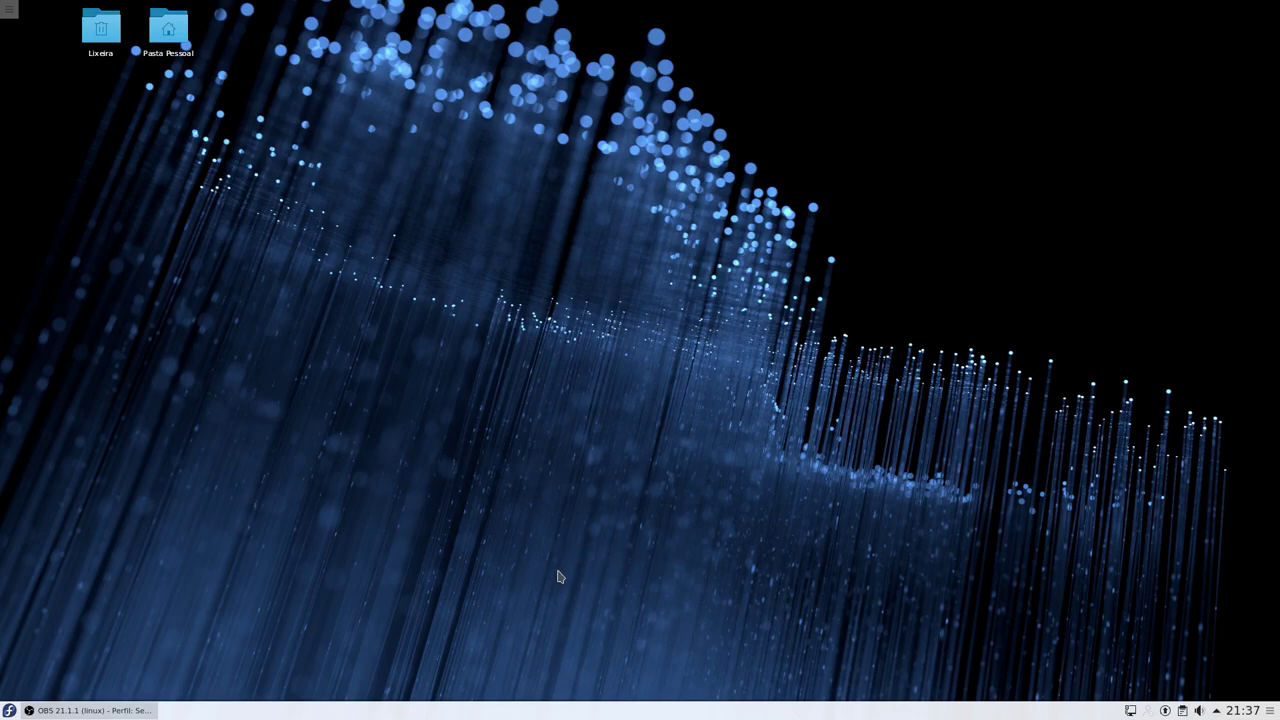
click(20, 710)
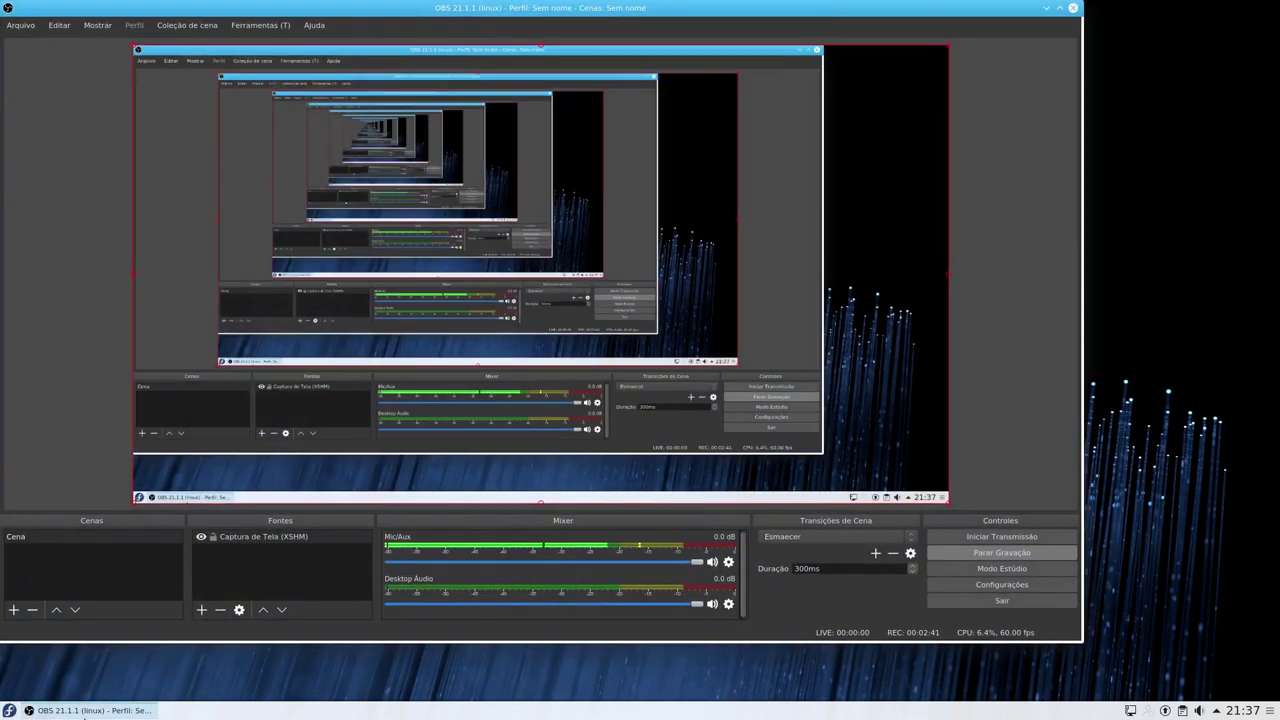
click(20, 710)
Open the NVIDIA X Server Settings and view the OpenGL settings of X Screen 0.
click(9, 710)
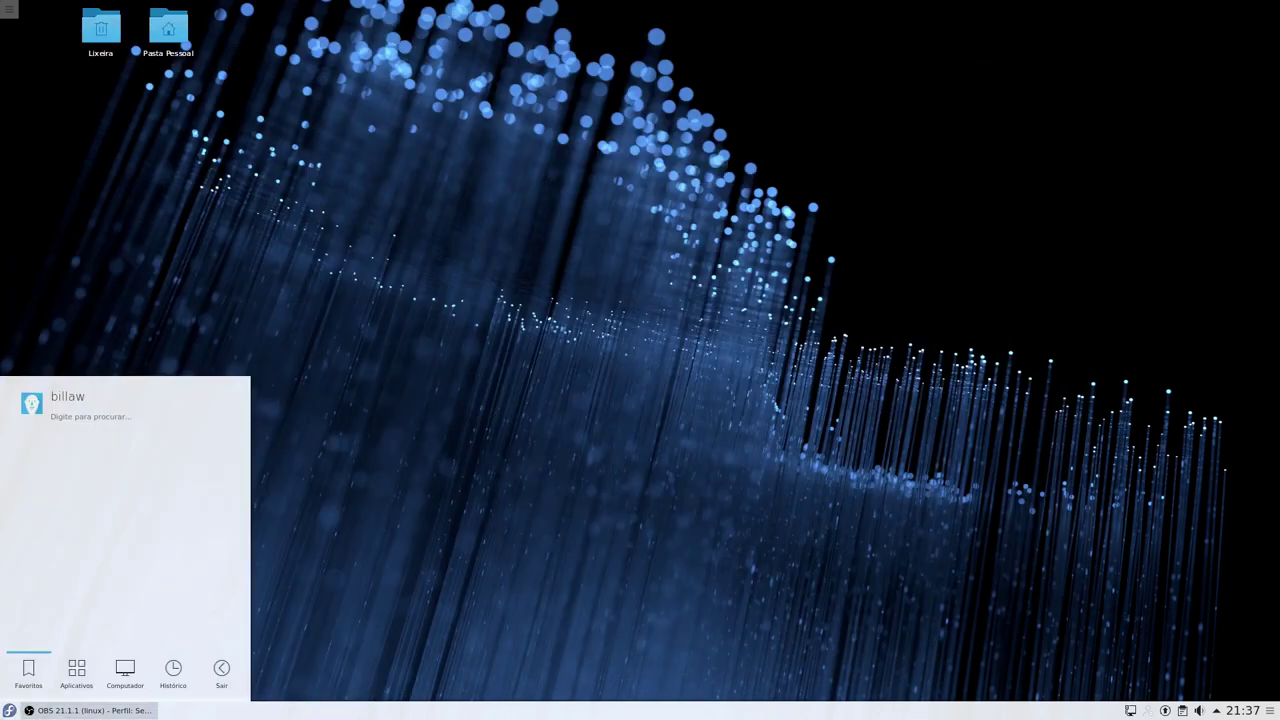
text(nv)
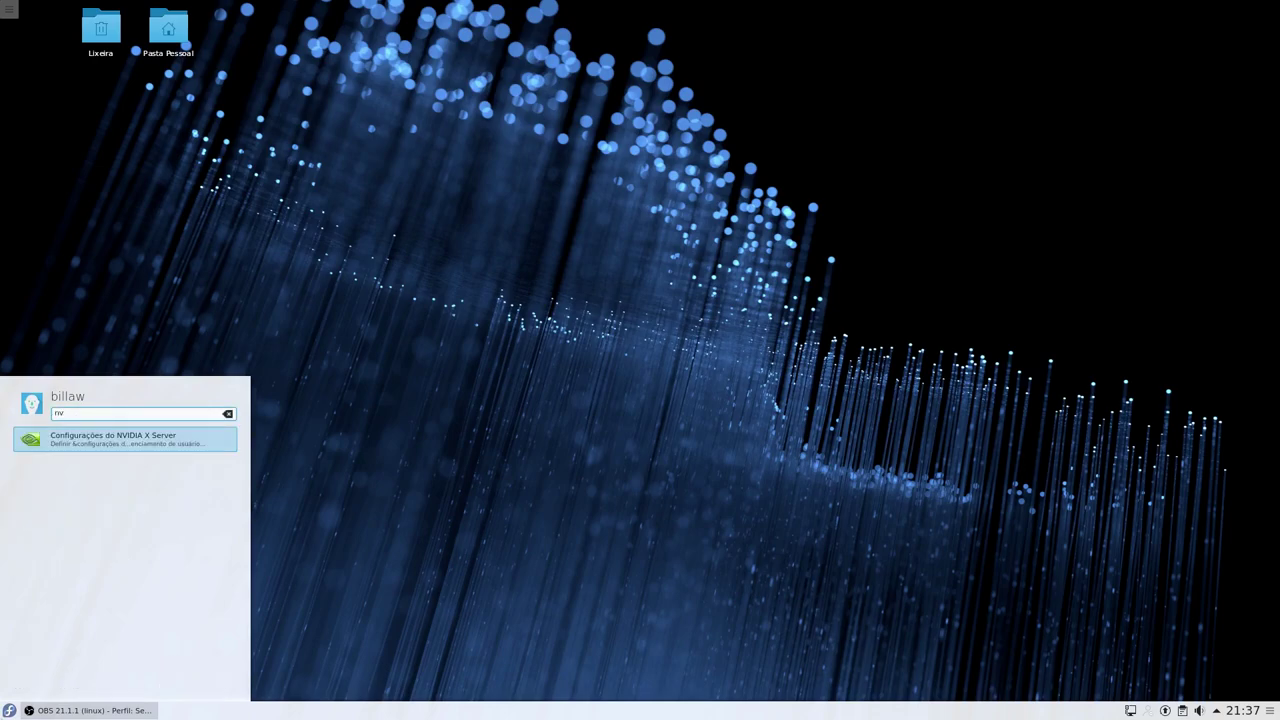
click(110, 441)
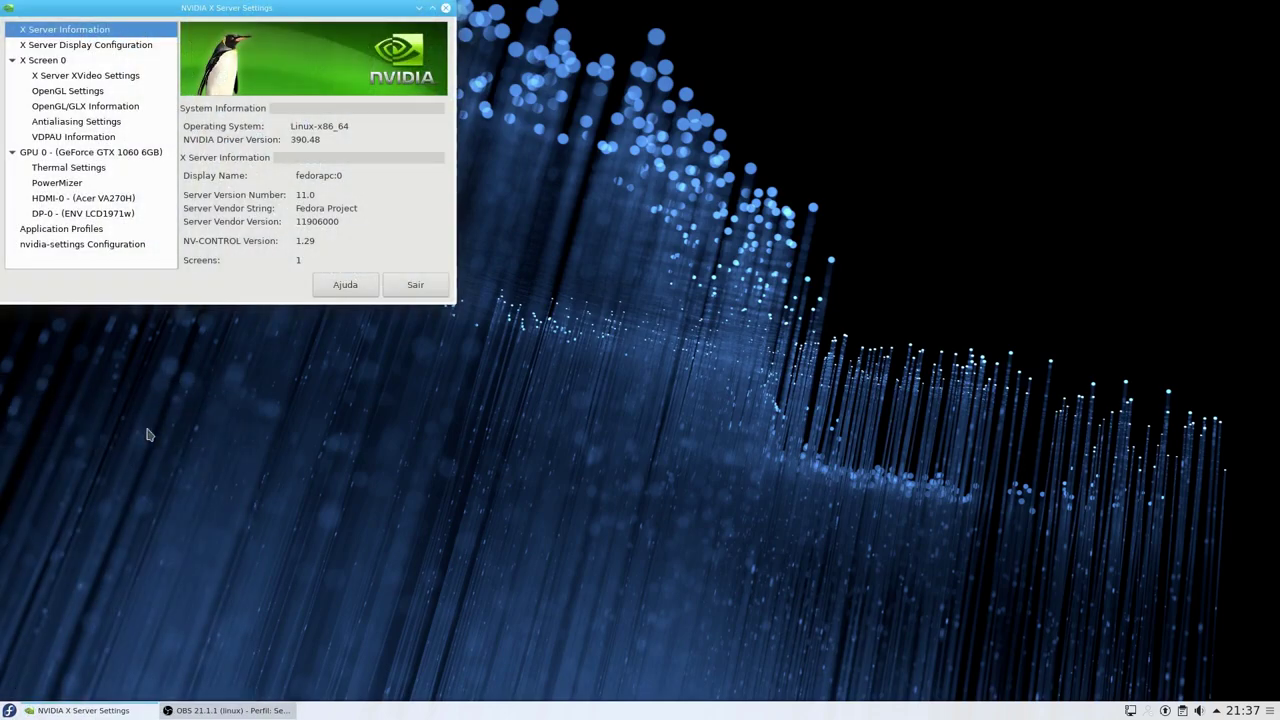
click(72, 93)
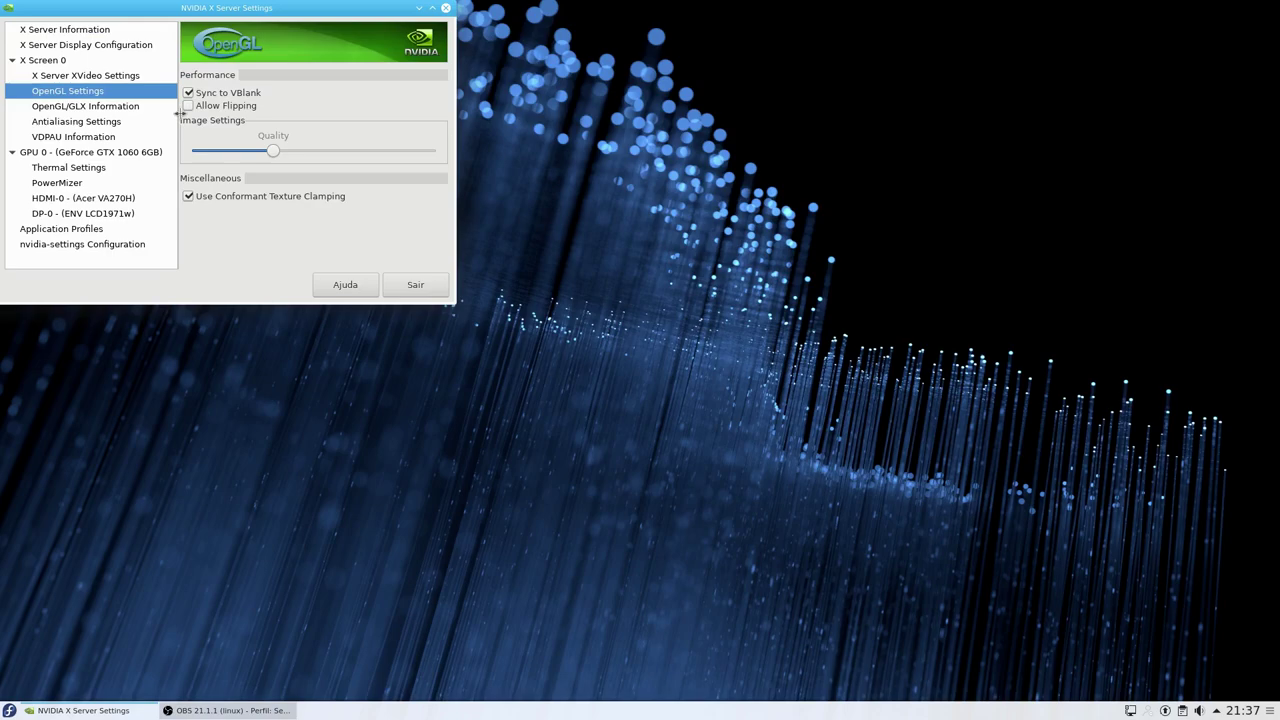
mouse_move(237, 112)
Quit NVIDIA X Server Settings and confirm leaving it.
click(9, 710)
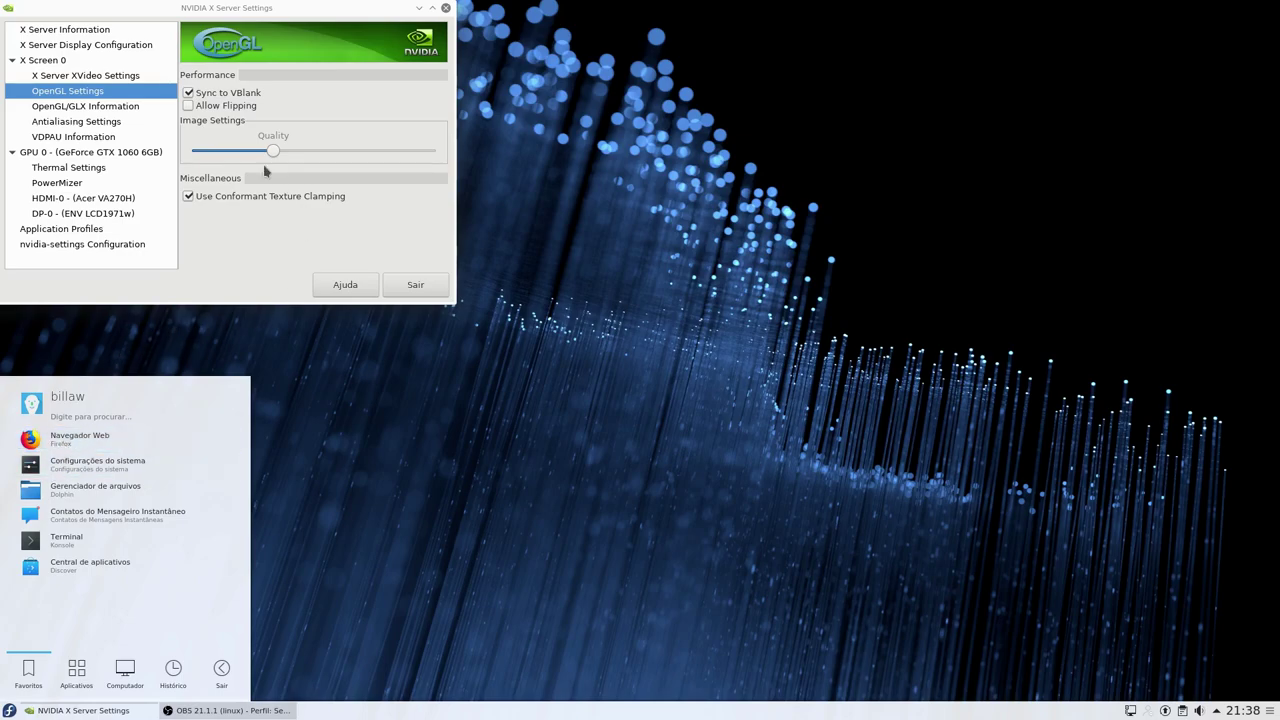
click(405, 288)
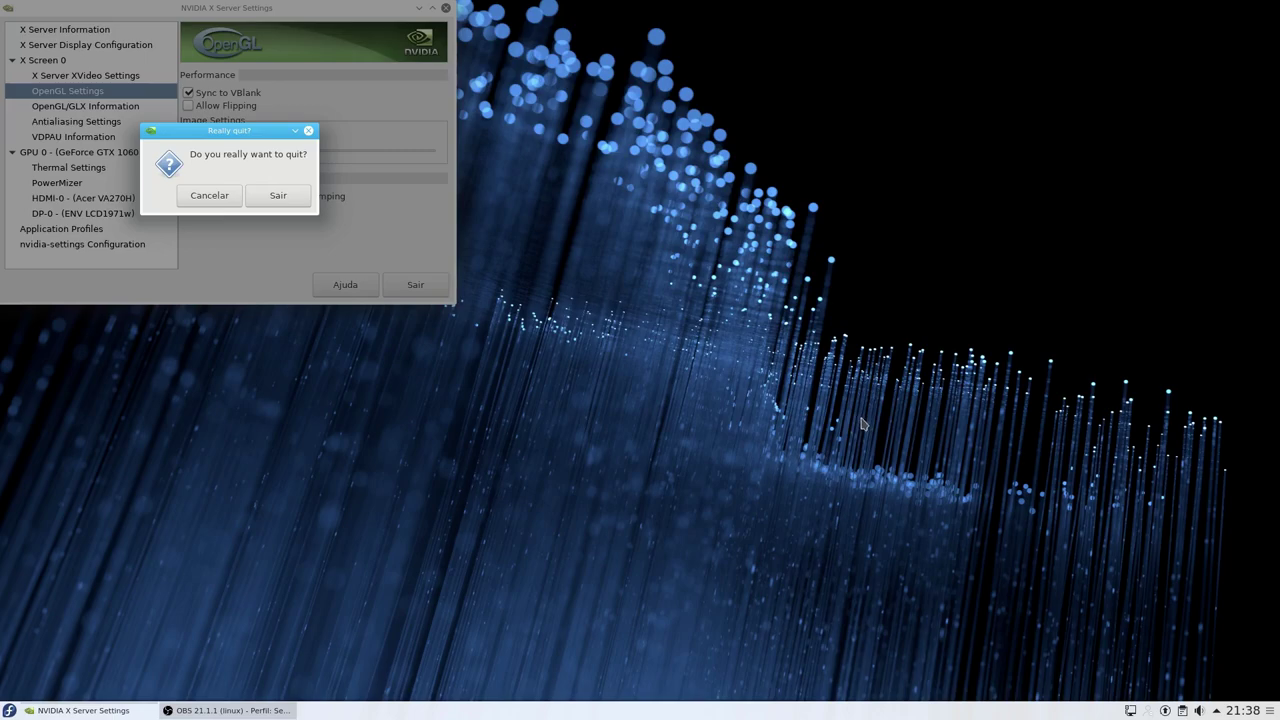
click(277, 195)
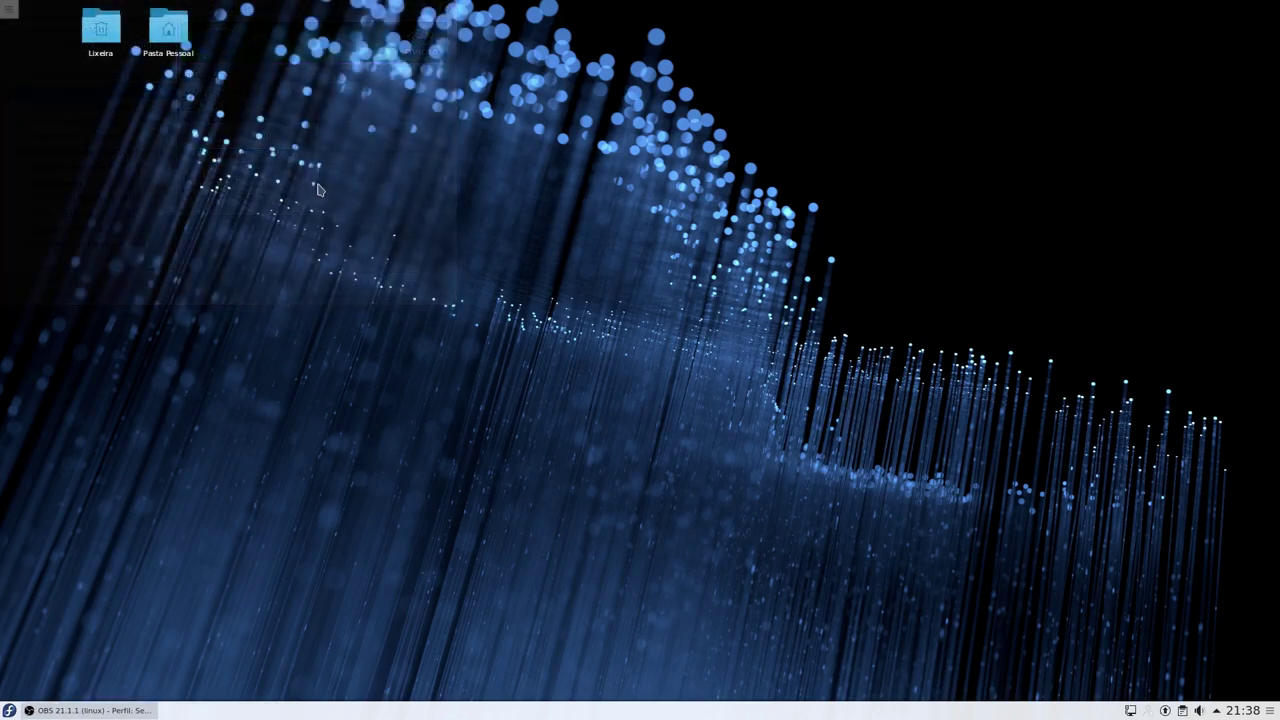
Open the Discover application center and maximize its window.
click(9, 710)
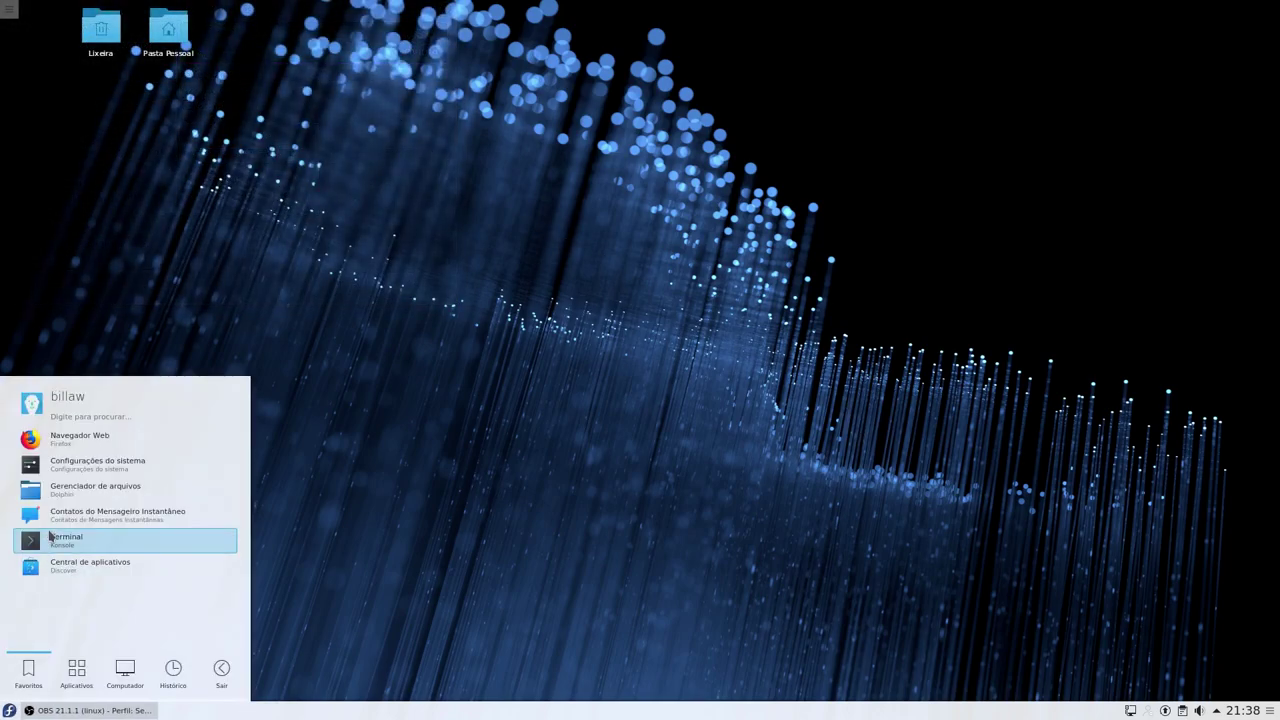
click(80, 572)
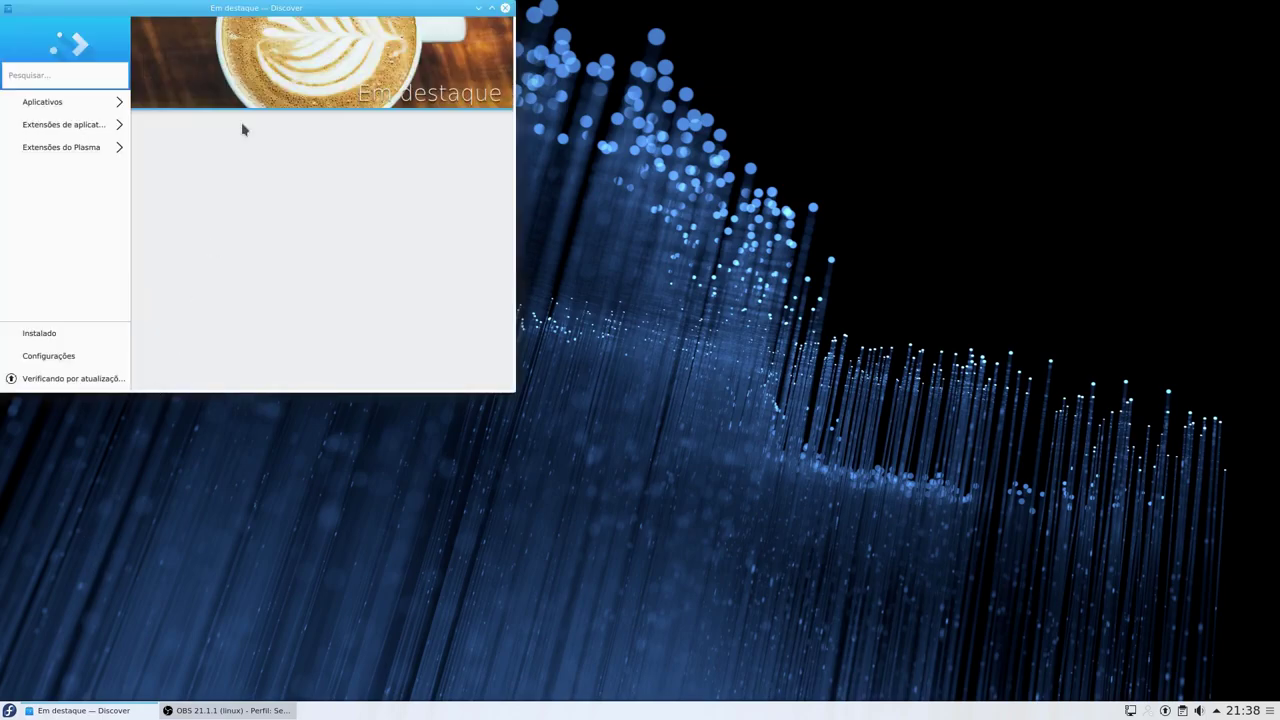
double_click(272, 8)
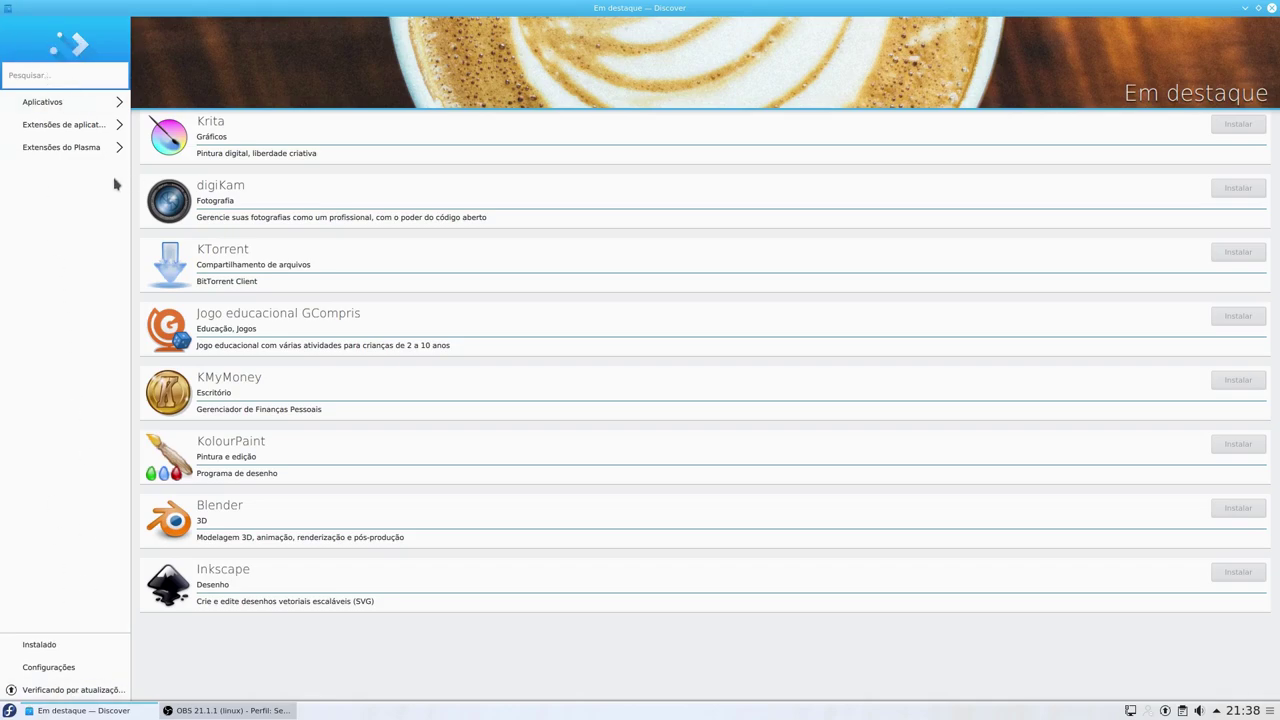
View Discover's software sources in its settings and try to open the Aplicativos category, dismissing the crash notification.
click(69, 673)
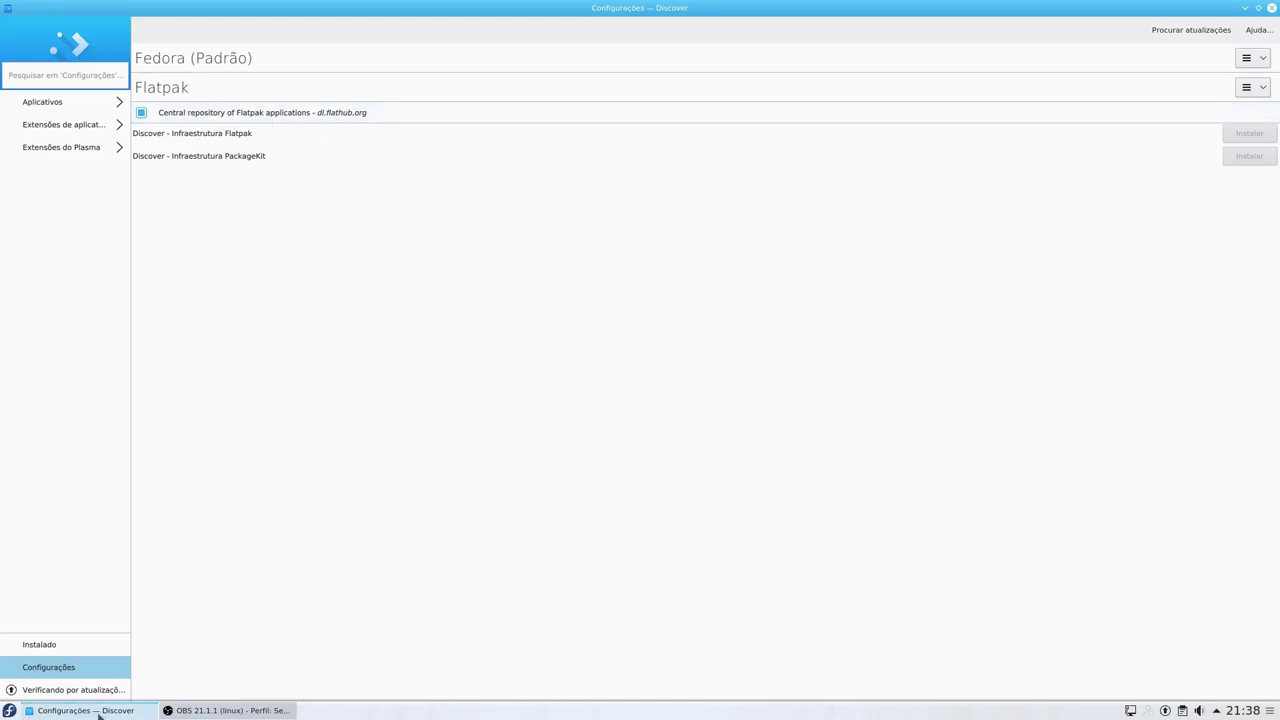
click(74, 689)
click(62, 666)
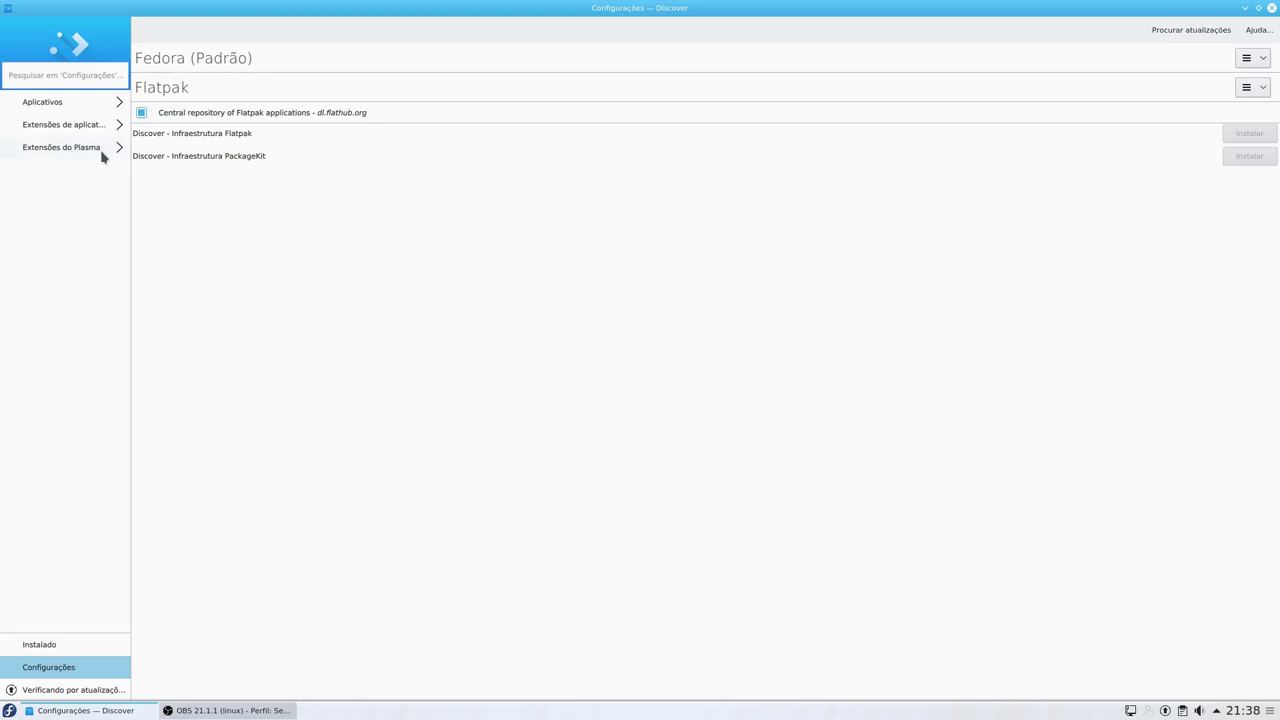
click(62, 108)
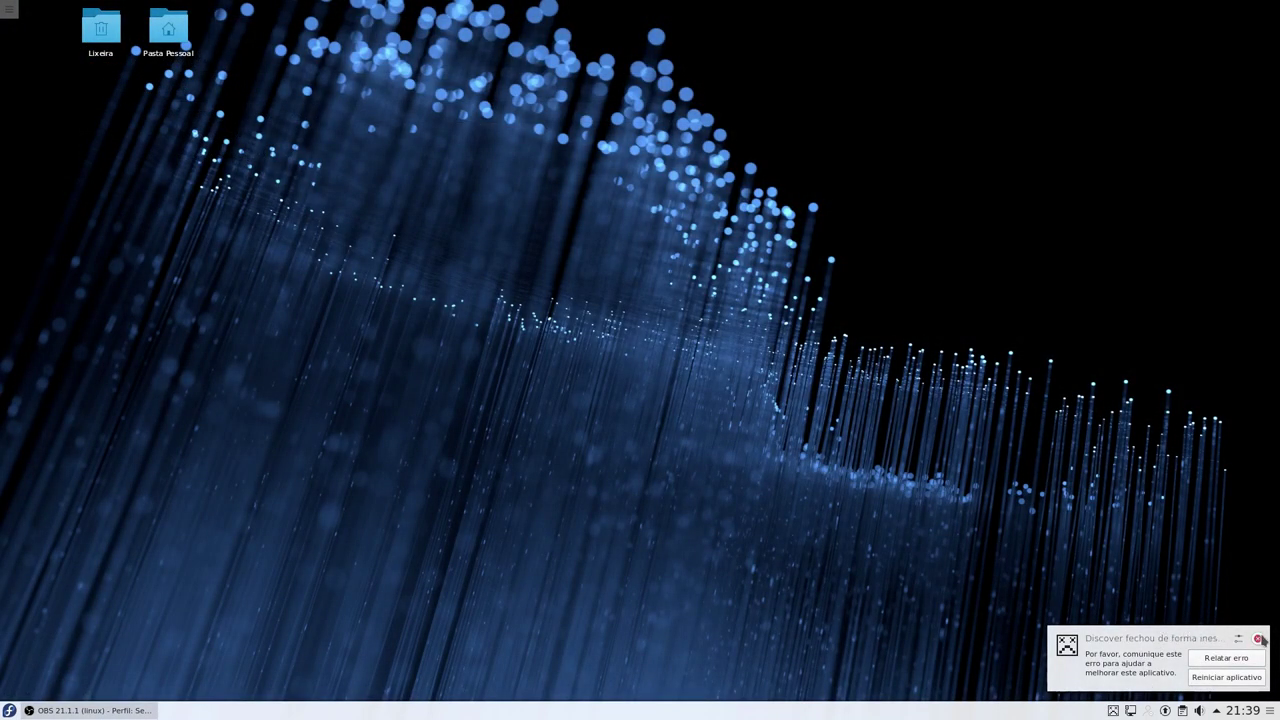
click(1258, 638)
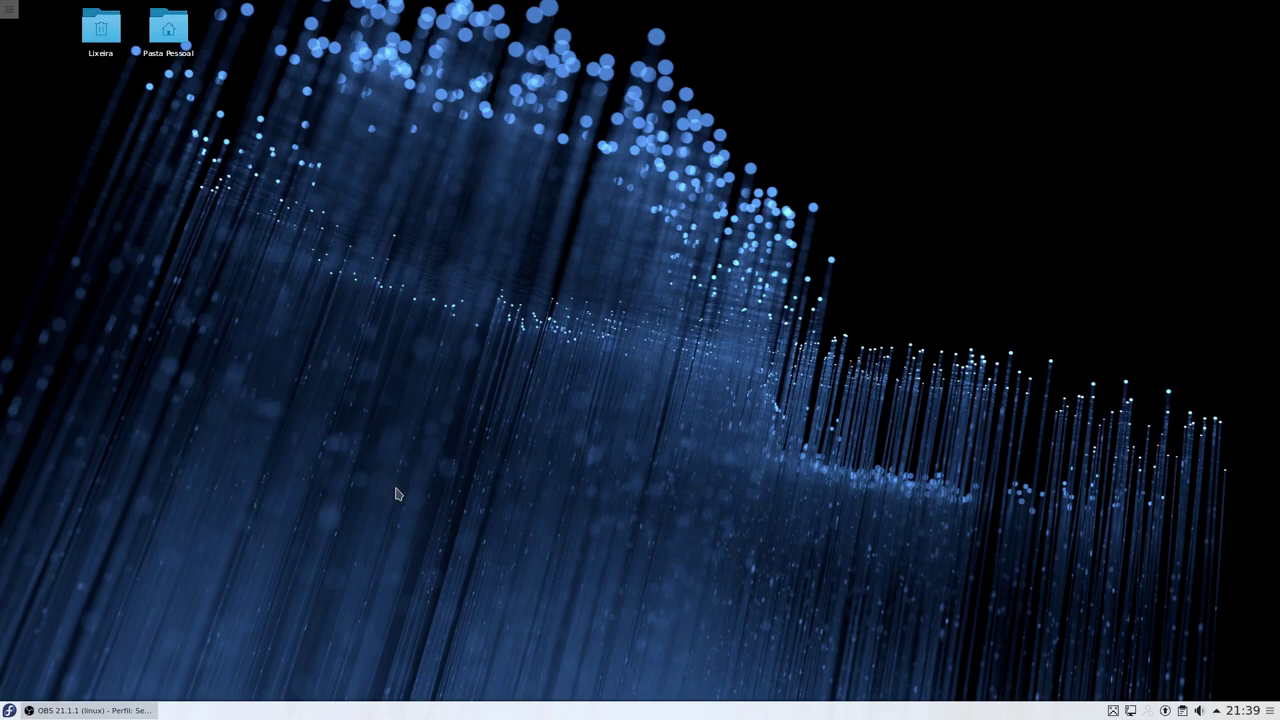
Switch the application launcher to the cascading alternative, Menu de aplicativos.
click(9, 710)
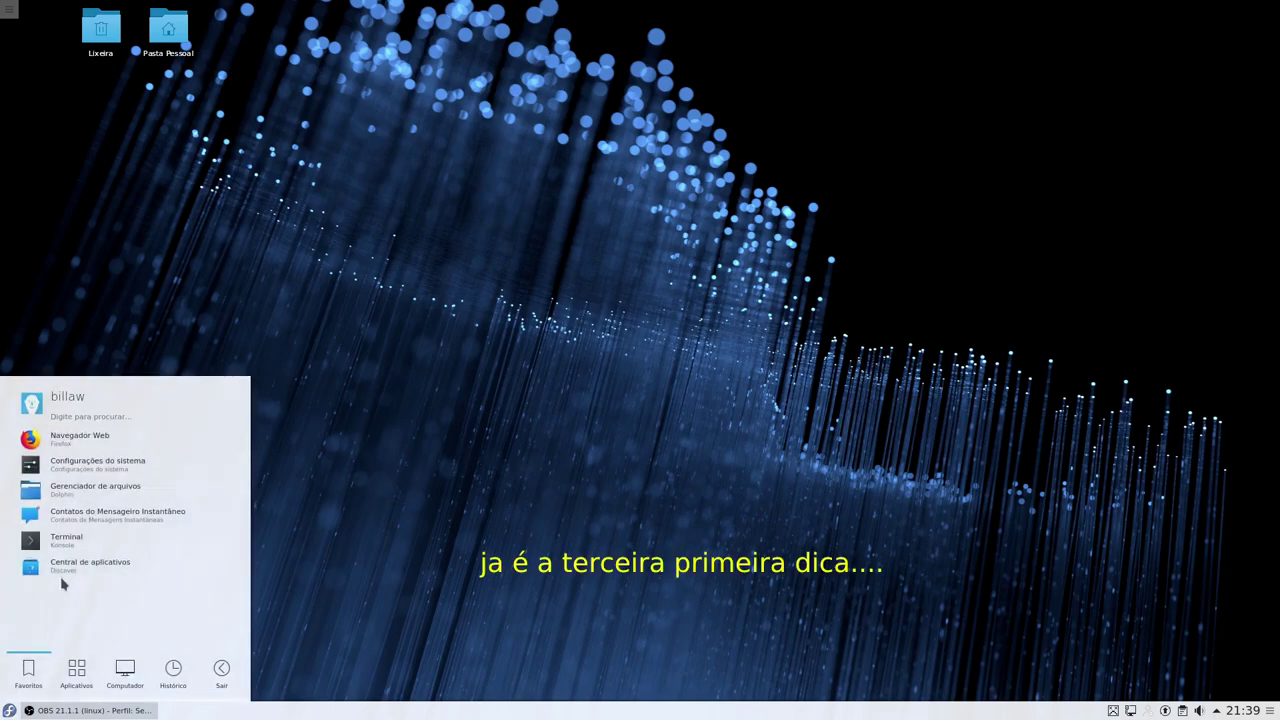
click(76, 678)
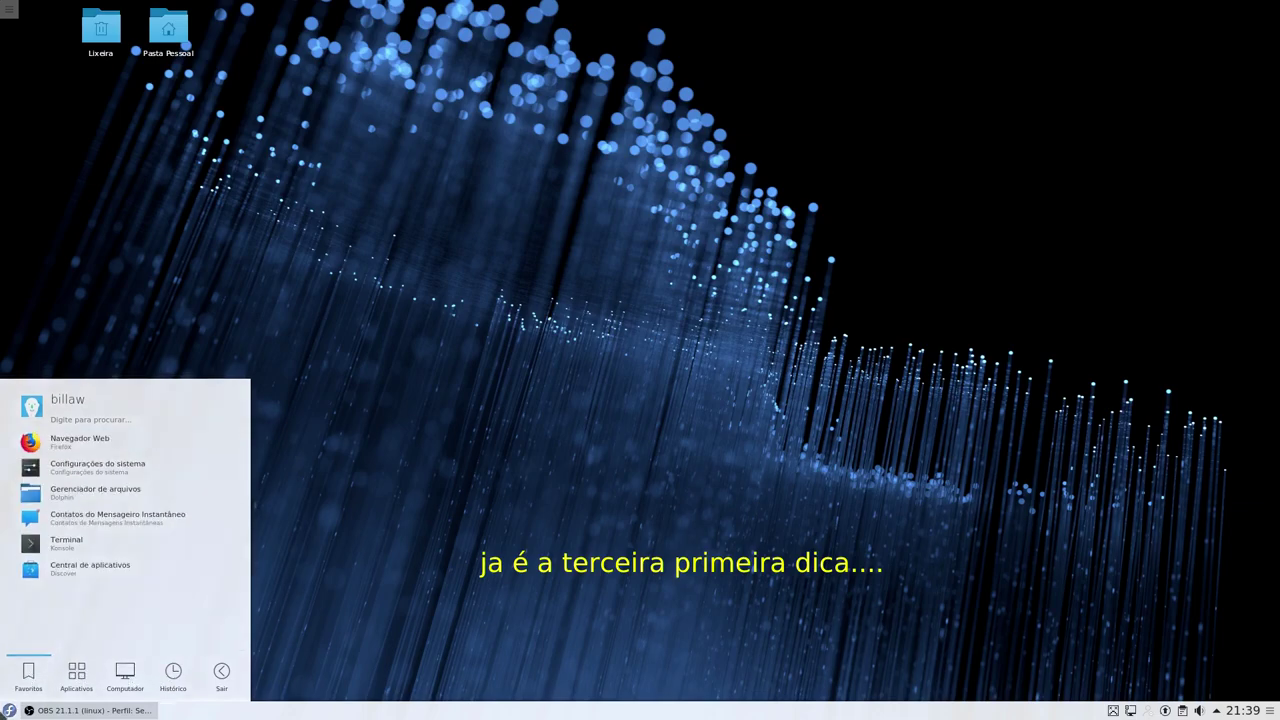
right_click(9, 710)
click(43, 676)
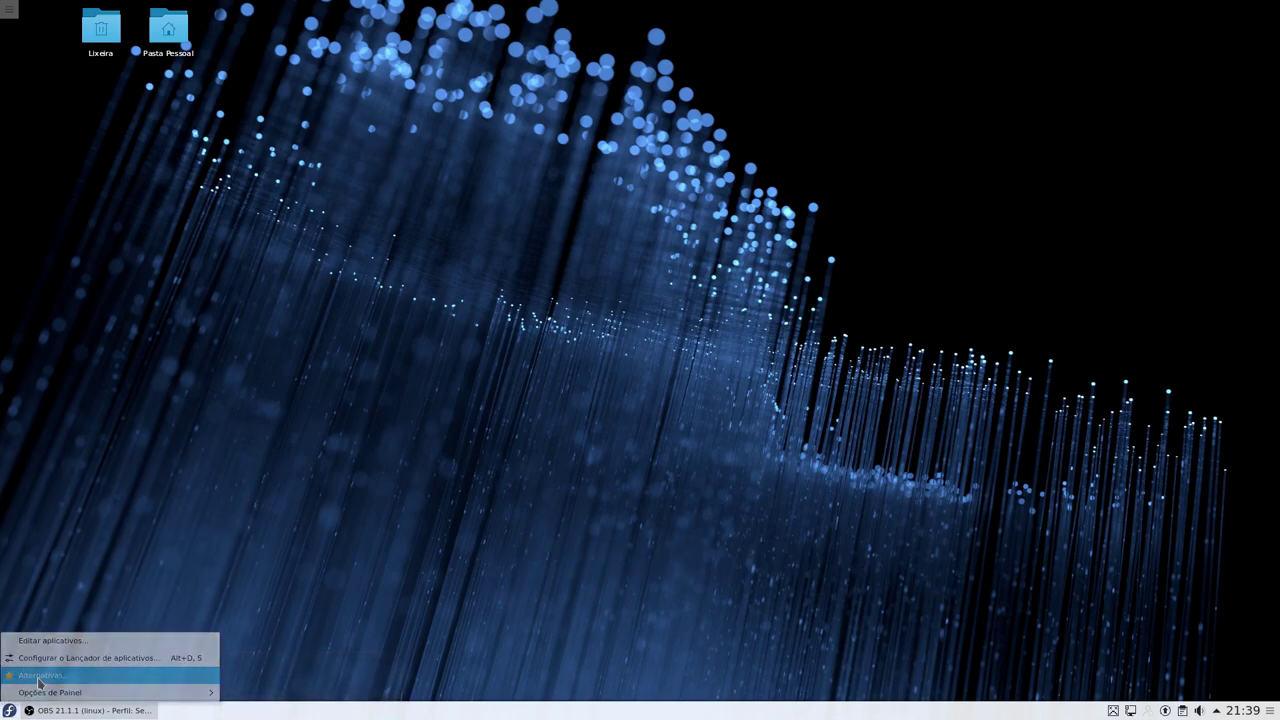
click(64, 600)
click(72, 687)
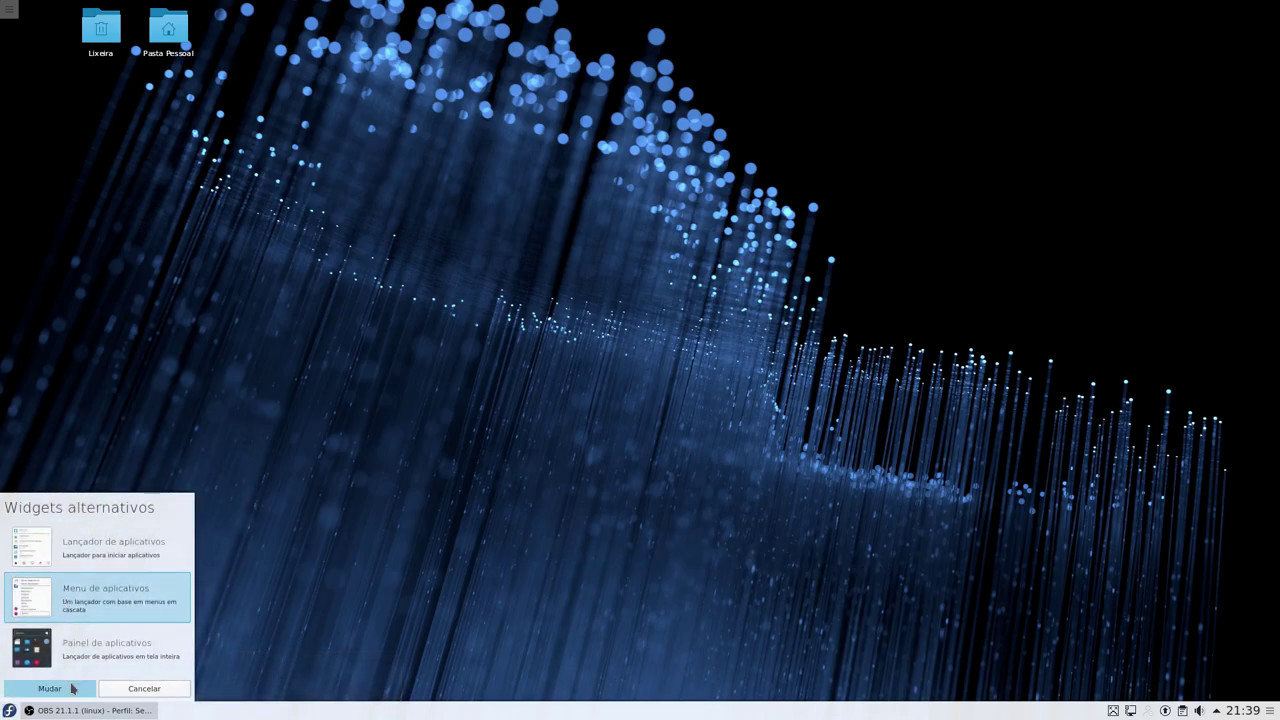
Try out the cascading application menu by browsing its categories and launching the Dolphin file manager, closing Dolphin again.
click(9, 710)
mouse_move(80, 495)
mouse_move(85, 464)
mouse_move(88, 484)
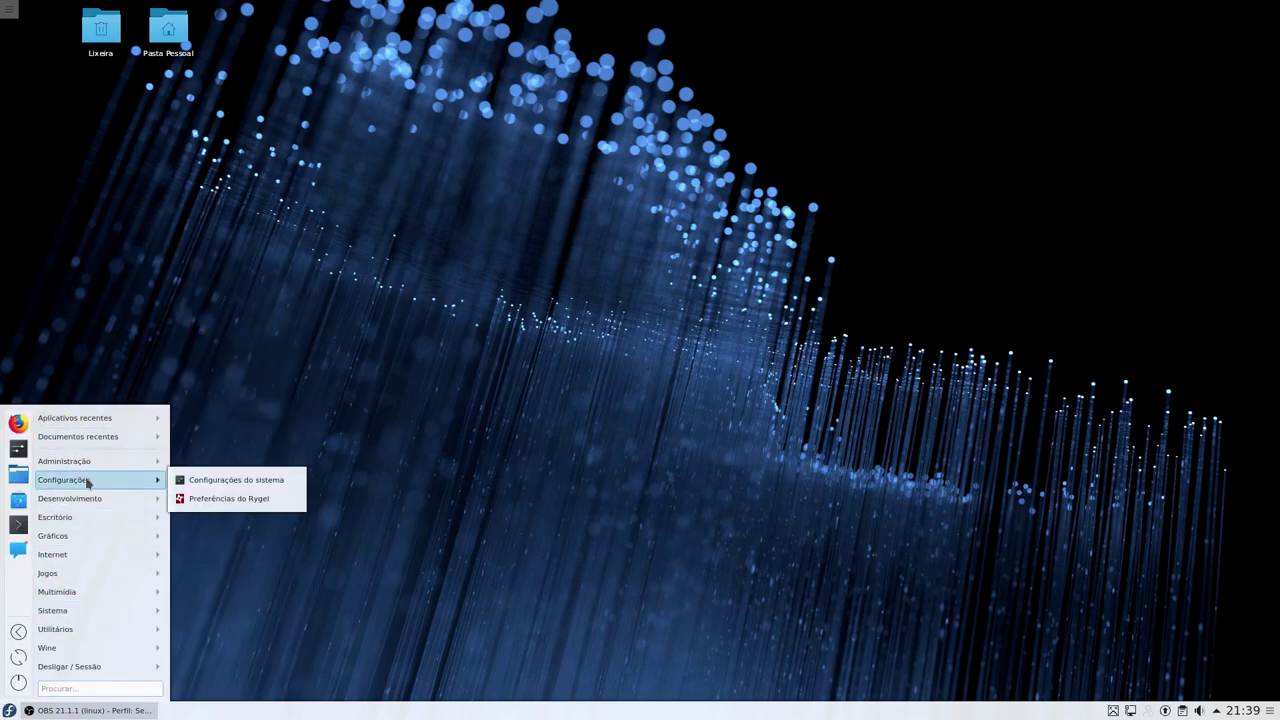
click(18, 482)
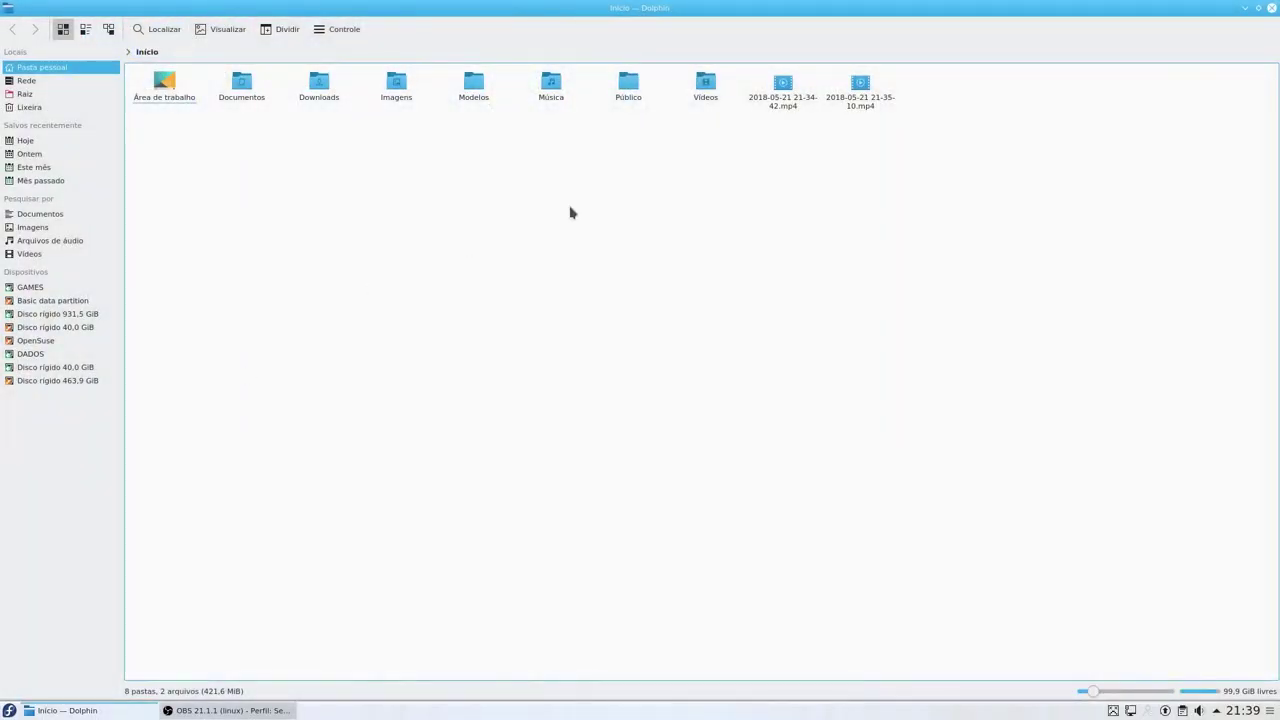
click(1256, 8)
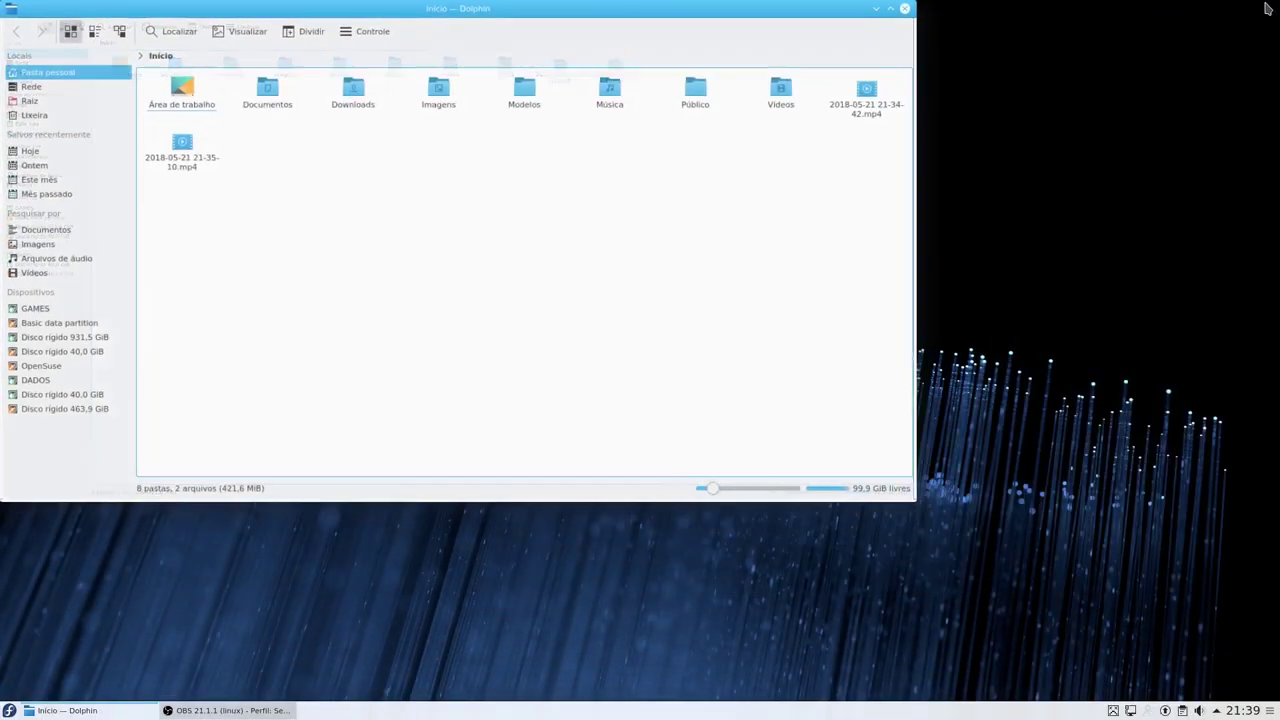
click(826, 9)
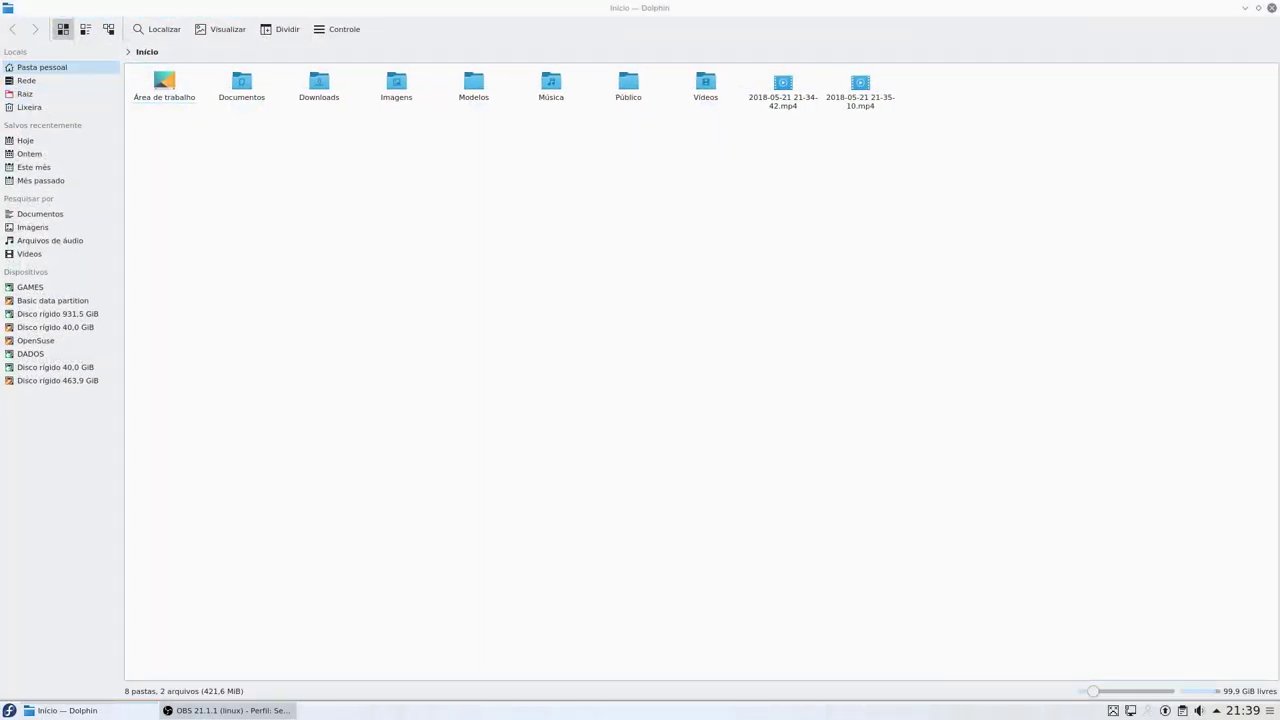
click(1271, 8)
Switch the application launcher to the full-screen alternative, Painel de aplicativos.
key(super)
key(Escape)
right_click(9, 710)
click(50, 676)
click(26, 662)
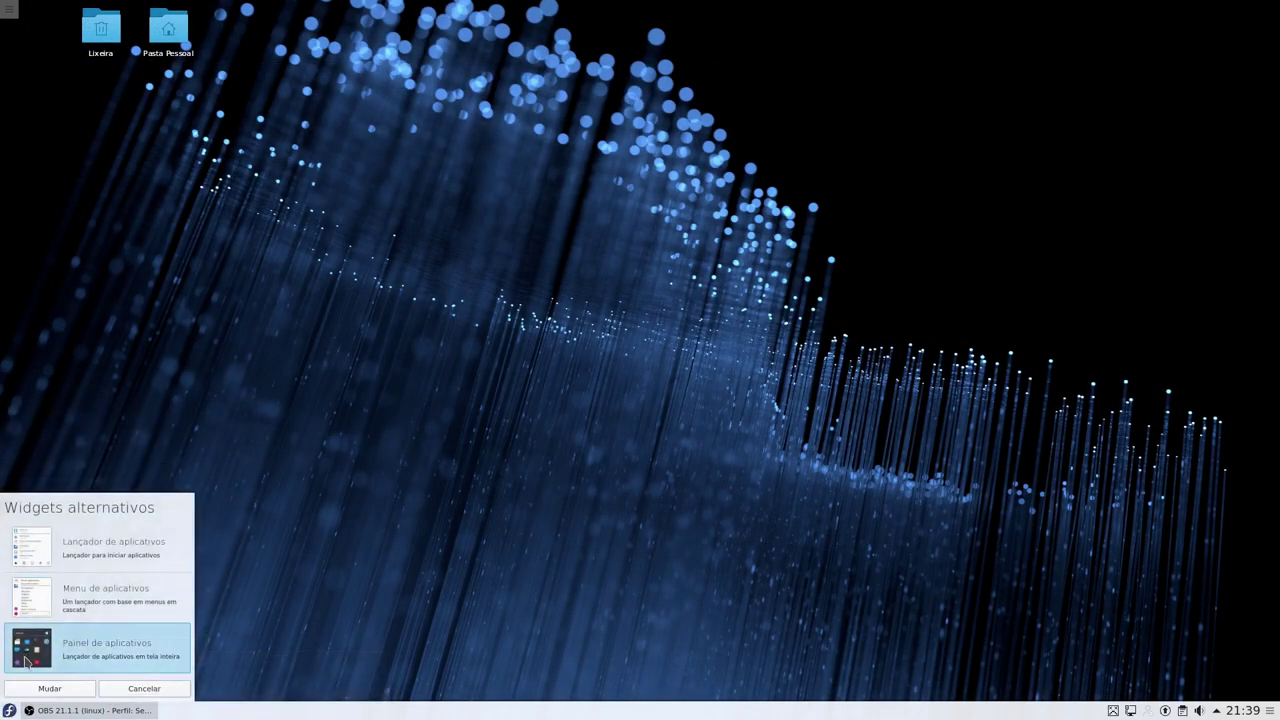
click(52, 686)
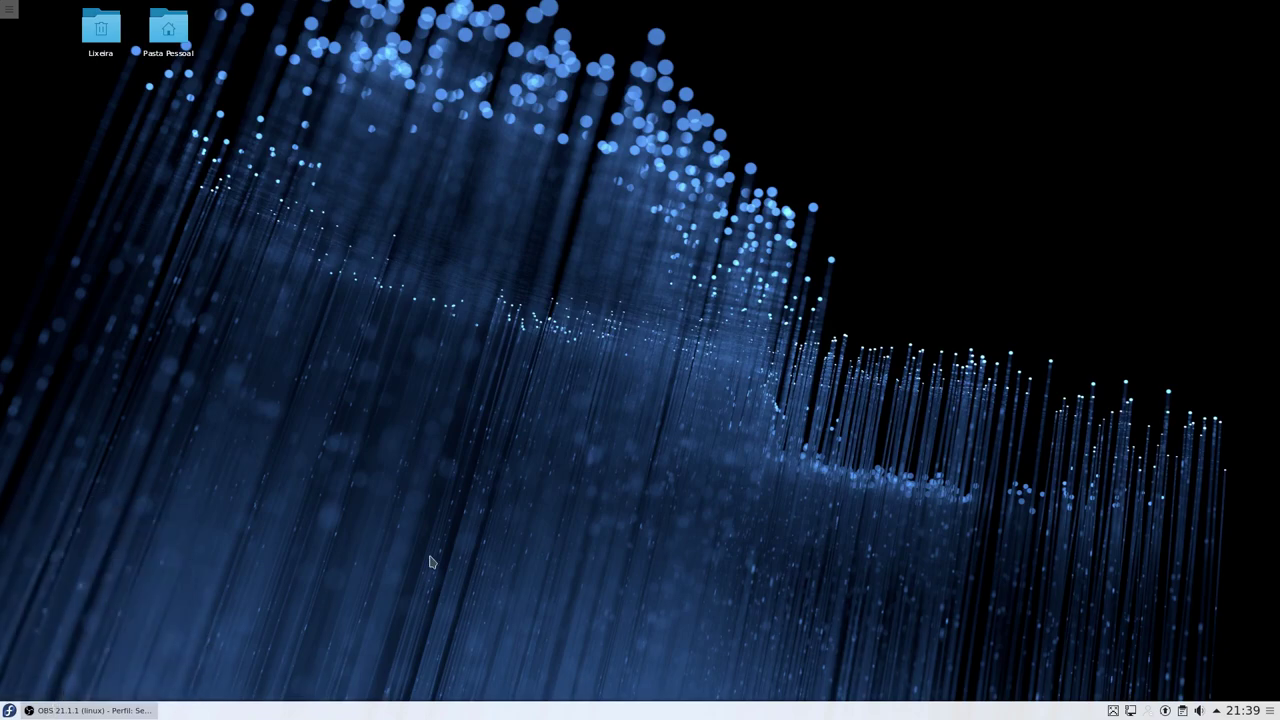
Open the system settings from the full-screen launcher and maximize the window.
click(9, 710)
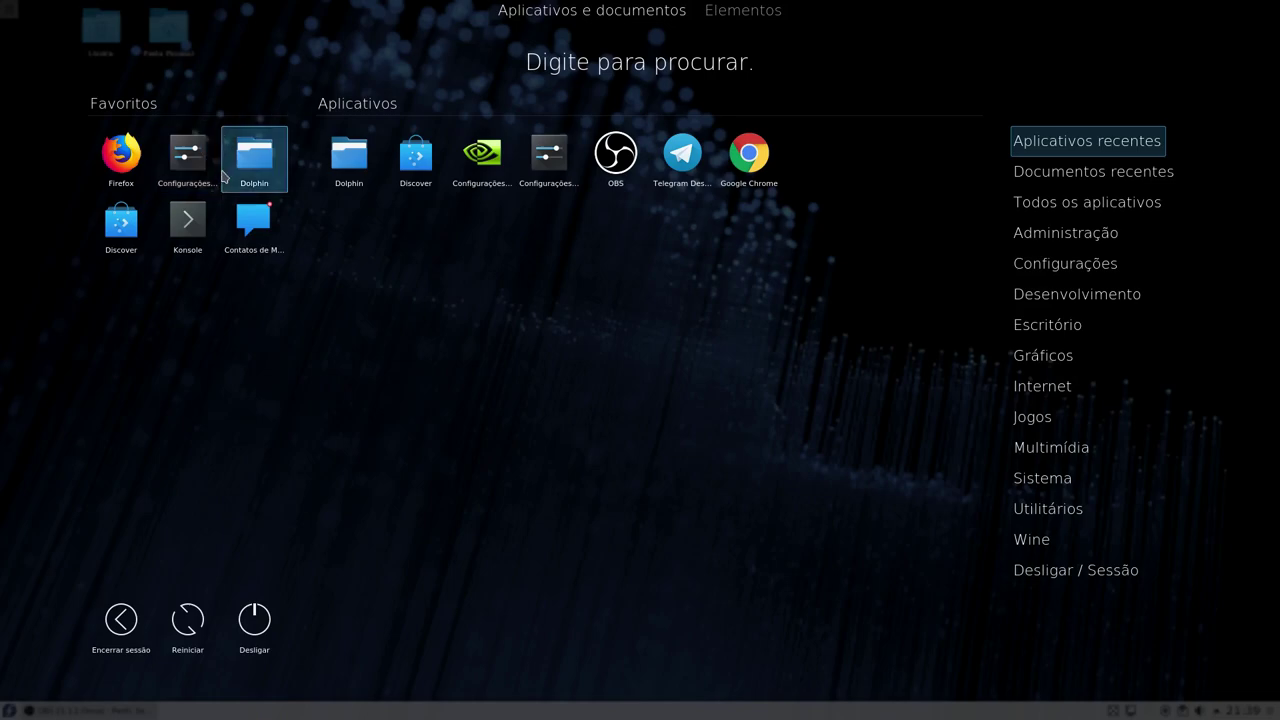
click(182, 166)
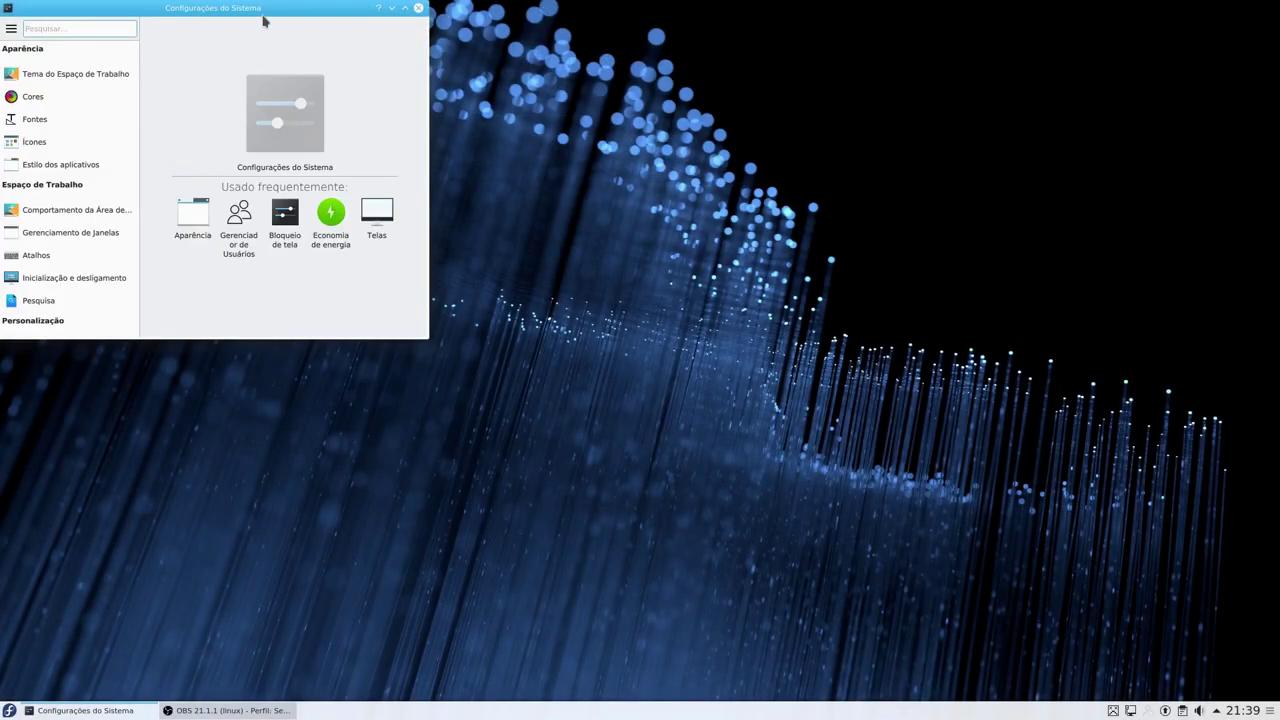
double_click(252, 14)
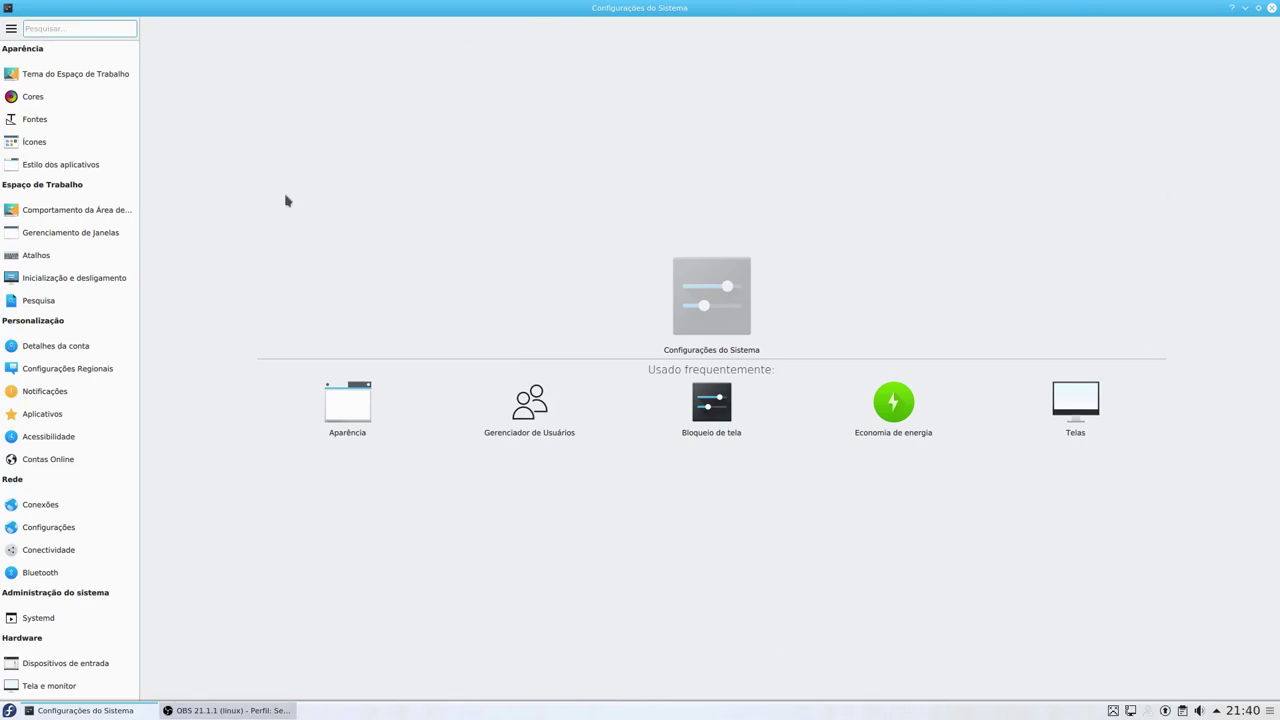
Review the regional settings for available languages, formats, and date and time, and close the system settings.
click(57, 369)
drag(745, 103, 757, 194)
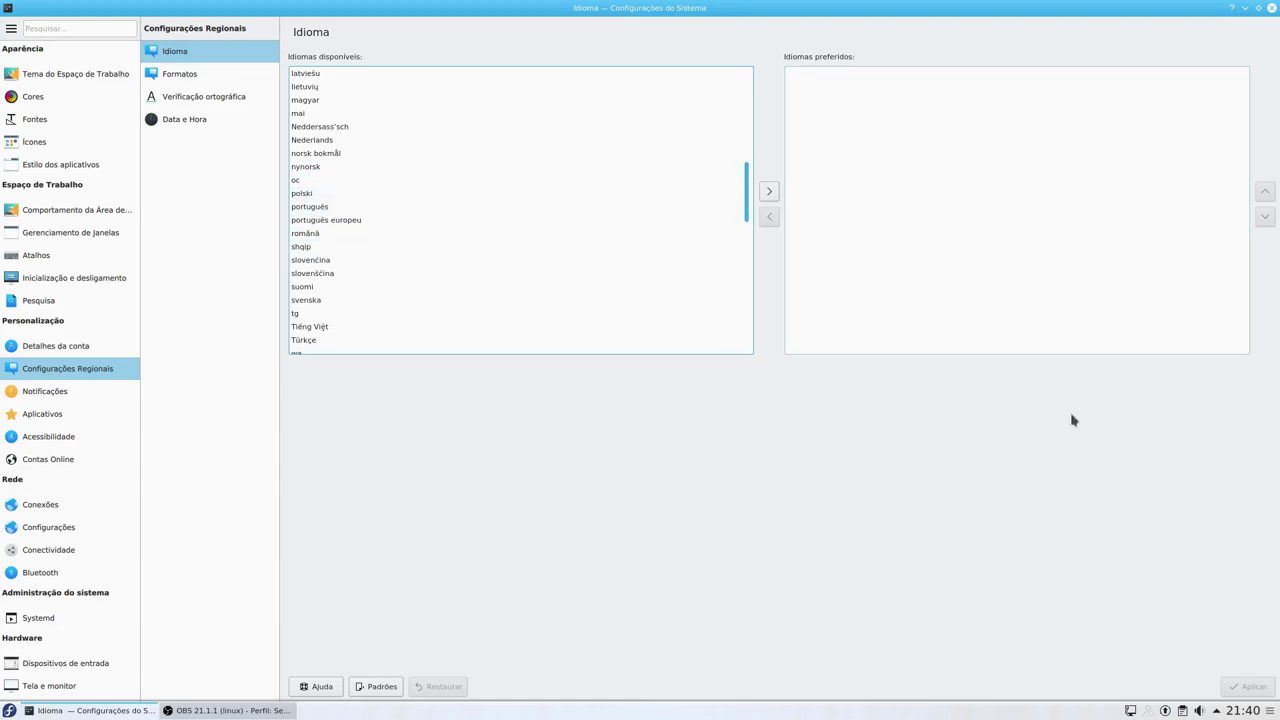
click(177, 73)
click(230, 94)
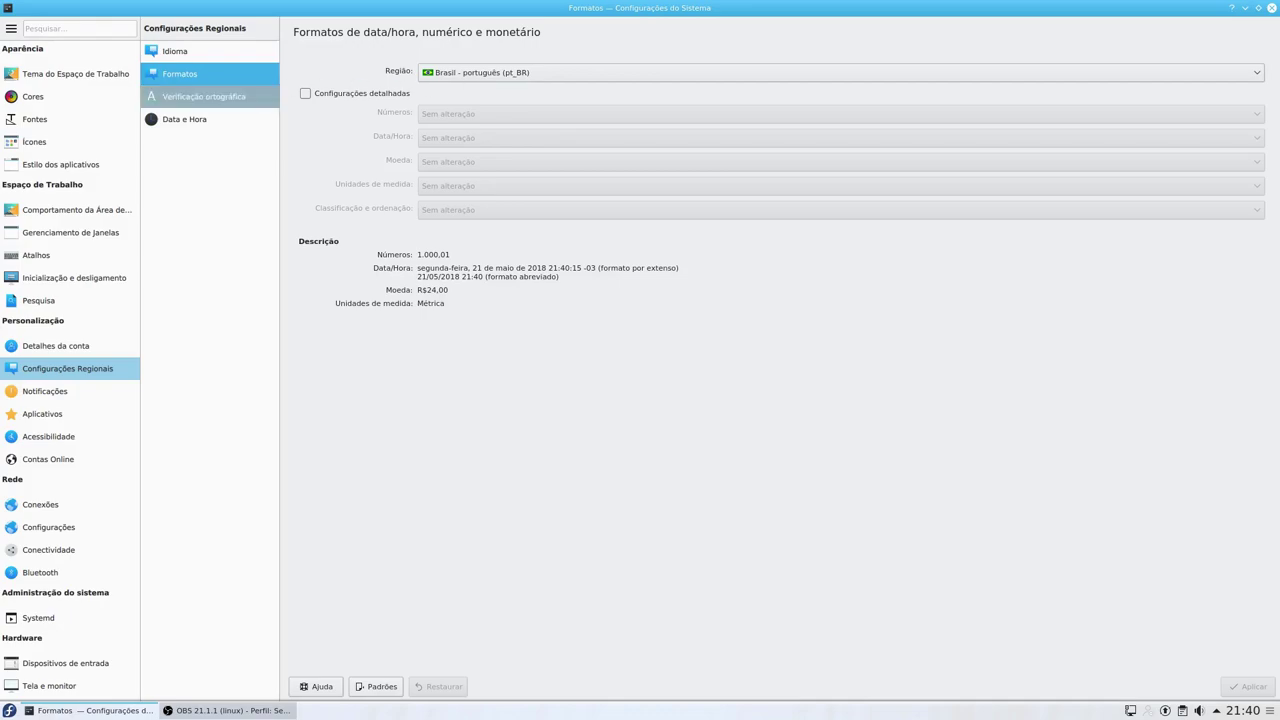
click(172, 124)
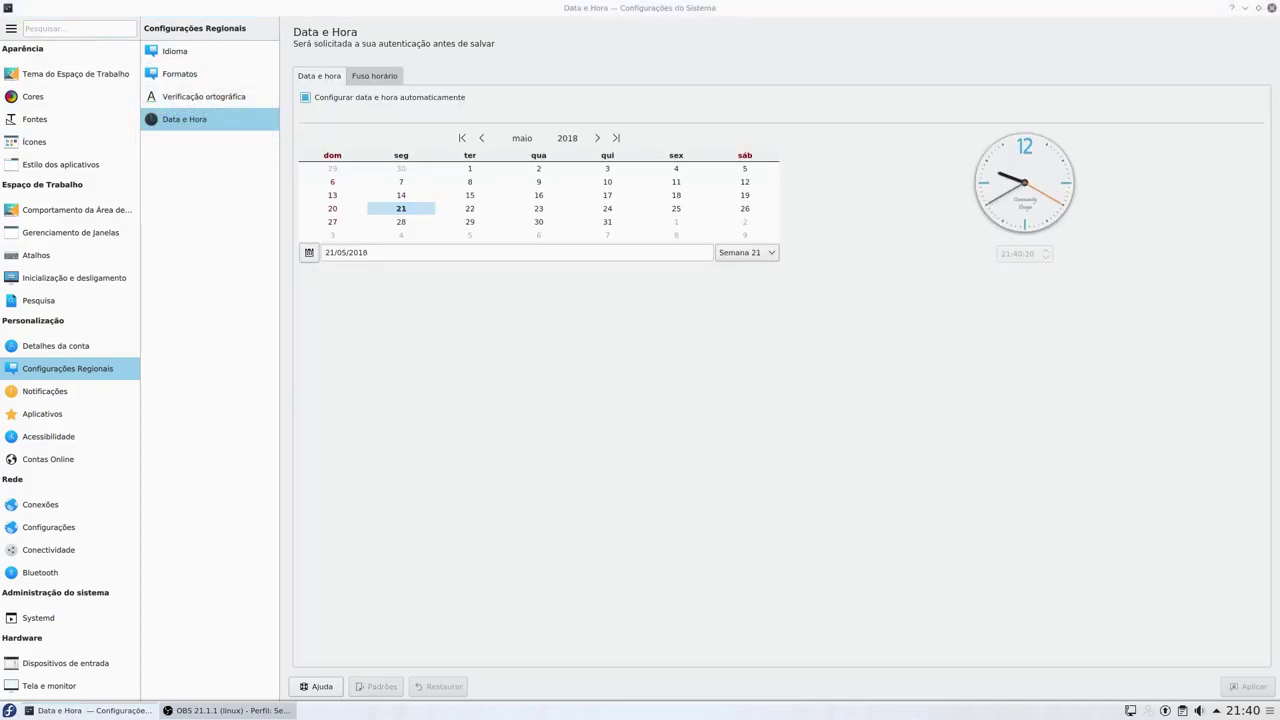
click(1272, 8)
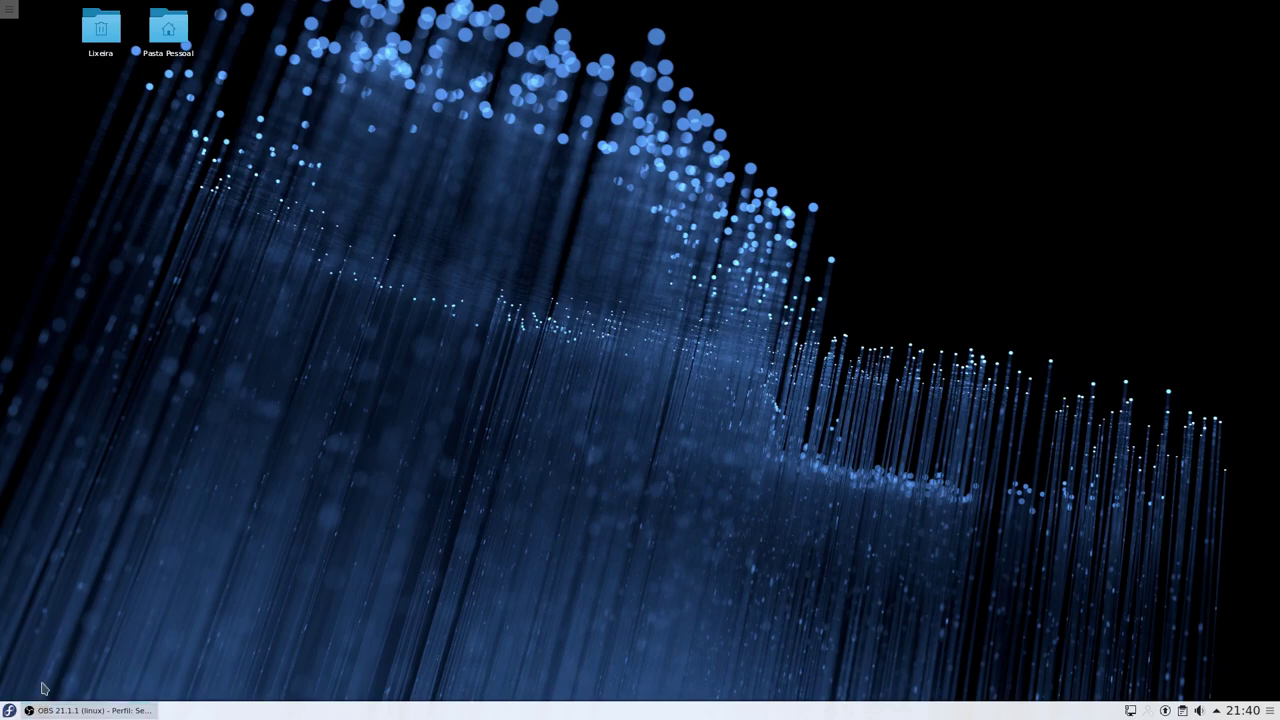
Launch Firefox and Google Chrome from the full-screen launcher.
click(9, 710)
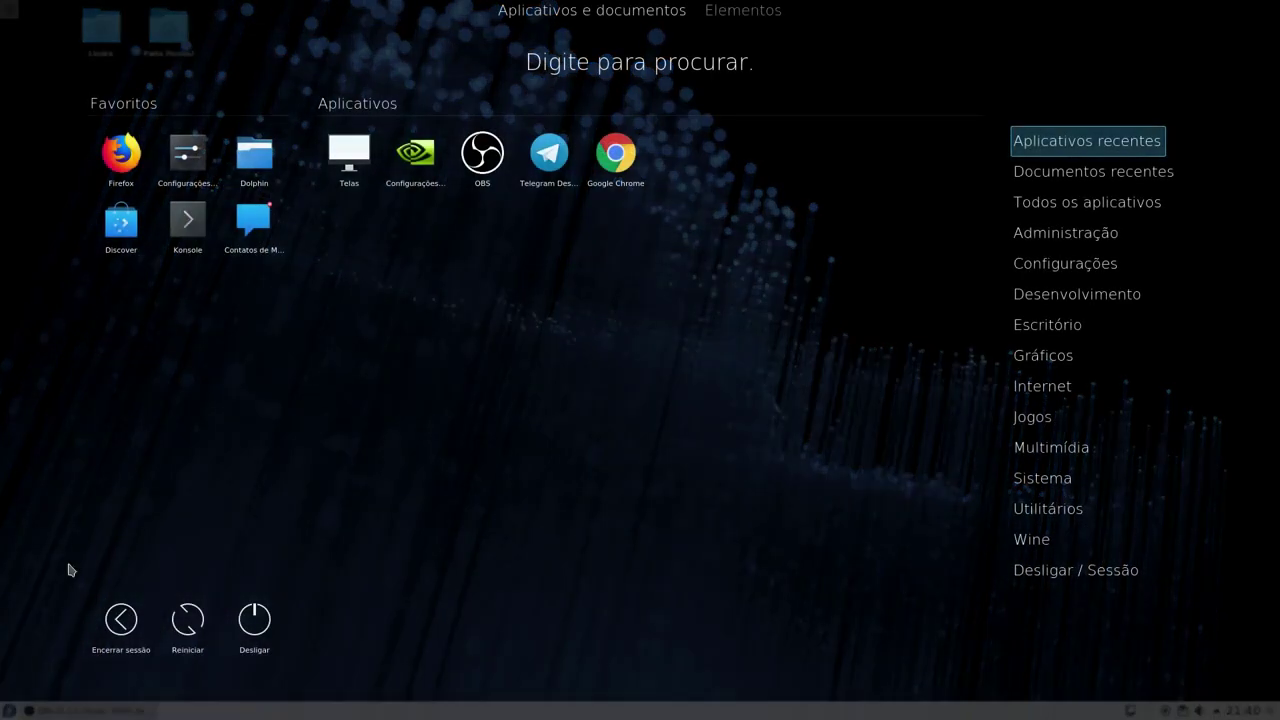
click(117, 160)
click(9, 710)
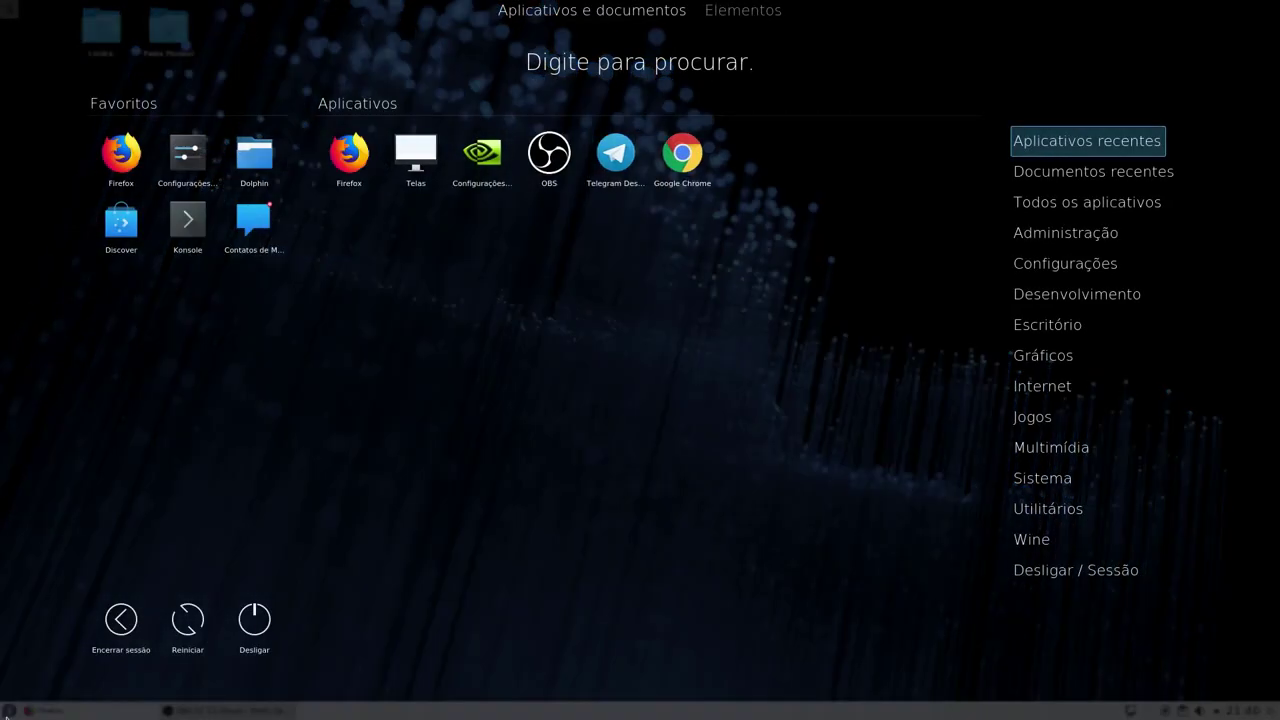
click(680, 182)
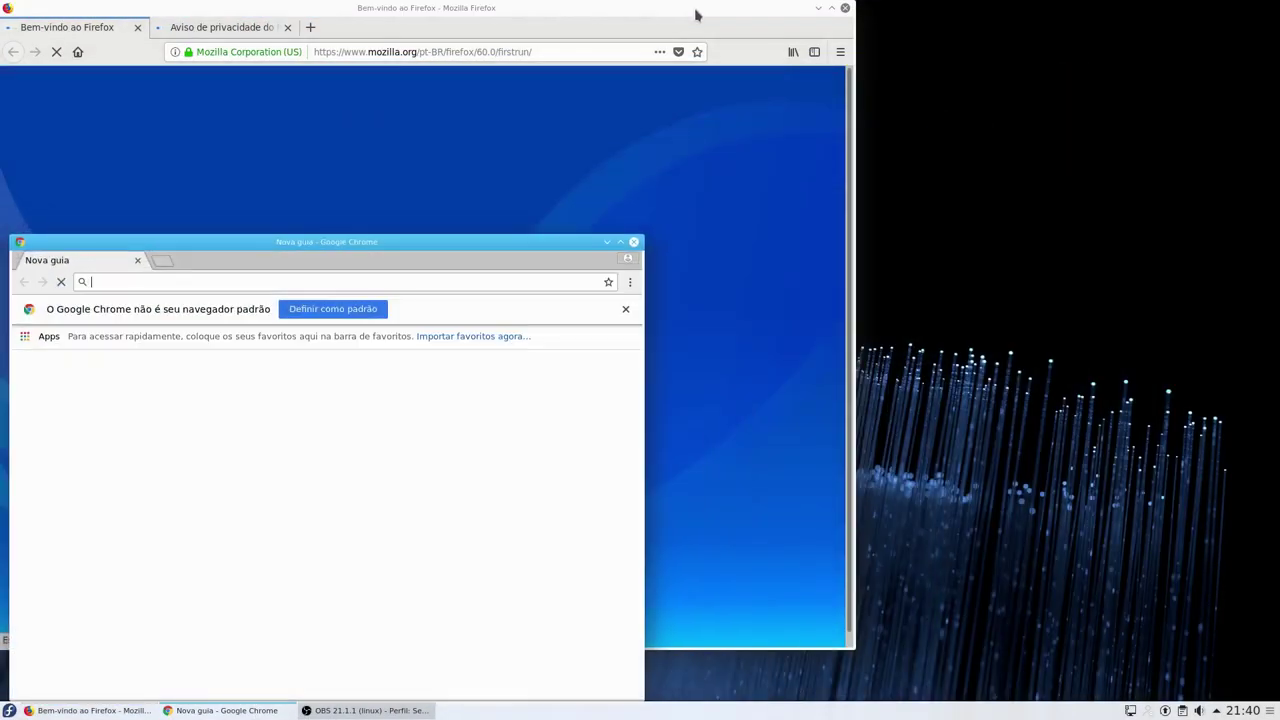
Maximize the Firefox window and search the web for "tes" in a new tab.
click(697, 15)
double_click(697, 15)
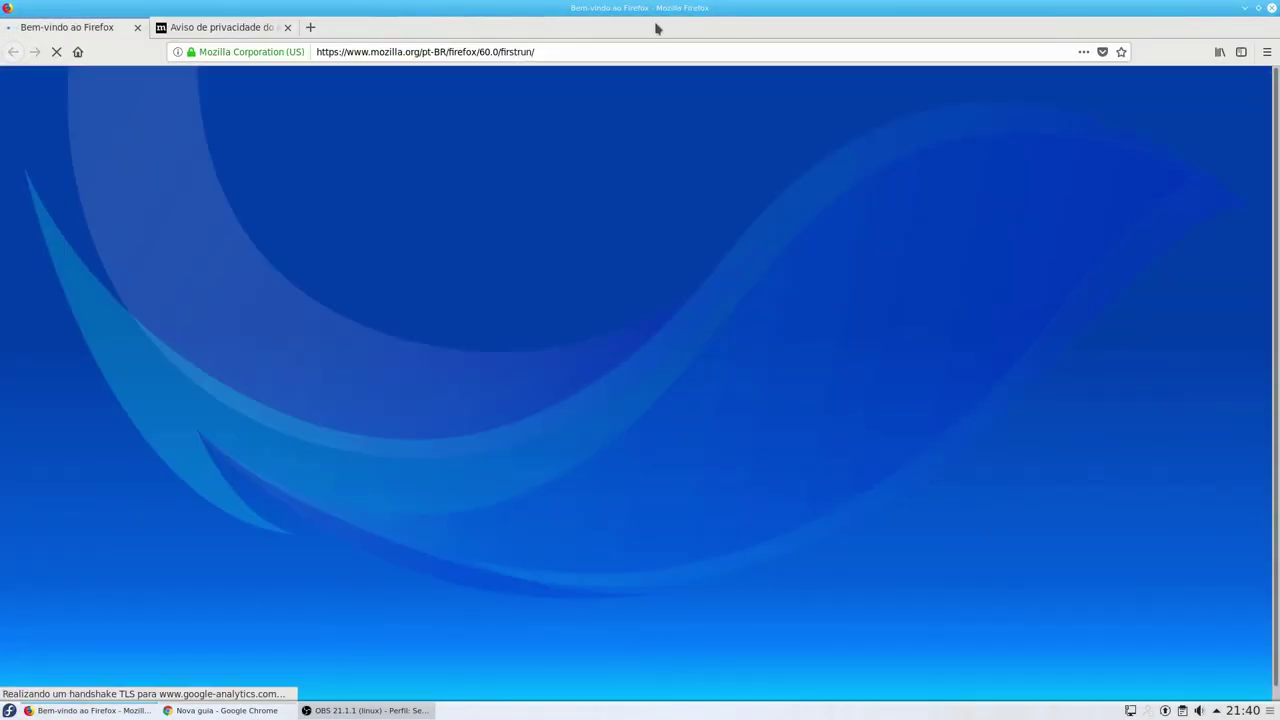
click(311, 28)
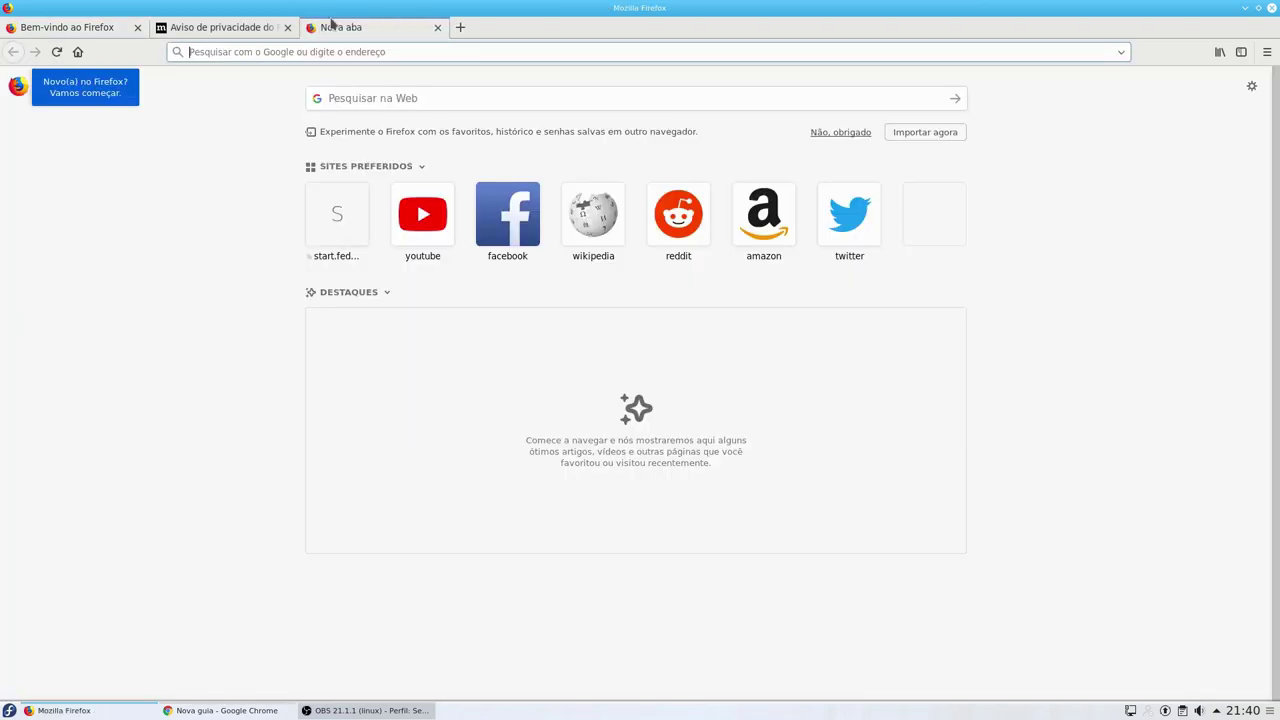
text(tes)
key(Return)
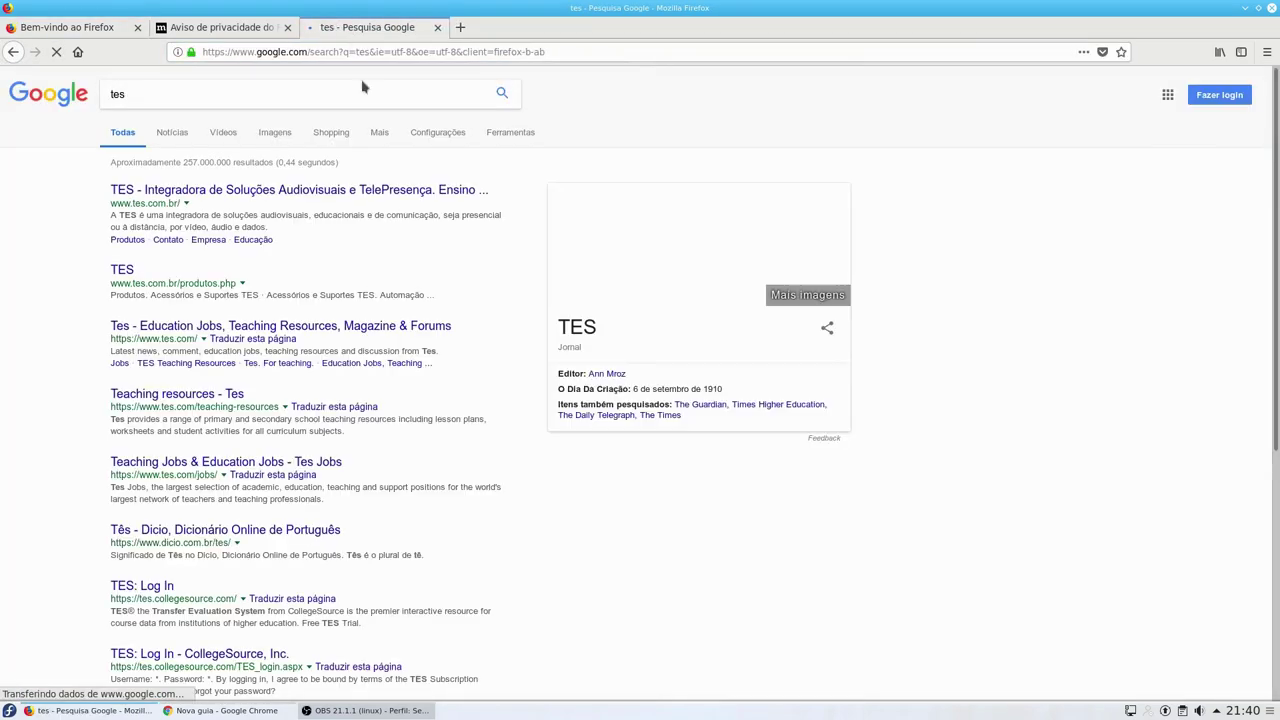
Switch to Google Chrome, maximize its window and set it as the default browser.
click(230, 706)
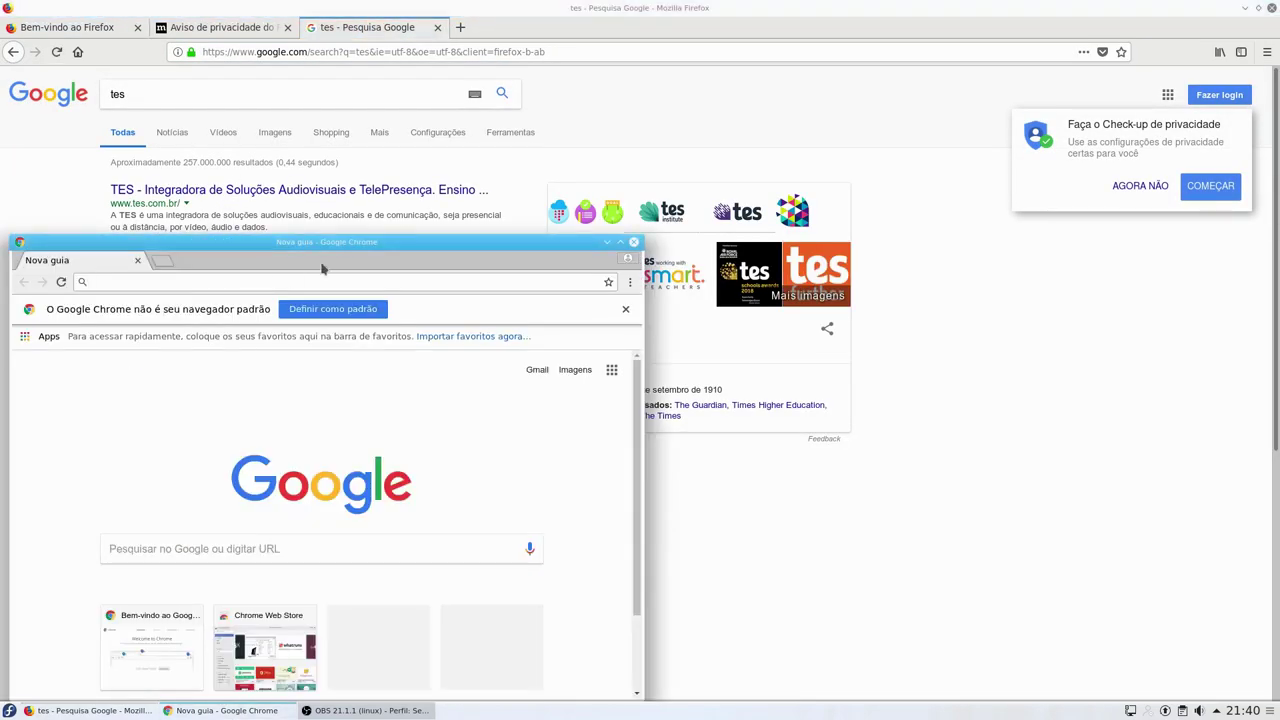
double_click(324, 252)
click(344, 78)
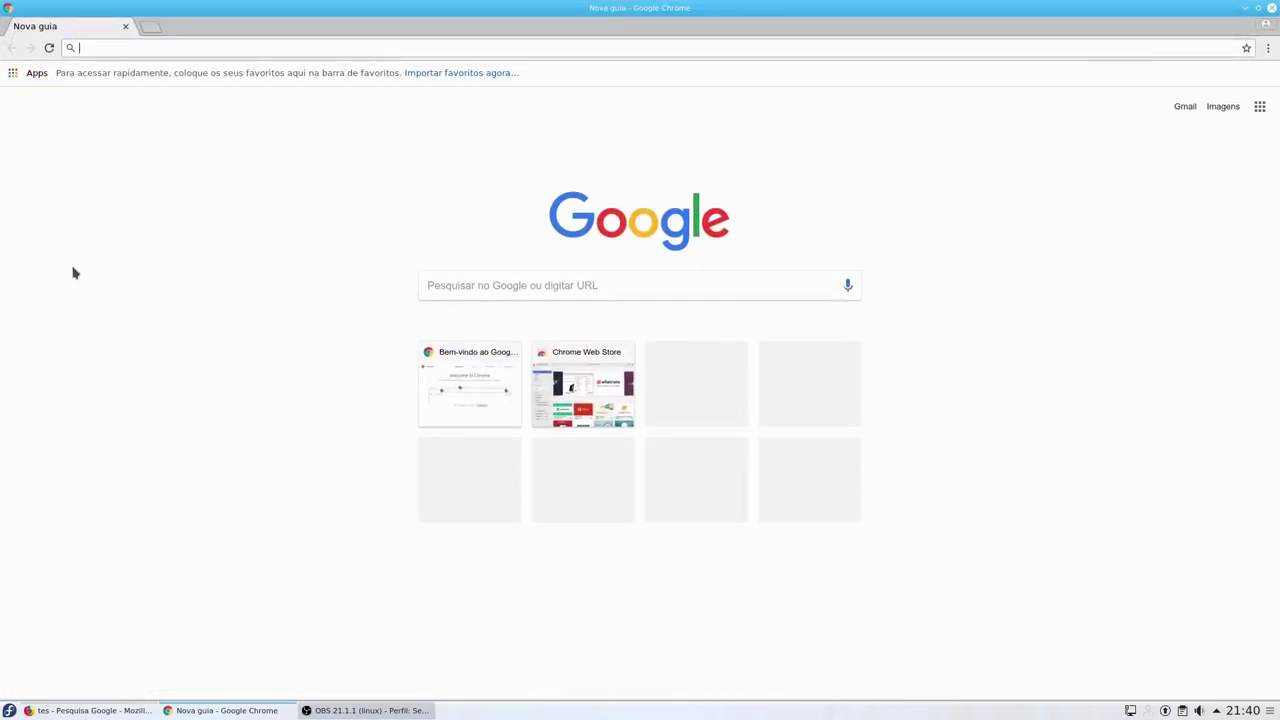
Open the KDE folder under Projetos Gameplay on the 931,5 GiB disk in Dolphin and enable file previews.
click(9, 710)
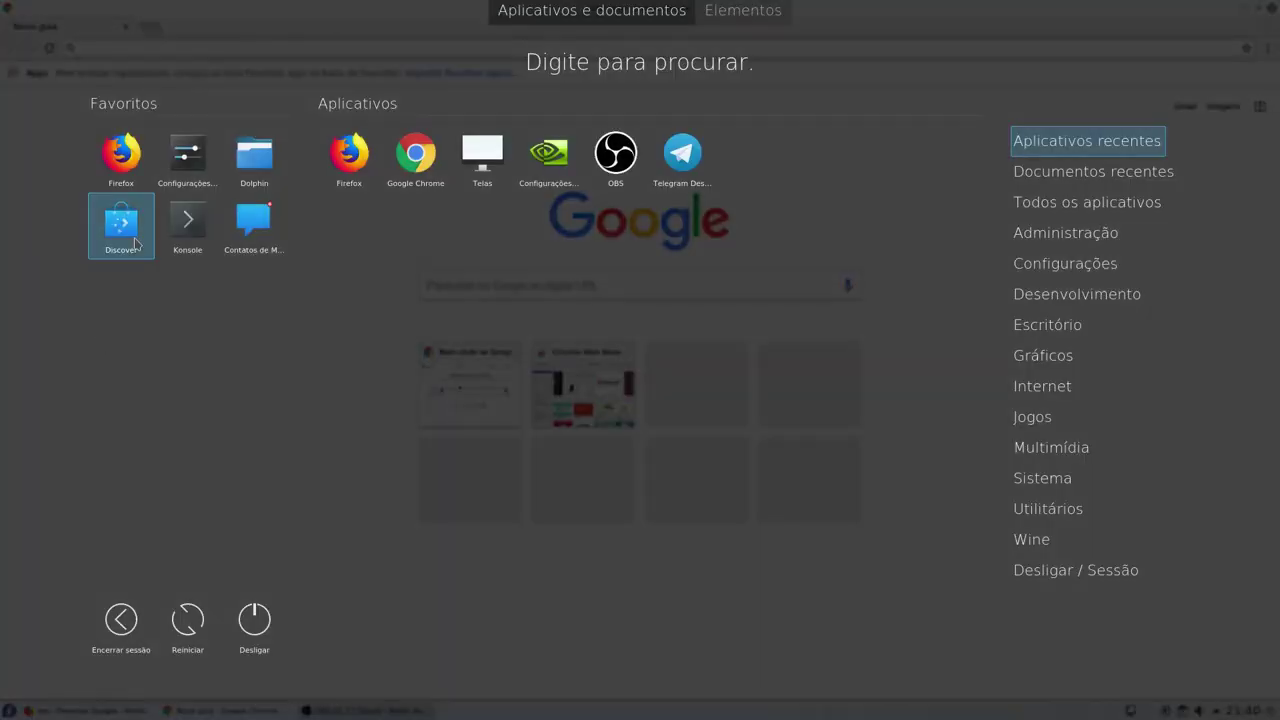
click(241, 176)
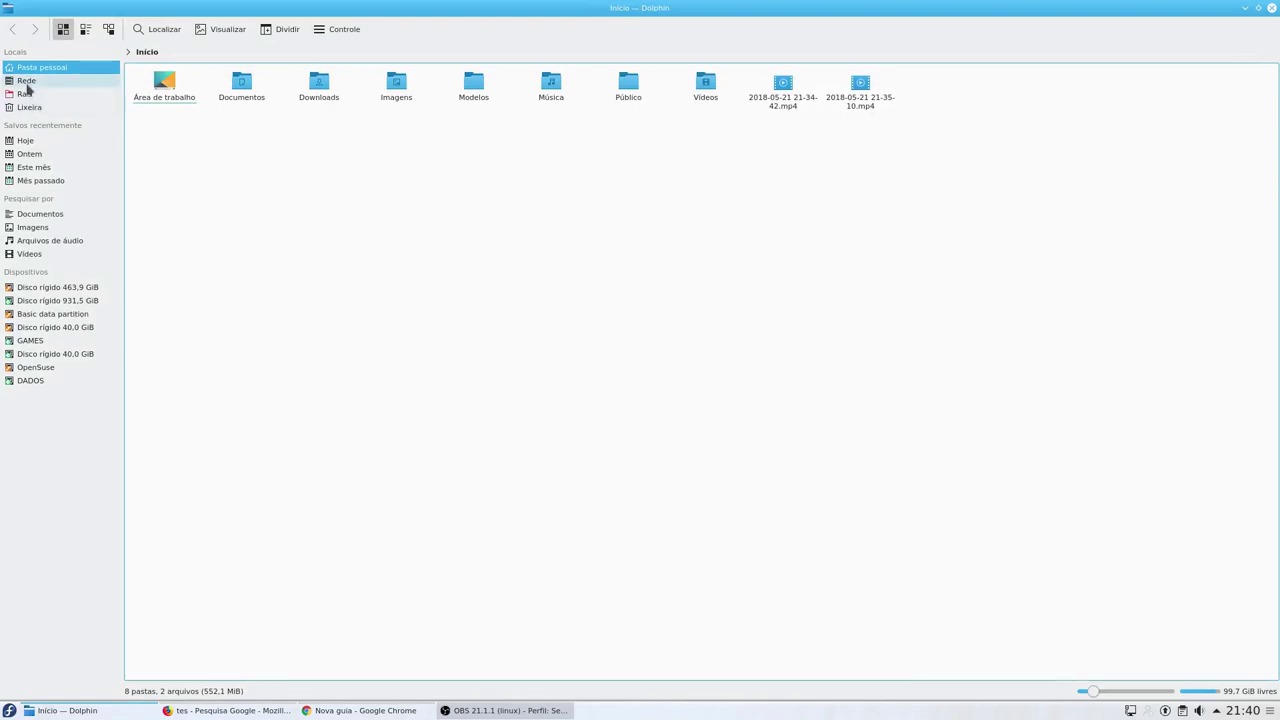
click(25, 93)
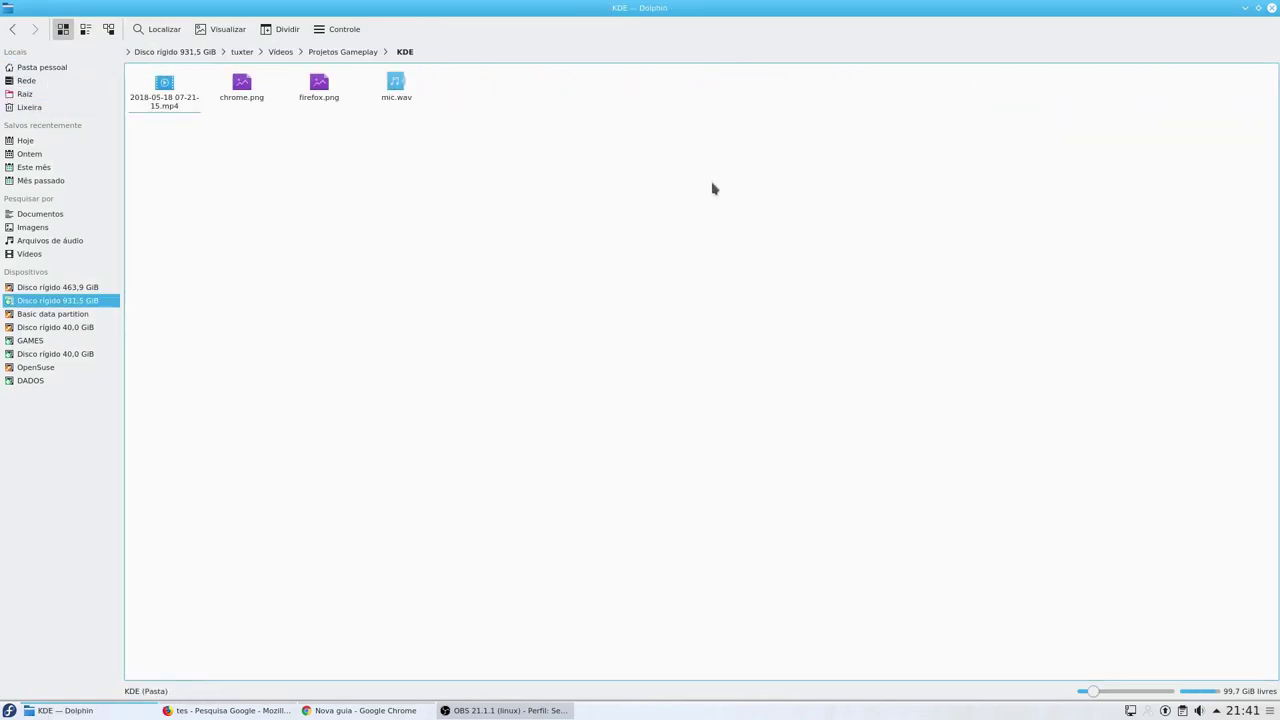
click(214, 30)
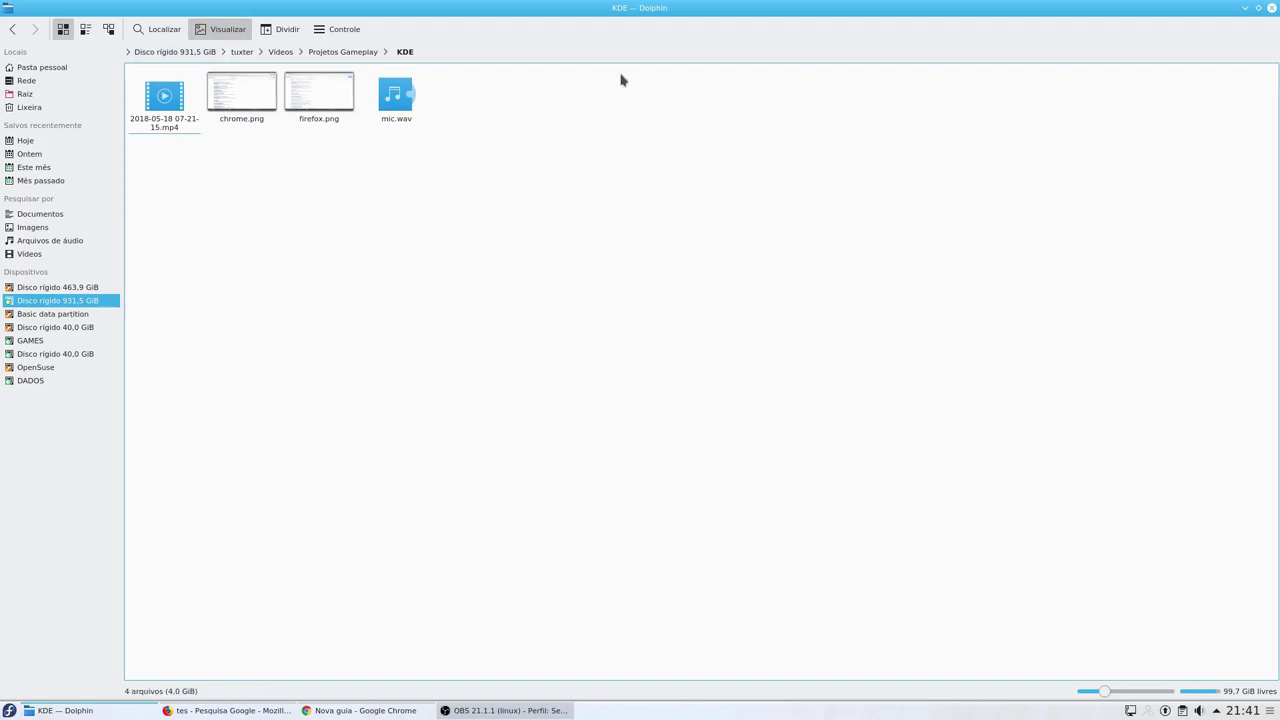
Open chrome.png in the image viewer, maximize the window and show the picture in full screen.
click(254, 110)
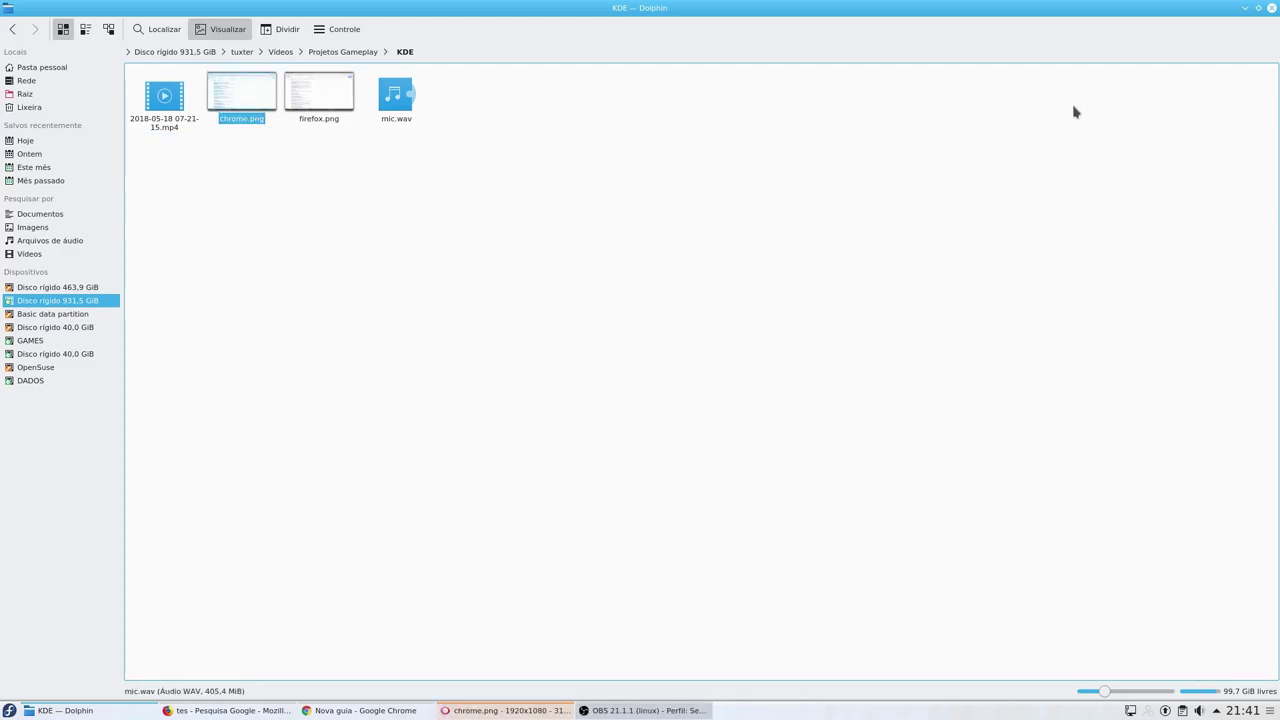
click(543, 708)
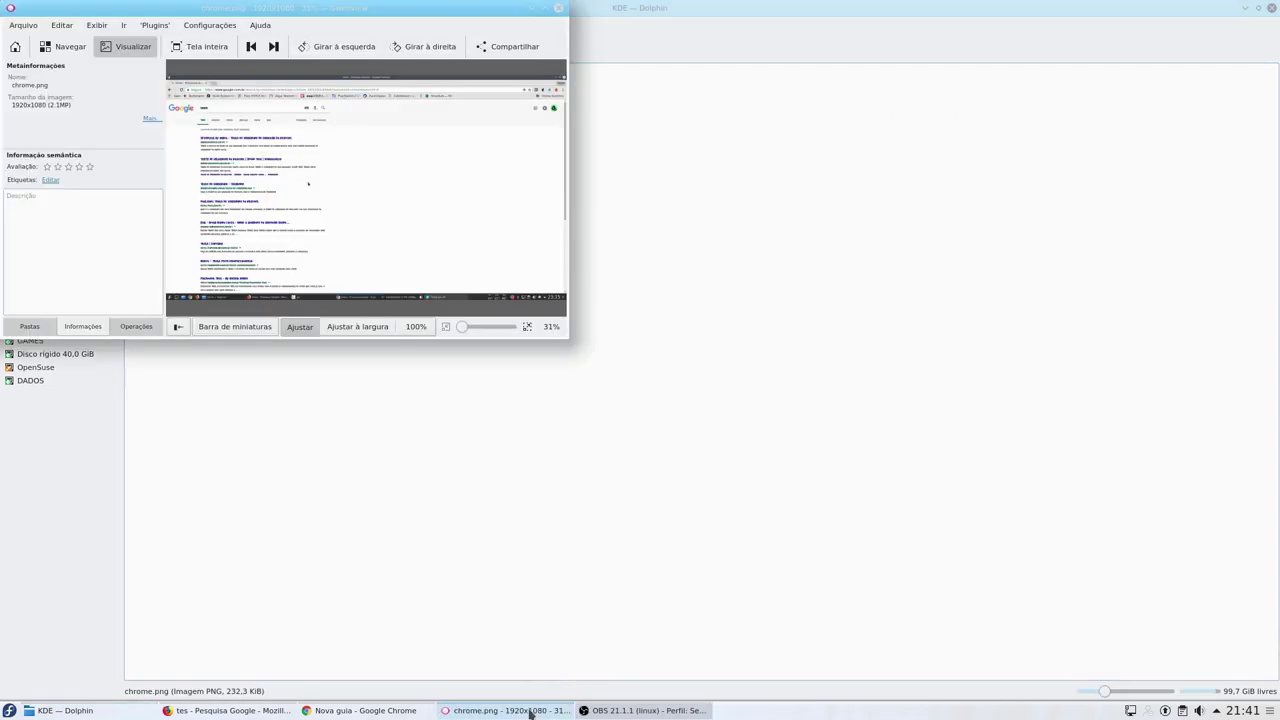
double_click(406, 9)
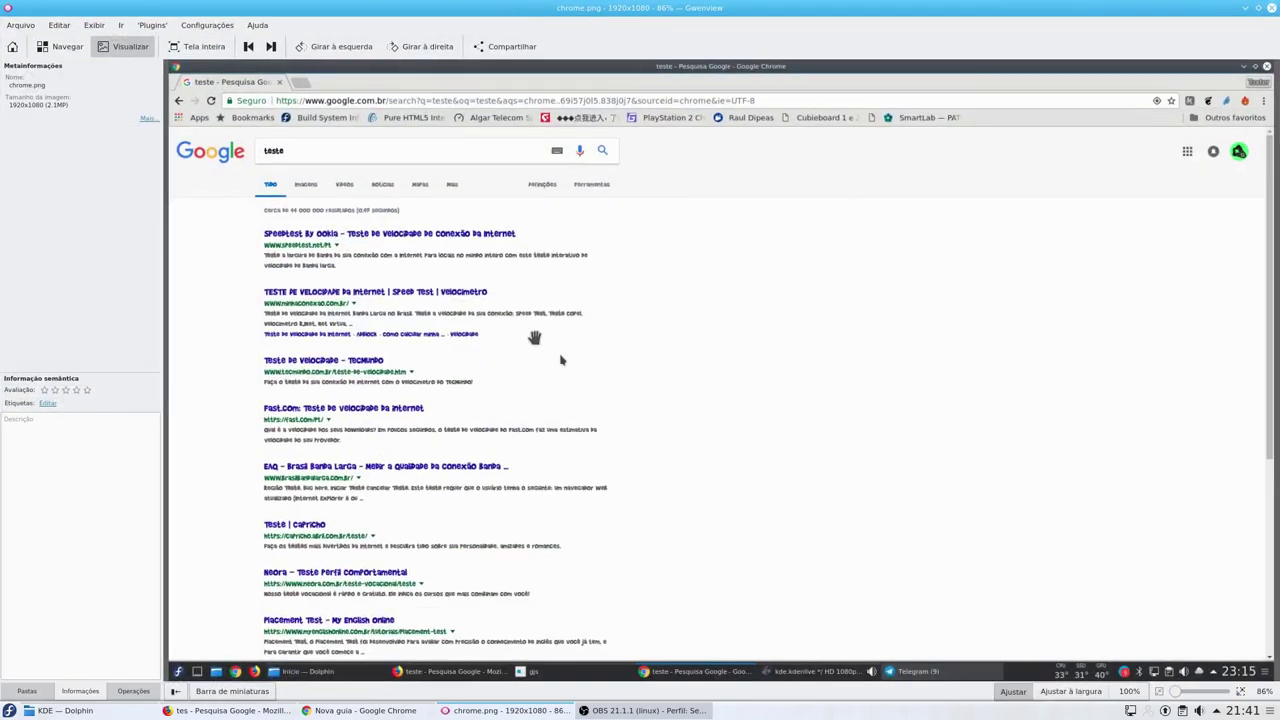
double_click(465, 308)
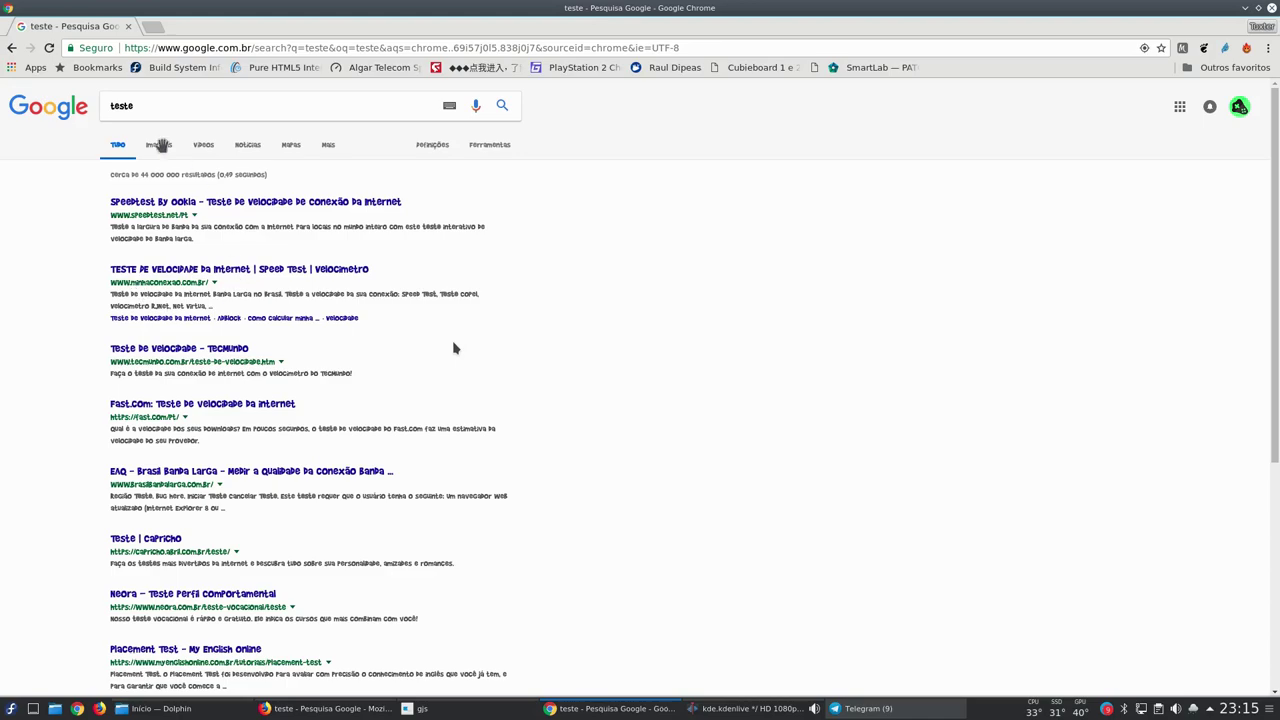
View firefox.png in full screen, return to the image browser, and close the image viewer and file manager.
mouse_move(304, 62)
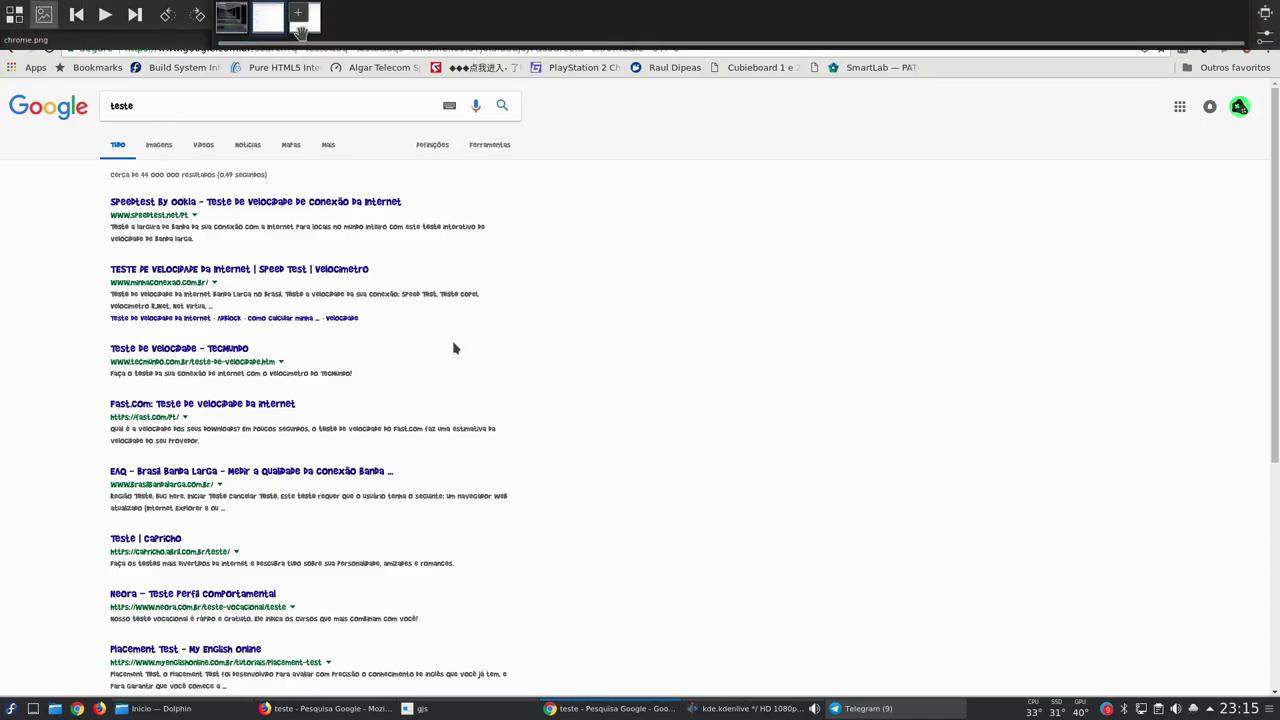
click(303, 22)
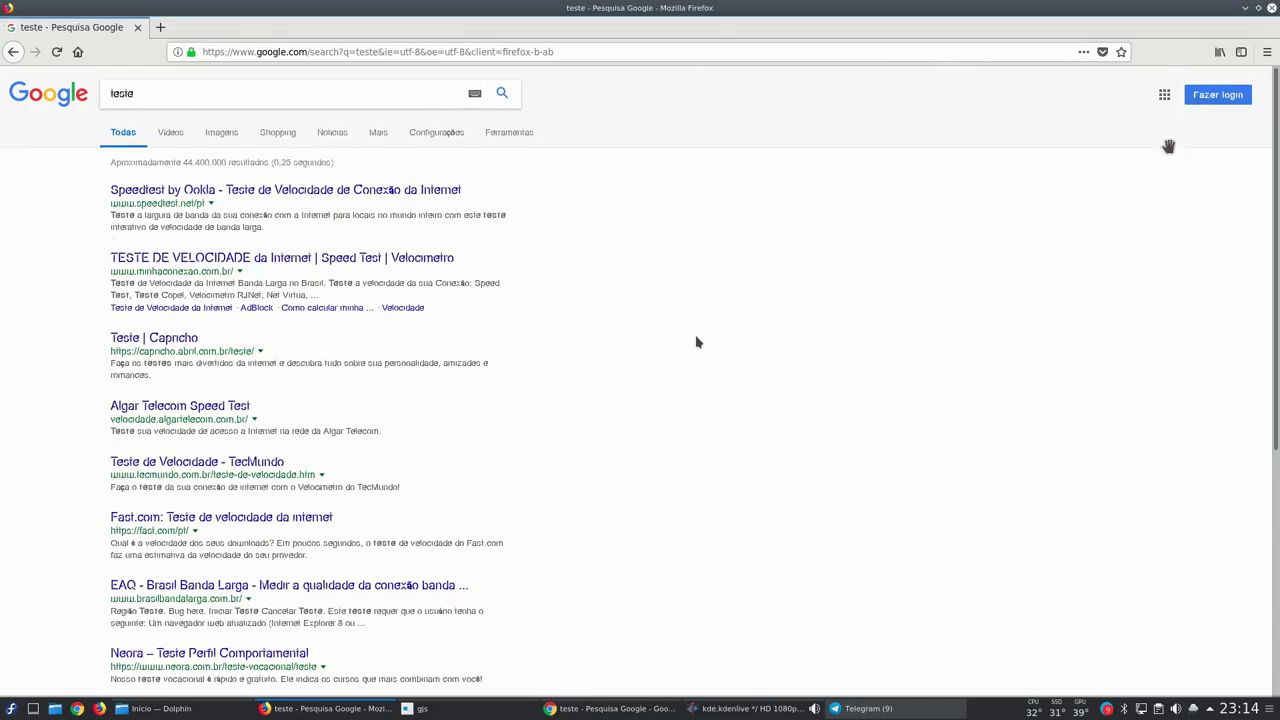
key(Return)
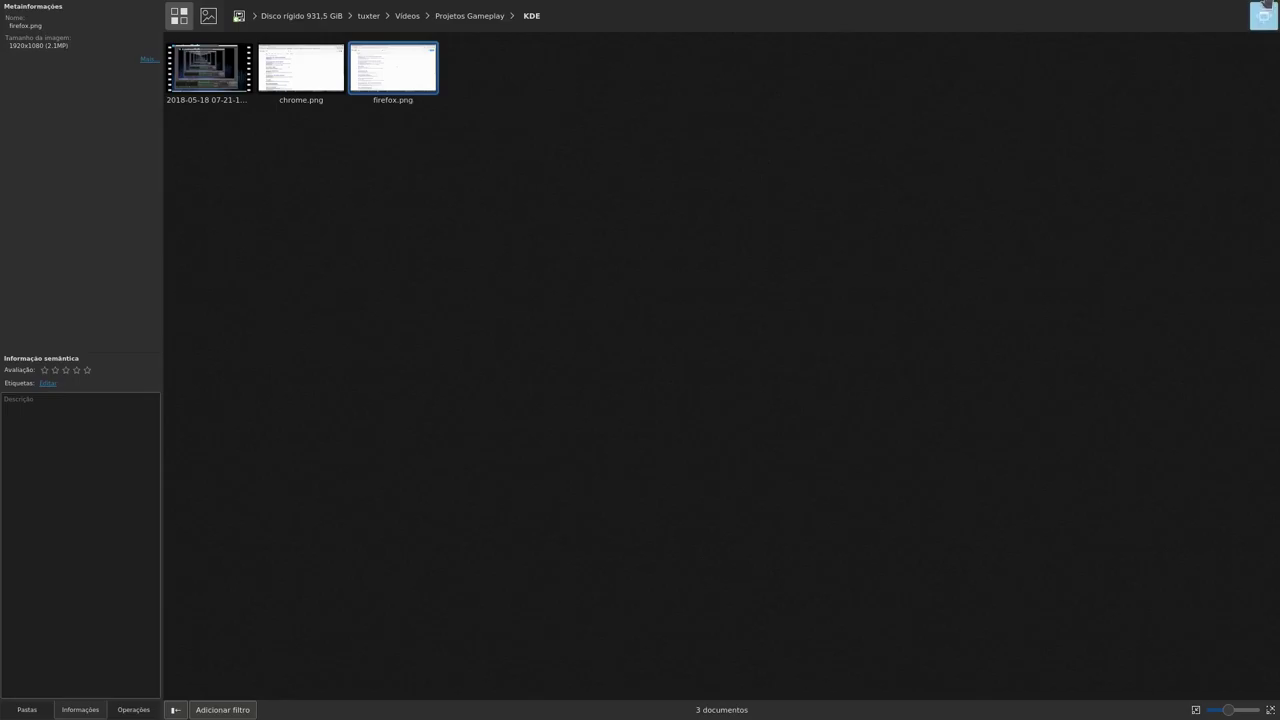
click(1268, 14)
click(1271, 8)
click(1271, 8)
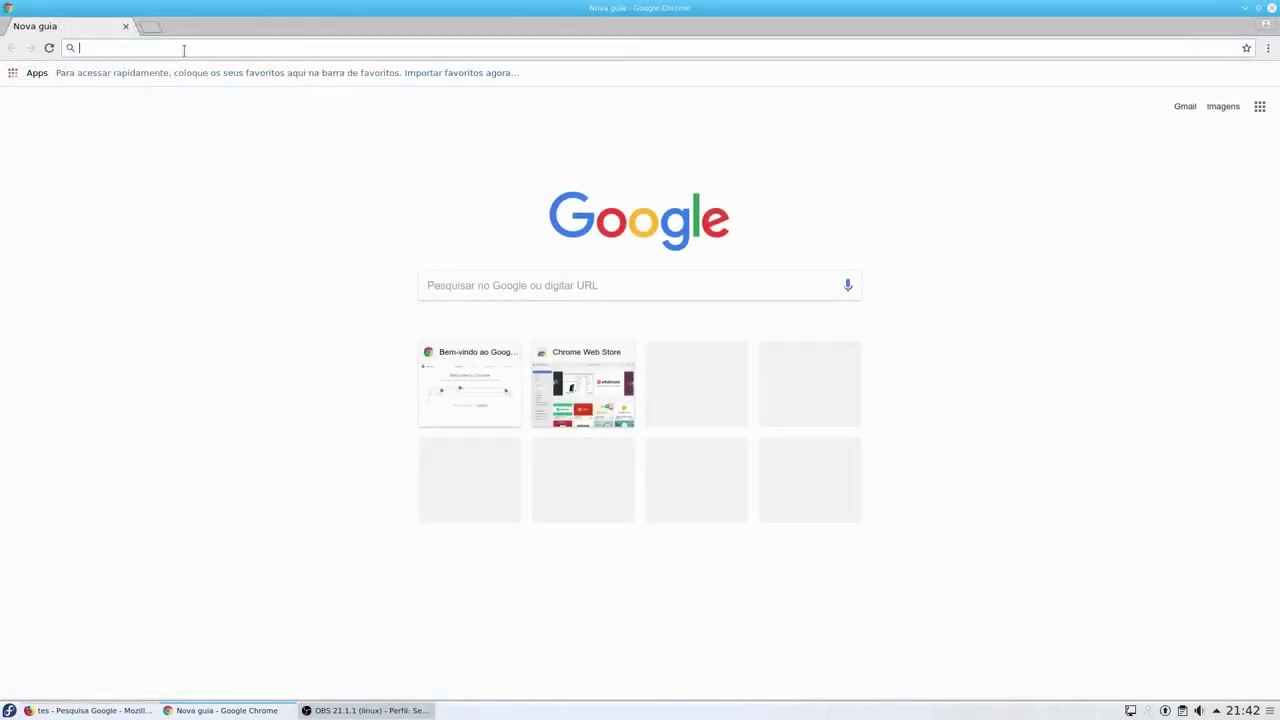
Find Fedy in the full-screen application launcher and start it.
click(9, 710)
text(fedy)
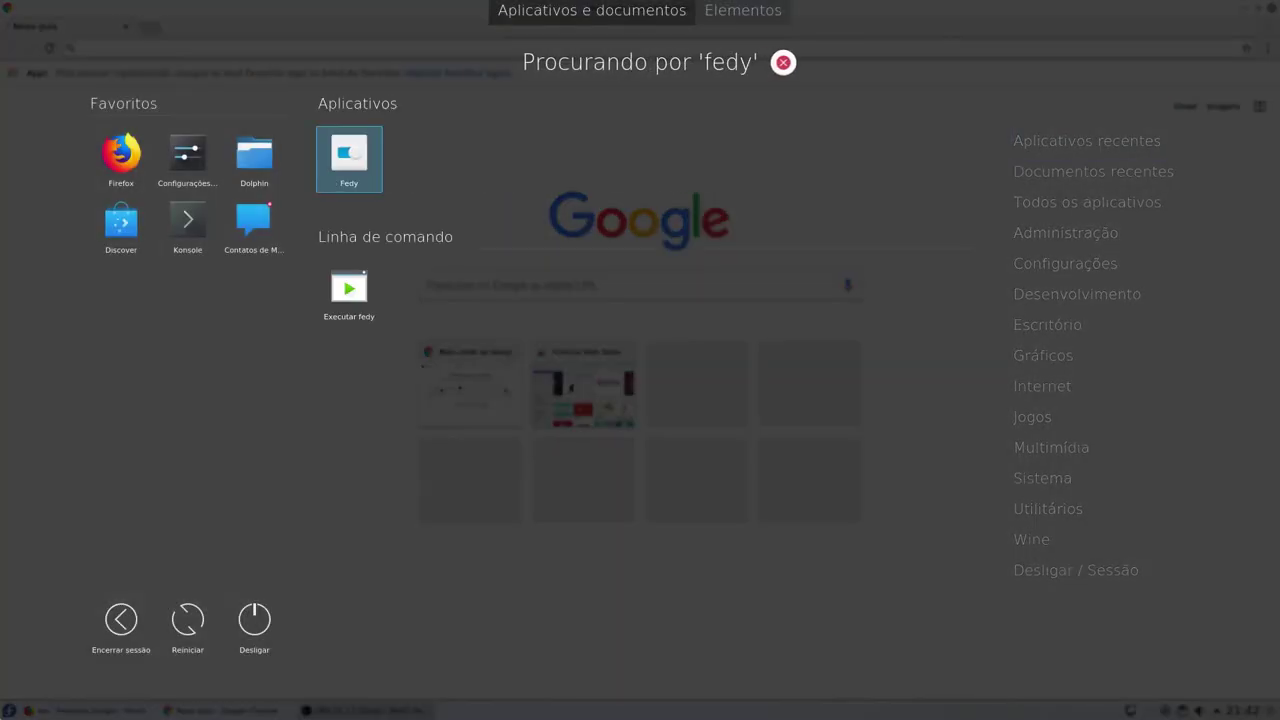
key(Return)
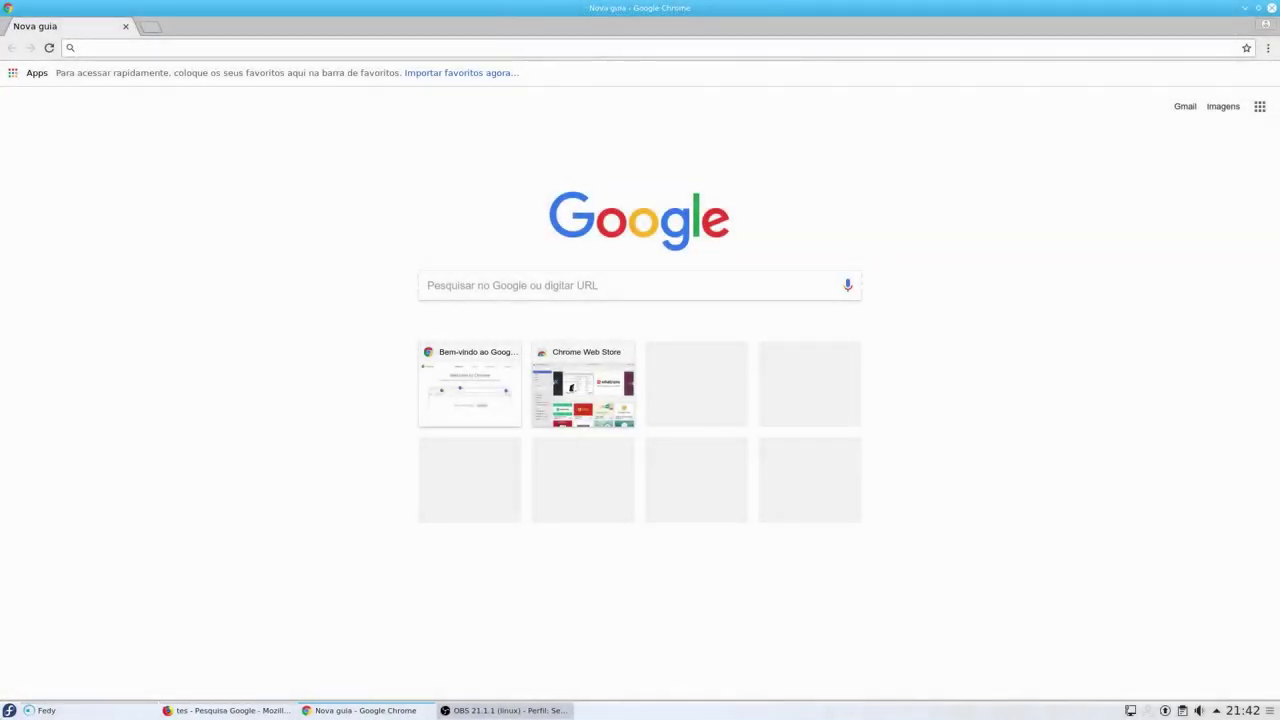
Search for "fedy" in Chrome, open the folkswithhats.org page, translate it and highlight the release package and RPMFusion installation commands.
click(226, 47)
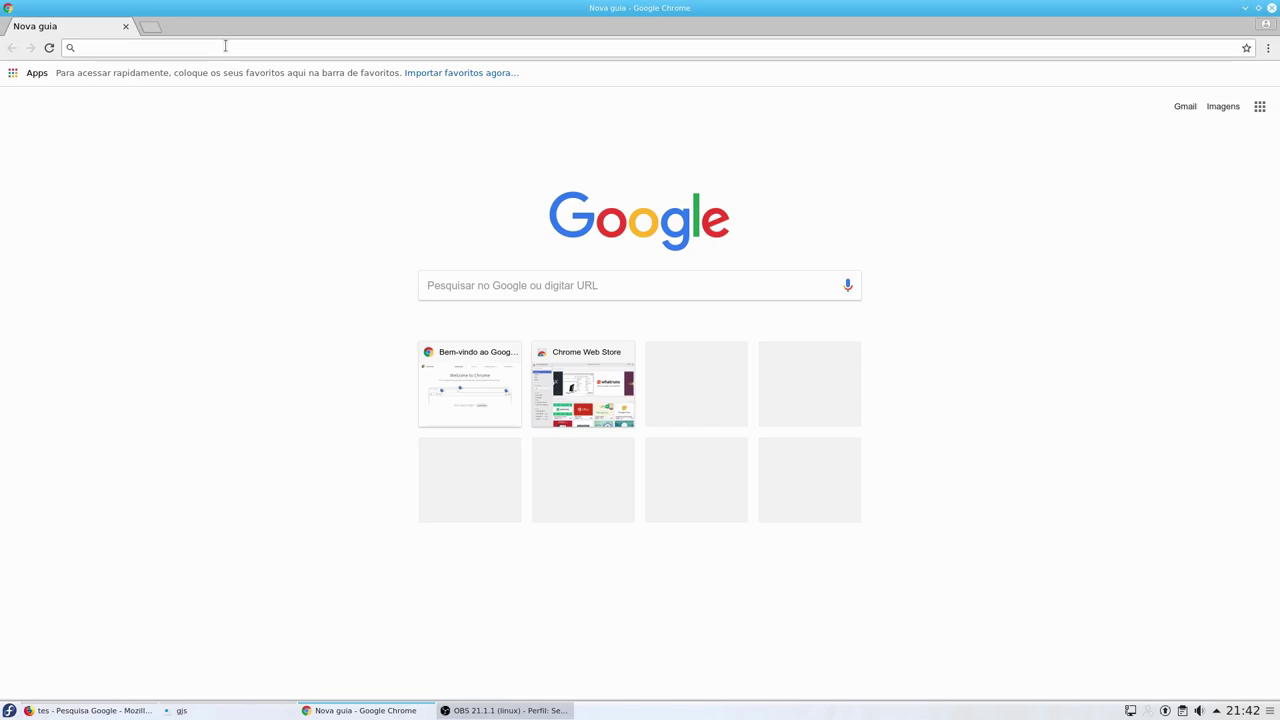
text(fedy)
key(Return)
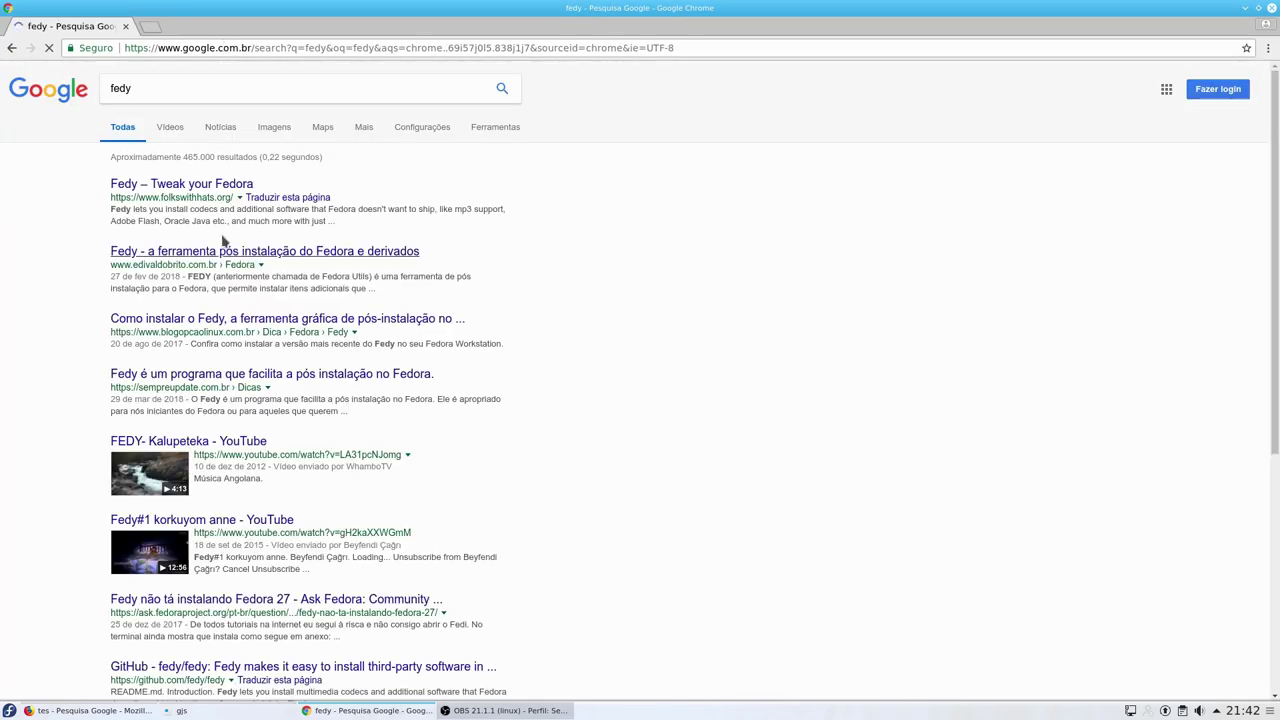
click(203, 183)
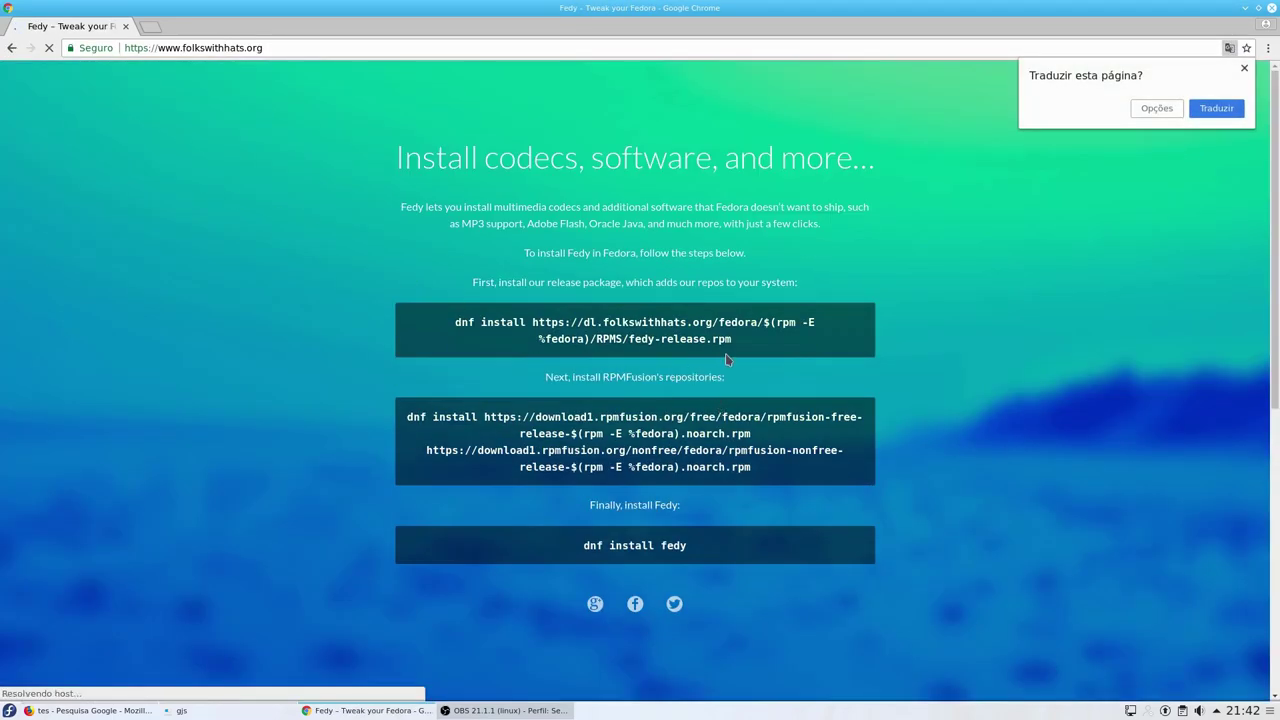
click(1215, 109)
drag(752, 340, 411, 328)
drag(752, 468, 386, 410)
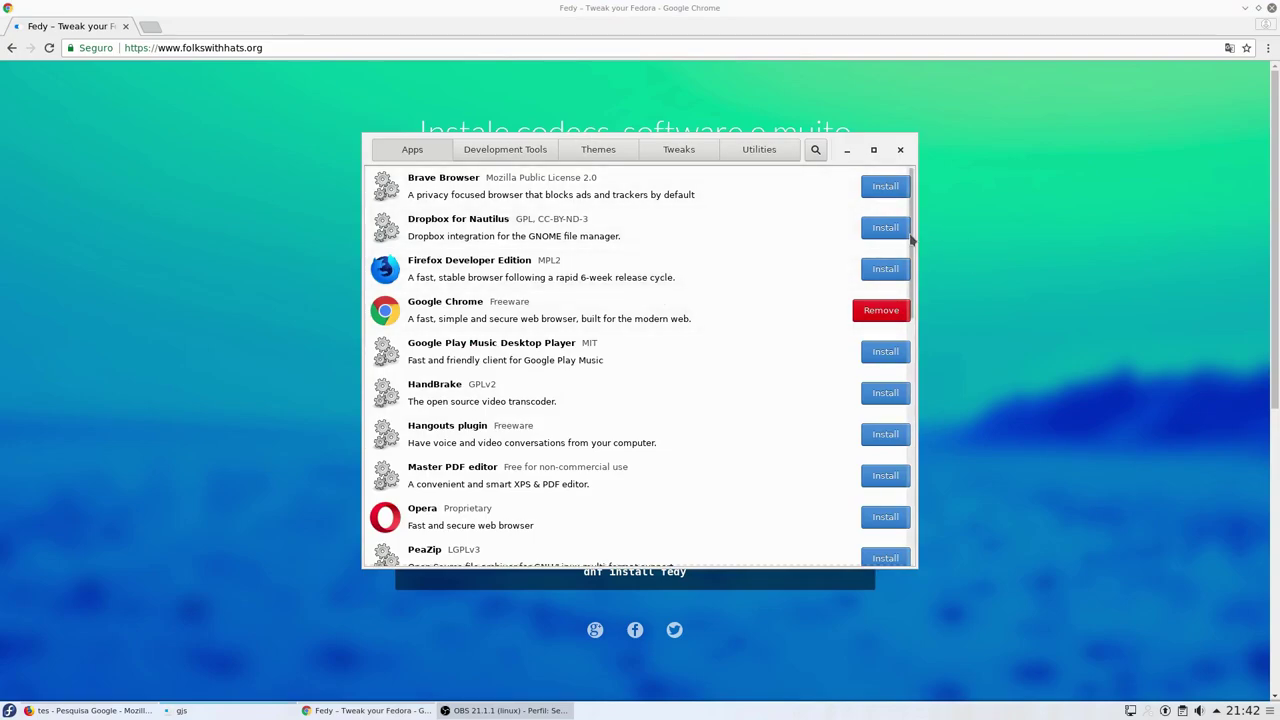
Review the applications offered in Fedy and examine its utilities.
scroll(900, 280, down, 5)
scroll(878, 366, down, 3)
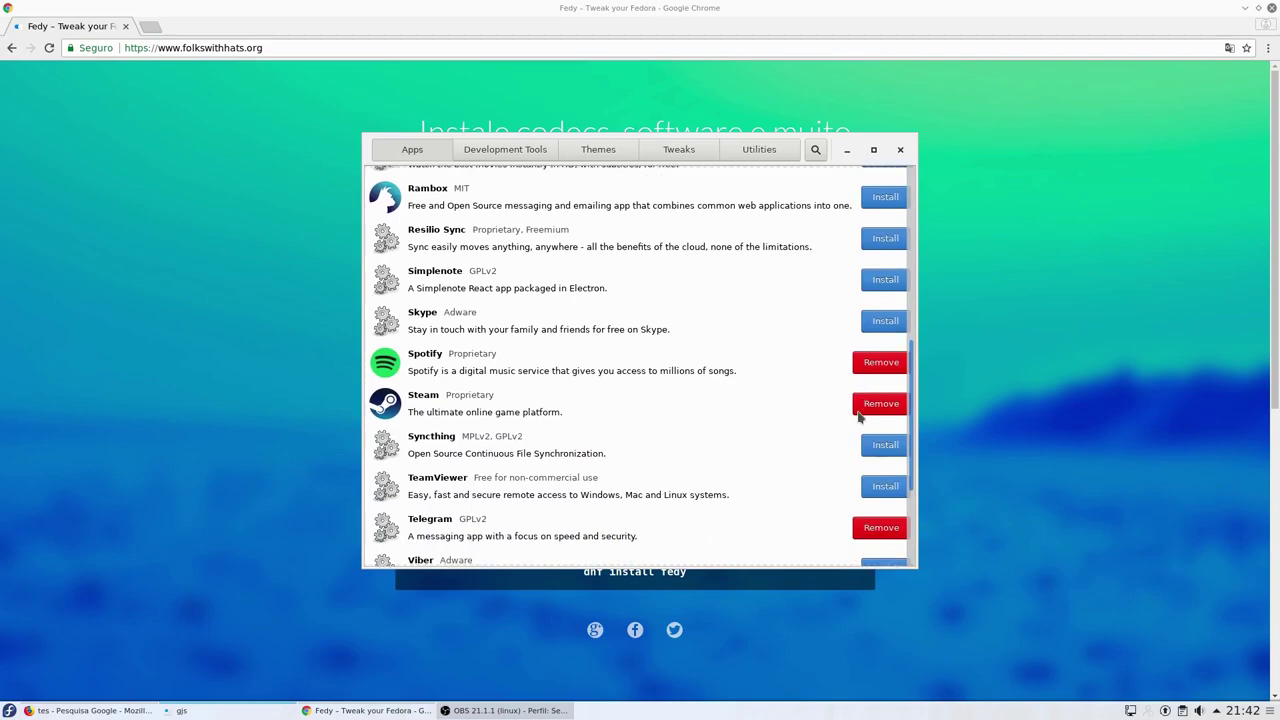
scroll(860, 430, down, 2)
scroll(880, 300, up, 8)
scroll(886, 338, down, 3)
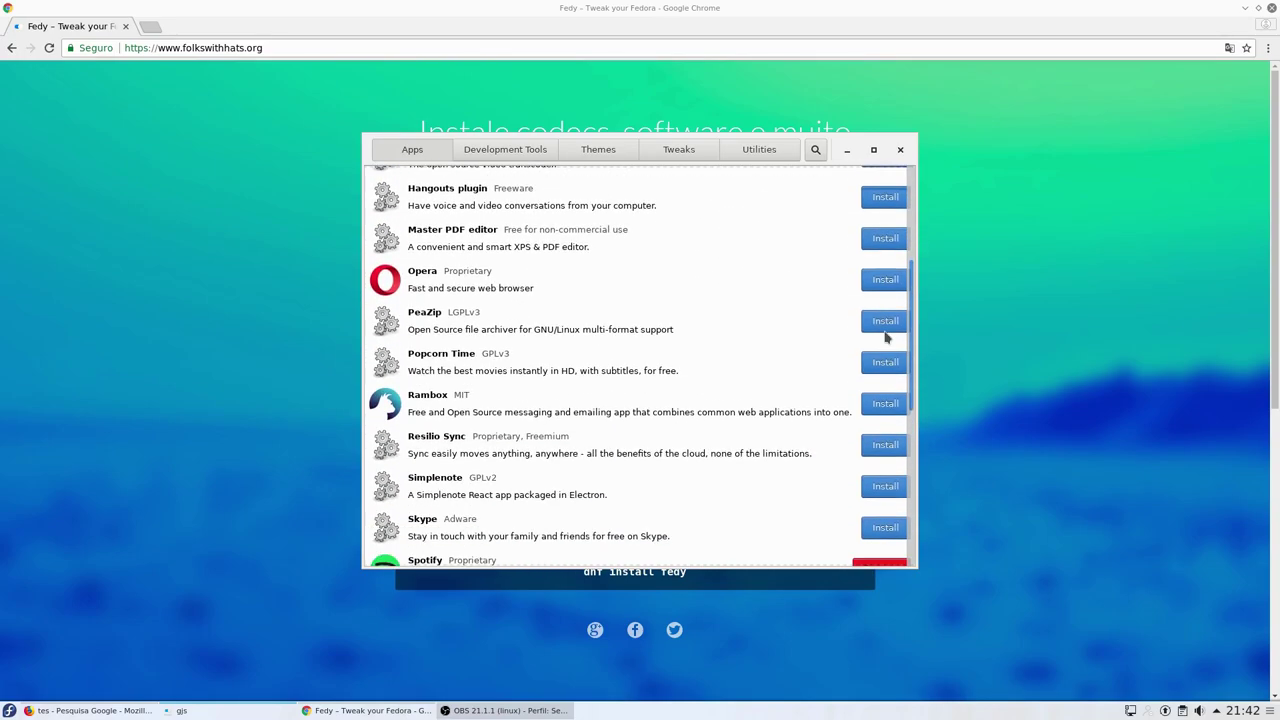
scroll(884, 336, down, 2)
scroll(880, 334, up, 2)
scroll(880, 310, up, 3)
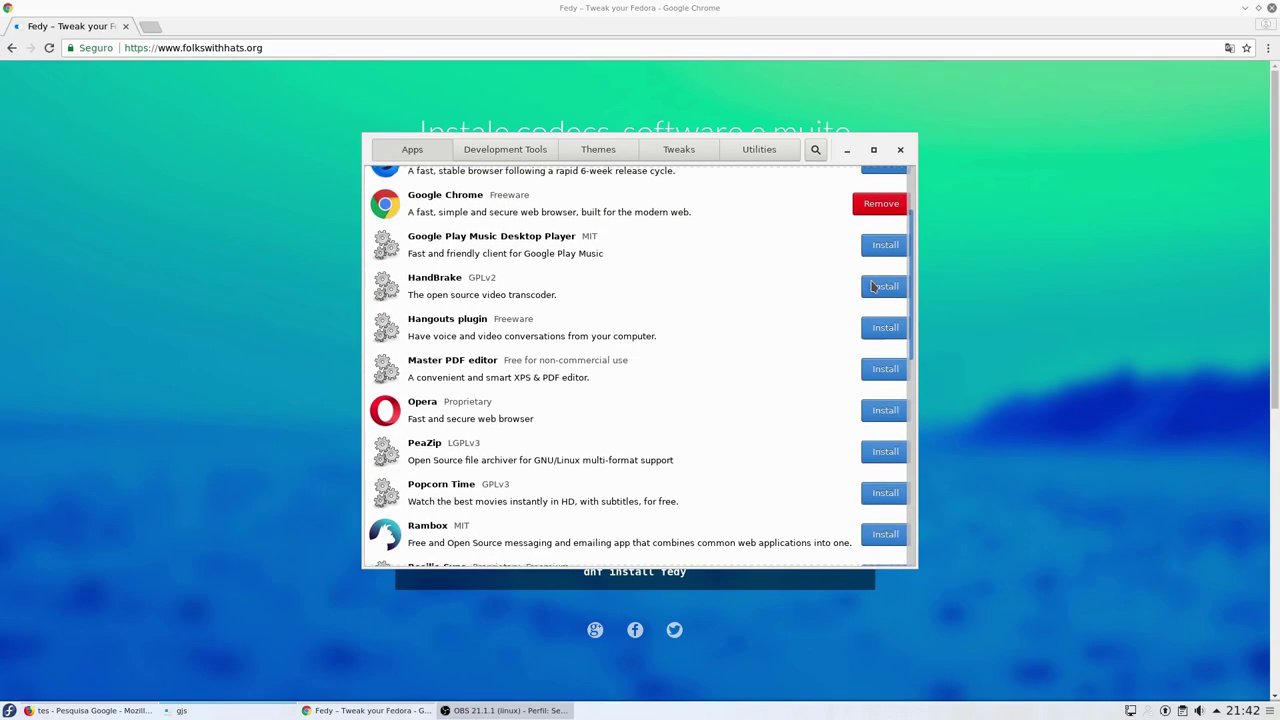
scroll(432, 385, up, 3)
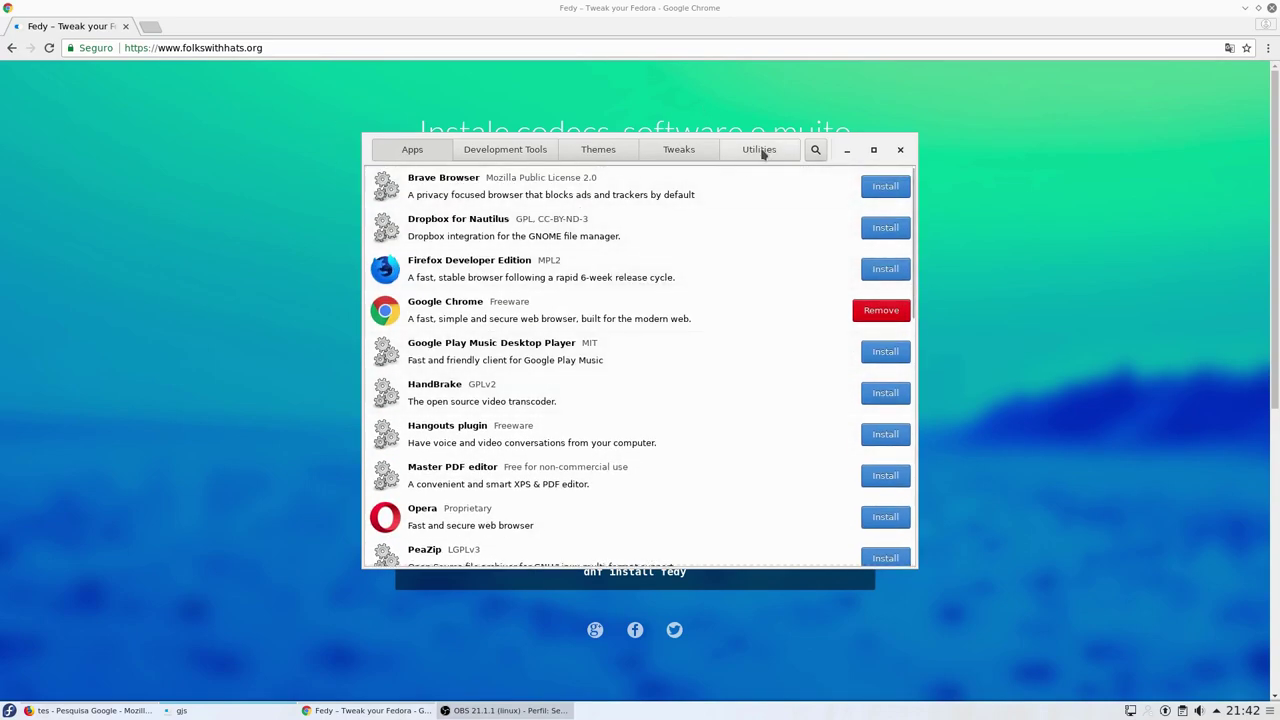
click(760, 150)
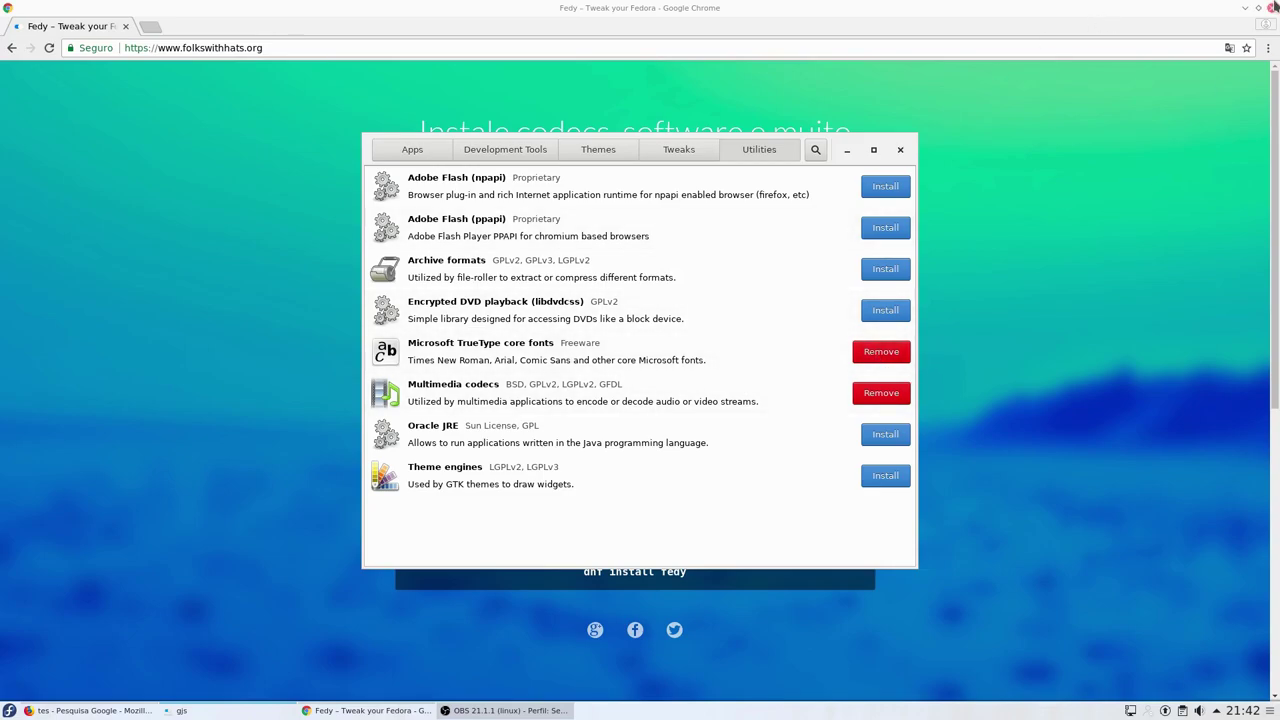
Close the Chrome and Firefox windows, including all open Firefox tabs.
click(1271, 7)
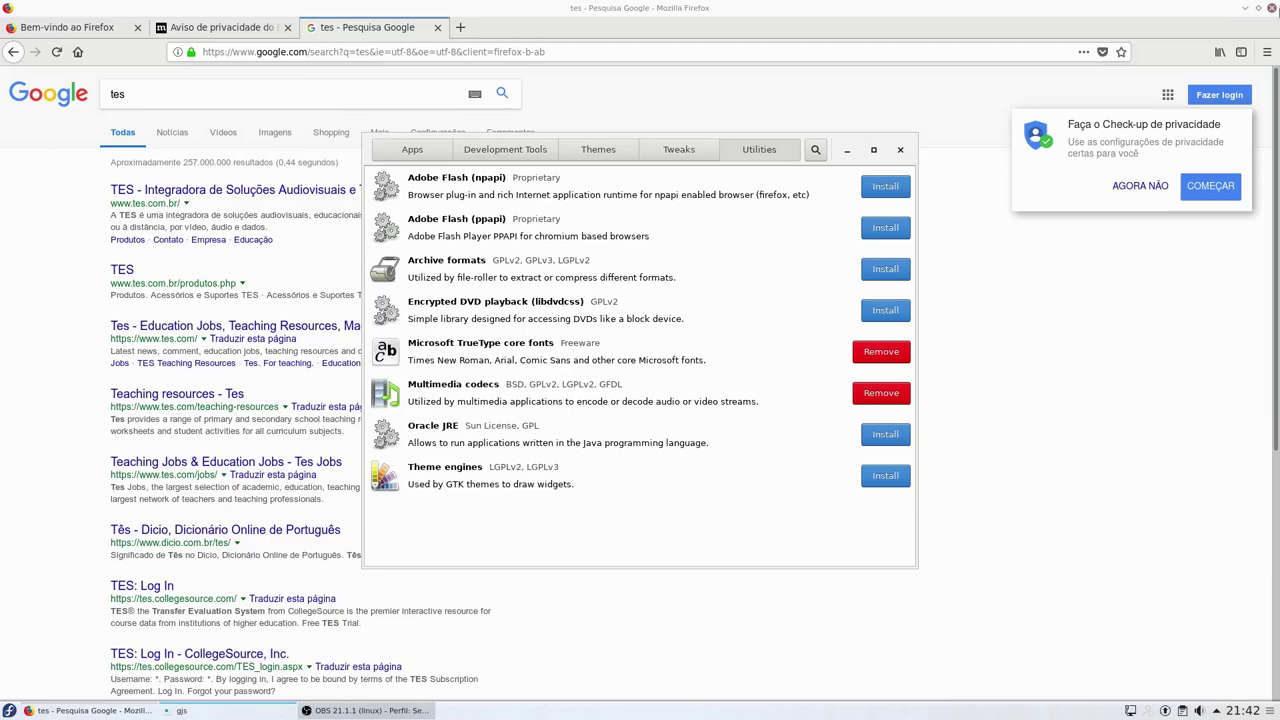
click(1271, 7)
click(723, 386)
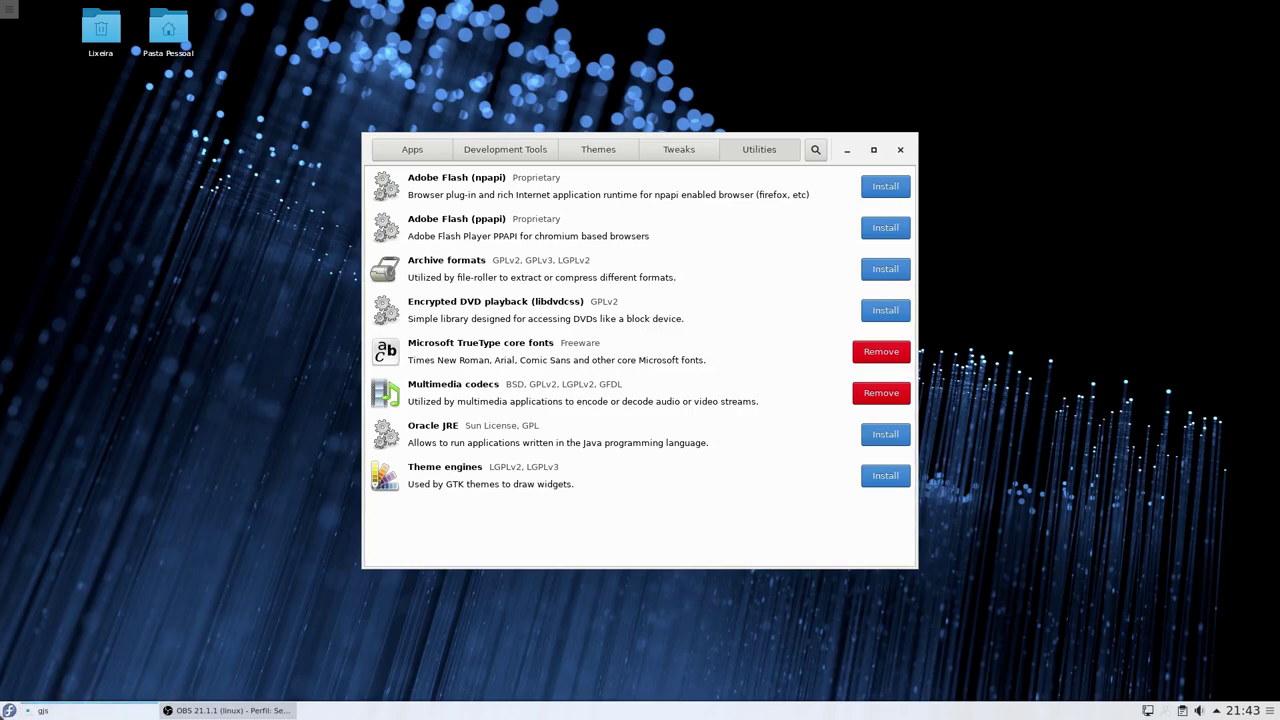
Apply the Breeze Dark desktop theme in the system settings and close the settings window.
click(9, 710)
click(185, 160)
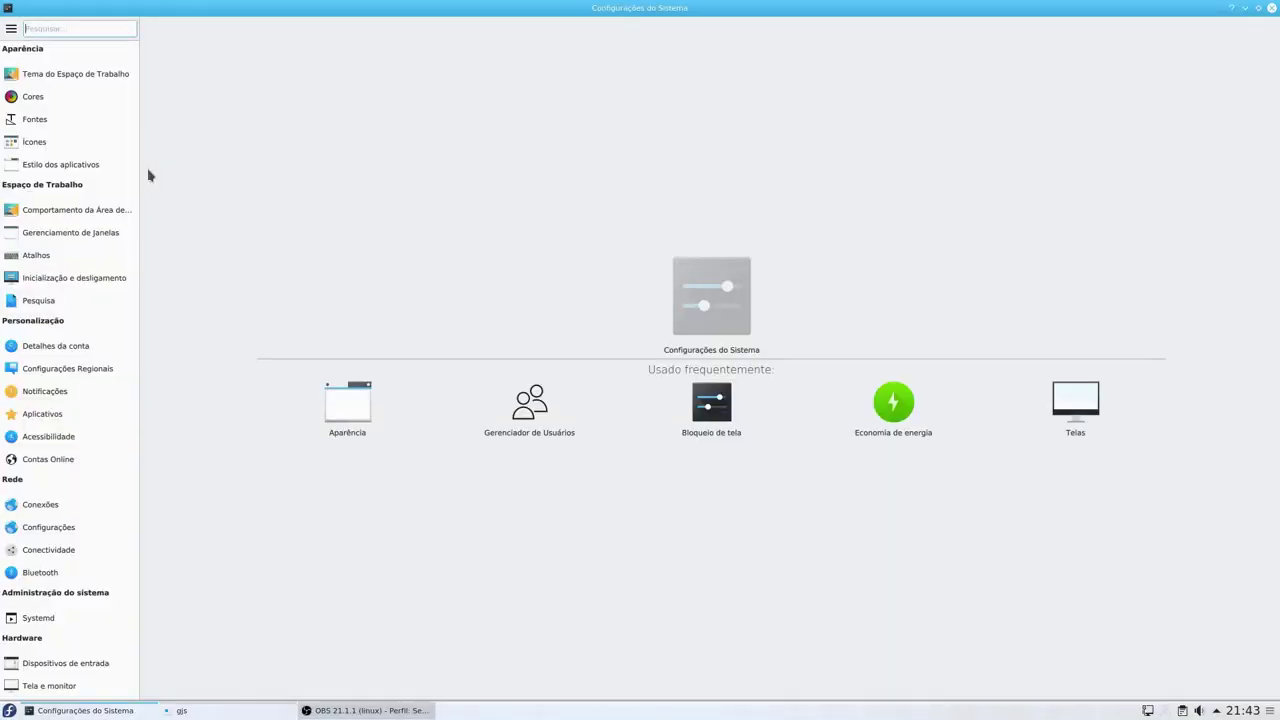
click(67, 85)
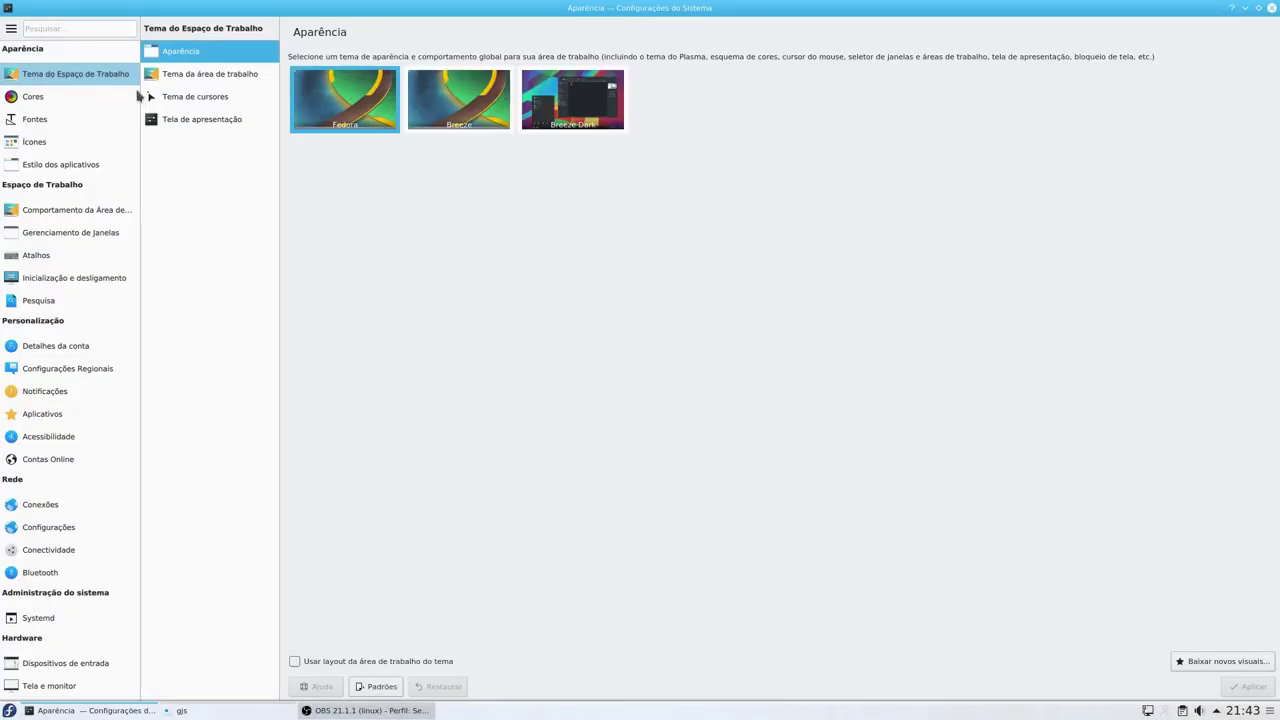
click(203, 76)
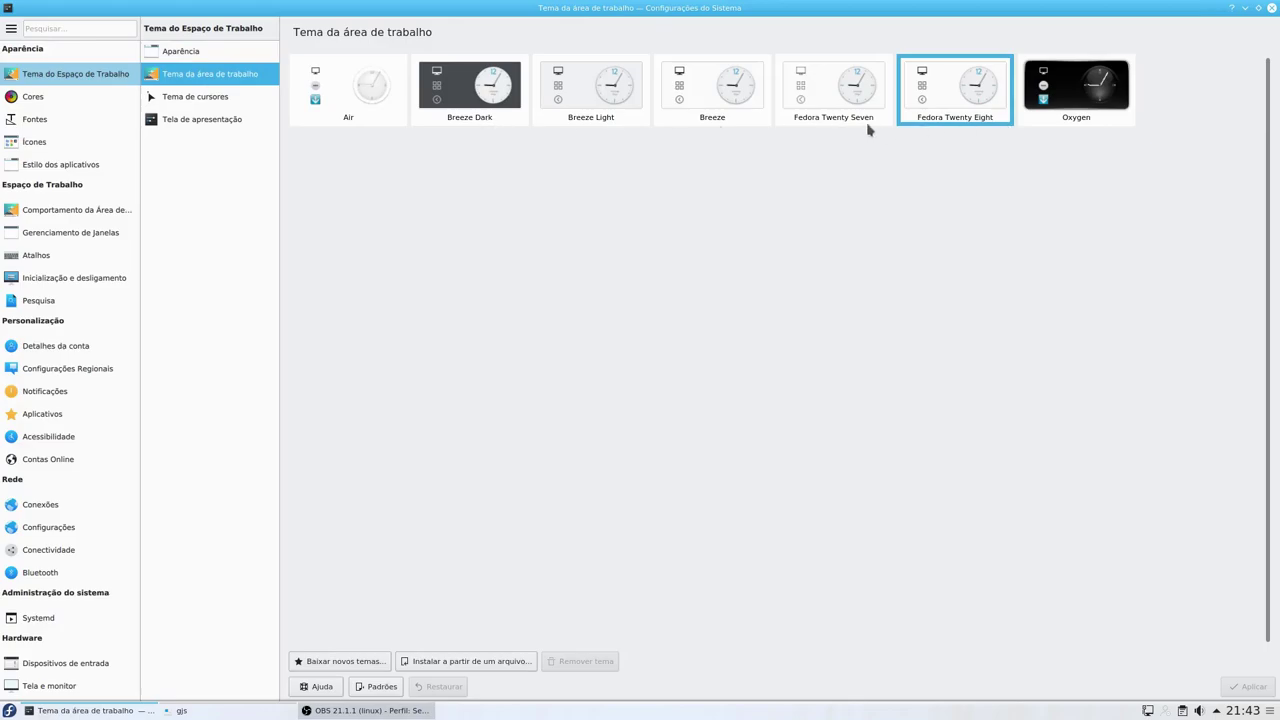
click(466, 89)
click(1245, 687)
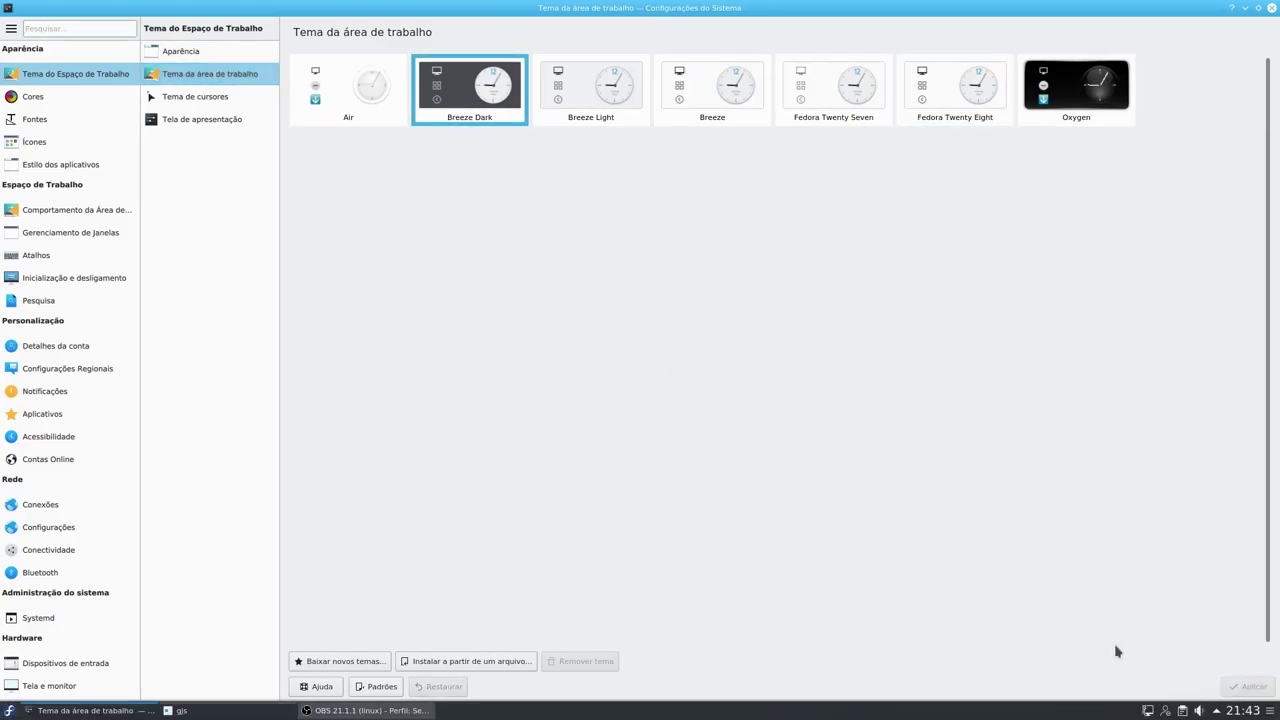
click(1271, 8)
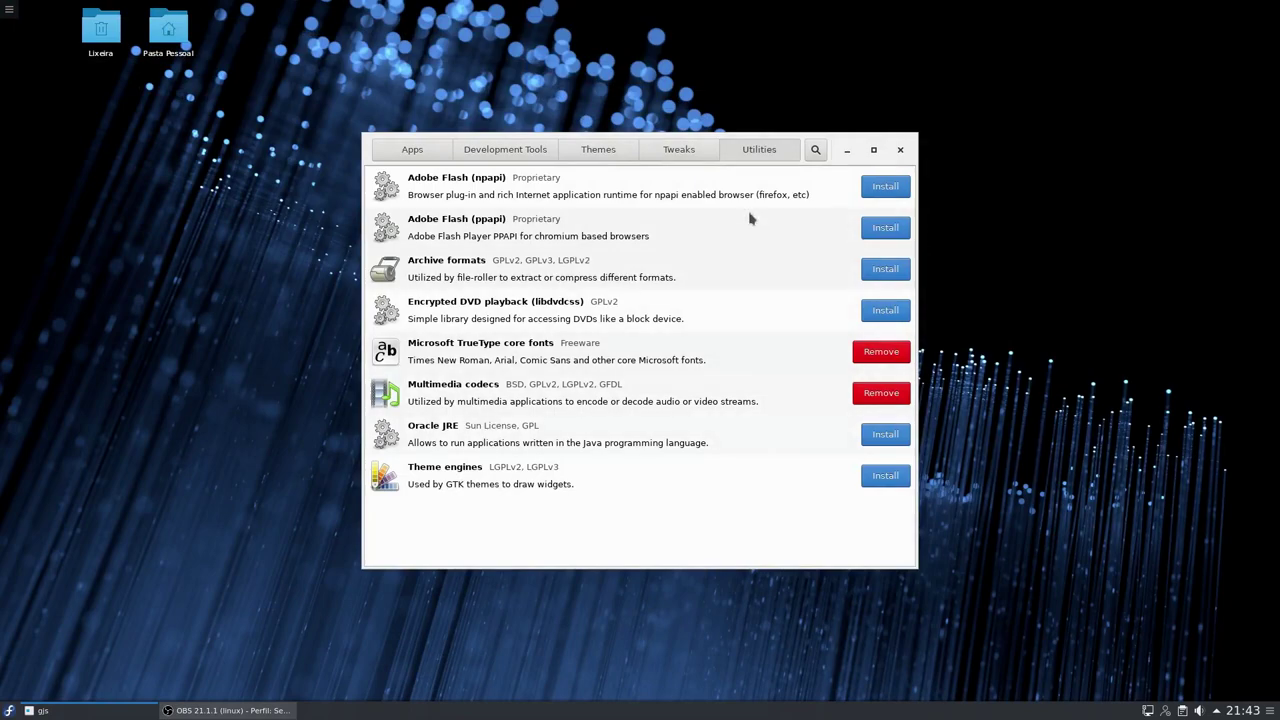
Close the Fedy window and add the favourite Firefox launcher to the panel as a widget.
click(873, 152)
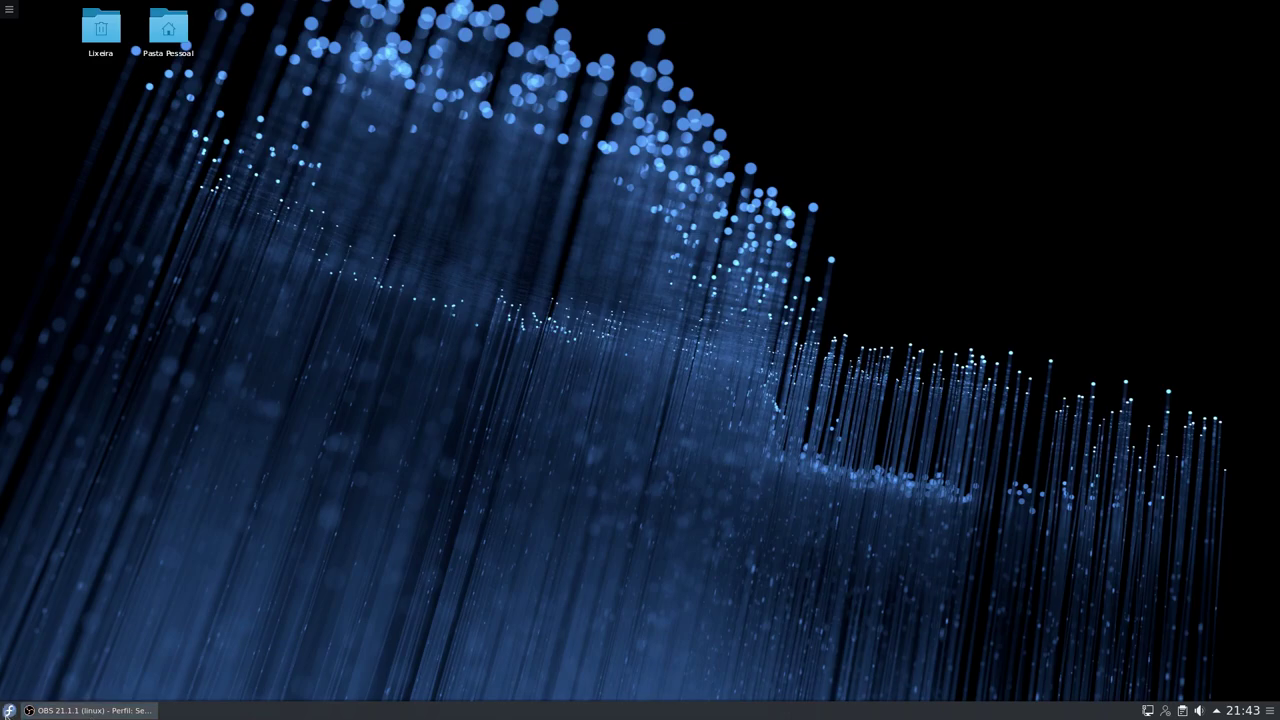
key(super)
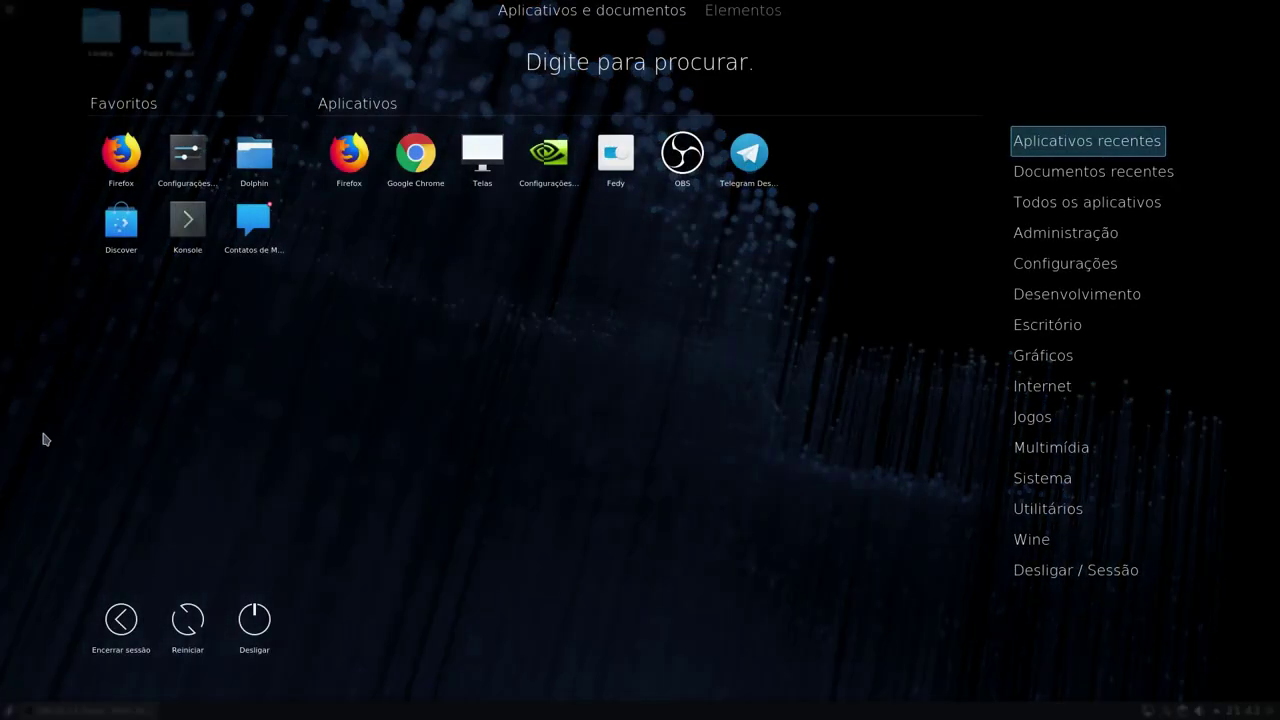
right_click(125, 185)
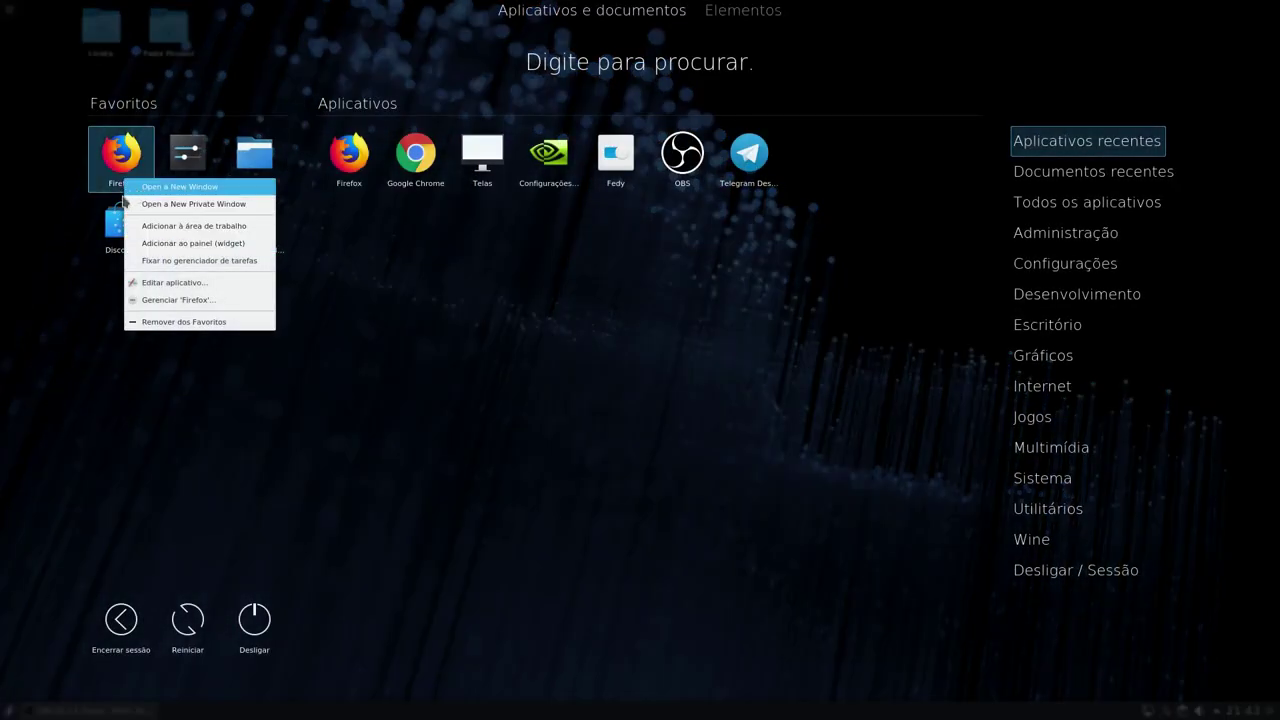
click(194, 245)
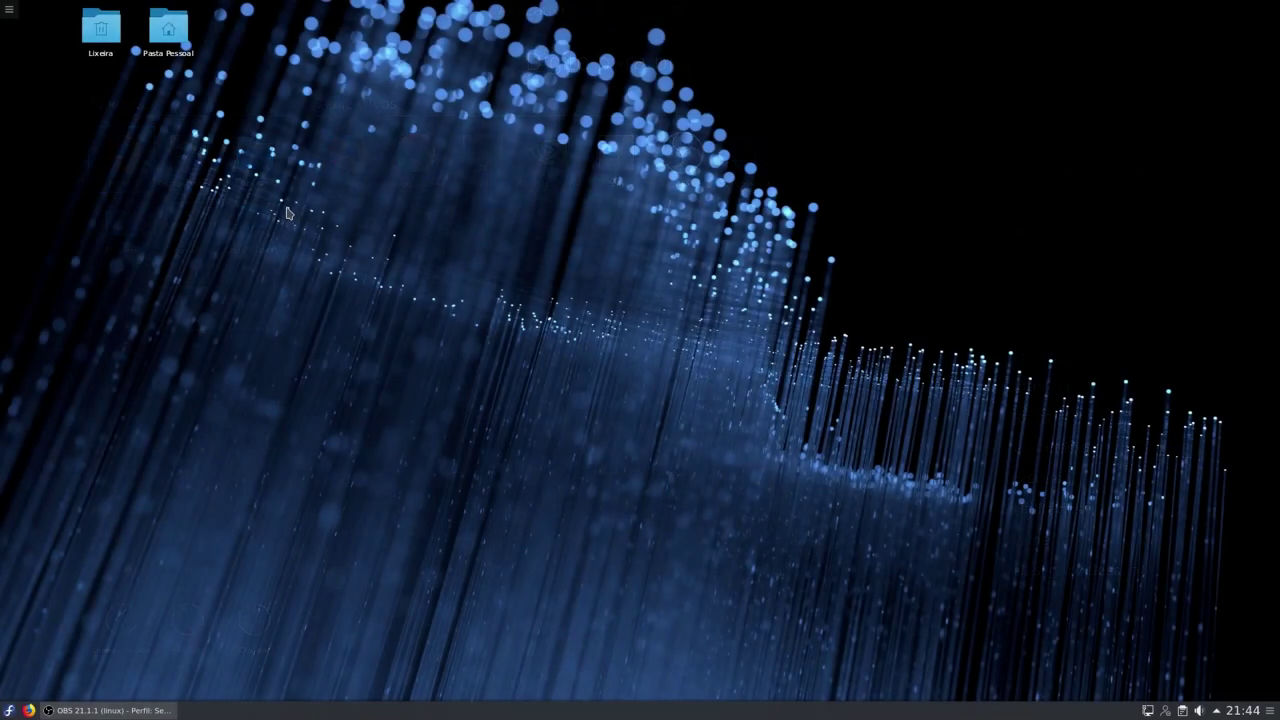
Add Google Chrome to the launcher favourites and place it on the panel as a widget.
click(10, 709)
right_click(418, 150)
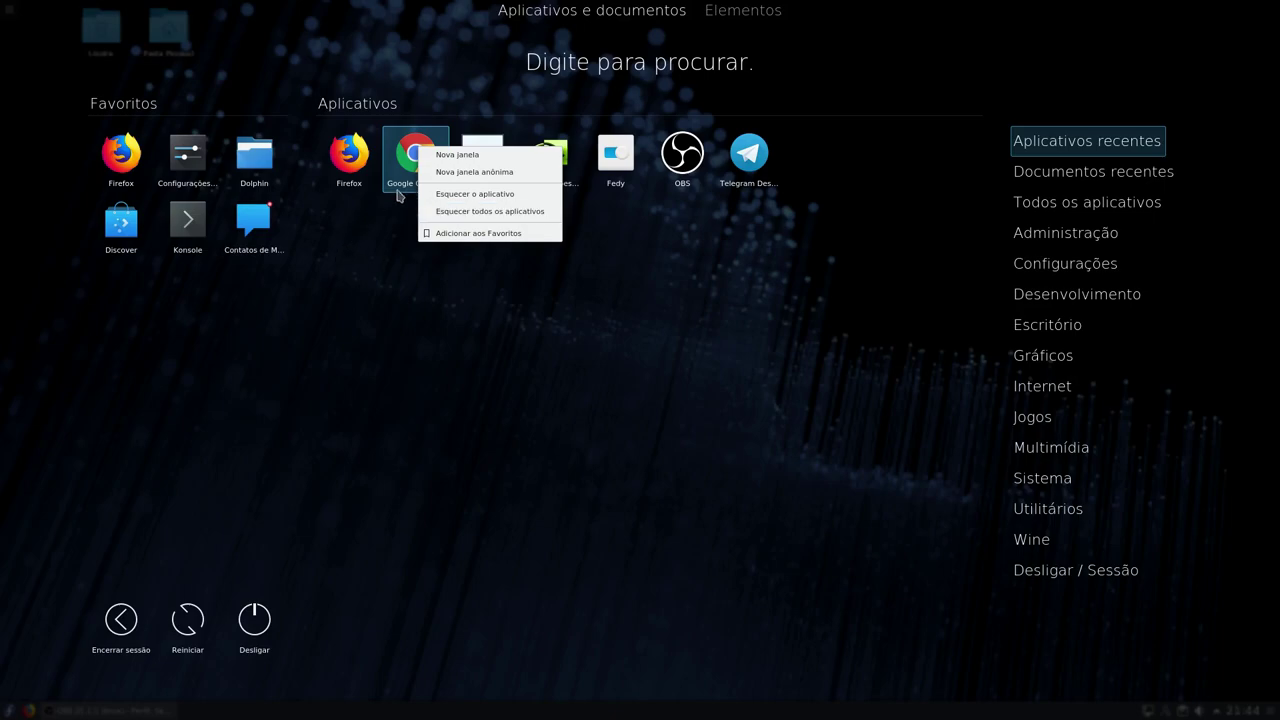
click(390, 255)
right_click(400, 177)
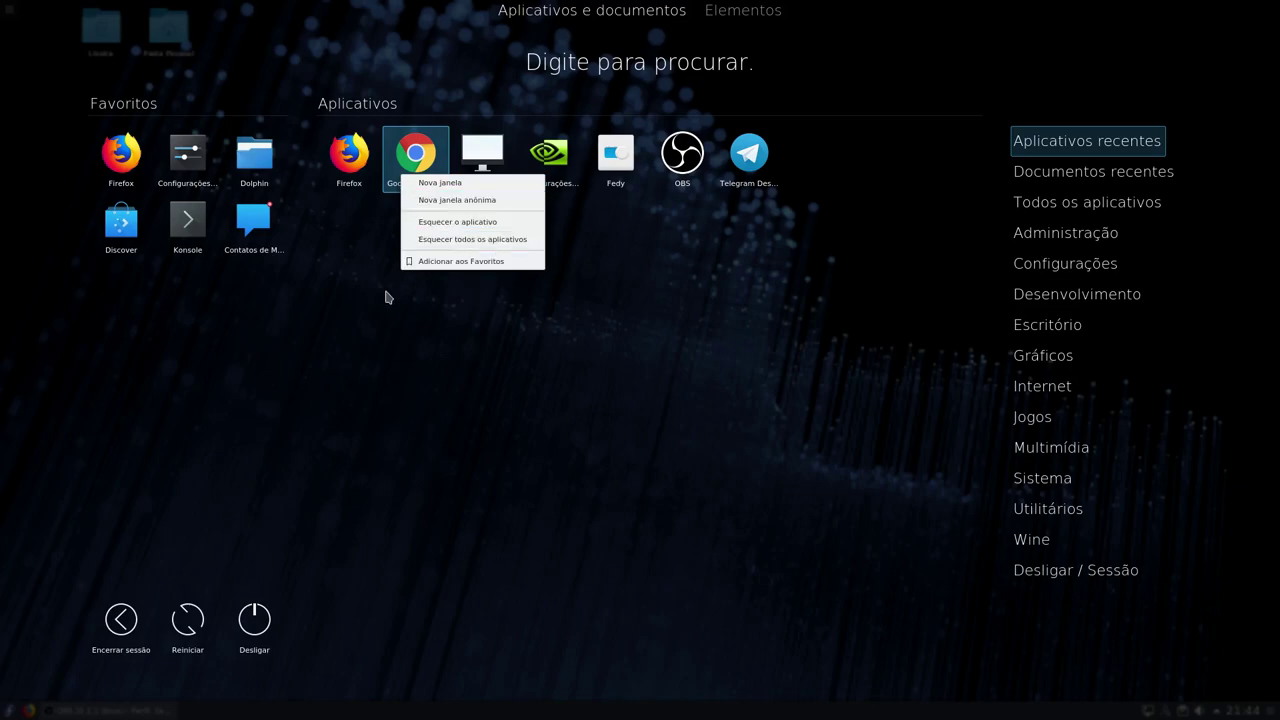
click(432, 261)
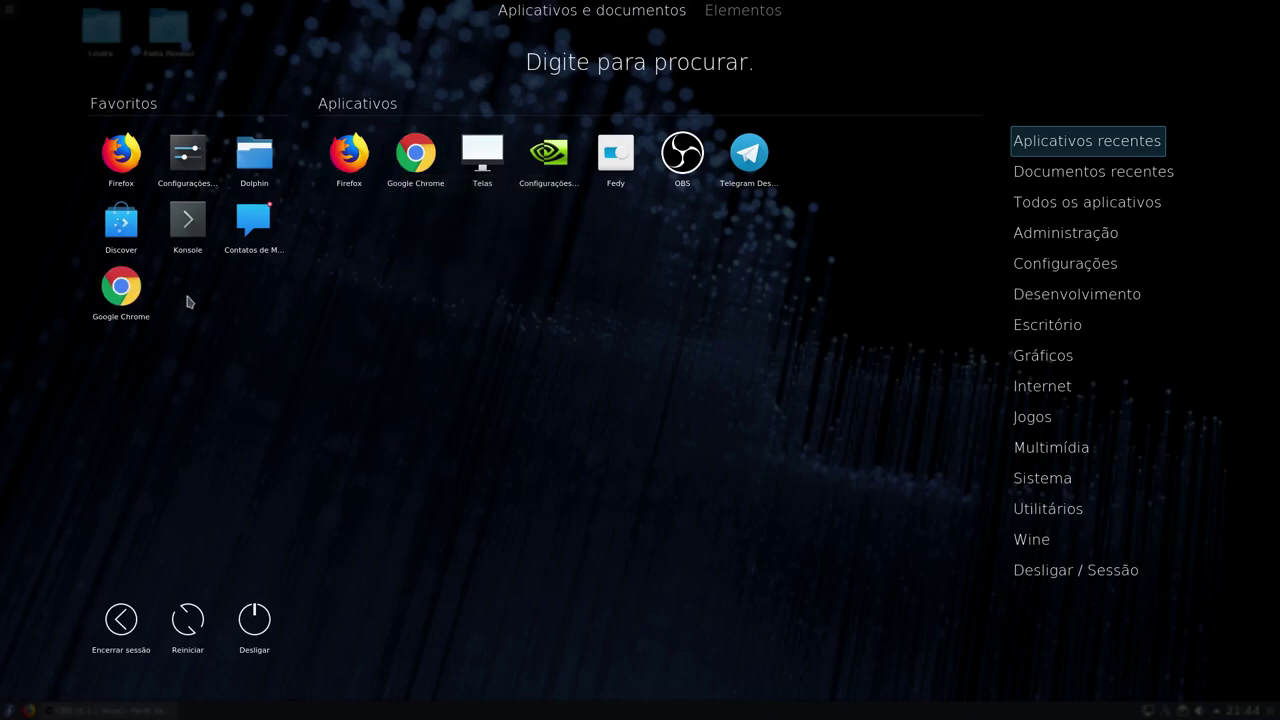
right_click(133, 298)
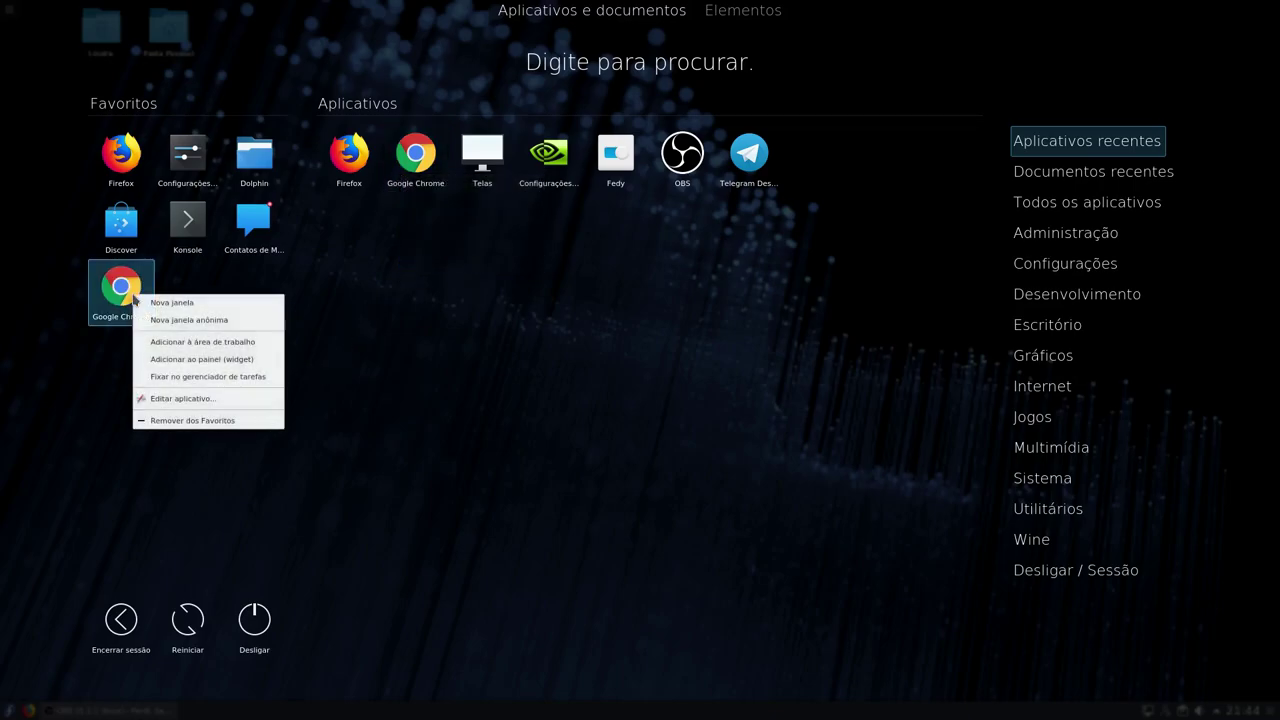
click(212, 366)
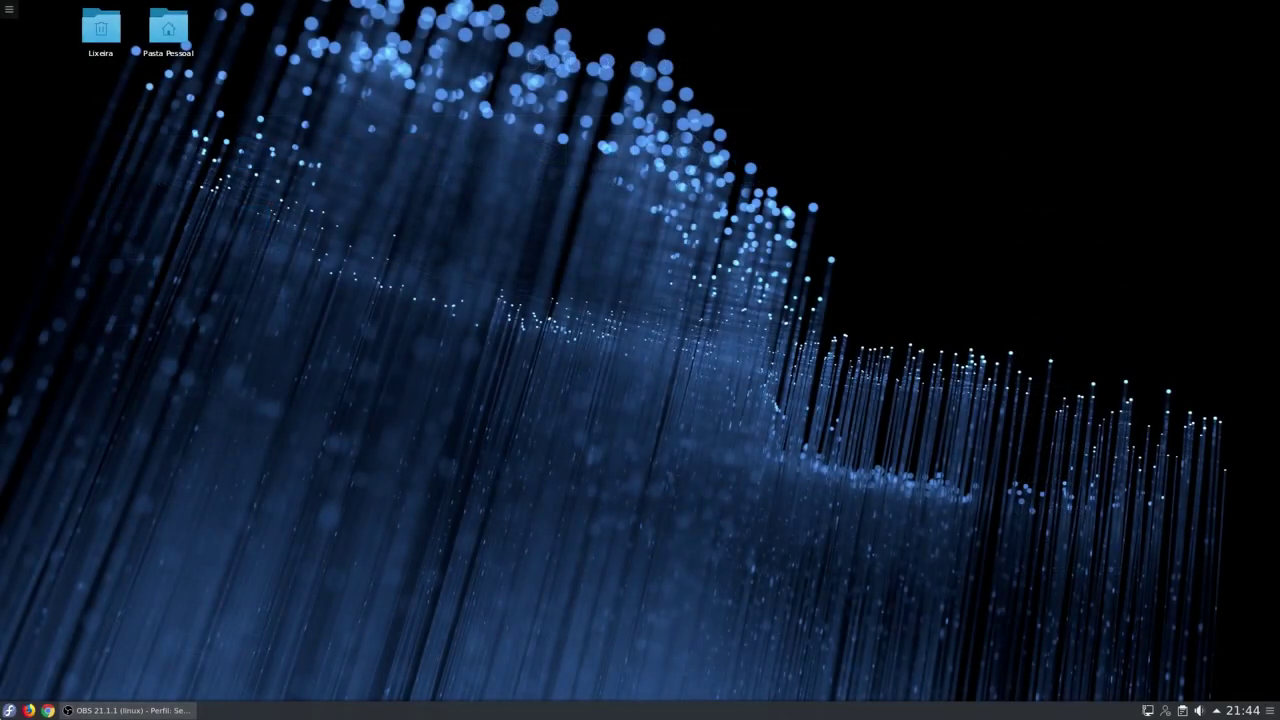
Add the favourite Dolphin launcher to the panel as a widget.
key(super)
right_click(238, 192)
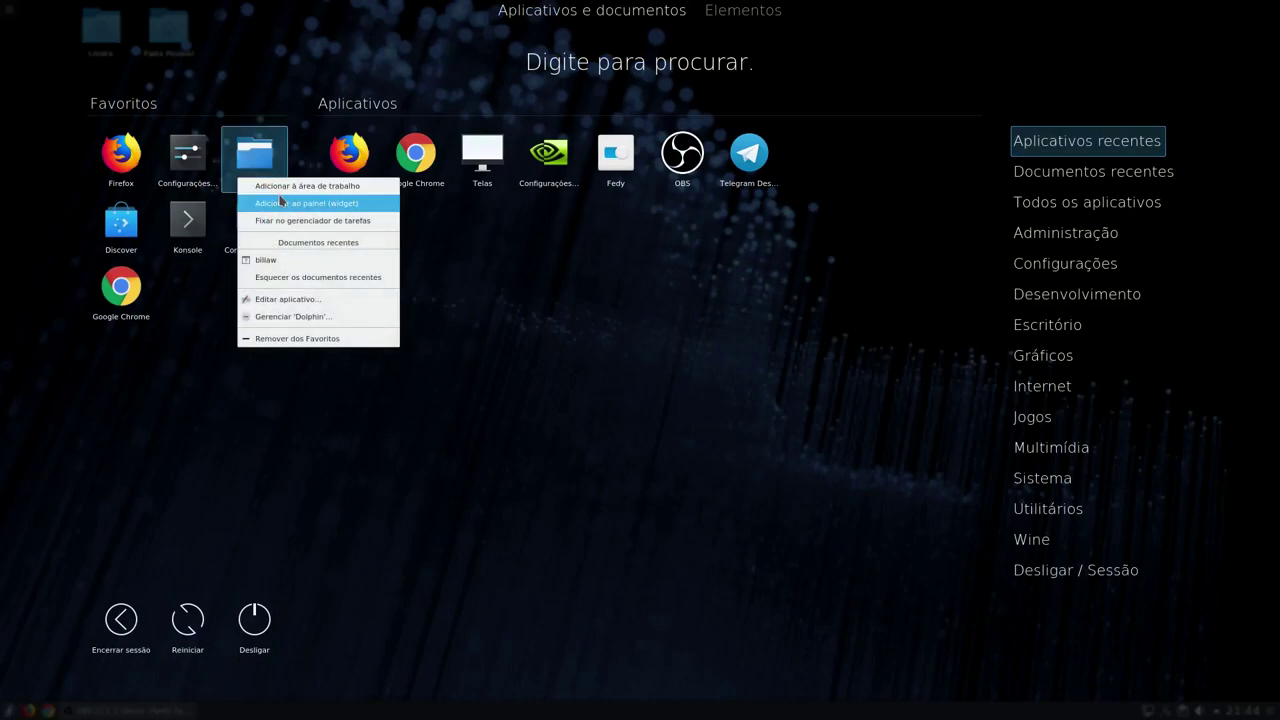
click(281, 202)
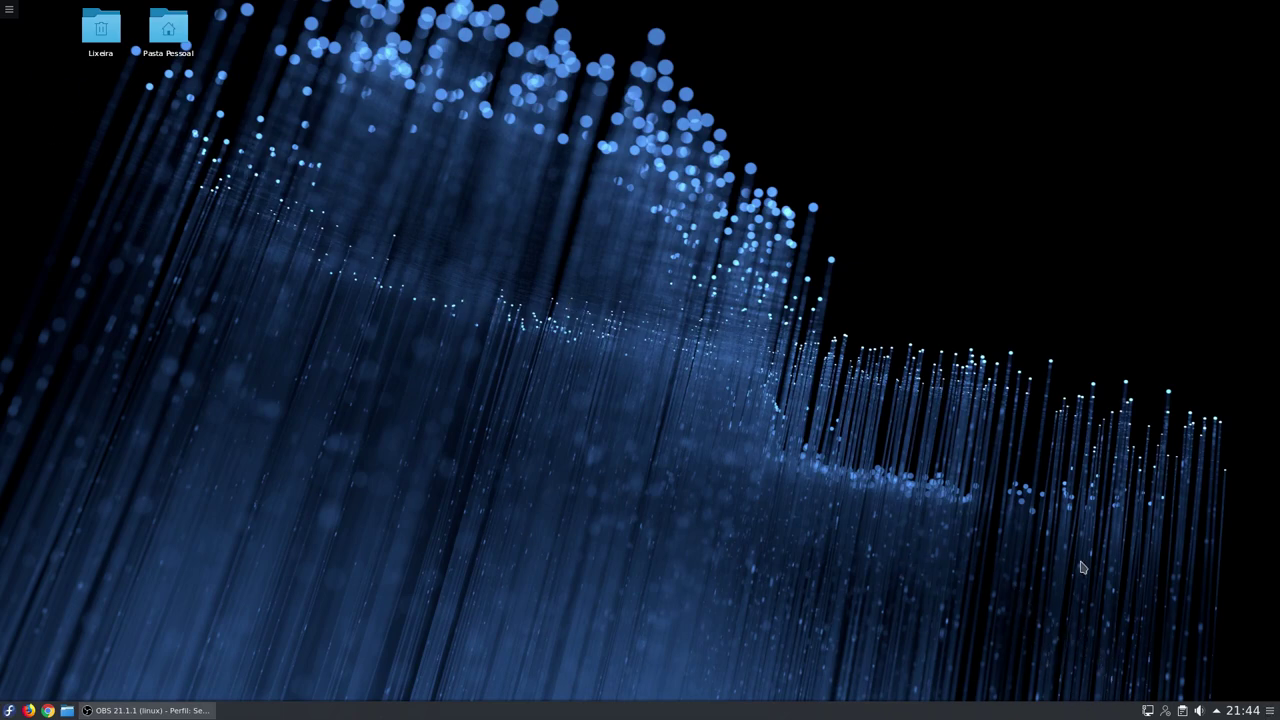
Place the "Exibir a área de trabalho" widget on the desktop and move it onto the panel after the Dolphin launcher.
click(8, 10)
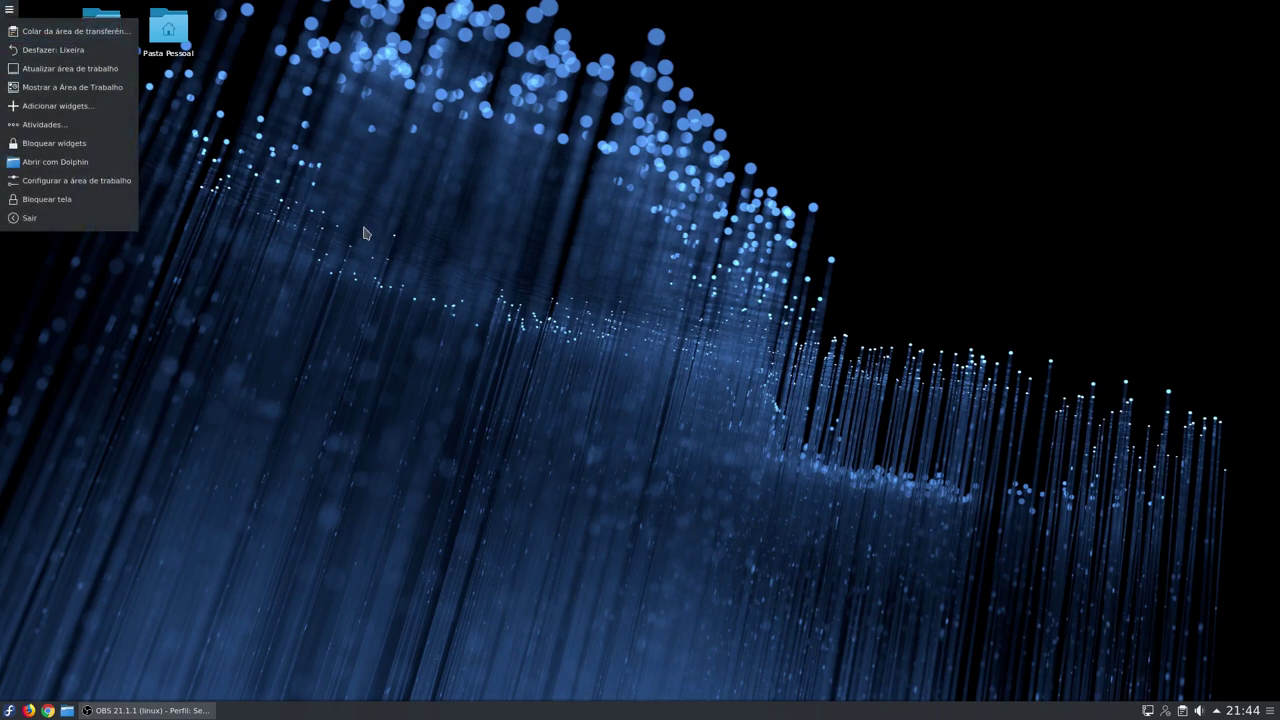
click(1270, 710)
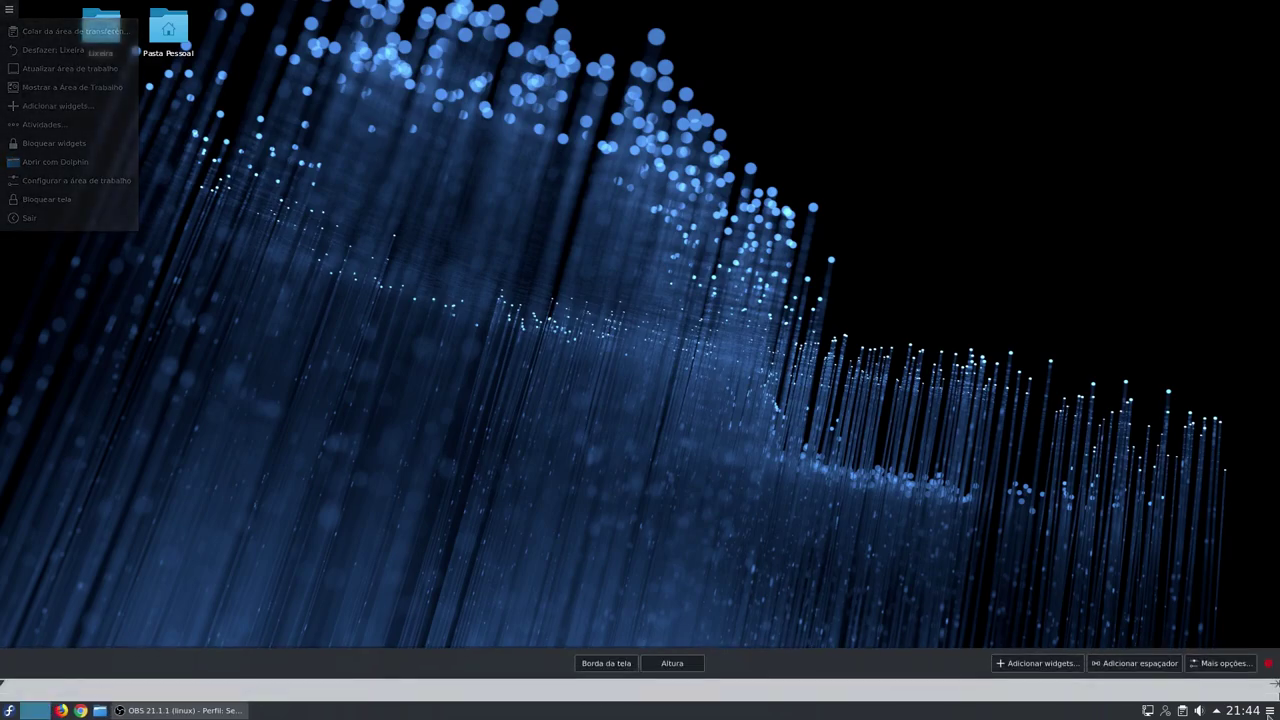
click(1040, 664)
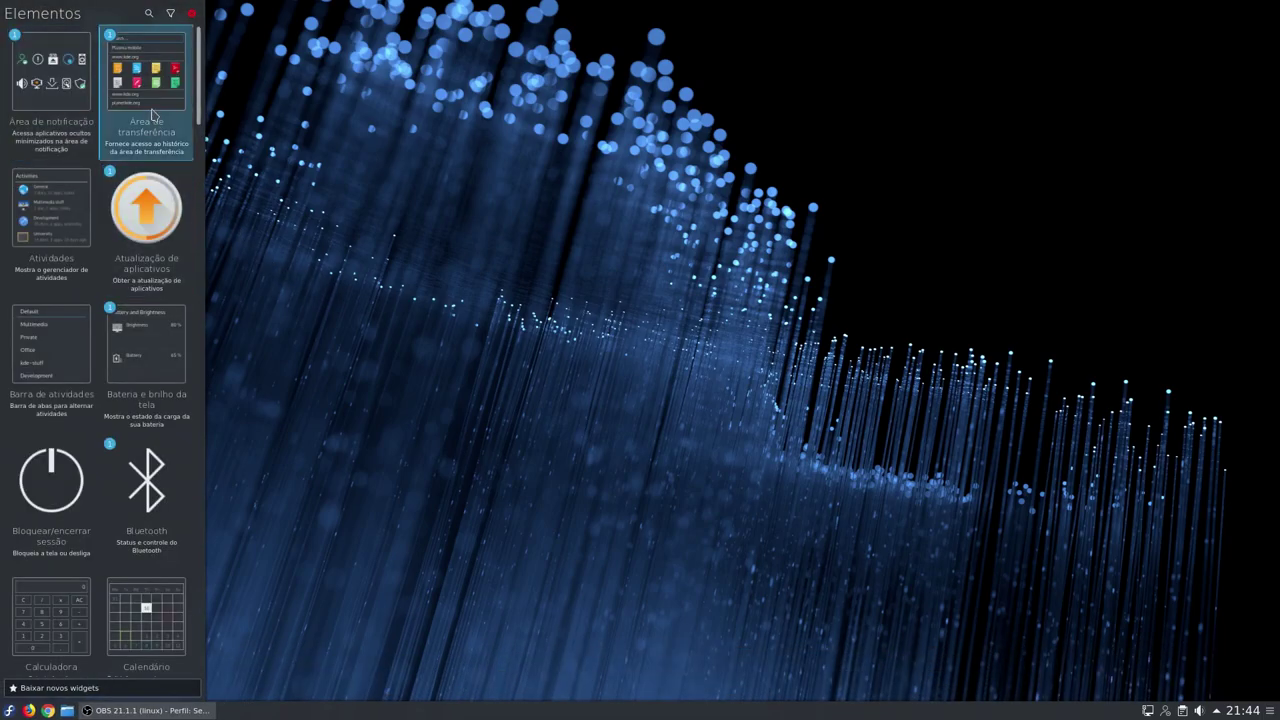
drag(198, 78, 203, 176)
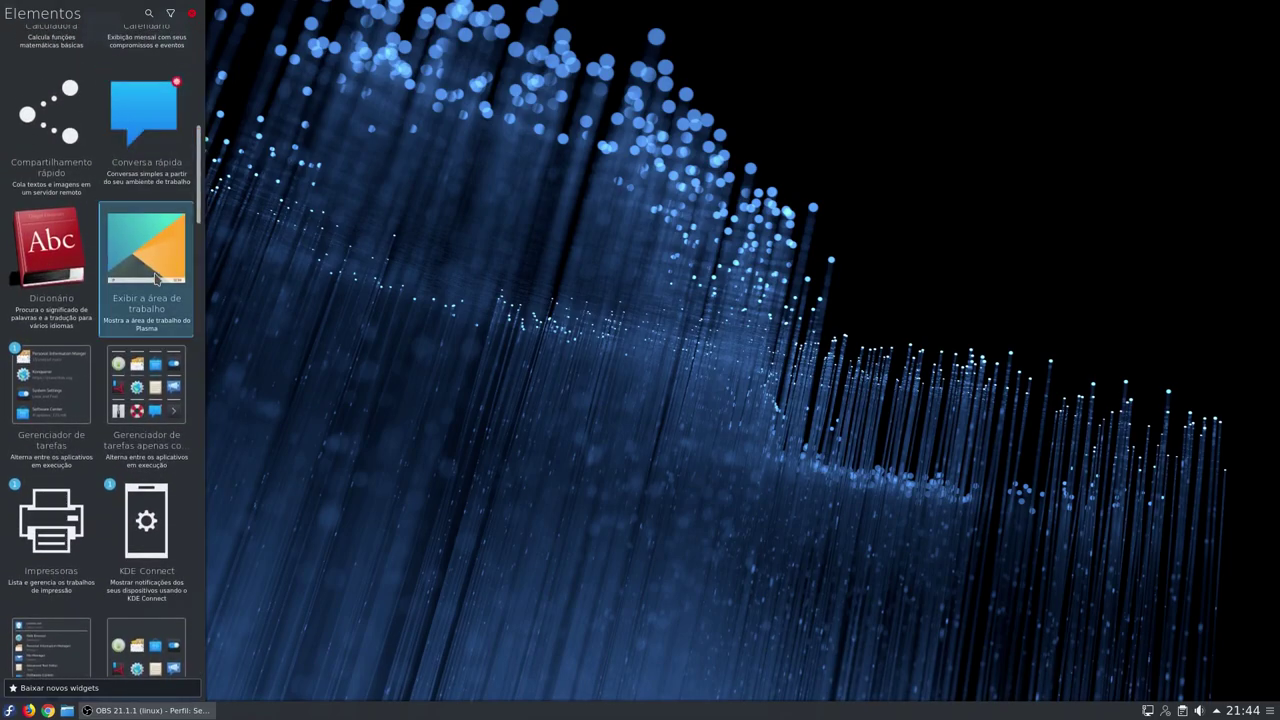
drag(145, 278, 357, 318)
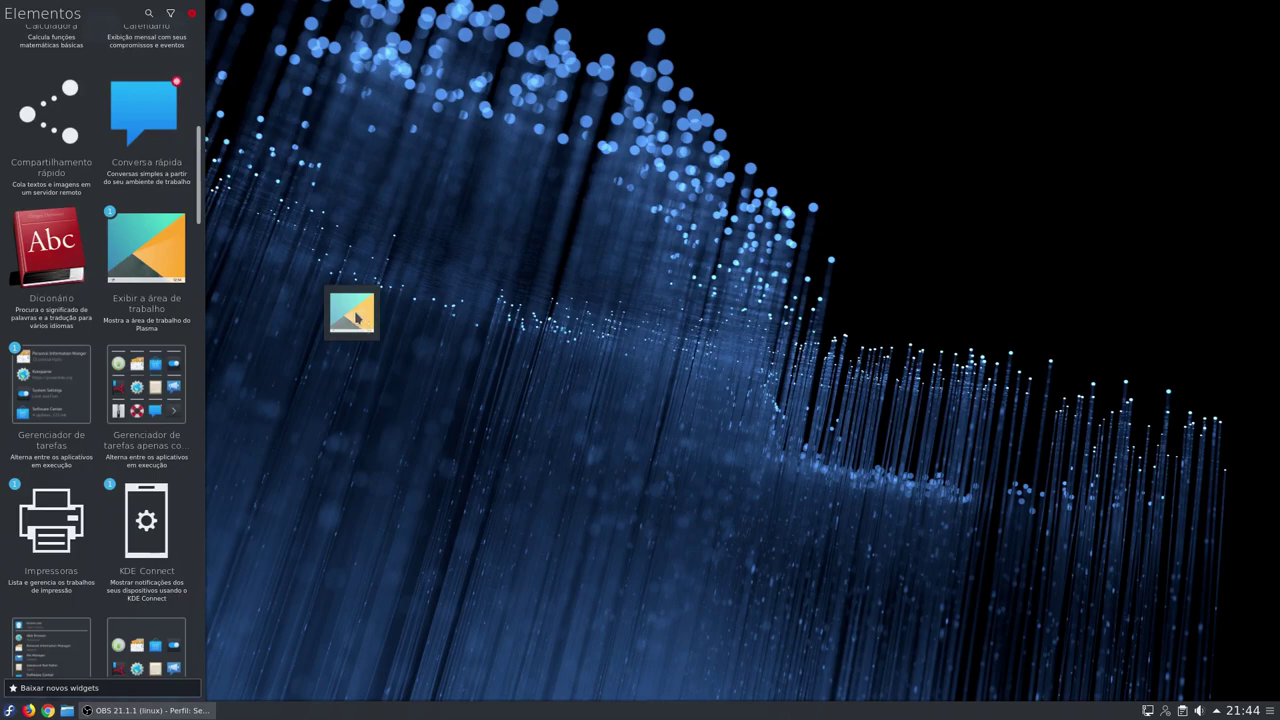
scroll(150, 600, down, 1)
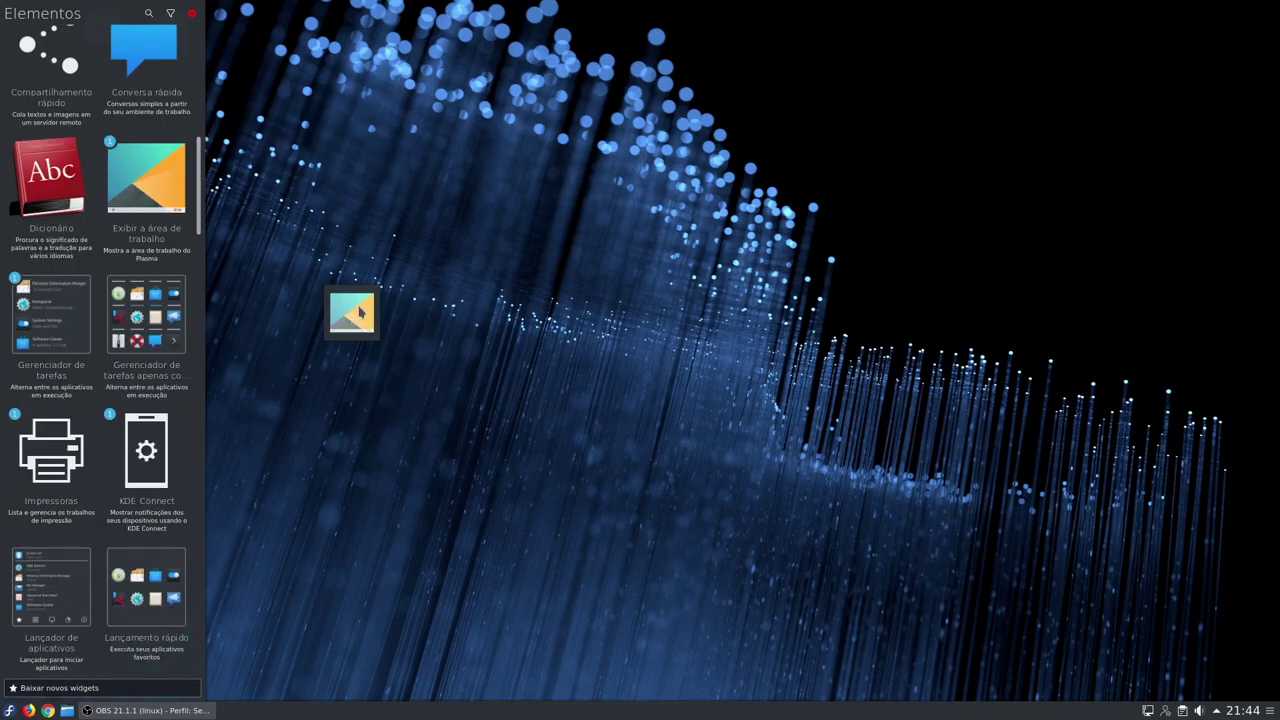
drag(361, 312, 86, 710)
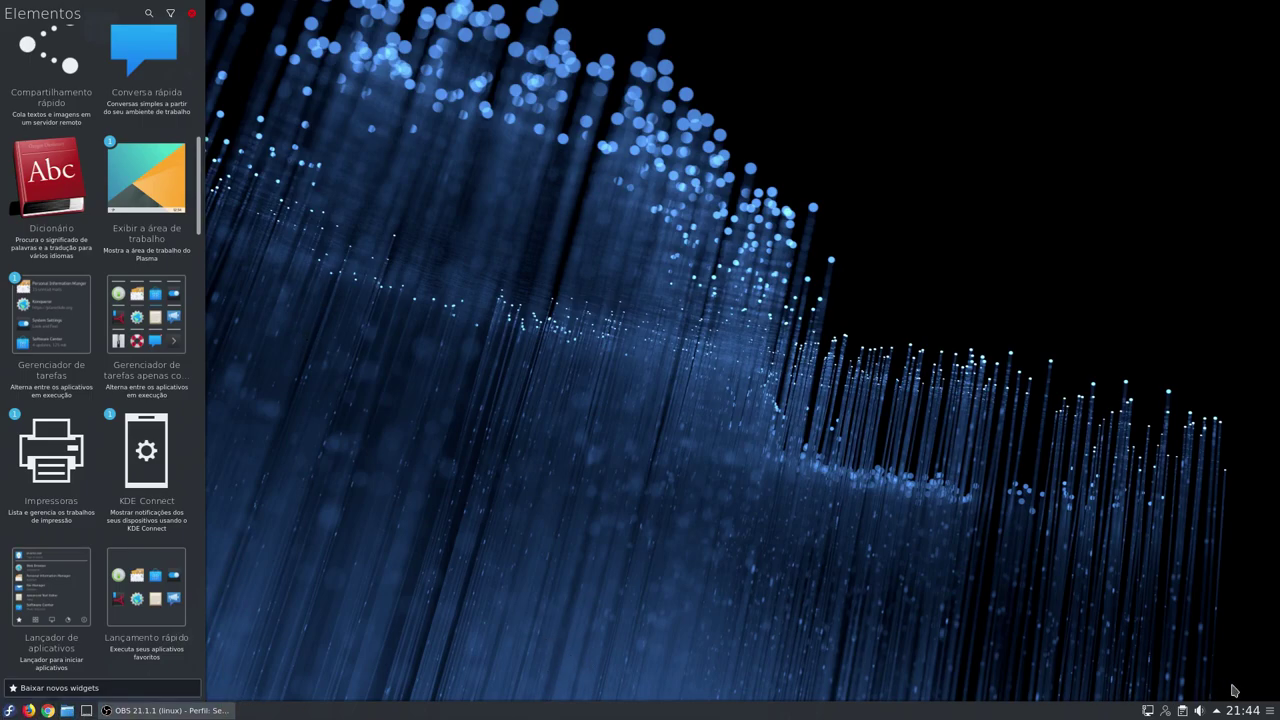
Move the show-desktop widget on the panel to between the application launcher and Firefox, and leave panel editing.
click(1269, 711)
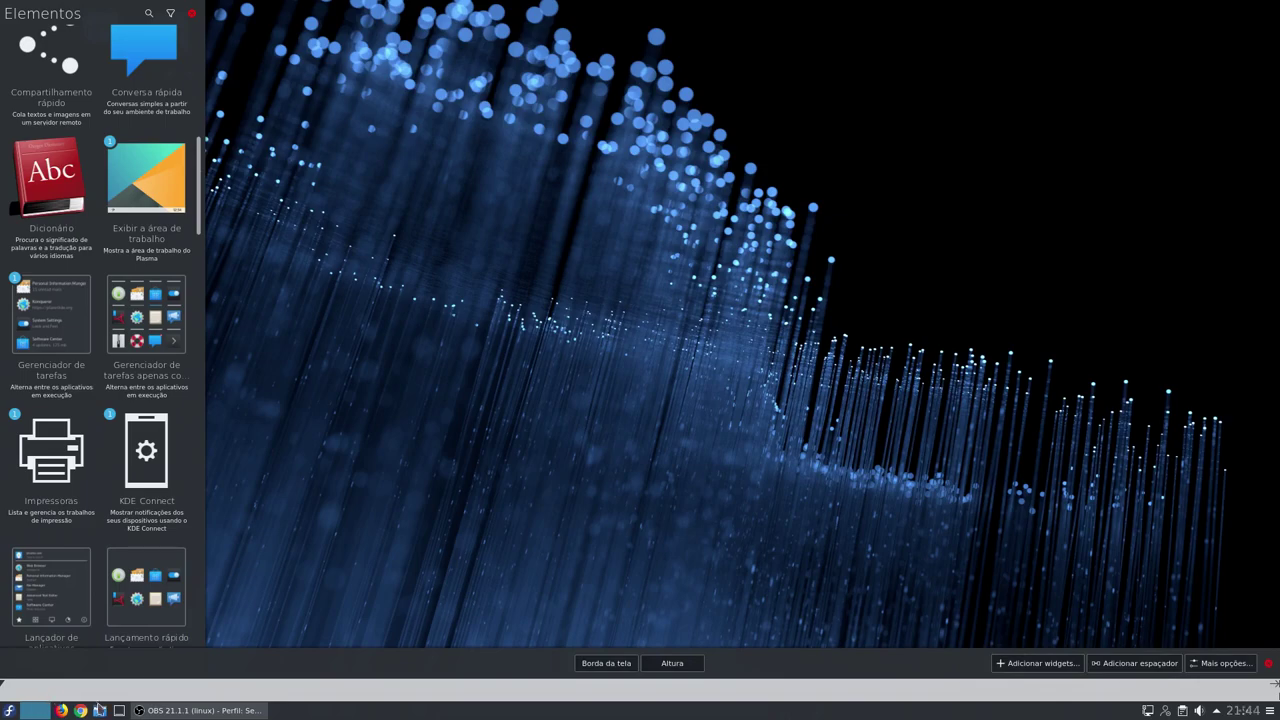
mouse_move(119, 712)
mouse_down()
mouse_move(28, 712)
mouse_move(118, 710)
mouse_up()
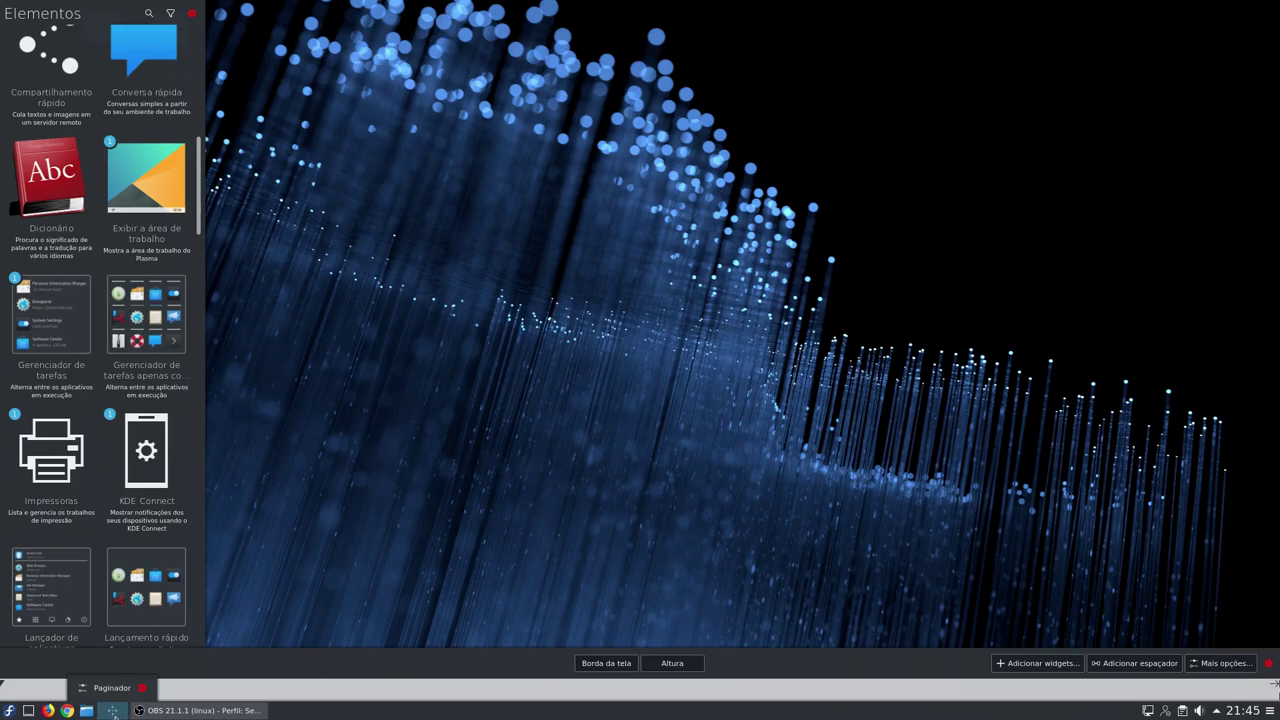
click(342, 512)
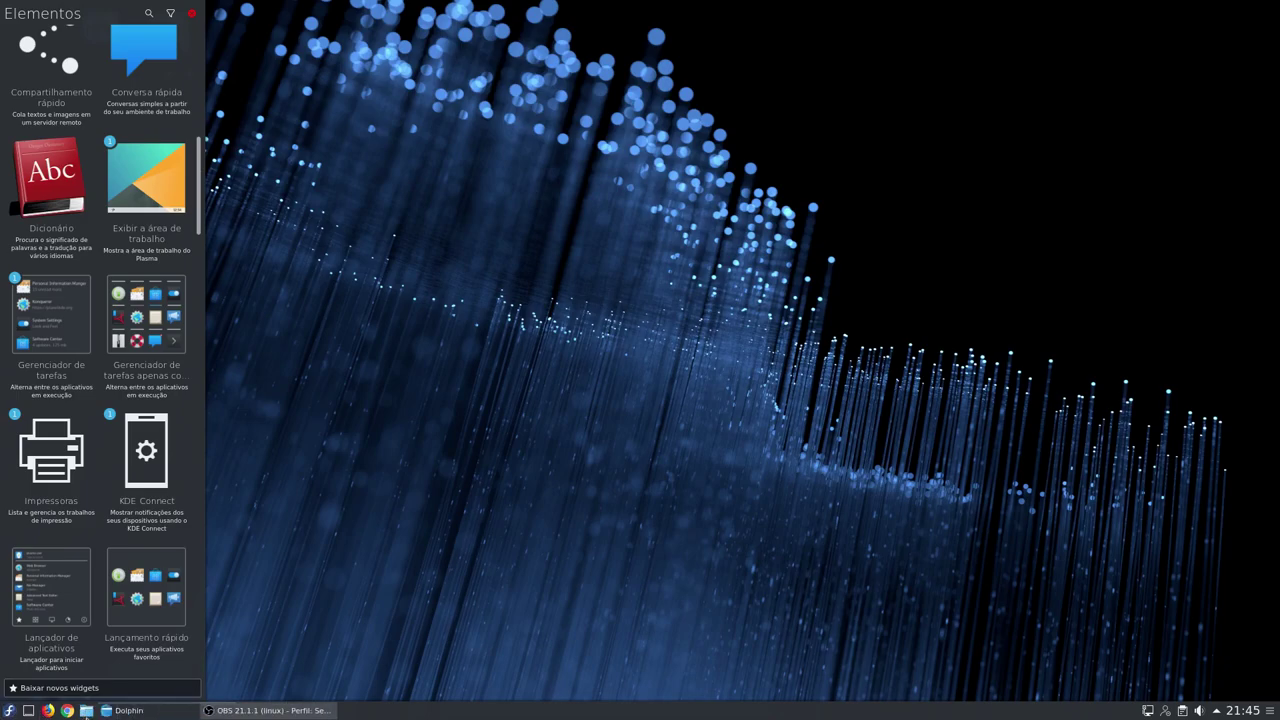
Open Firefox alongside Dolphin and test the show-desktop widget by hiding and restoring the windows several times.
key(super)
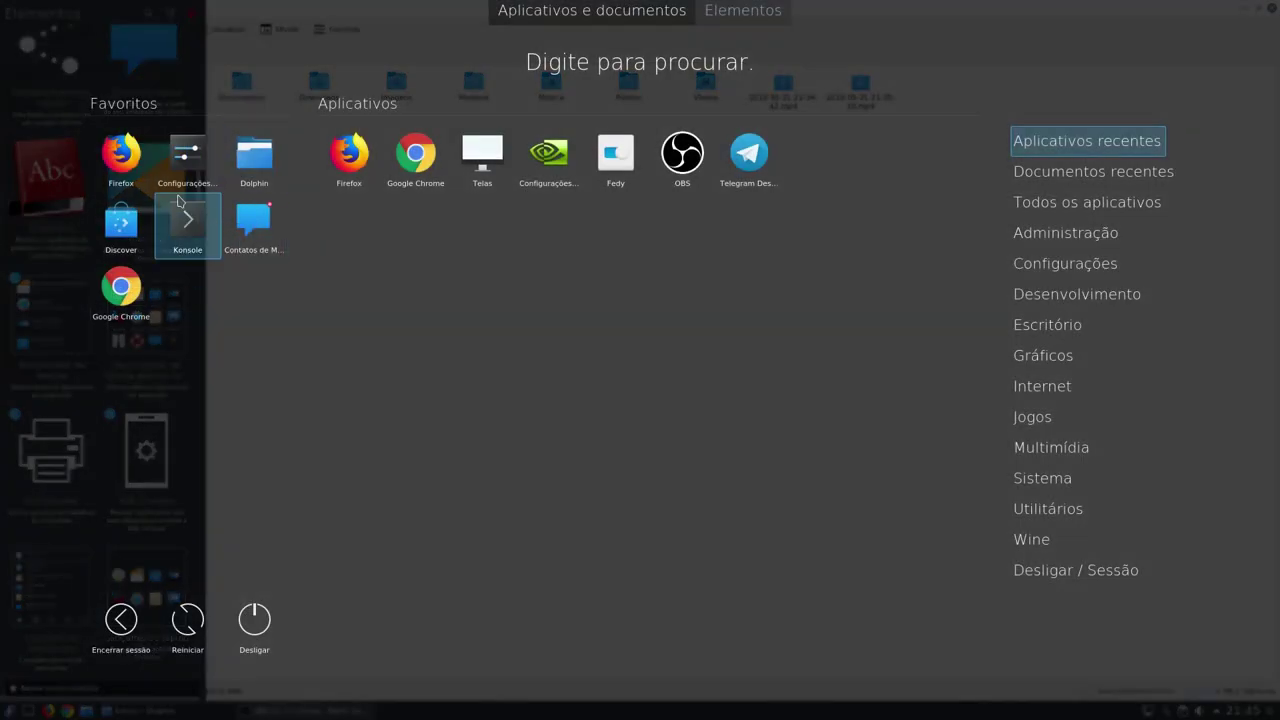
click(121, 152)
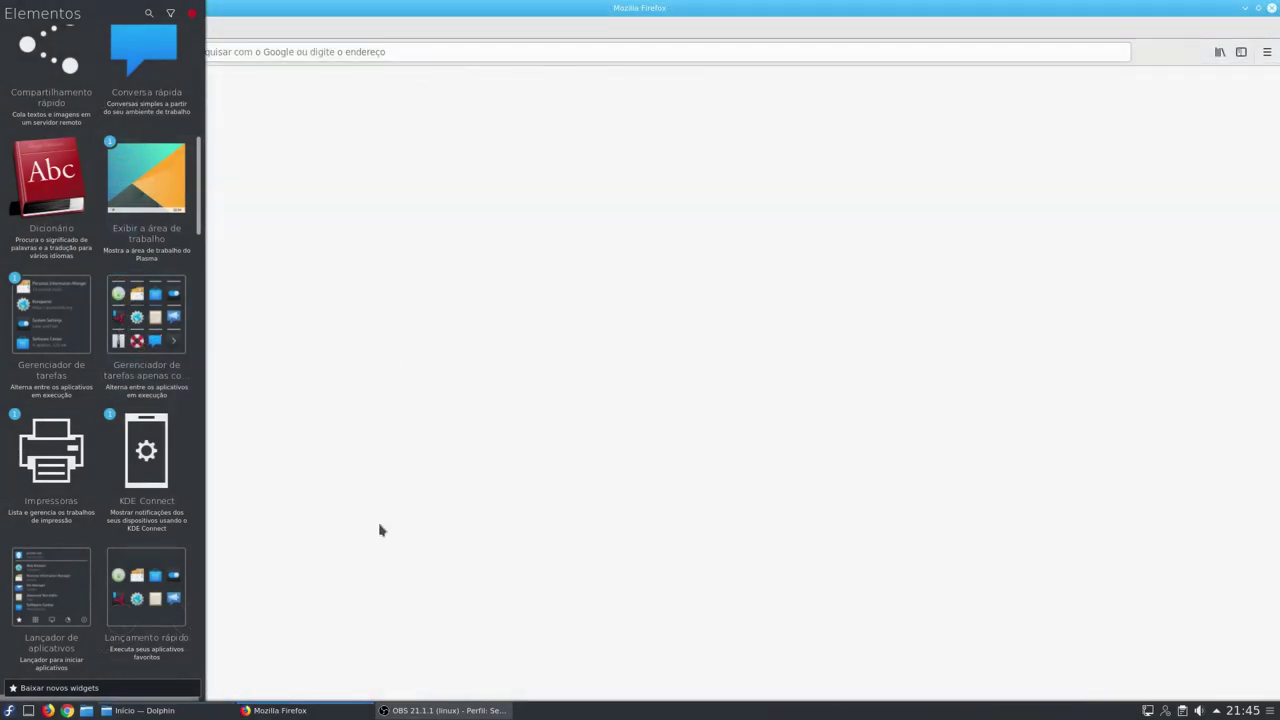
click(28, 711)
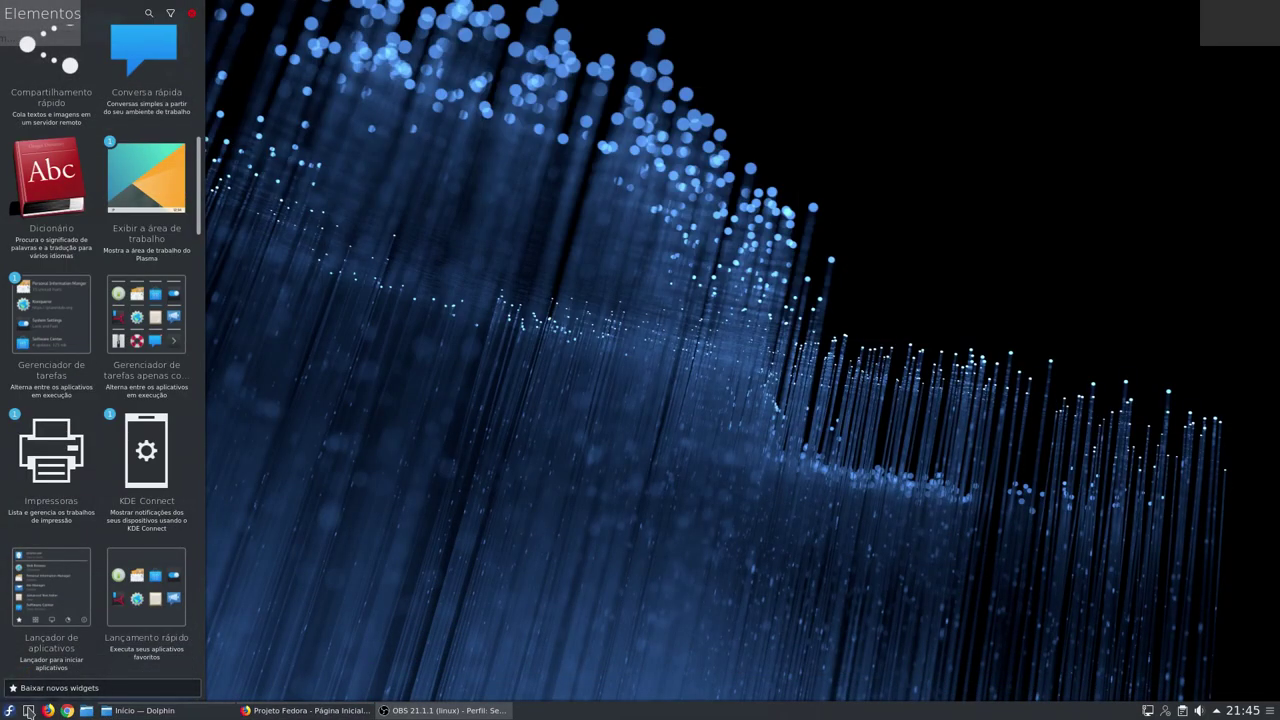
click(28, 711)
click(28, 711)
click(28, 711)
Minimize the Firefox and Dolphin windows and close the widget list.
scroll(155, 207, down, 3)
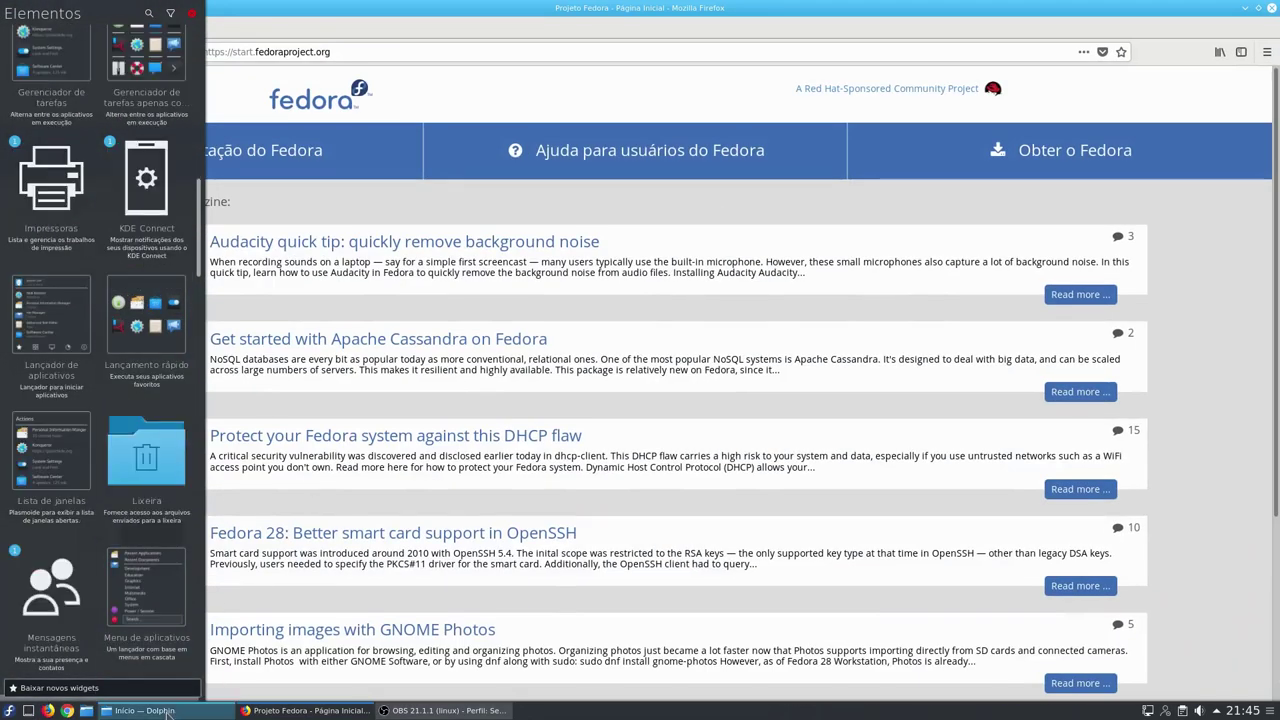
scroll(155, 207, up, 1)
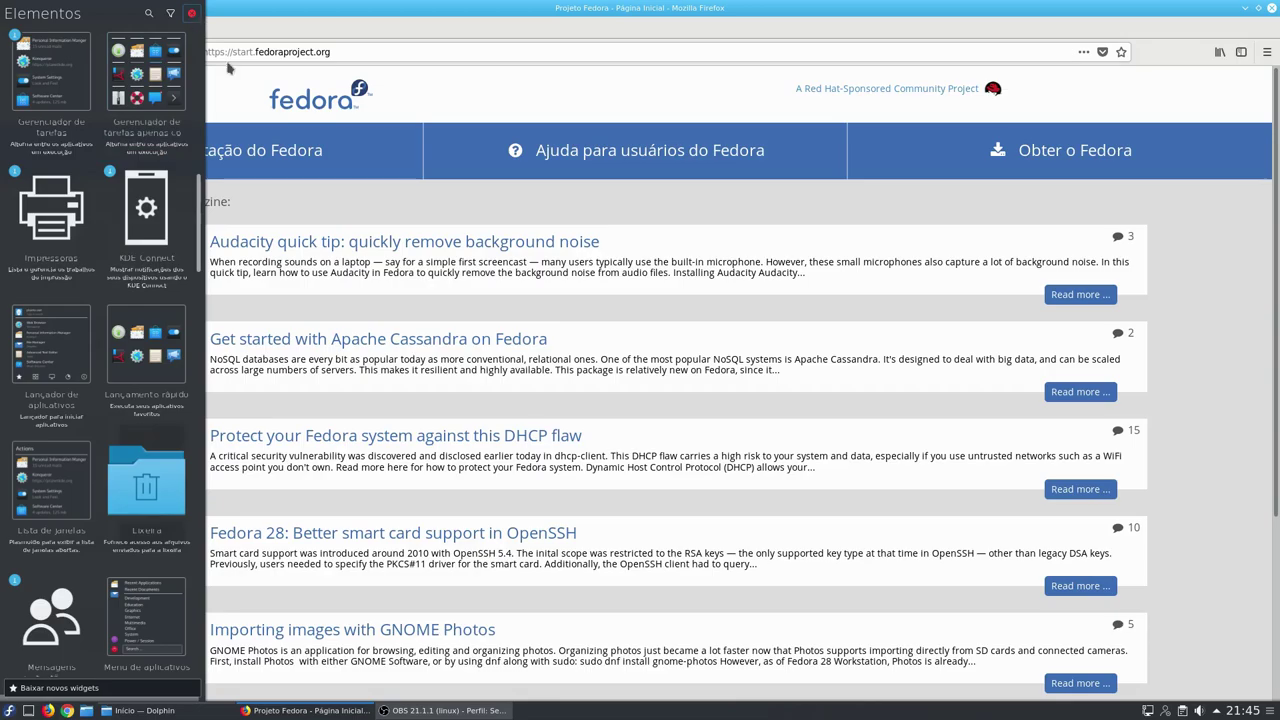
click(1245, 8)
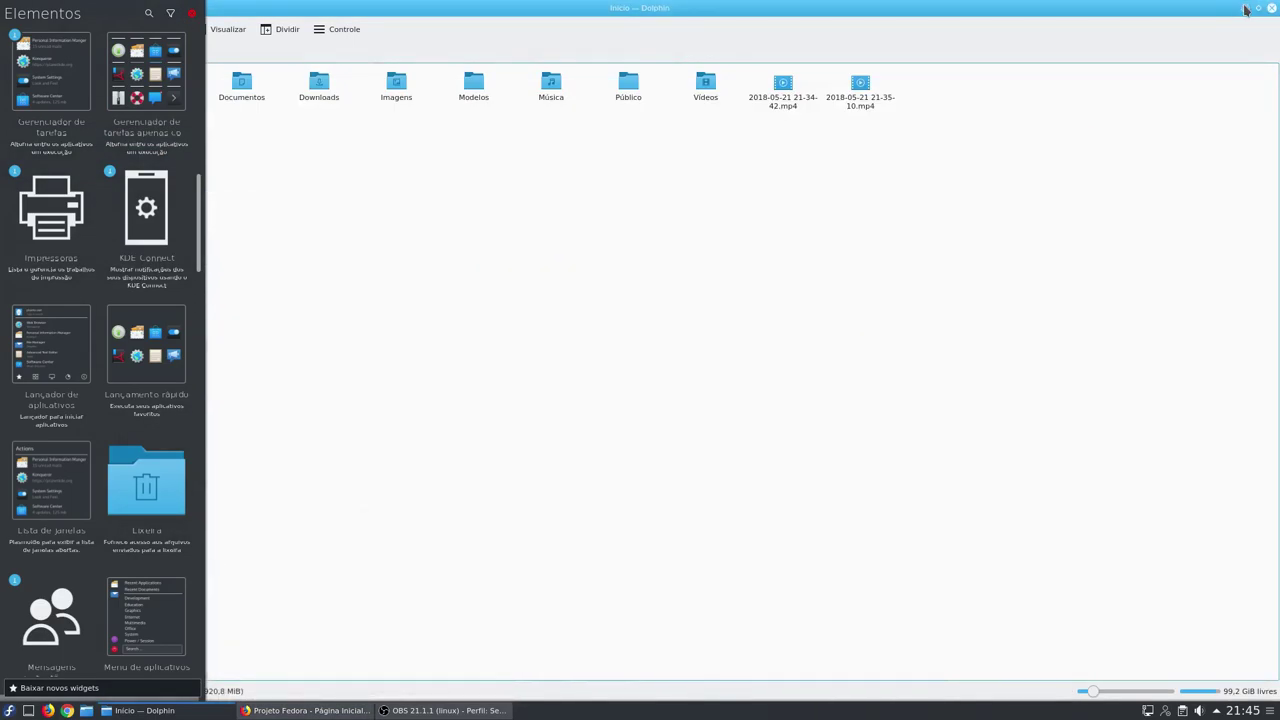
click(1245, 8)
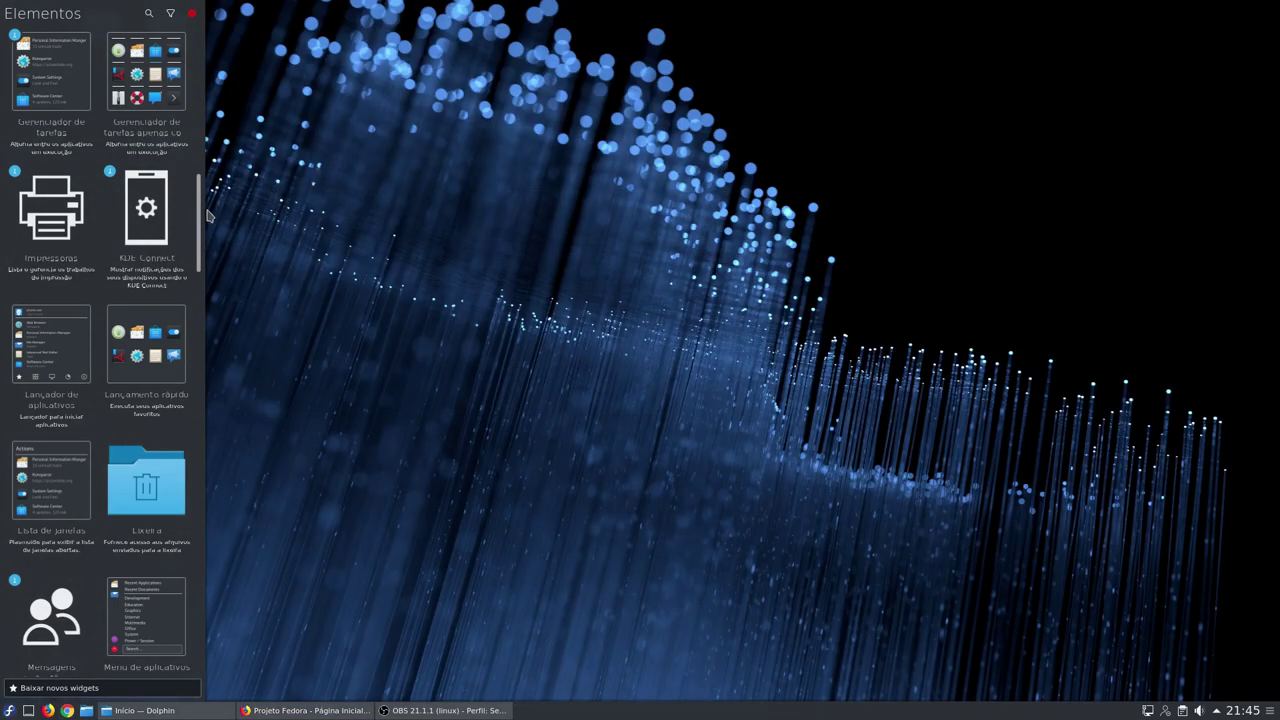
drag(200, 216, 288, 129)
click(192, 13)
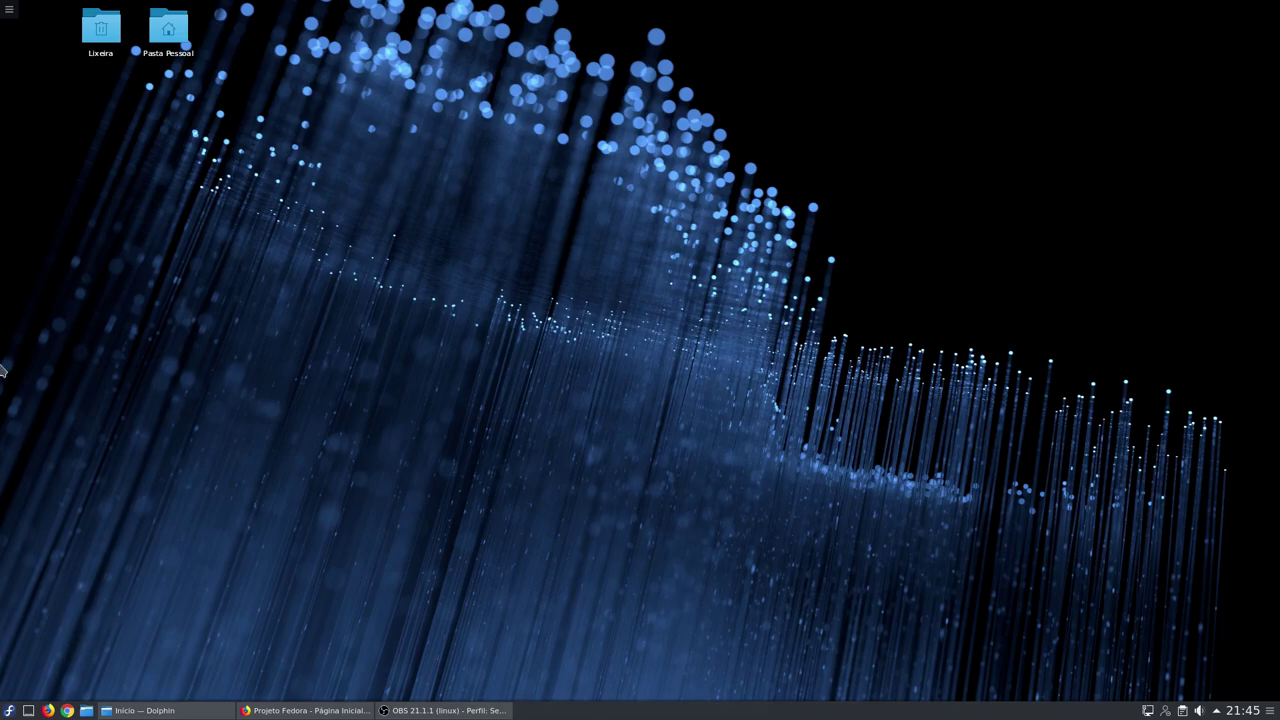
key(super)
click(380, 570)
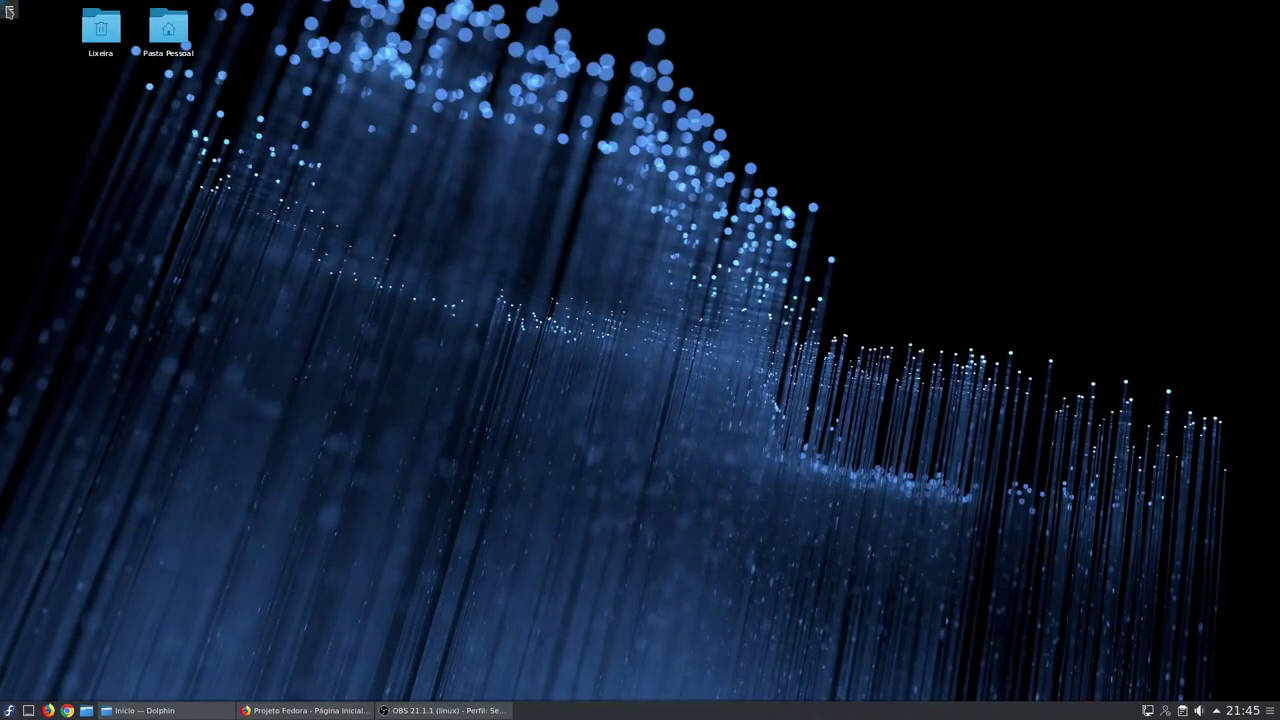
Open the Plasma widget downloader from the widget list and search for "thermal".
click(8, 13)
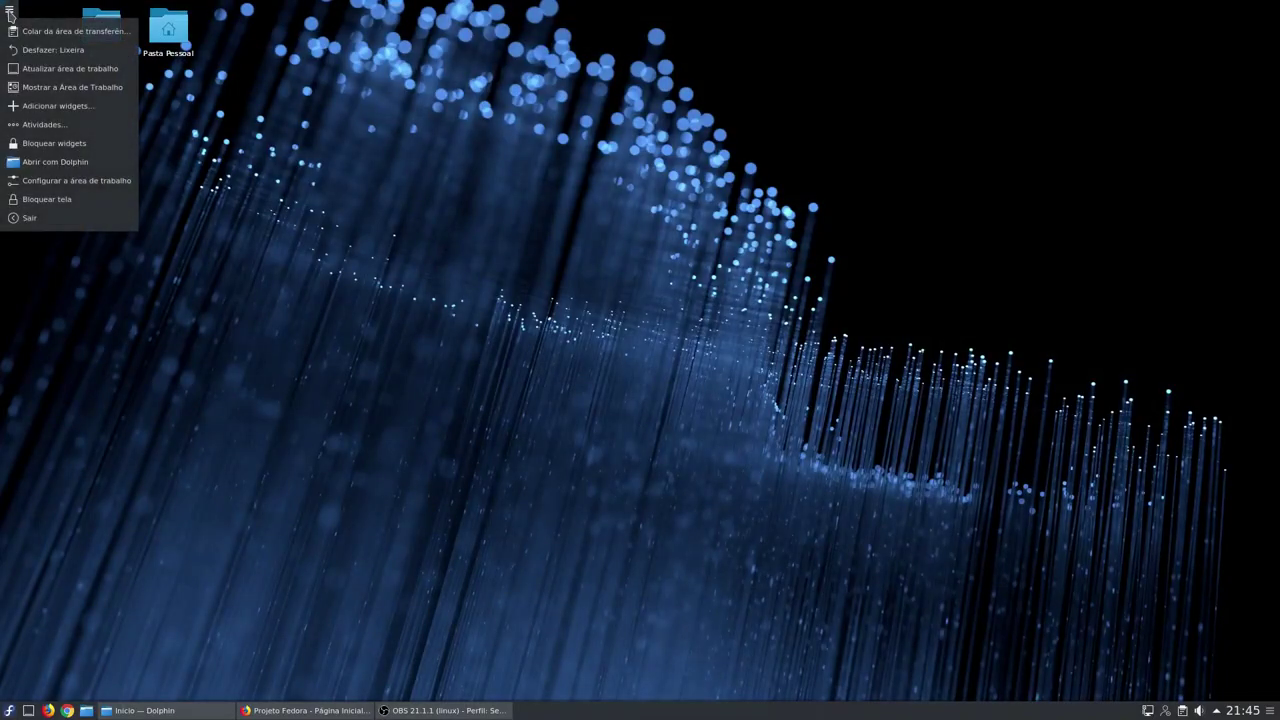
click(54, 105)
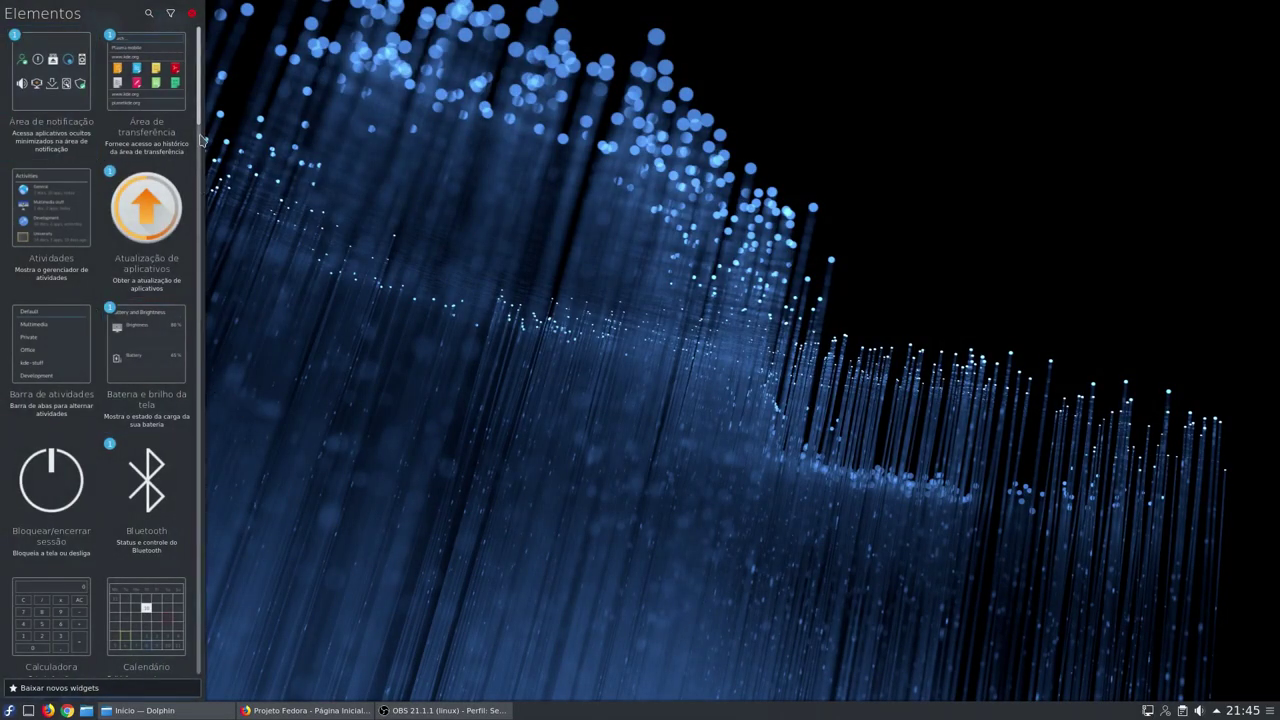
scroll(140, 600, down, 5)
click(98, 688)
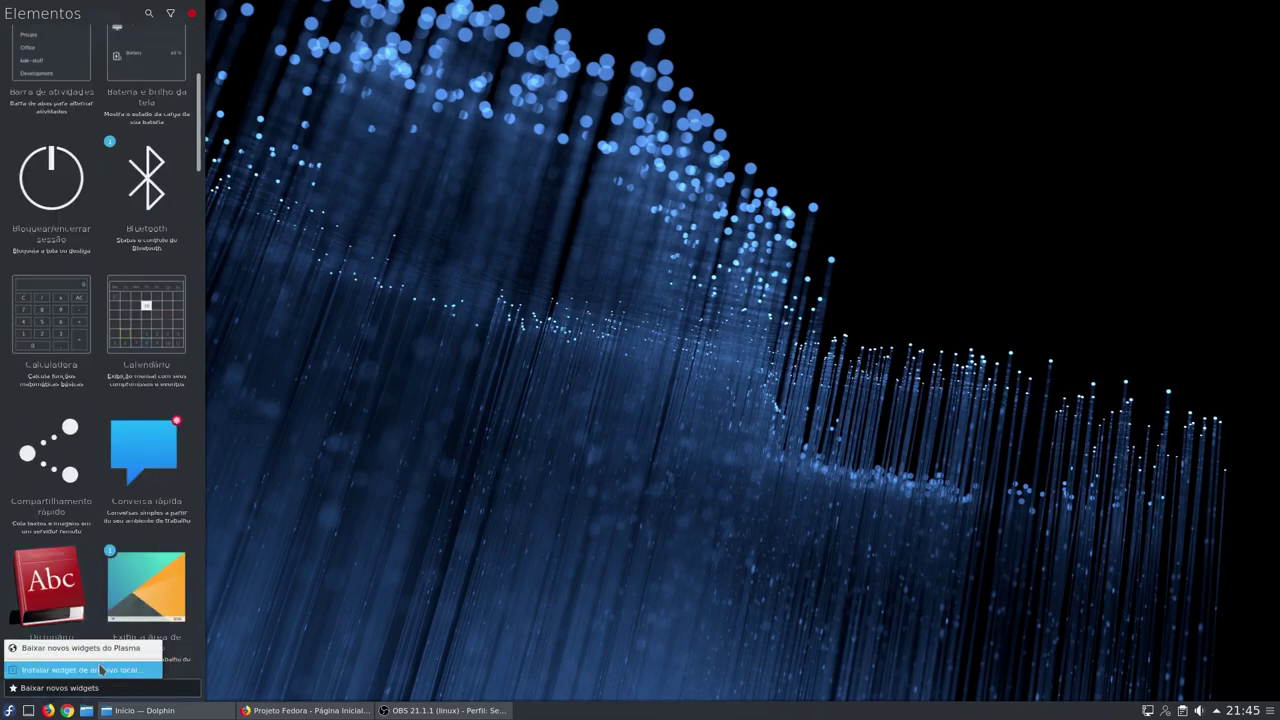
click(95, 648)
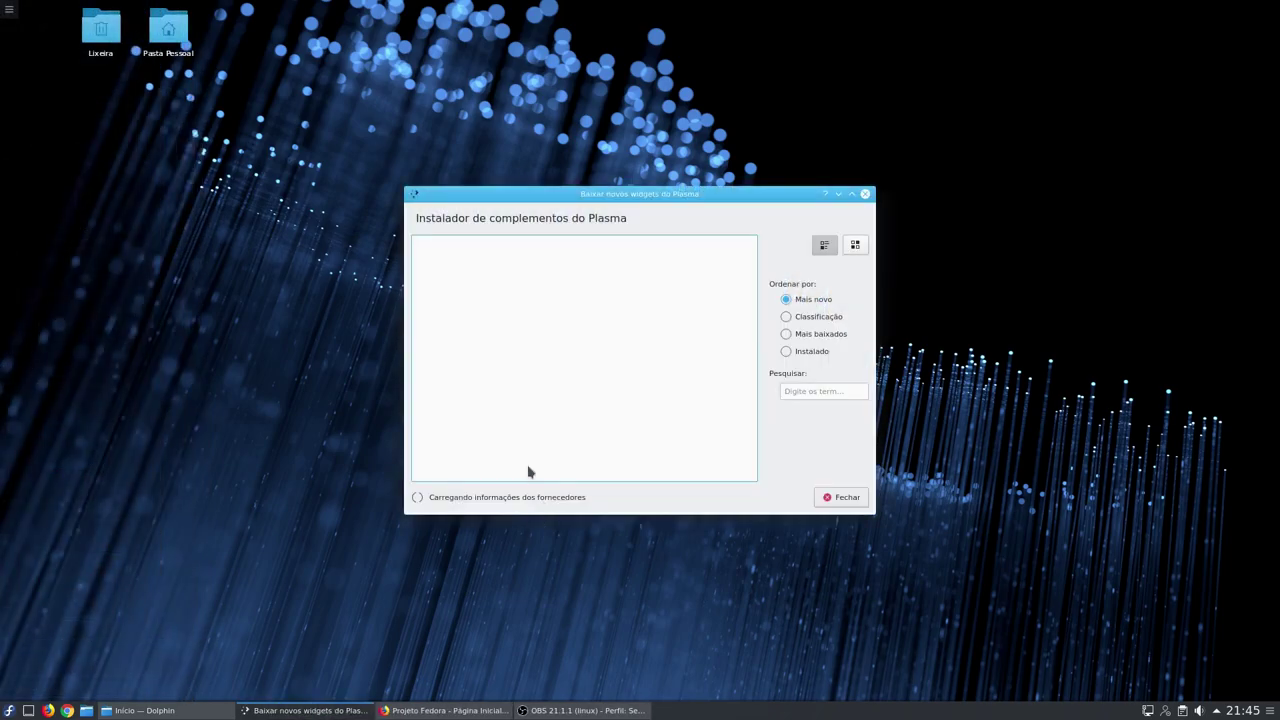
click(805, 391)
text(thermal)
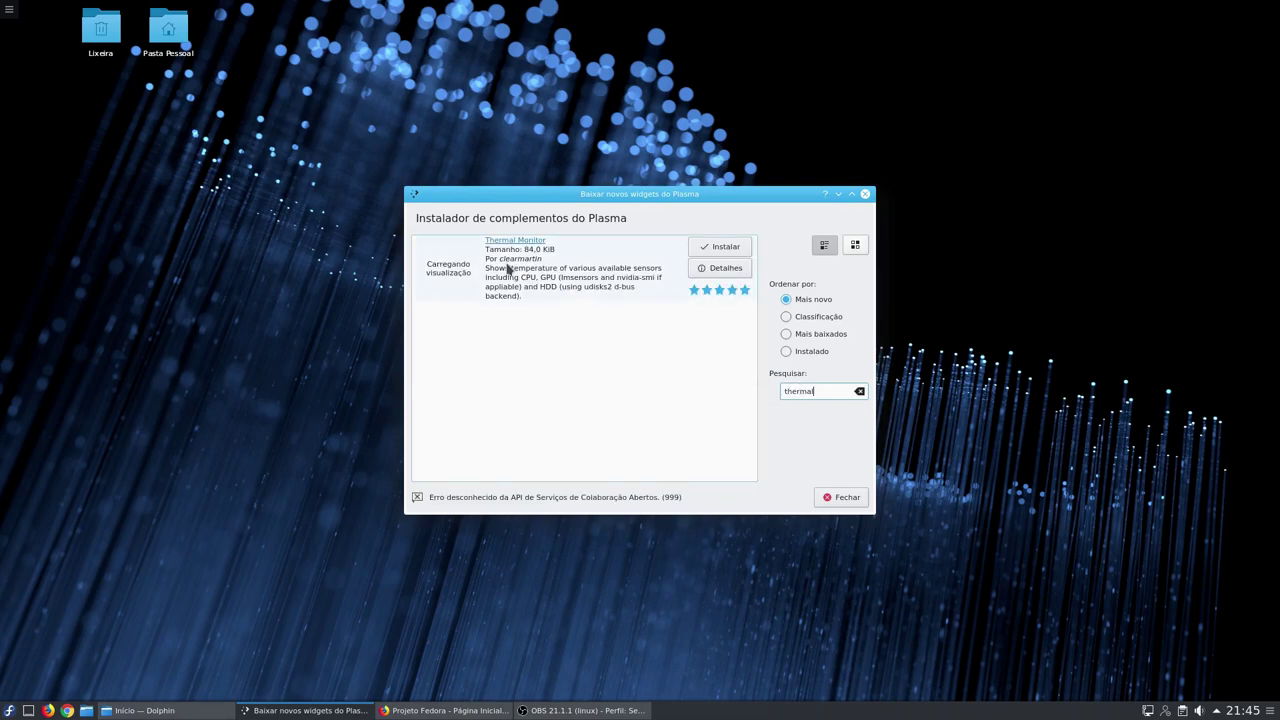
Install the Thermal Monitor widget and close the widget downloader.
click(702, 252)
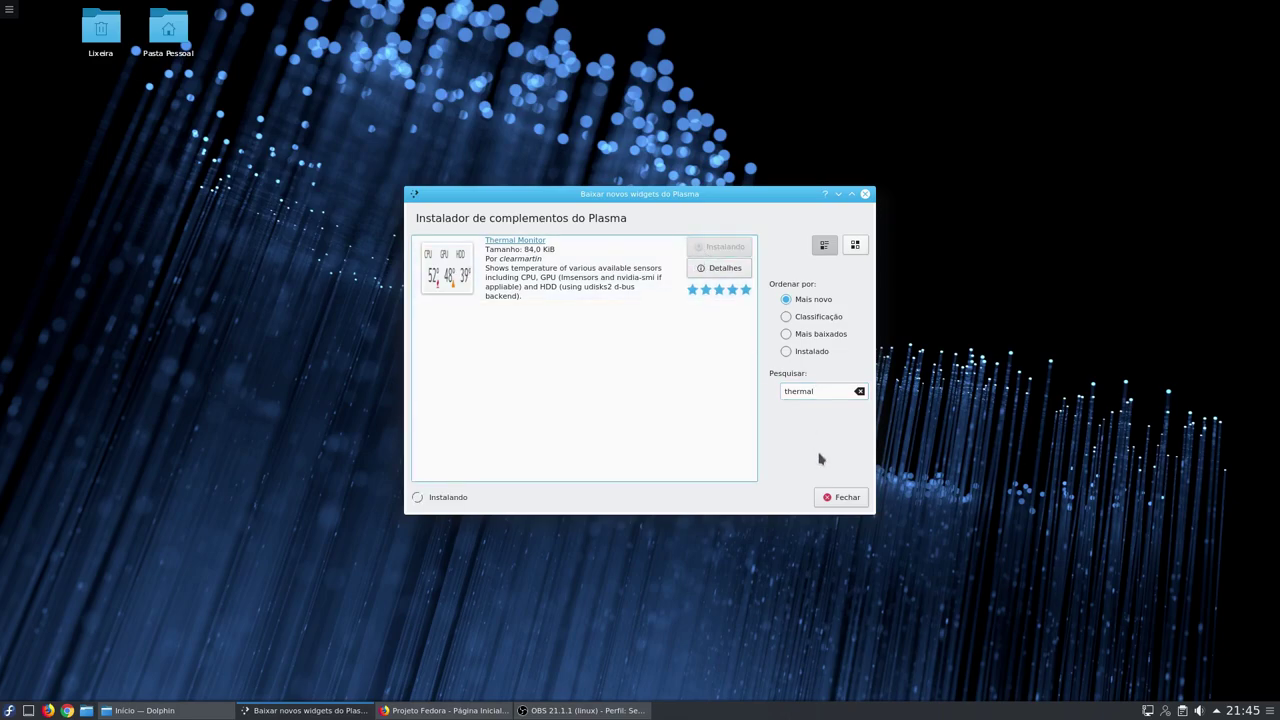
click(840, 497)
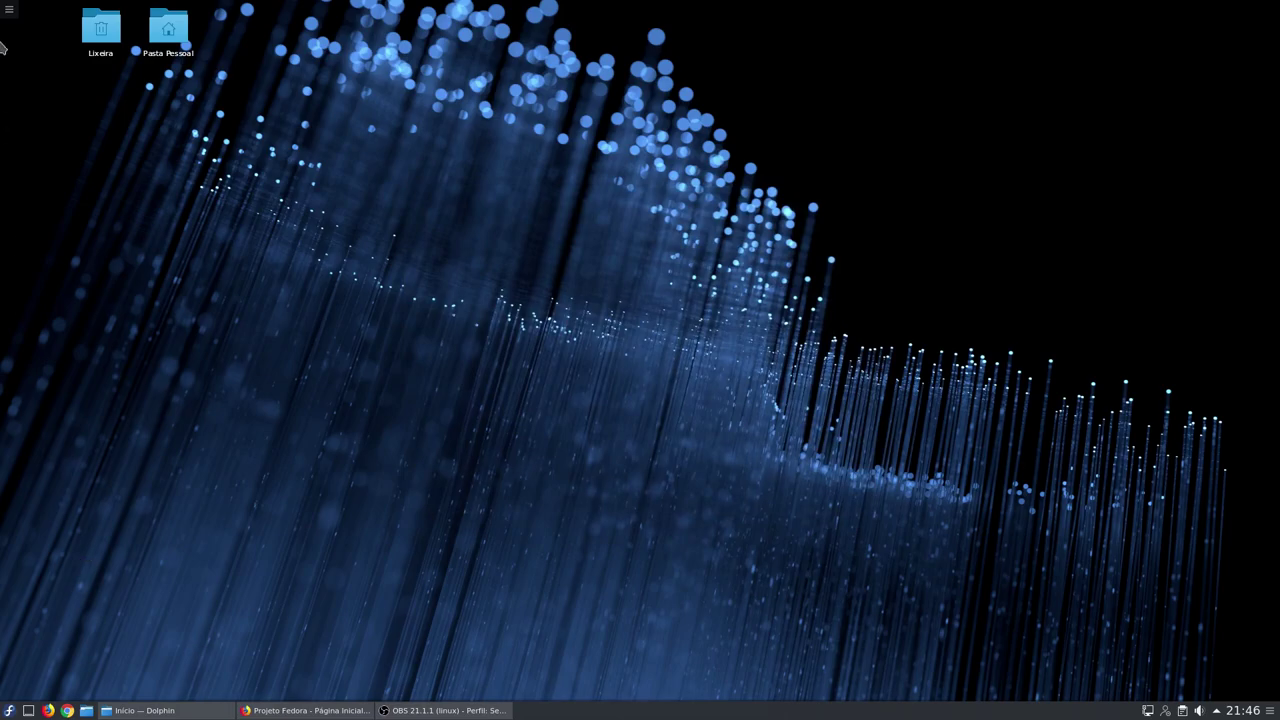
Add Thermal Monitor to the desktop from the widget list, close the list, and move the widget below the desktop folders.
click(8, 9)
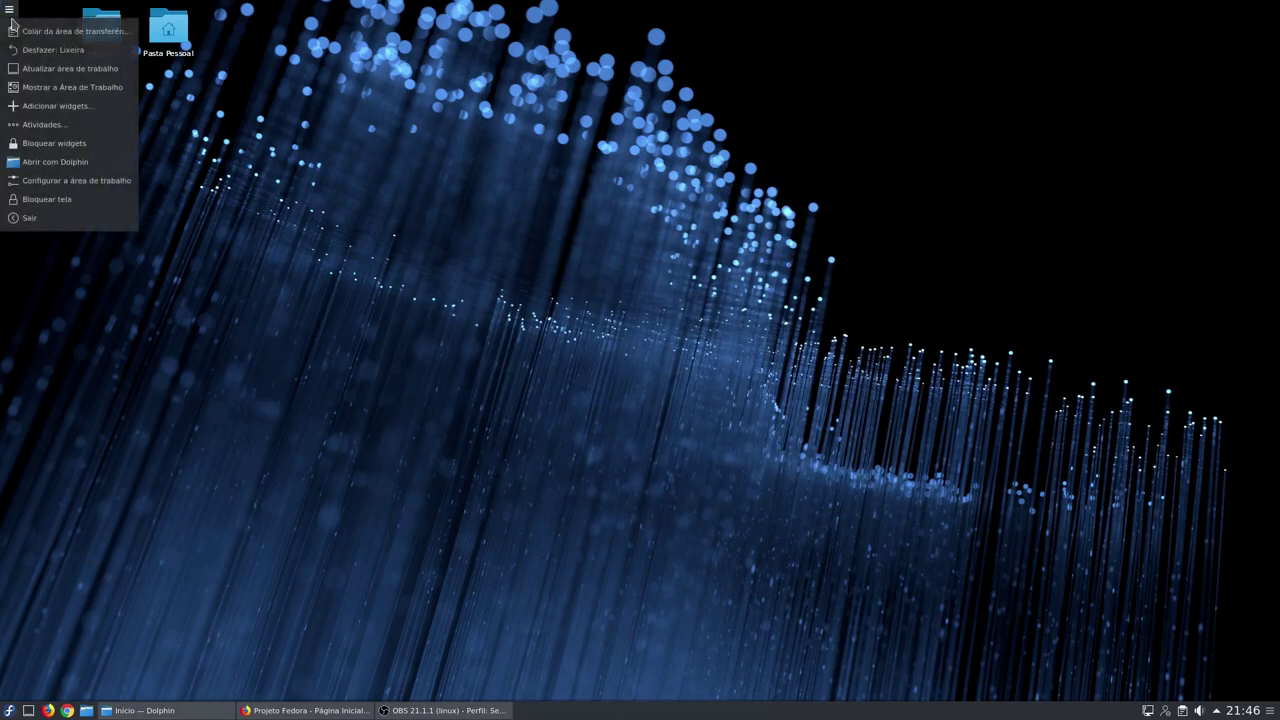
click(40, 108)
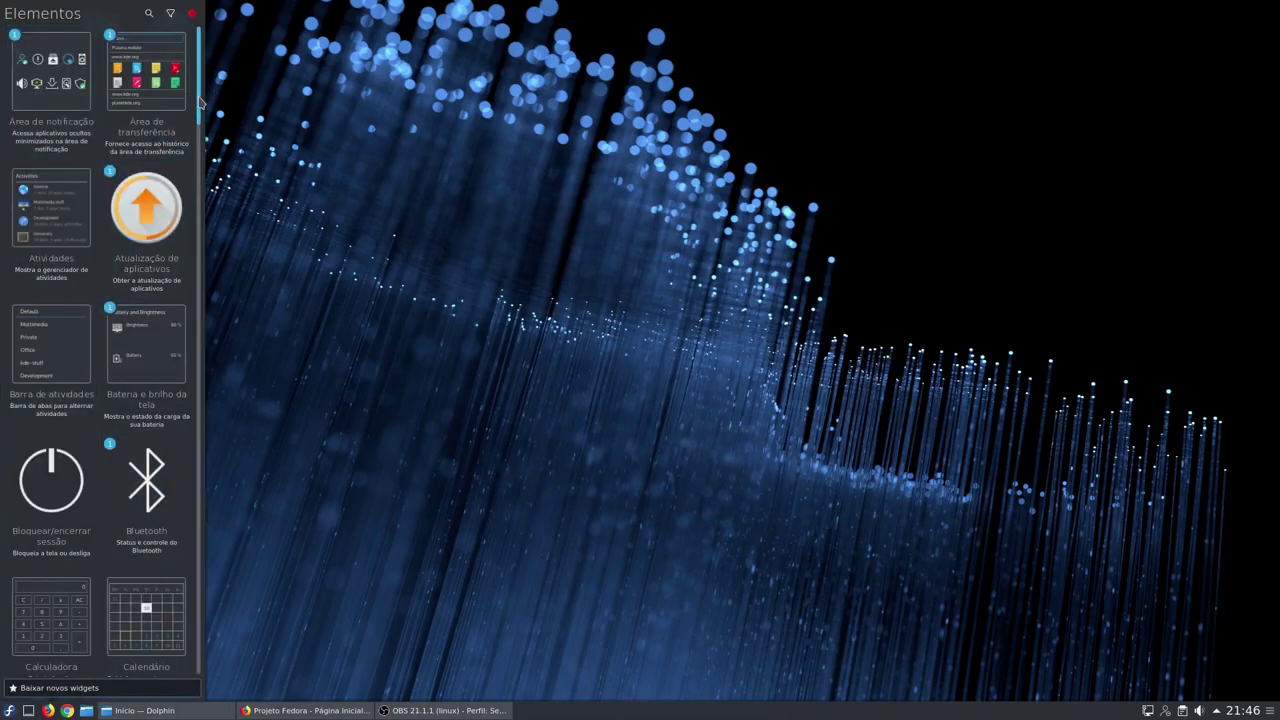
drag(200, 100, 181, 605)
scroll(170, 595, down, 1)
drag(127, 471, 550, 170)
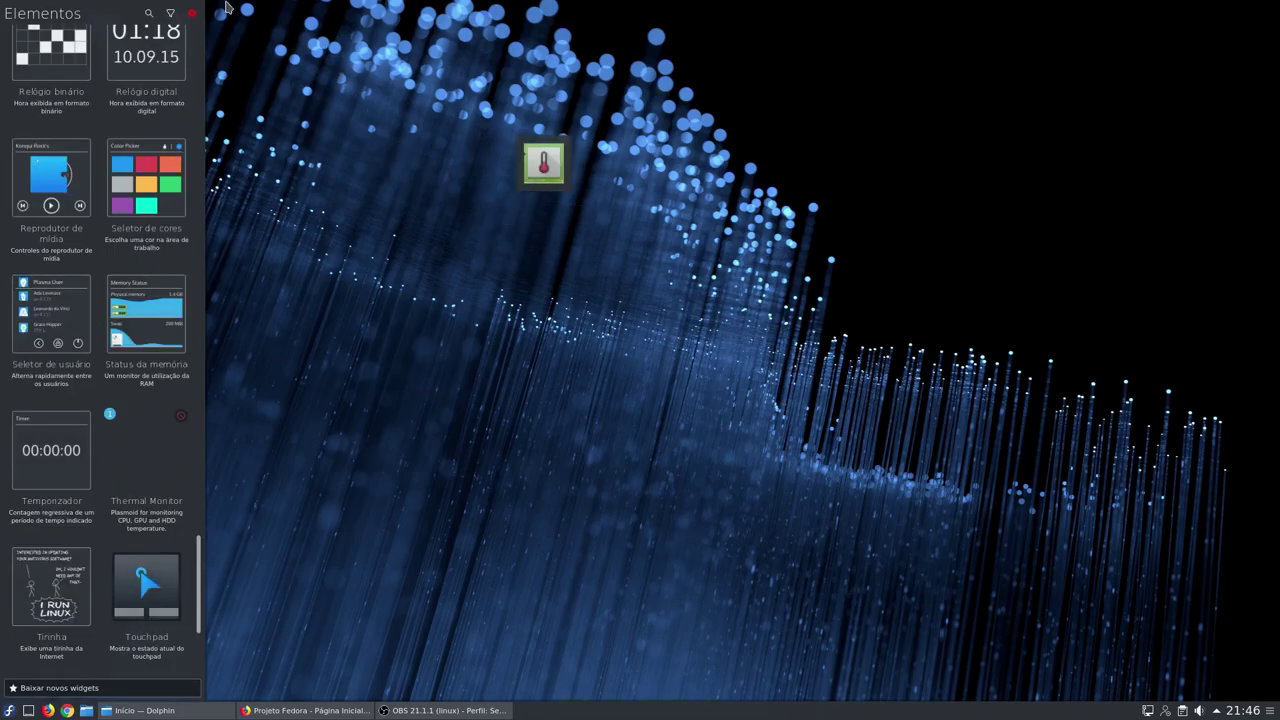
click(192, 13)
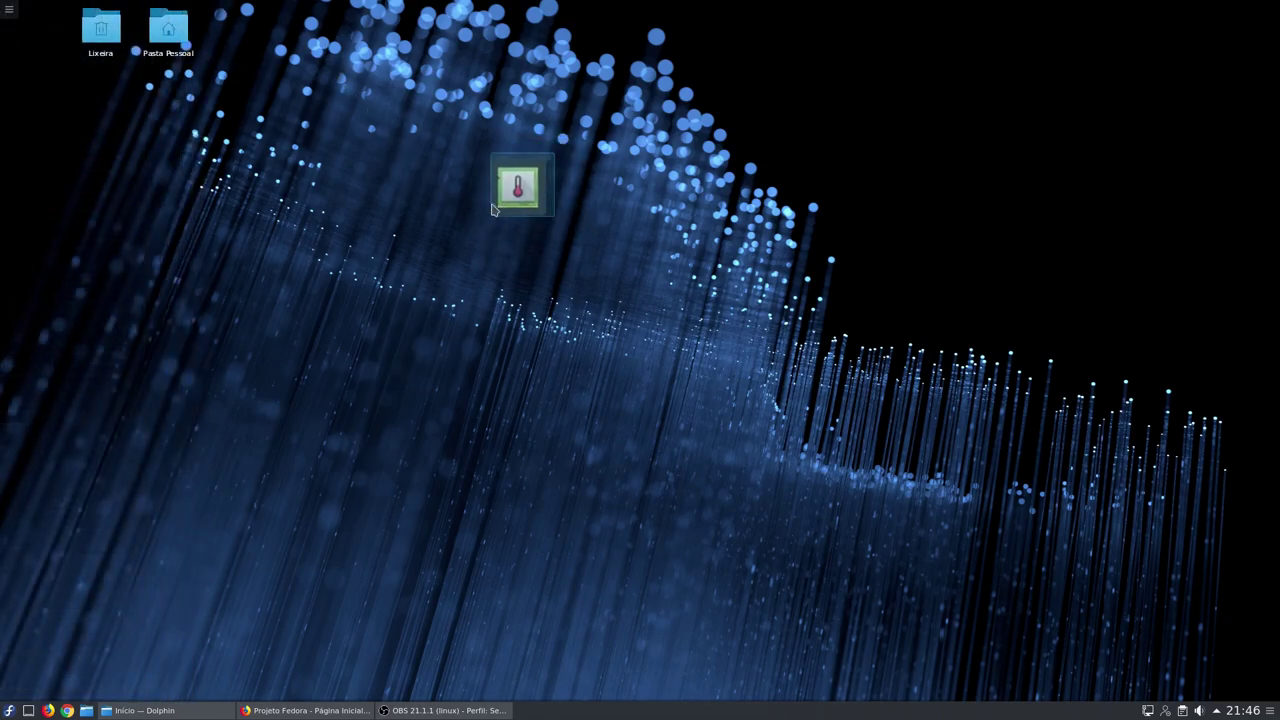
drag(540, 186, 242, 303)
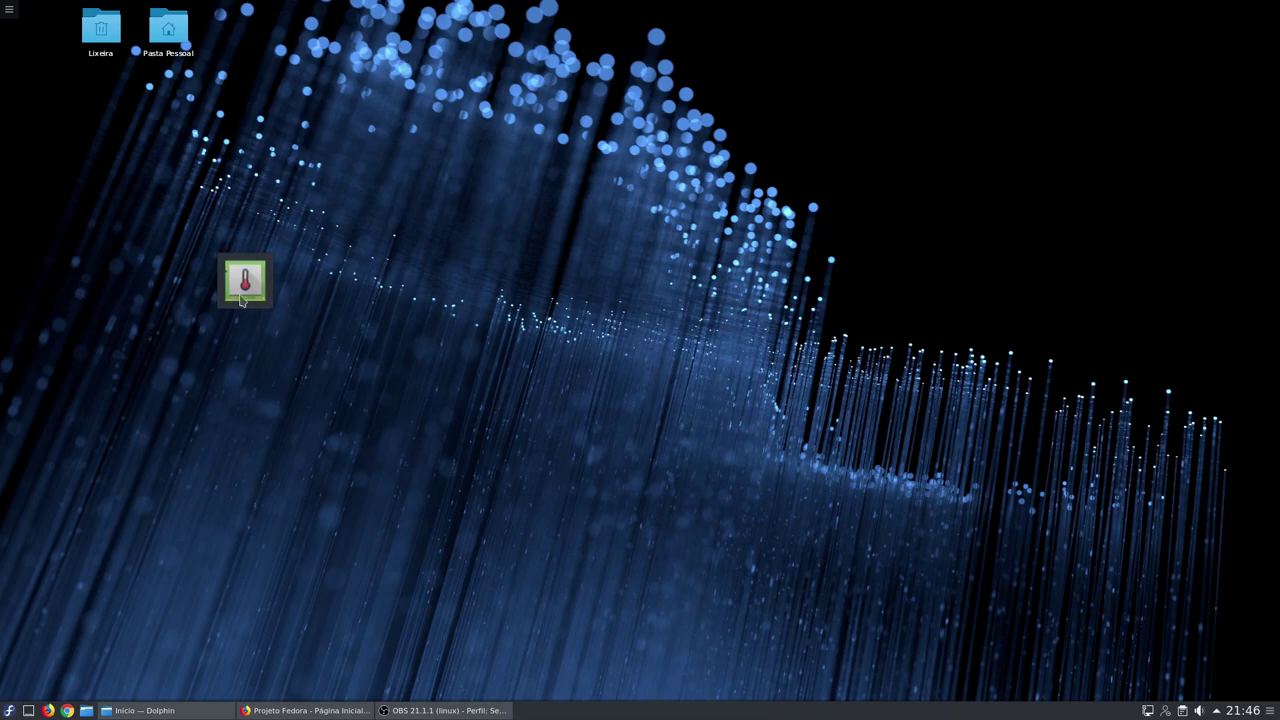
Switch to Firefox, search for "acrelinux glxosd" in a new tab, and open the Acre Linux article on GLXOSD.
click(320, 710)
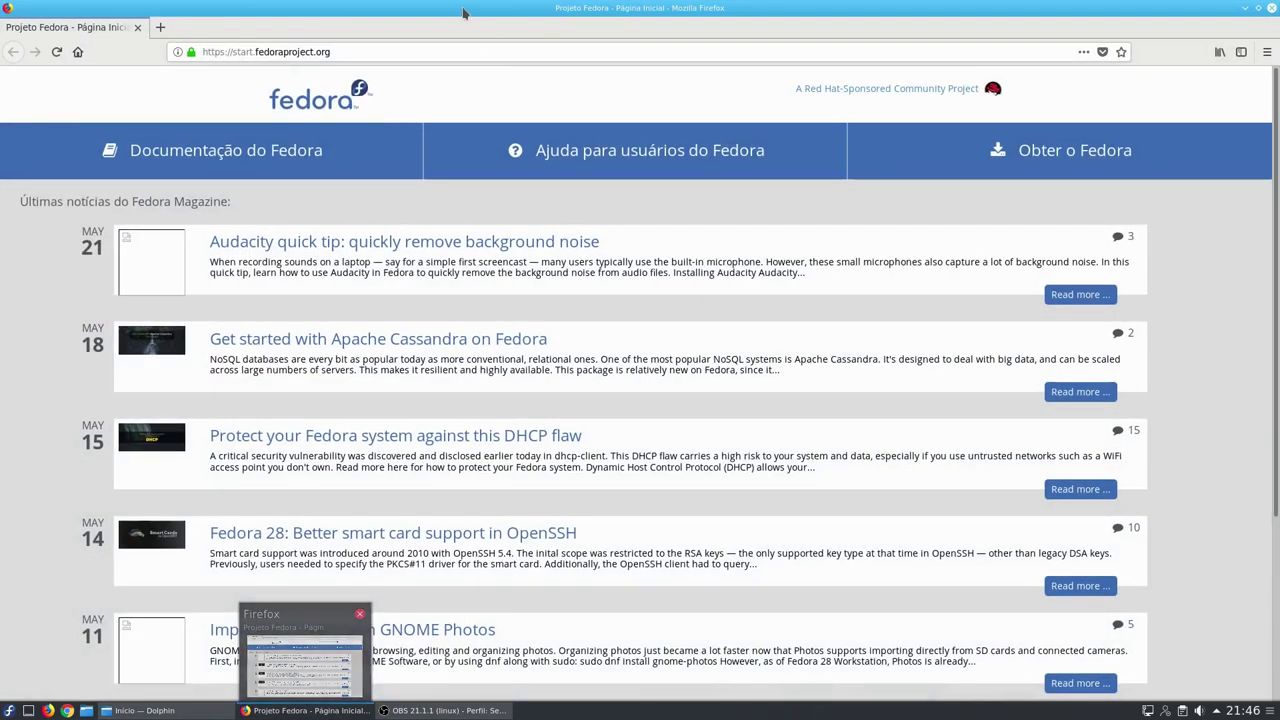
click(160, 27)
text(acrelinu)
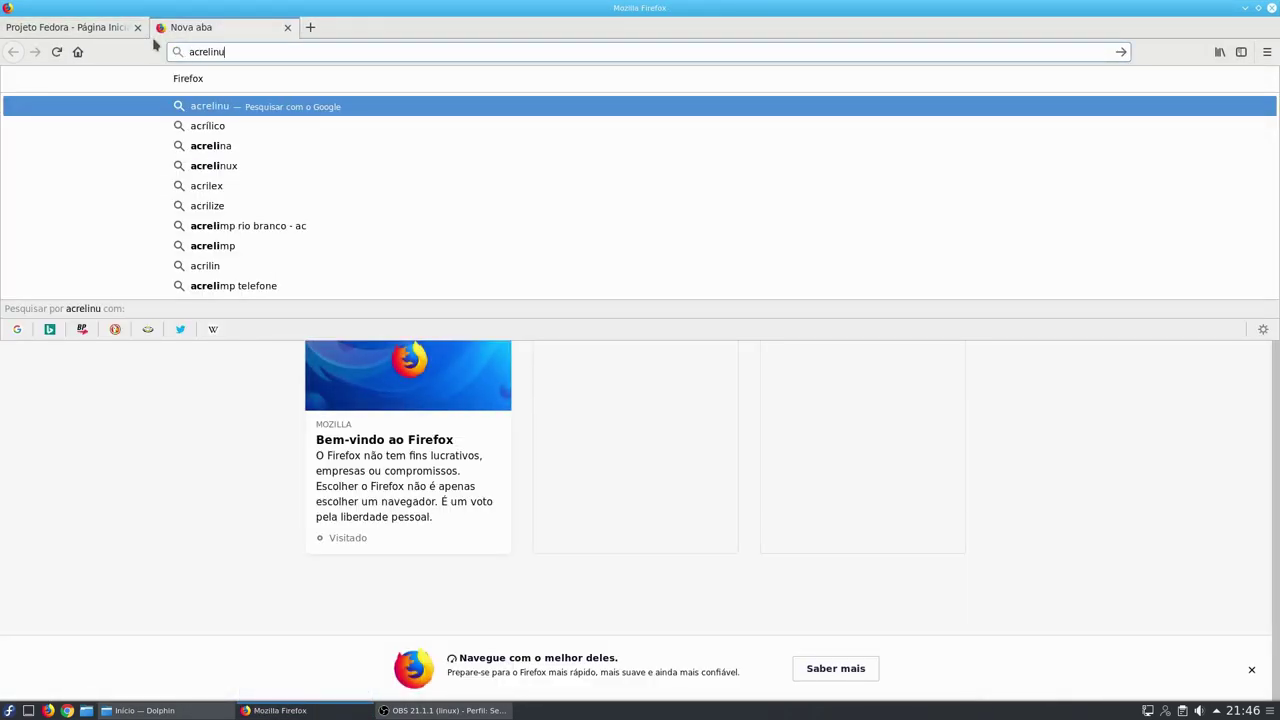
text(x glxosd)
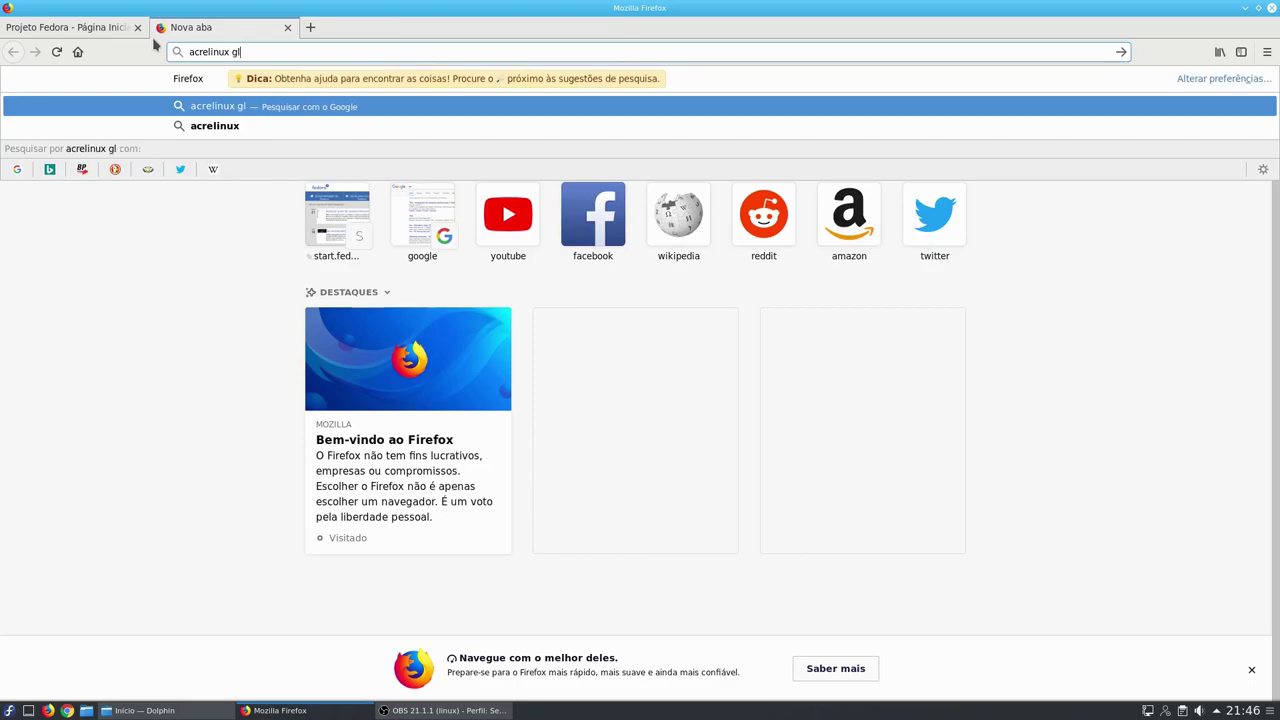
key(Return)
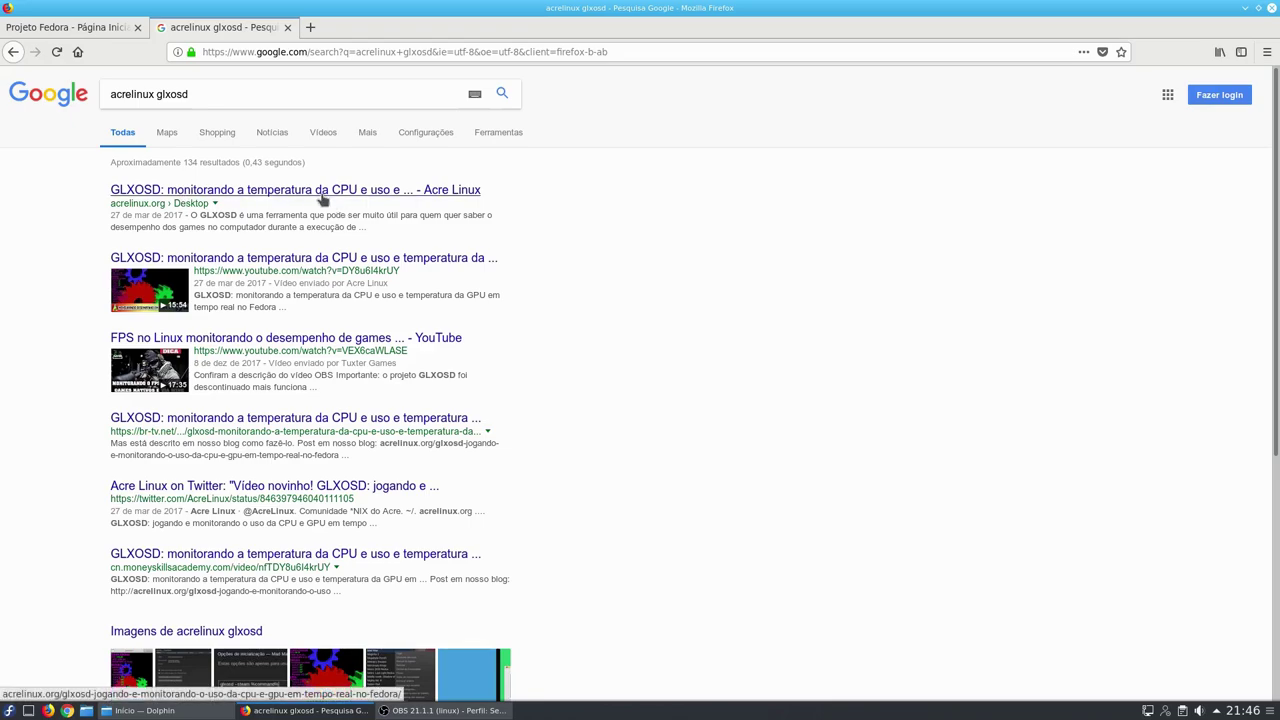
click(323, 196)
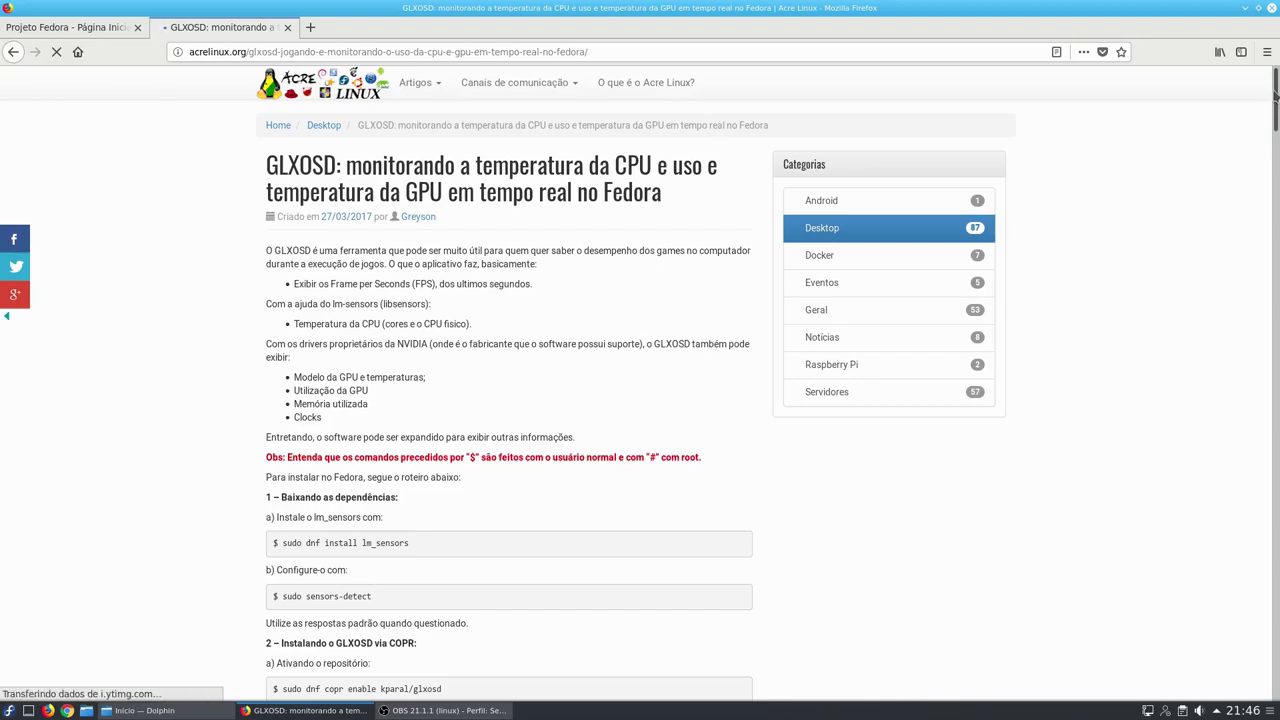
Highlight the article's "sudo dnf install lm_sensors" and "sudo sensors-detect" commands, and minimize Firefox.
drag(1274, 97, 1274, 110)
drag(428, 404, 273, 400)
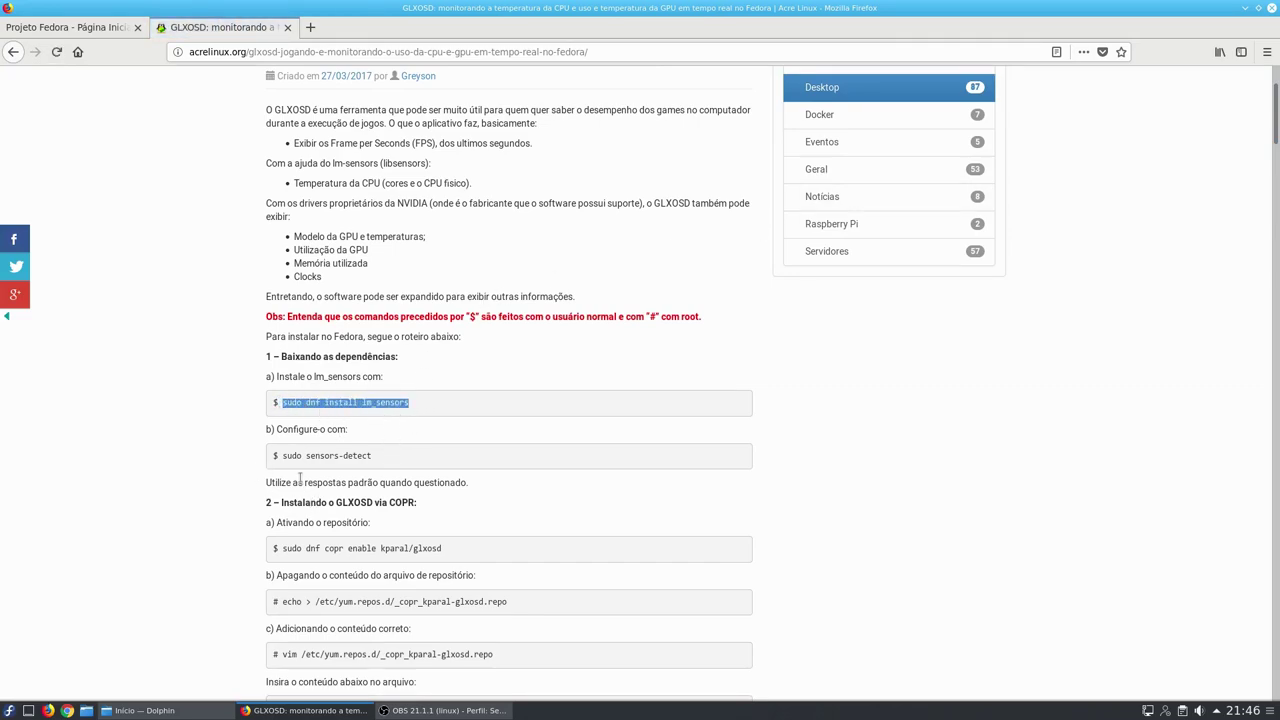
drag(283, 455, 410, 458)
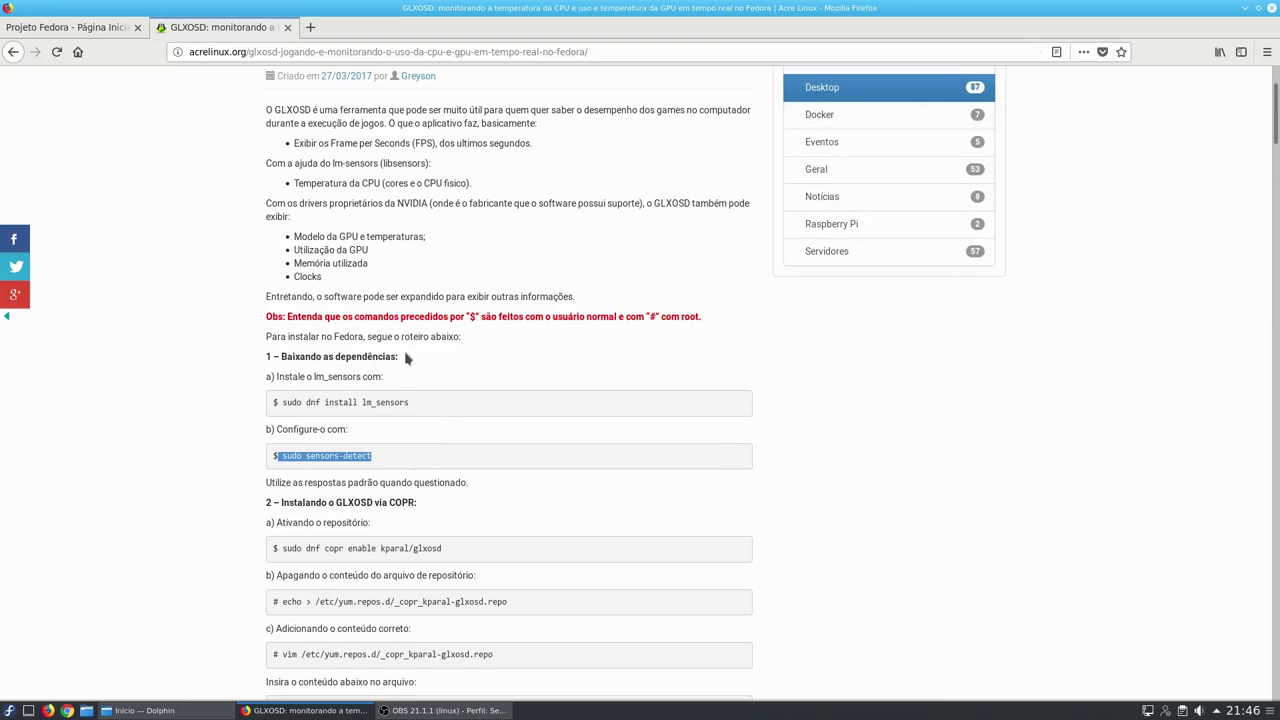
click(1245, 8)
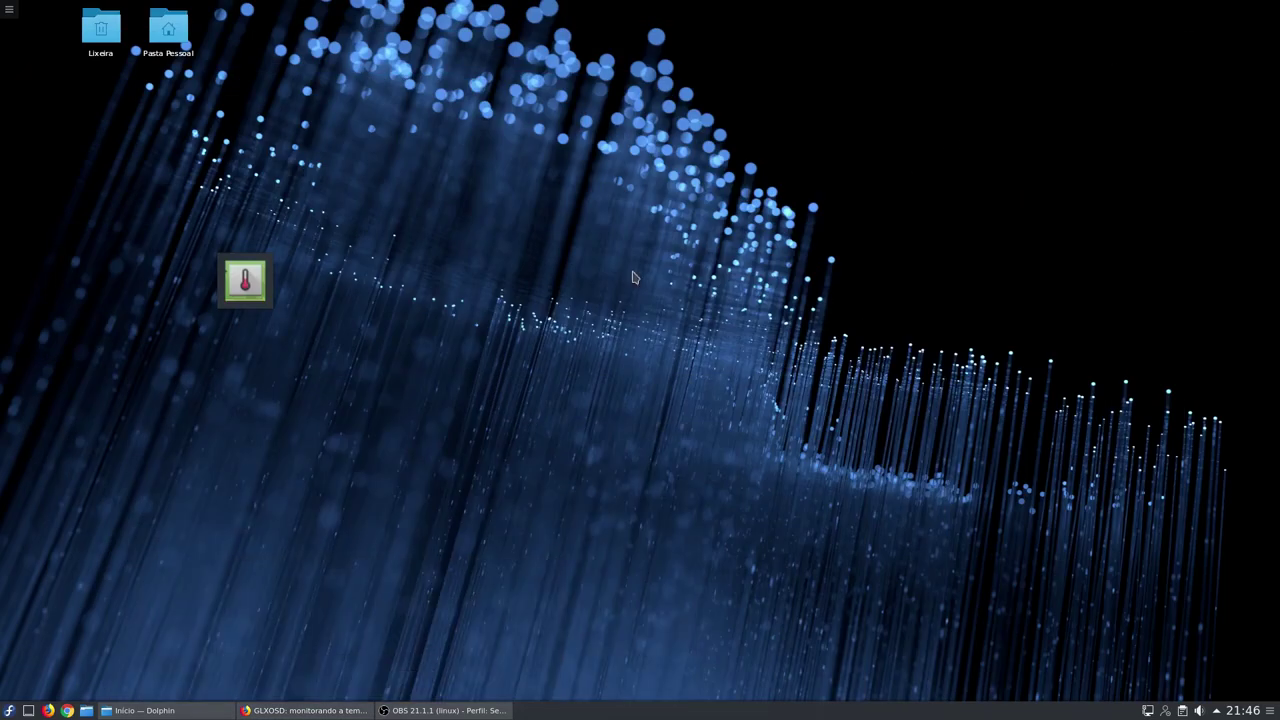
Run "glxosd glxgears" in a terminal, enlarge the glxgears window to view its sensor readings, and close both windows.
click(9, 710)
text(ter)
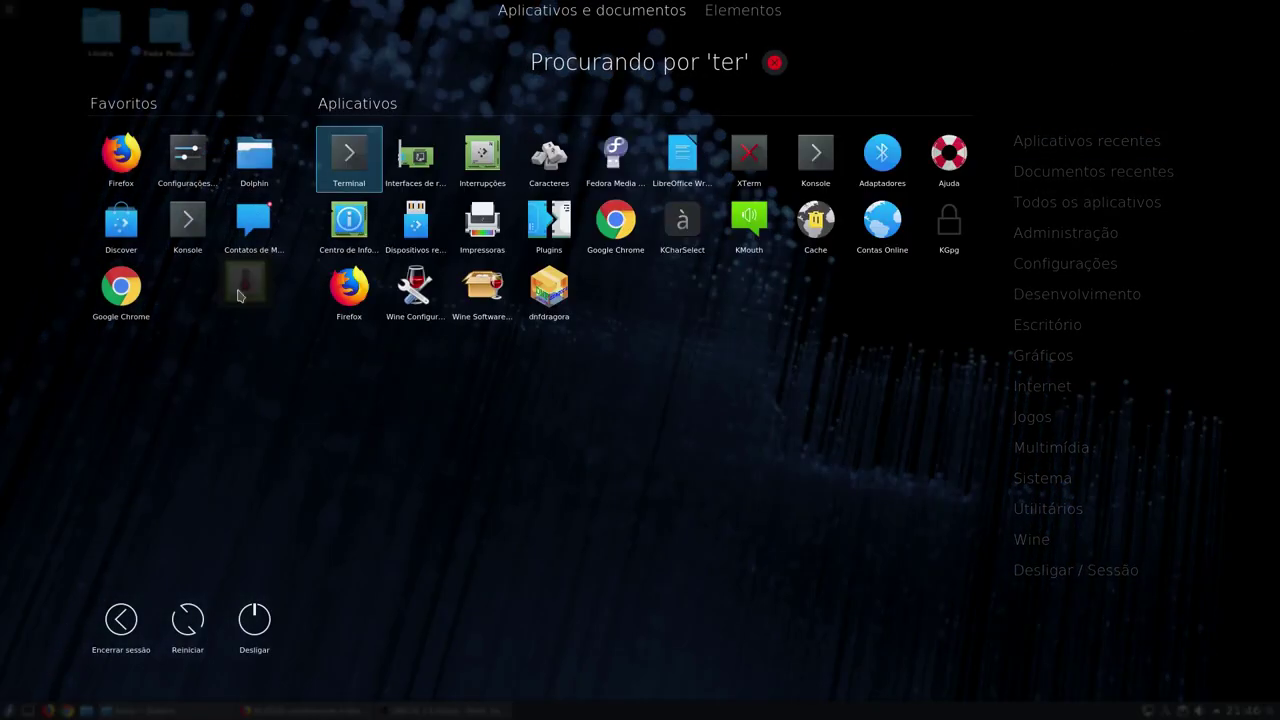
click(363, 158)
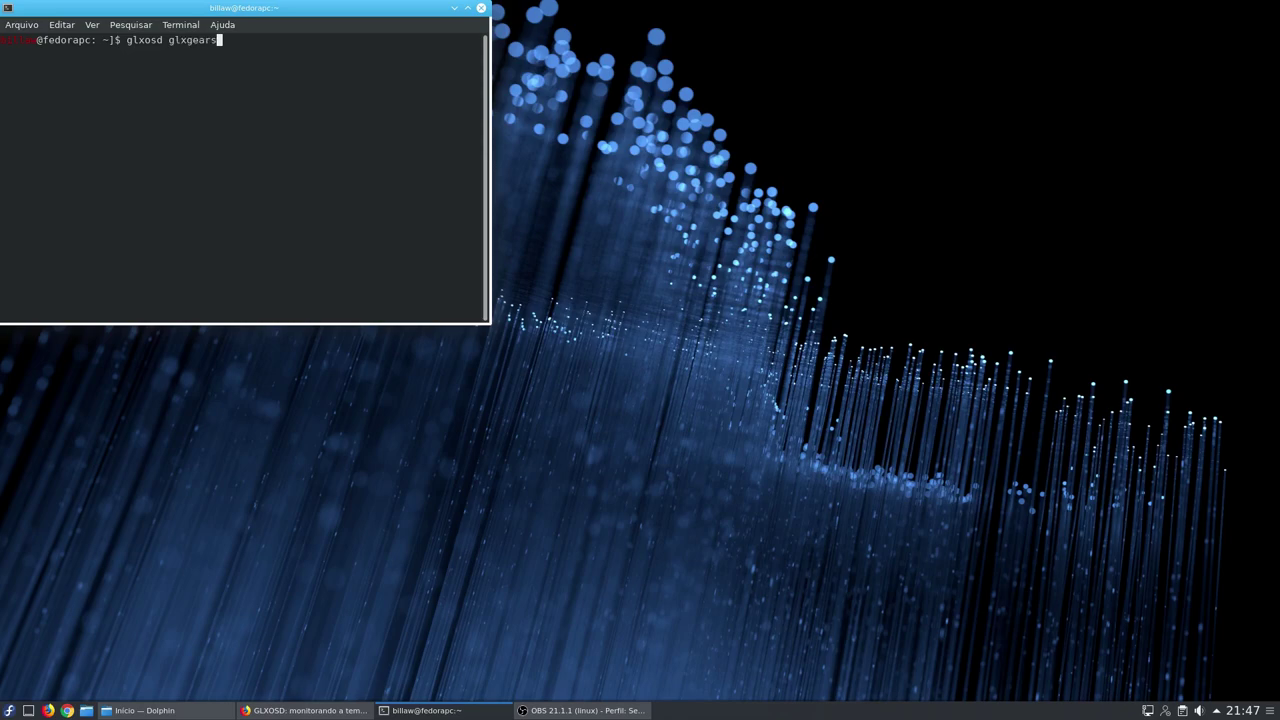
key(Return)
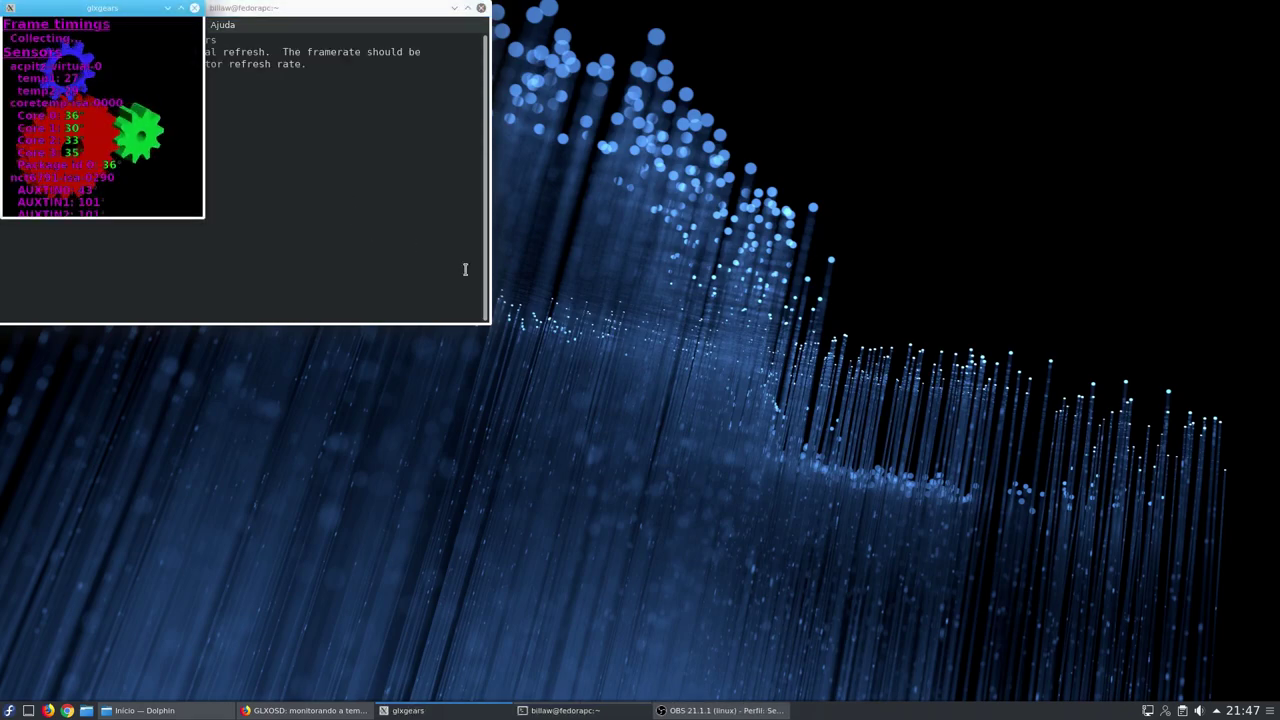
drag(202, 216, 314, 520)
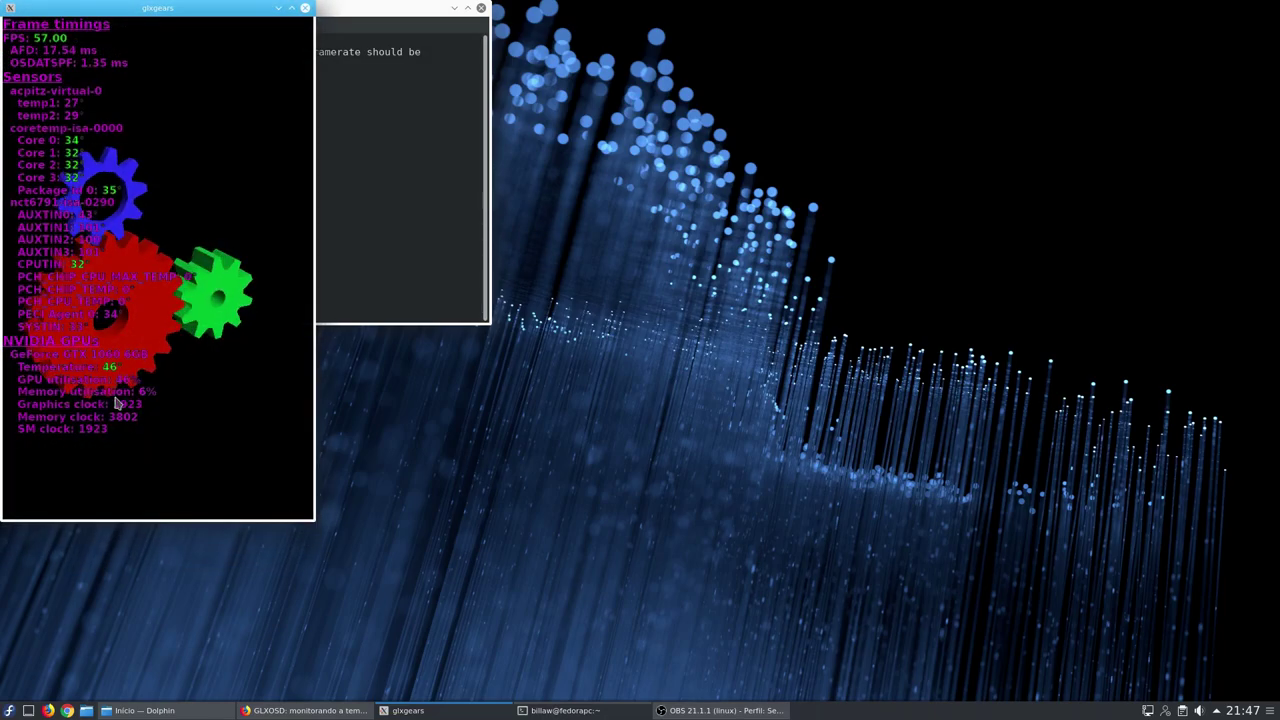
click(305, 9)
click(481, 8)
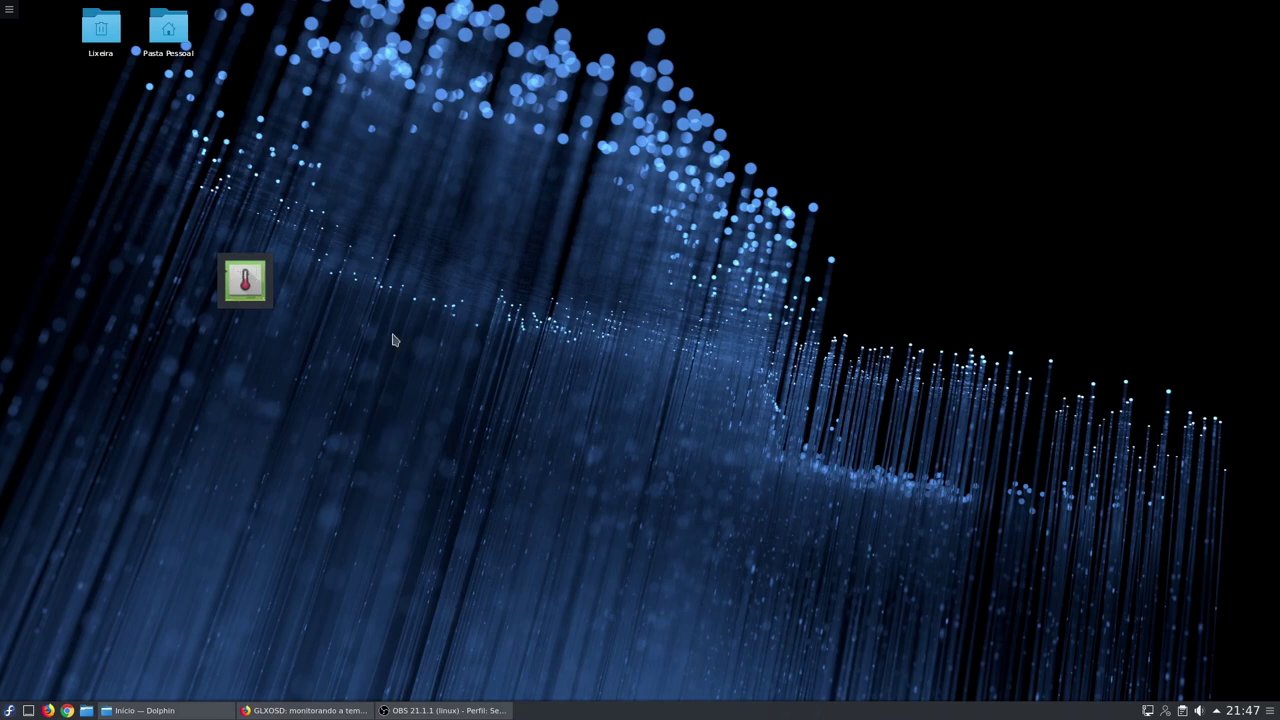
Open the Thermal Monitor widget's settings and add the source lmsensors/coretemp-isa-0000/Package_id_0 with the alias CPU.
right_click(261, 286)
click(311, 318)
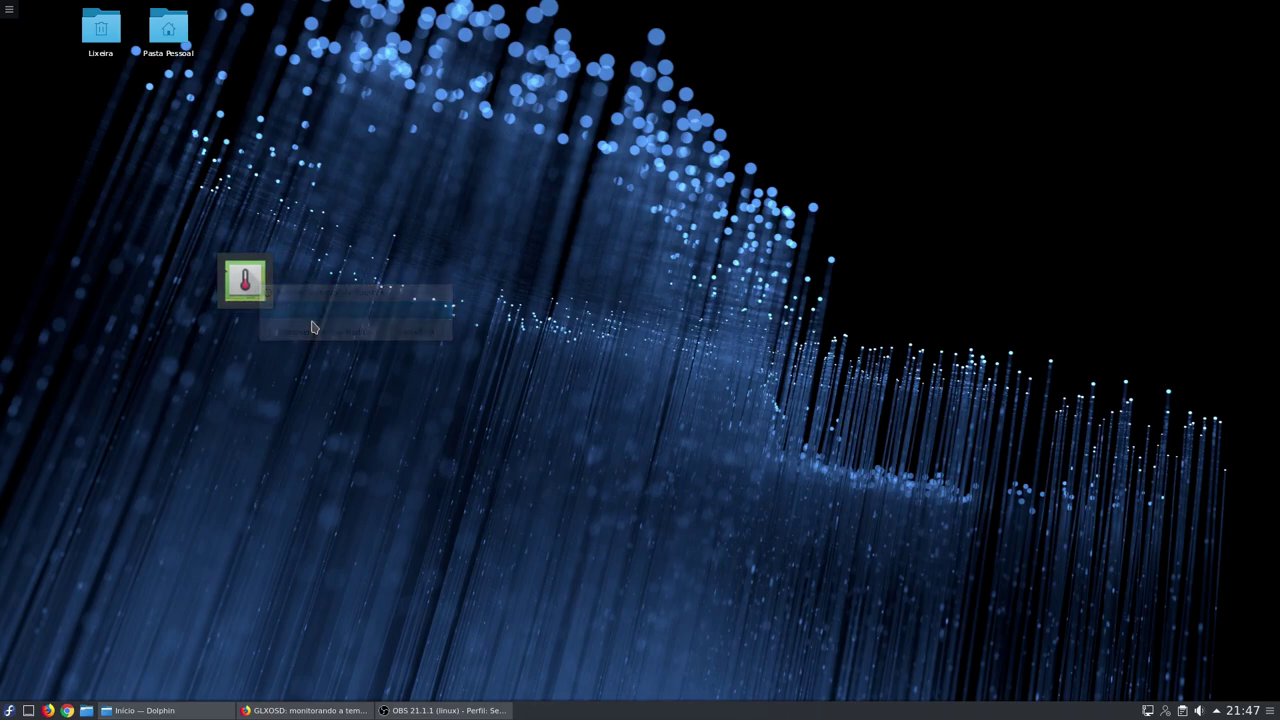
drag(171, 10, 485, 120)
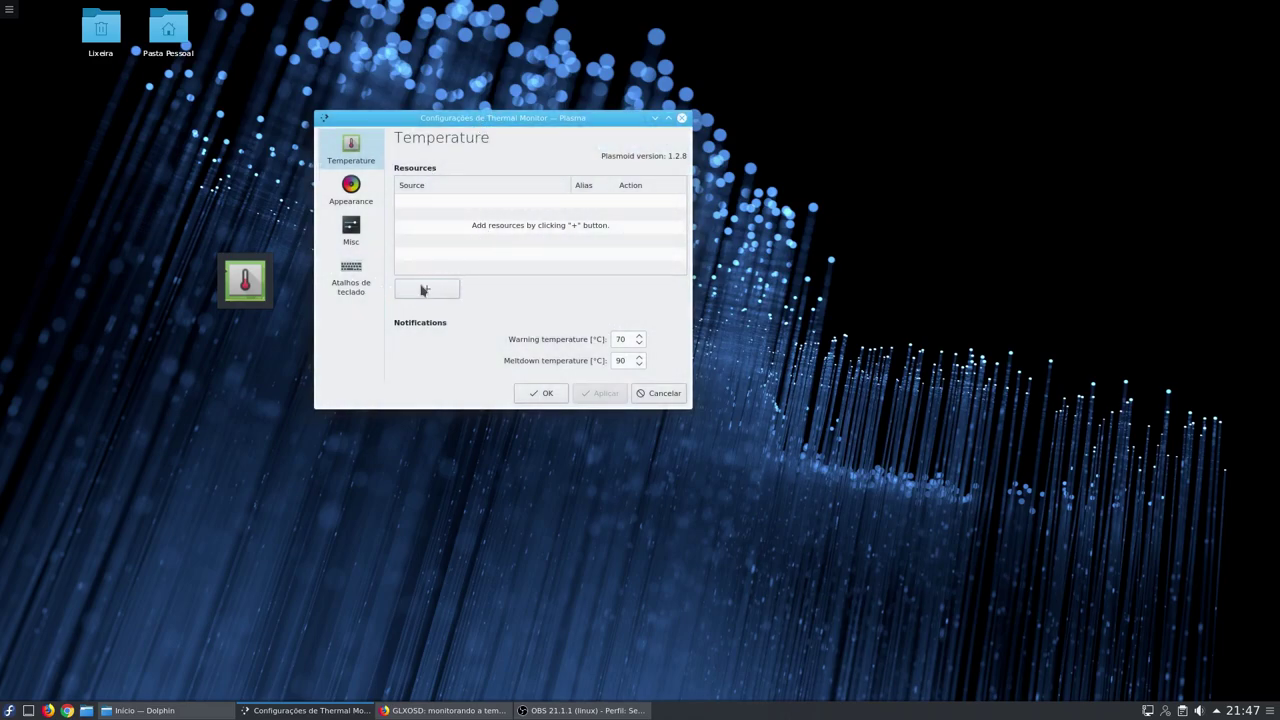
click(426, 290)
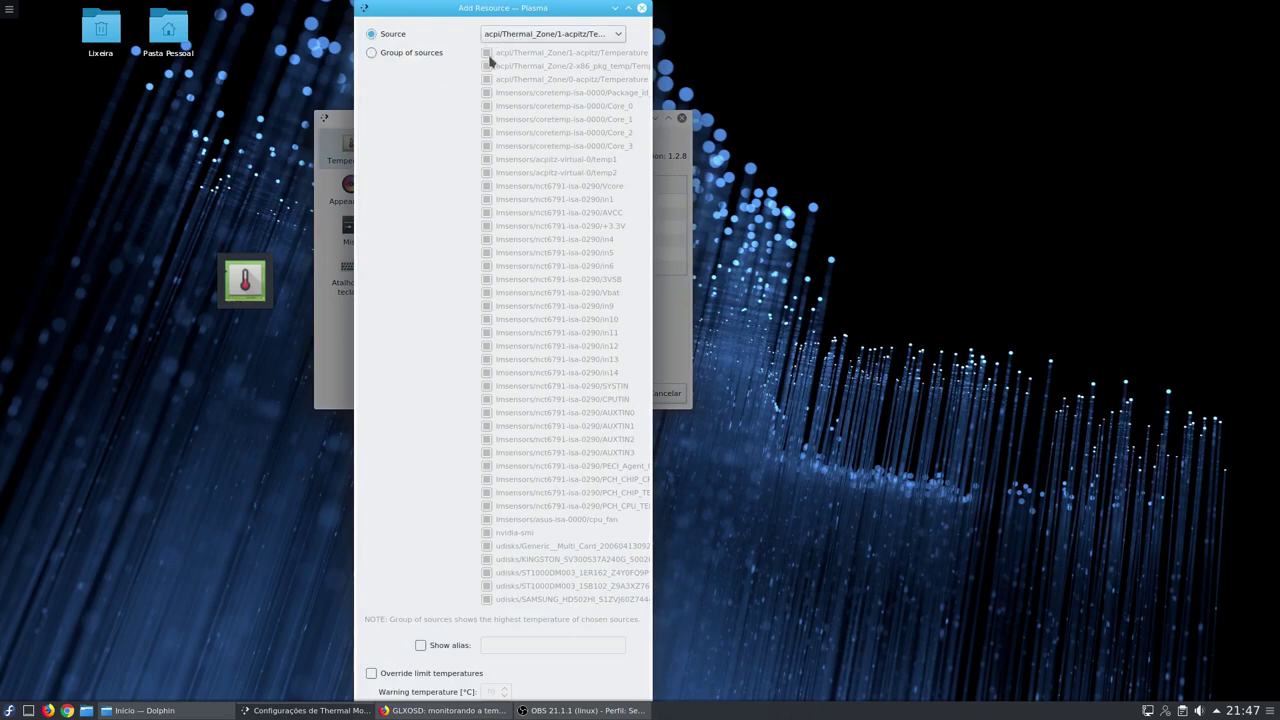
click(617, 34)
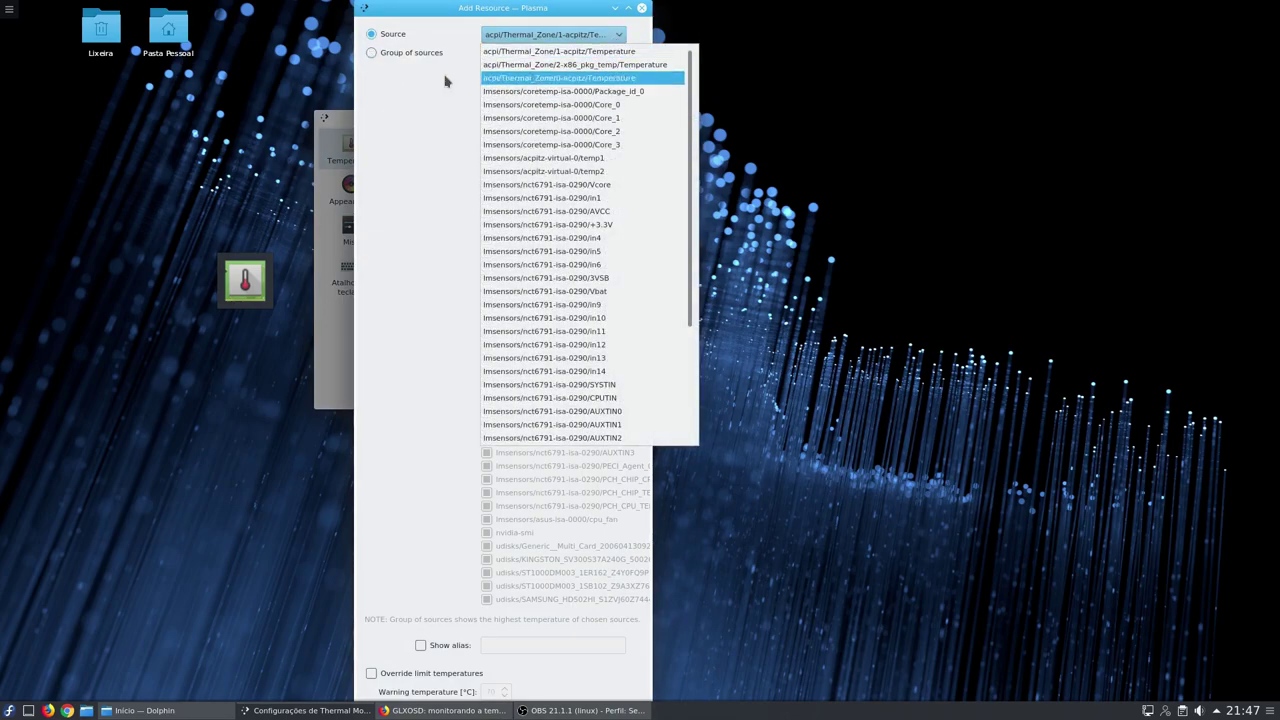
click(621, 95)
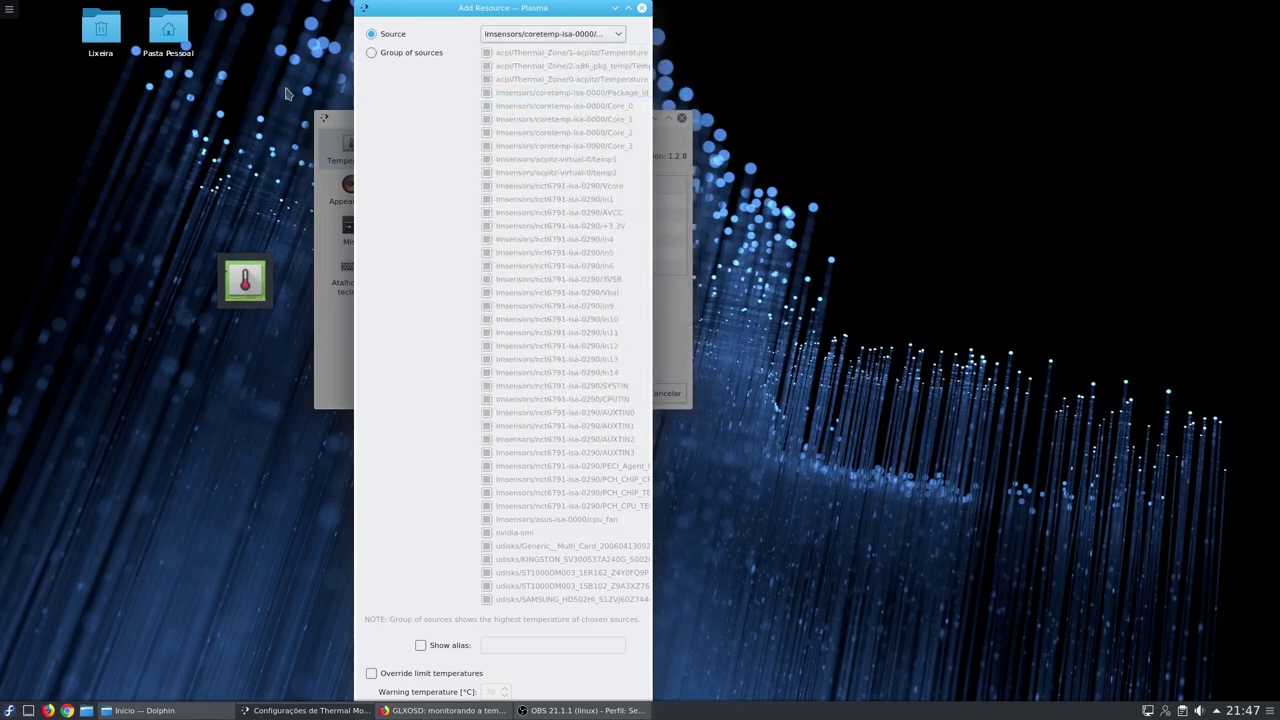
click(421, 645)
click(549, 645)
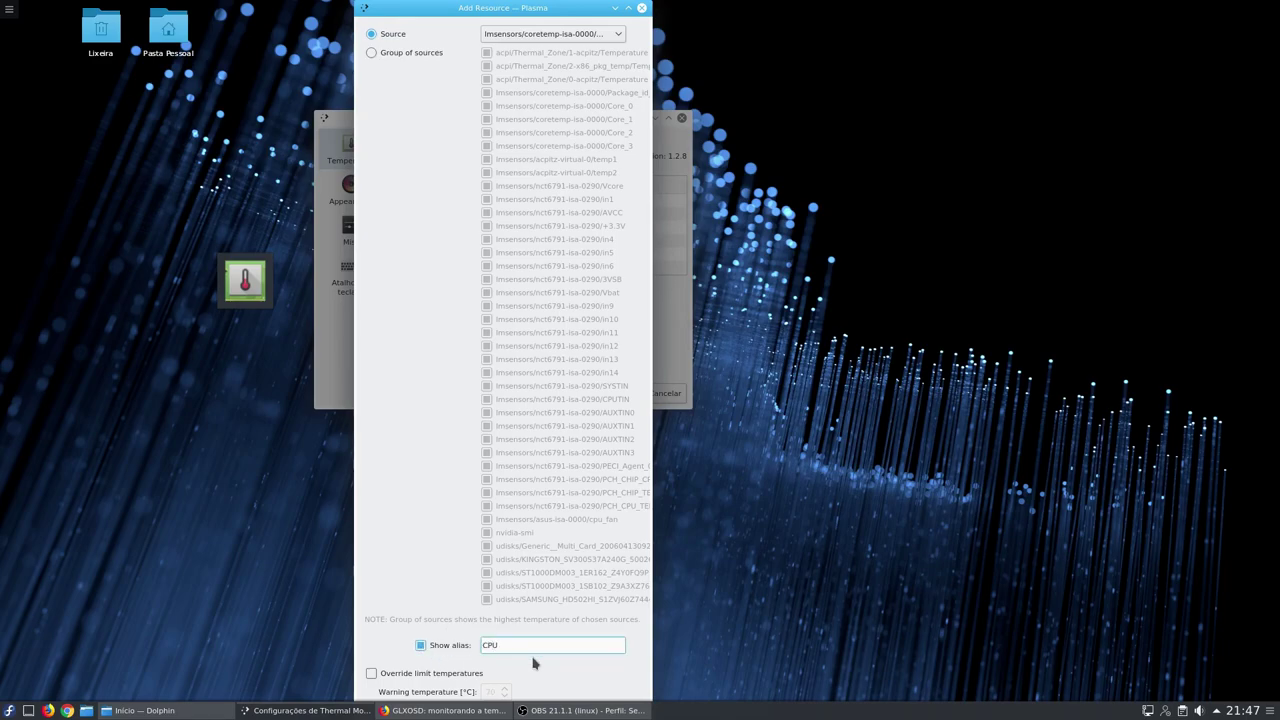
key(Return)
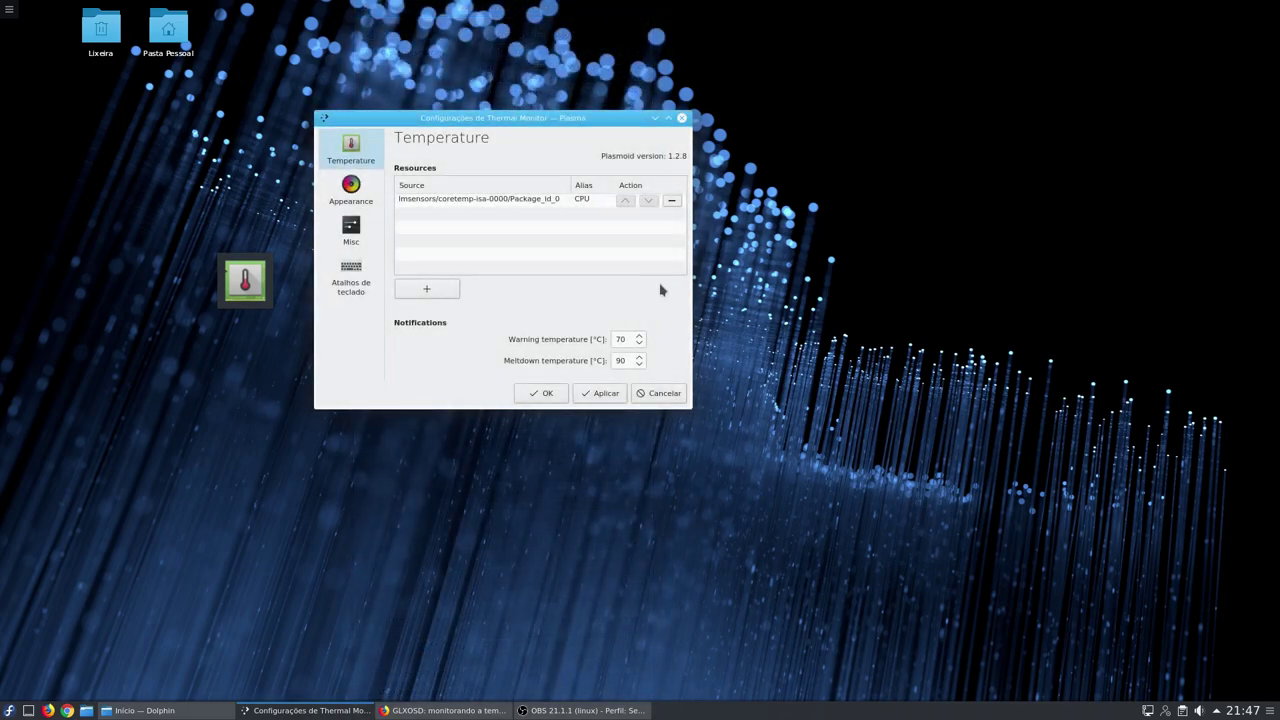
Add the nvidia-smi source to the Thermal Monitor resources with the alias GPU.
click(430, 296)
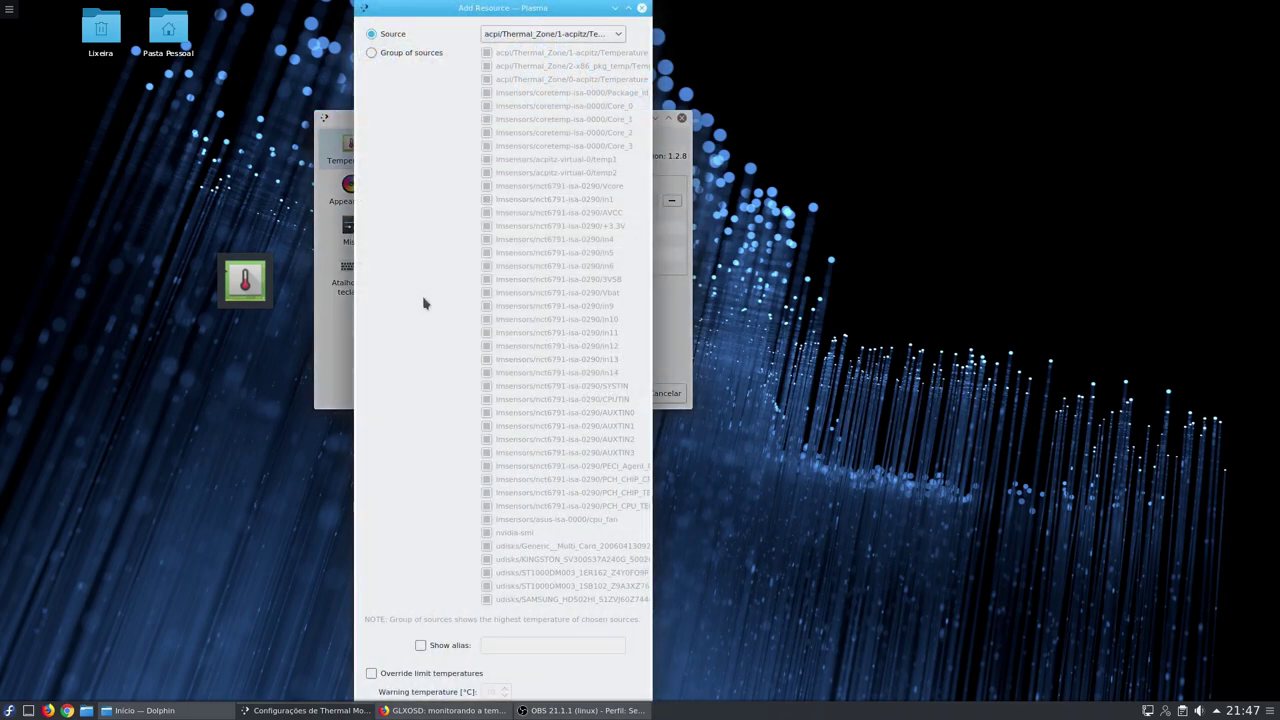
click(530, 37)
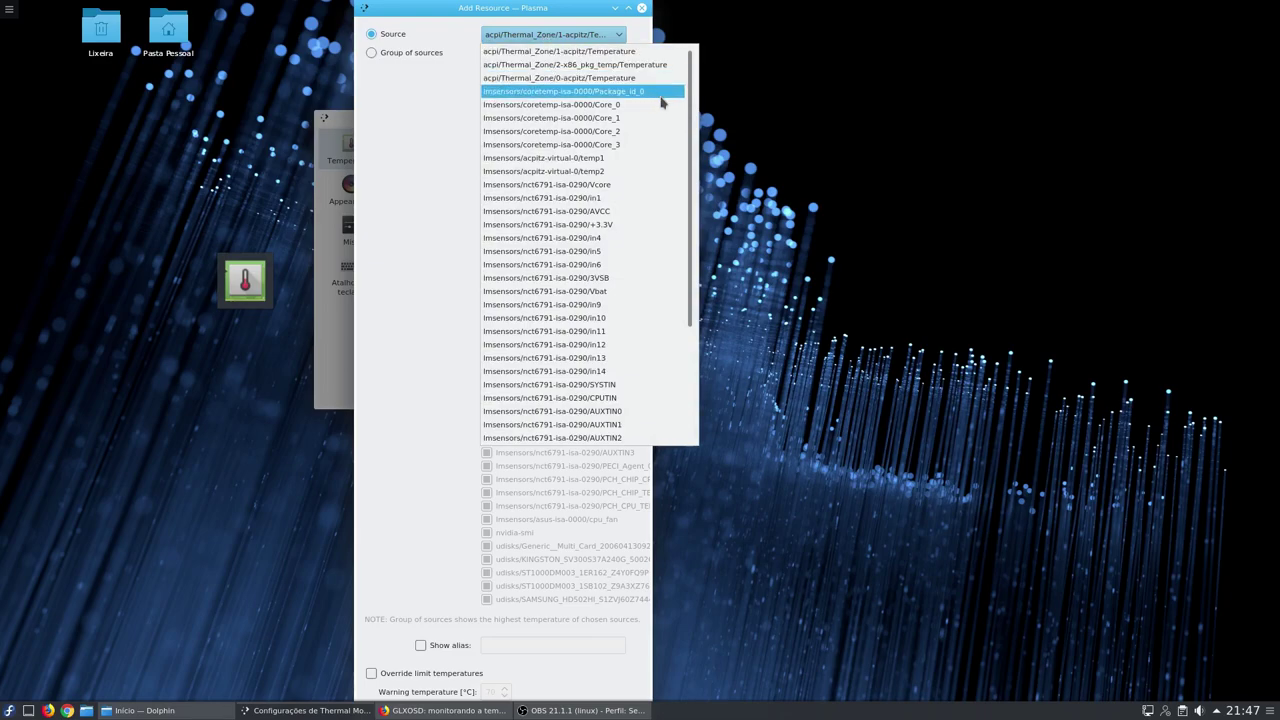
drag(689, 96, 689, 214)
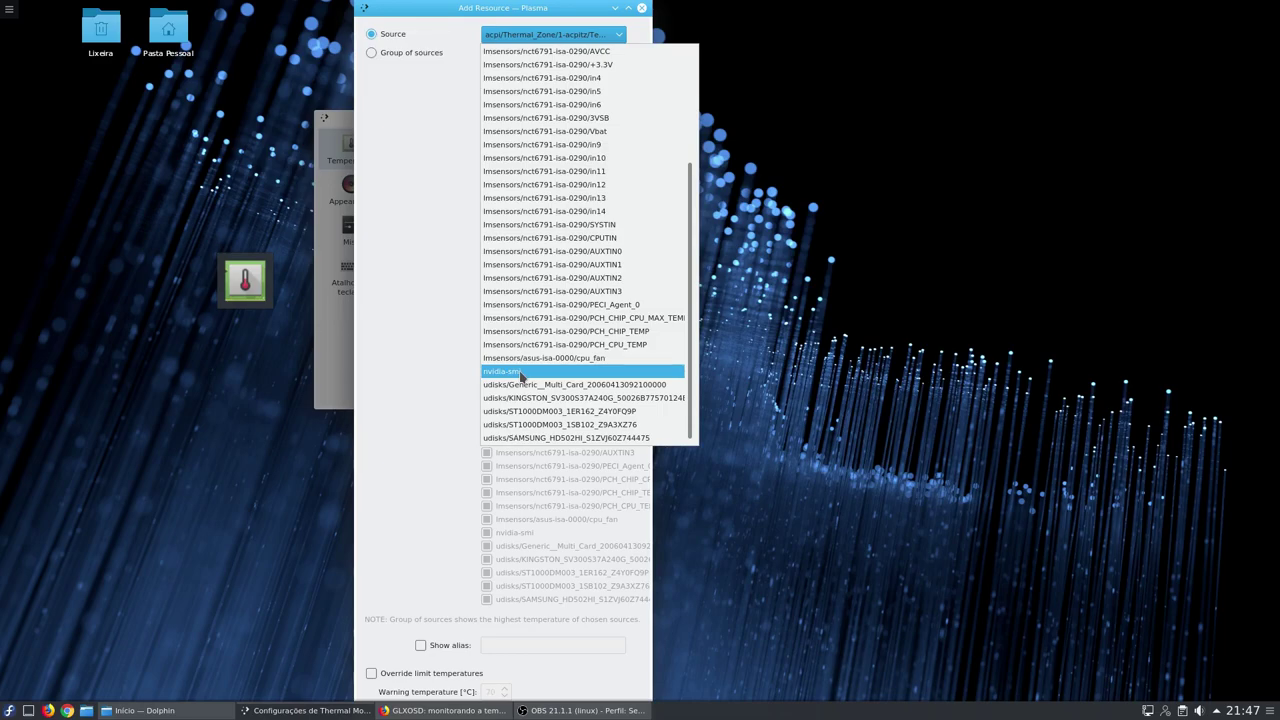
click(520, 372)
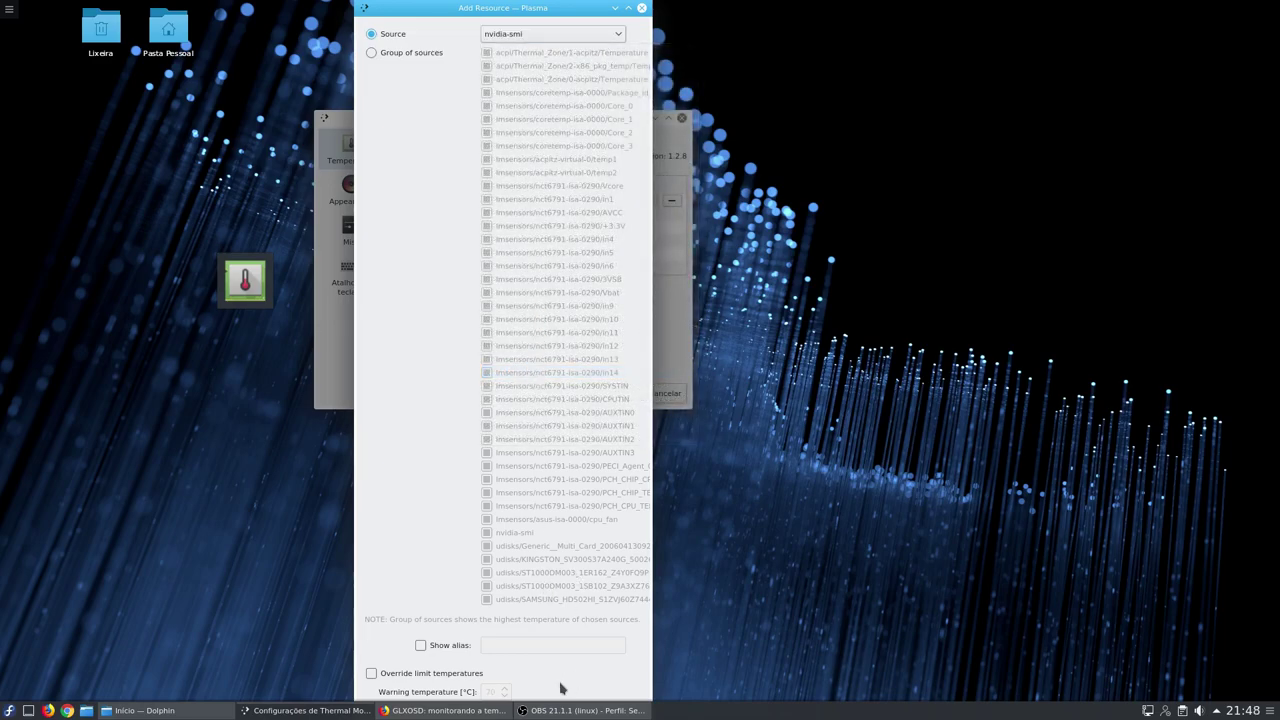
click(450, 648)
click(489, 647)
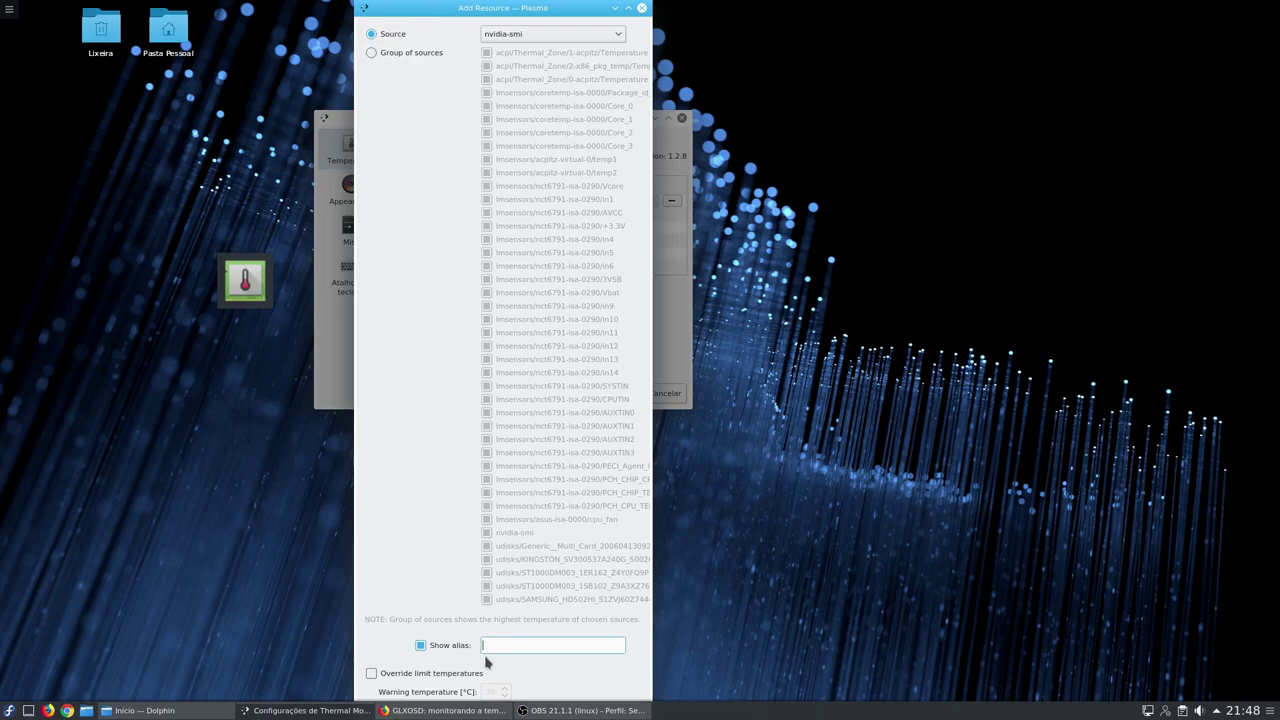
key(Return)
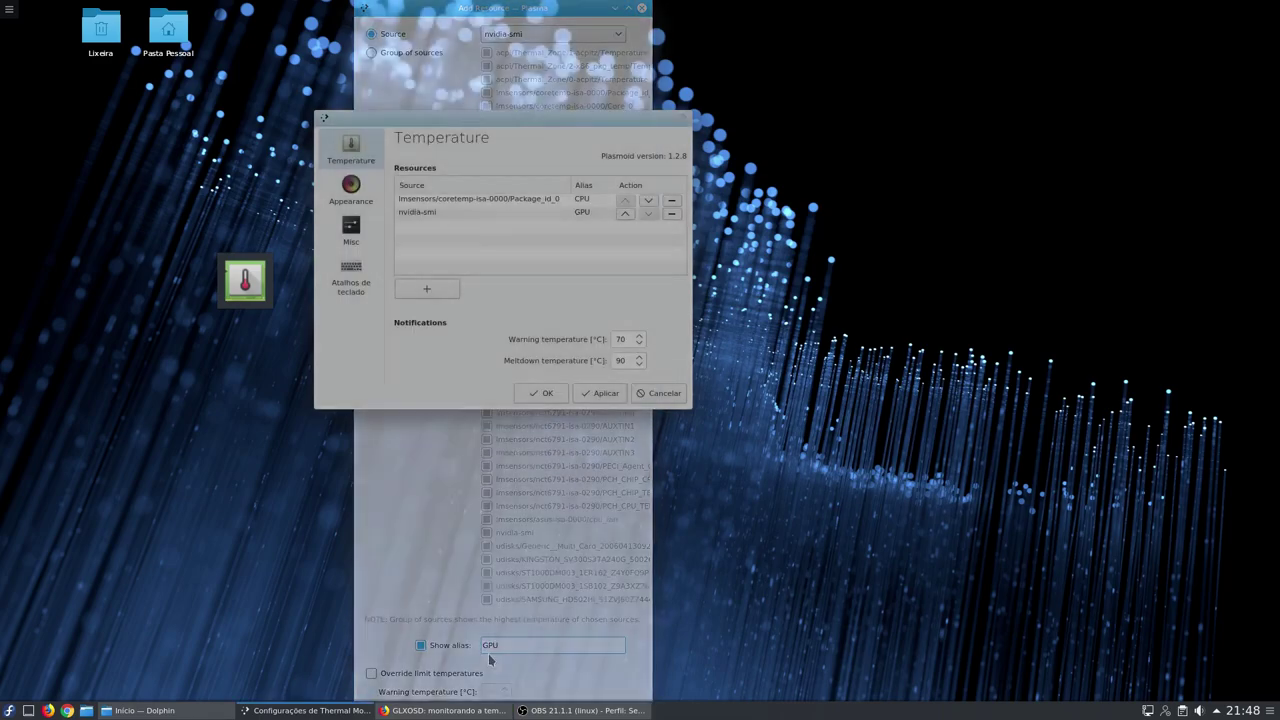
Add the udisks/KINGSTON_SV300S37A240G disk source to the Thermal Monitor resources with the alias SSD, and apply the settings.
click(420, 290)
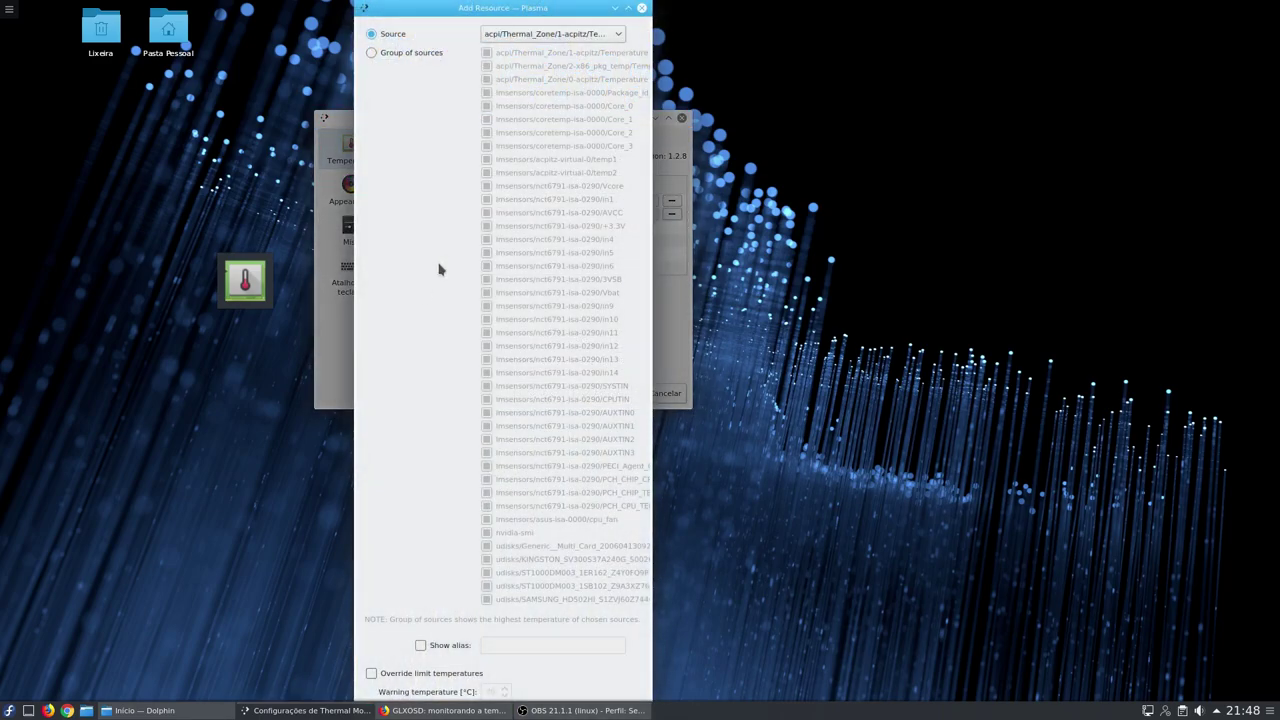
click(545, 35)
scroll(660, 250, down, 3)
key(Escape)
click(616, 38)
scroll(677, 170, down, 4)
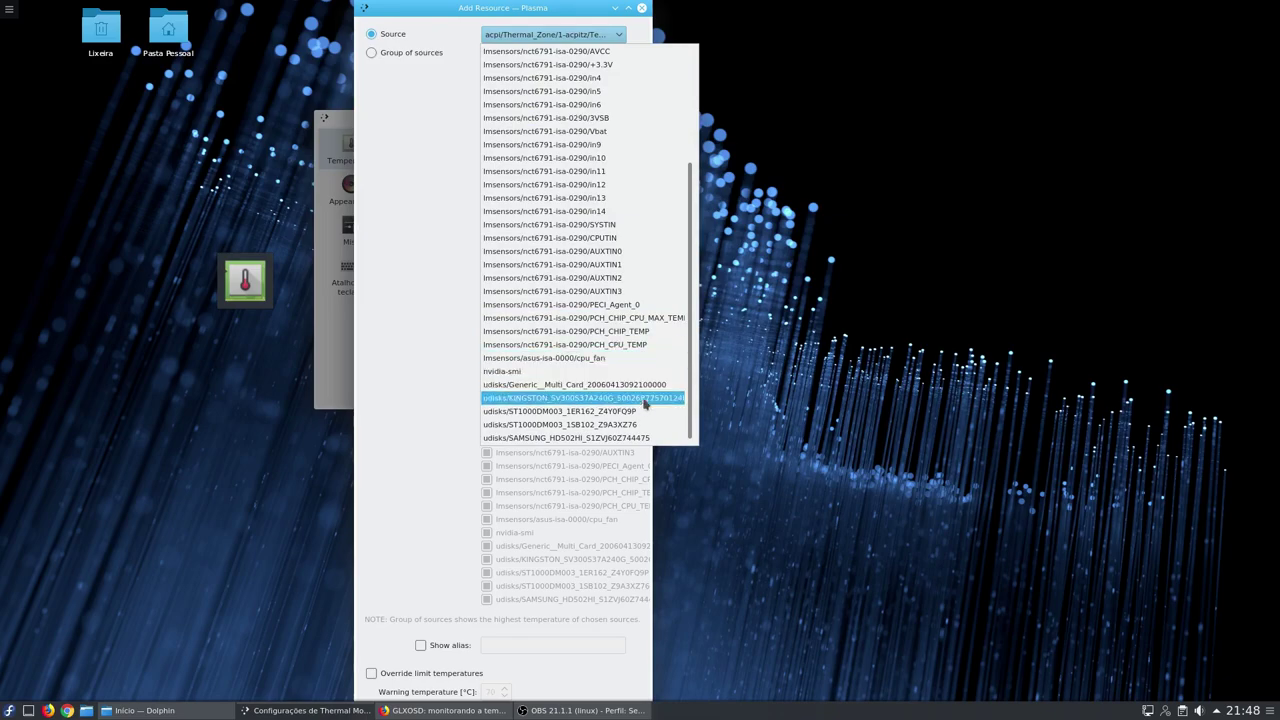
click(588, 399)
click(421, 645)
click(487, 644)
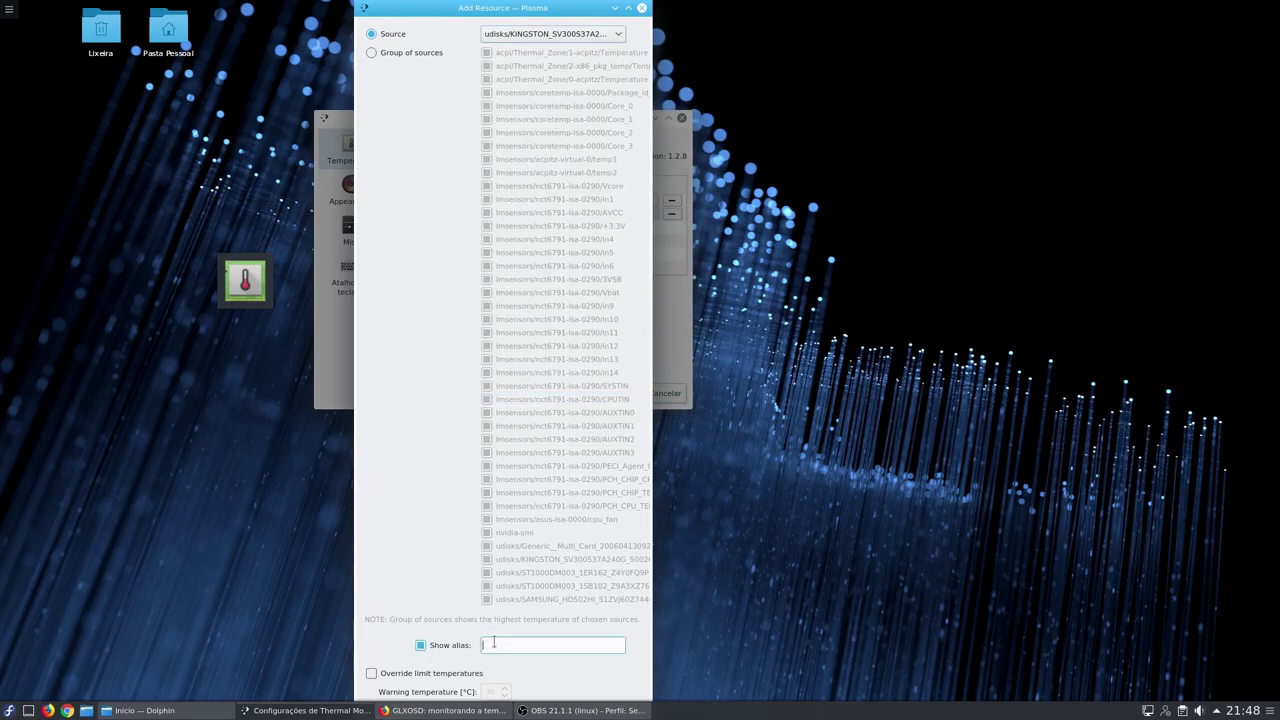
key(Return)
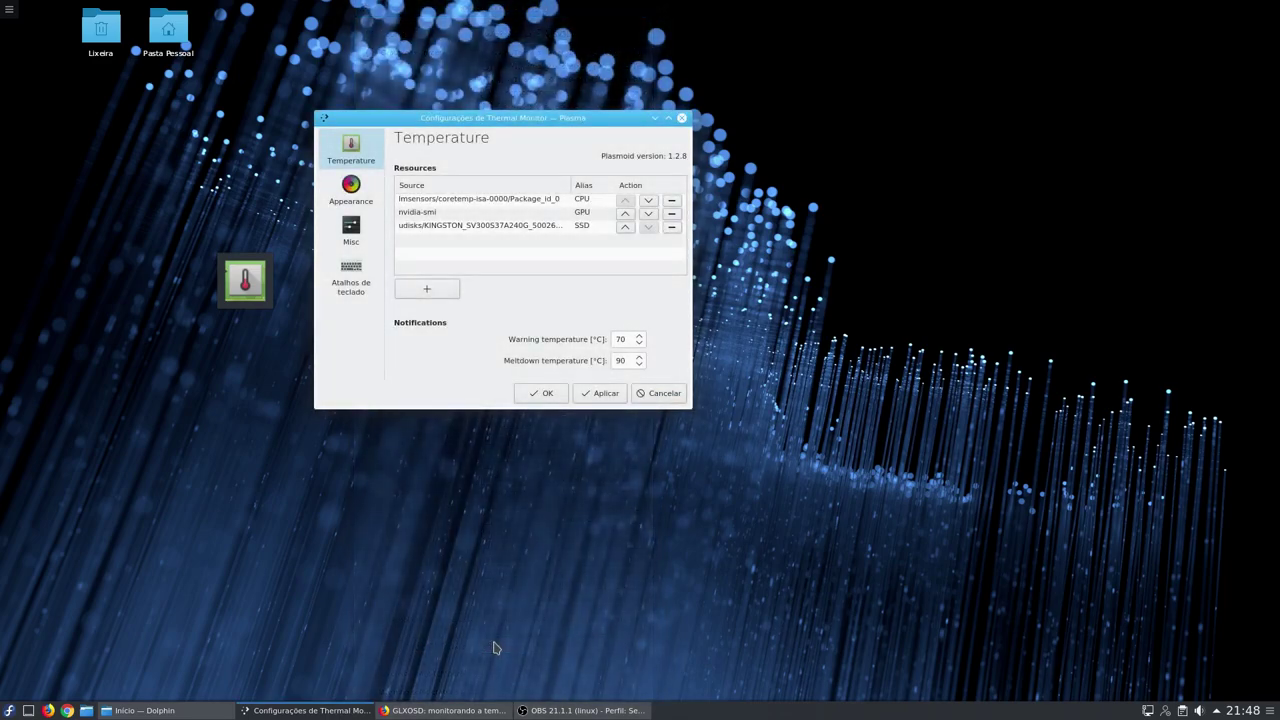
click(596, 393)
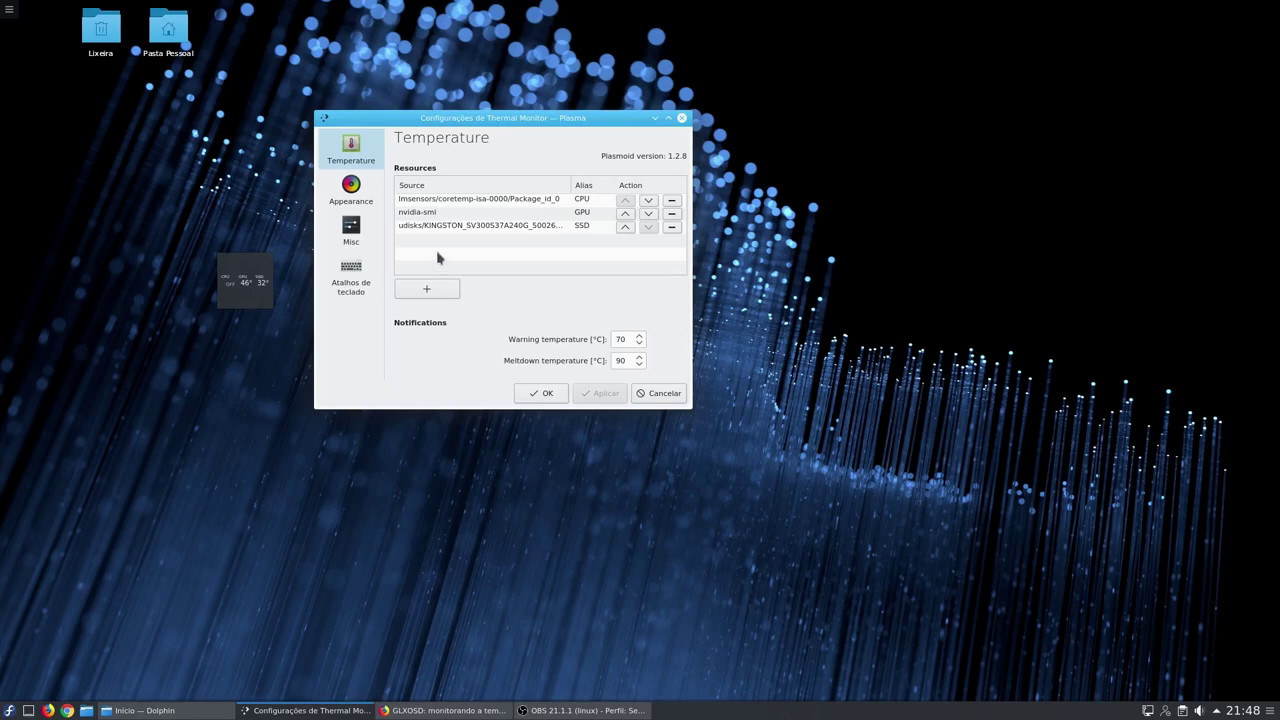
Enlarge the Thermal Monitor widget on the desktop and move its settings window clear of it.
click(258, 297)
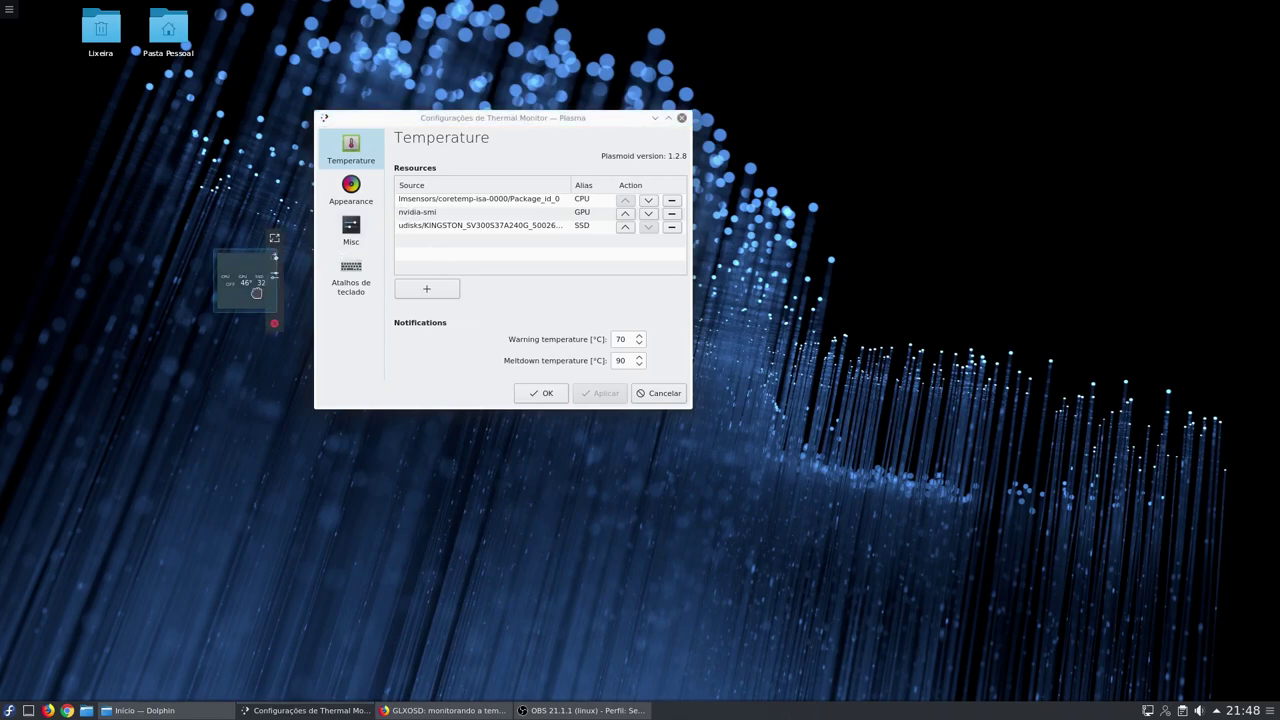
drag(274, 233, 338, 245)
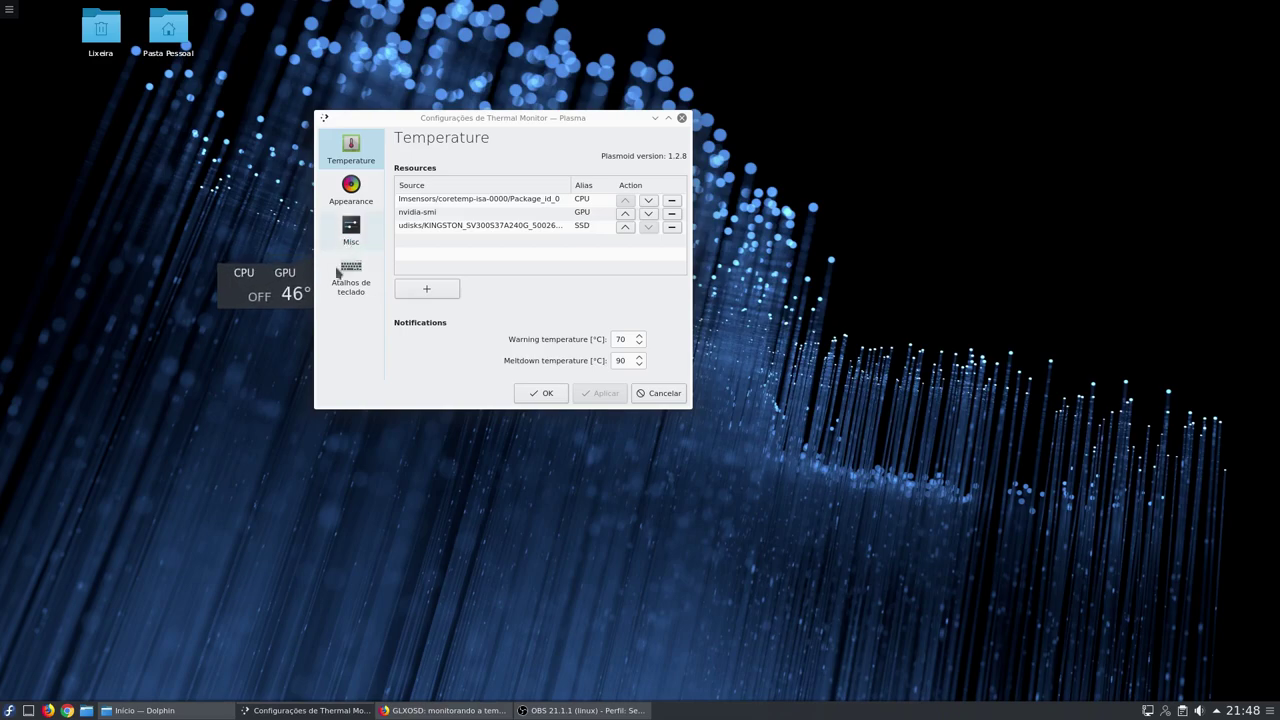
drag(430, 120, 687, 195)
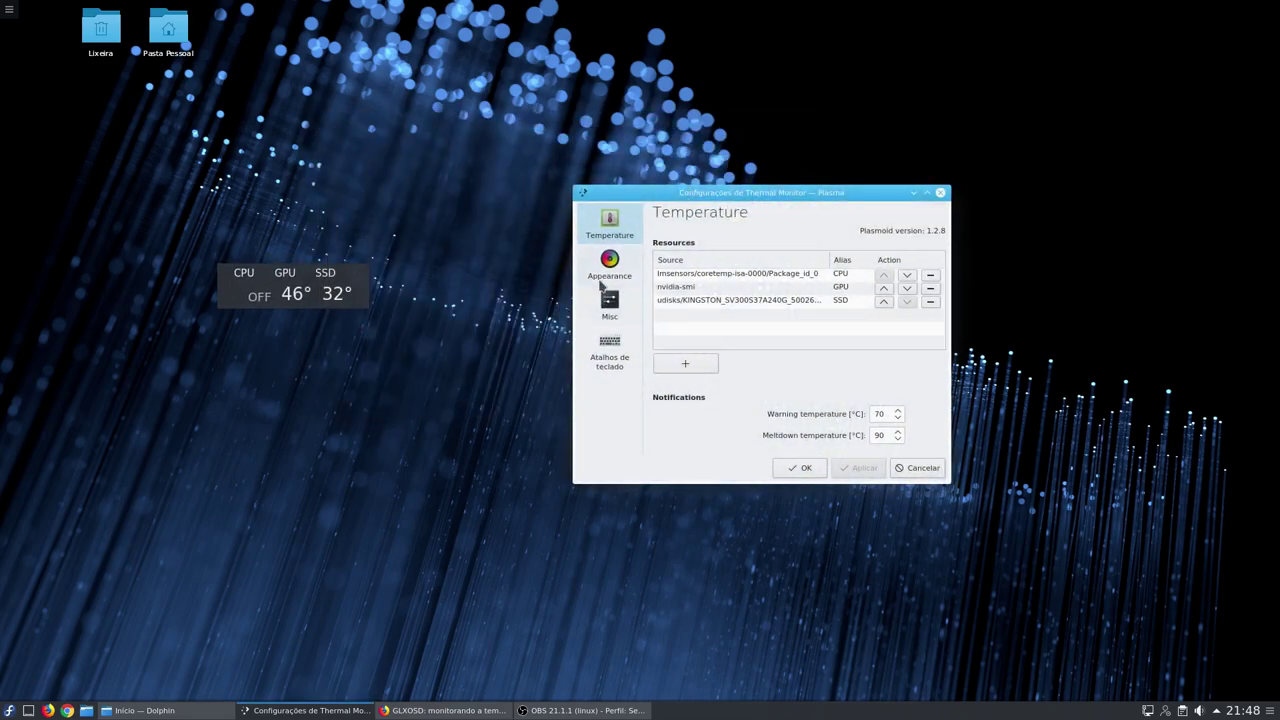
Increase the temperature right margin in the Thermal Monitor's appearance settings and apply it.
click(606, 277)
click(812, 287)
click(855, 468)
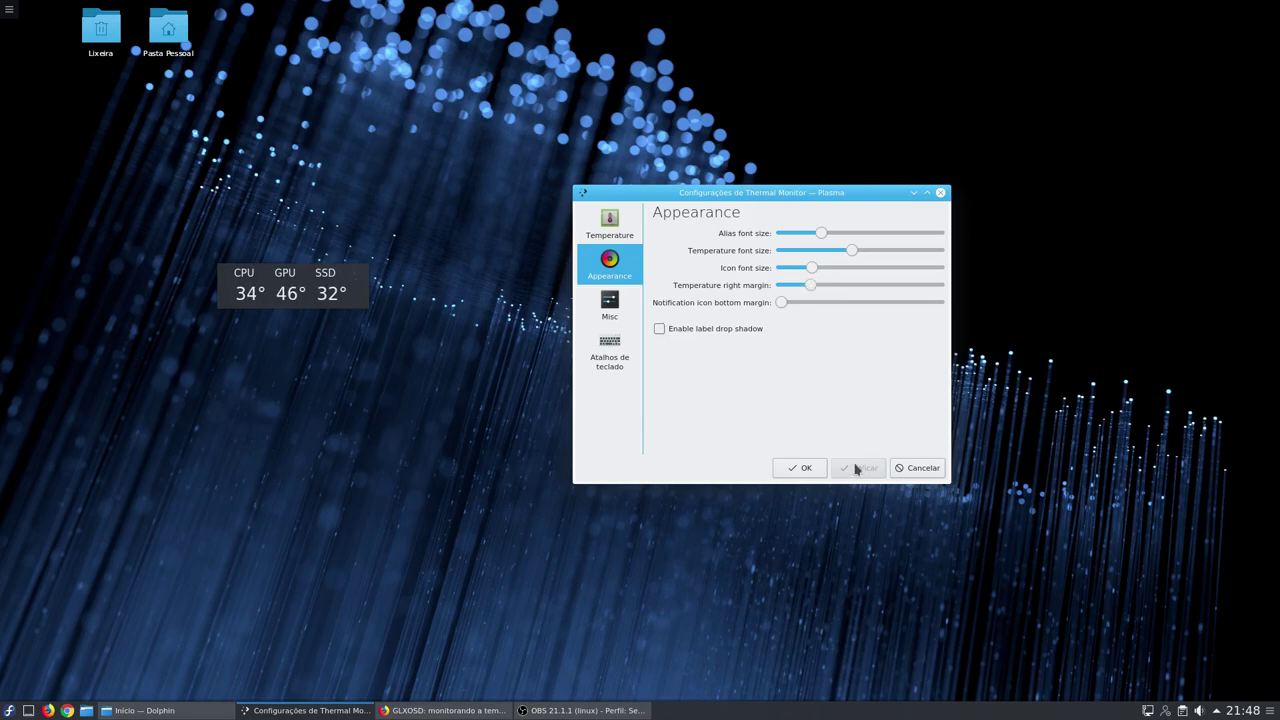
click(830, 287)
click(849, 470)
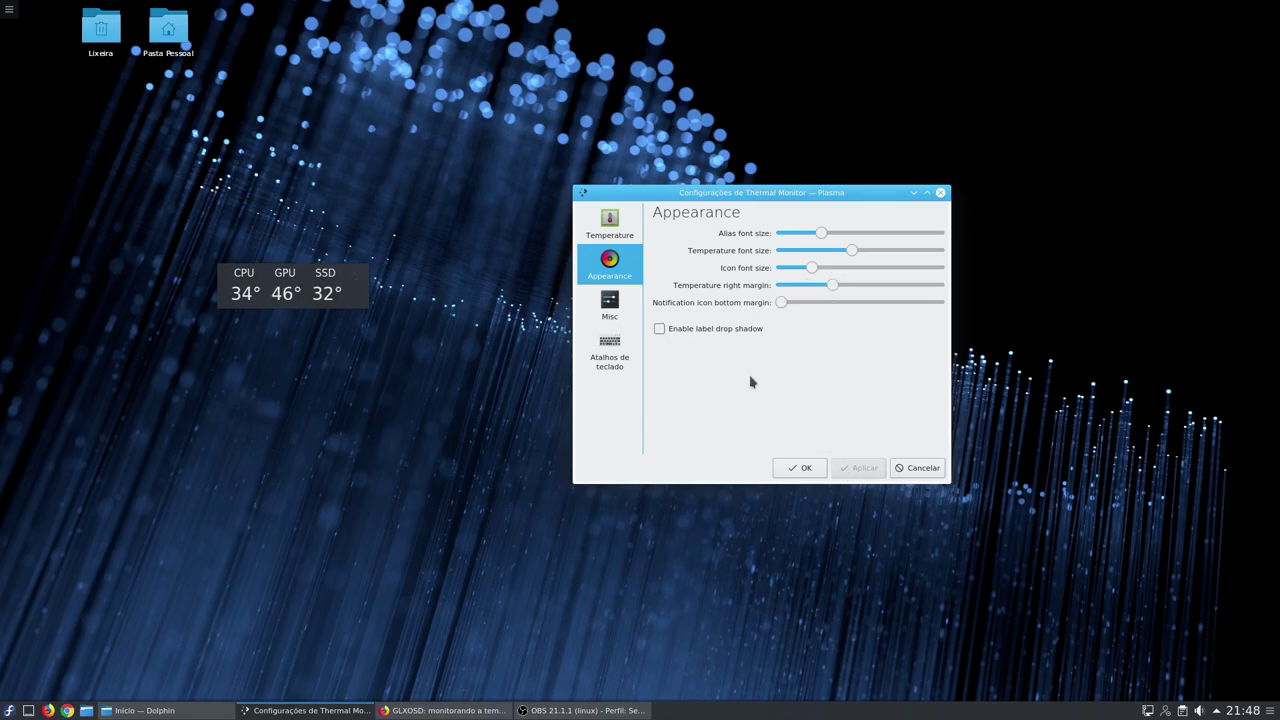
Shrink the Thermal Monitor widget, accept its settings, and move it into the panel beside the notification area.
click(365, 291)
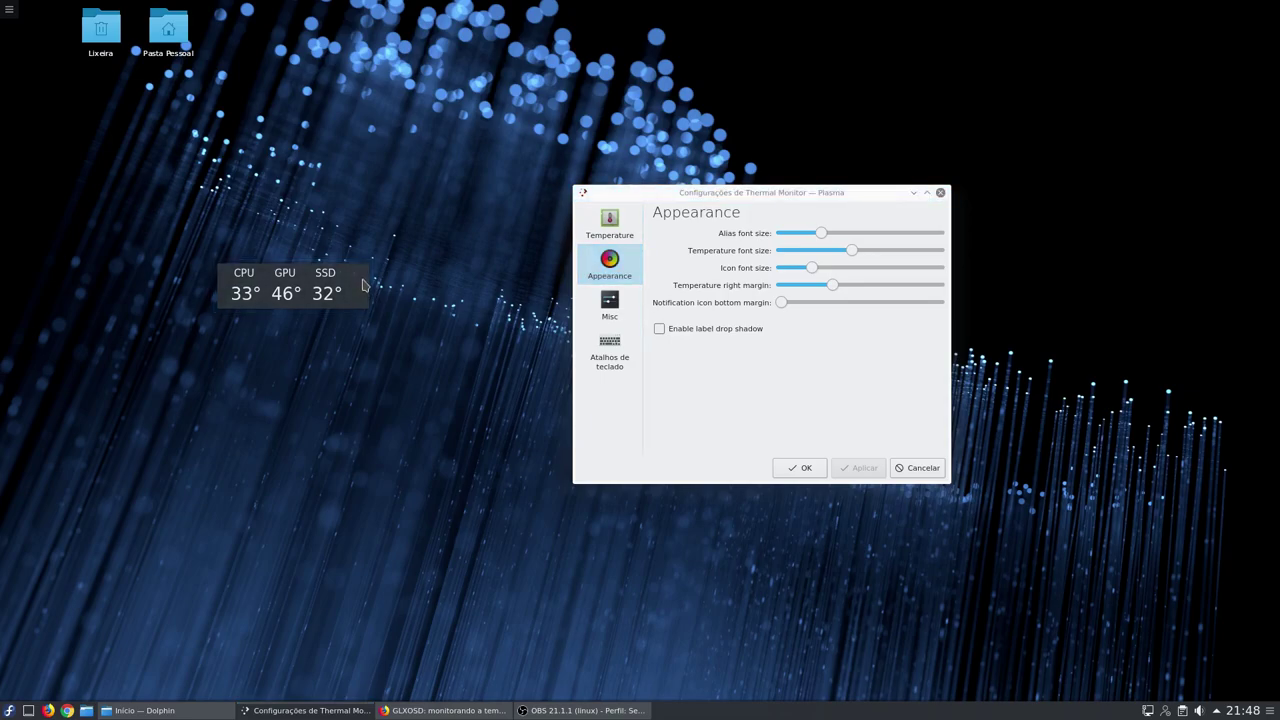
mouse_move(361, 285)
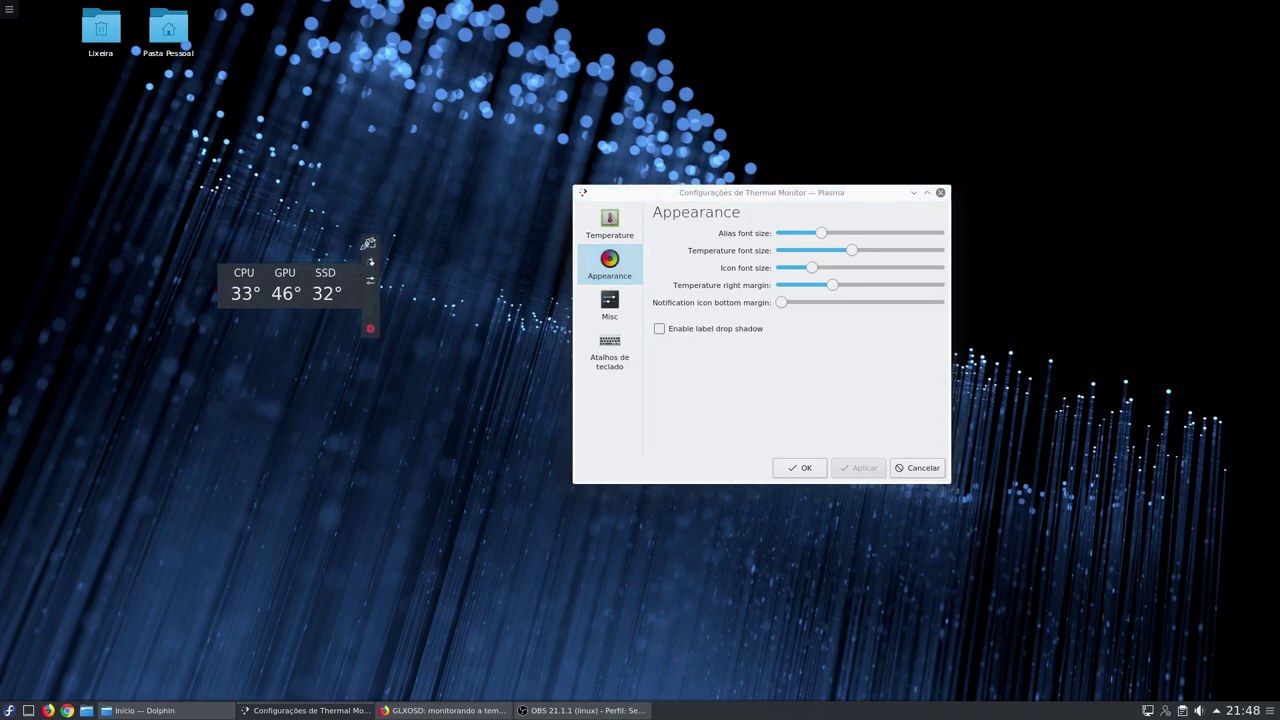
drag(368, 243, 314, 271)
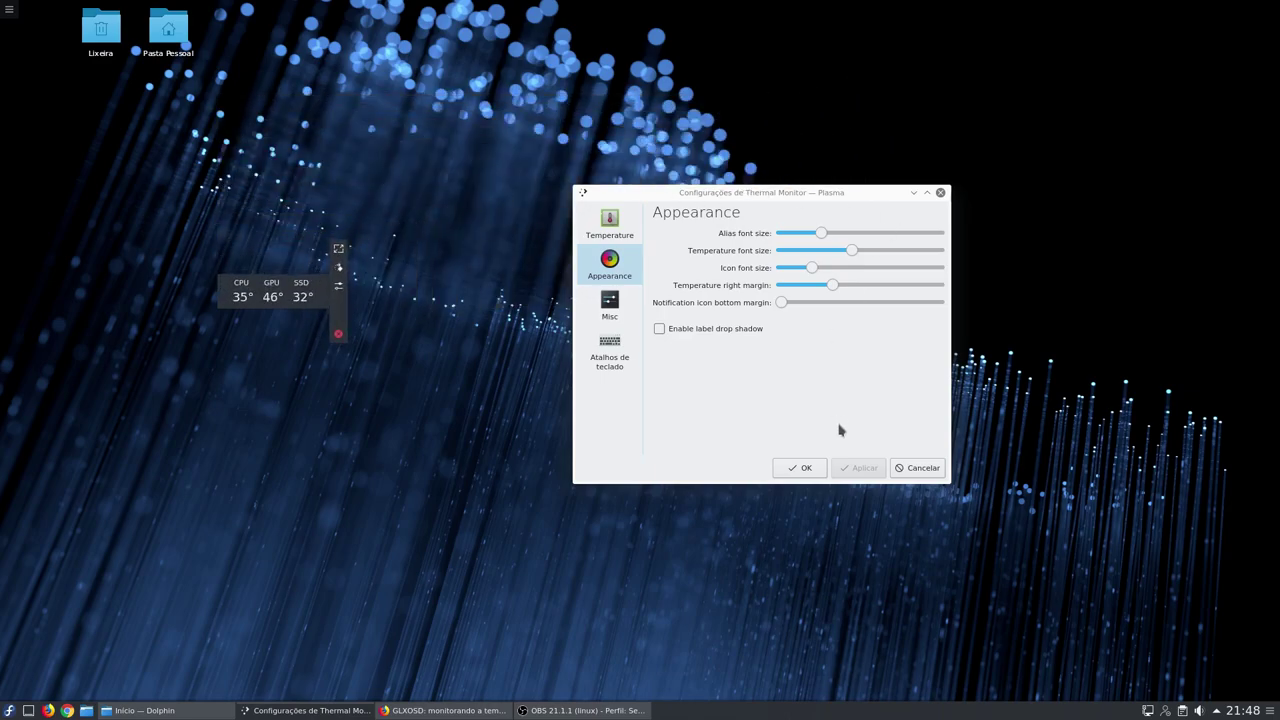
click(805, 474)
drag(338, 249, 1085, 712)
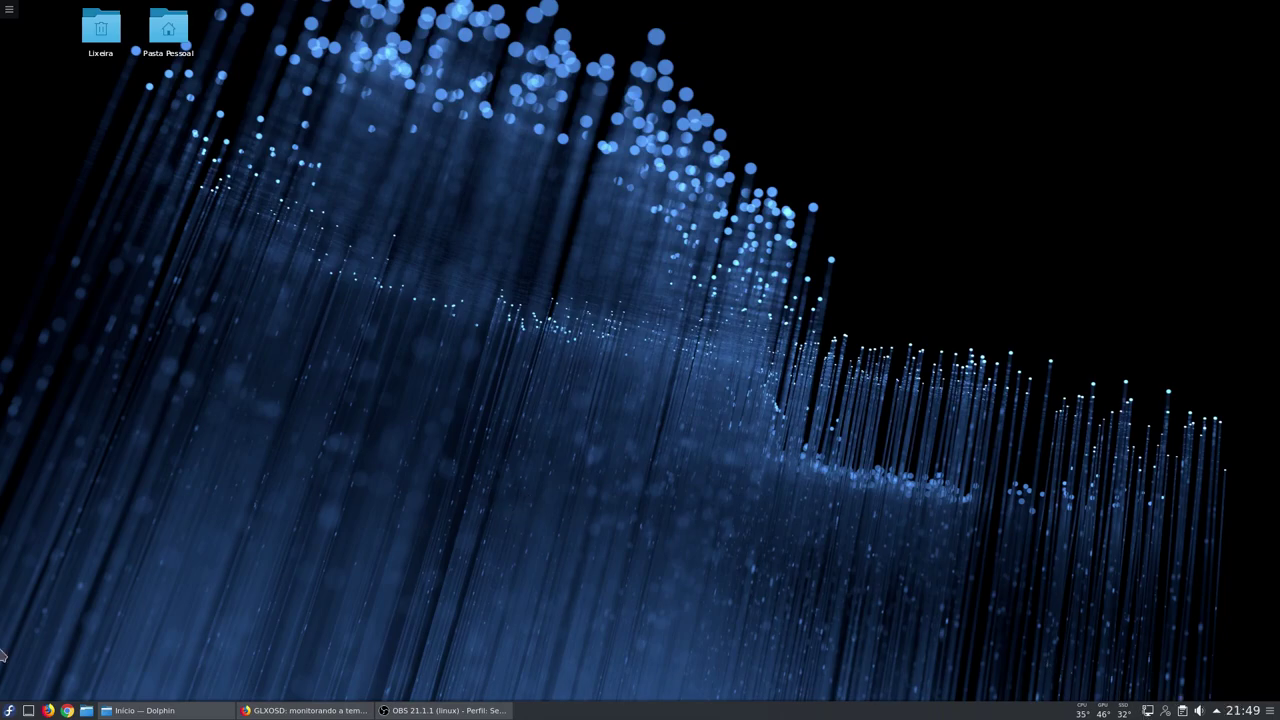
Search the application launcher for "tele", start Telegram and minimize its window.
click(10, 710)
text(tele)
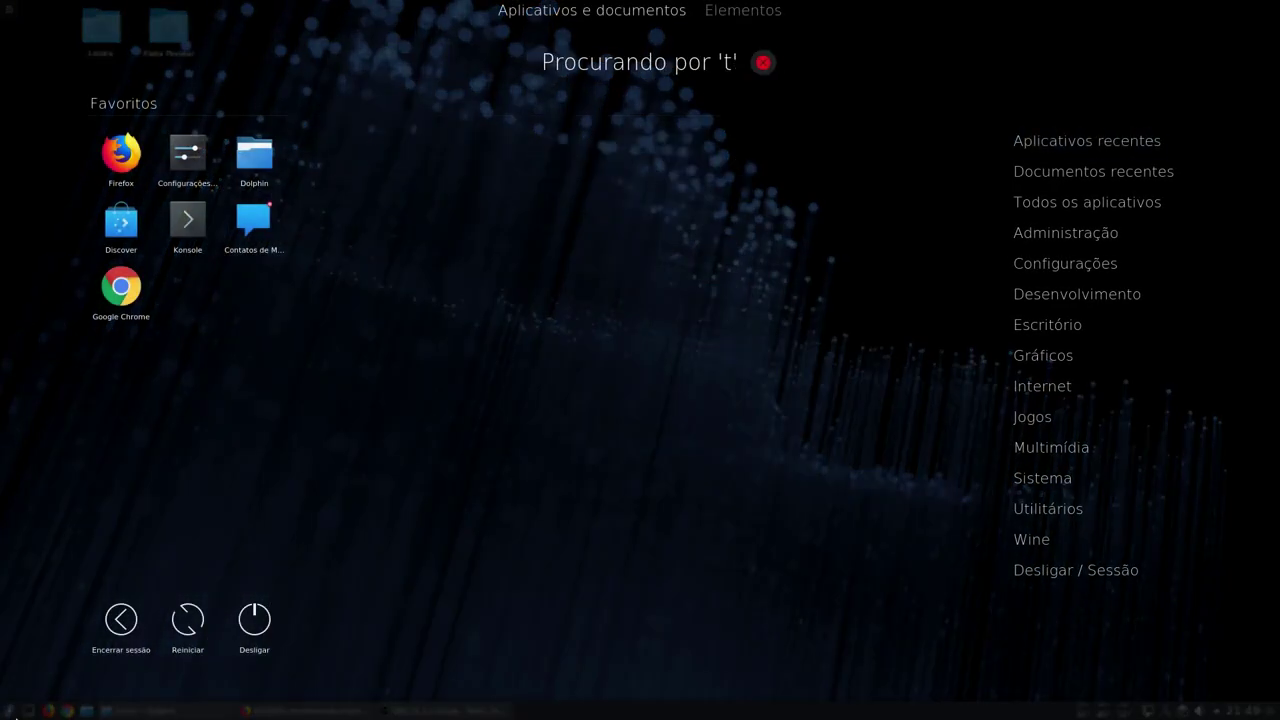
click(376, 186)
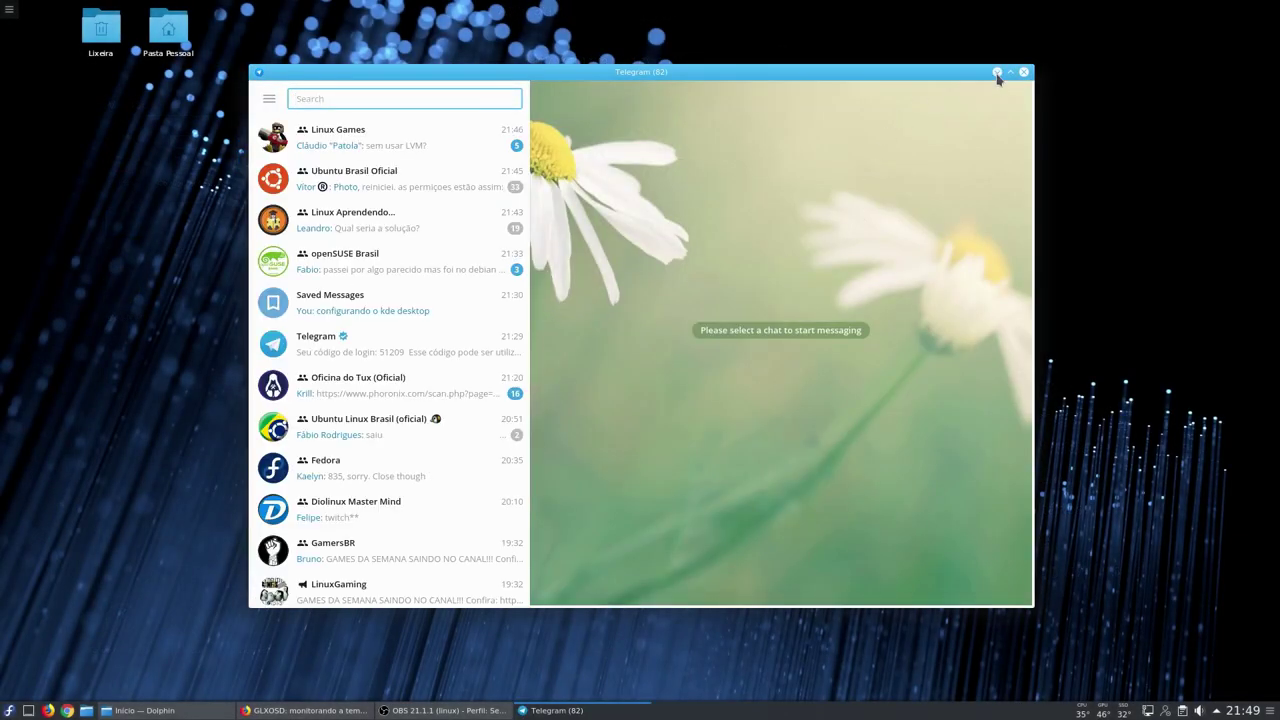
click(996, 71)
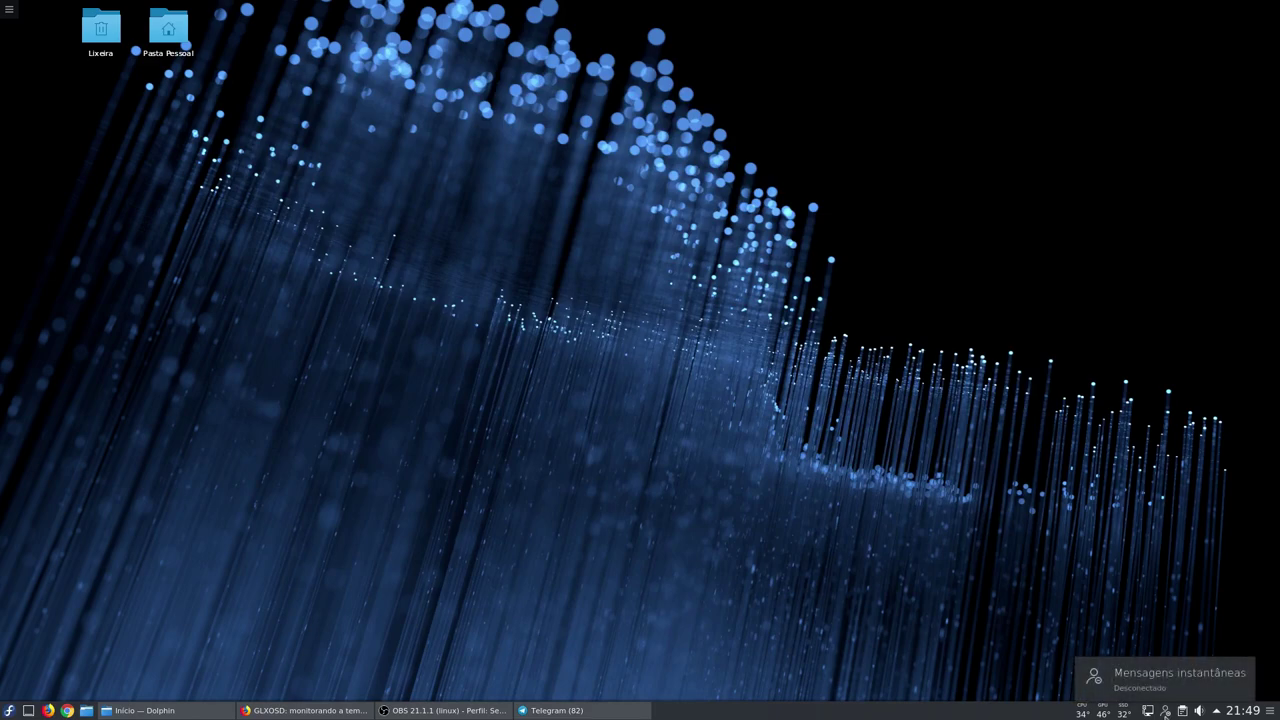
In the notification area settings, disable Atualização de aplicativos and Mensagens instantâneas, enable Previsão meteorológica, and apply.
click(1270, 710)
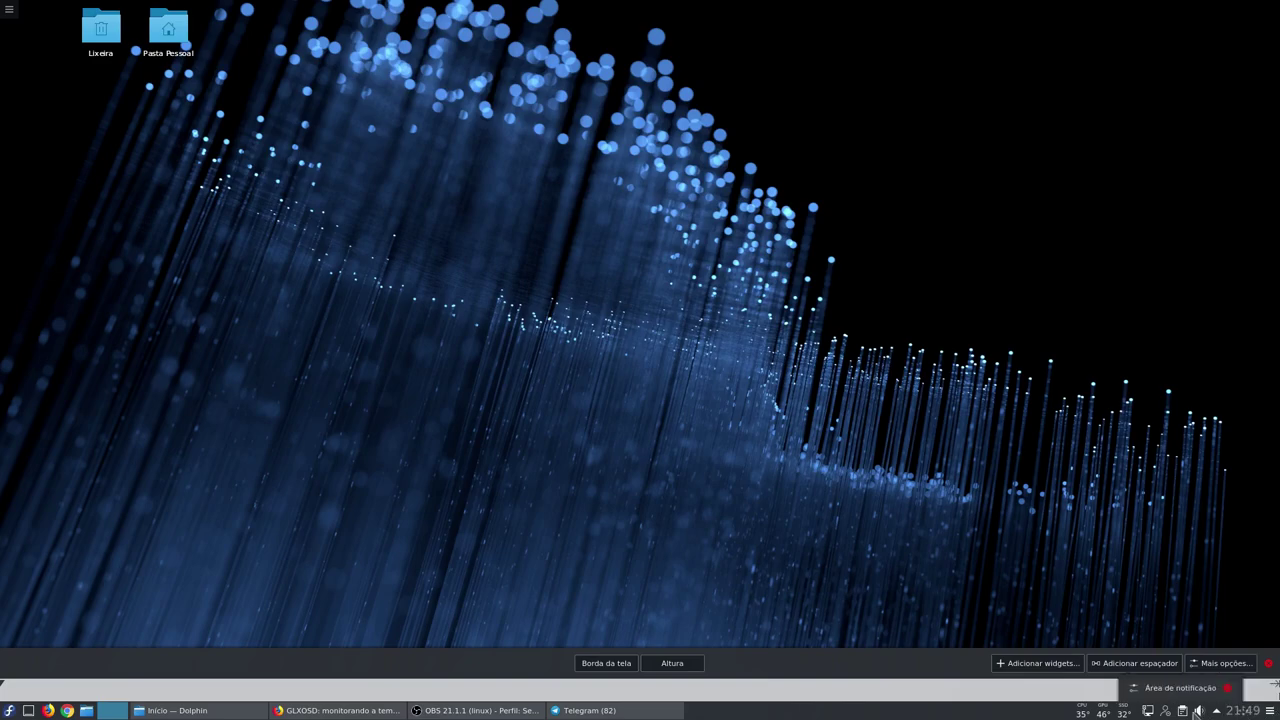
click(1136, 689)
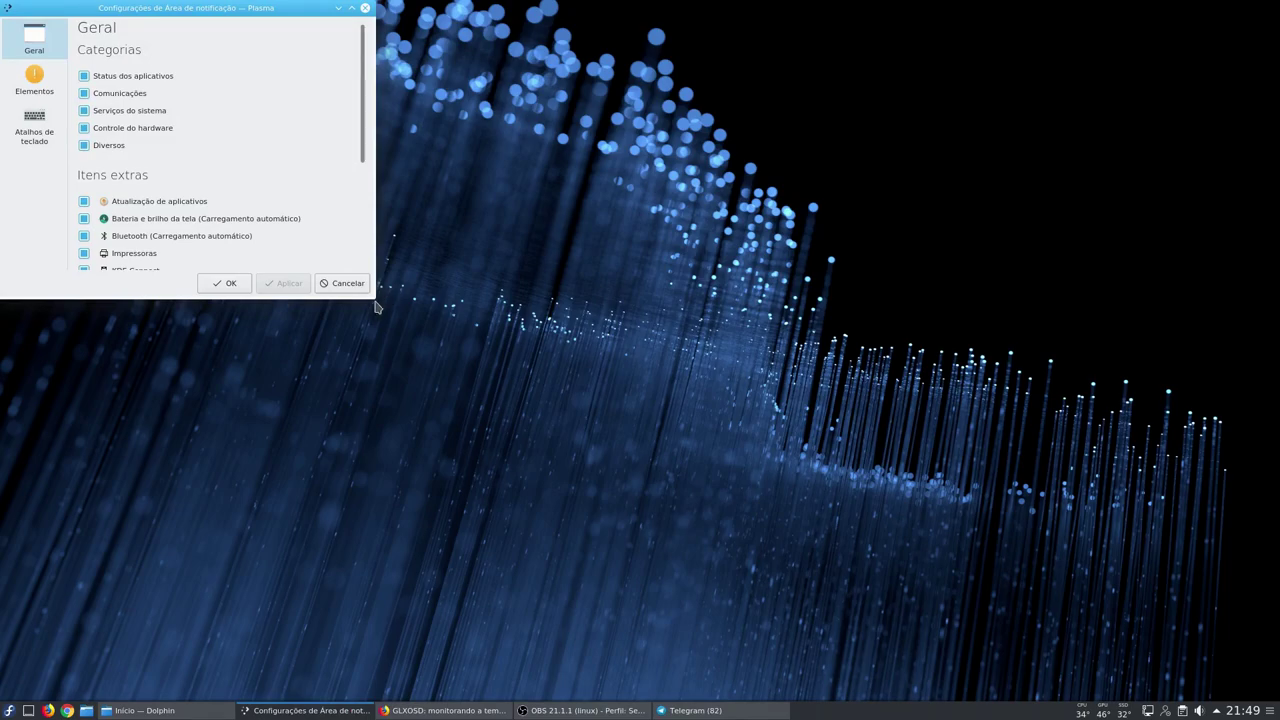
drag(378, 308, 443, 437)
click(84, 201)
click(84, 341)
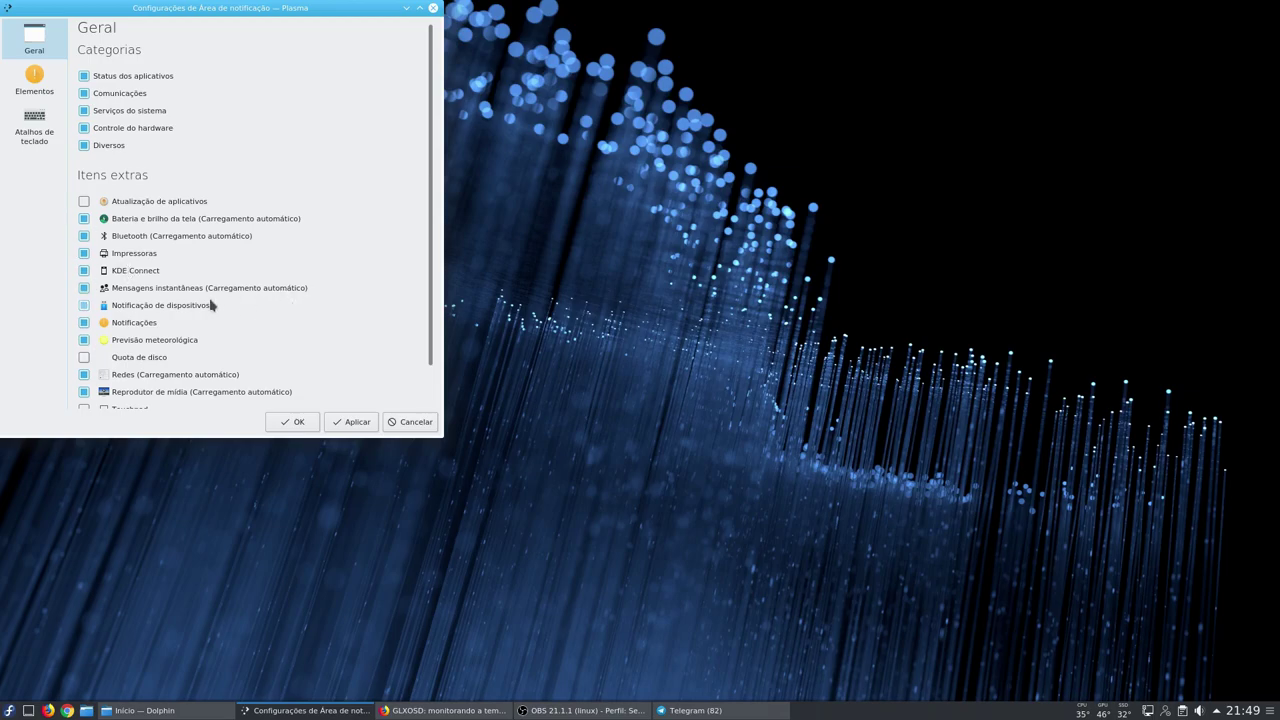
scroll(211, 305, down, 1)
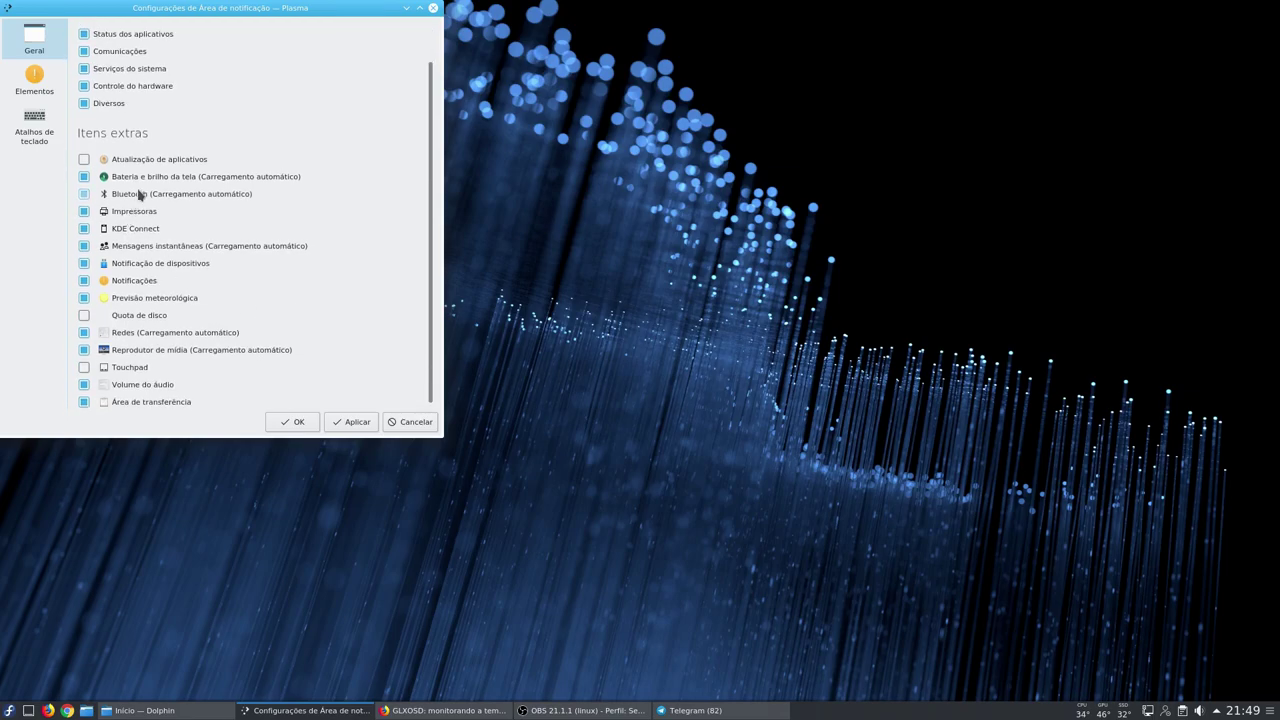
click(130, 248)
click(354, 424)
Set the visibility of the notification area elements obs, TelegramDesktop and Previsão meteorológica to Mostrar, and accept the settings.
click(40, 90)
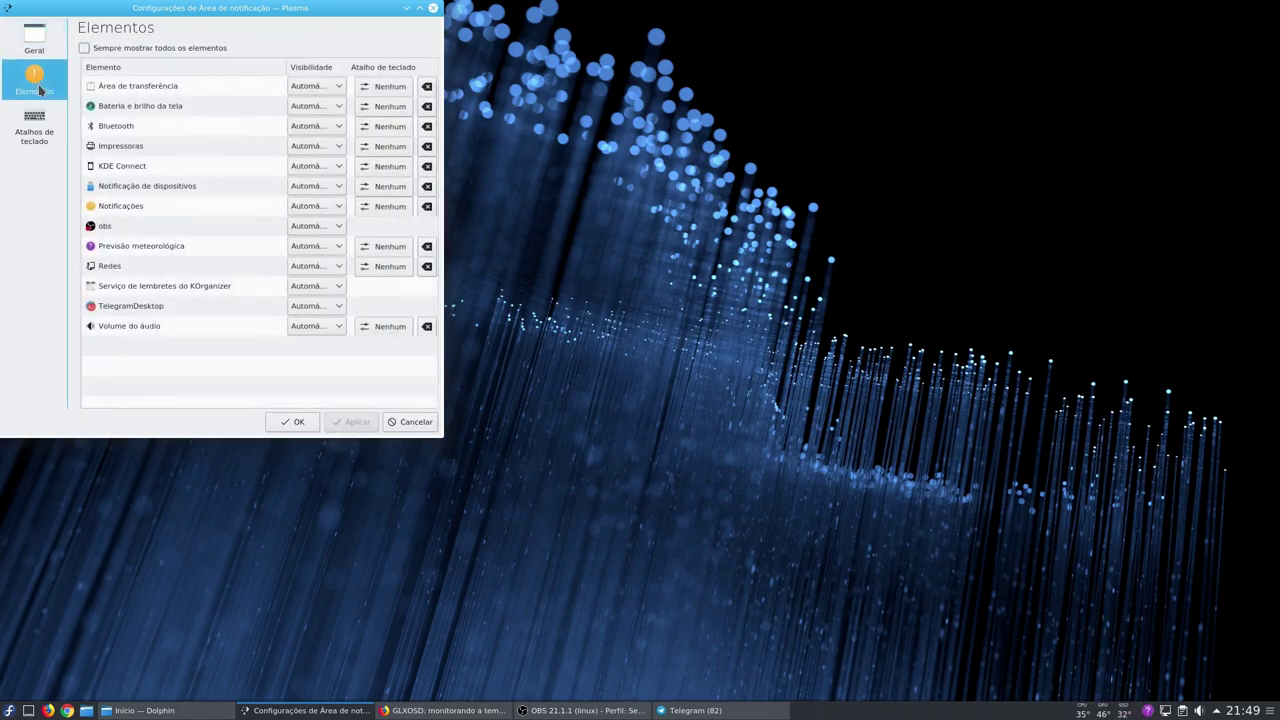
click(316, 232)
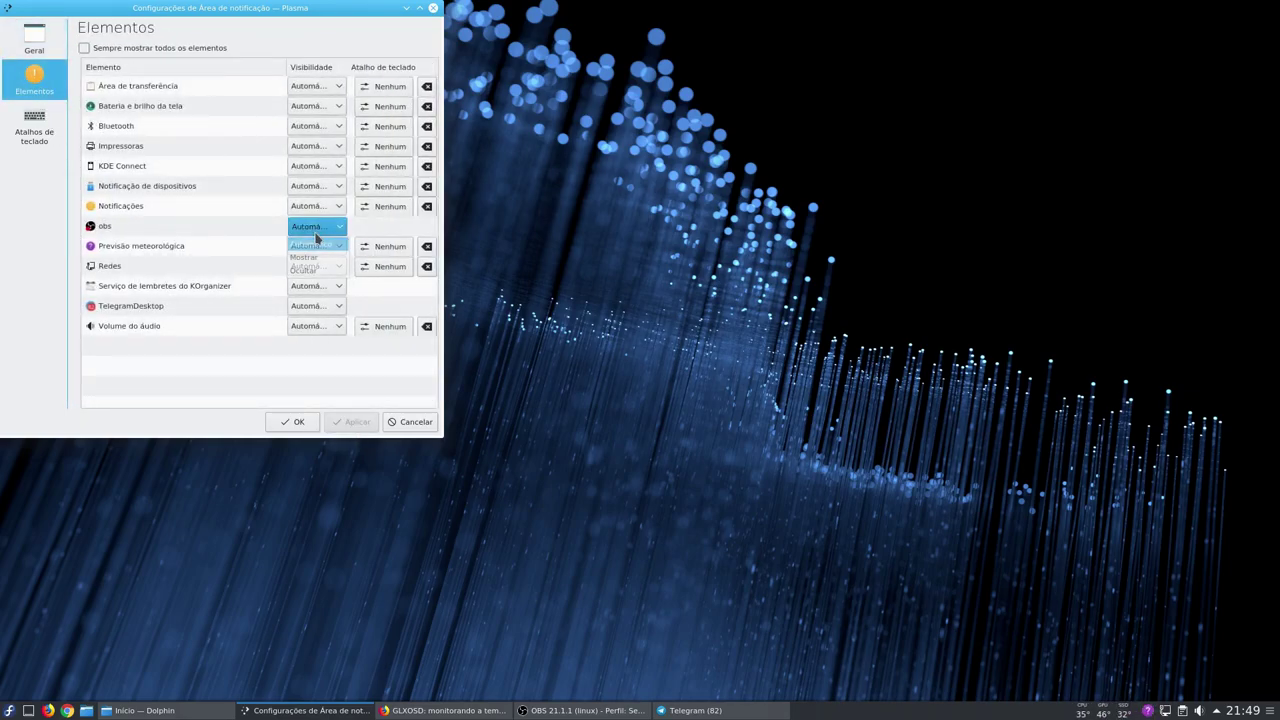
click(319, 258)
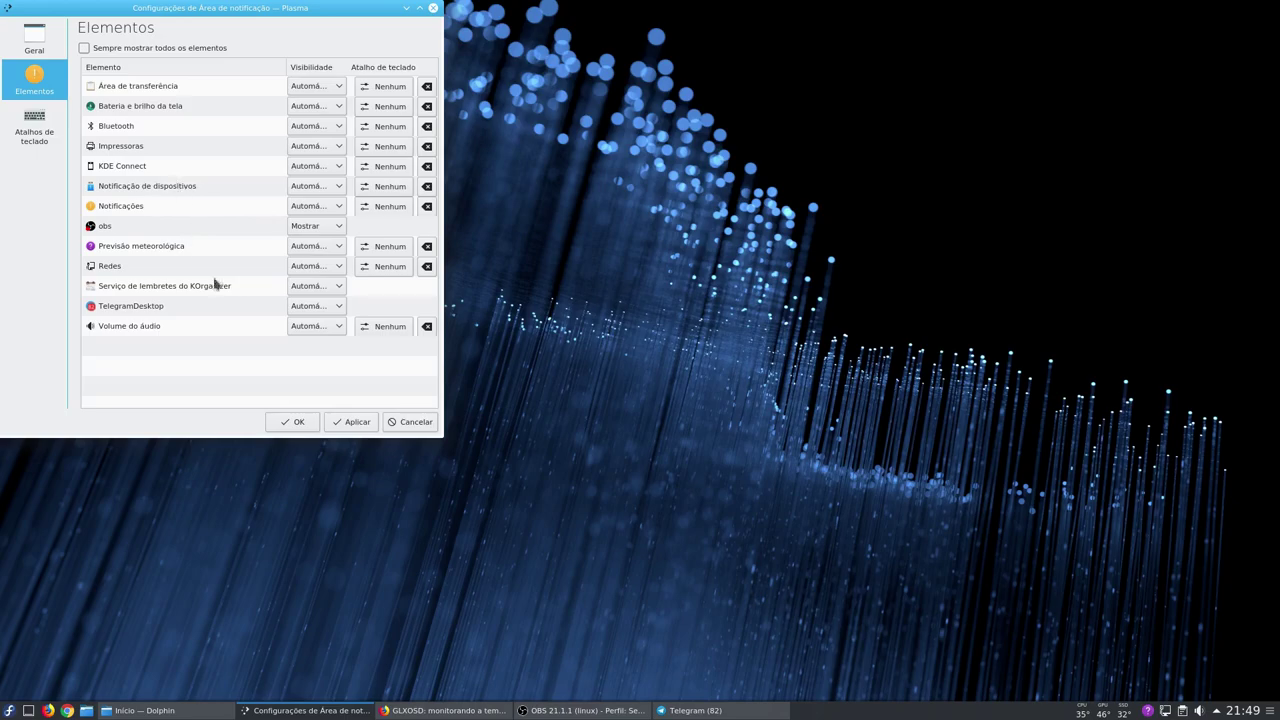
click(310, 313)
click(320, 326)
click(333, 252)
click(326, 274)
click(352, 421)
click(310, 423)
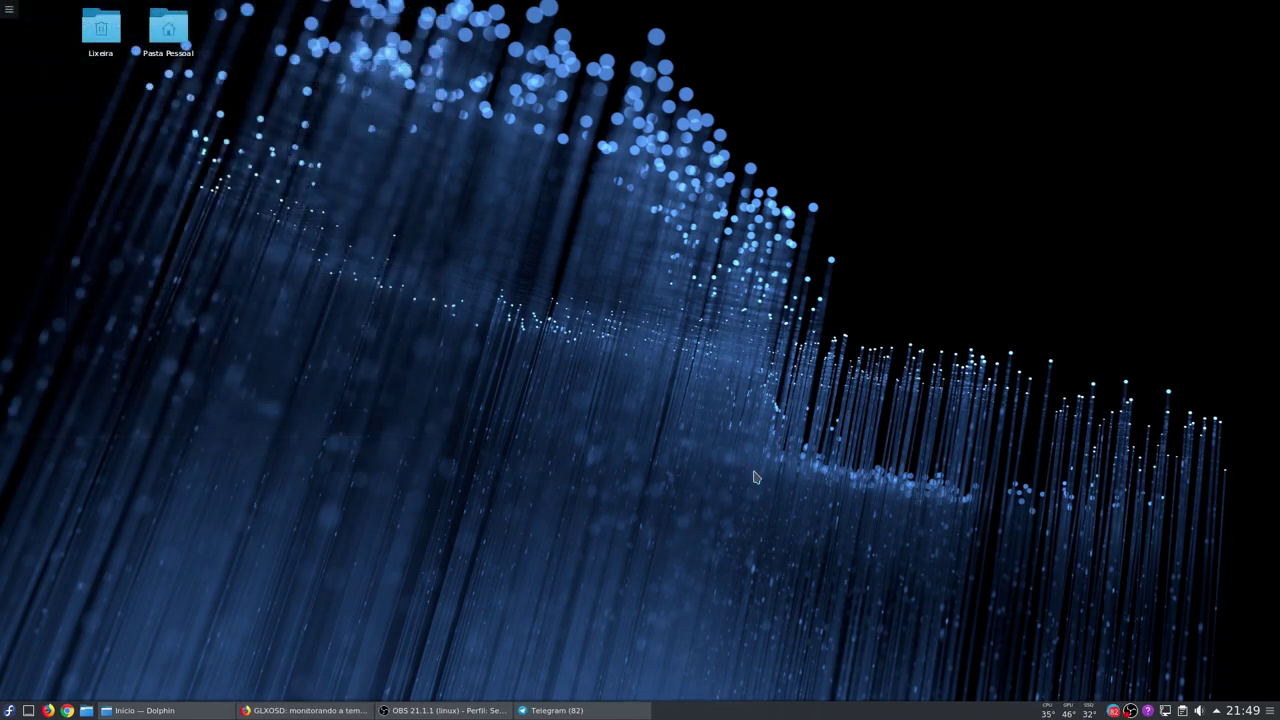
Set the weather station from wetter.com to Belo Horizonte, Estado de Minas Gerais, BR, searching for "brazil, minas gerais, belo horizonte".
click(1149, 711)
click(262, 66)
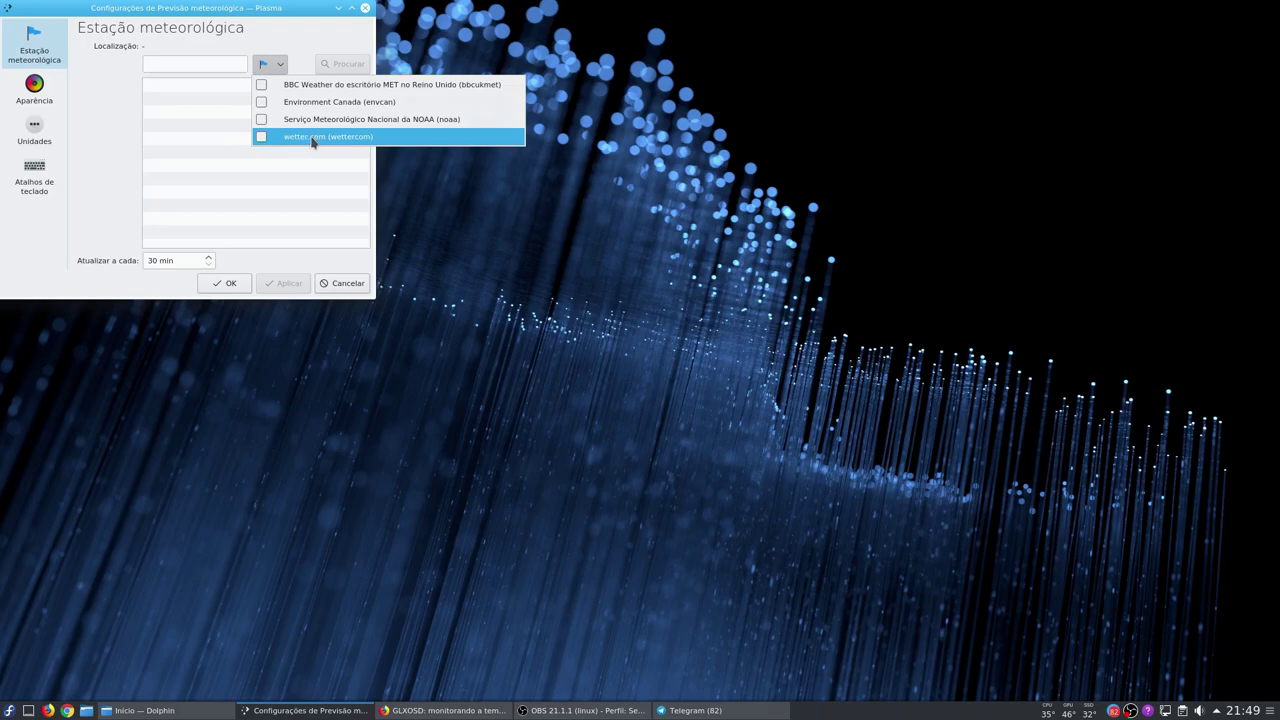
click(313, 141)
click(201, 66)
text(brazil, minas gerais)
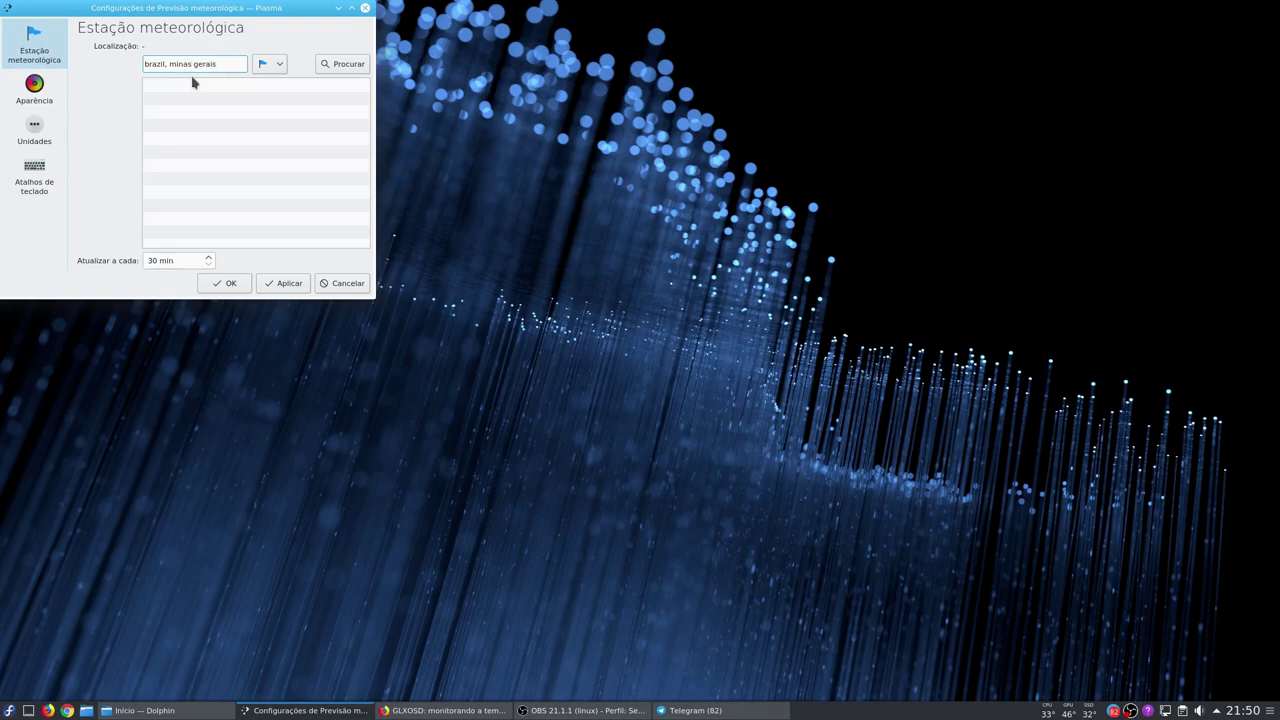
text(, belo horizonte)
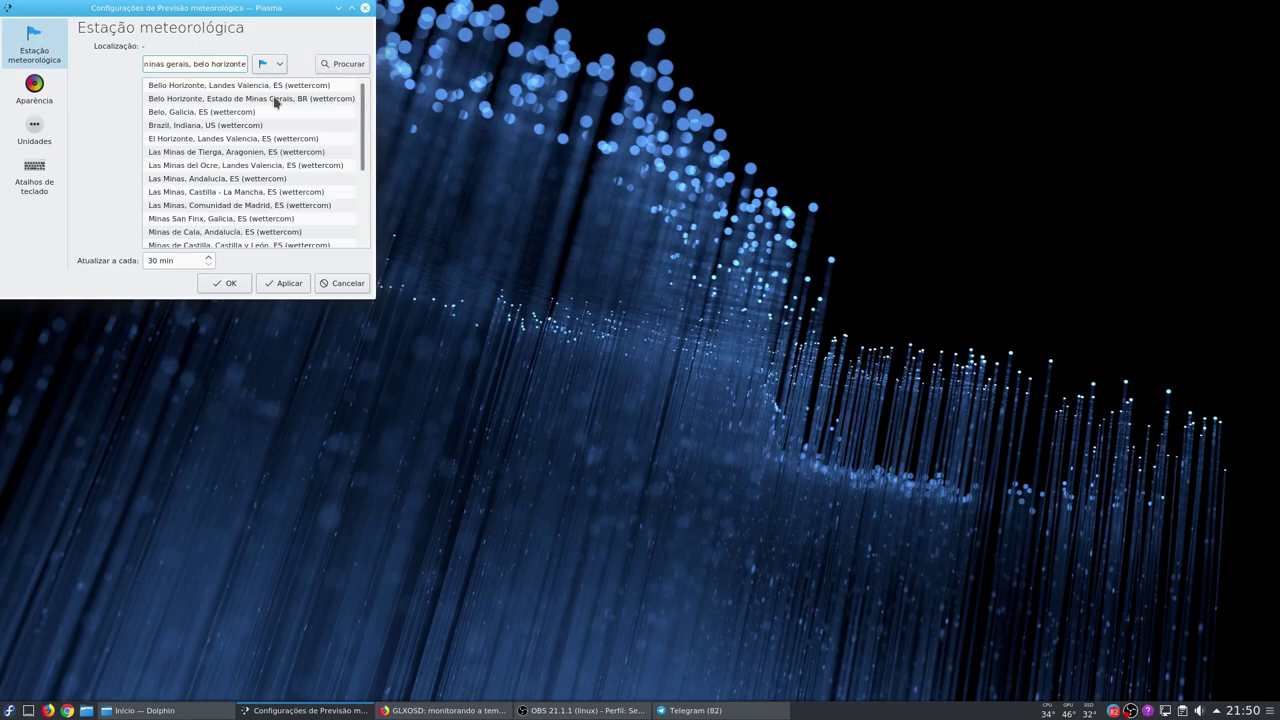
click(249, 100)
click(288, 282)
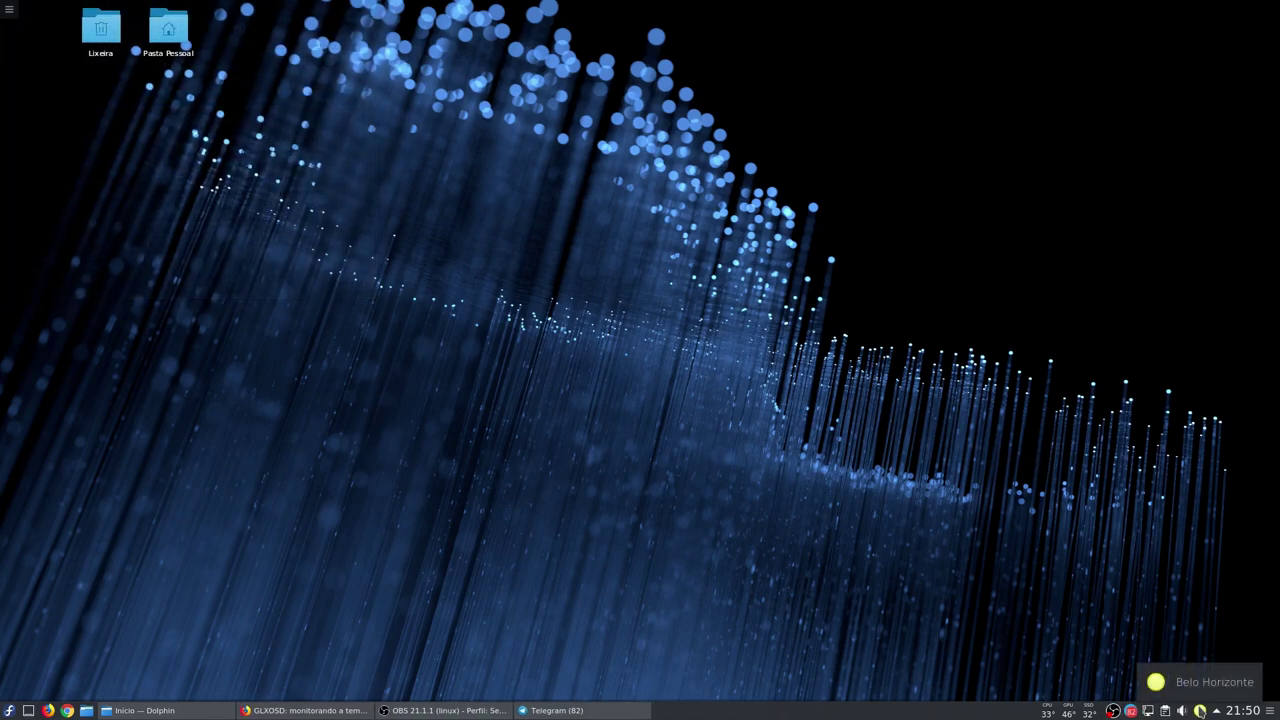
View the Belo Horizonte weather forecast and the hidden notification area items, closing each popup.
click(1200, 710)
click(910, 645)
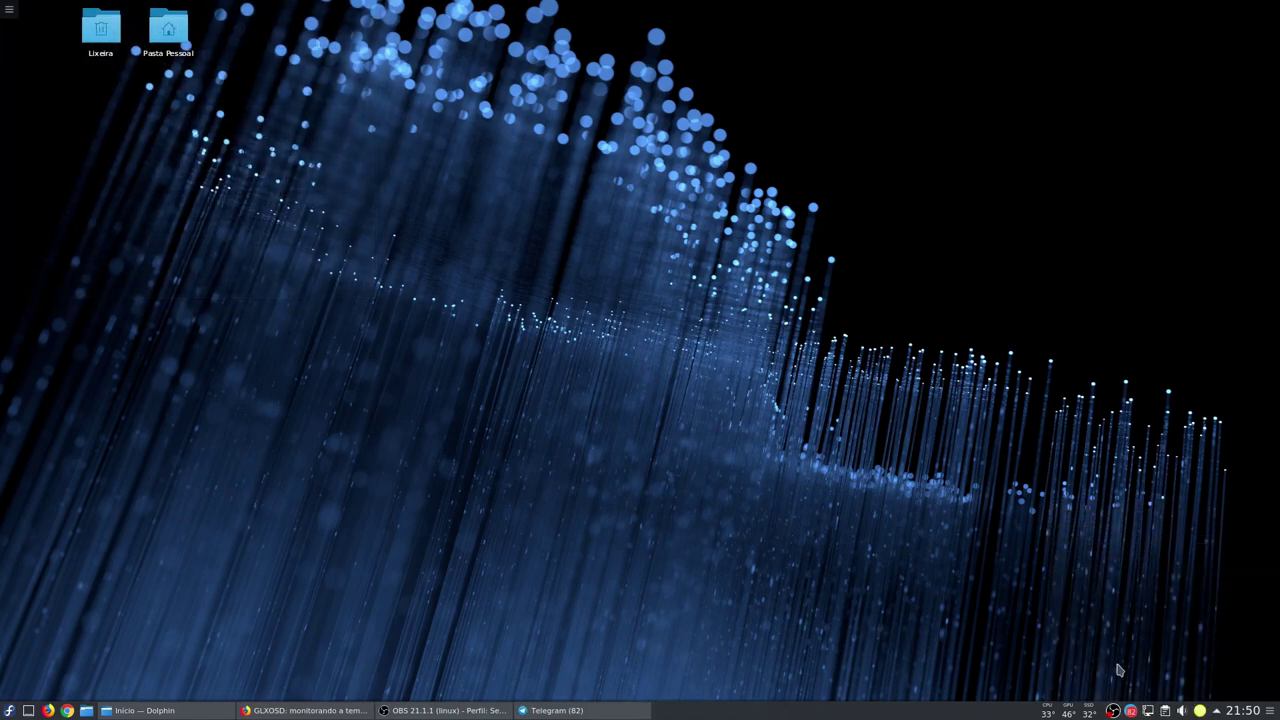
click(1200, 711)
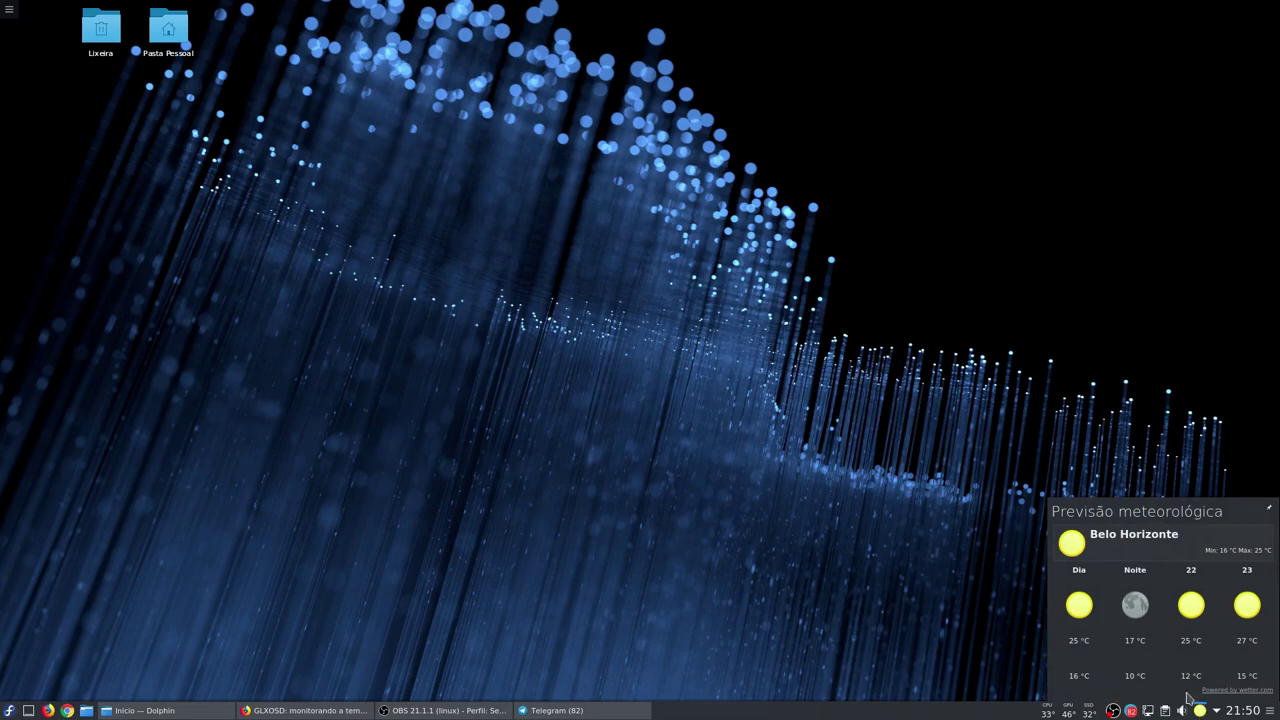
click(880, 512)
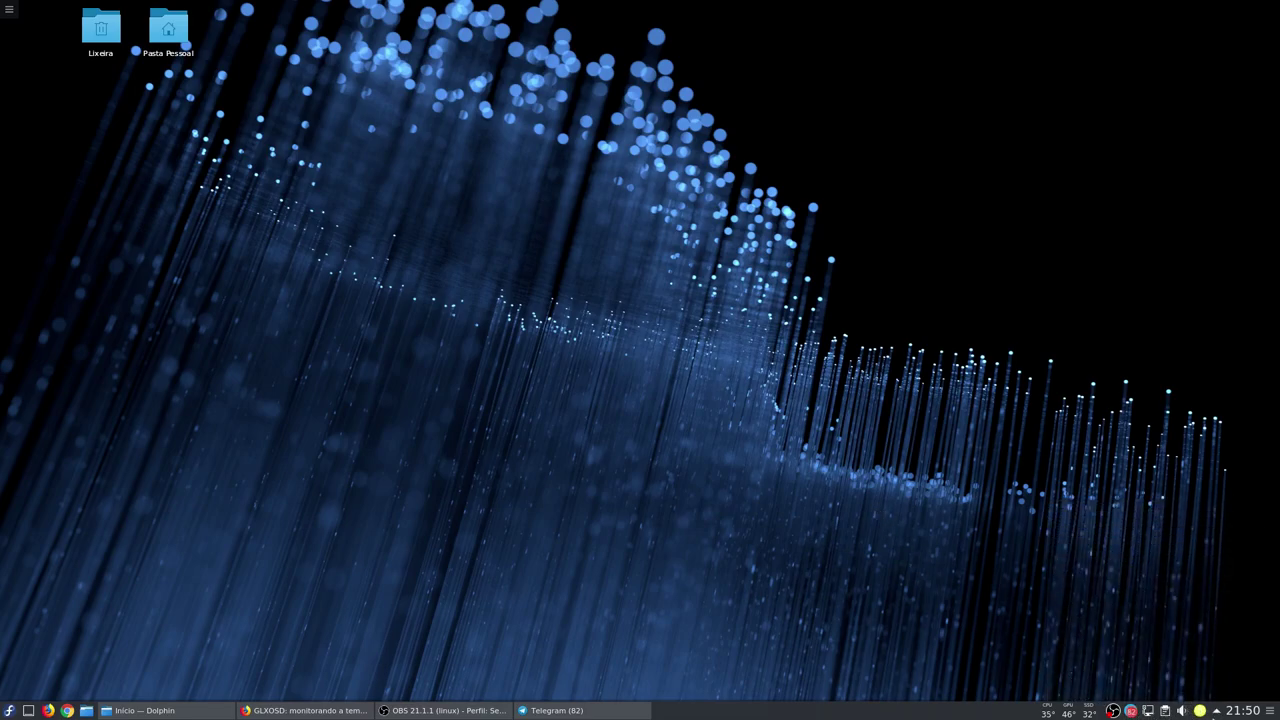
click(1218, 712)
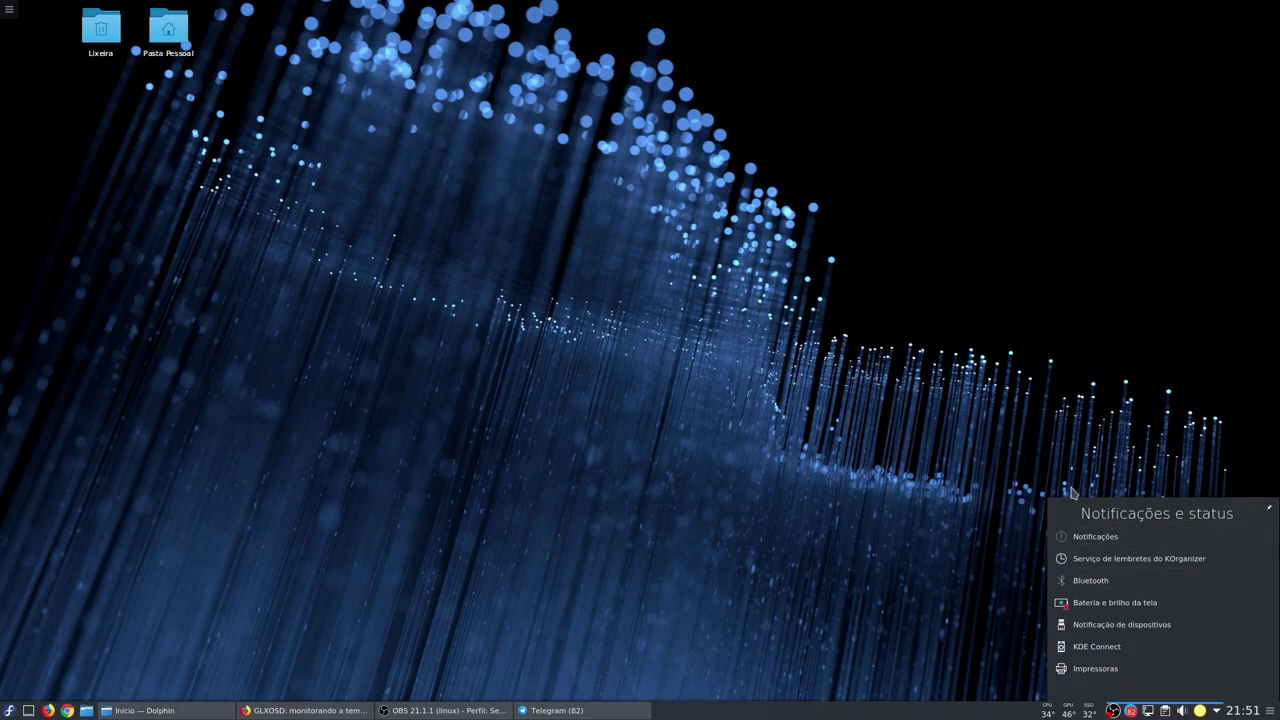
click(455, 302)
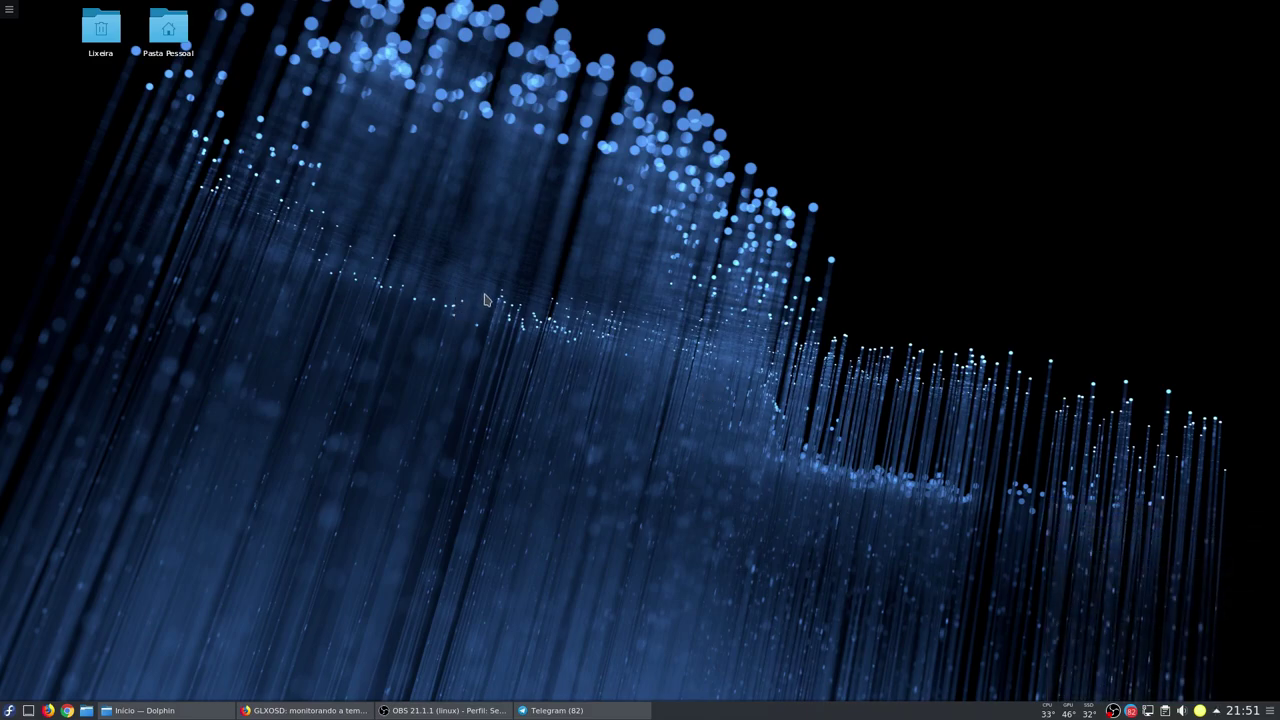
Move the Pasta Pessoal desktop icon to the trash.
drag(65, 87, 195, 17)
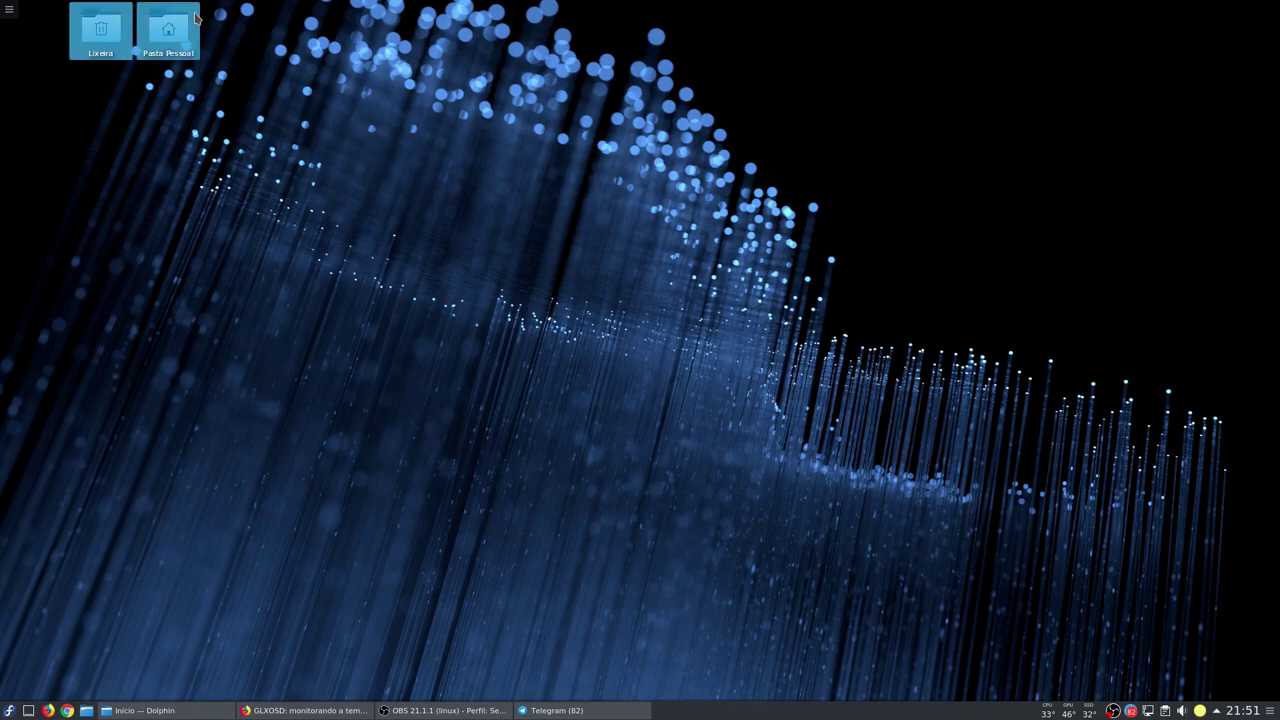
key(Delete)
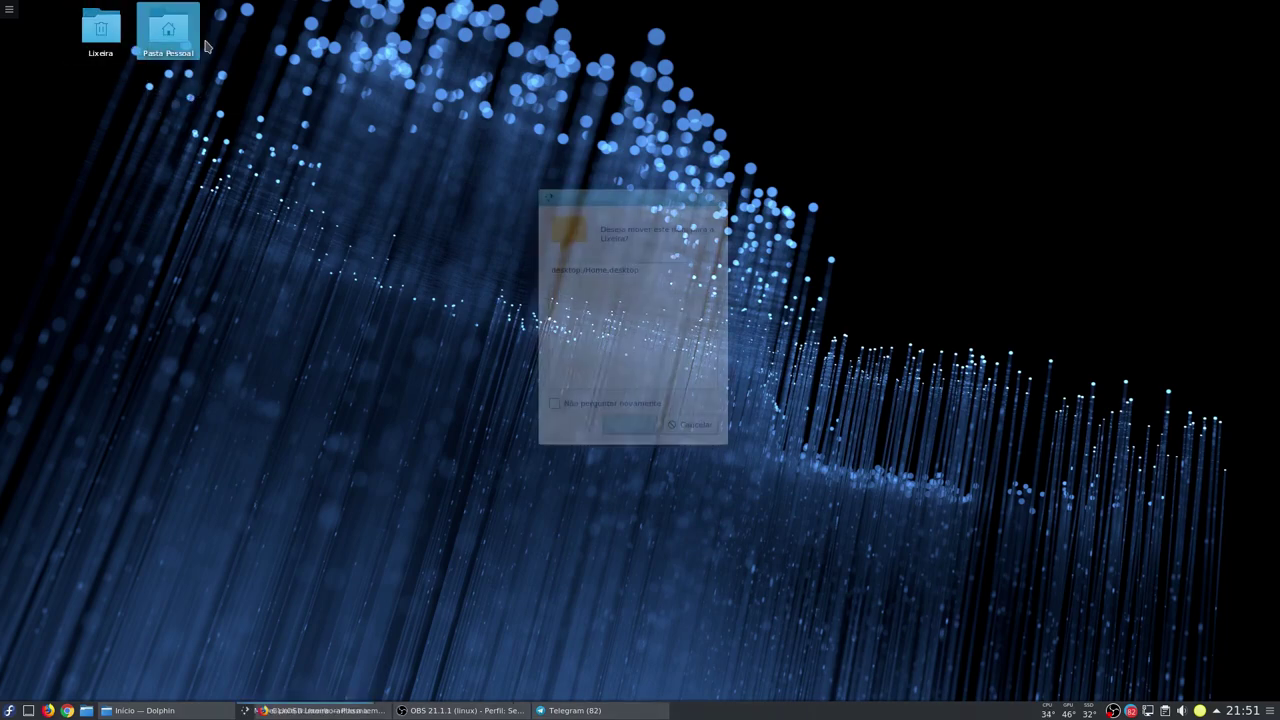
key(Return)
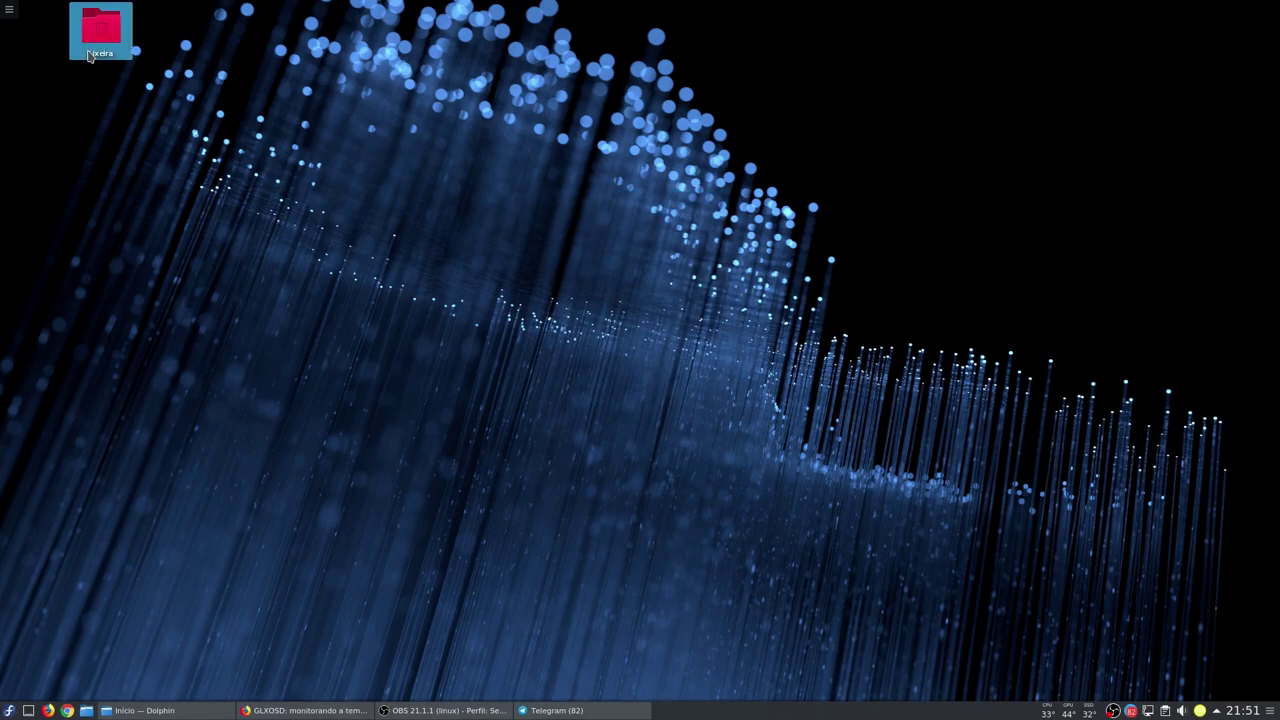
right_click(89, 56)
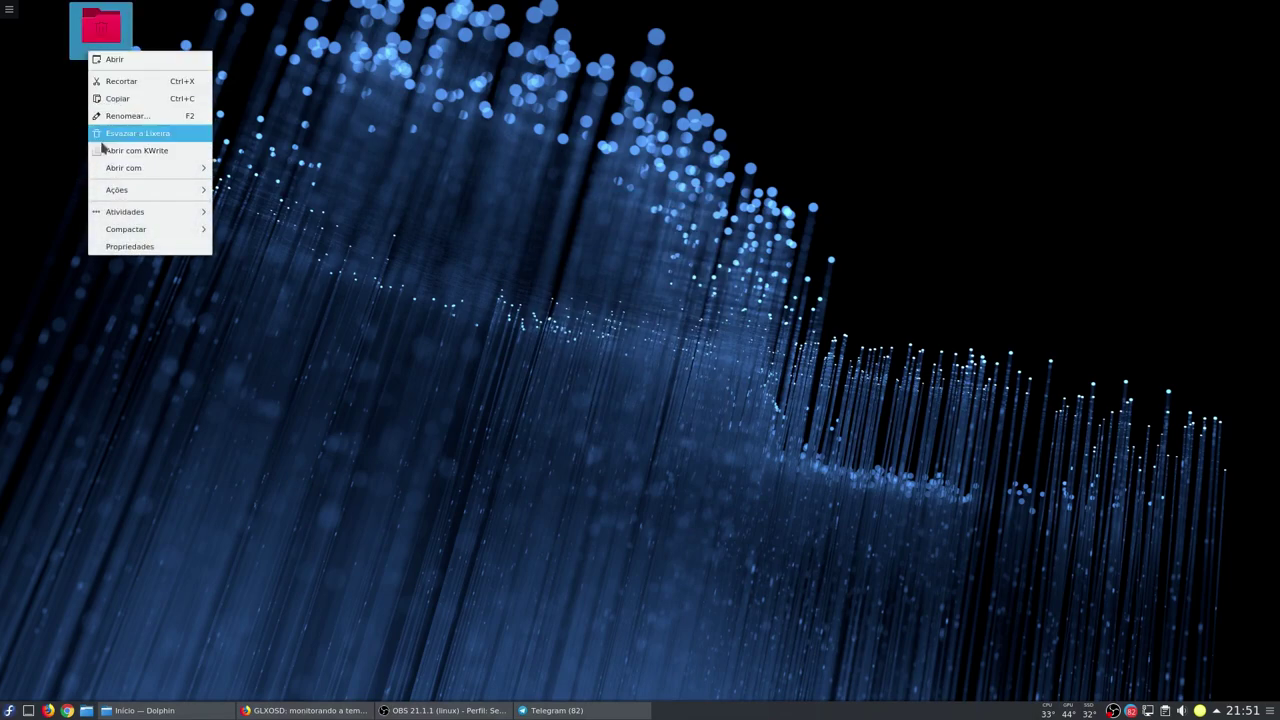
click(438, 164)
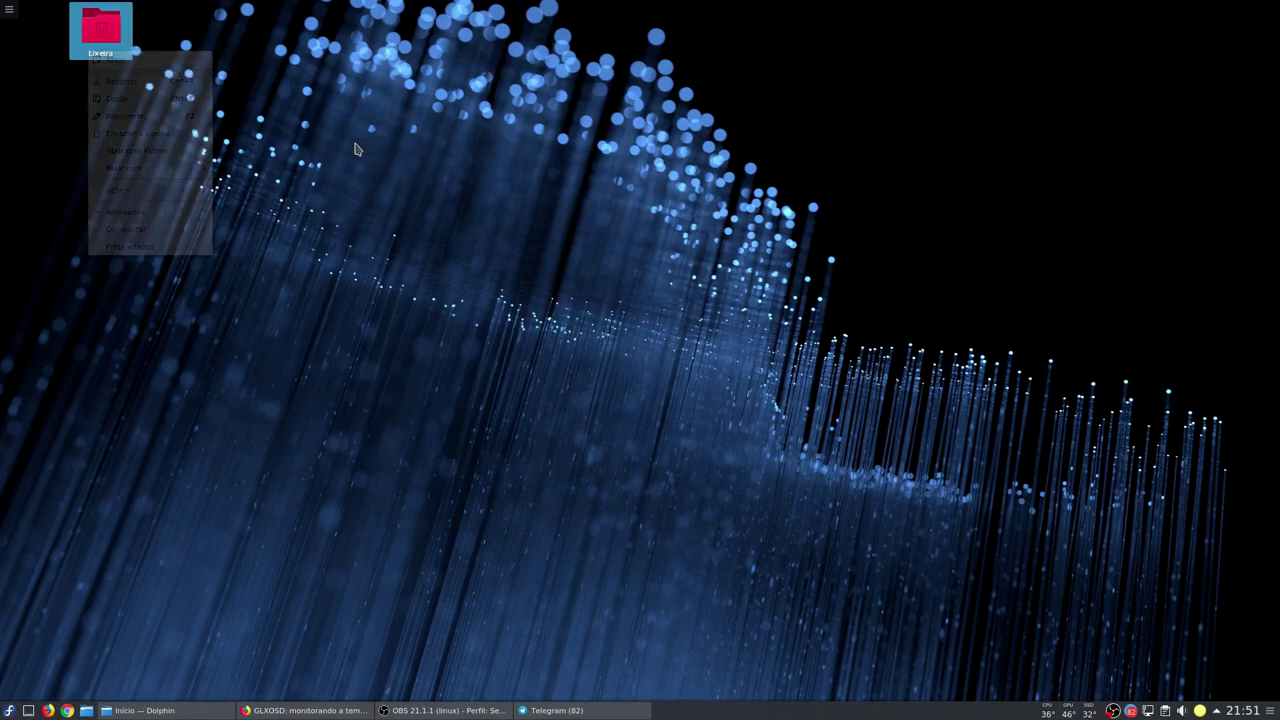
click(144, 151)
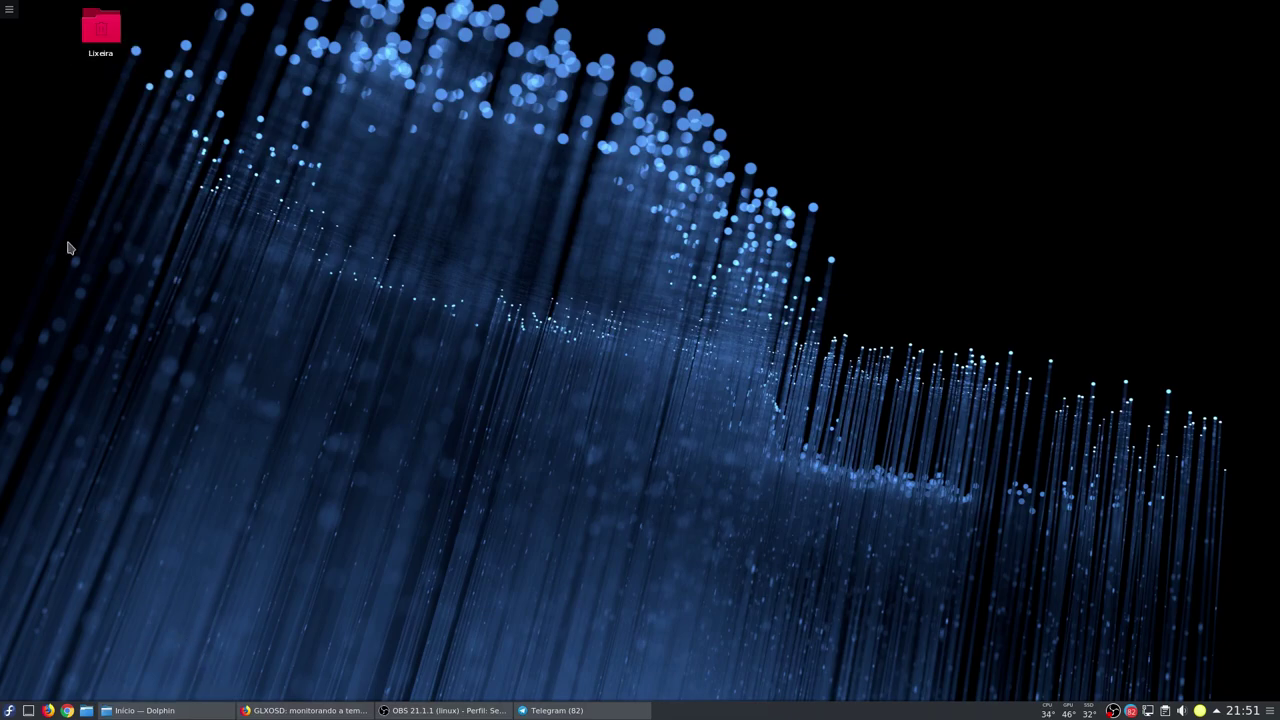
Permanently delete everything in the Área de trabalho folder with the file manager, and close the window.
click(106, 711)
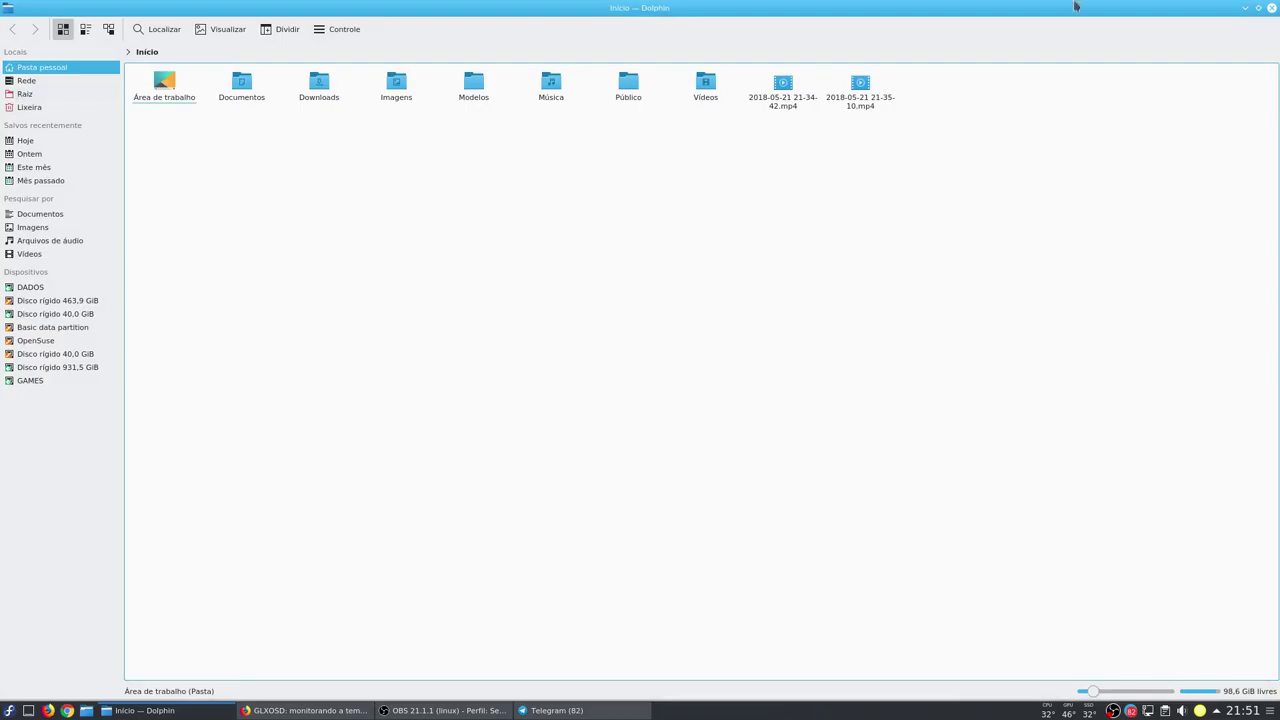
click(1271, 7)
click(87, 711)
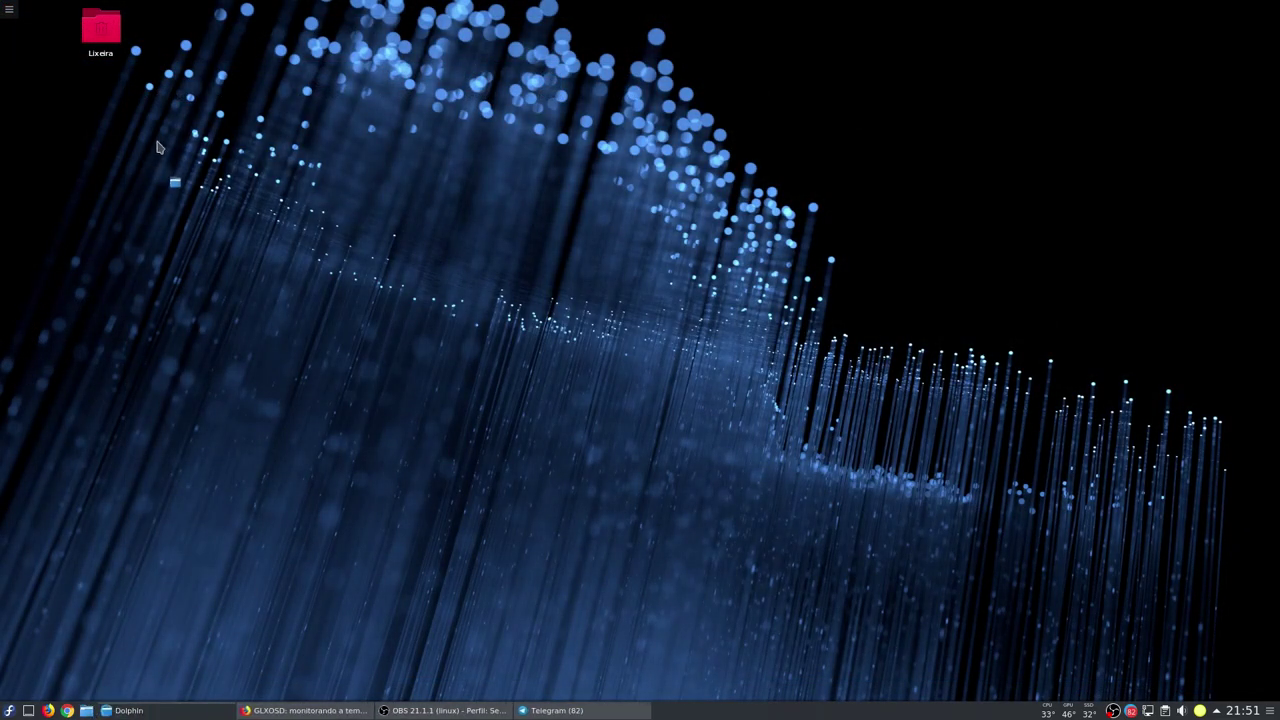
drag(160, 98, 231, 98)
key(shift+Delete)
key(Return)
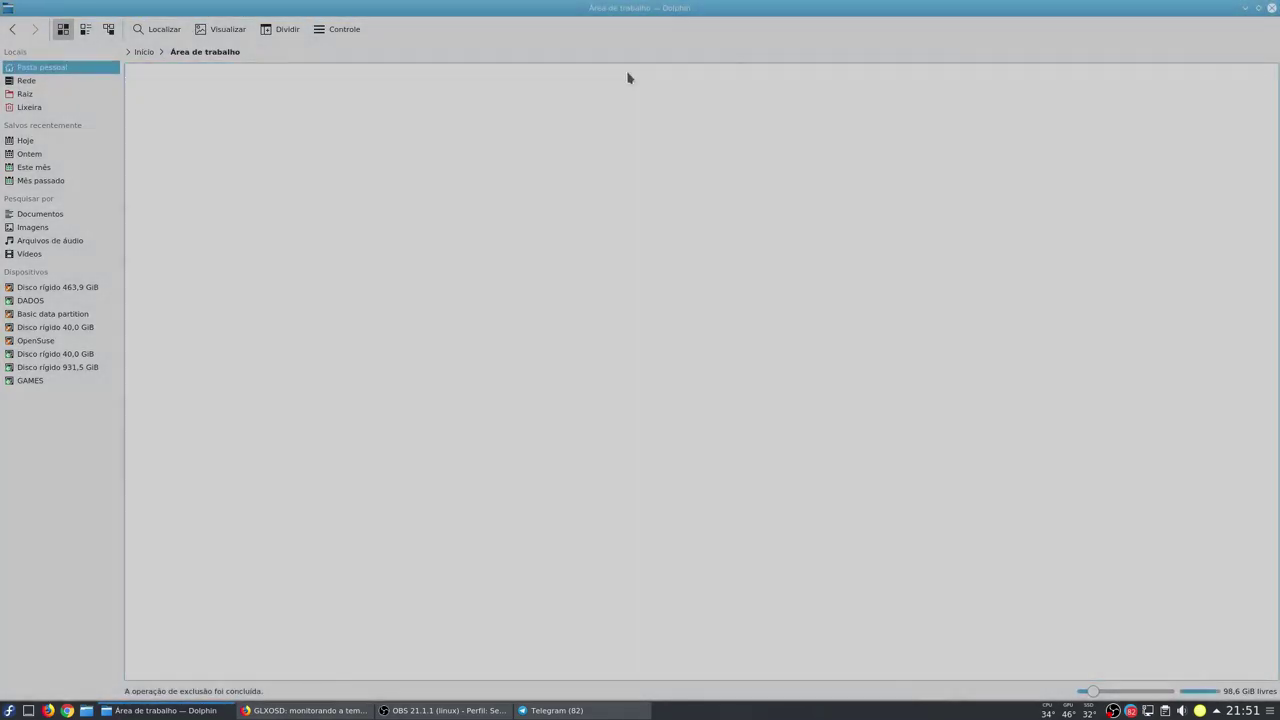
click(1271, 7)
right_click(570, 318)
click(519, 241)
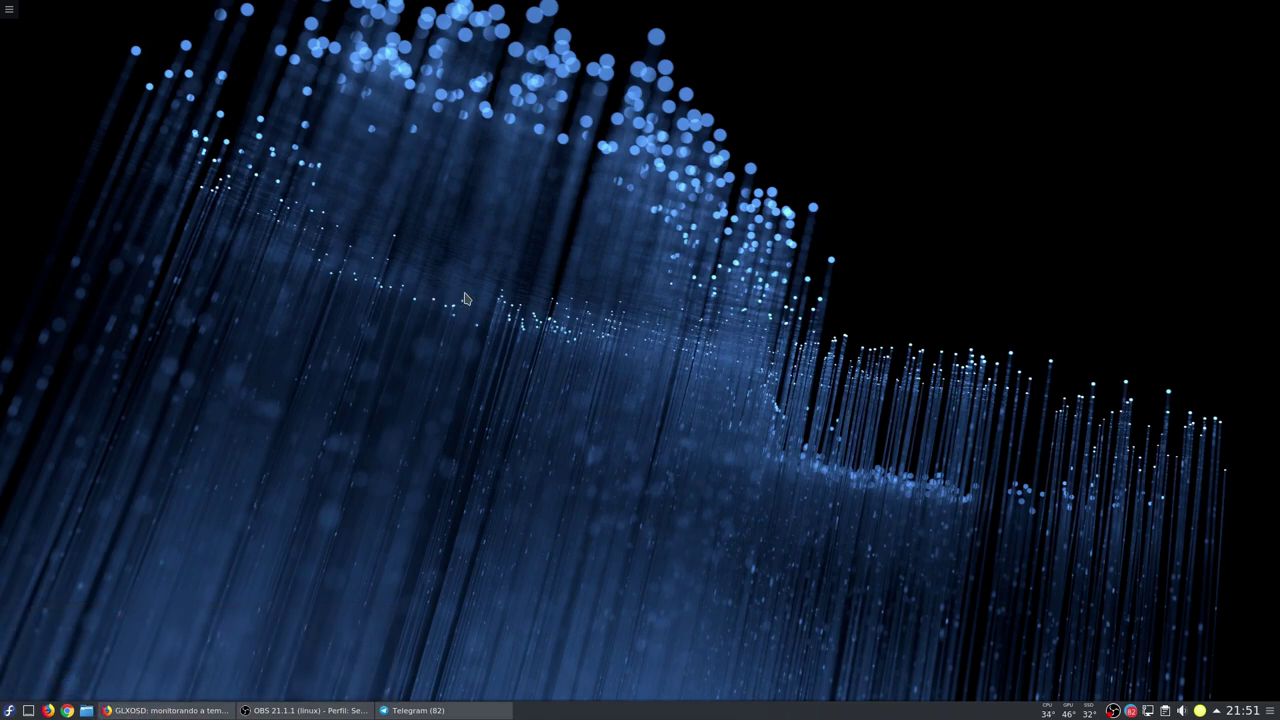
Browse to the /usr/share/applications folder in the file manager.
click(87, 710)
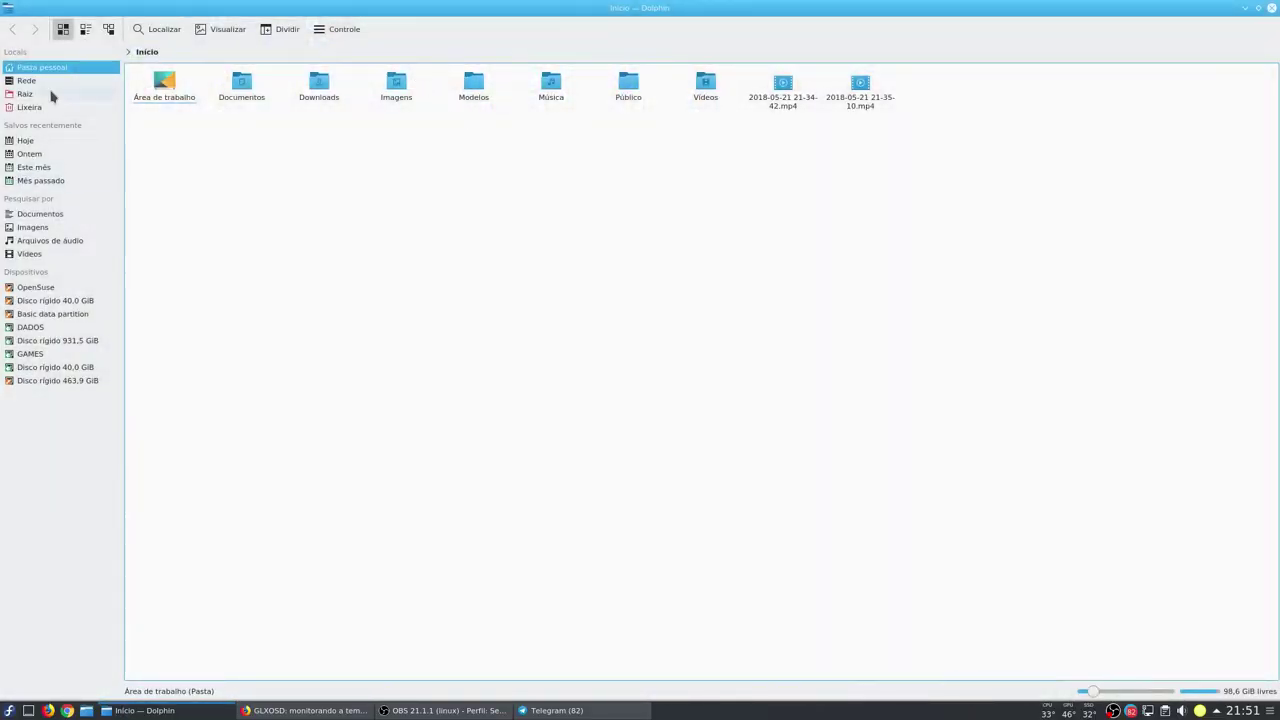
click(53, 95)
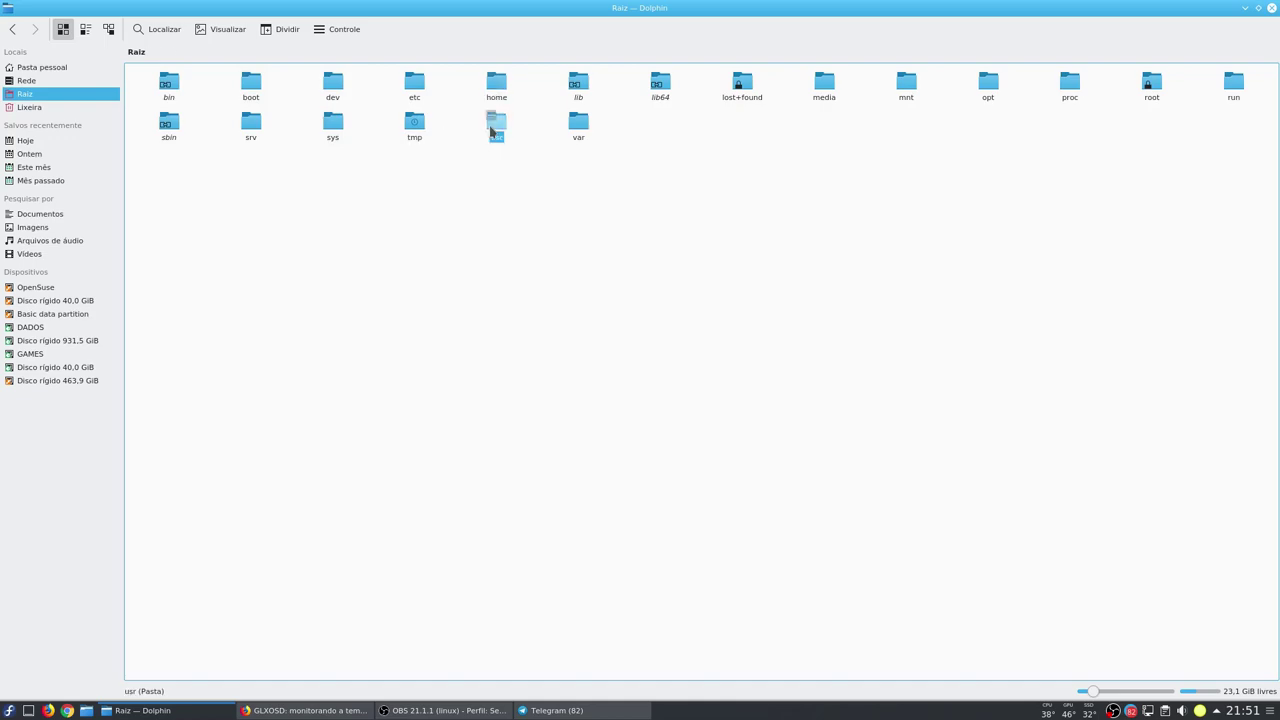
double_click(492, 128)
double_click(776, 90)
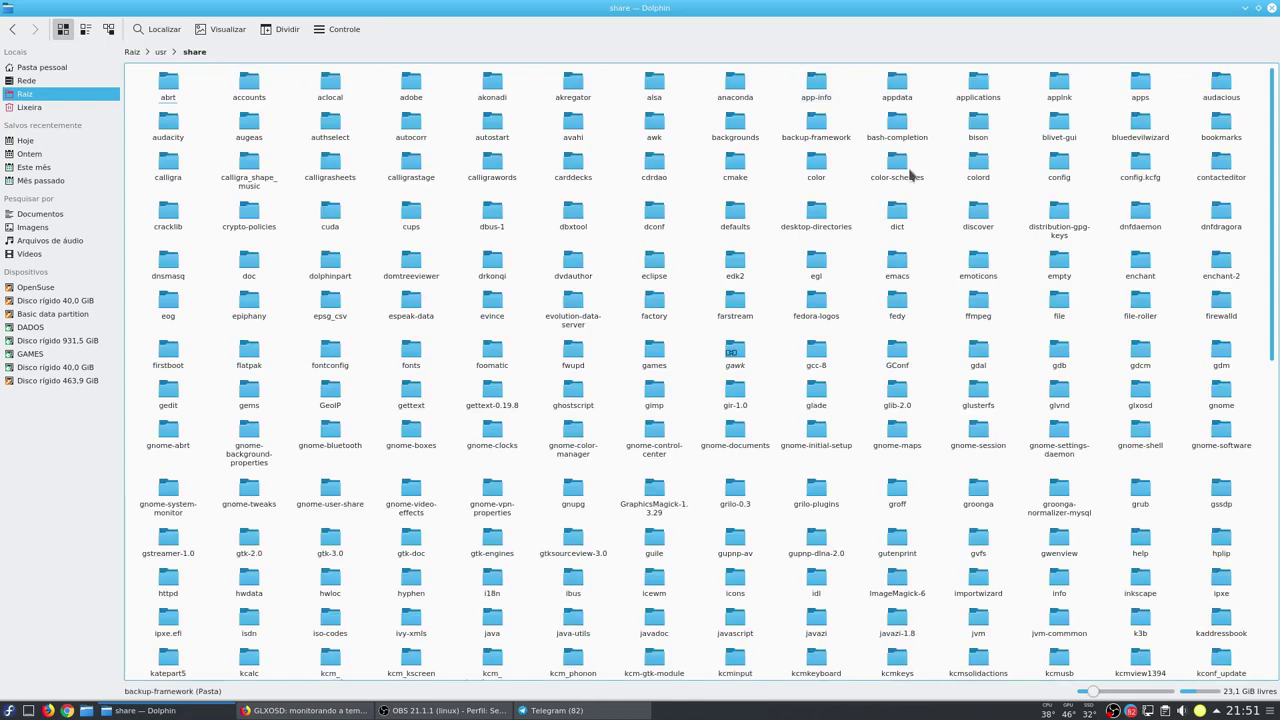
double_click(981, 99)
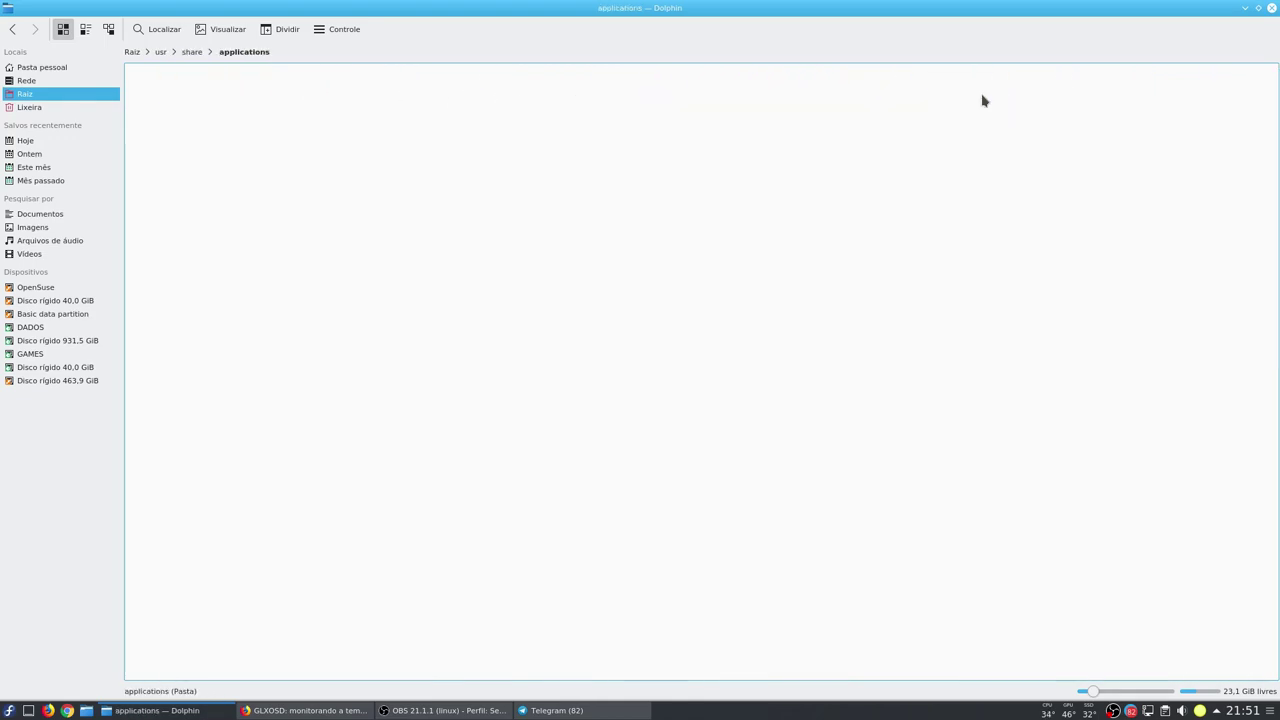
Shrink the file manager window and place links to audacious.desktop and audacity.desktop on the desktop.
drag(790, 7, 732, 223)
click(679, 306)
drag(680, 310, 114, 158)
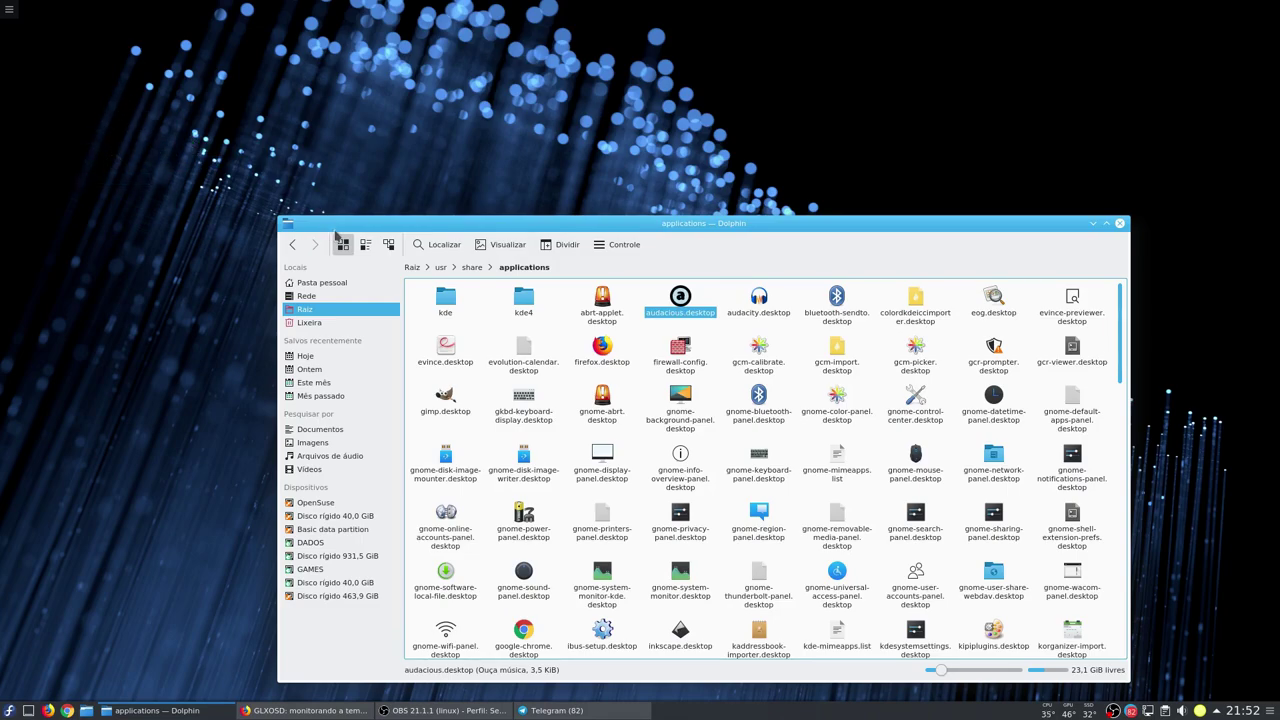
drag(759, 298, 320, 78)
Place links to spotify.desktop and PlayOnLinux.desktop on the desktop, and close the file manager.
scroll(660, 452, down, 5)
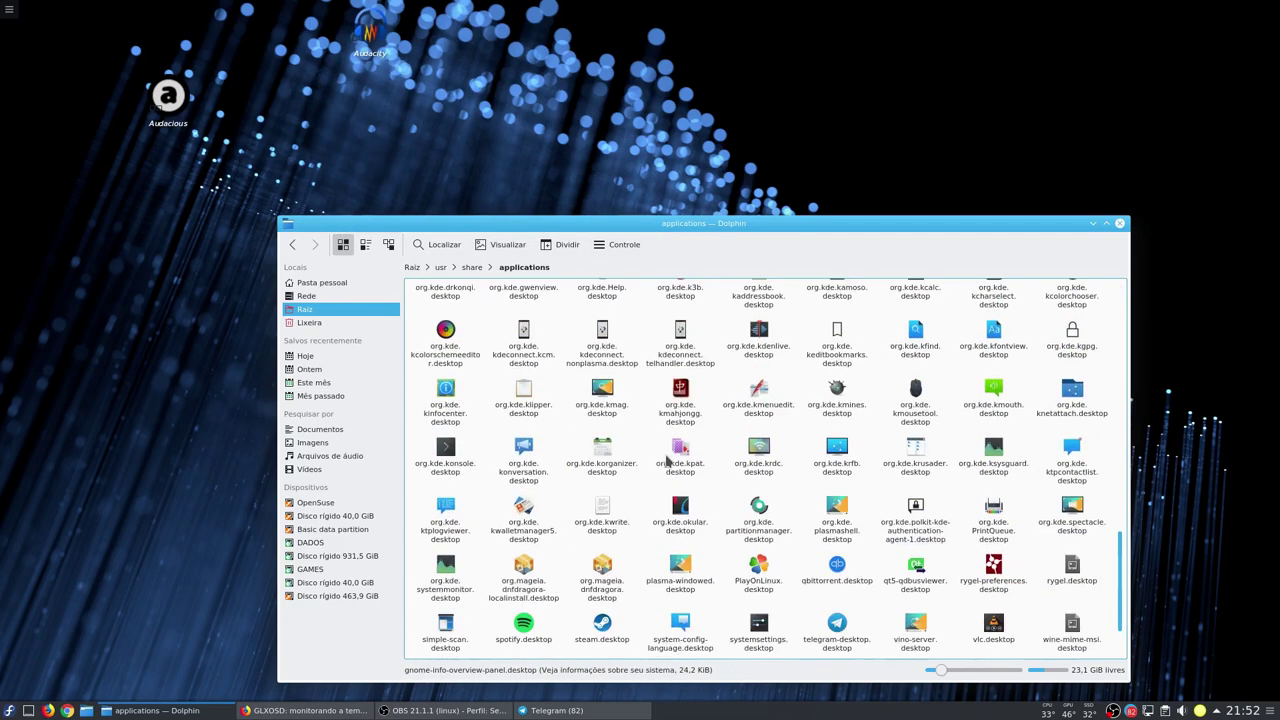
drag(523, 612, 182, 150)
drag(758, 560, 162, 197)
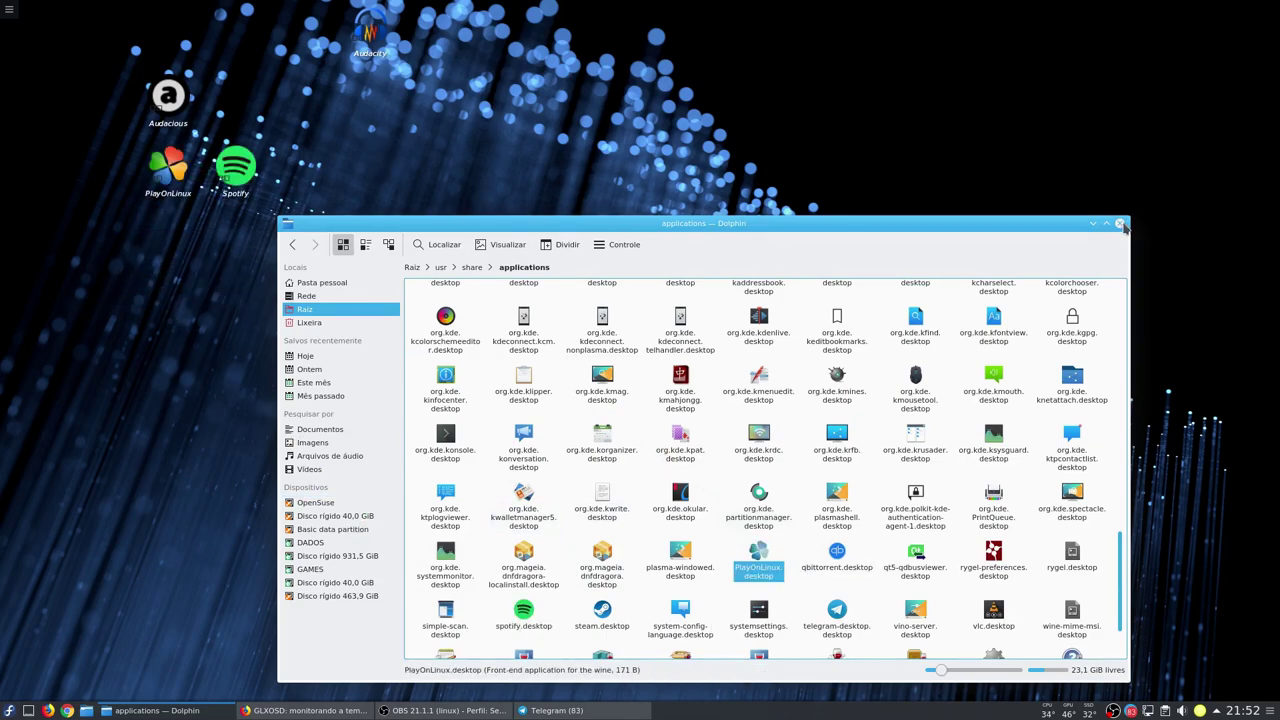
click(1120, 223)
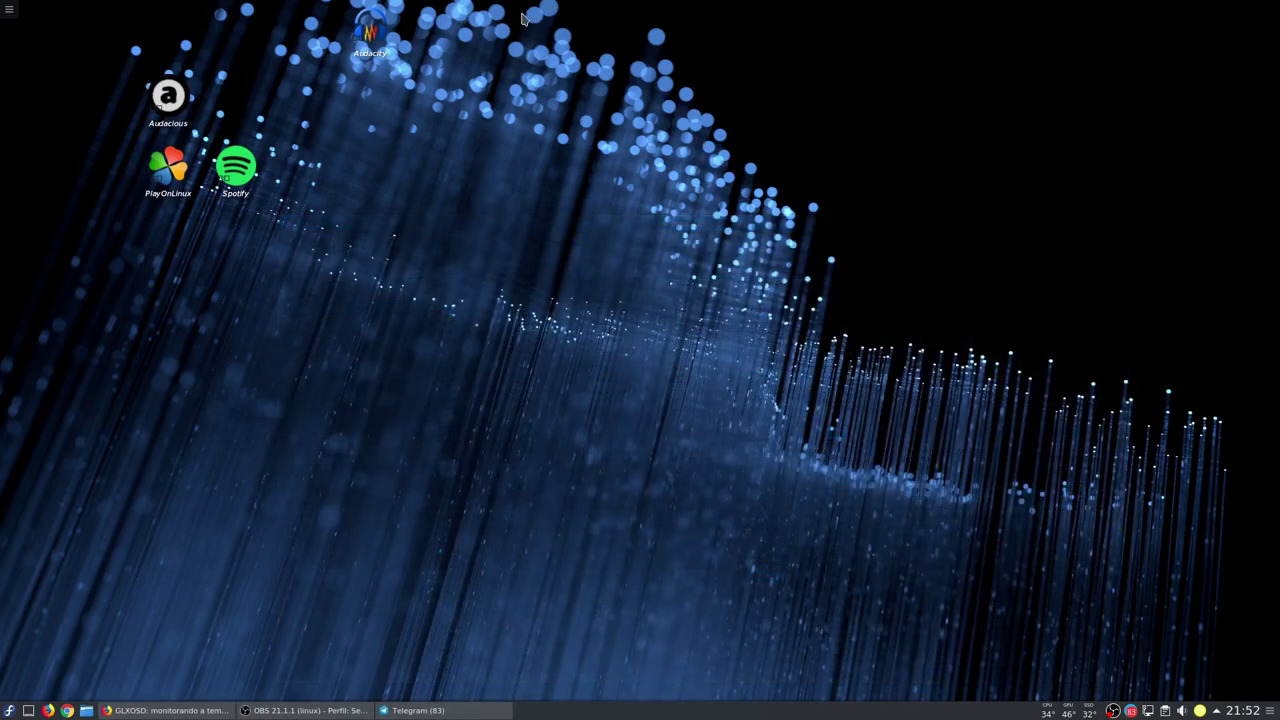
Move the Audacity, Audacious, PlayOnLinux and Spotify desktop shortcuts to the trash.
drag(546, 4, 72, 318)
key(Delete)
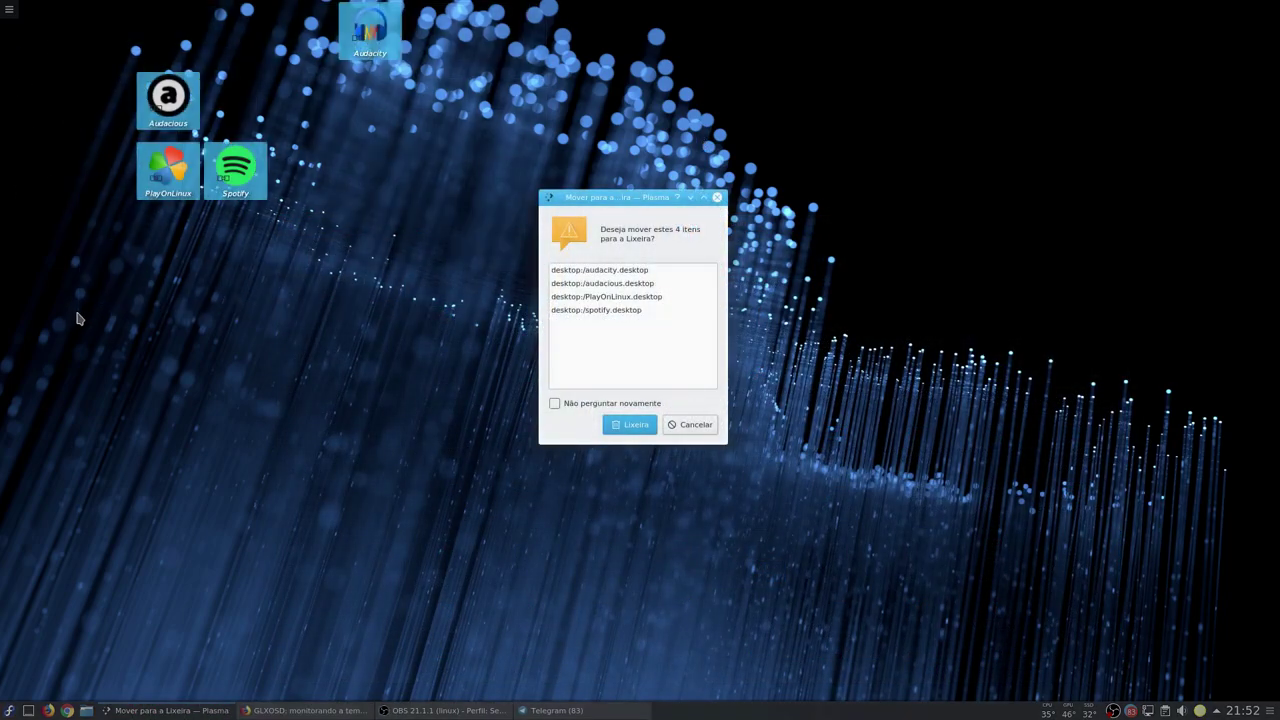
key(Return)
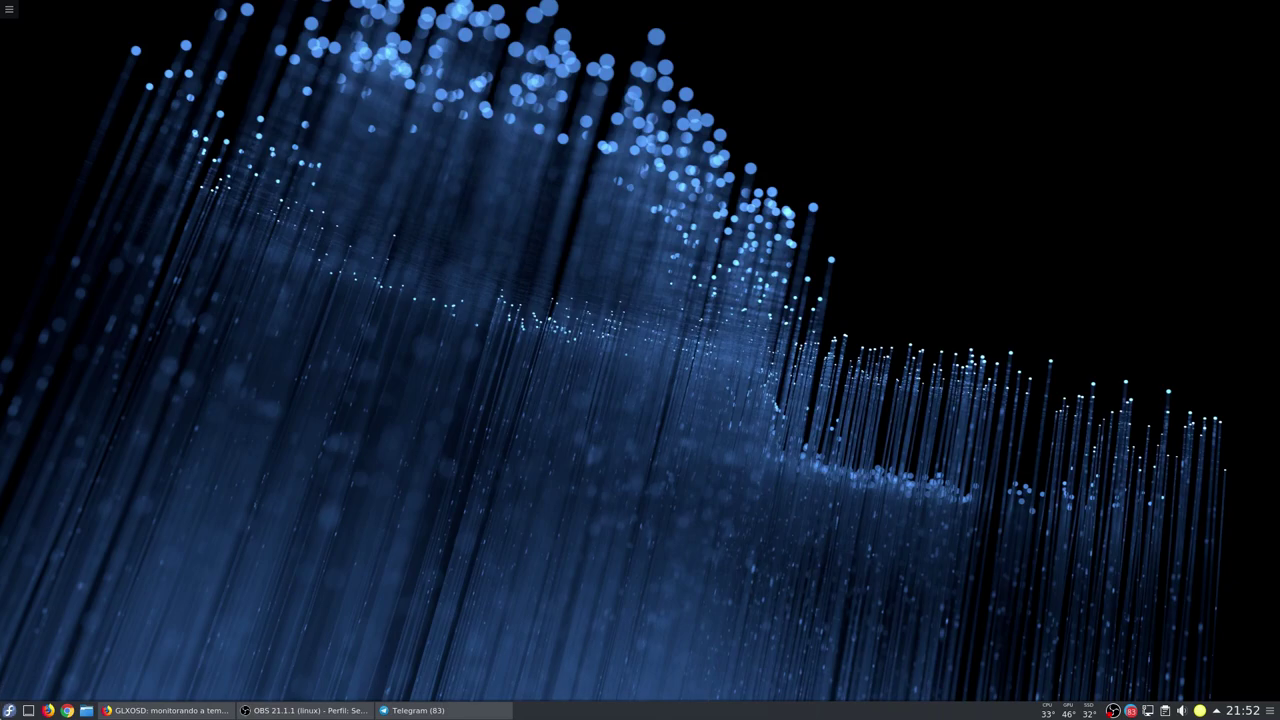
Open the Terminal and widen its window to span the upper part of the desktop.
click(9, 710)
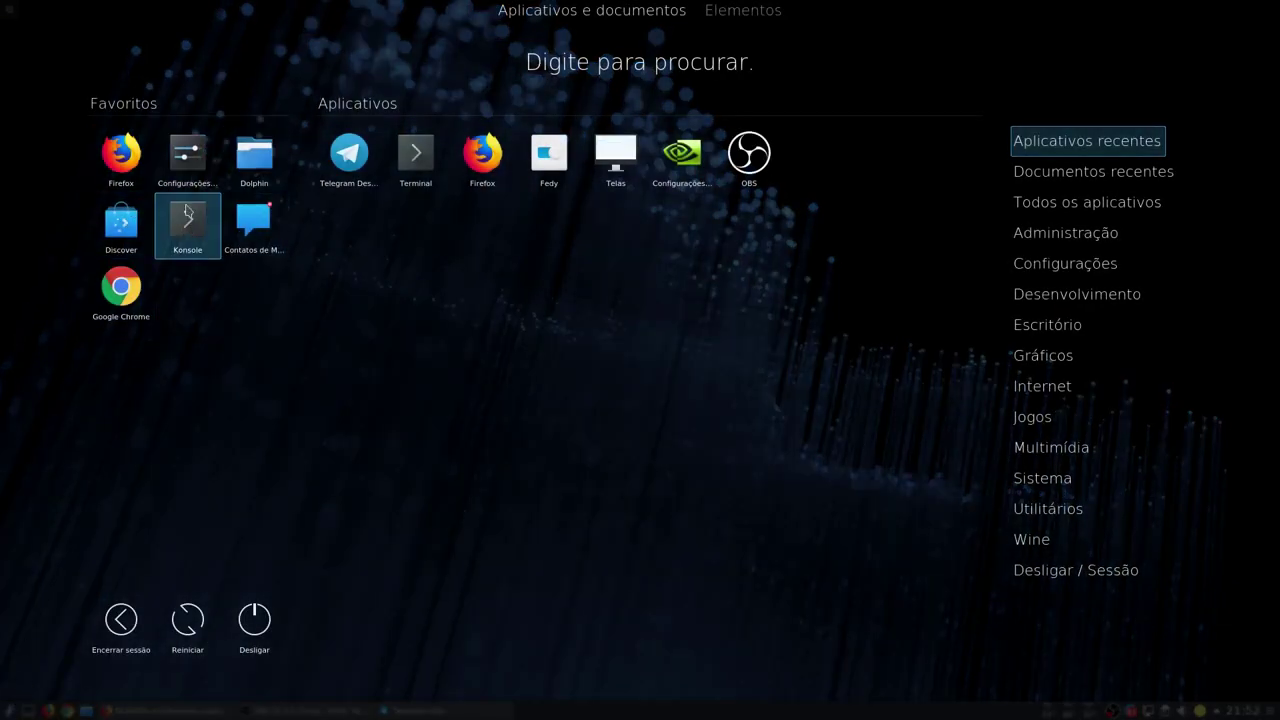
click(418, 180)
mouse_move(380, 31)
mouse_down()
mouse_move(437, 49)
mouse_move(363, 24)
mouse_up()
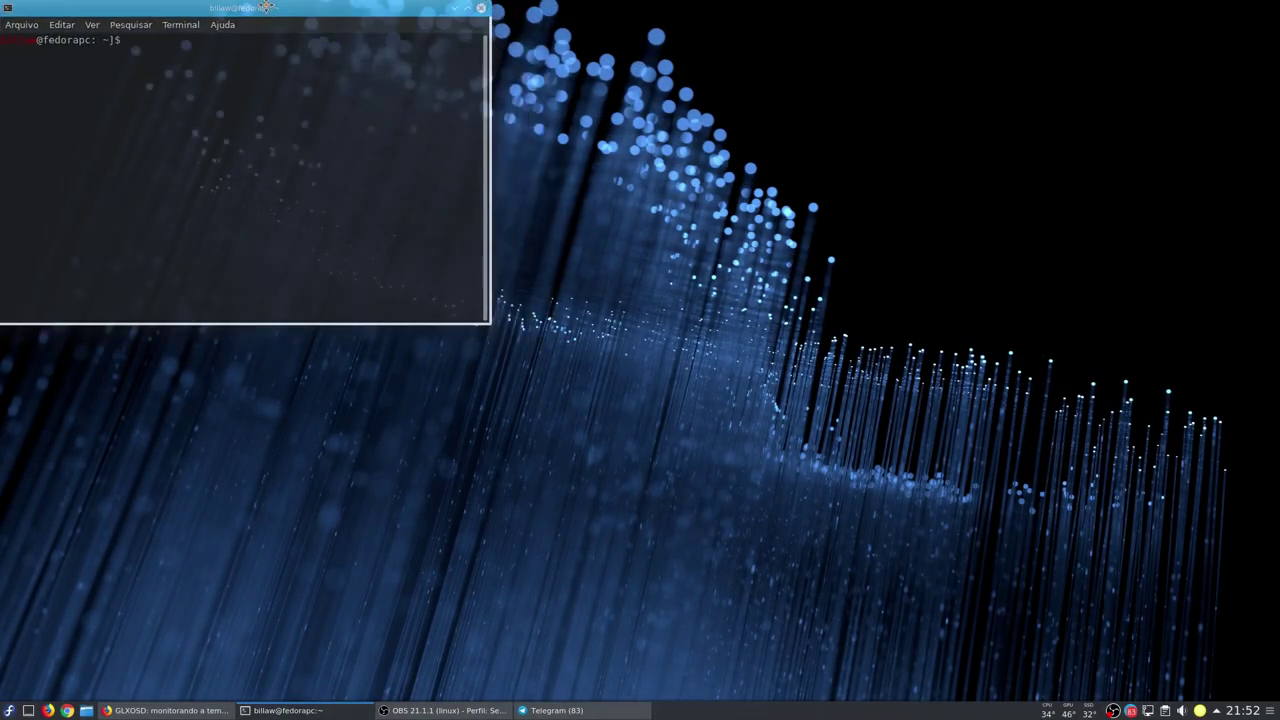
drag(489, 323, 1275, 432)
key(Return)
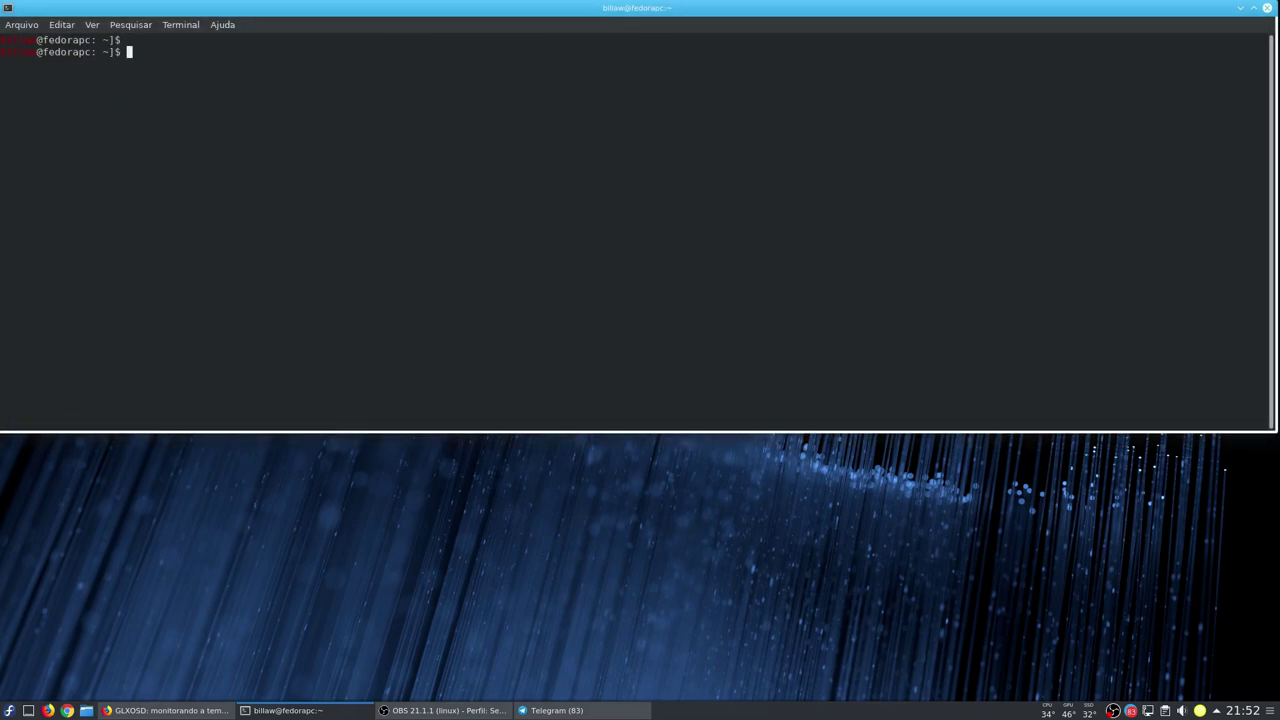
Open /etc/sddm.conf in nano and examine the Numlock setting in the [General] section.
text(nano /etc/sddm)
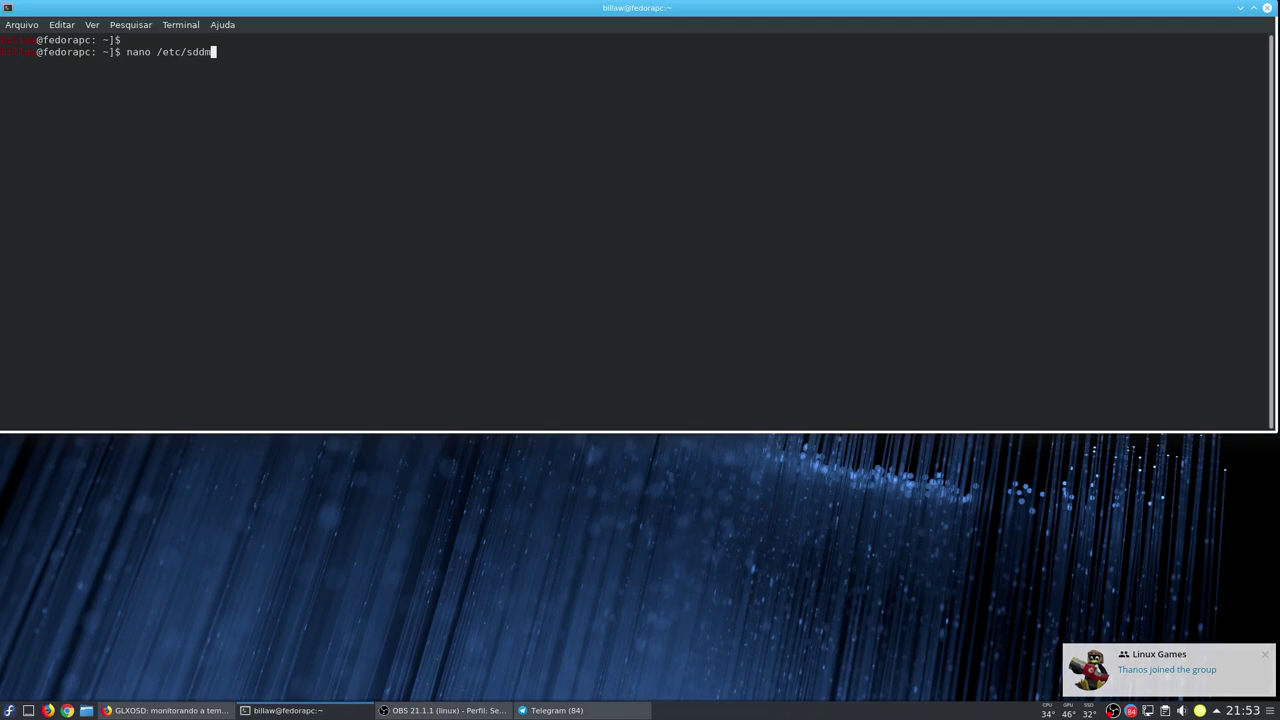
text(.conf)
key(Return)
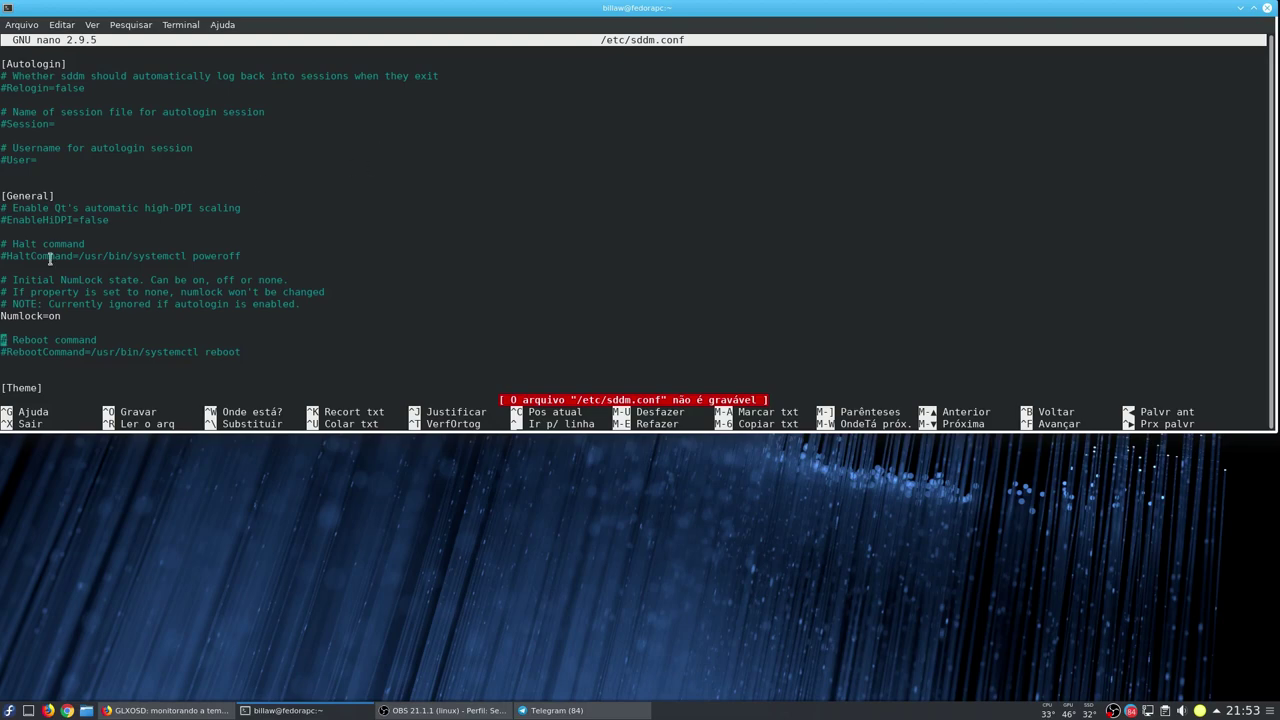
drag(62, 316, 4, 316)
click(2, 316)
double_click(60, 316)
click(66, 316)
Retype the Numlock value as on and exit nano without saving the file.
key(Up)
key(End)
key(BackSpace)
key(BackSpace)
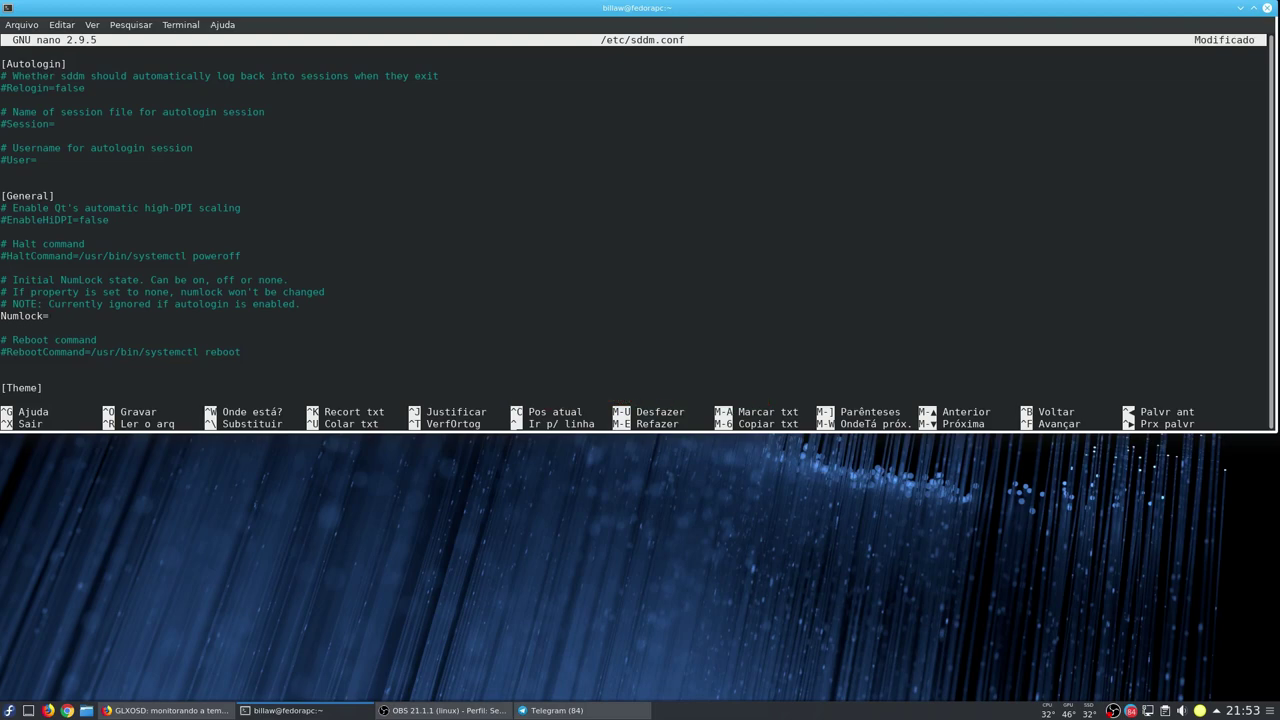
text(on)
key(ctrl+x)
key(n)
key(Return)
Clear the terminal and run screenfetch to display the system information.
key(ctrl+l)
text(screenfetch)
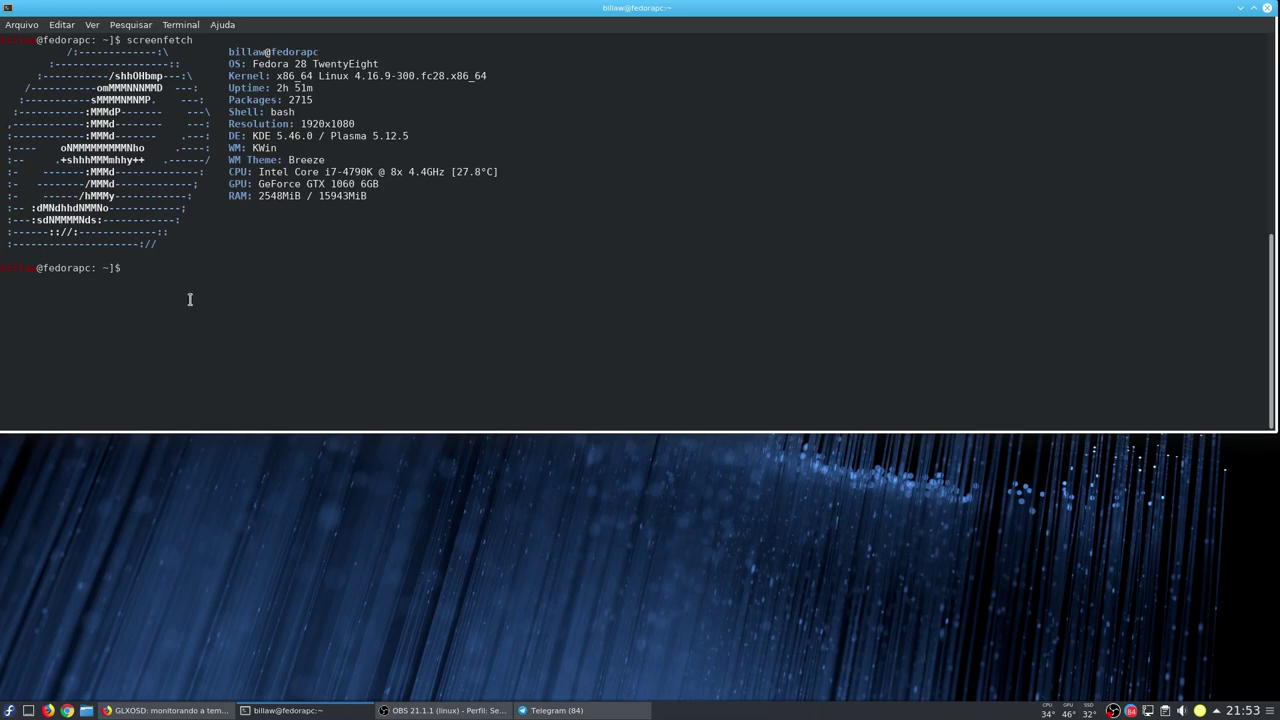
mouse_move(163, 272)
mouse_down()
mouse_move(140, 256)
mouse_move(150, 40)
mouse_move(150, 200)
mouse_move(160, 120)
mouse_move(172, 261)
mouse_up()
Print the contents of .bashrc with cat and open the file in nano.
text(cat .bashrc)
key(Return)
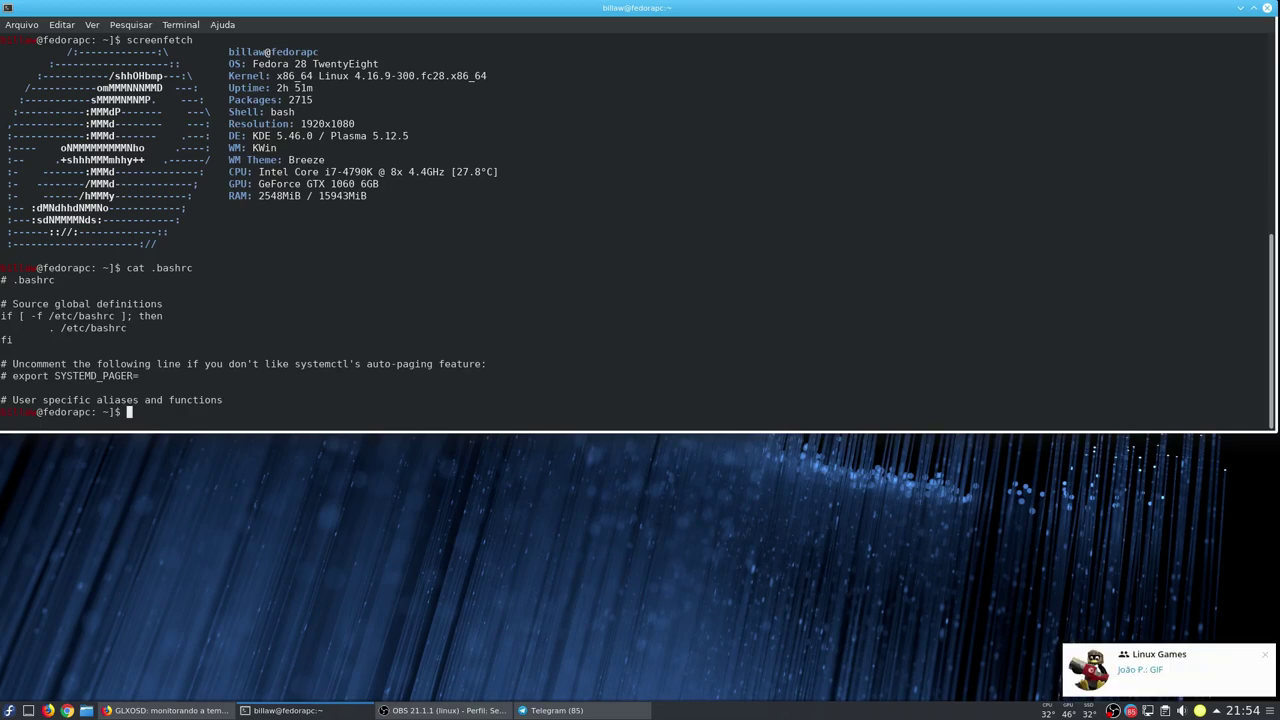
text(nano .bashrc)
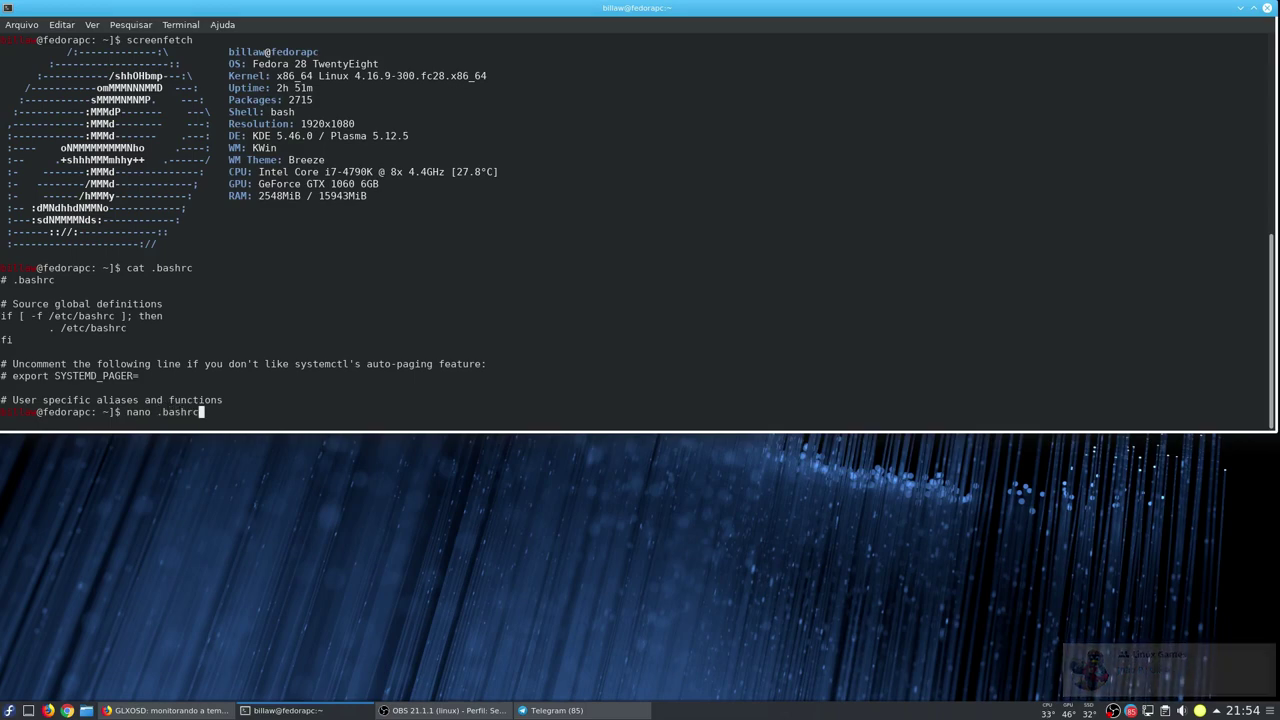
key(Return)
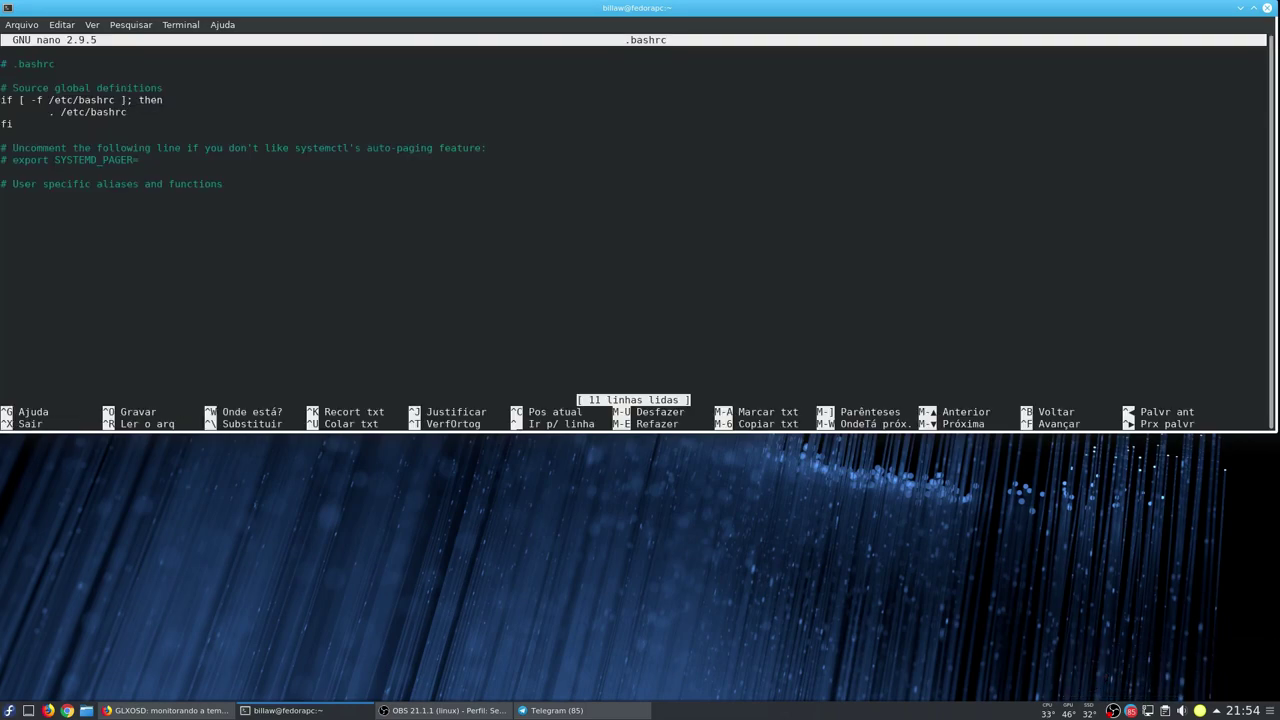
Add a screenfetch line at the end of .bashrc, below the user specific aliases comment.
key(Down)
key(Down)
key(Down)
key(Down)
key(Down)
key(Down)
key(Down)
key(Down)
key(Down)
key(Down)
key(Return)
text(screenfetch)
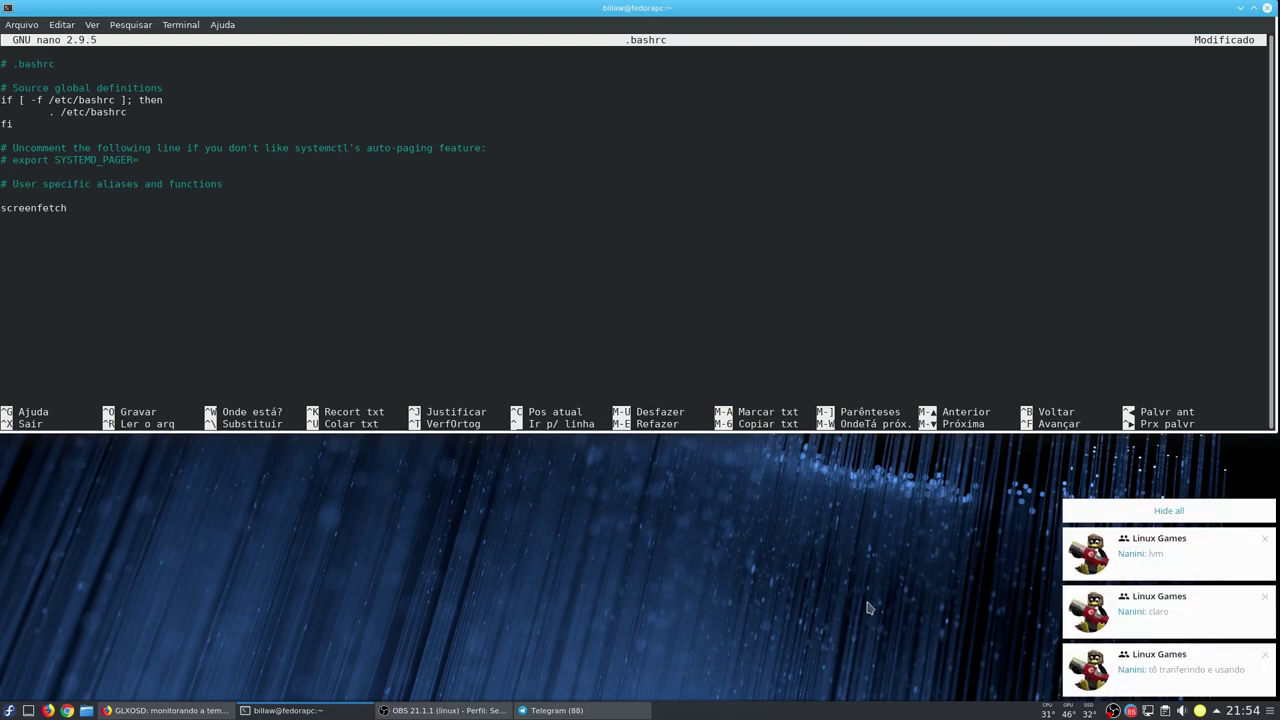
Quit Telegram and close the terminal, discarding the unsaved .bashrc edit.
right_click(1131, 710)
click(1145, 693)
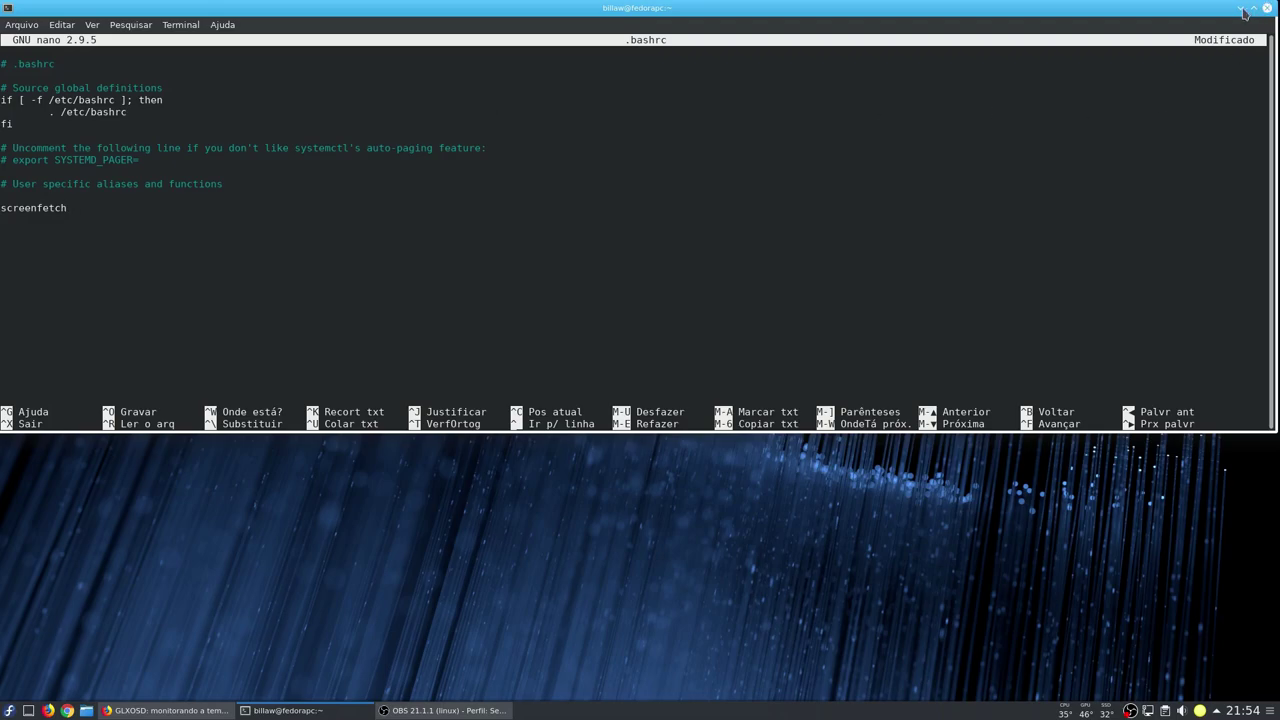
click(1267, 8)
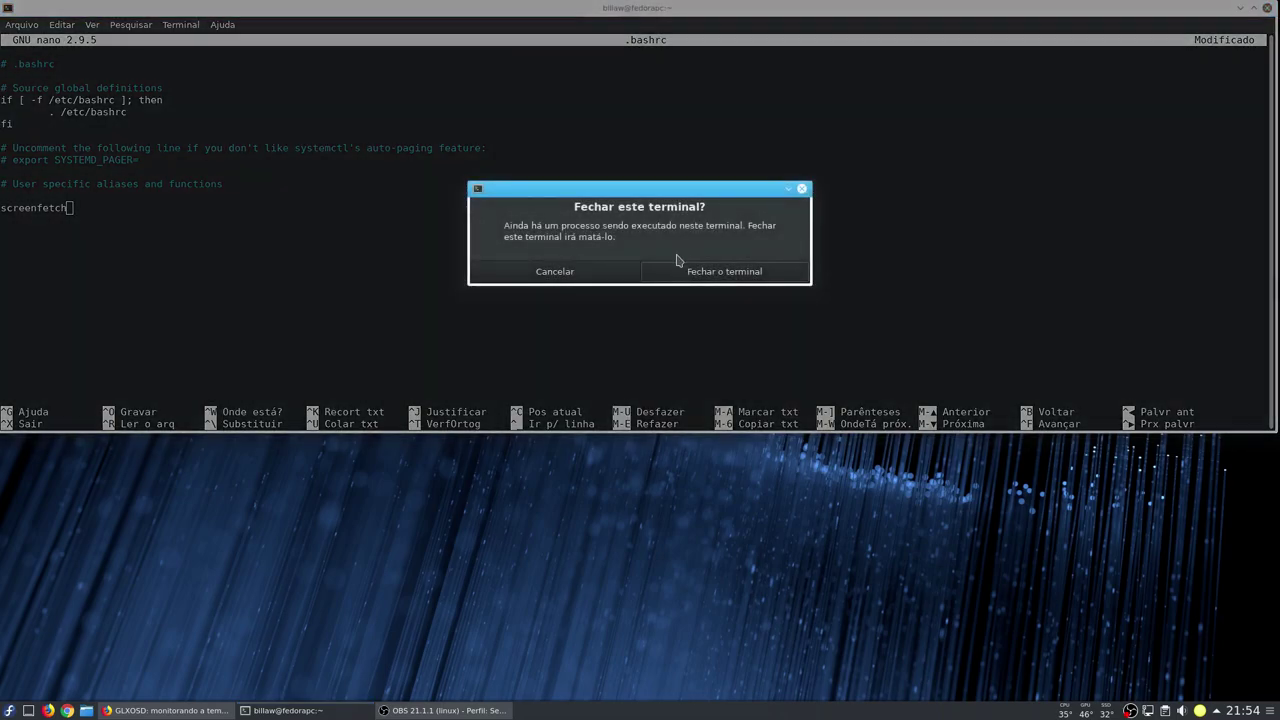
click(697, 270)
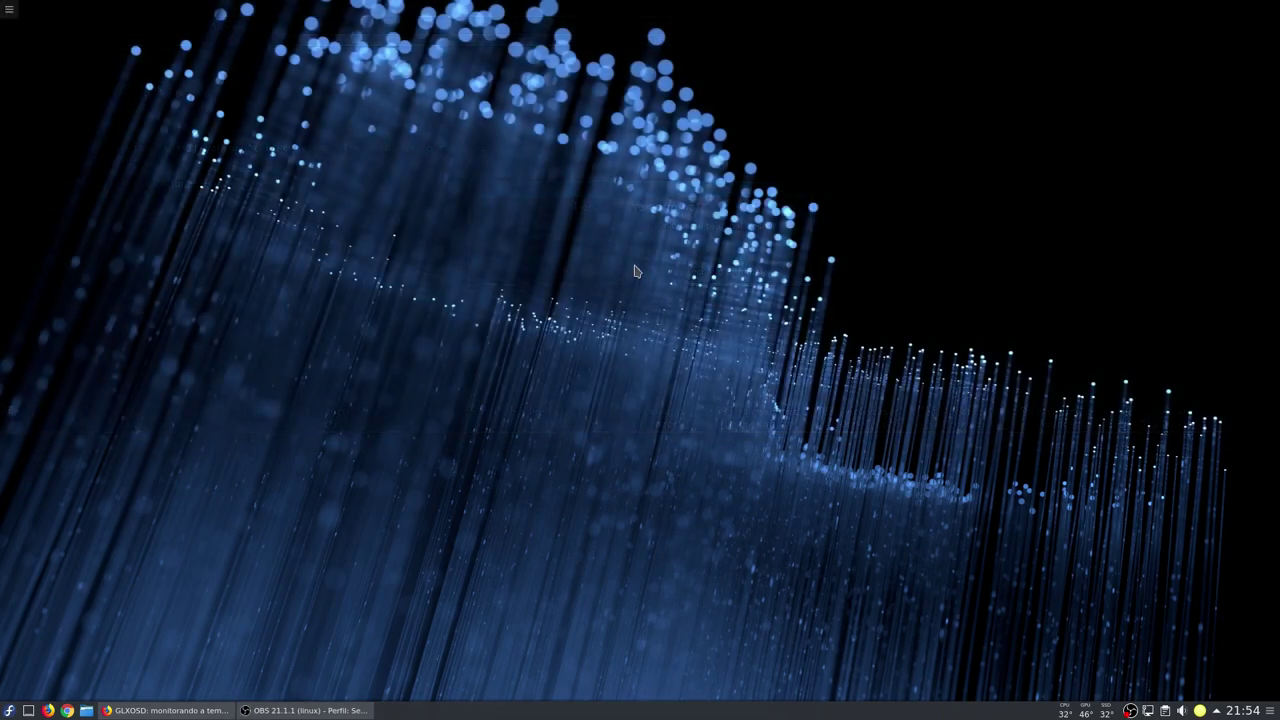
Open the system settings and show the user manager (Gerenciador de Usuários) under the account details.
click(9, 710)
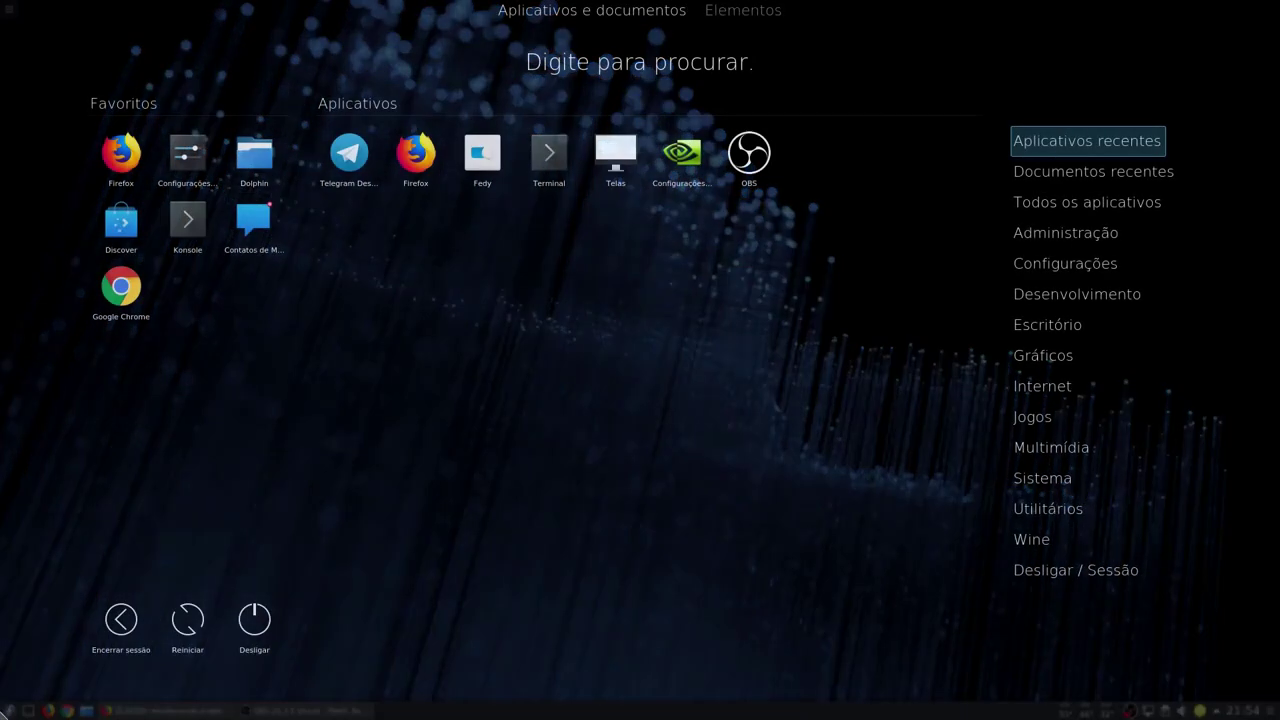
click(162, 172)
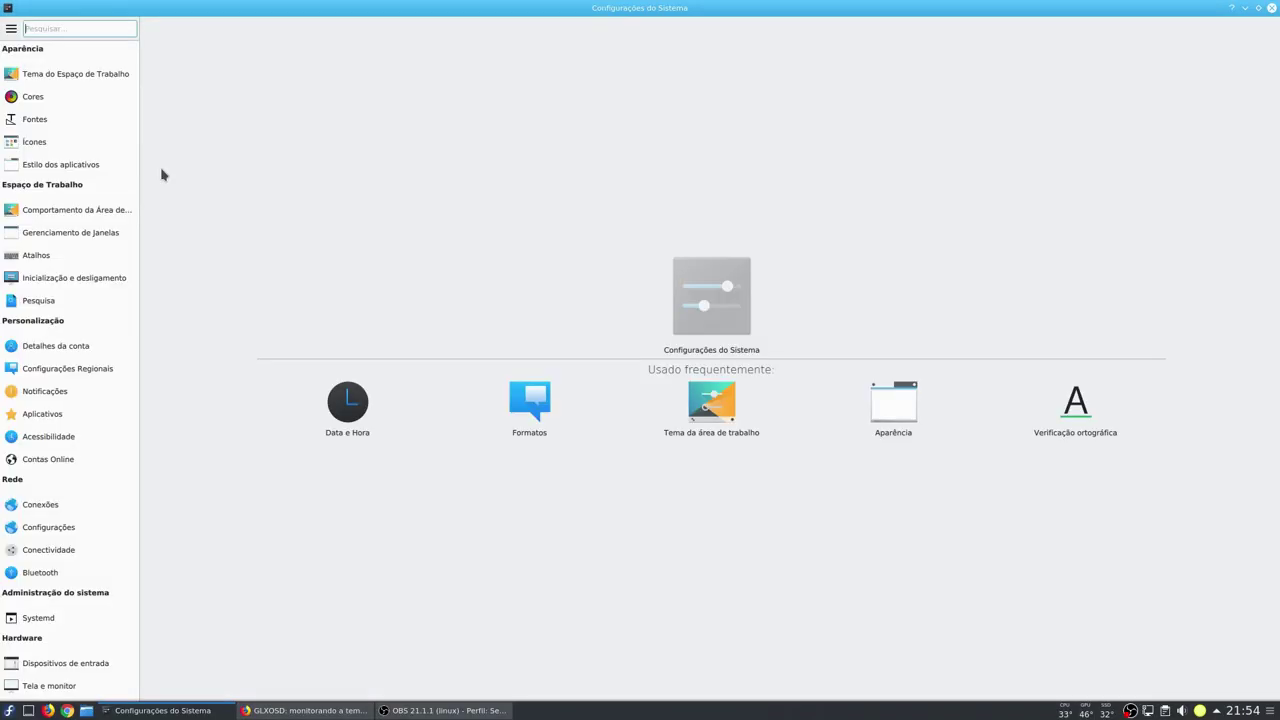
click(52, 346)
click(200, 74)
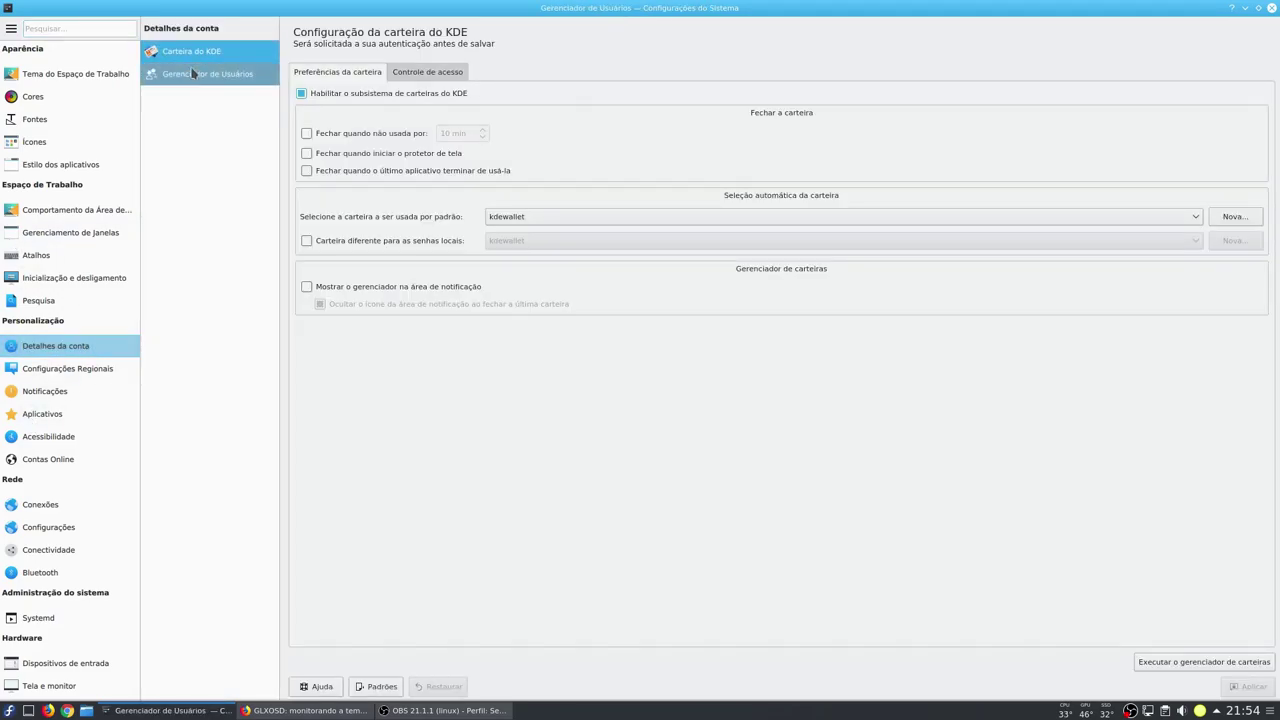
Browse the gallery of built-in avatars for the user account and dismiss it without choosing one.
click(794, 86)
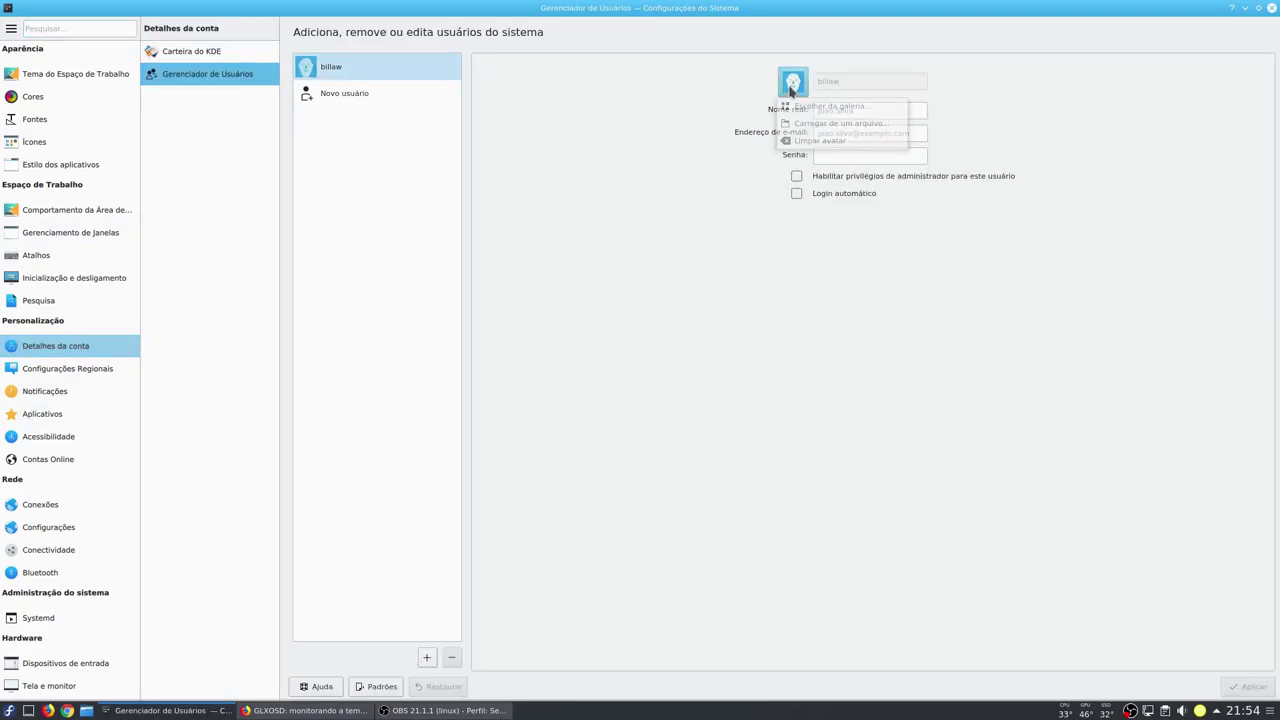
click(820, 106)
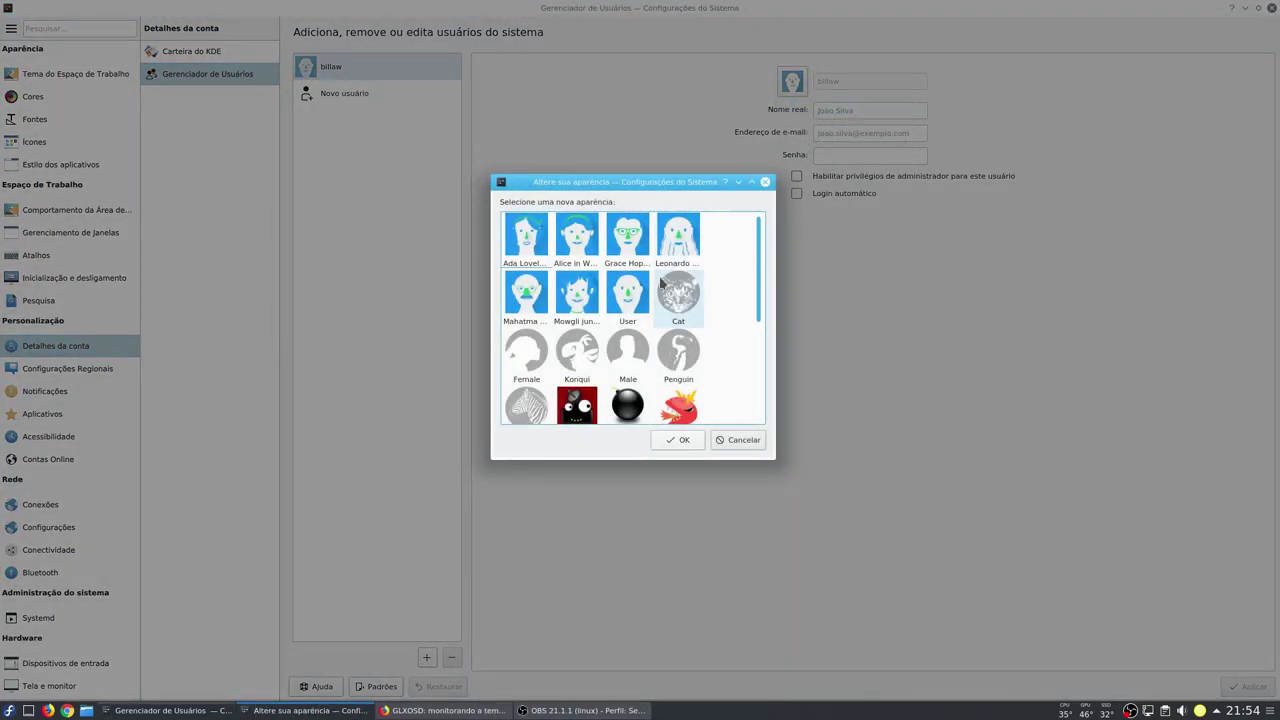
scroll(670, 375, down, 5)
click(738, 440)
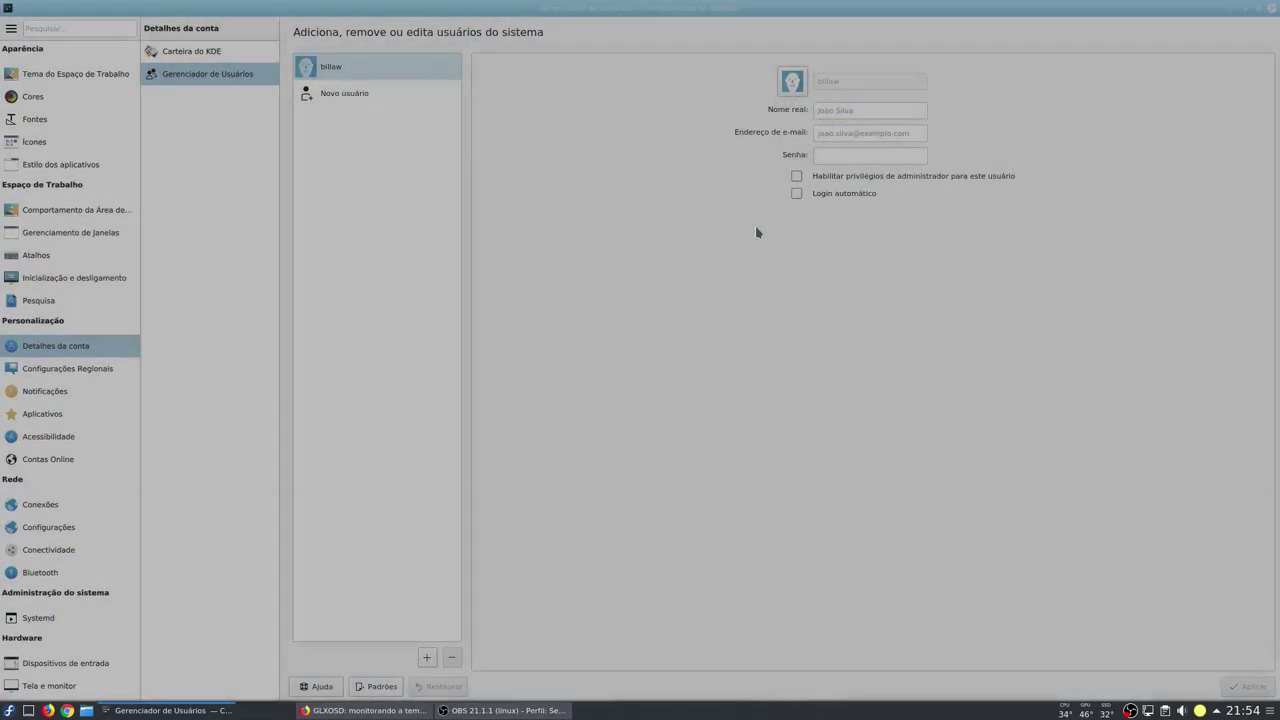
Start loading the account avatar from a file and browse to tuxter-games/Documentos on the 931,5 GiB disk.
click(793, 84)
click(830, 123)
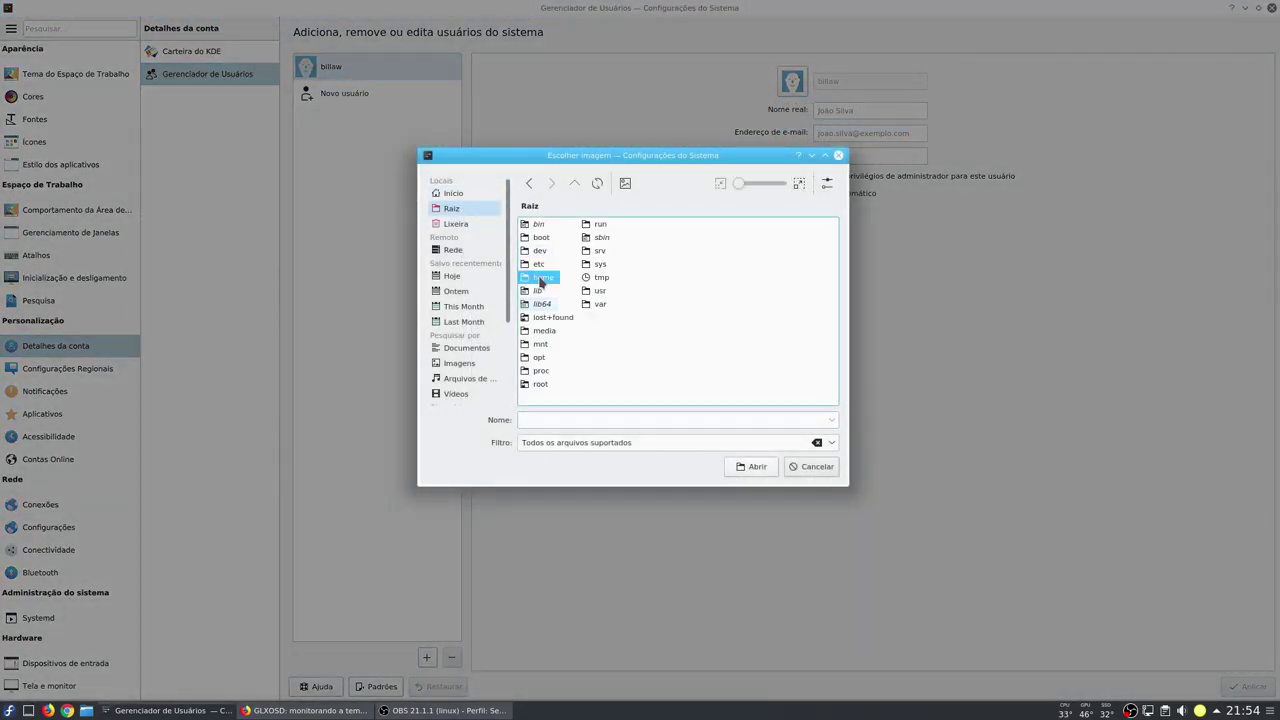
click(565, 253)
click(563, 258)
click(686, 206)
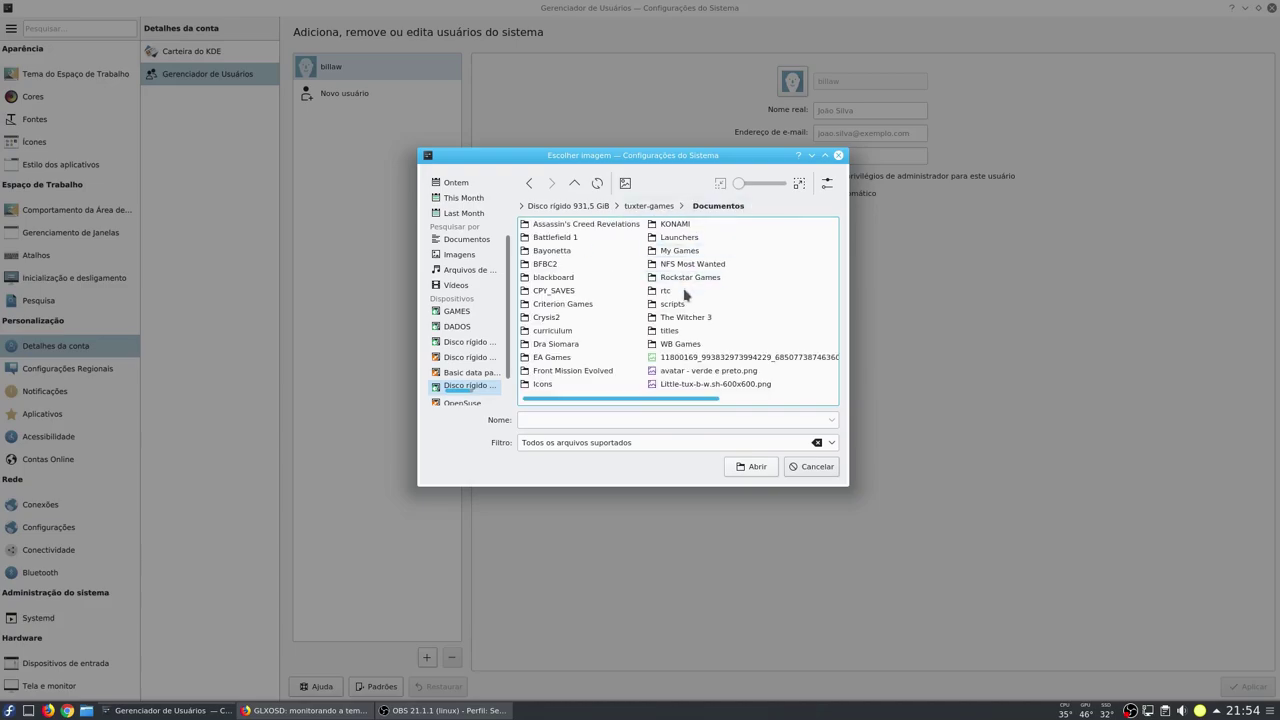
scroll(690, 355, down, 3)
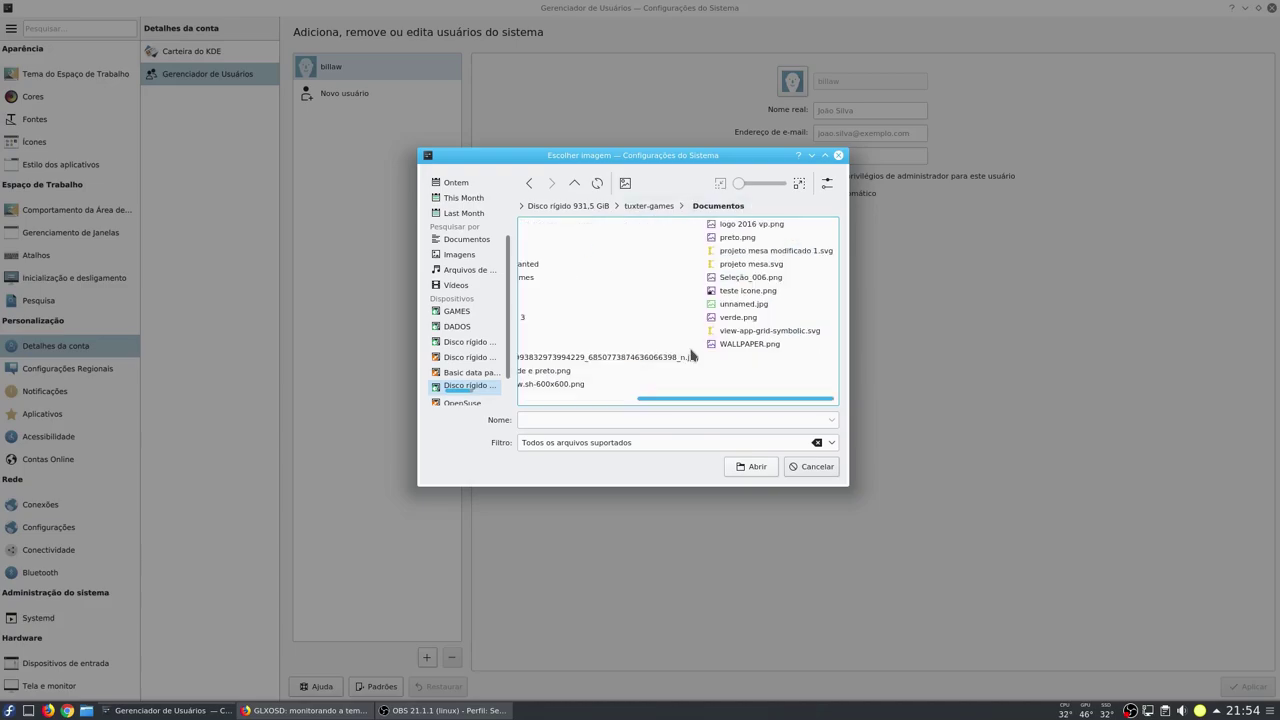
Turn on file previews in the image chooser, enlarge the thumbnails and the dialog, and find the avatar image.
click(625, 183)
drag(739, 184, 760, 186)
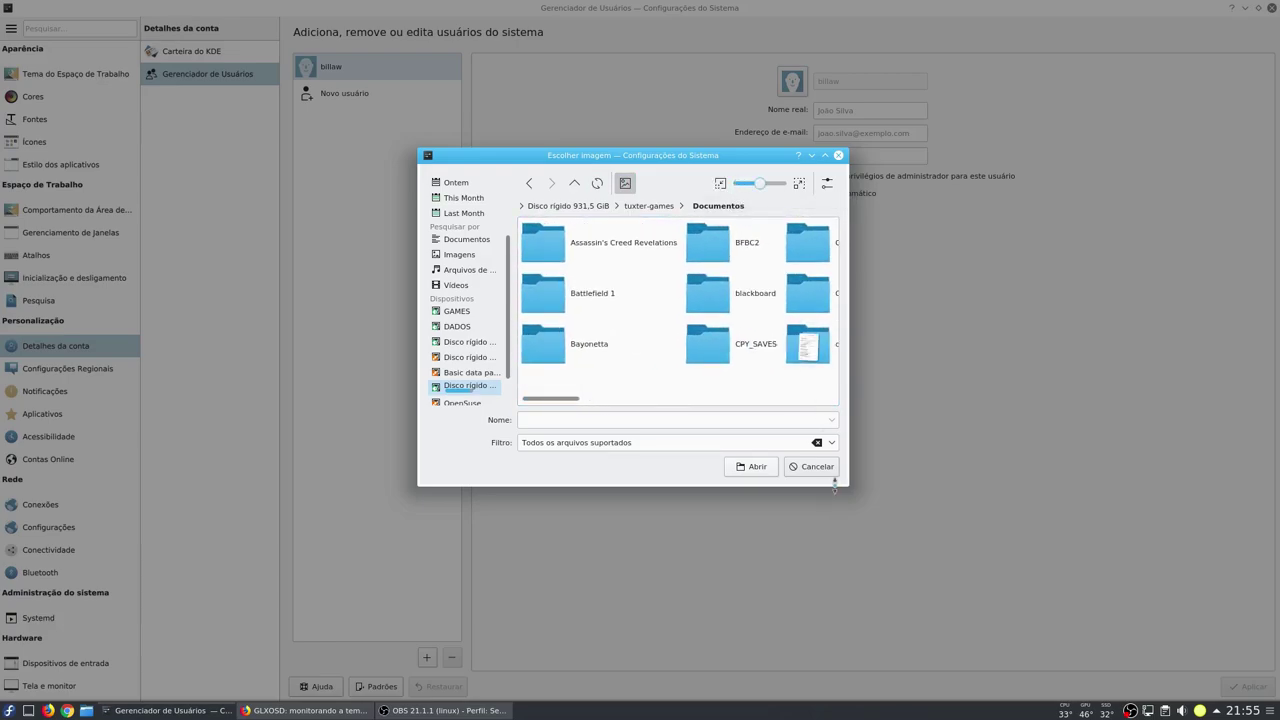
drag(841, 484, 956, 520)
scroll(709, 334, right, 5)
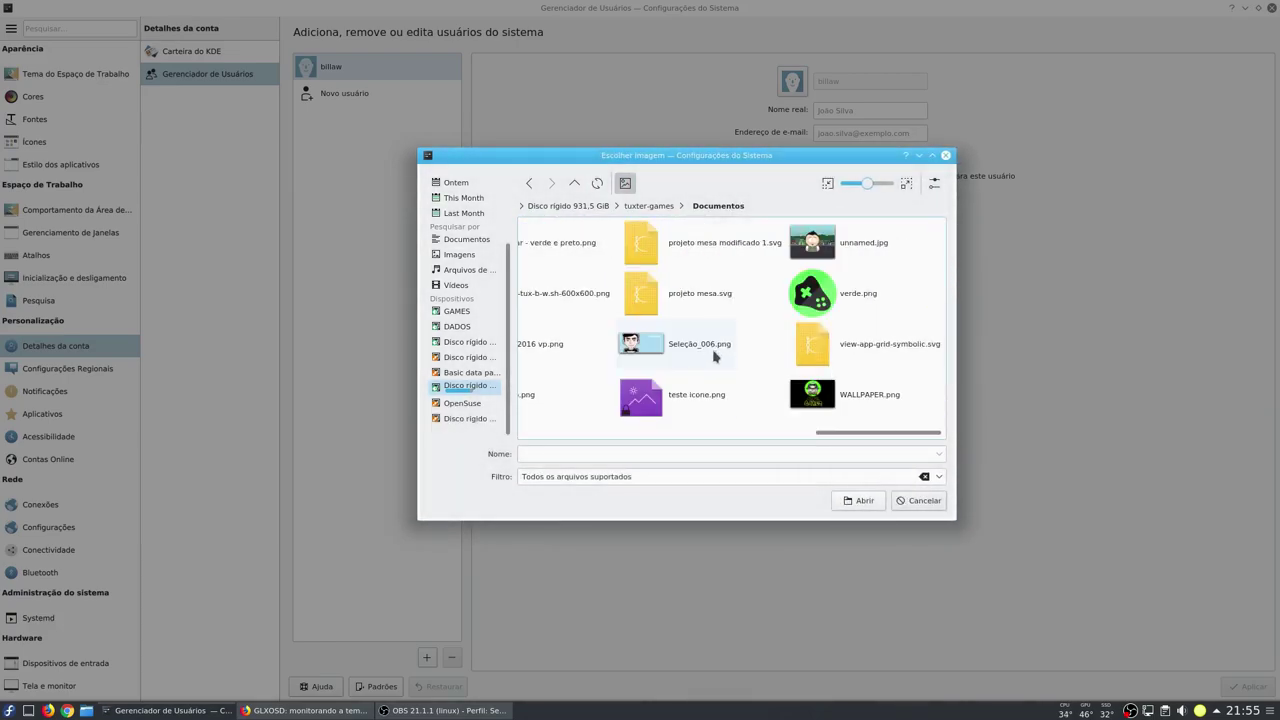
scroll(837, 437, left, 3)
Load preto.png as the account avatar, accept the whole image as its region and apply the change.
click(718, 403)
double_click(718, 403)
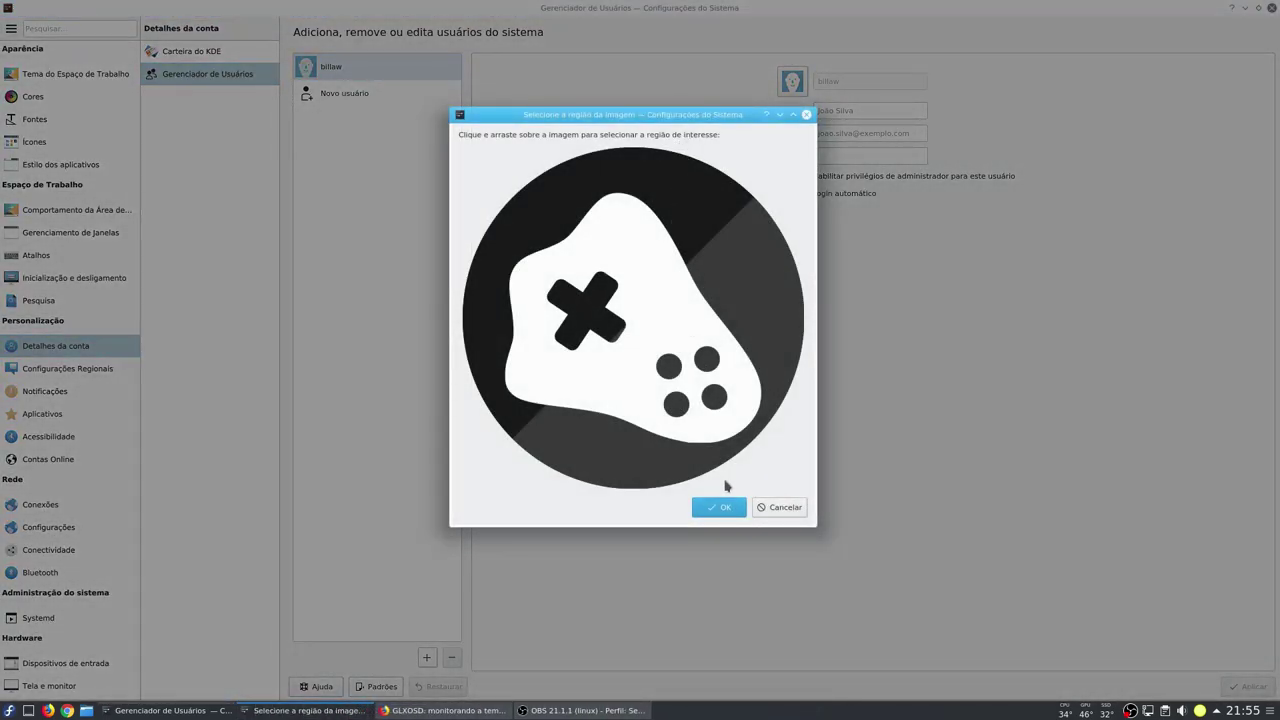
click(713, 508)
click(1248, 686)
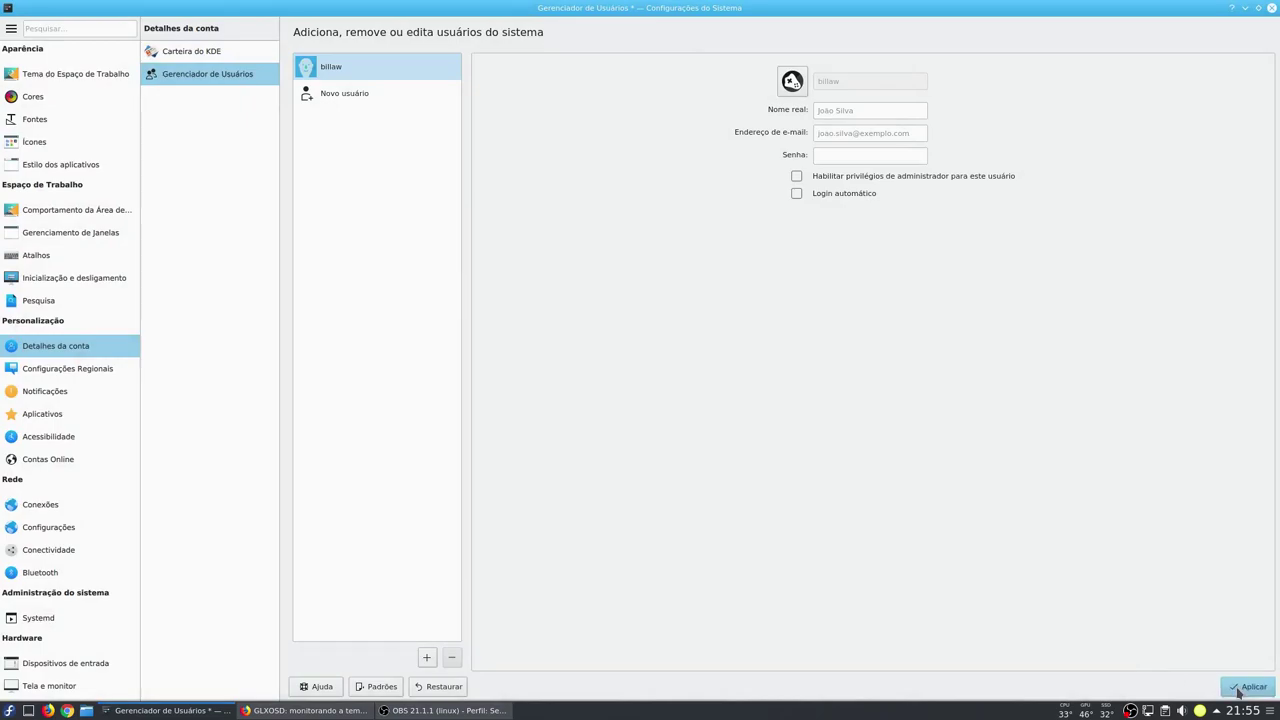
key(Return)
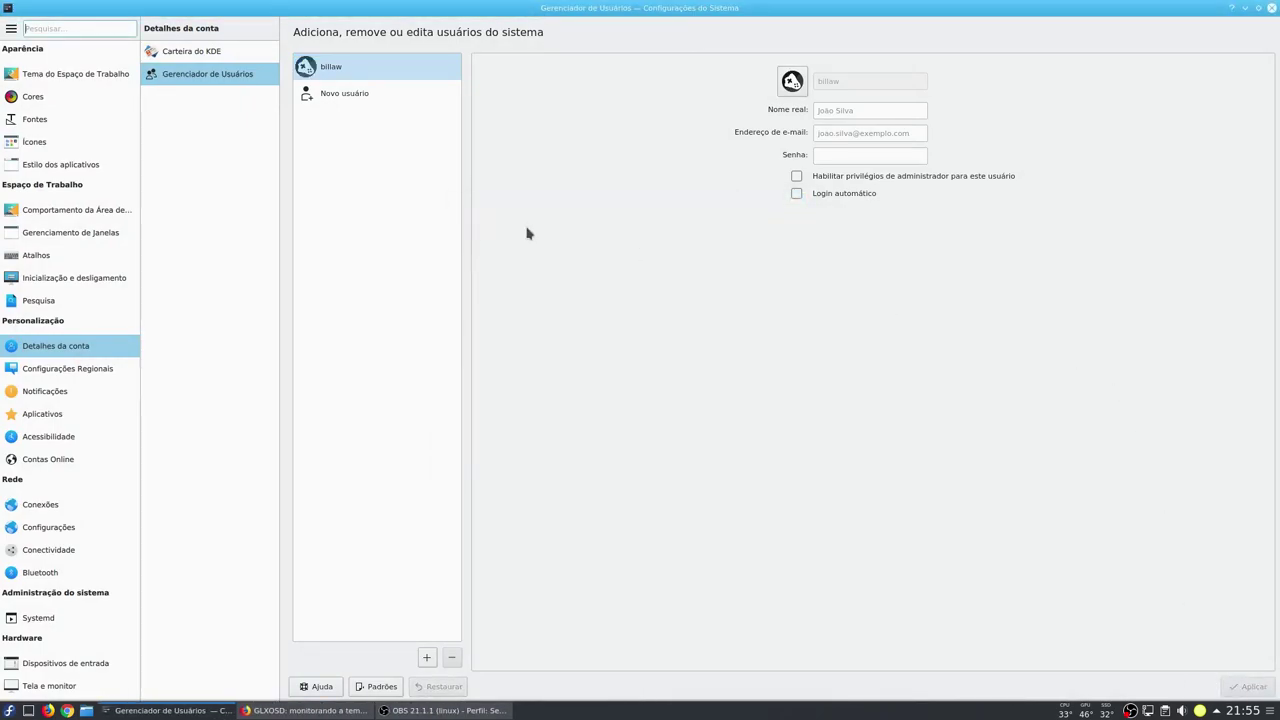
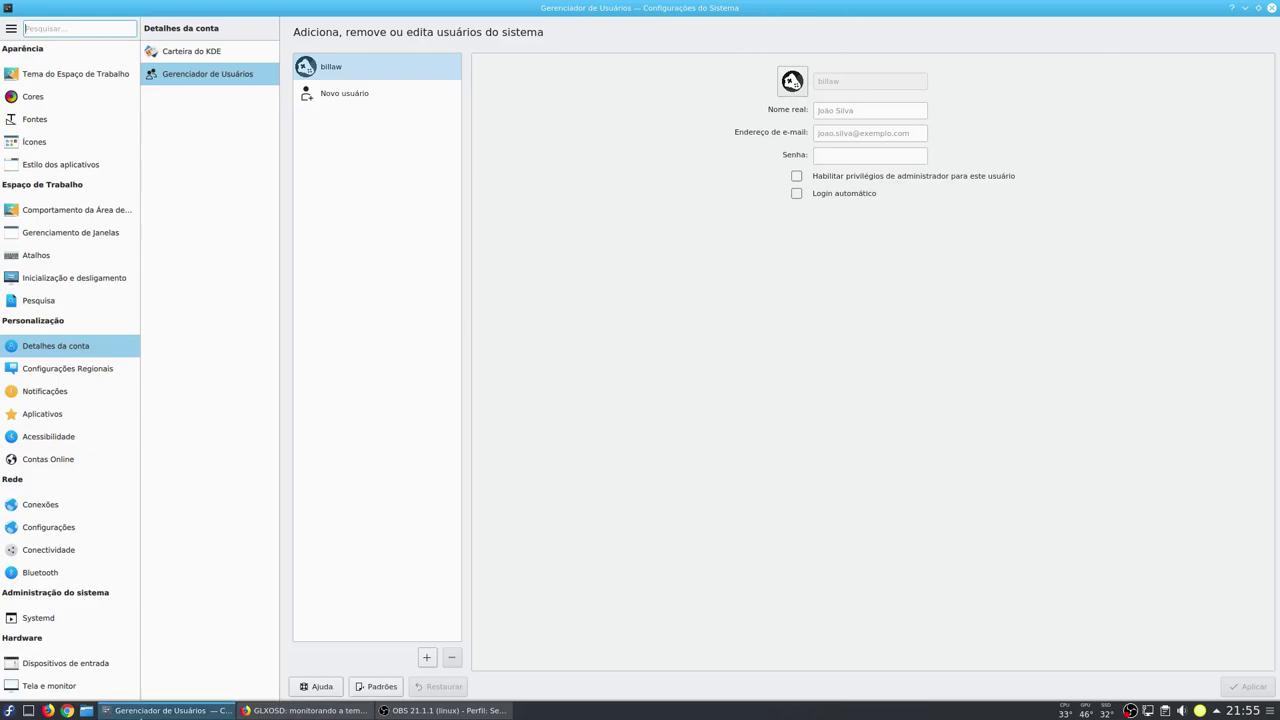
Open the home folder in Dolphin, maximize the window and show the hidden files.
click(86, 710)
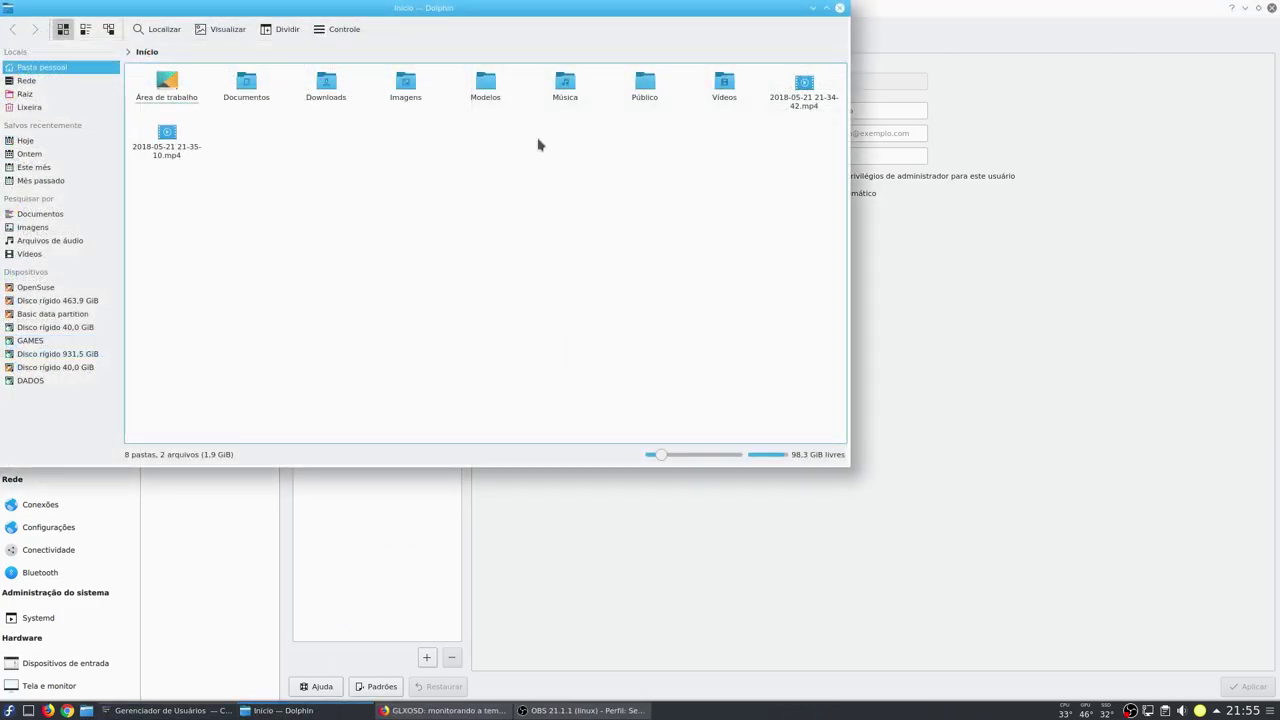
double_click(565, 10)
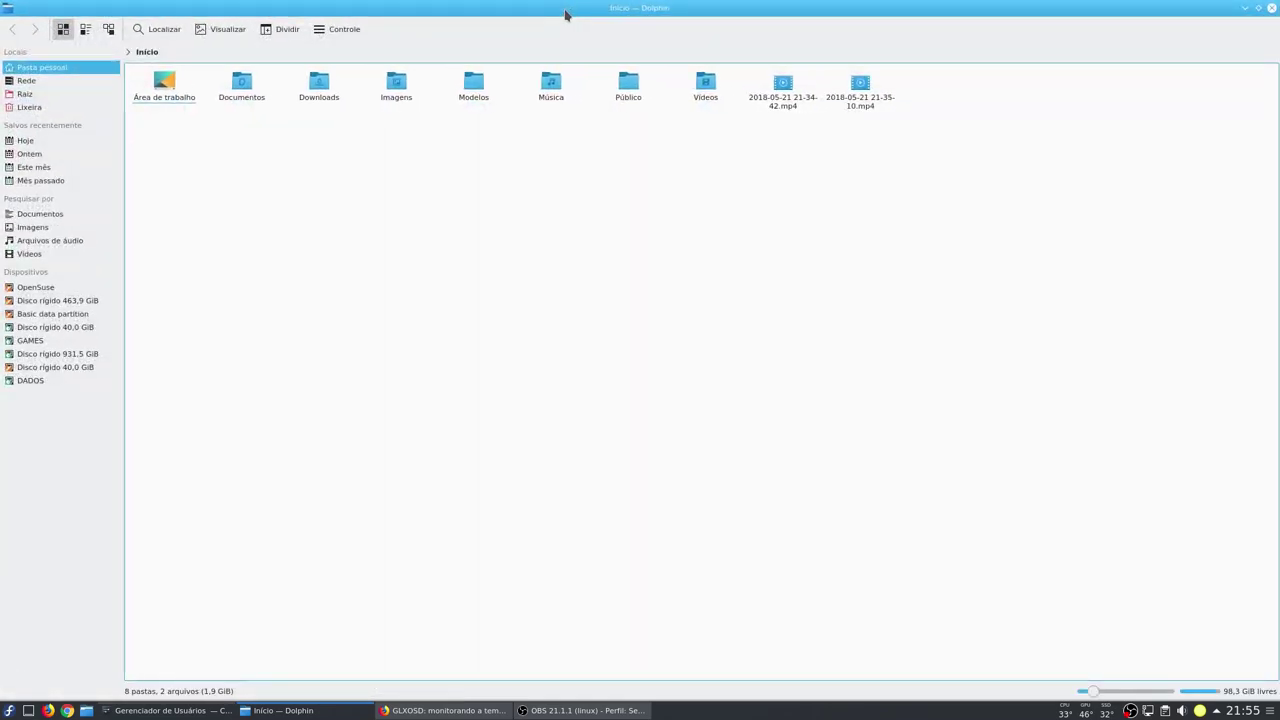
key(alt+period)
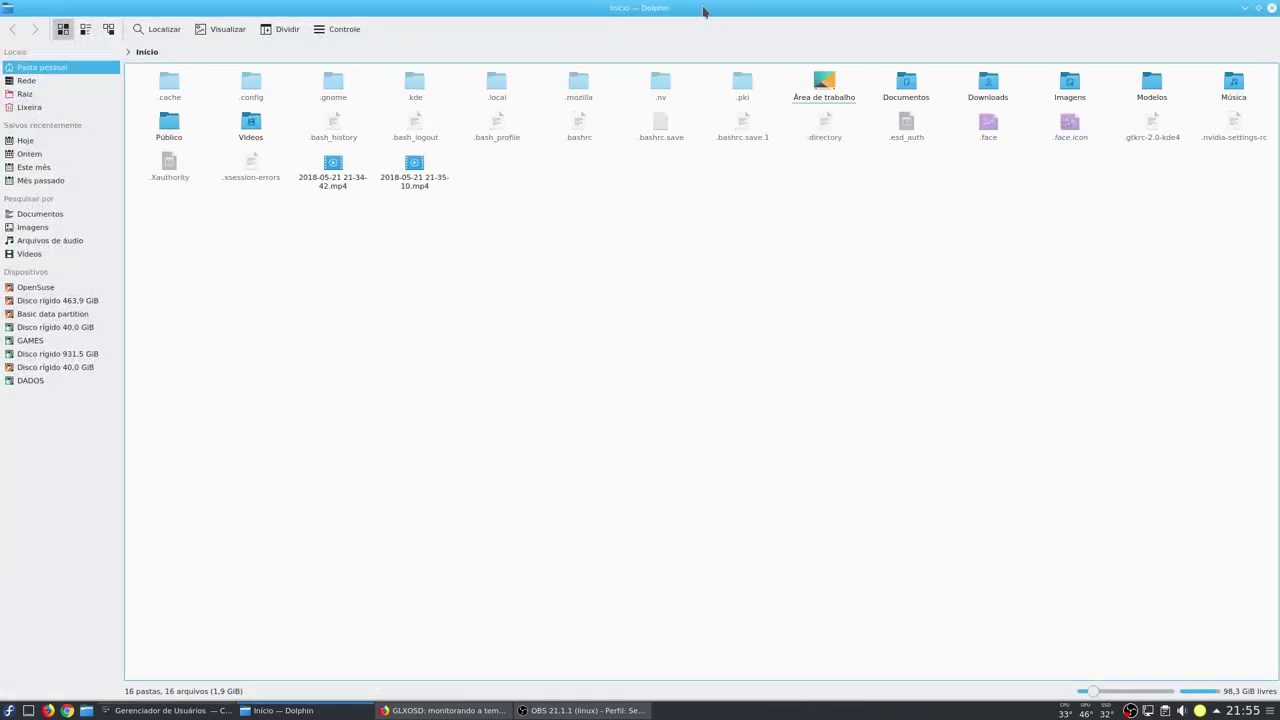
Turn on file previews in the home folder.
click(240, 34)
click(223, 34)
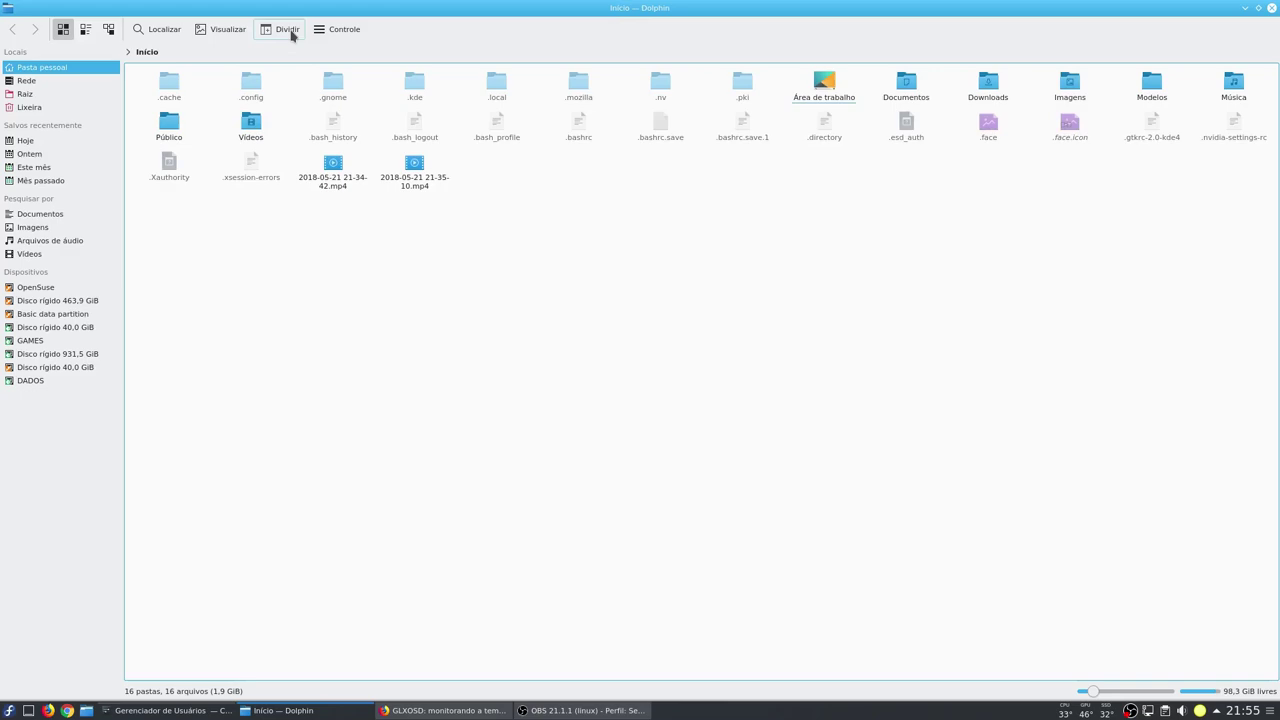
click(203, 36)
Look at the previews of the .face and .face.icon files in the home folder and close the file manager.
drag(1023, 209, 1093, 172)
drag(976, 214, 1100, 172)
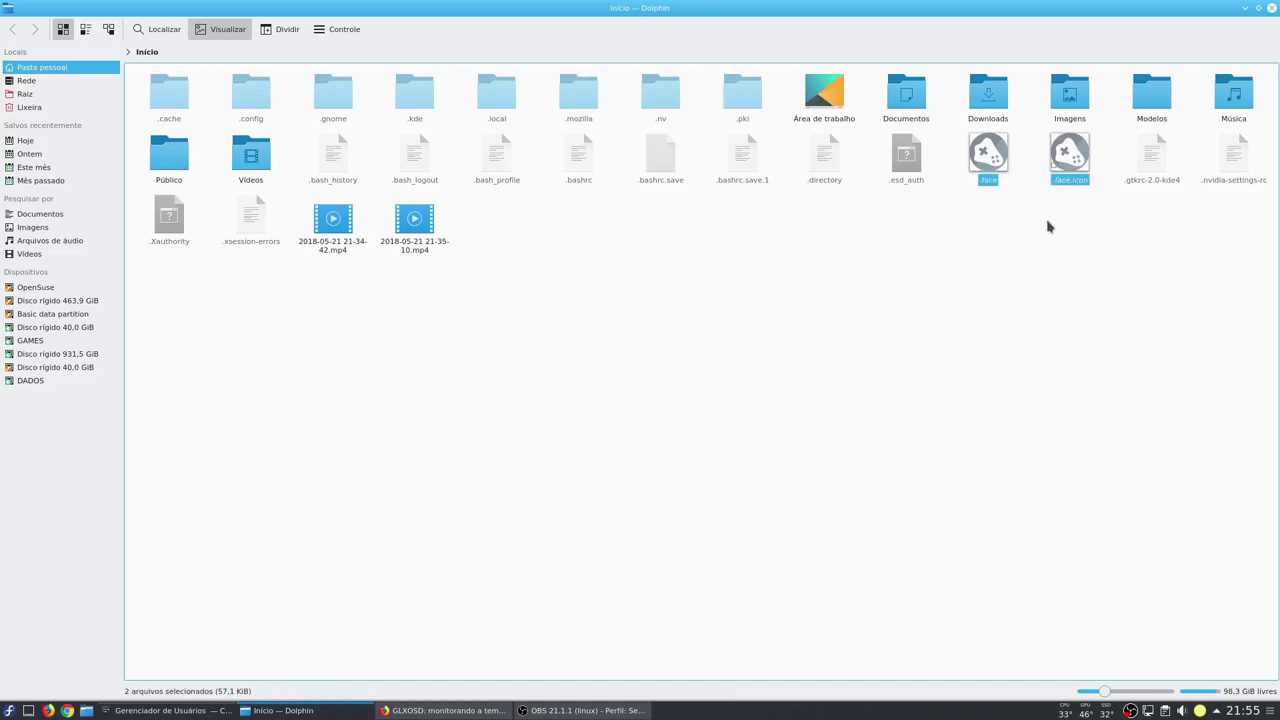
click(1056, 227)
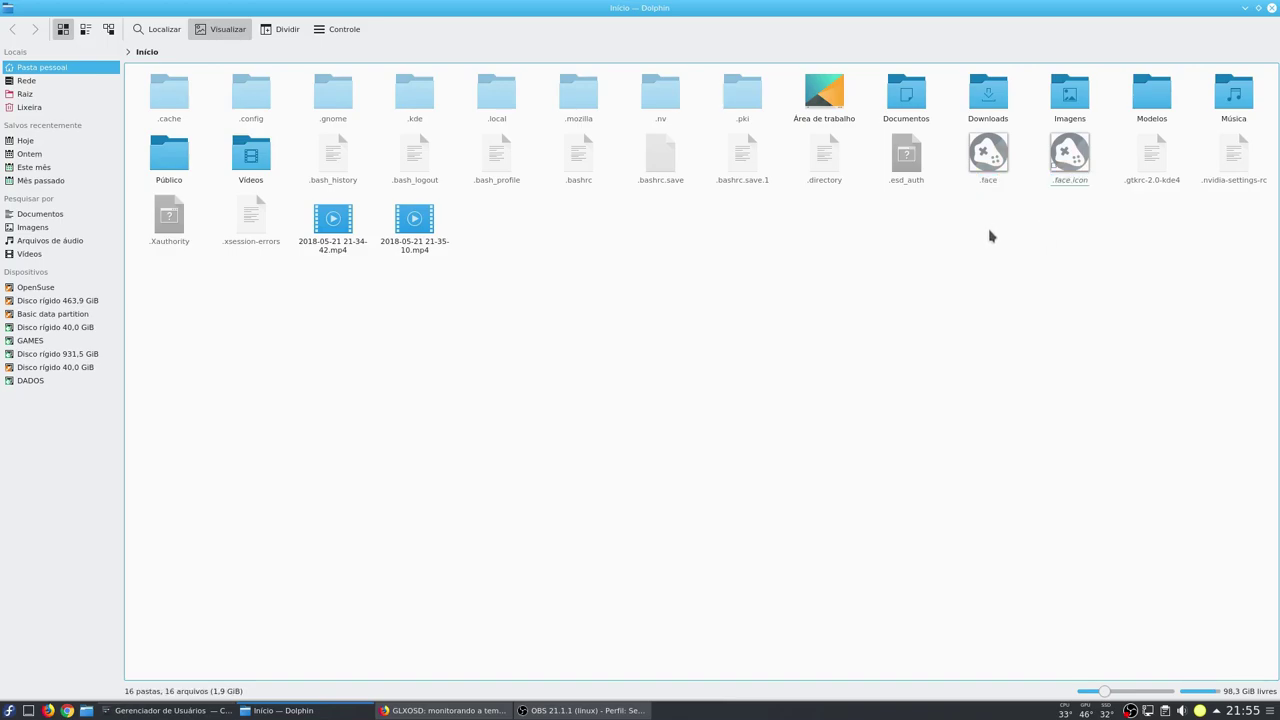
drag(974, 206, 1060, 176)
click(1059, 228)
click(1272, 8)
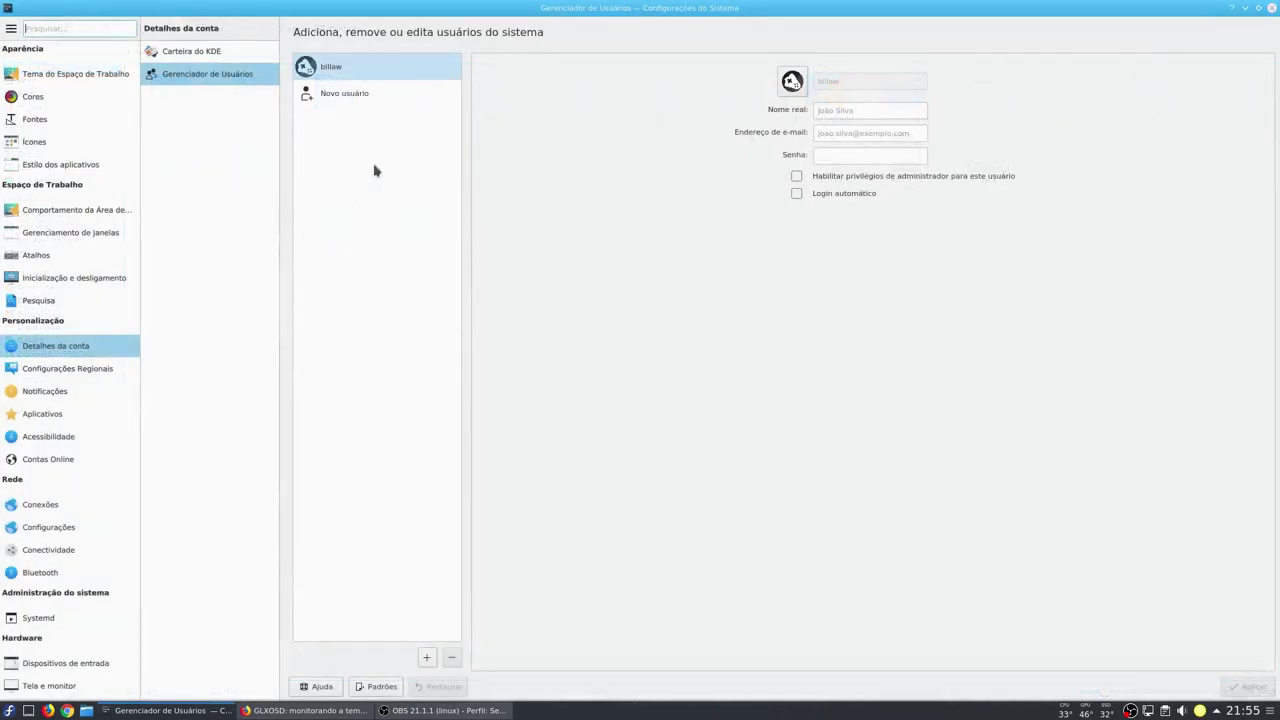
Display the Atalhos (keyboard shortcuts) settings.
click(30, 260)
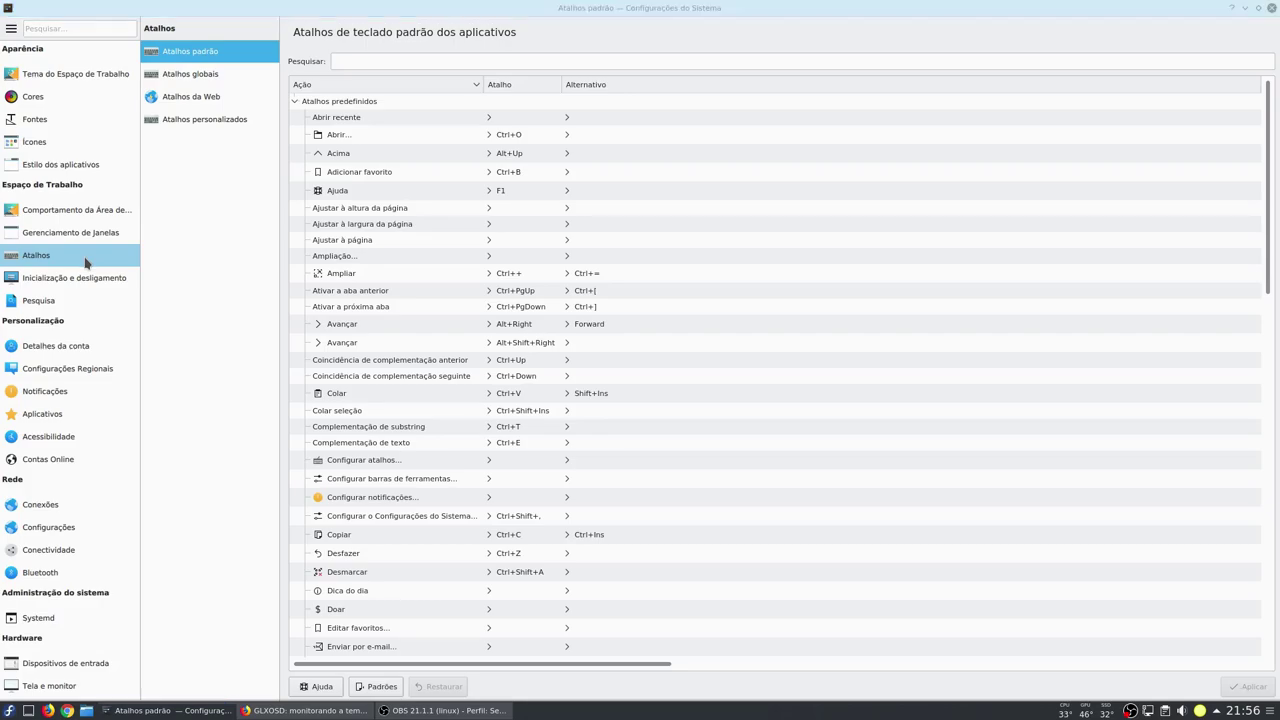
key(alt+space)
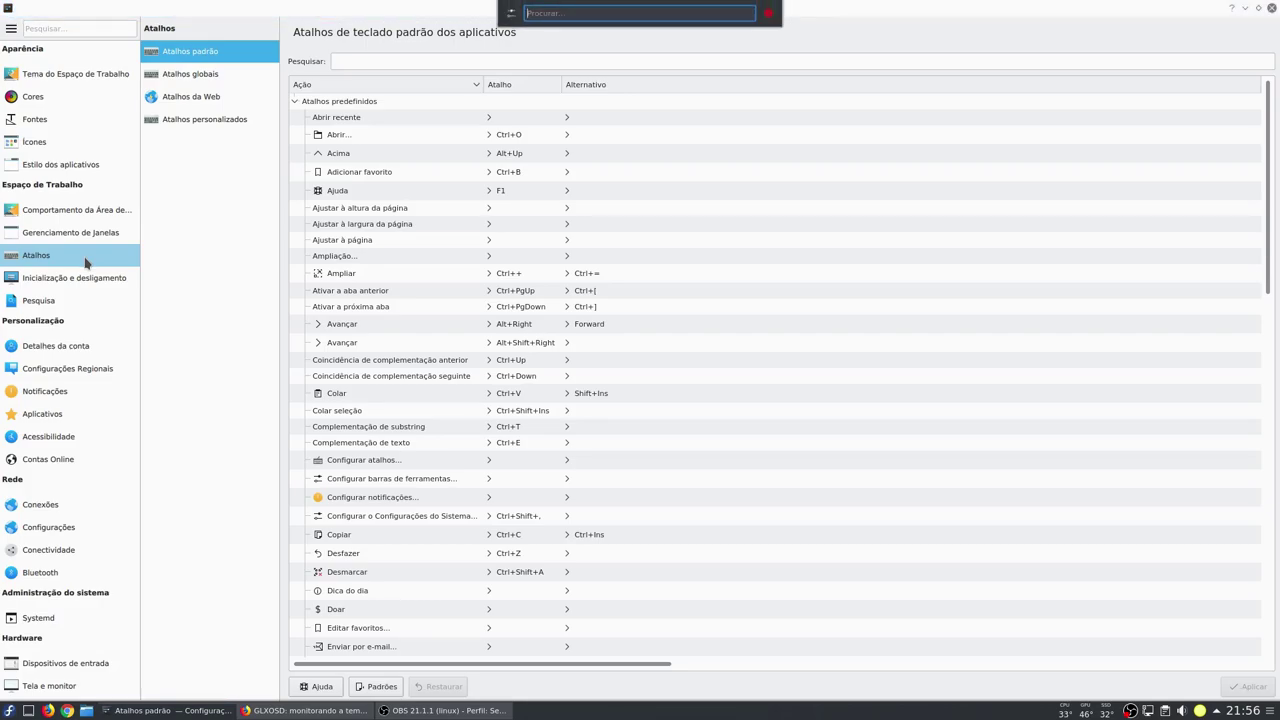
text(kos)
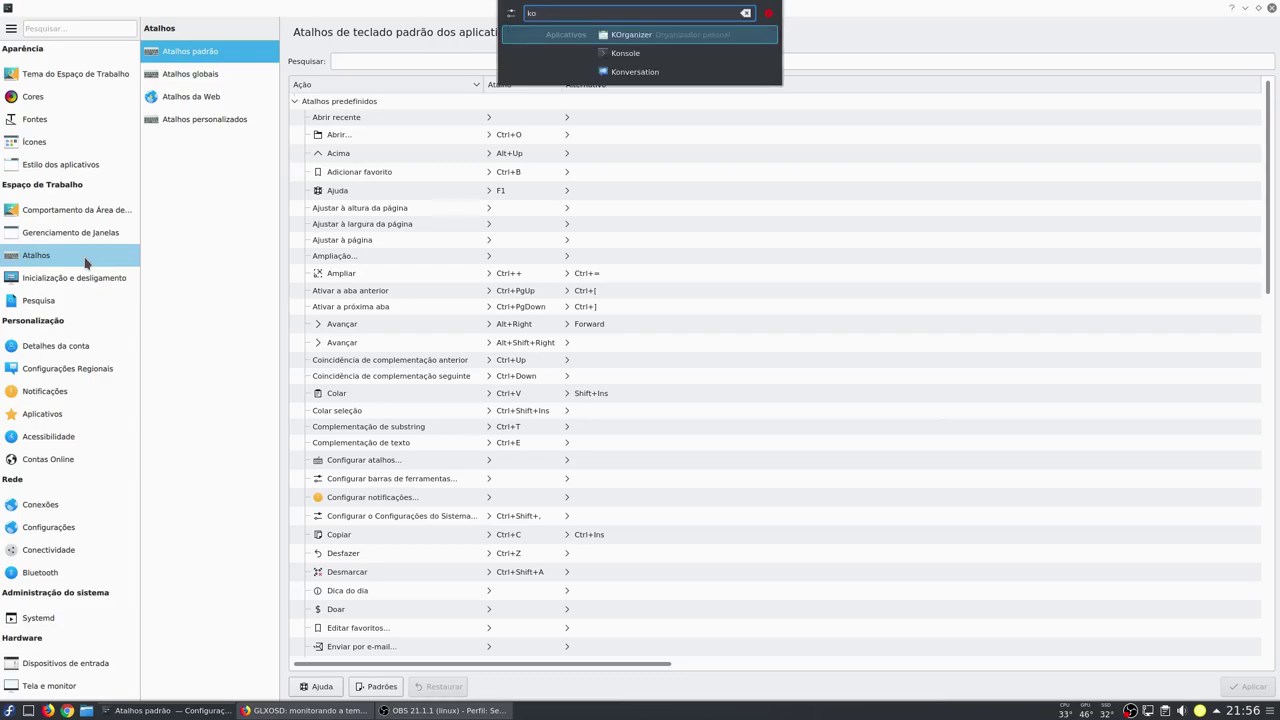
key(Escape)
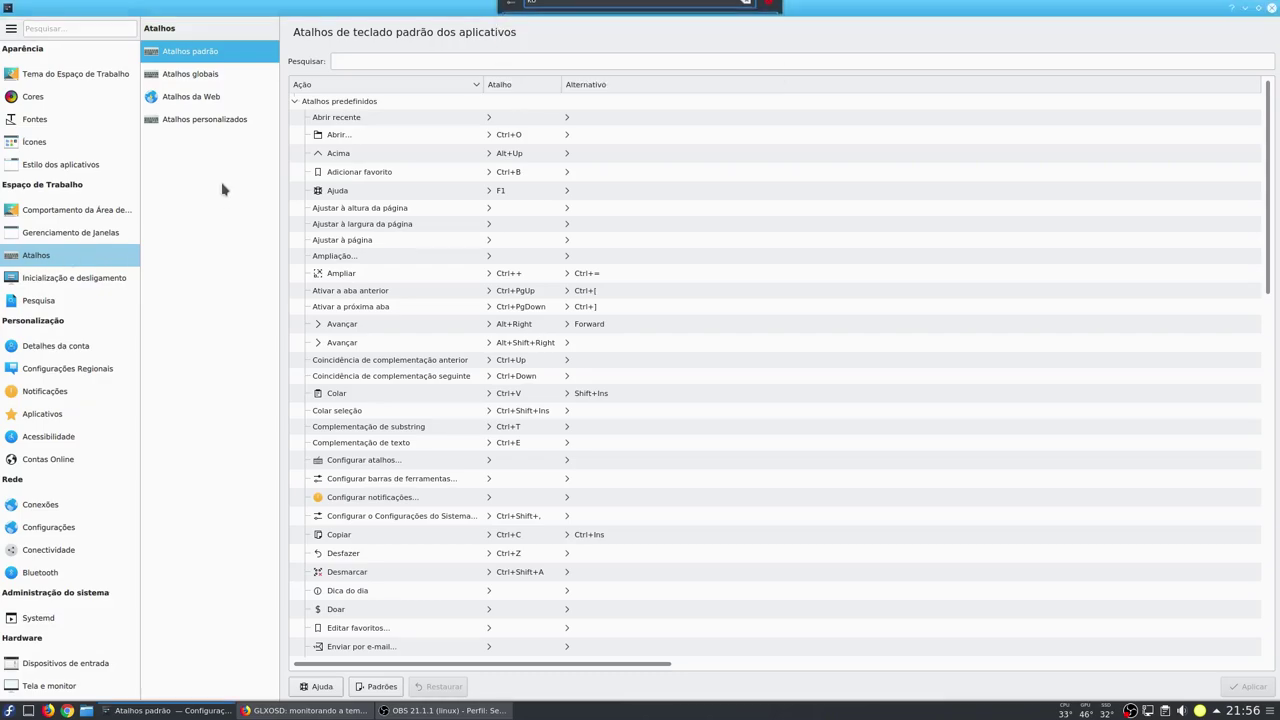
Look through the custom, standard and global keyboard shortcut settings.
click(214, 121)
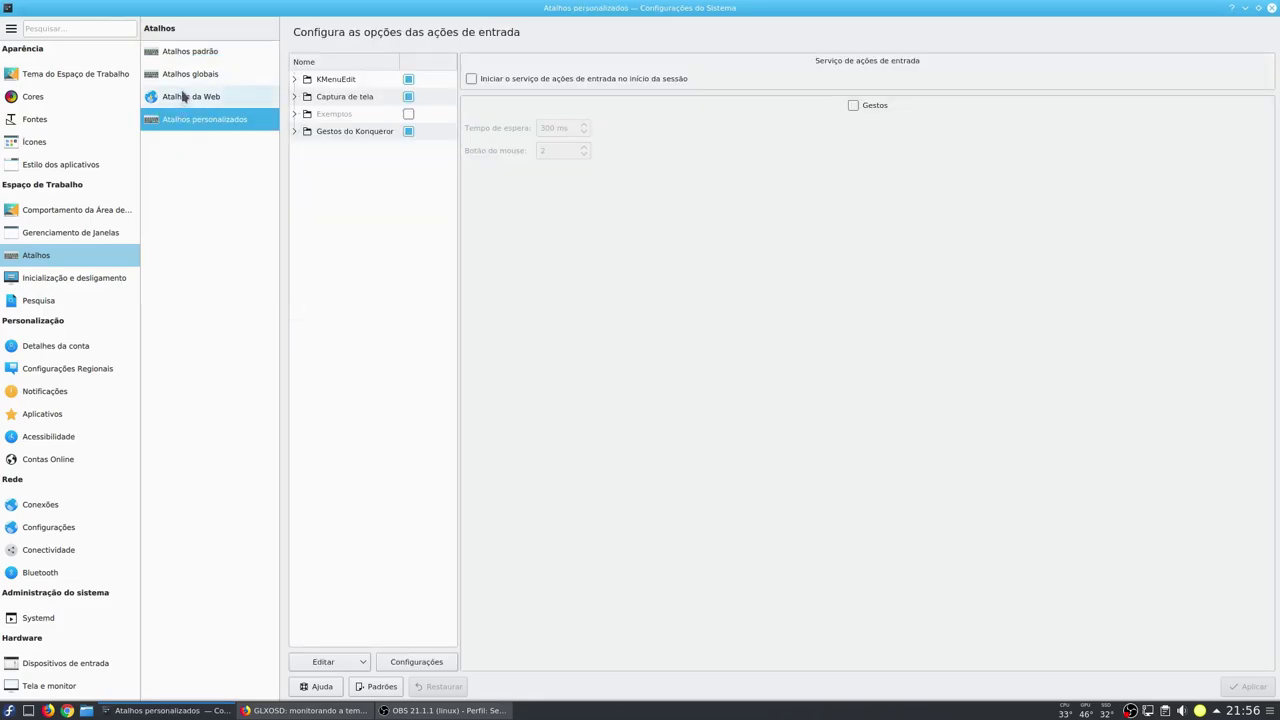
click(186, 53)
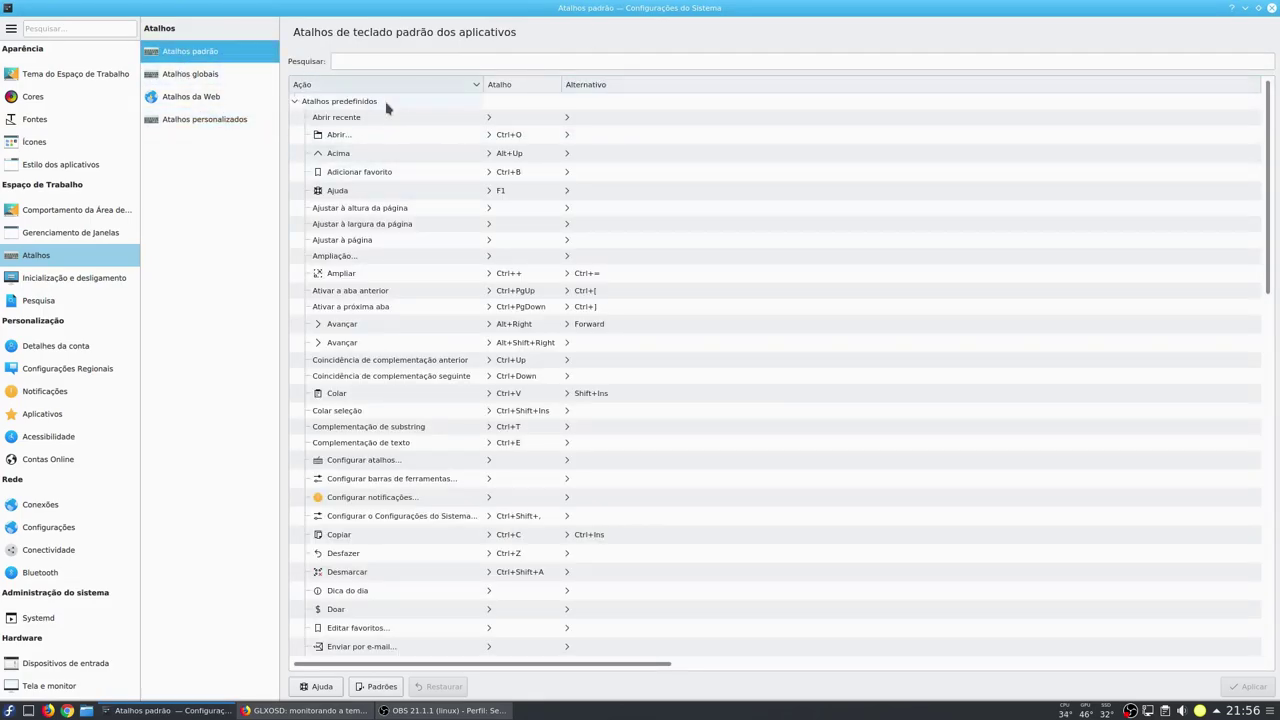
click(199, 77)
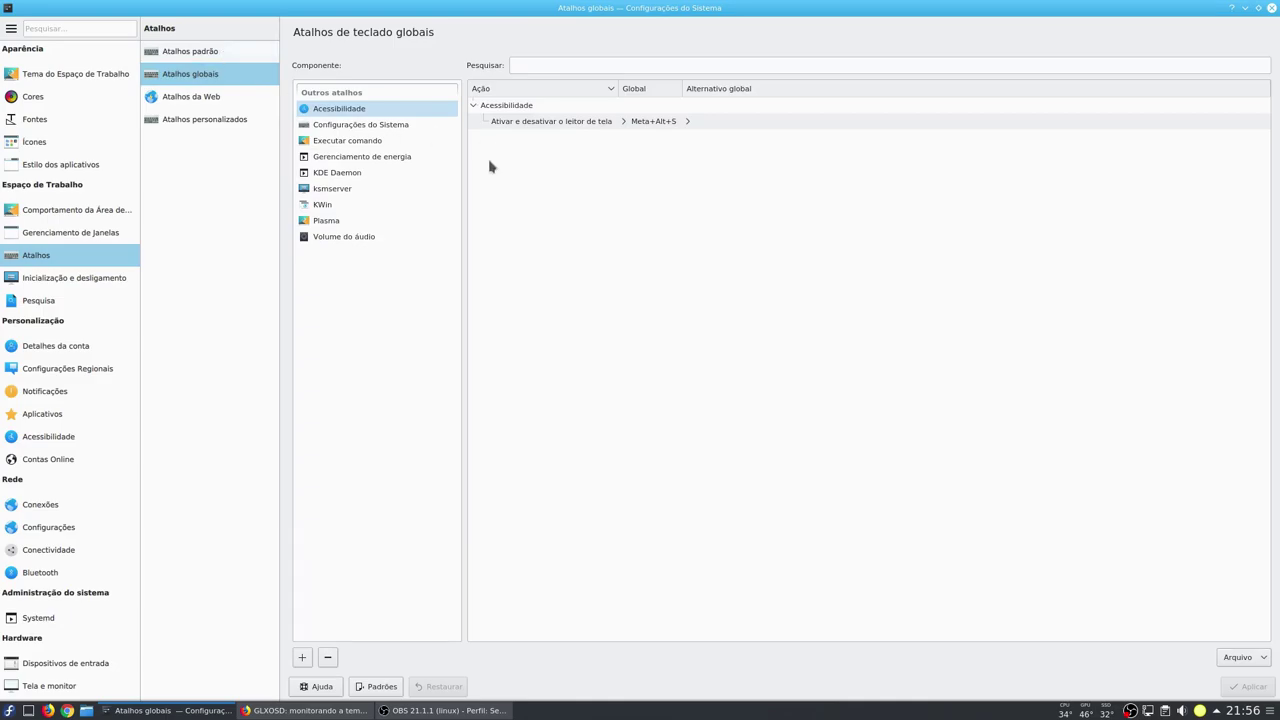
Enable the Exemplos group and its Executar o Konsole action in the custom shortcuts, and apply the changes.
click(176, 121)
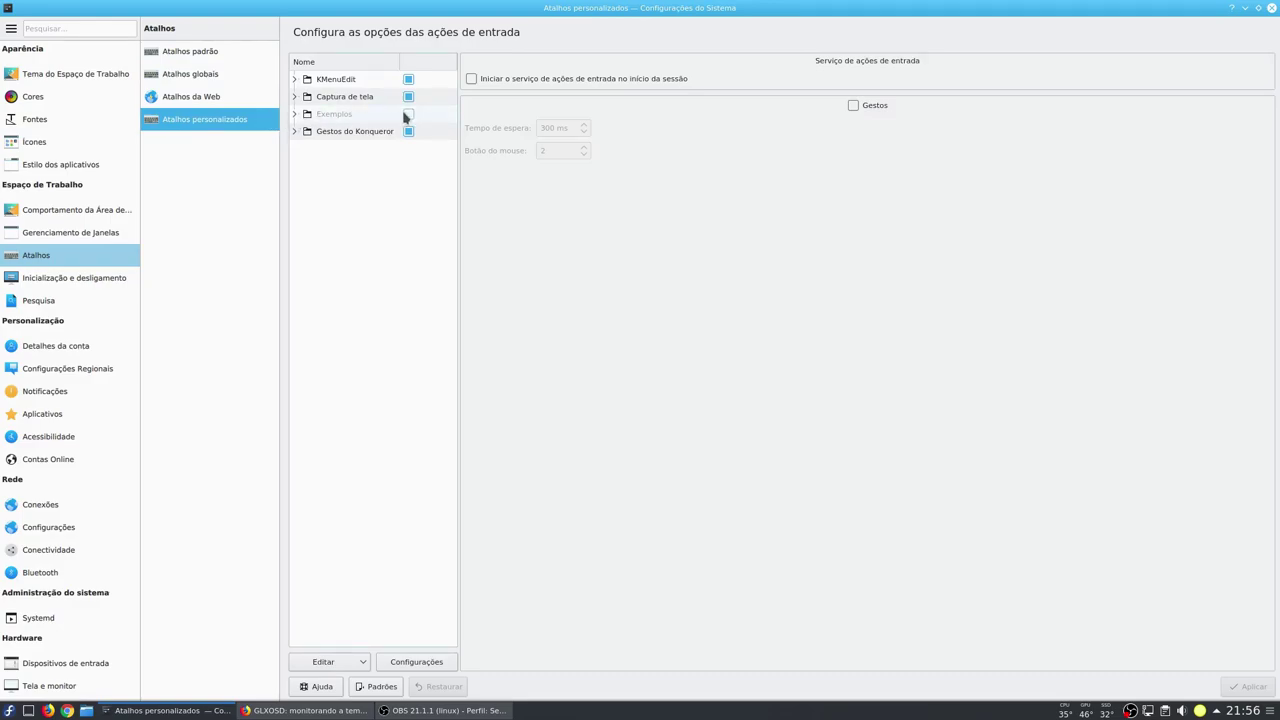
click(408, 114)
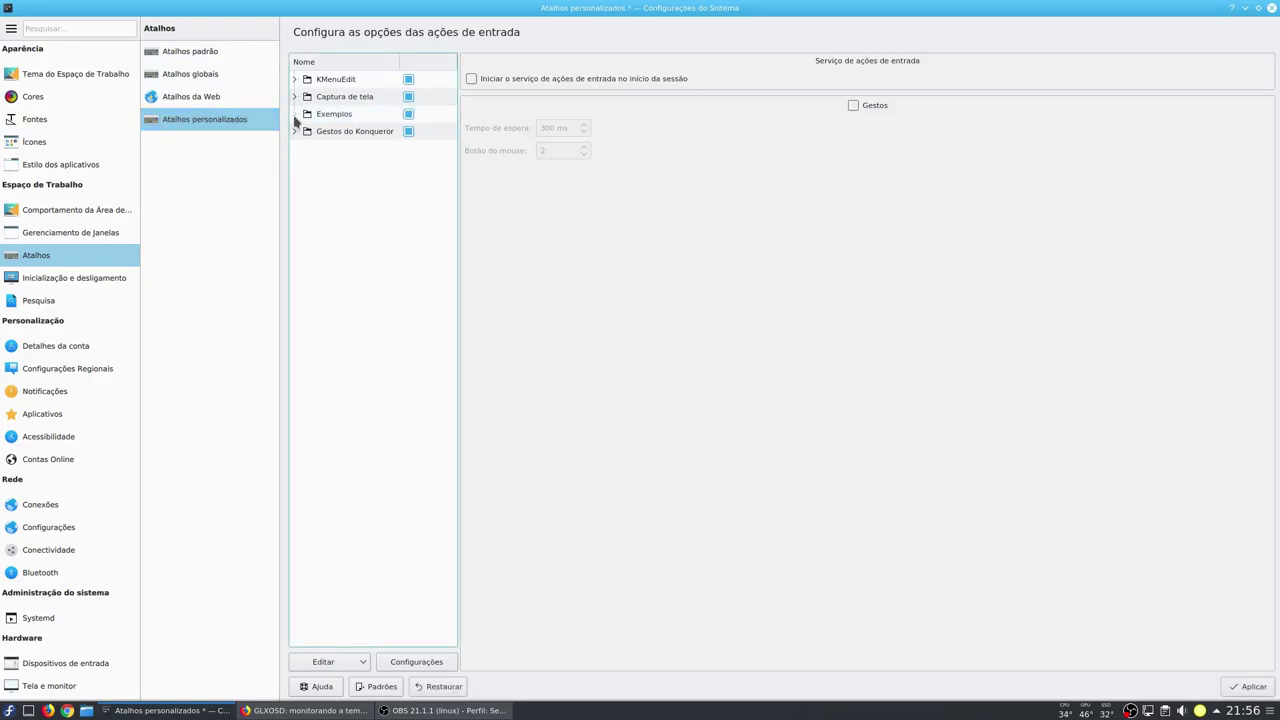
click(294, 114)
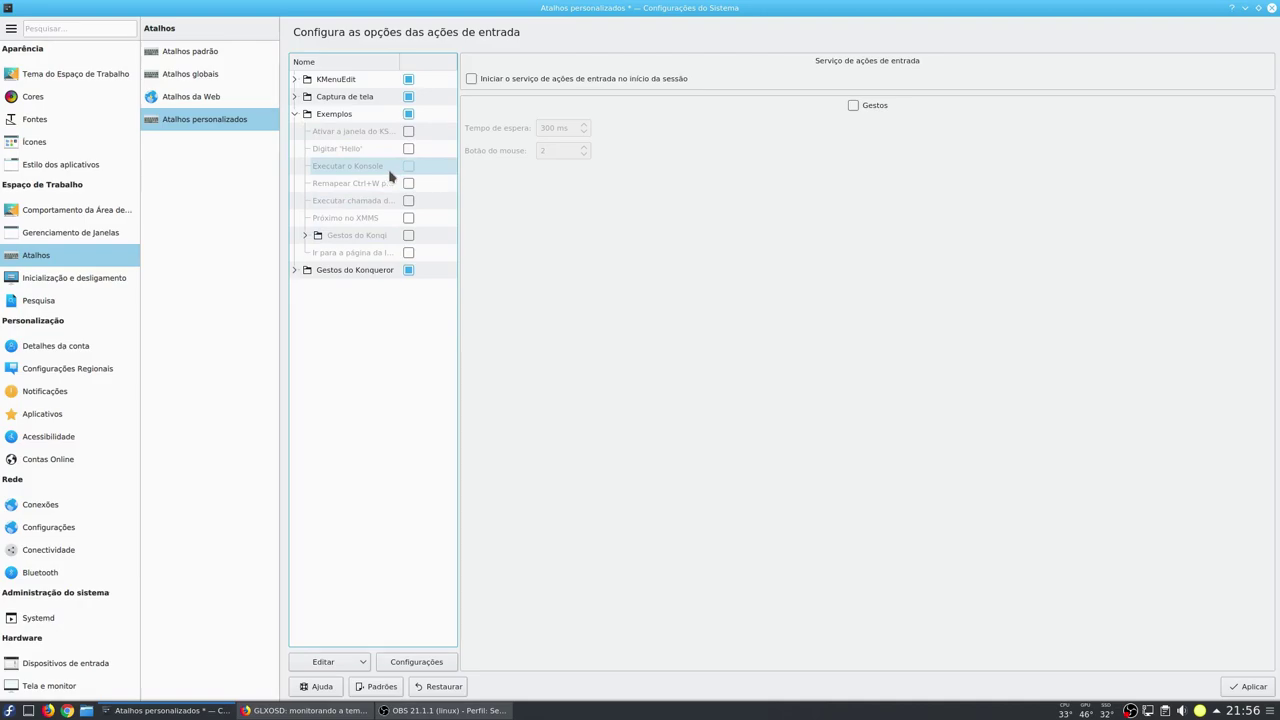
click(395, 170)
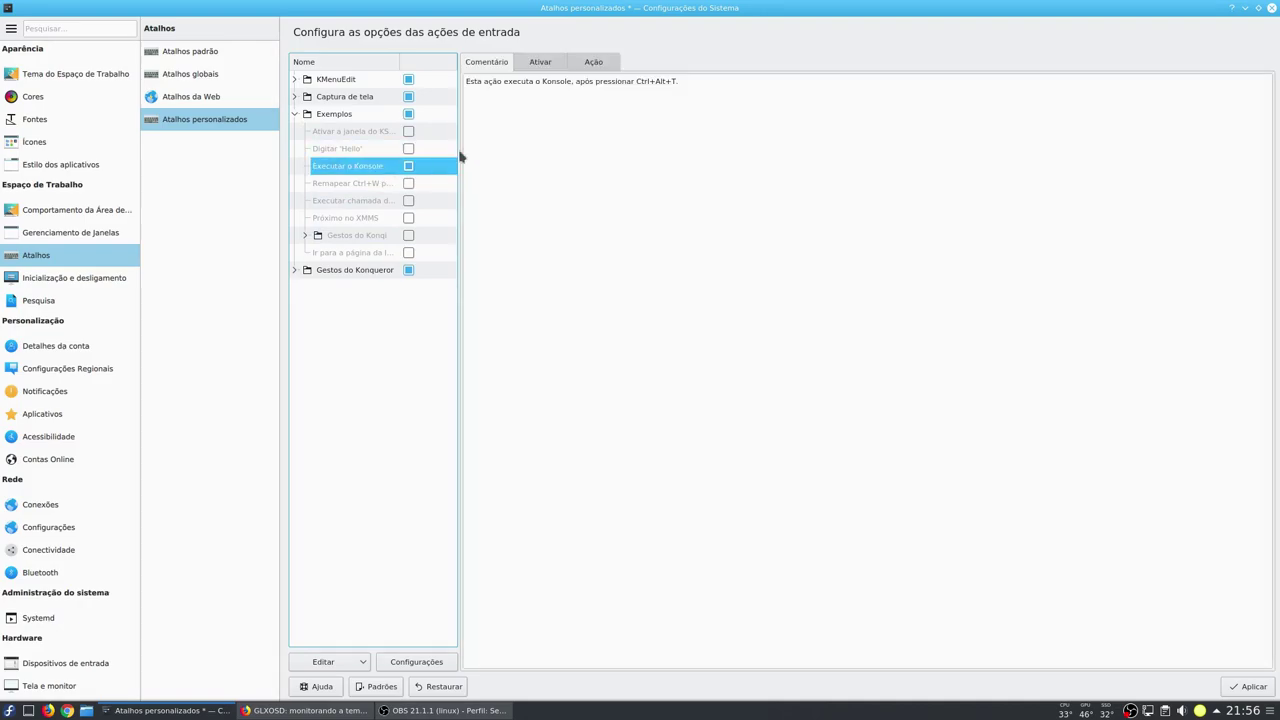
click(1250, 687)
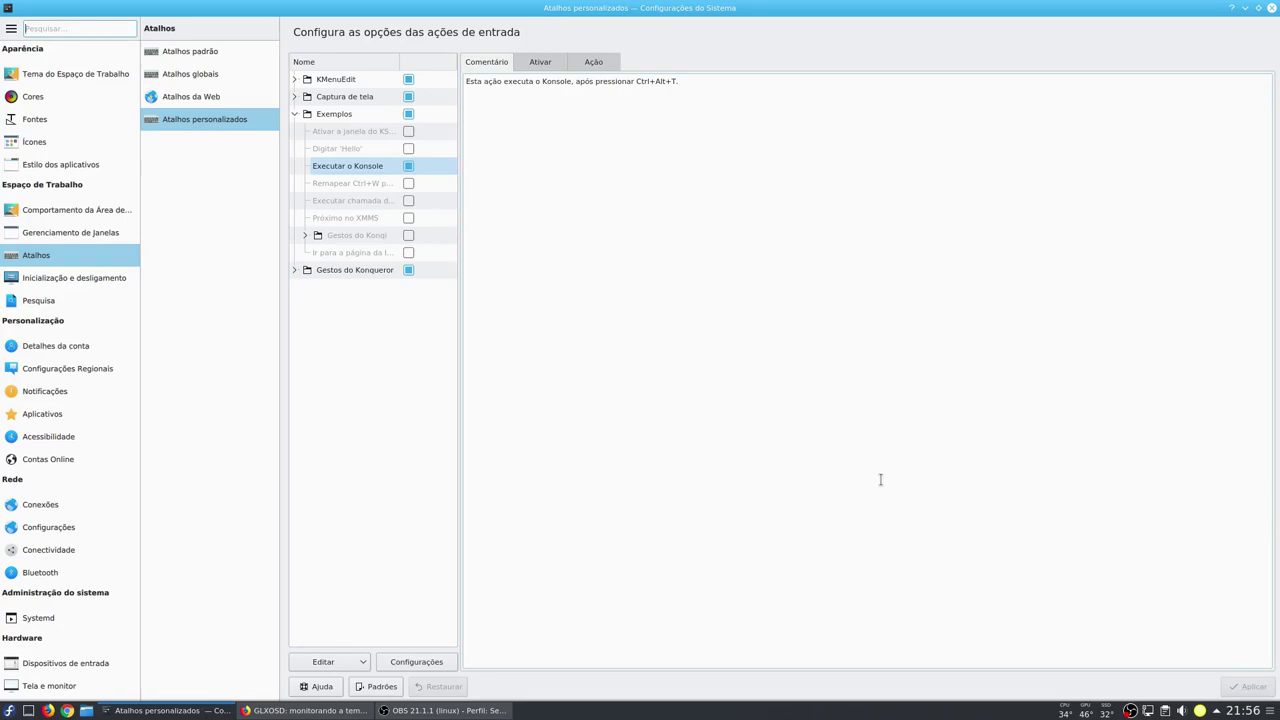
Test the Konsole launch shortcut by opening the terminal twice and closing it each time.
key(ctrl+alt+t)
drag(431, 340, 1274, 420)
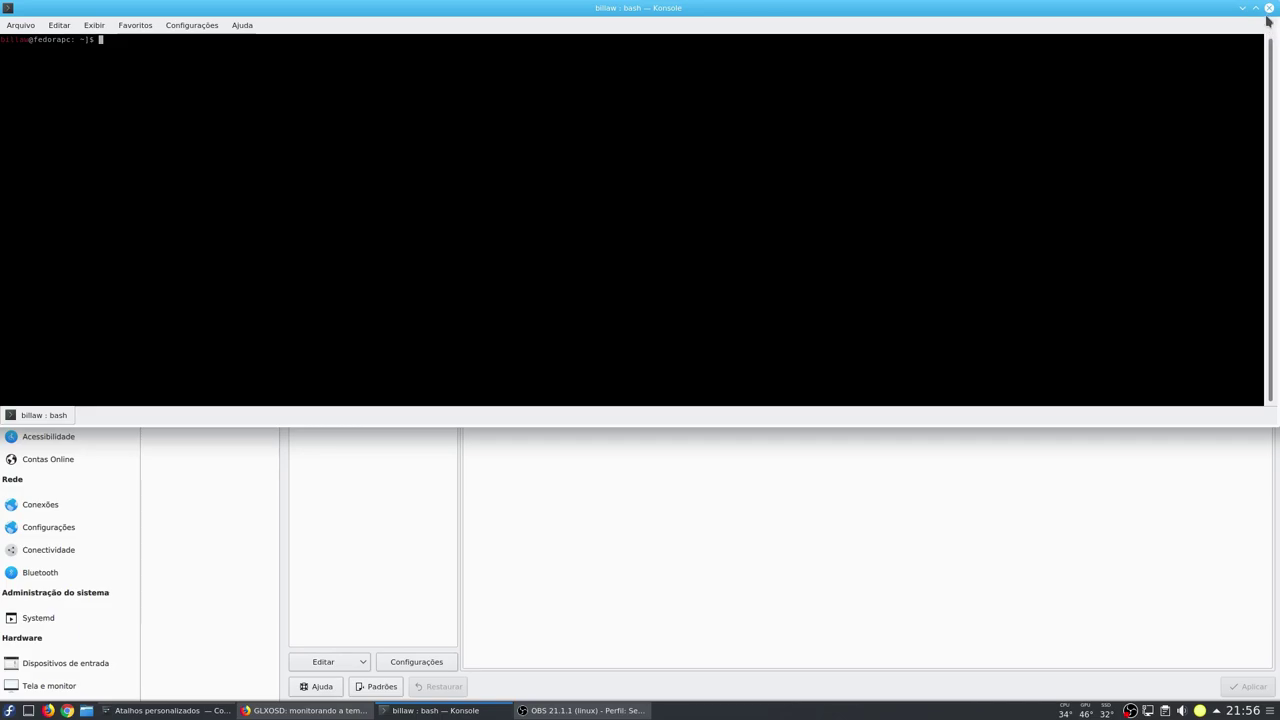
click(1269, 8)
key(ctrl+alt+t)
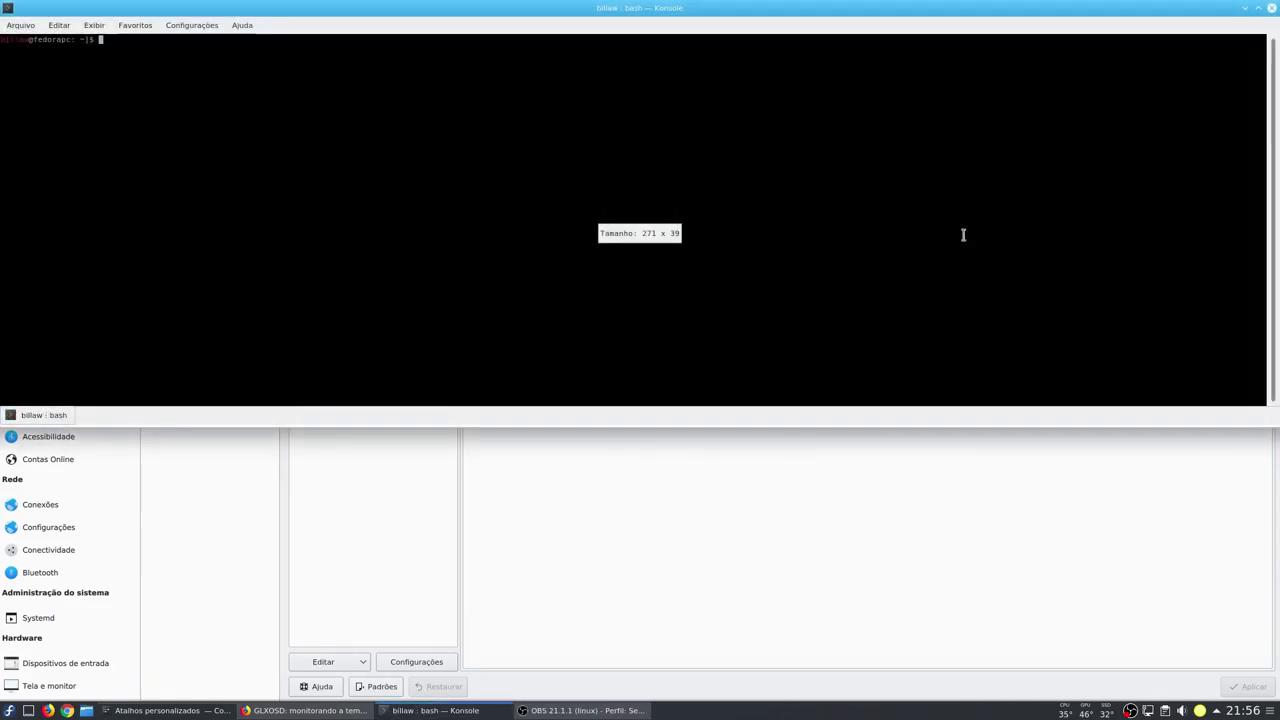
click(1269, 8)
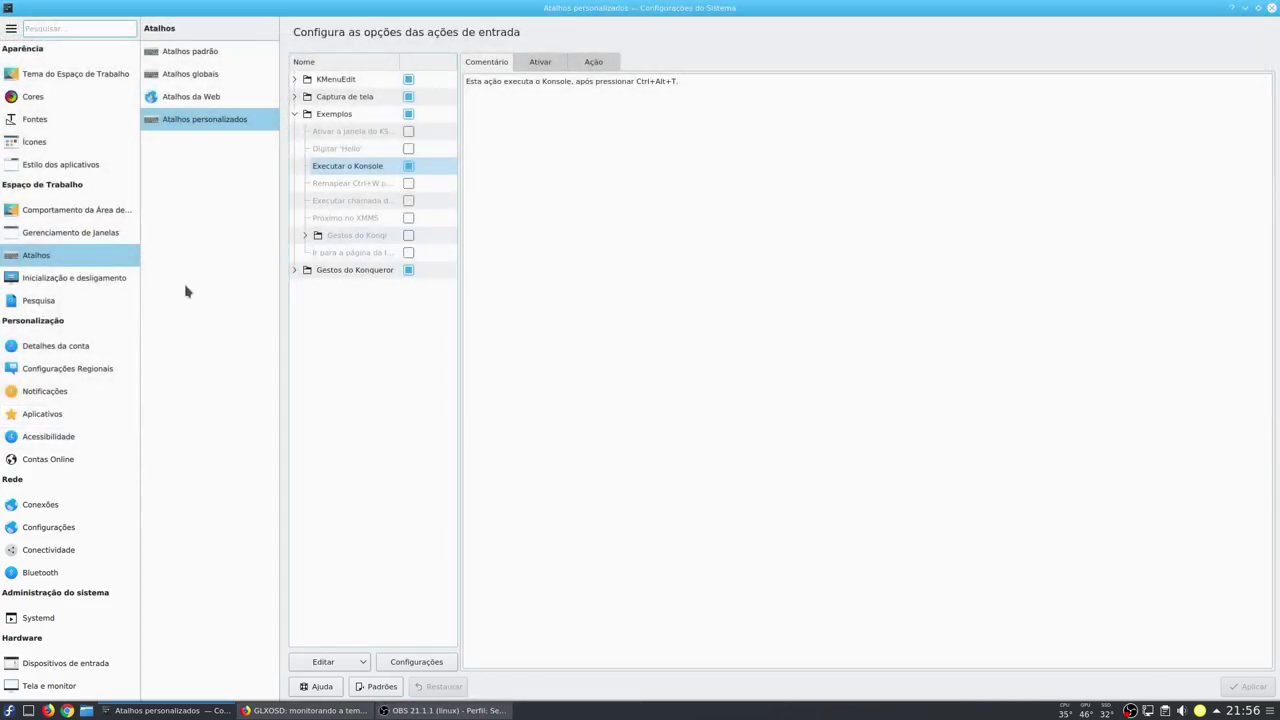
Set NumLock to turn on at Plasma startup in the keyboard hardware settings and apply it.
scroll(77, 413, down, 2)
scroll(77, 413, down, 2)
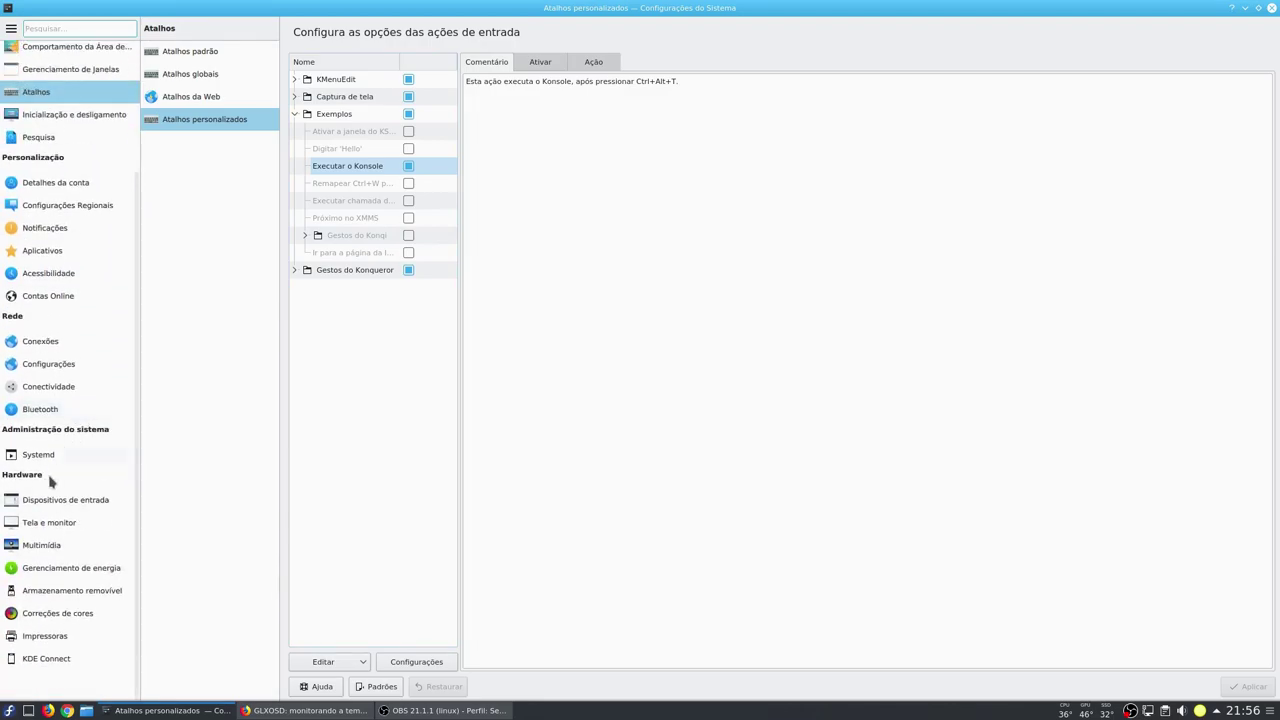
click(55, 502)
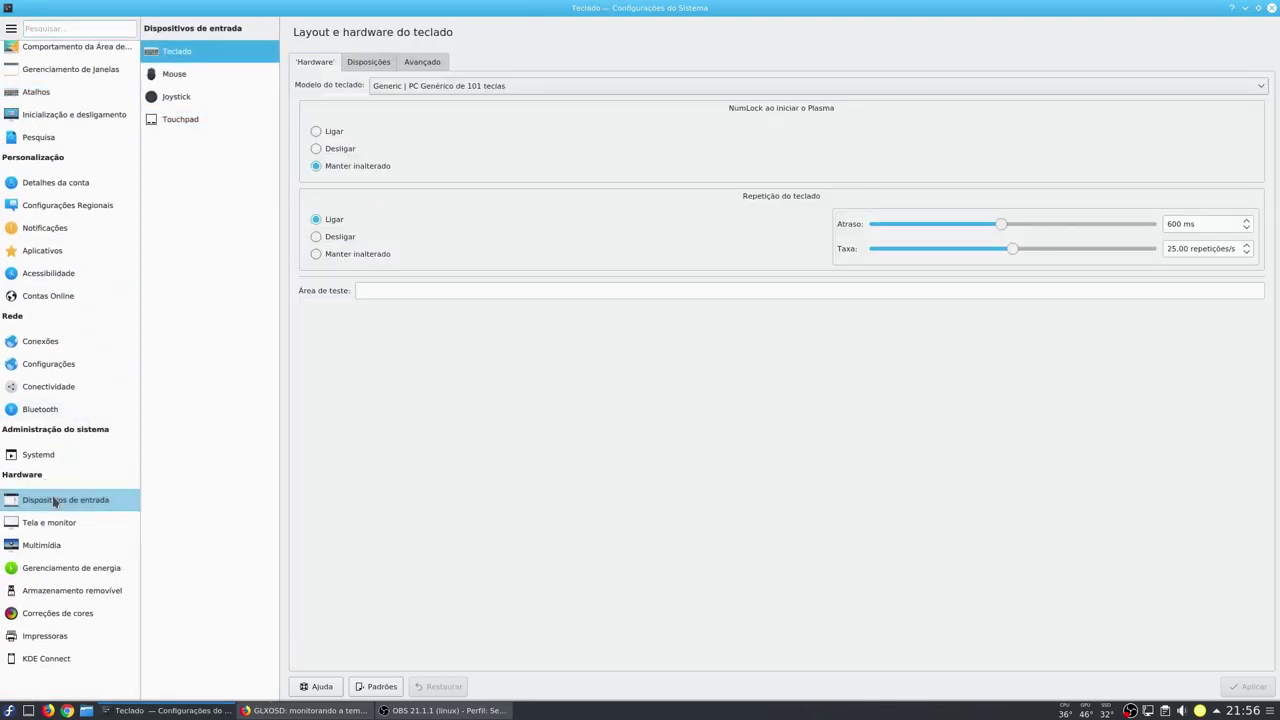
click(195, 75)
click(193, 53)
click(321, 134)
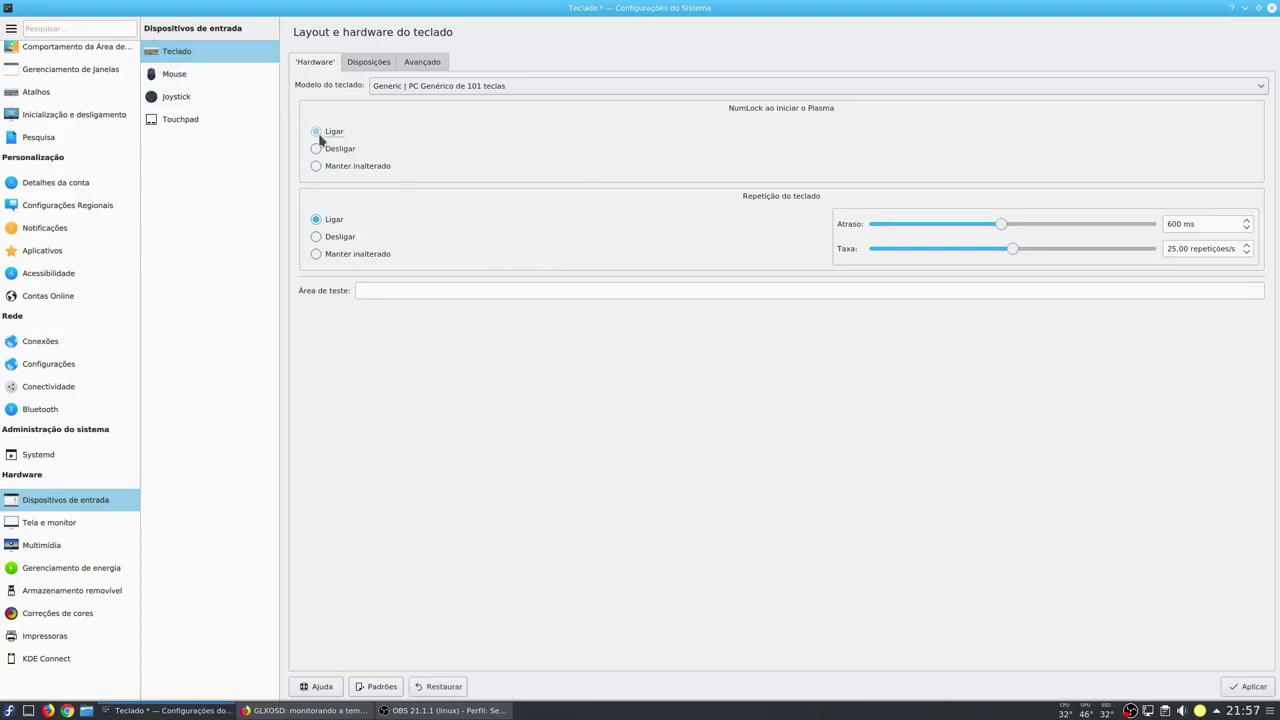
click(1245, 687)
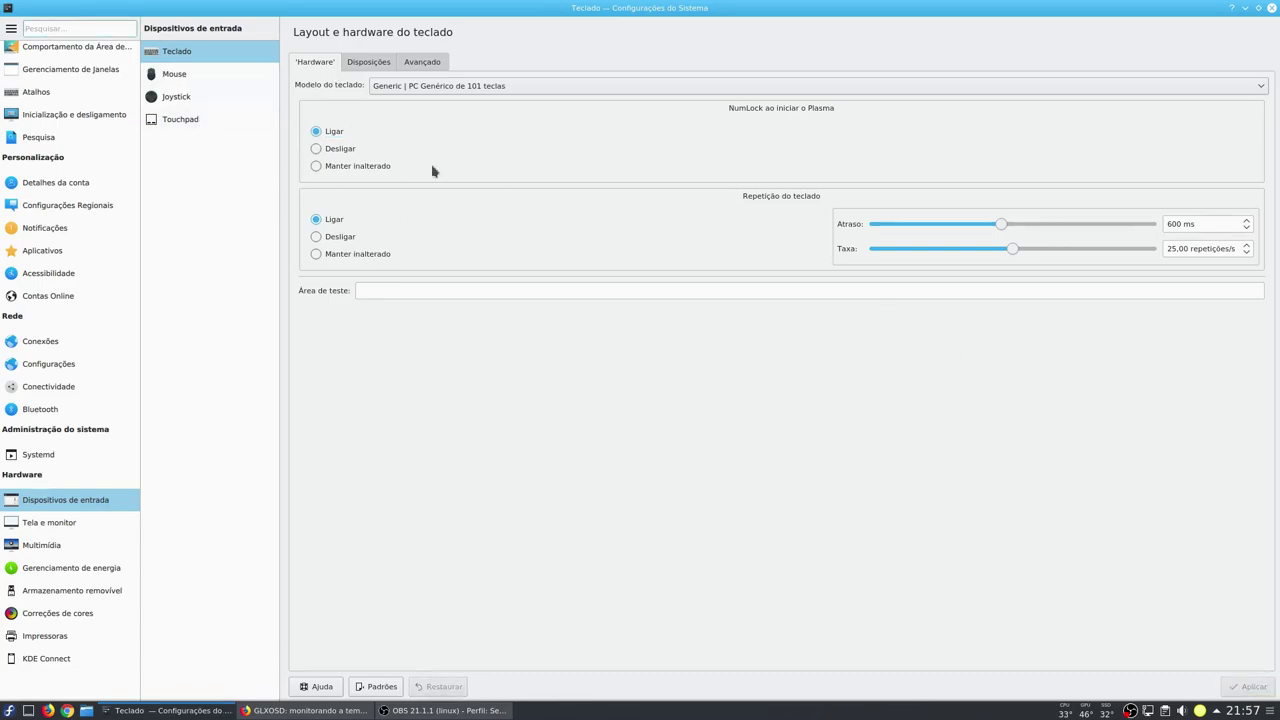
Set the mouse to open files and folders with a double click and apply the change.
click(188, 74)
click(343, 182)
click(1250, 687)
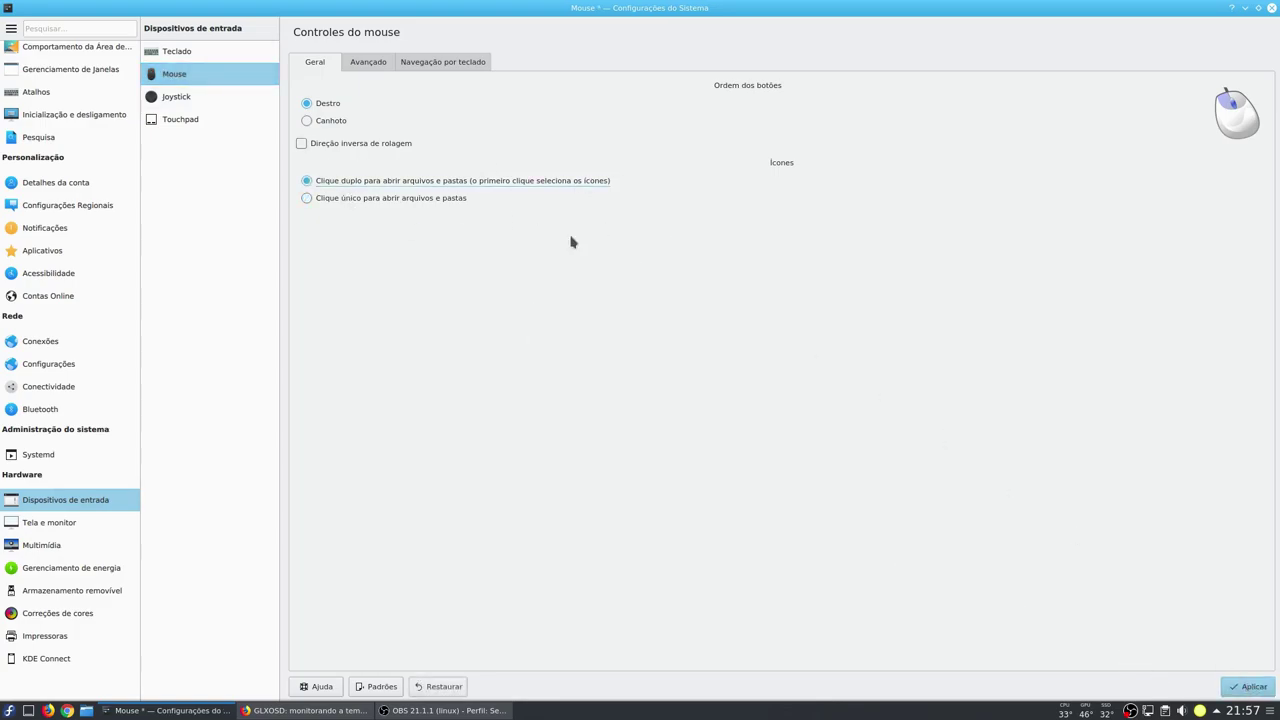
Review the mouse's advanced and keyboard navigation options and the touchpad's scrolling options.
click(378, 62)
click(430, 62)
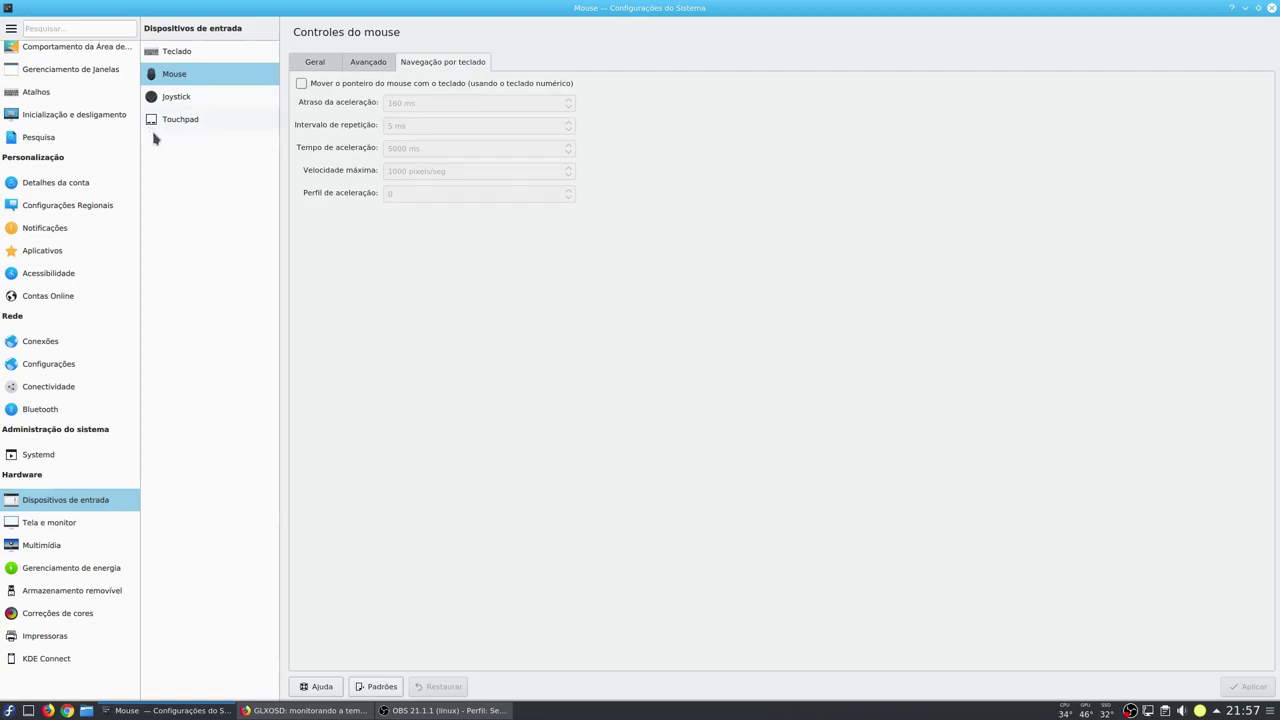
click(181, 120)
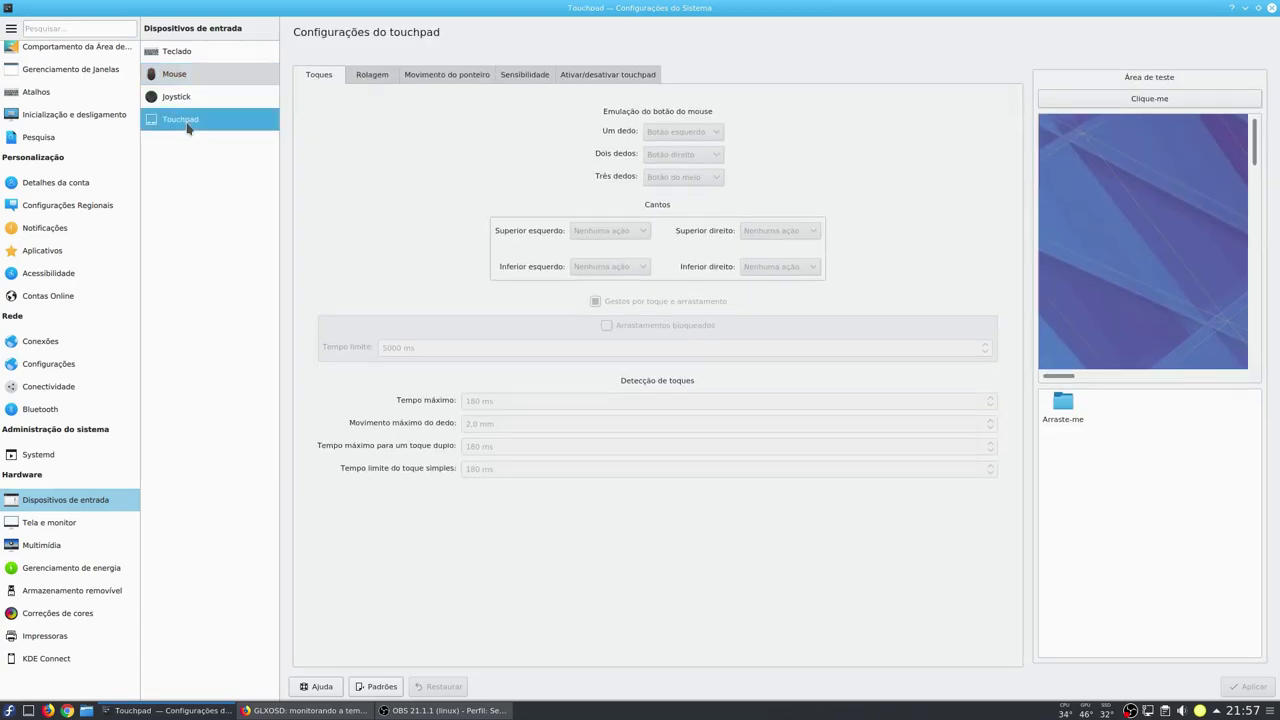
click(372, 99)
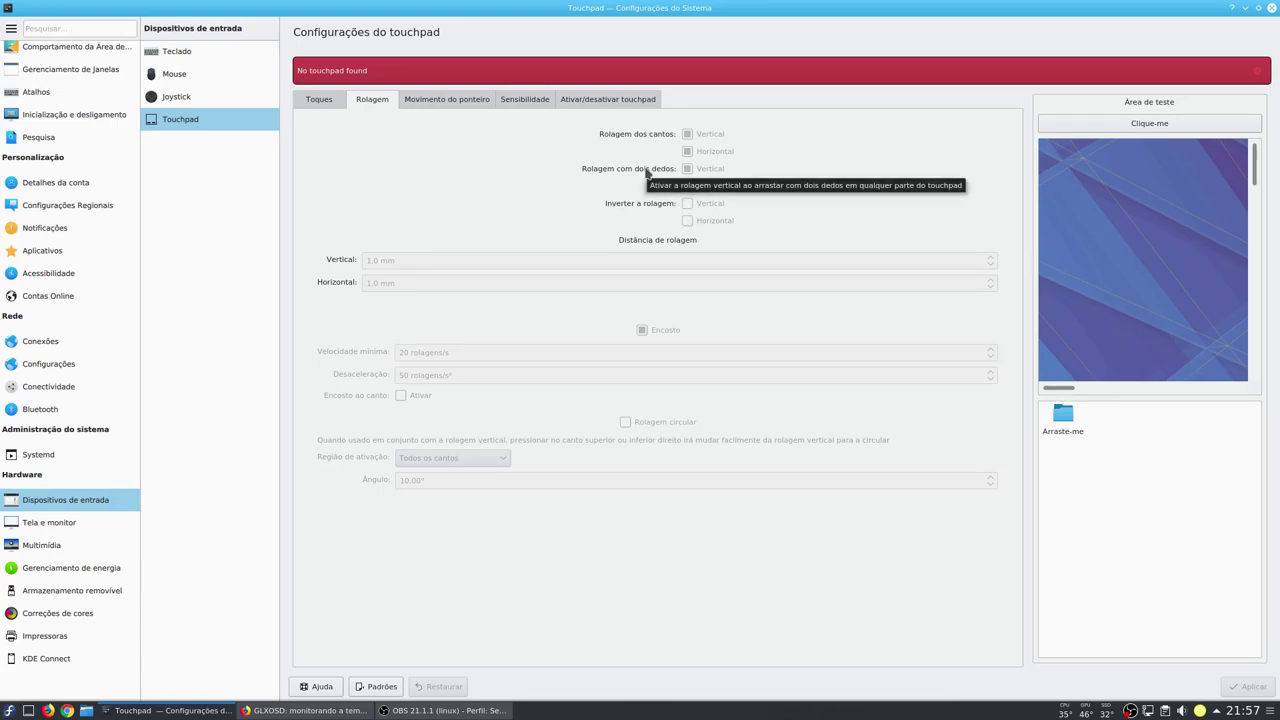
scroll(1152, 254, down, 2)
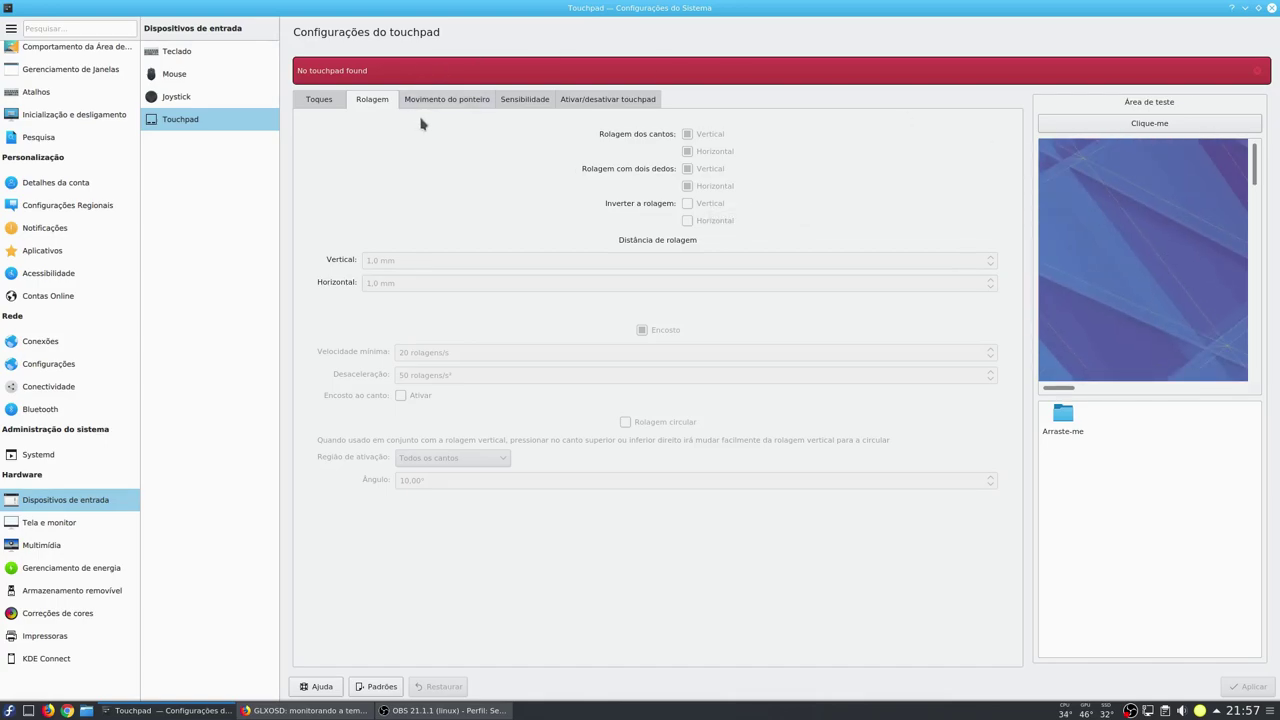
Look at the energy-saving settings and the workspace theme's appearance options.
click(66, 568)
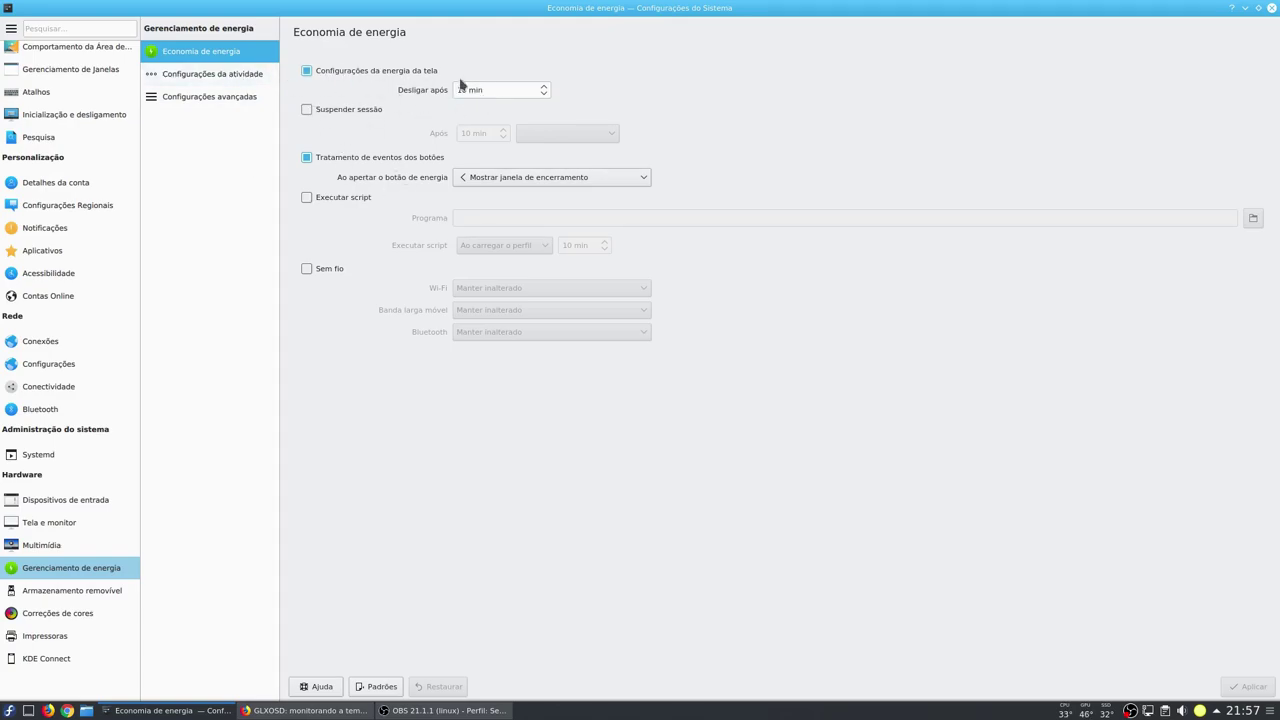
scroll(63, 194, up, 5)
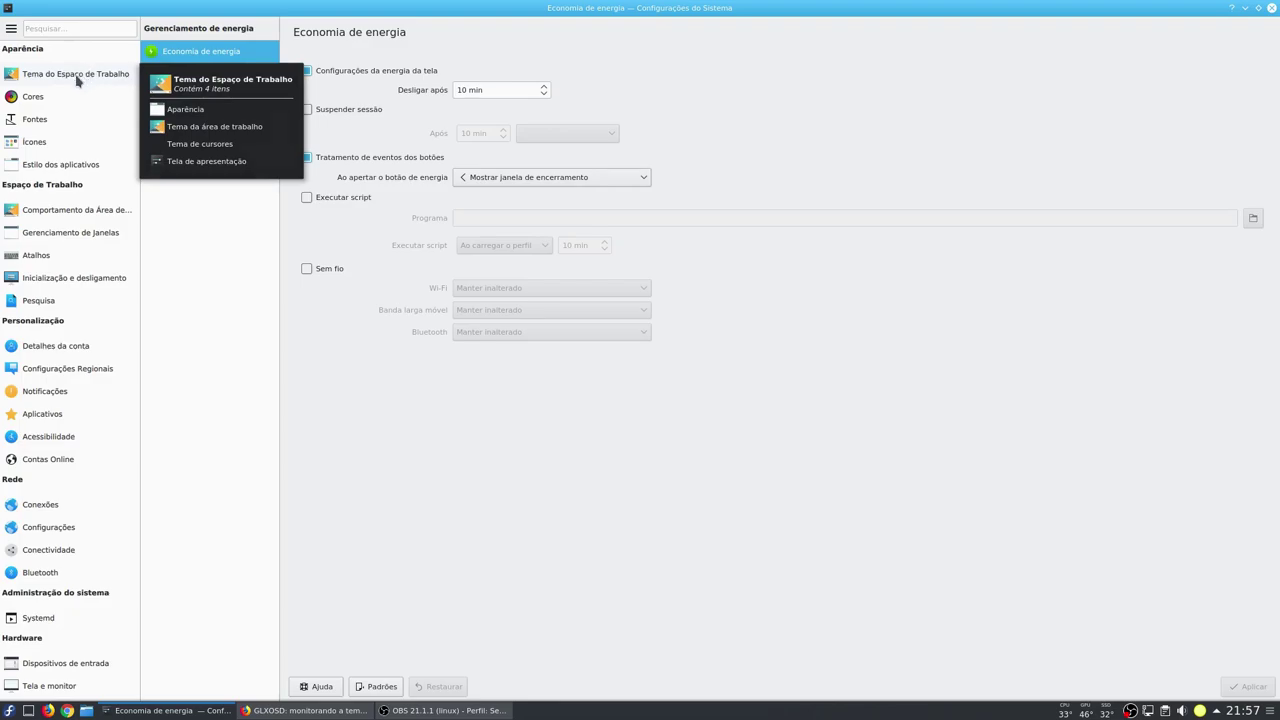
click(77, 80)
mouse_move(59, 97)
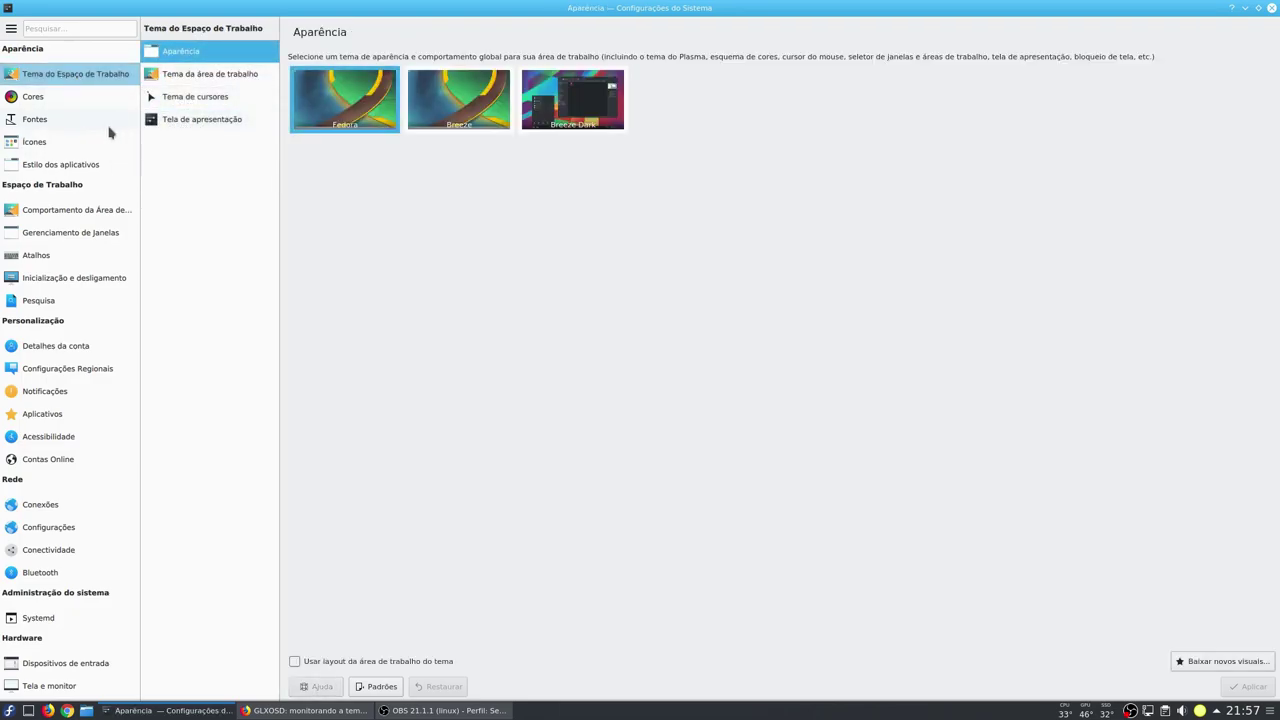
Disable automatic screen locking and locking on resume in the workspace behaviour settings, and apply the changes.
click(75, 208)
mouse_move(73, 234)
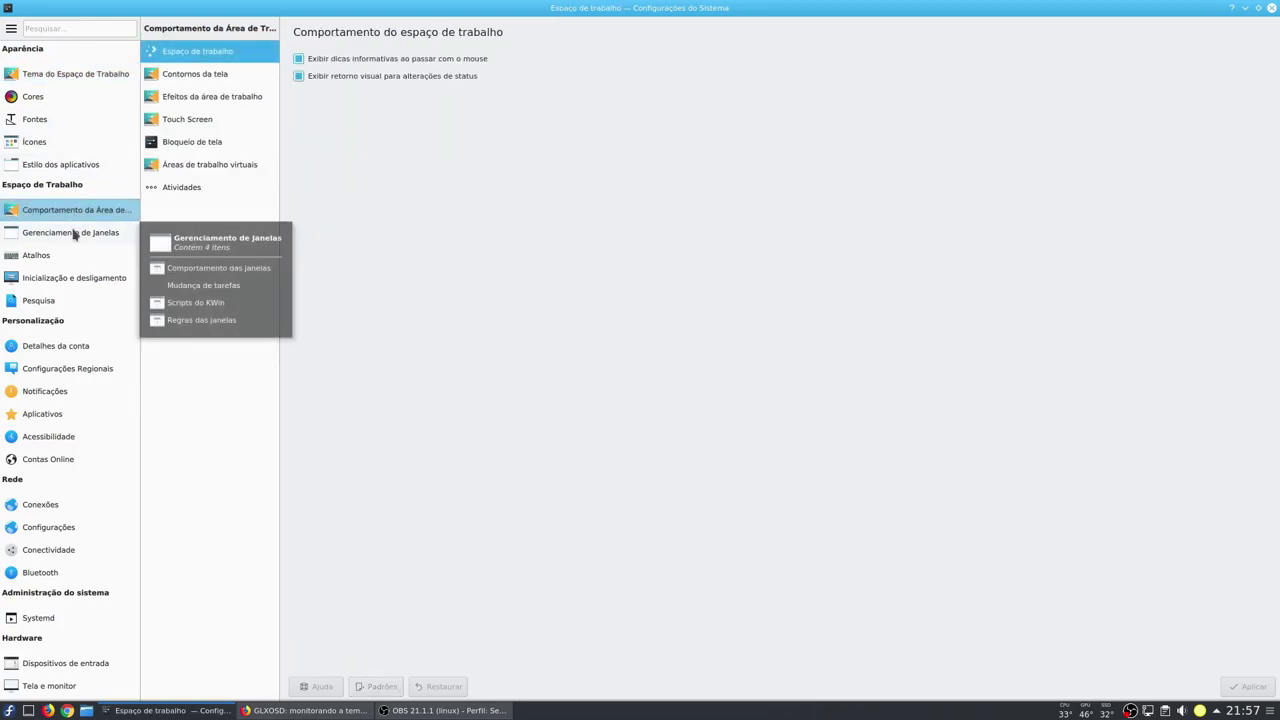
click(193, 142)
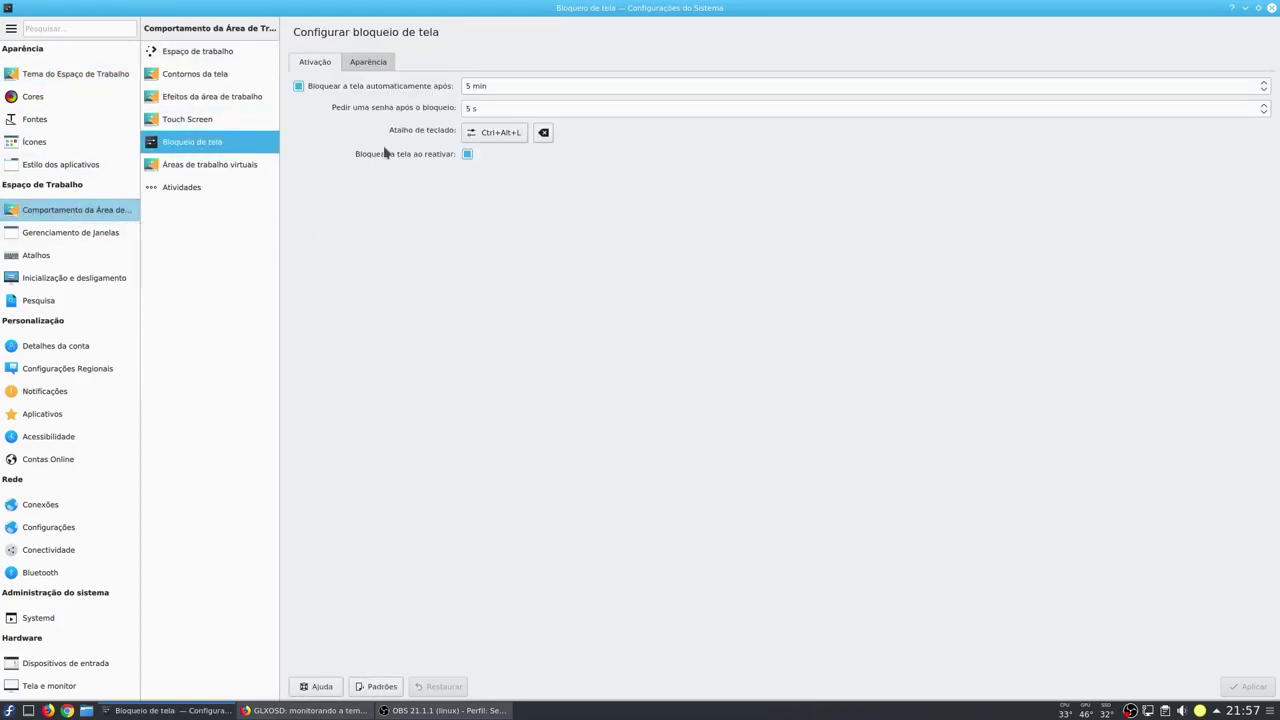
click(467, 154)
click(356, 89)
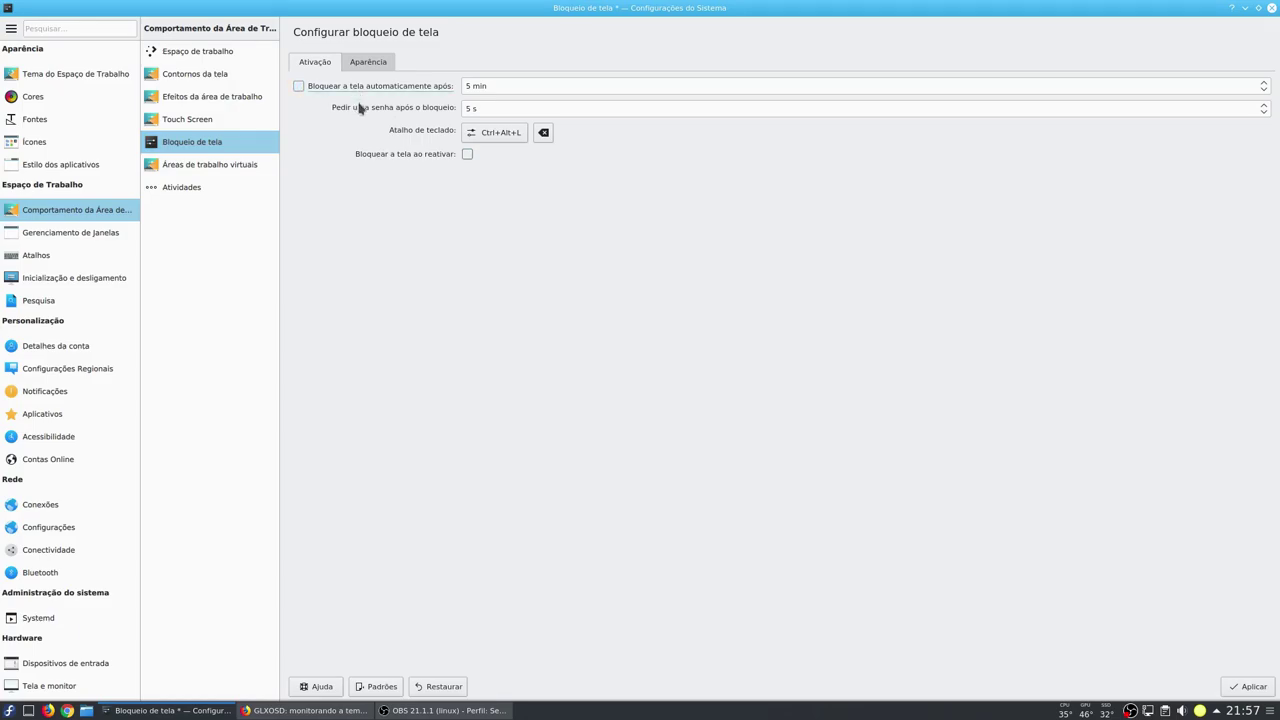
click(1254, 690)
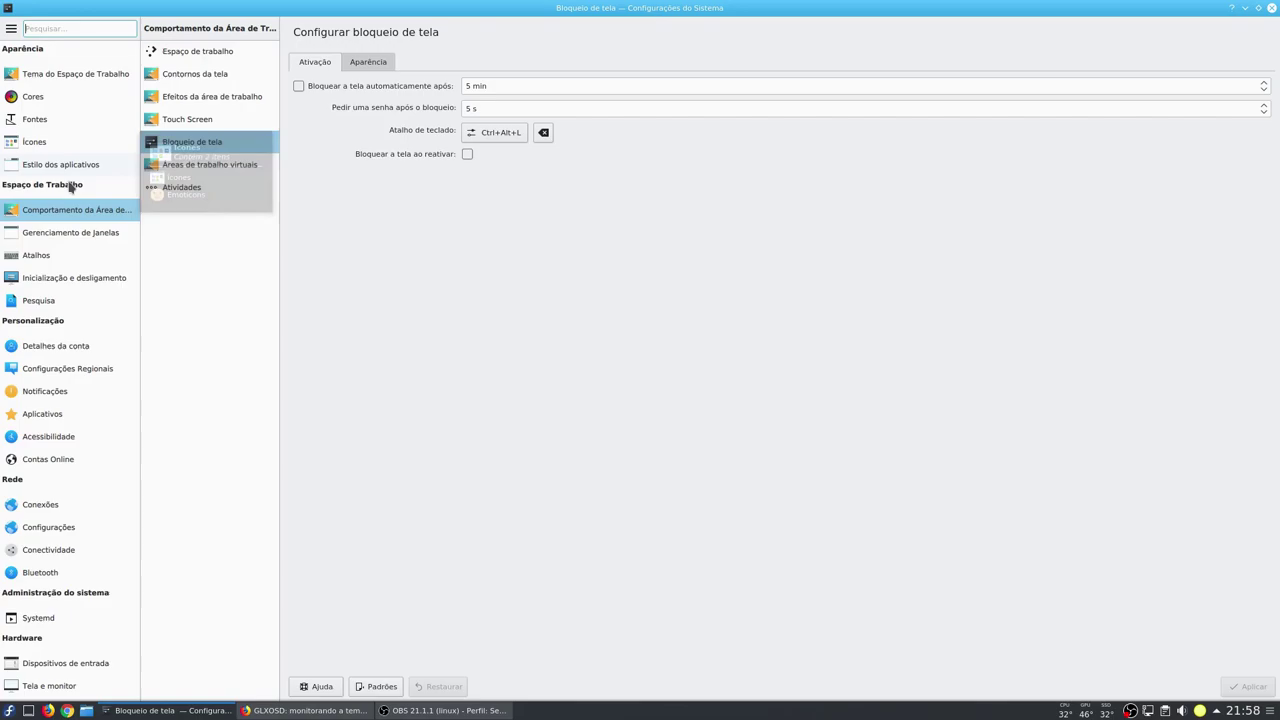
Open the task switching settings under window management and try out the Breeze switcher by cycling through the open windows.
click(70, 241)
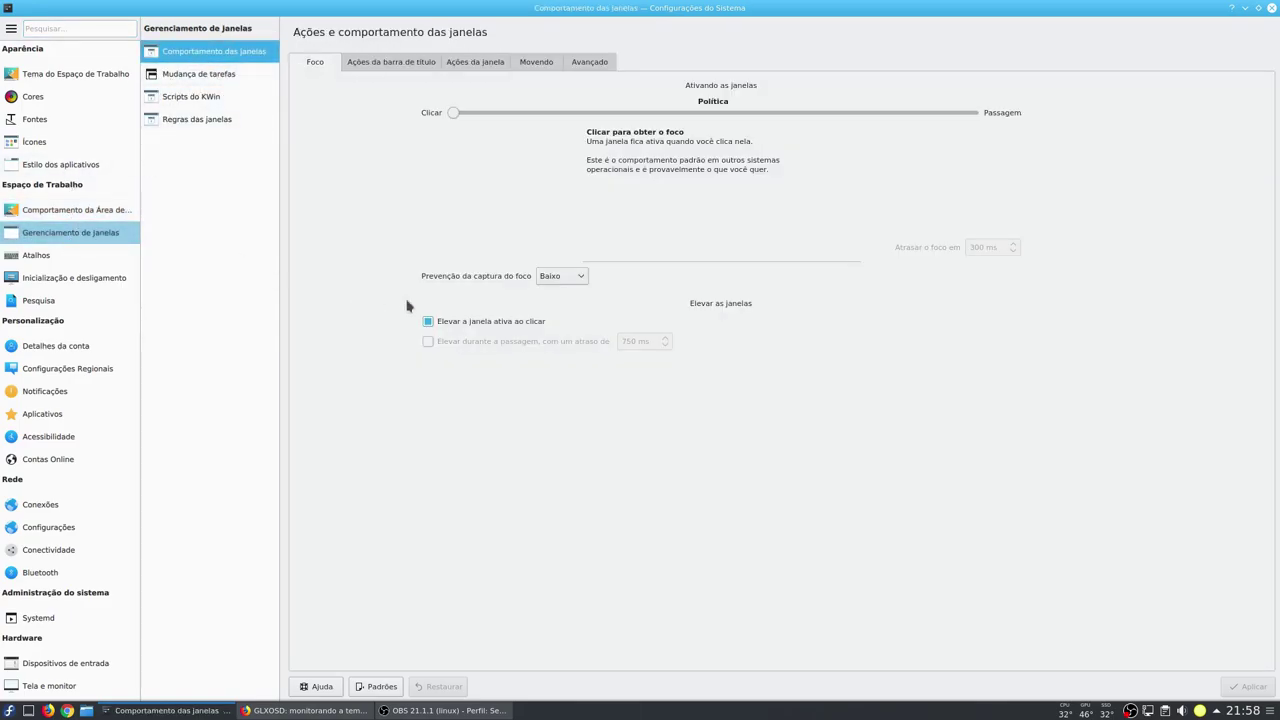
click(225, 78)
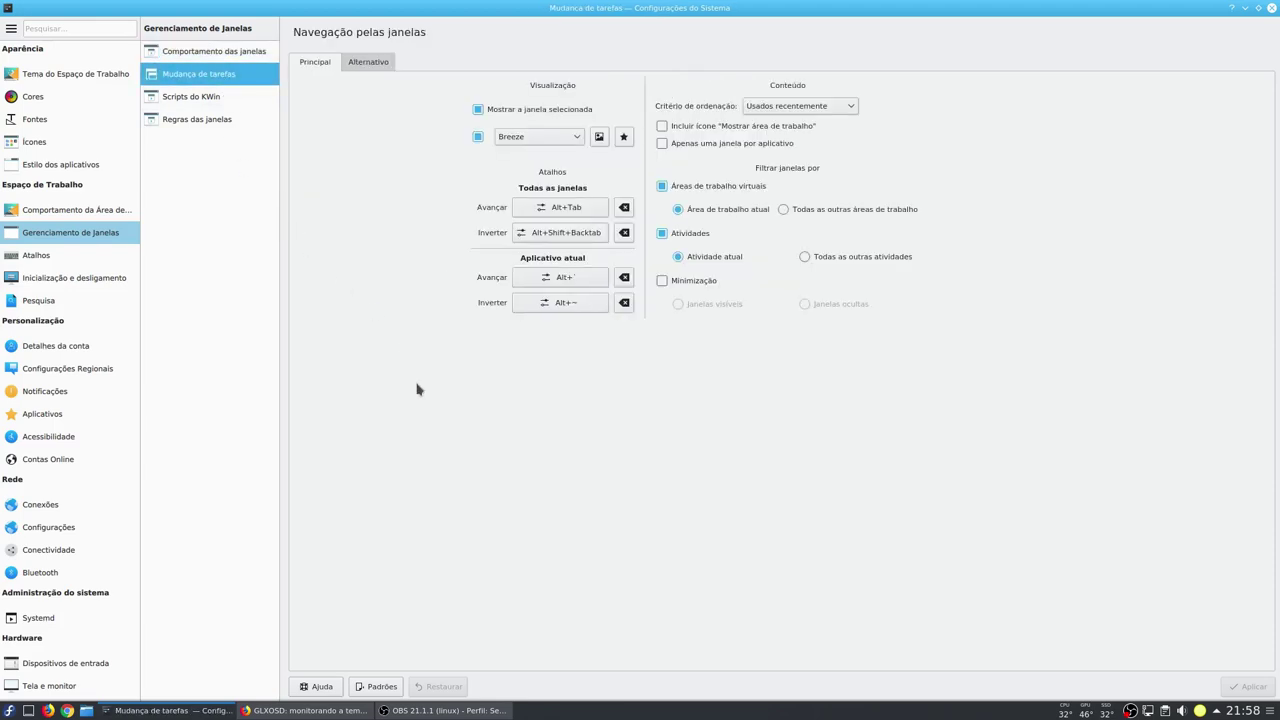
key(alt+Tab)
key(alt+Tab)
key(alt+Tab)
key(alt+Tab)
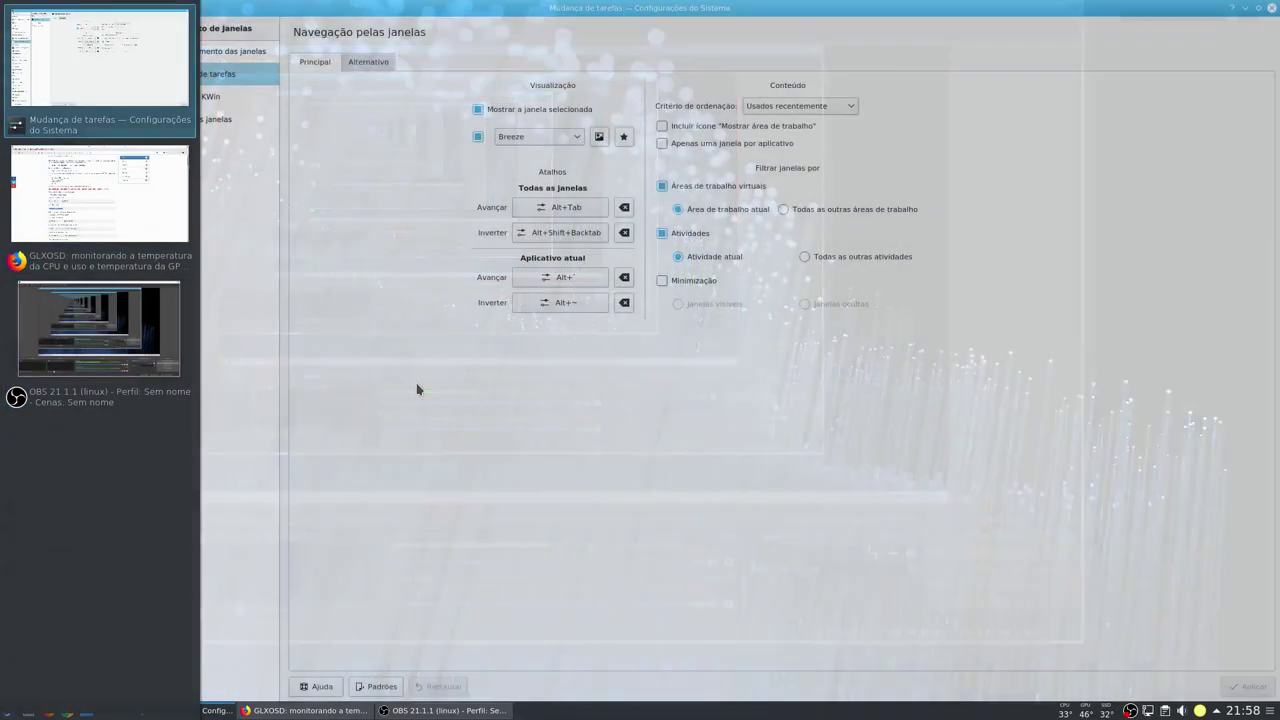
key(alt+Tab)
key(alt+Tab)
key(alt+Tab)
key(alt+Tab)
key(alt+Tab)
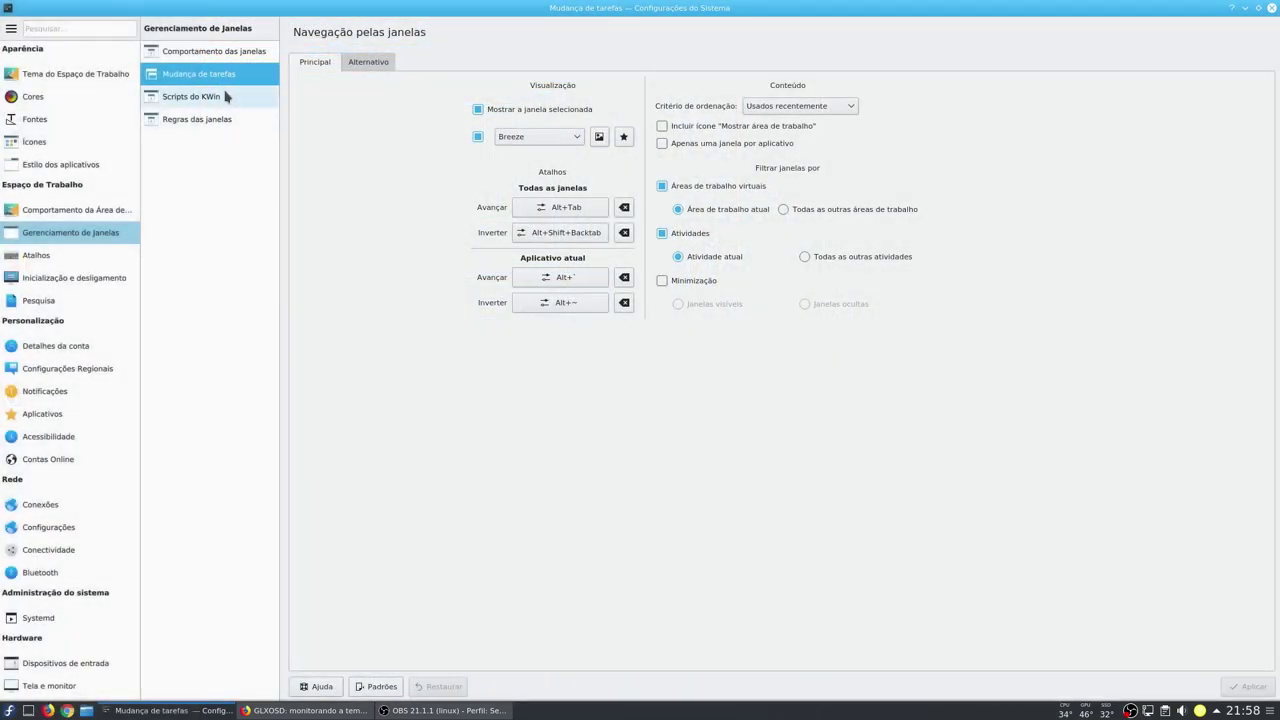
Apply the "Mudança em pilha" task switcher style and test it by cycling through the open windows.
click(552, 143)
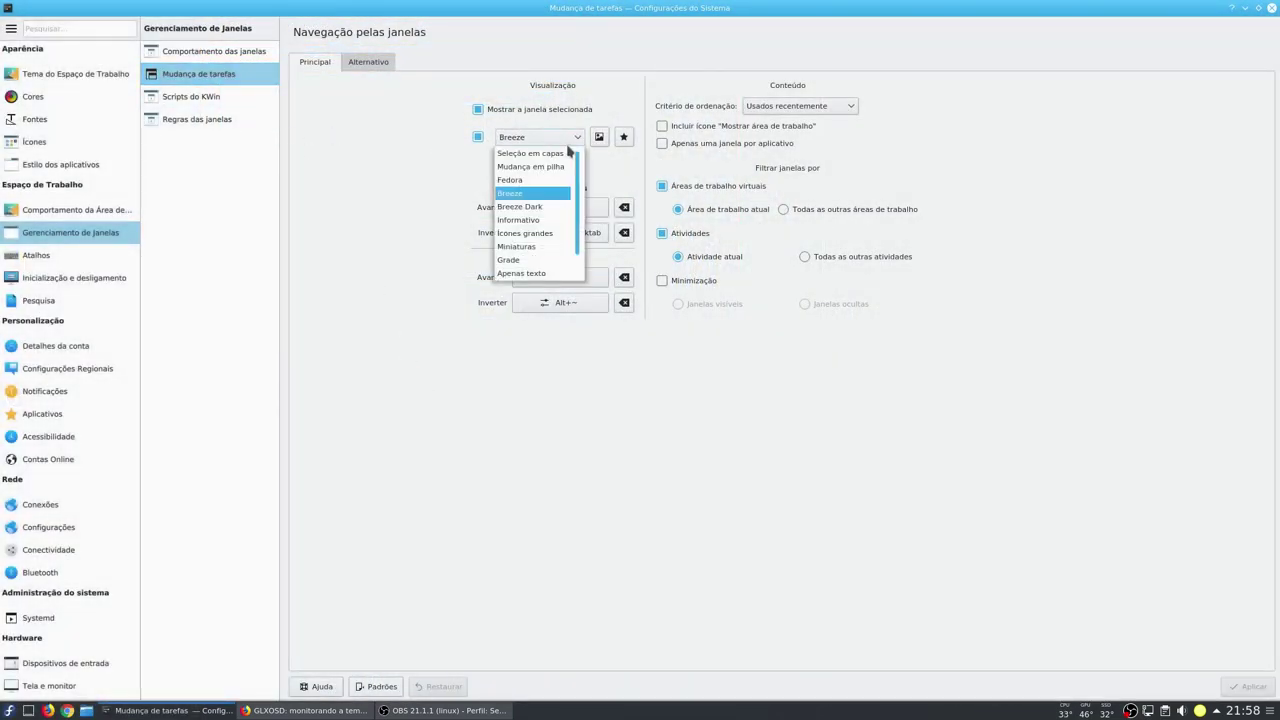
click(557, 168)
click(1248, 686)
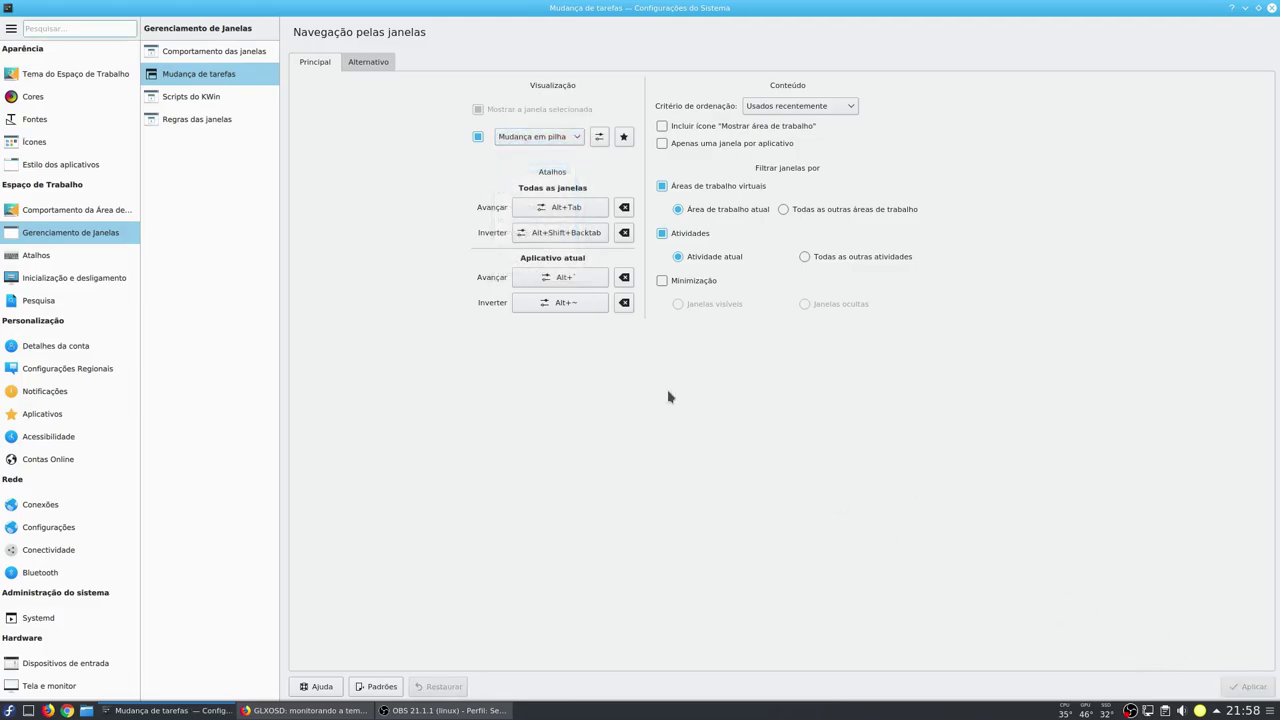
key(alt+Tab)
key(alt+Tab)
key(alt+Tab)
key(alt+Tab)
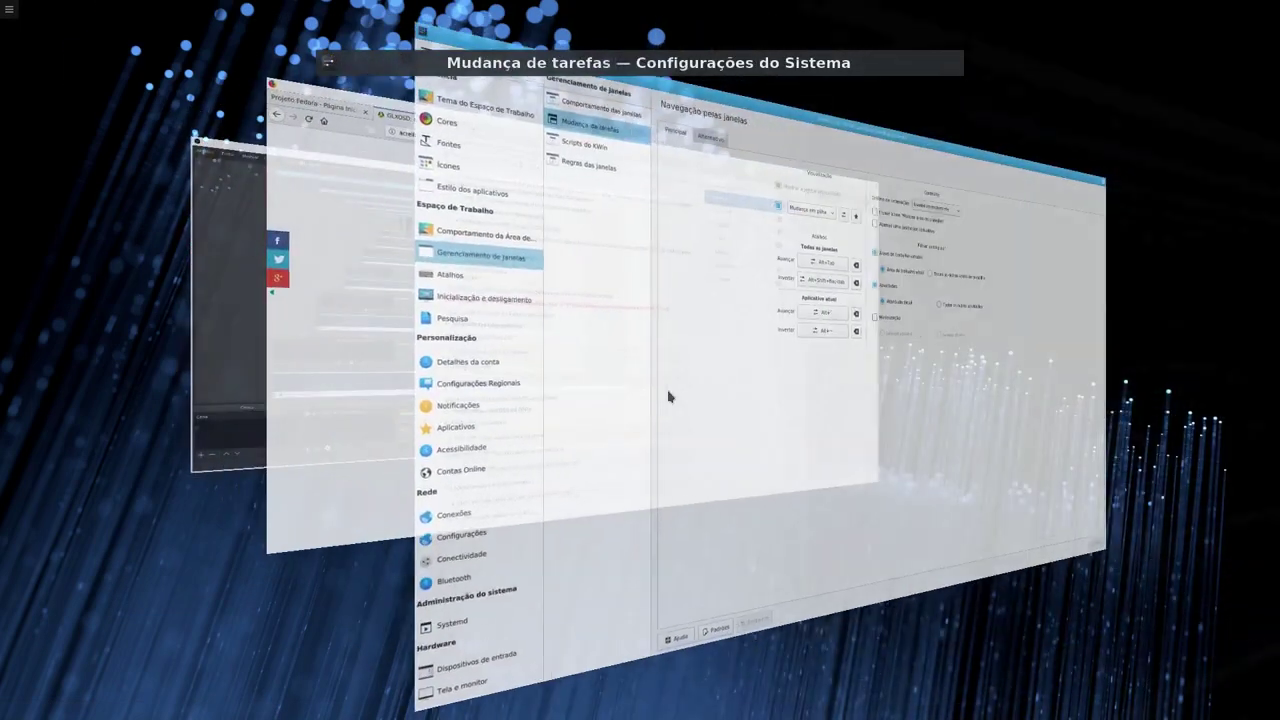
key(alt+Tab)
key(alt+Tab)
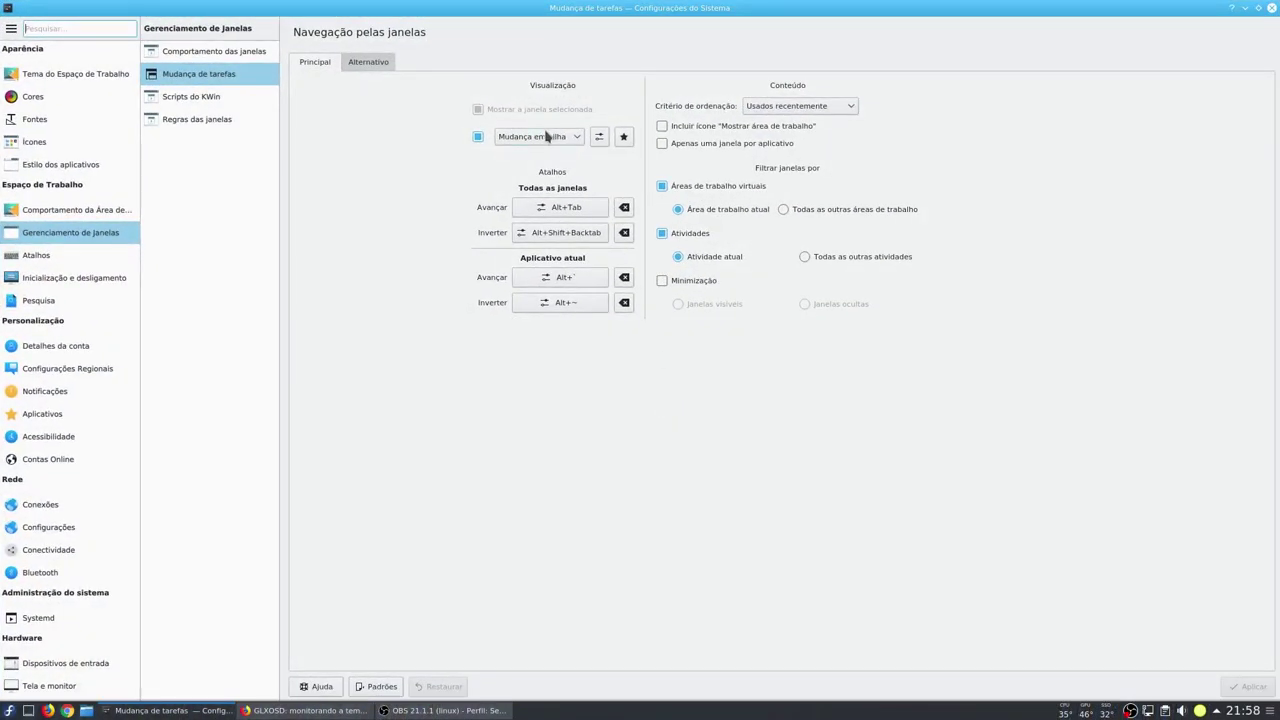
Change the task switcher style to "Seleção em capas", apply it and test it on the open windows.
click(546, 136)
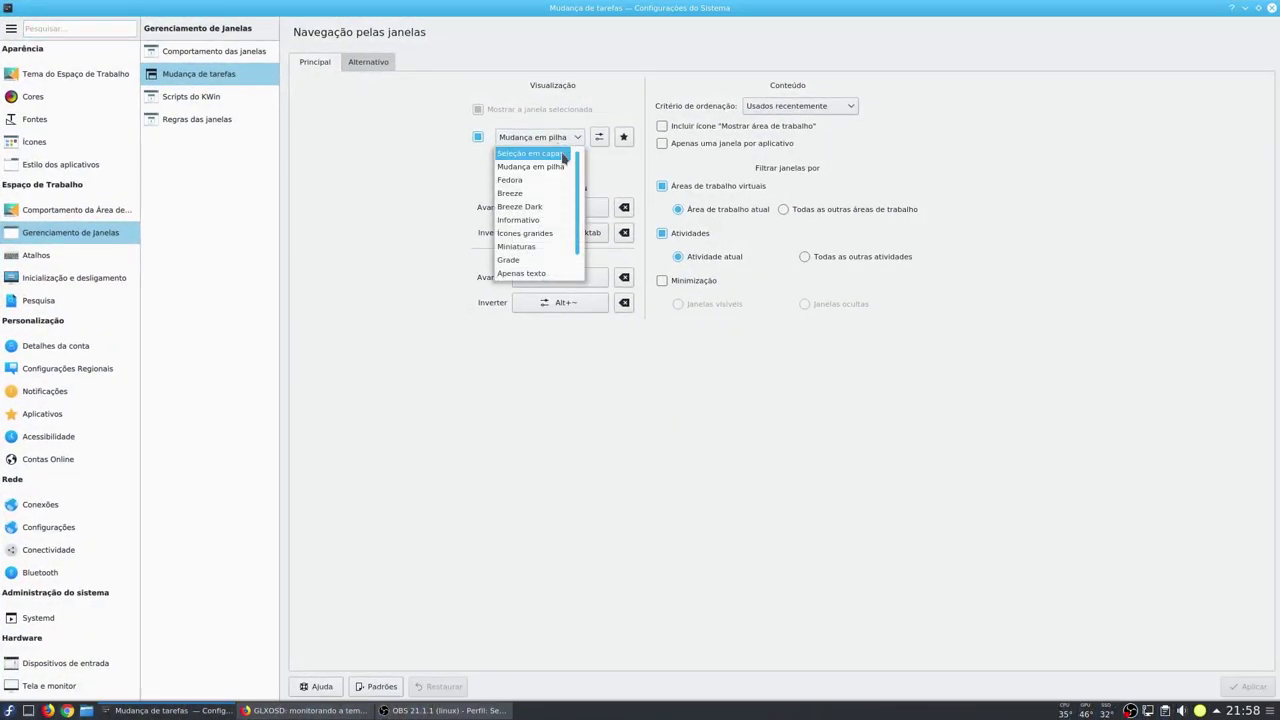
click(569, 155)
click(1247, 686)
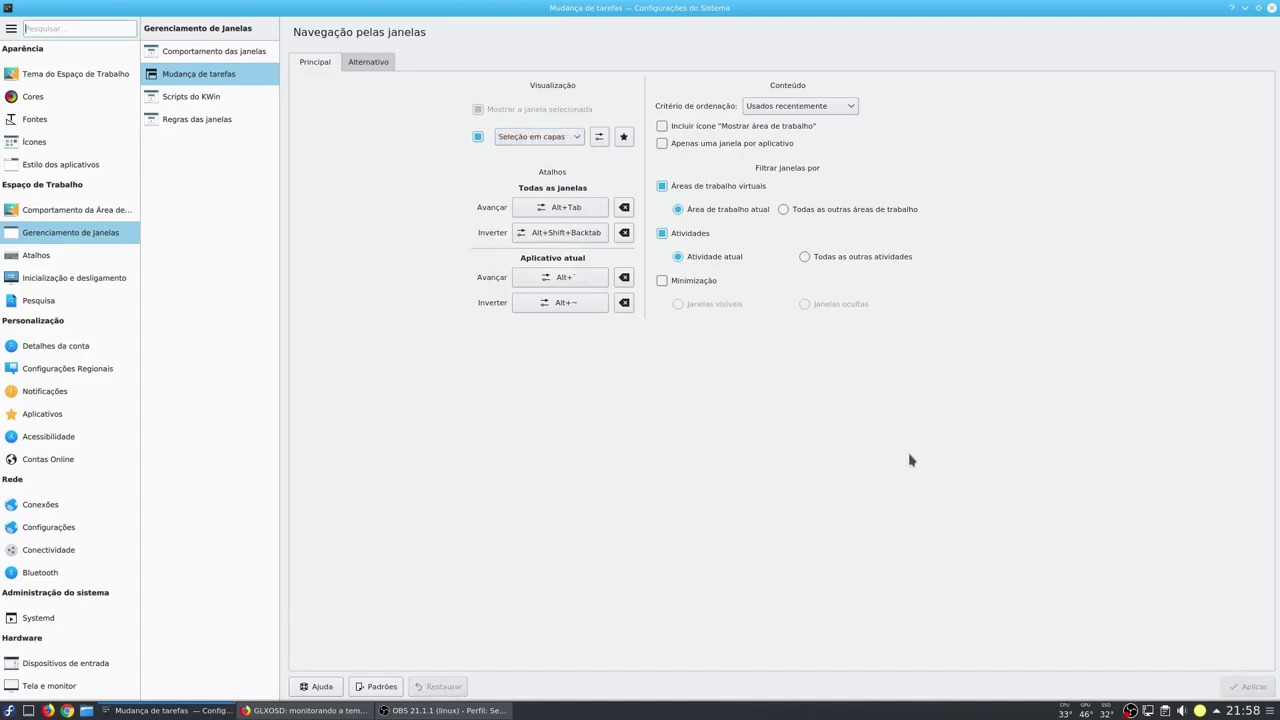
key(alt+Tab)
key(alt+Tab)
key(alt+Tab)
key(alt+Tab)
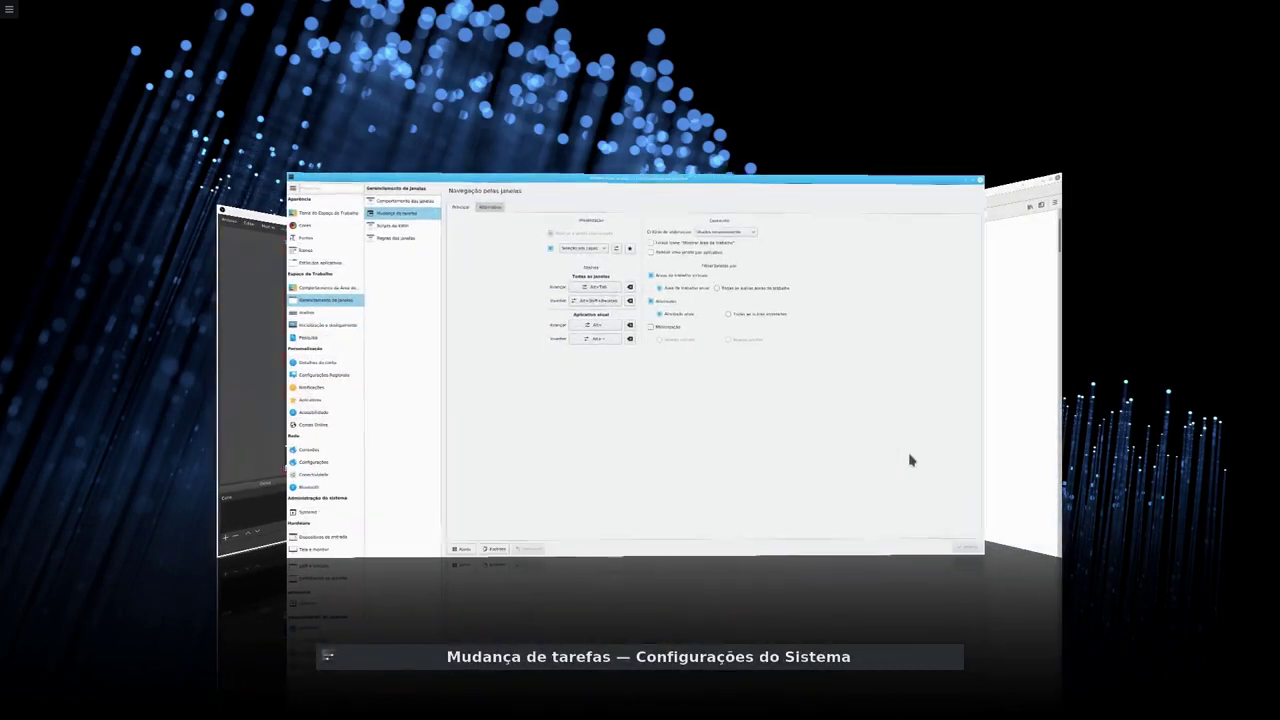
key(alt+Tab)
key(alt+Tab)
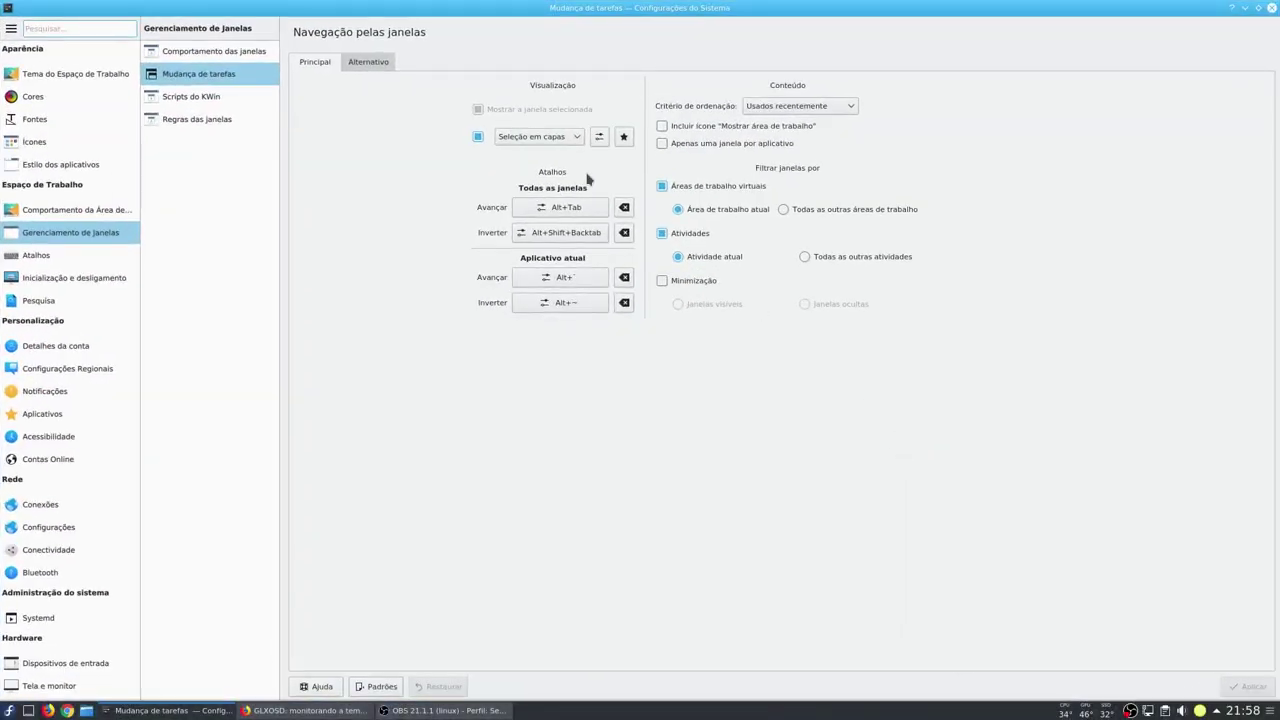
Try the "Informativo" task switcher style by applying it and cycling through the open windows.
click(580, 136)
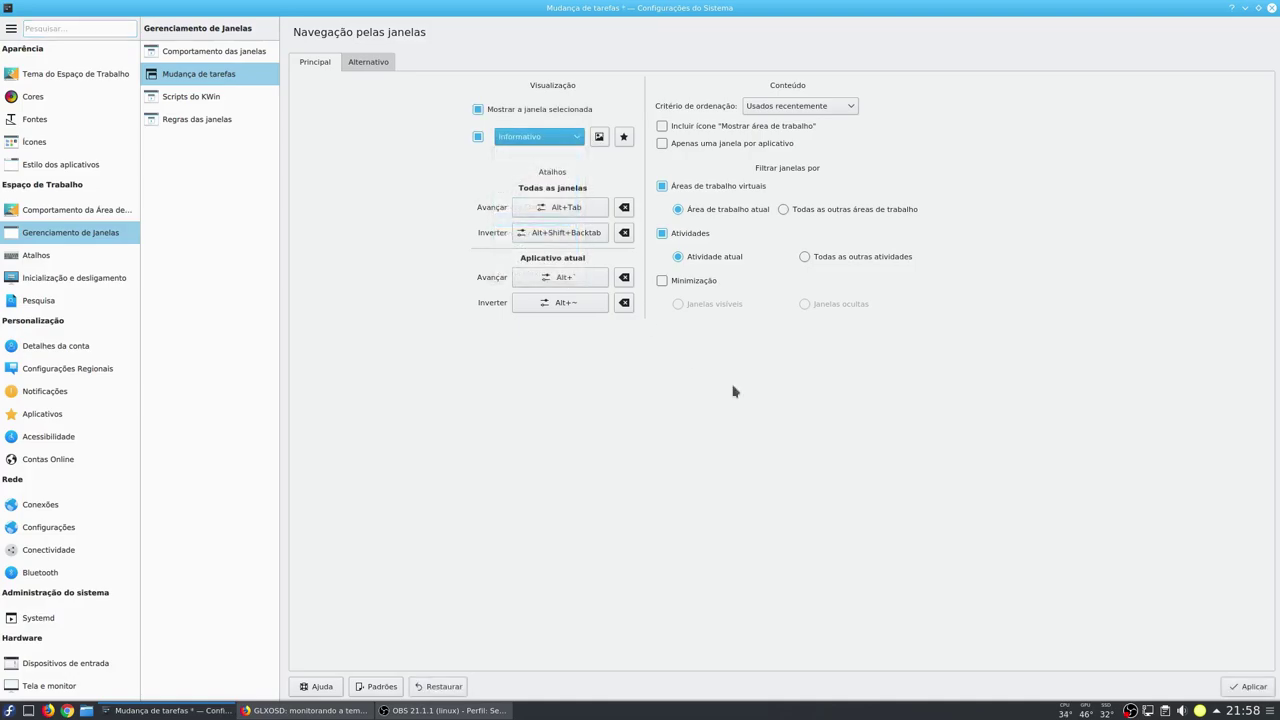
click(1224, 690)
key(alt+Tab)
key(alt+Tab)
key(alt+Tab)
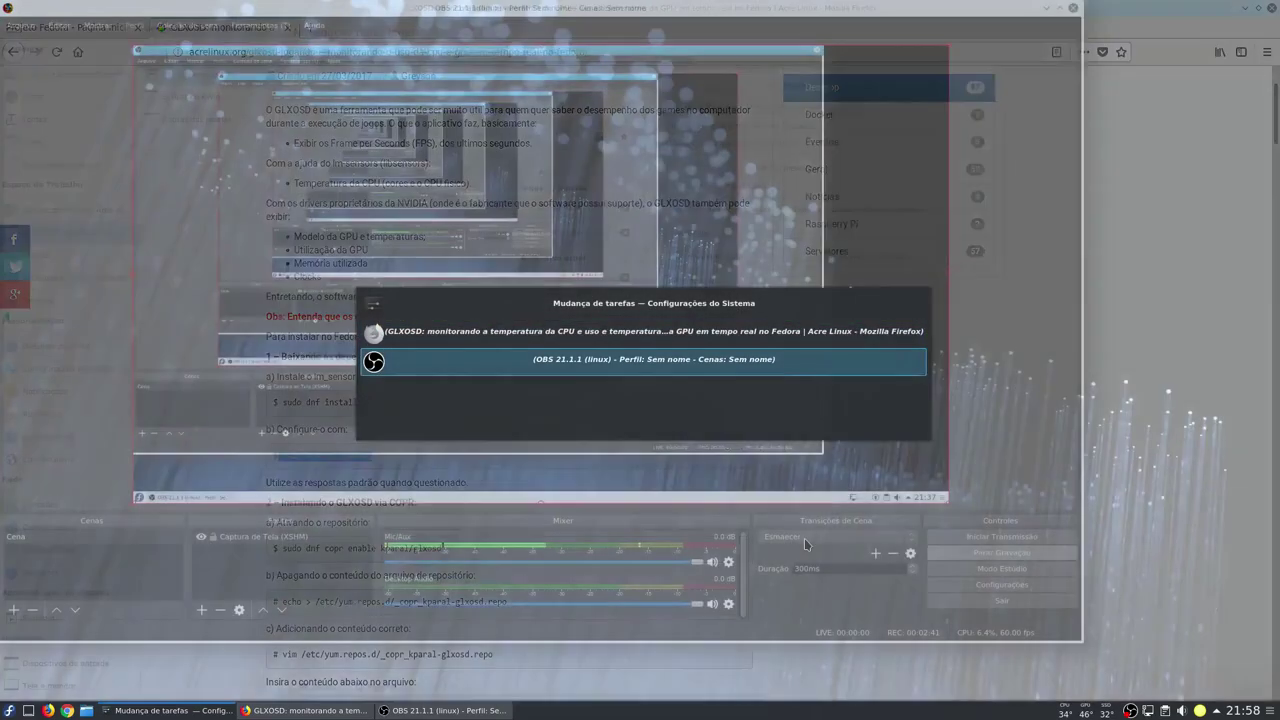
key(alt+Tab)
key(alt+Tab)
key(alt+Tab)
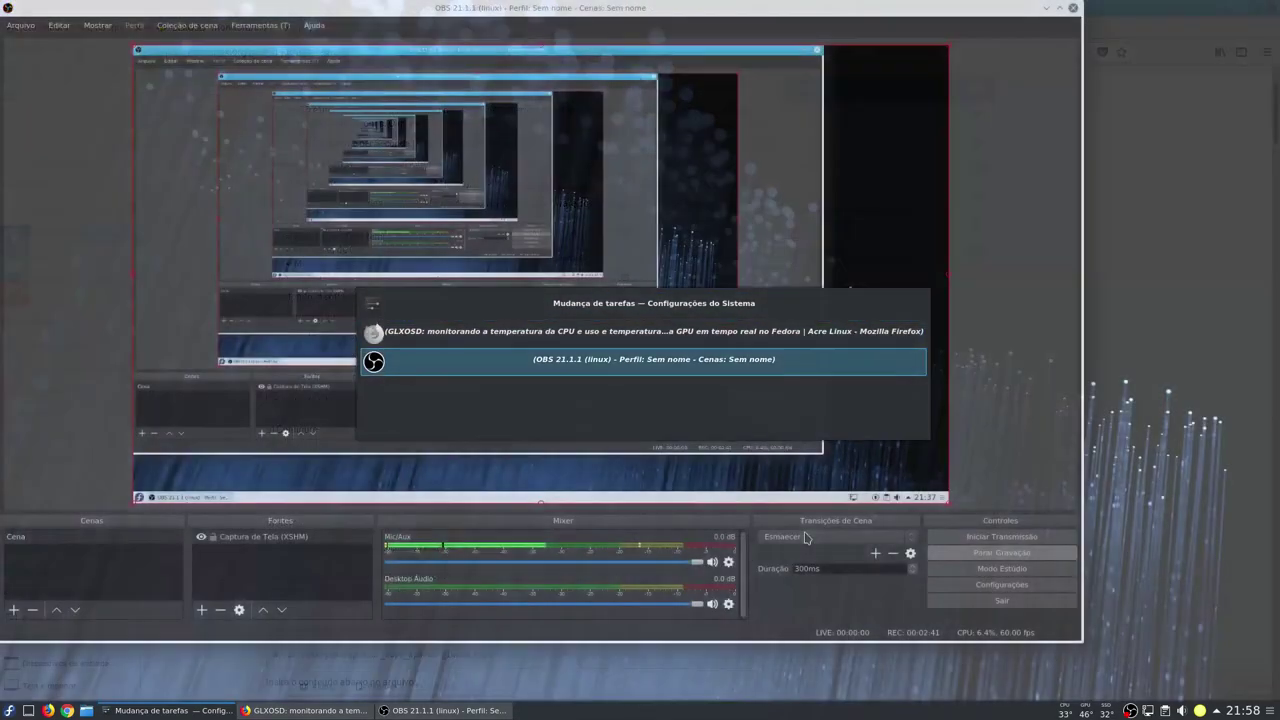
Set the task switcher style back to "Mudança em pilha", test it and close the system settings.
click(555, 137)
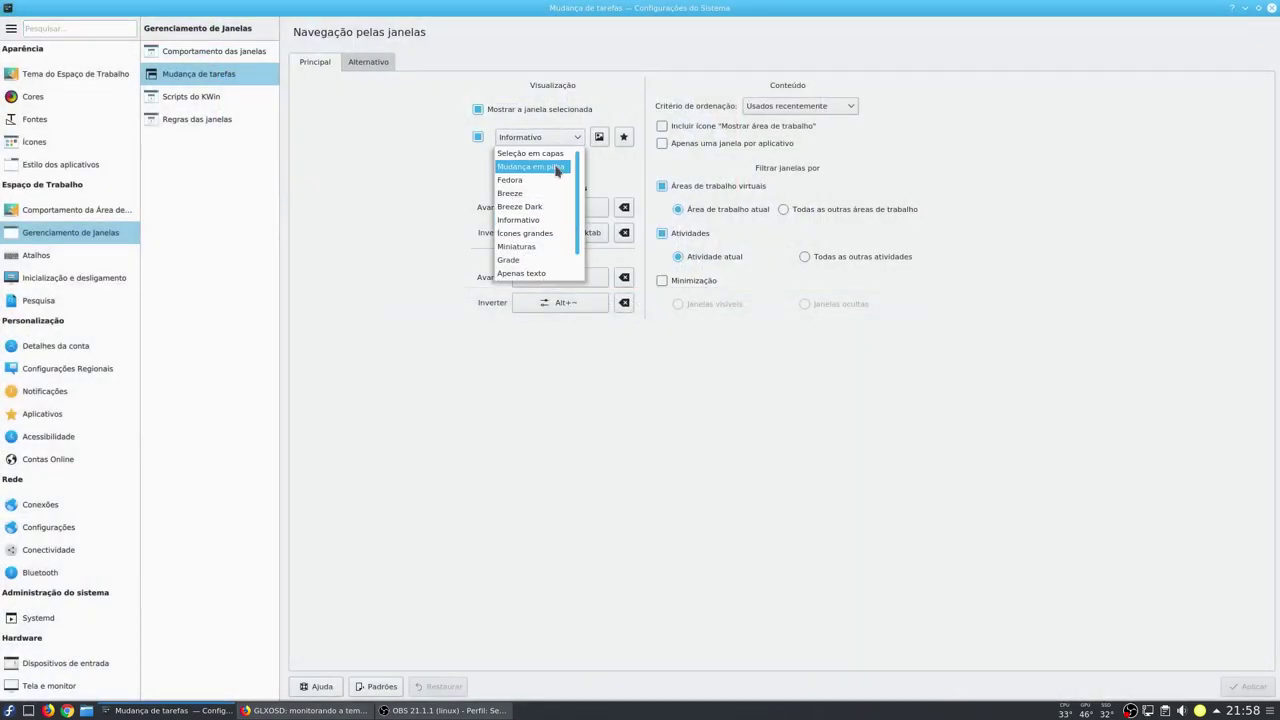
click(530, 166)
key(alt+Tab)
key(alt+Tab)
key(alt+Tab)
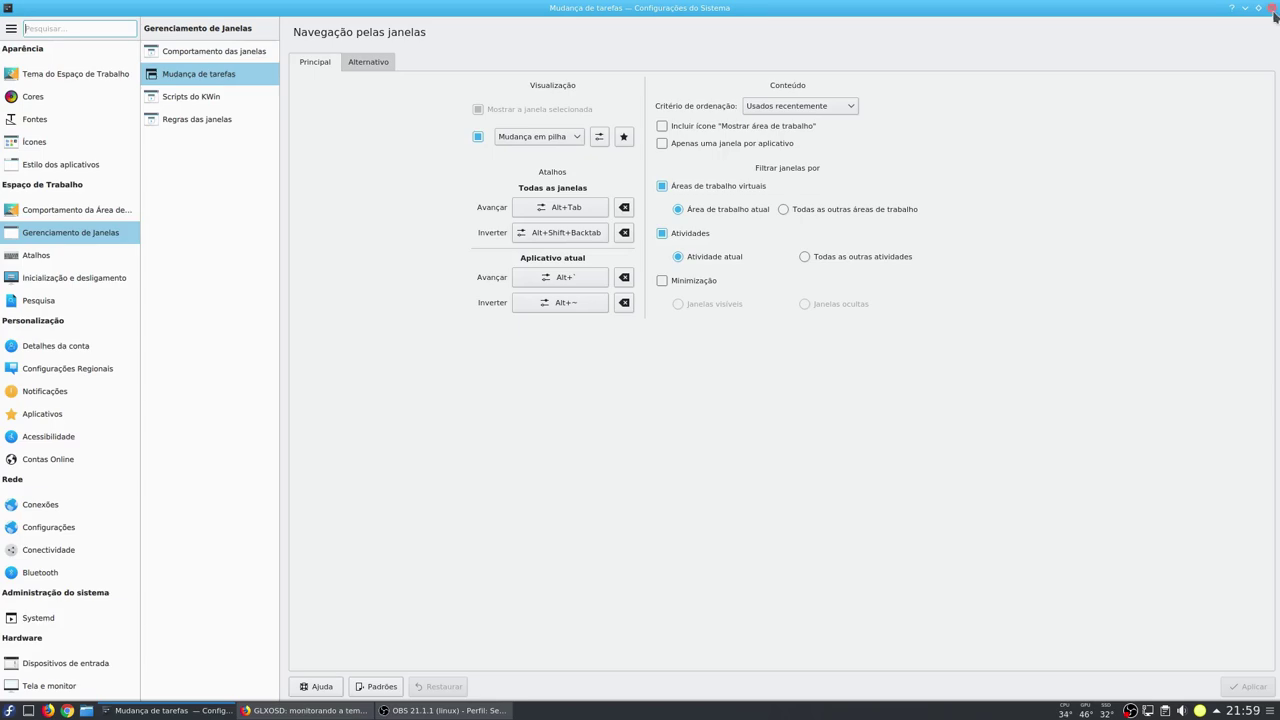
key(ctrl+q)
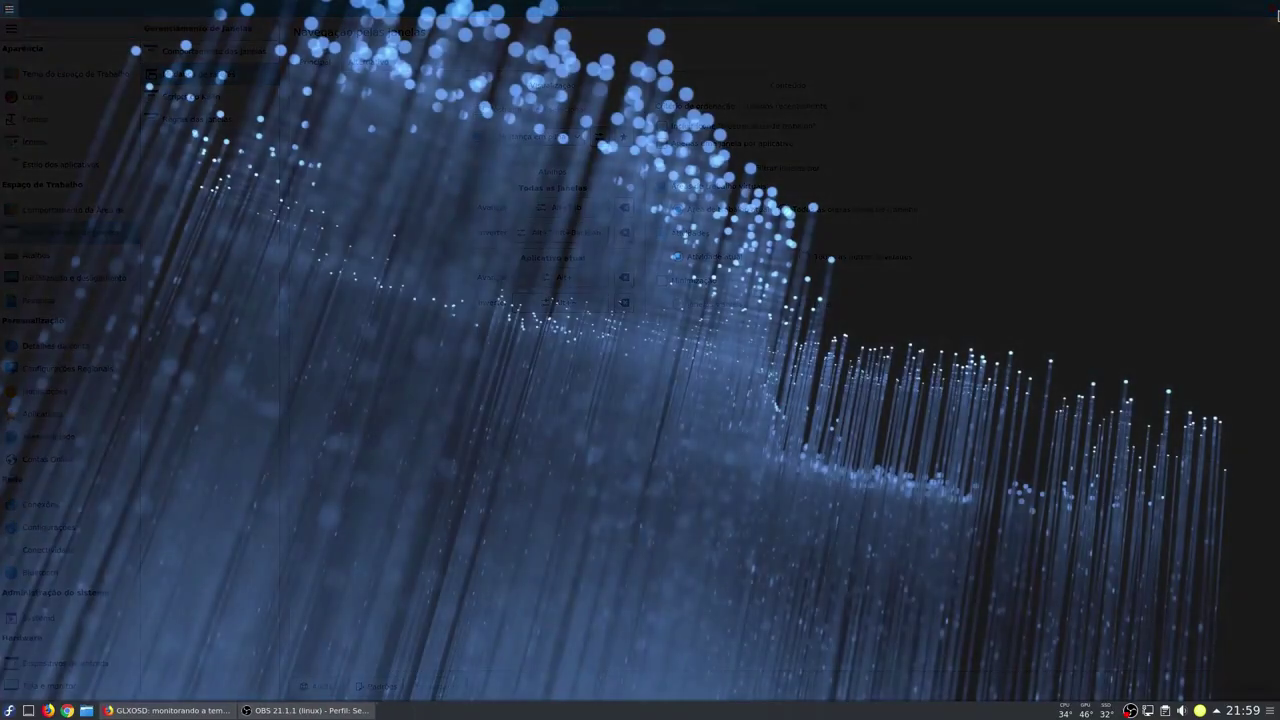
Open the home folder in Dolphin, select the two mp4 recordings and hide the hidden files.
click(86, 710)
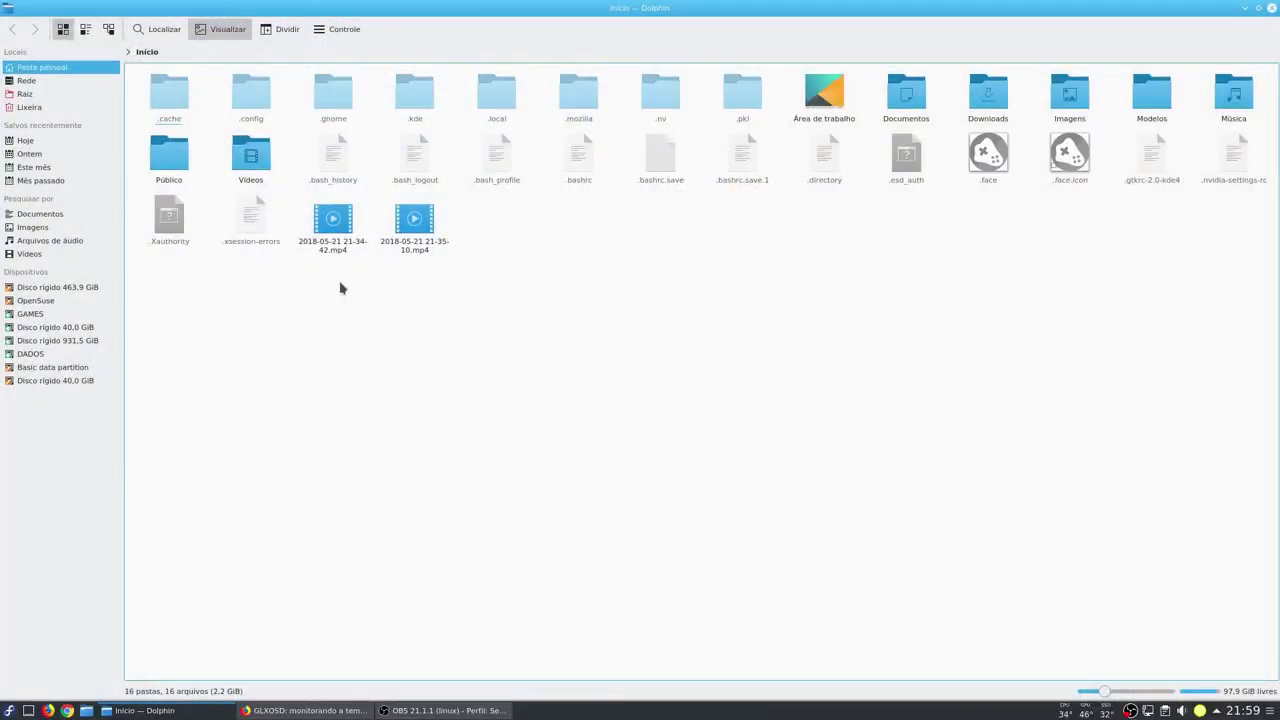
drag(310, 290, 440, 234)
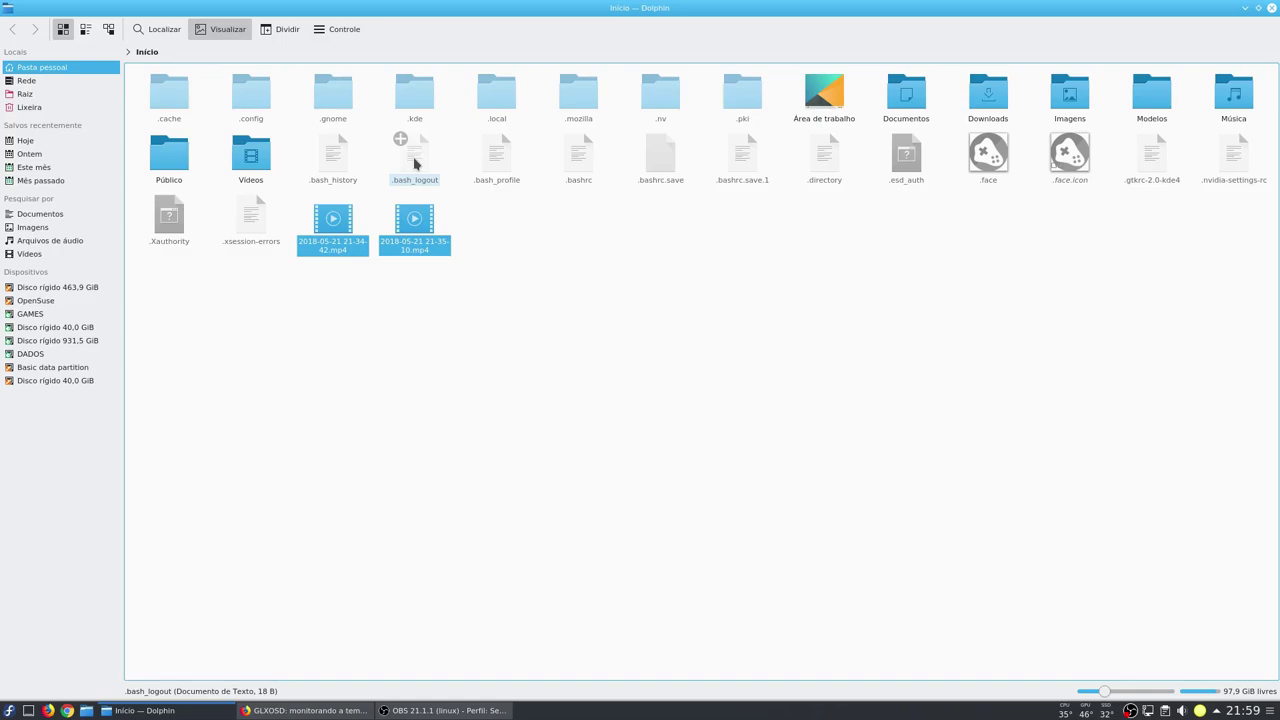
key(ctrl+h)
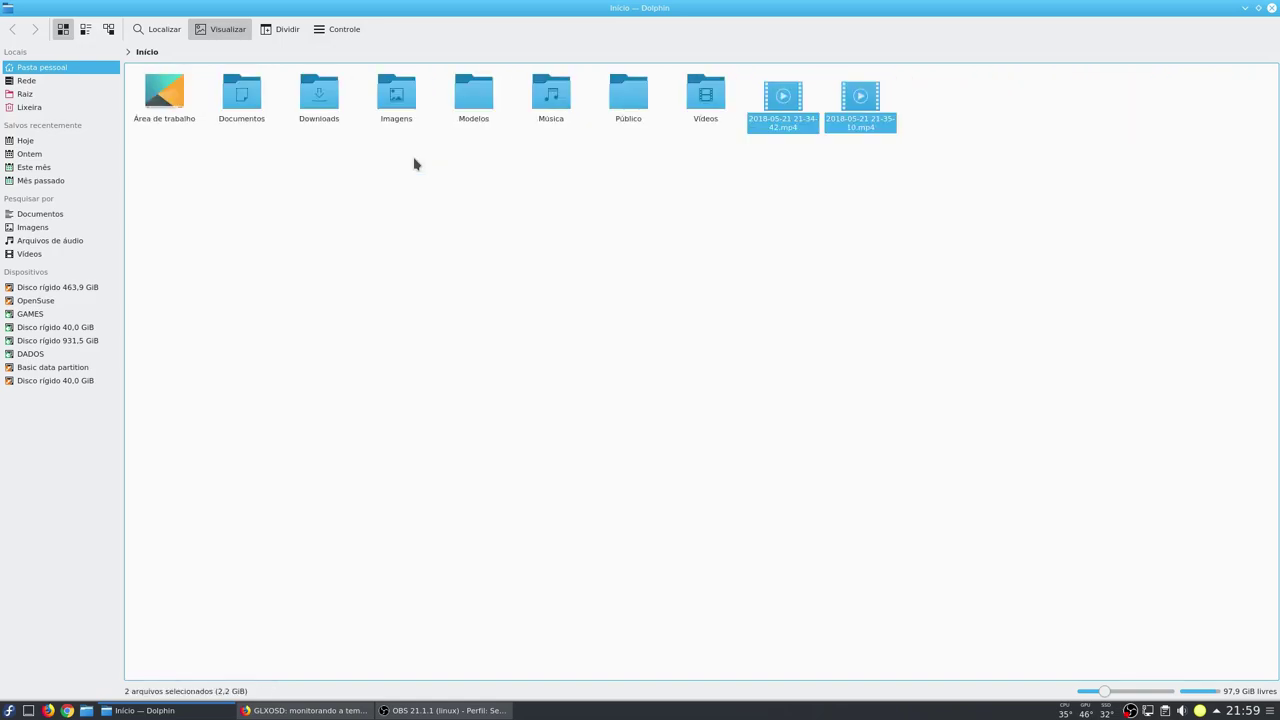
Go to the Projetos Finalizados folder inside Vídeos on the 931,5 GiB disk and turn on file previews.
click(30, 95)
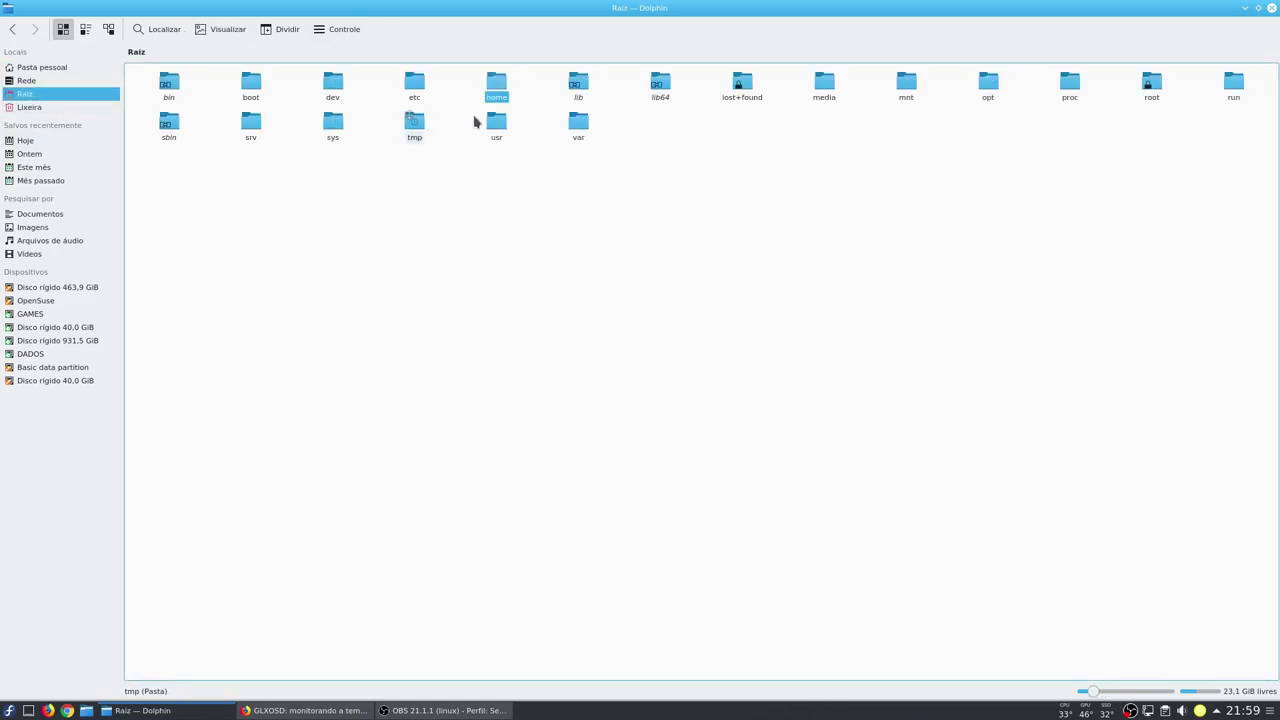
click(496, 90)
click(405, 95)
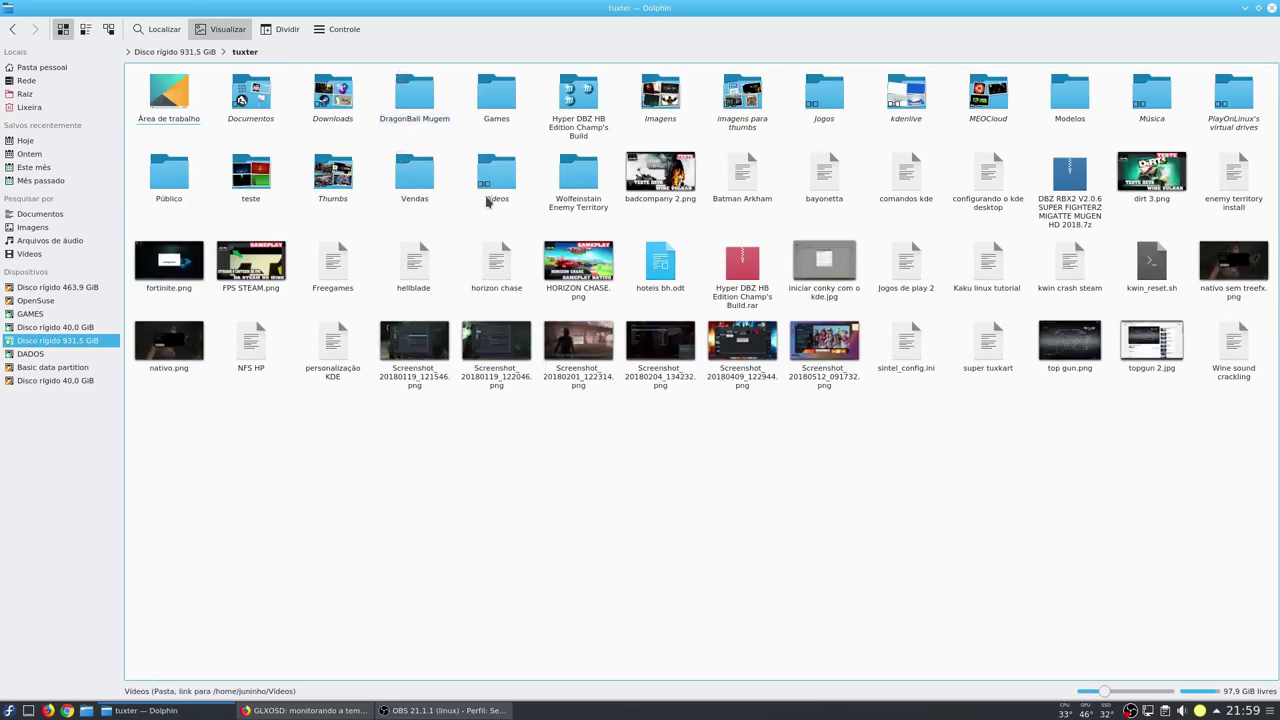
click(488, 200)
ctrl+click(397, 103)
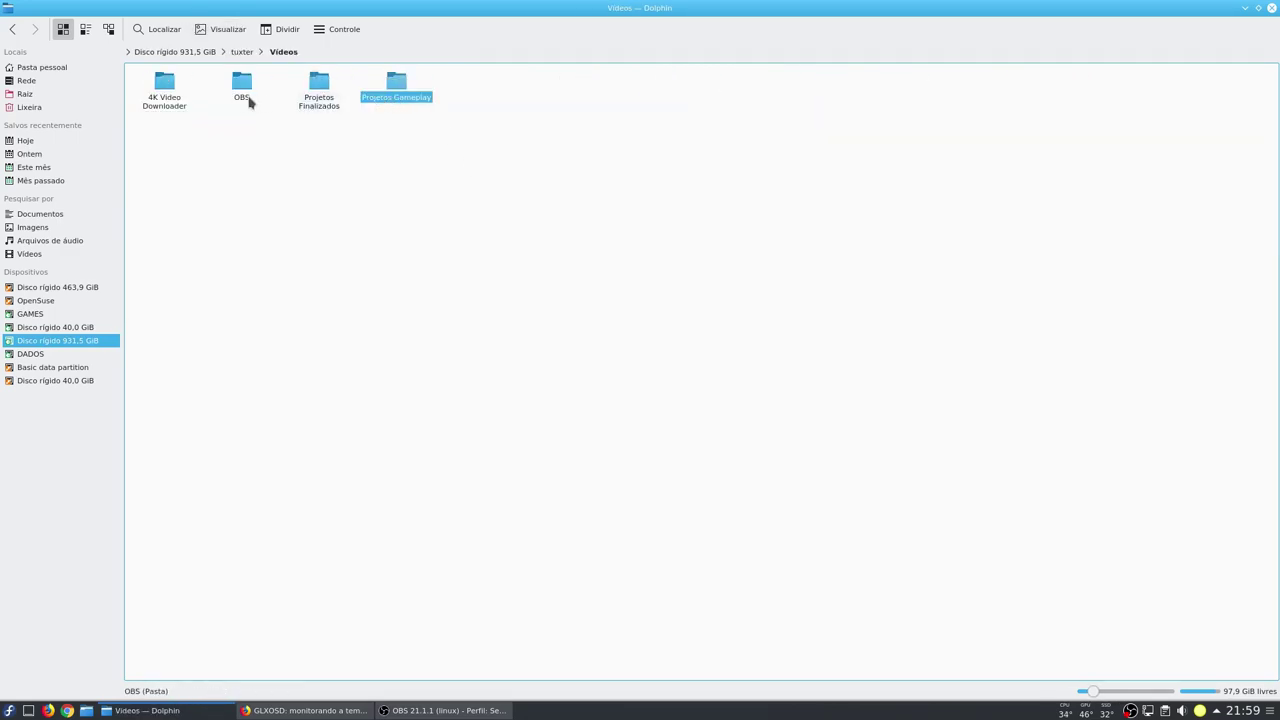
click(316, 100)
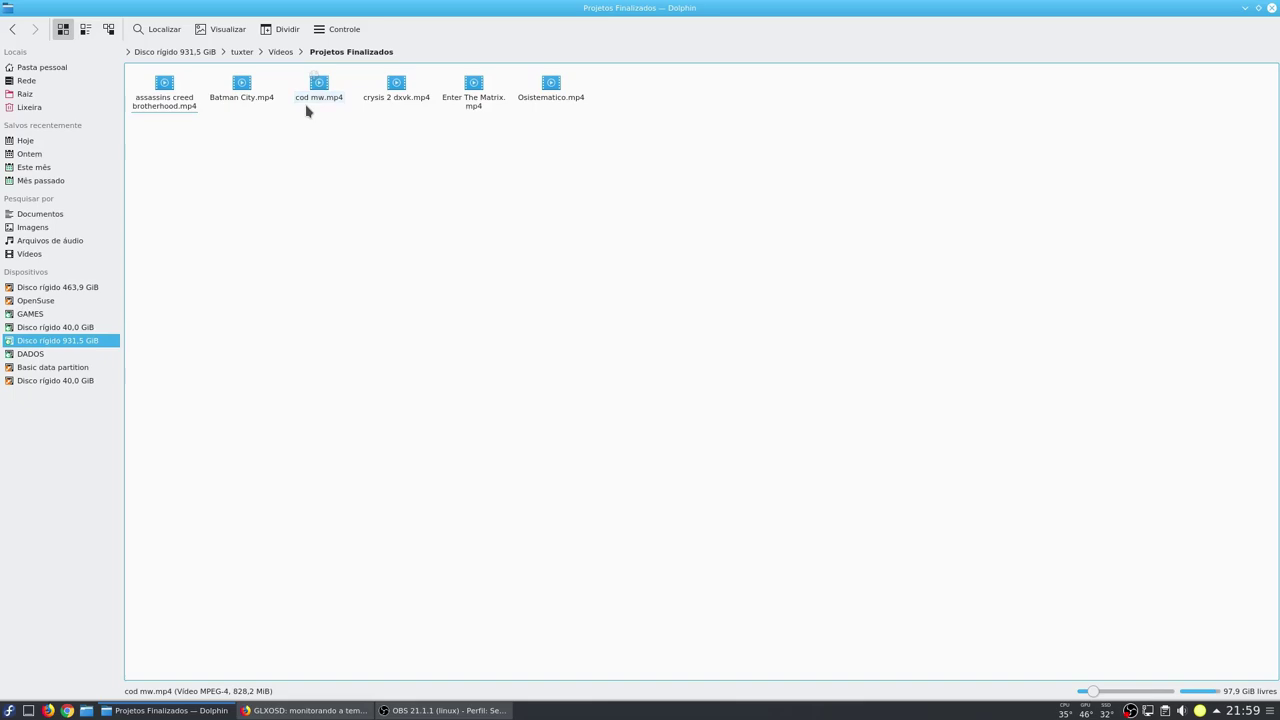
click(216, 30)
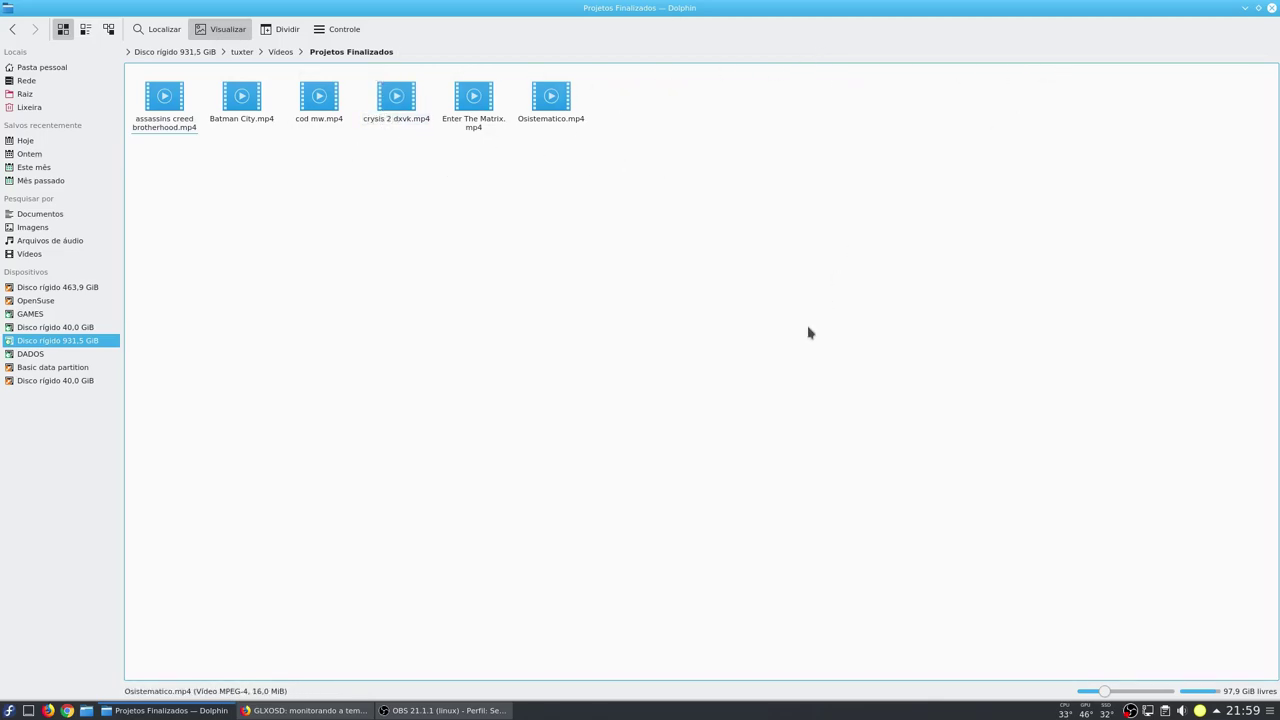
Compose a sudo dnf install command for ffmpegthumbs-17.12.0-4.fc28.x86_64 and ffmpegthumbnailer in a new Konsole window, and close it without running the command.
key(ctrl+alt+t)
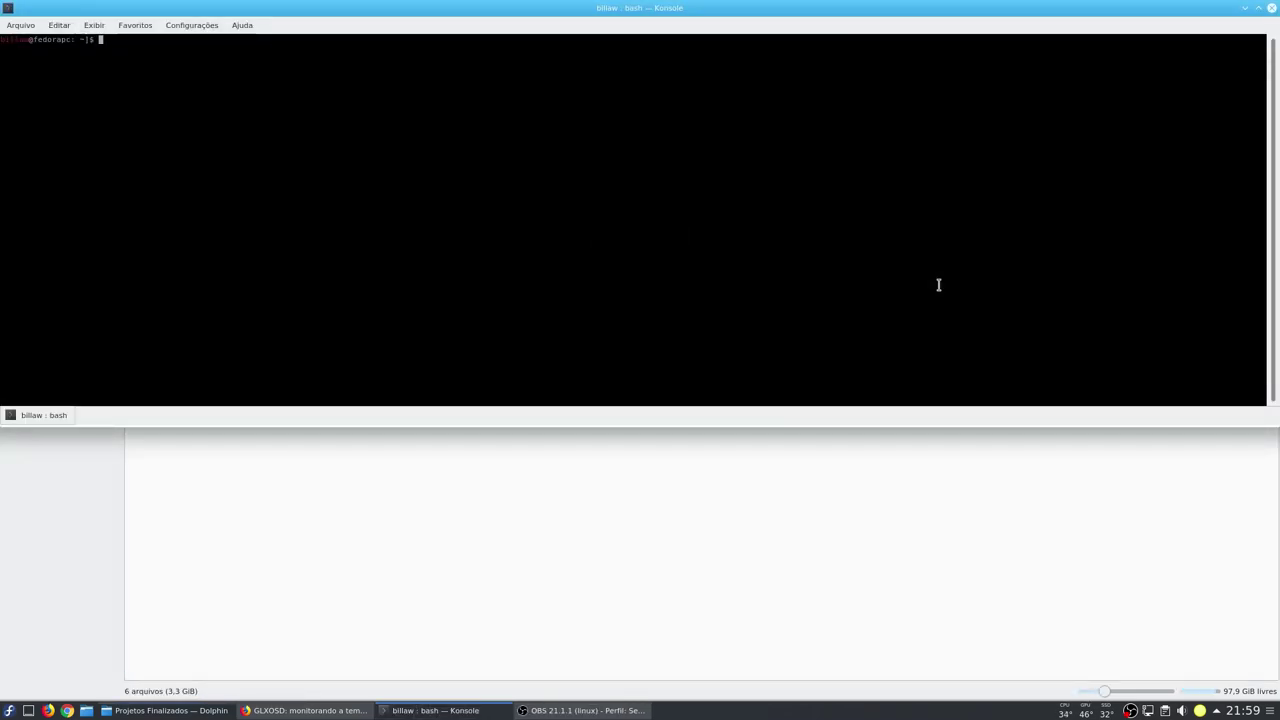
text(sudo dnf install ffmpegthumbs)
key(Tab)
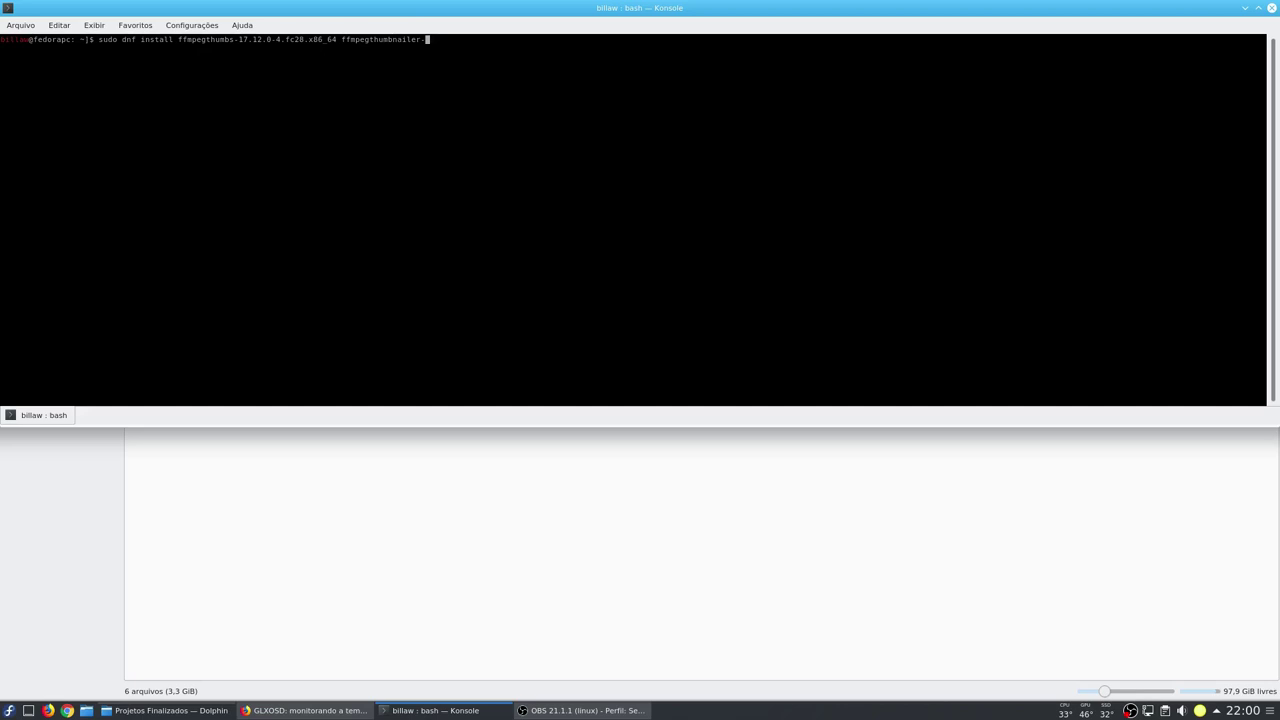
text(x)
key(BackSpace)
key(Tab)
key(Tab)
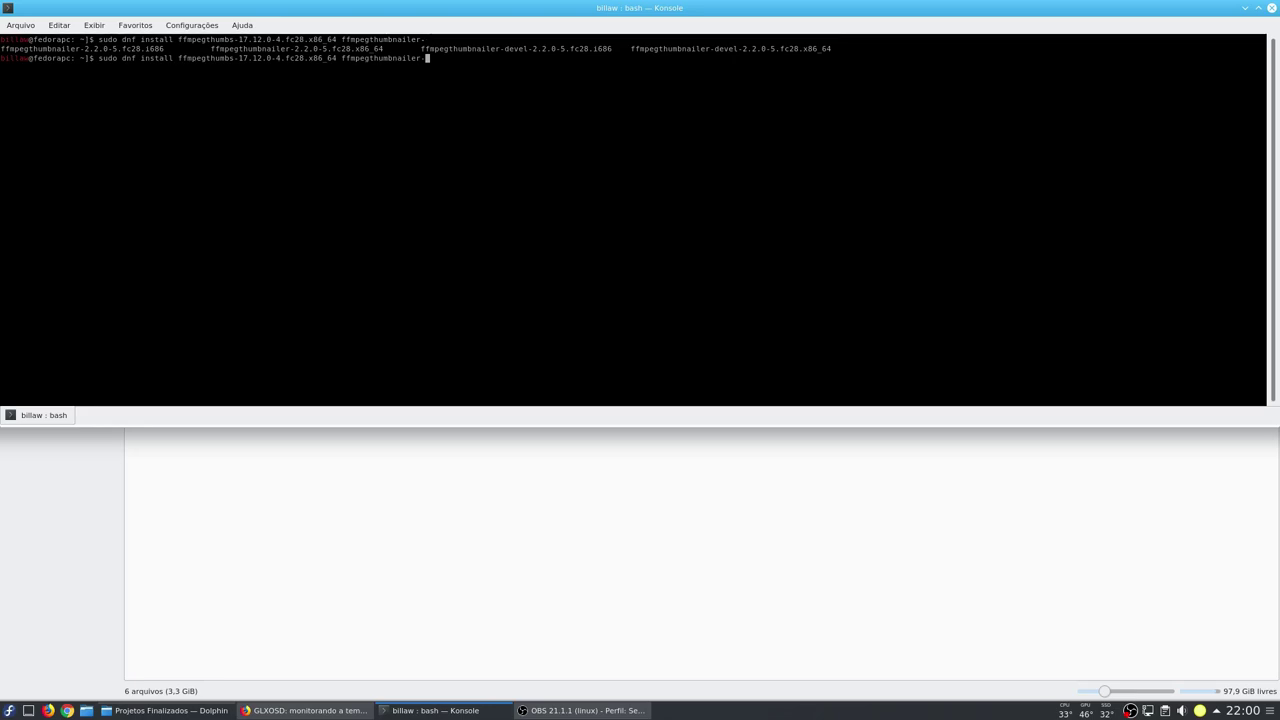
double_click(210, 60)
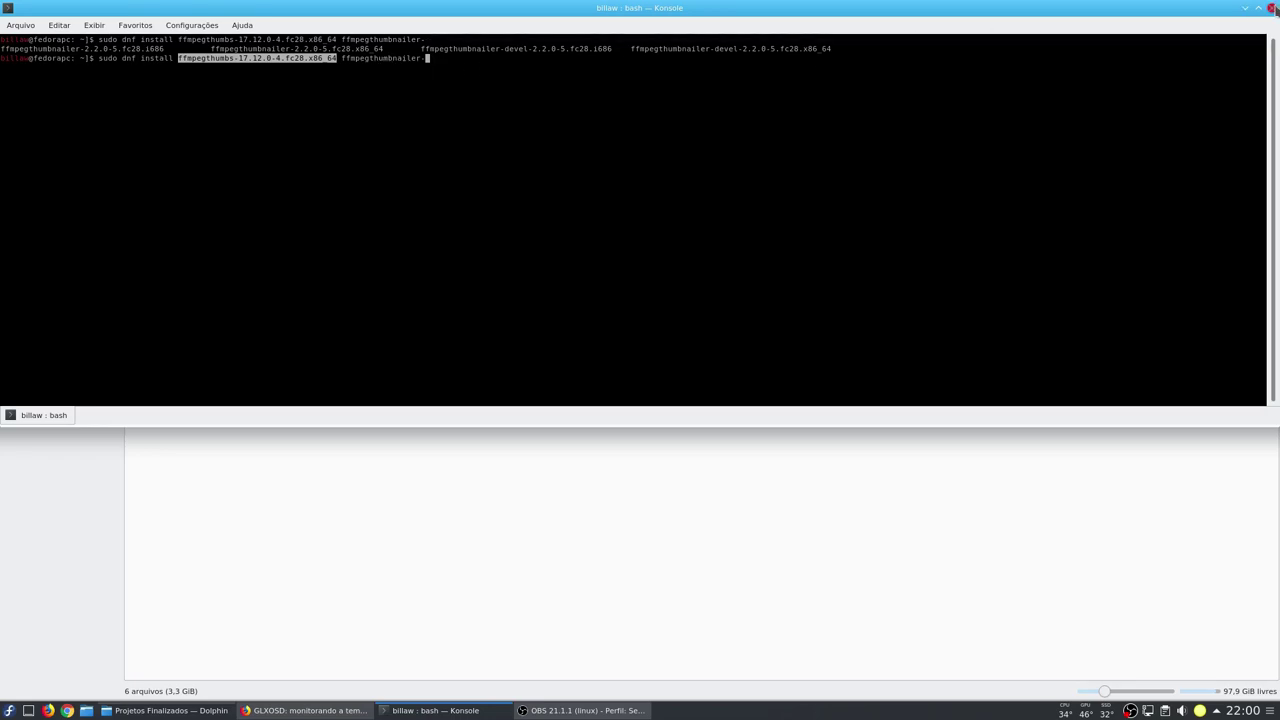
click(1271, 8)
Enable previews for "Arquivos de vídeo (ffmpegthumbs)" in Dolphin's general preferences, apply the change and close the preferences.
click(343, 30)
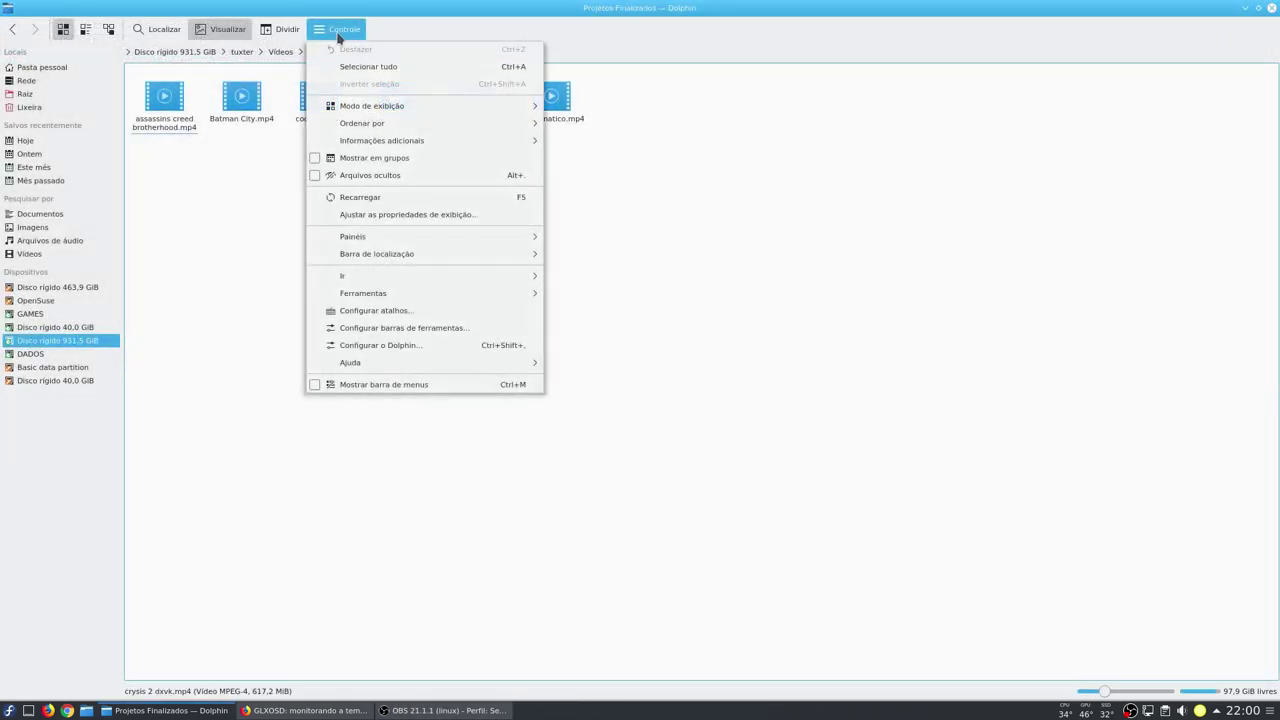
click(429, 346)
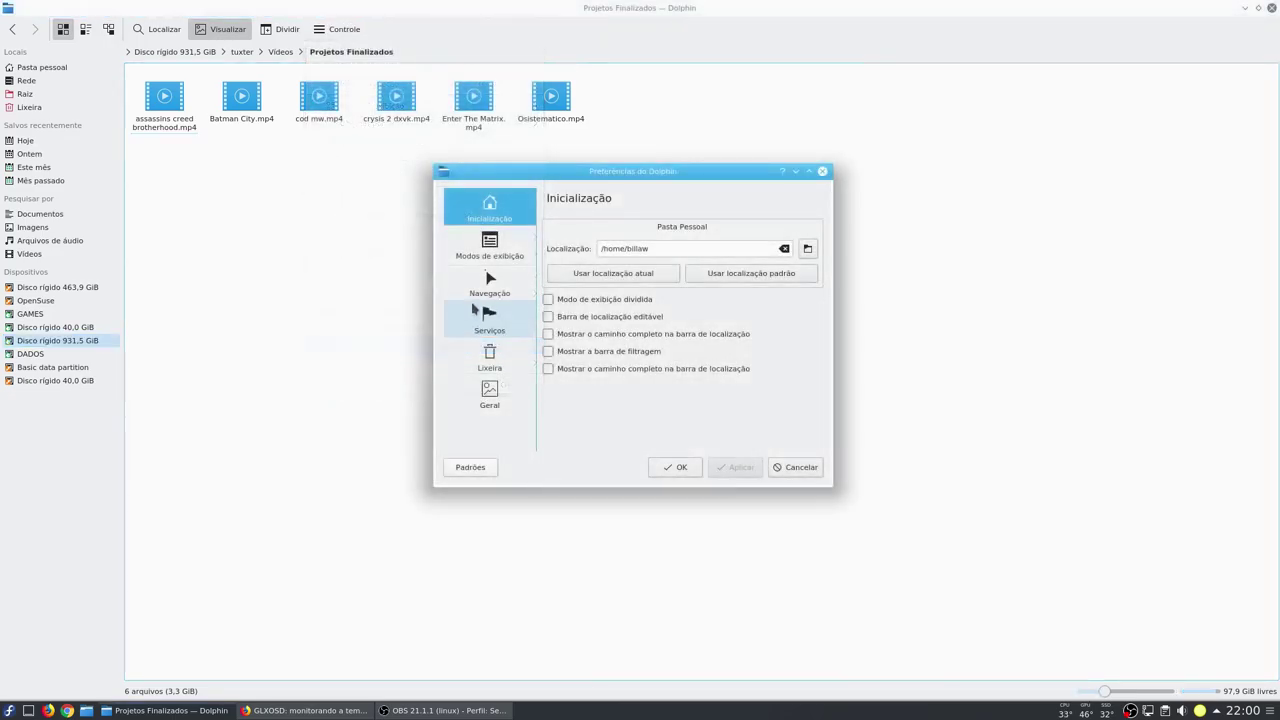
click(490, 395)
click(641, 229)
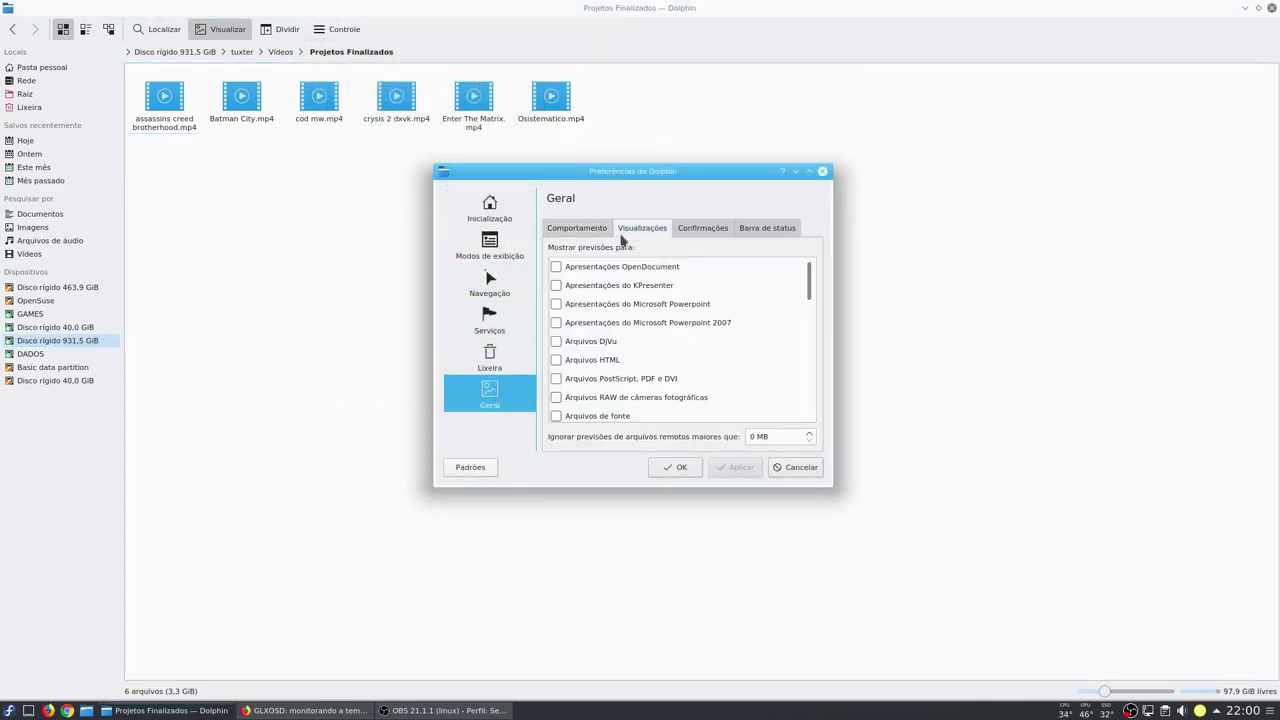
click(812, 288)
drag(812, 280, 823, 306)
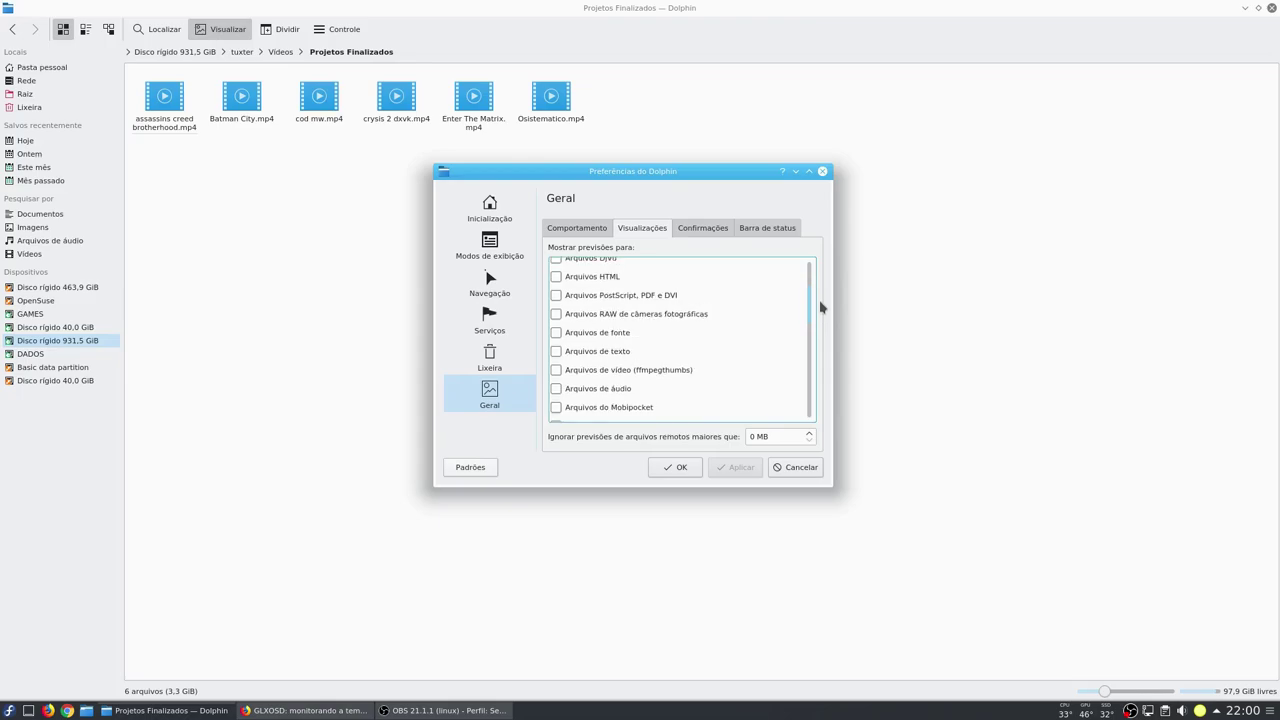
click(606, 381)
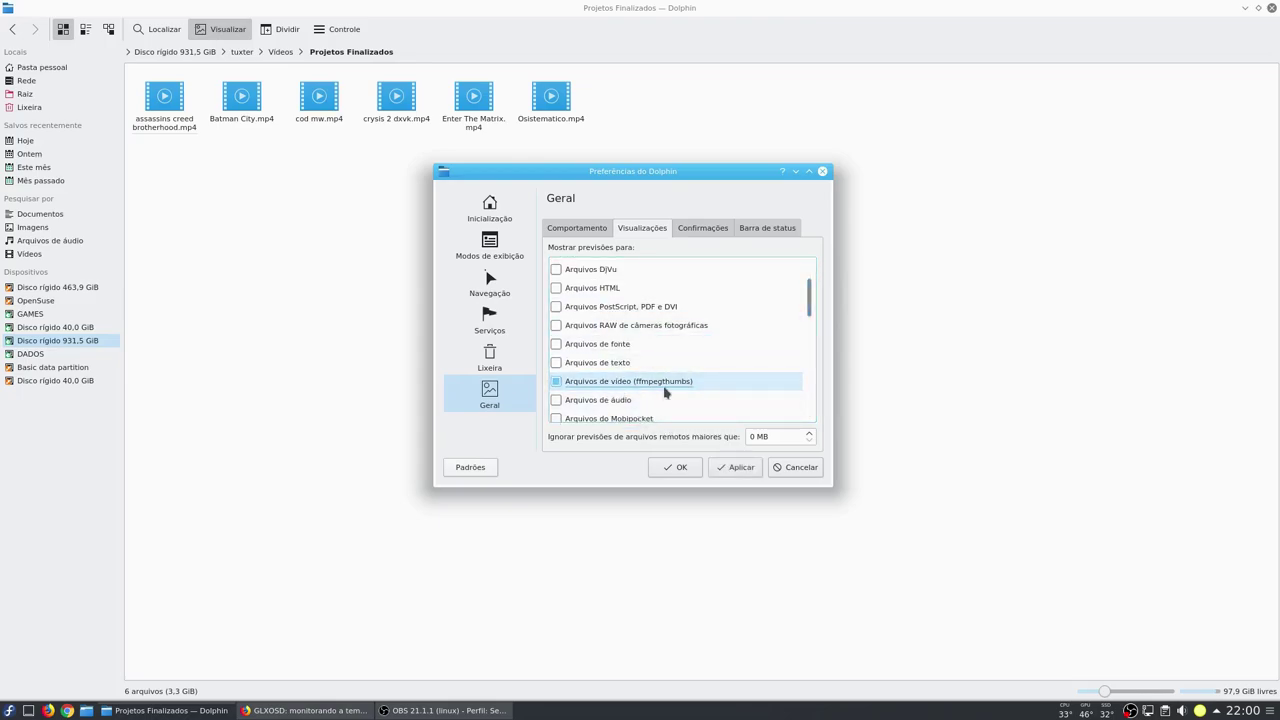
click(737, 469)
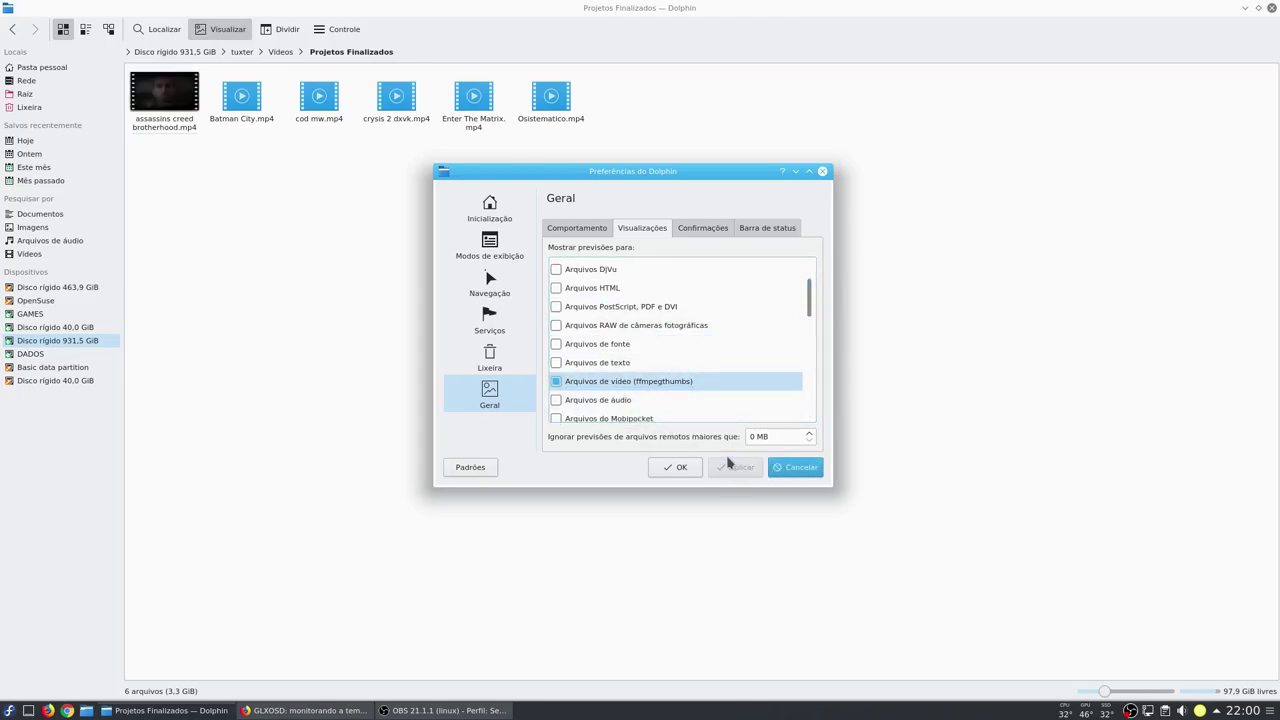
click(676, 467)
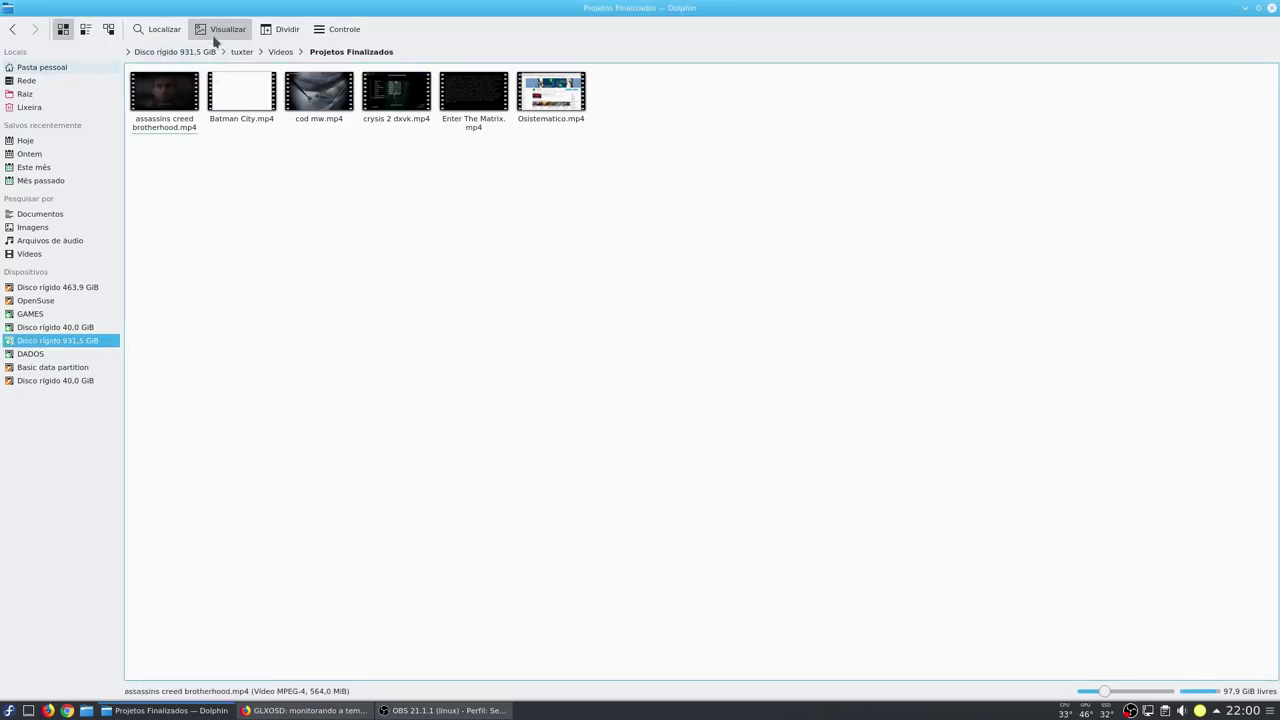
Go to the Downloads folder inside tuxter on the 931,5 GiB disk and turn on file previews.
click(261, 53)
click(244, 52)
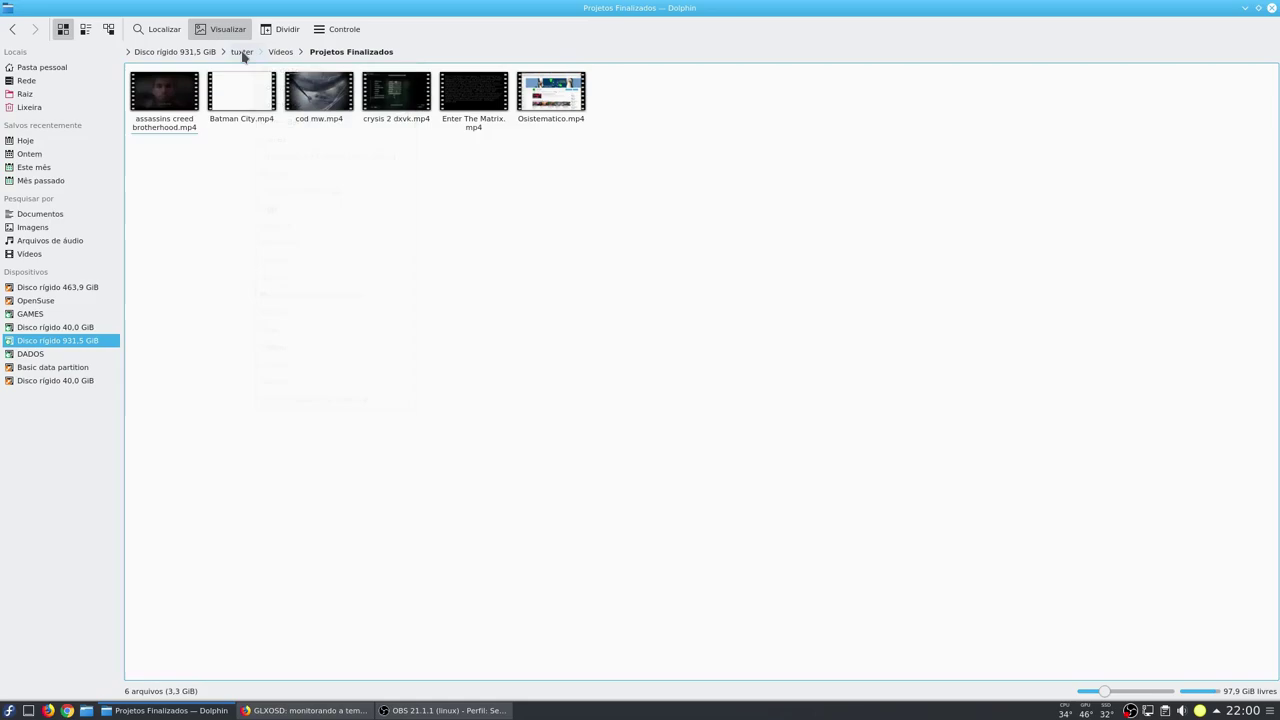
click(332, 100)
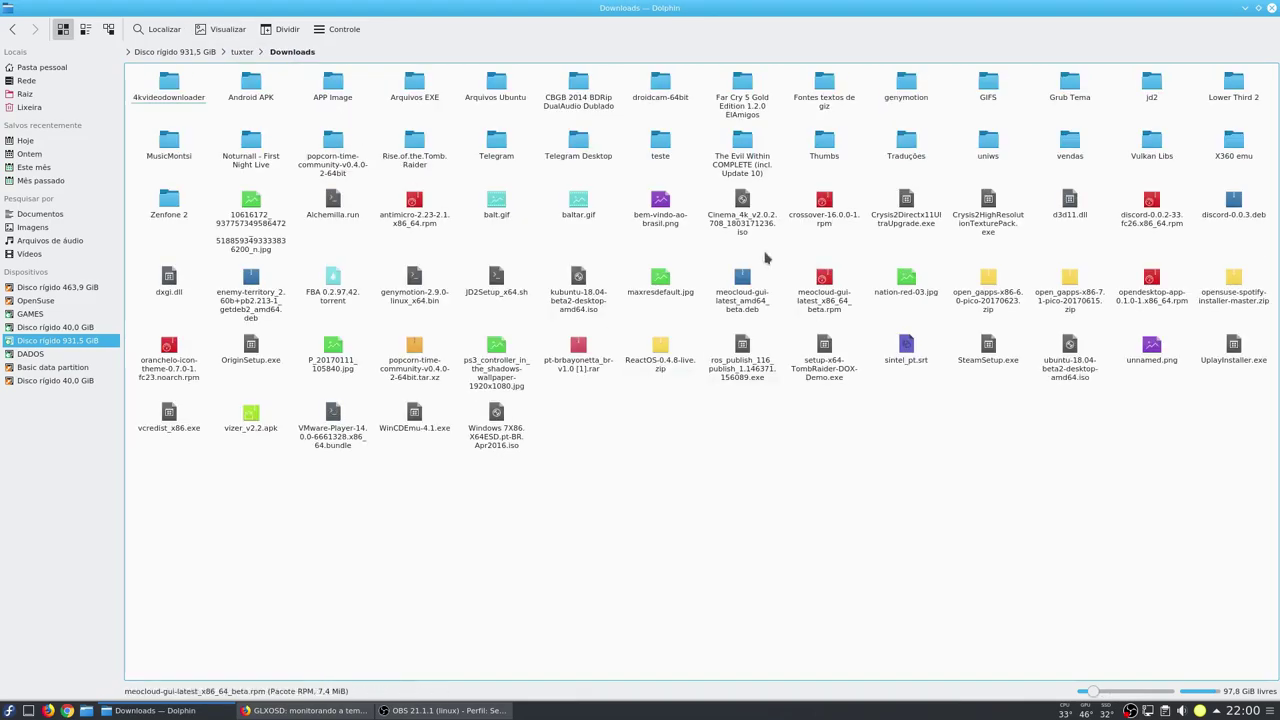
click(222, 28)
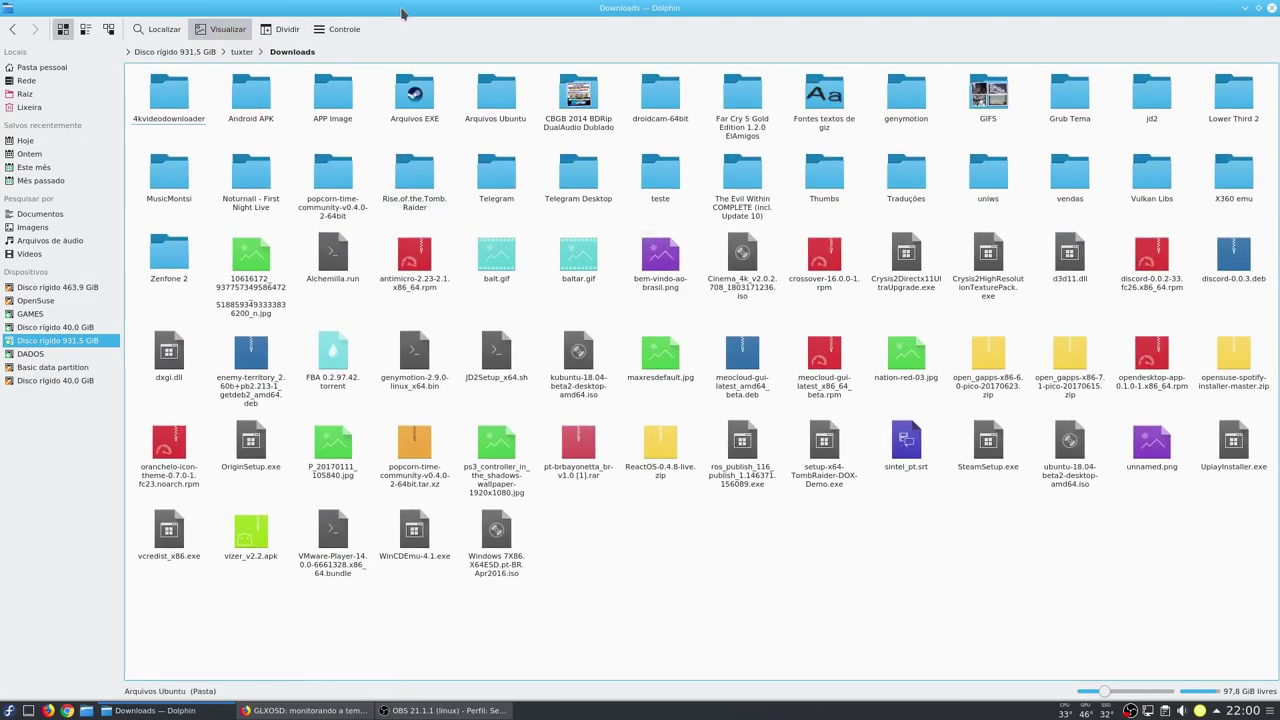
Reopen Dolphin's general preview preferences and enable previews for "Arquivos PostScript, PDF e DVI".
click(340, 29)
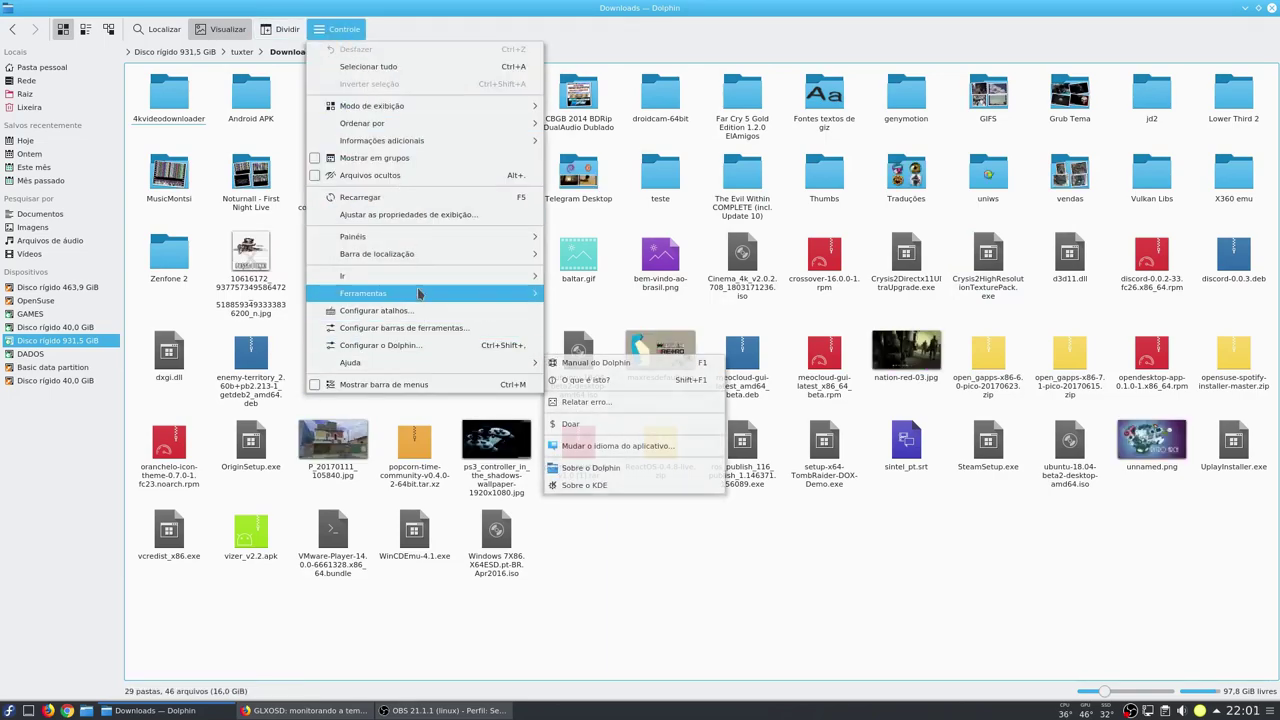
mouse_move(423, 236)
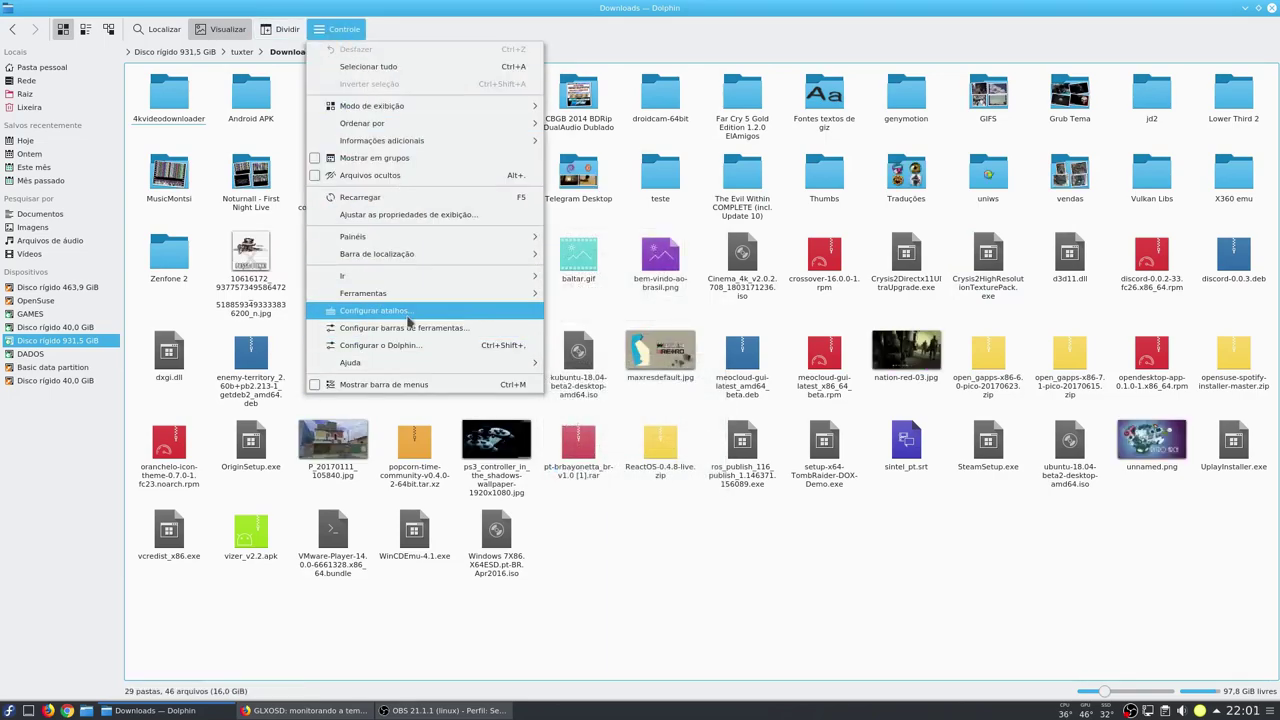
click(428, 345)
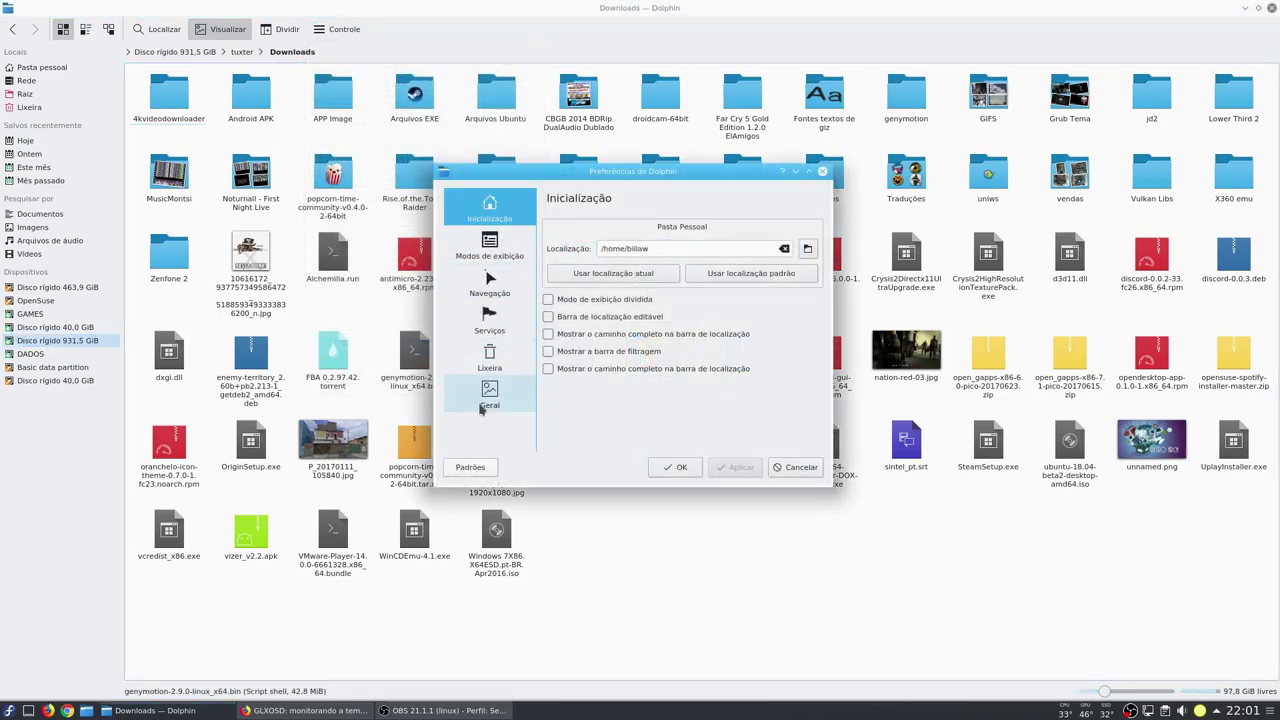
click(489, 395)
click(638, 228)
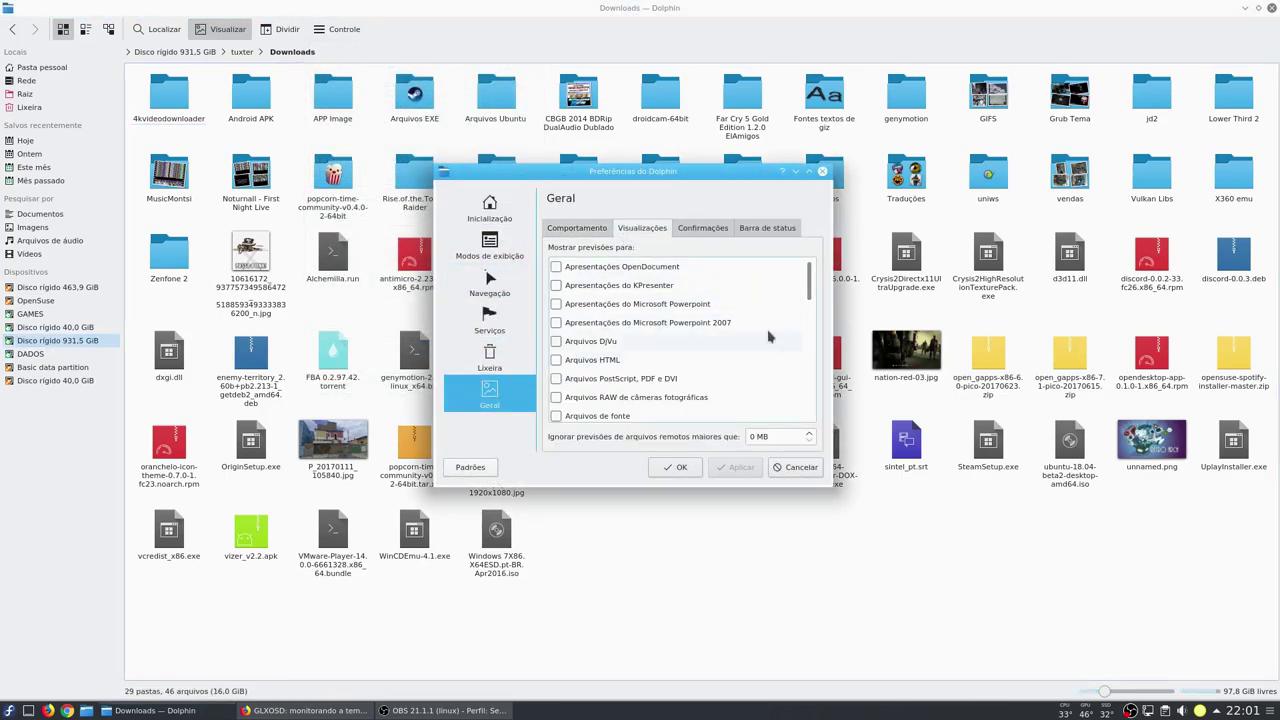
click(603, 384)
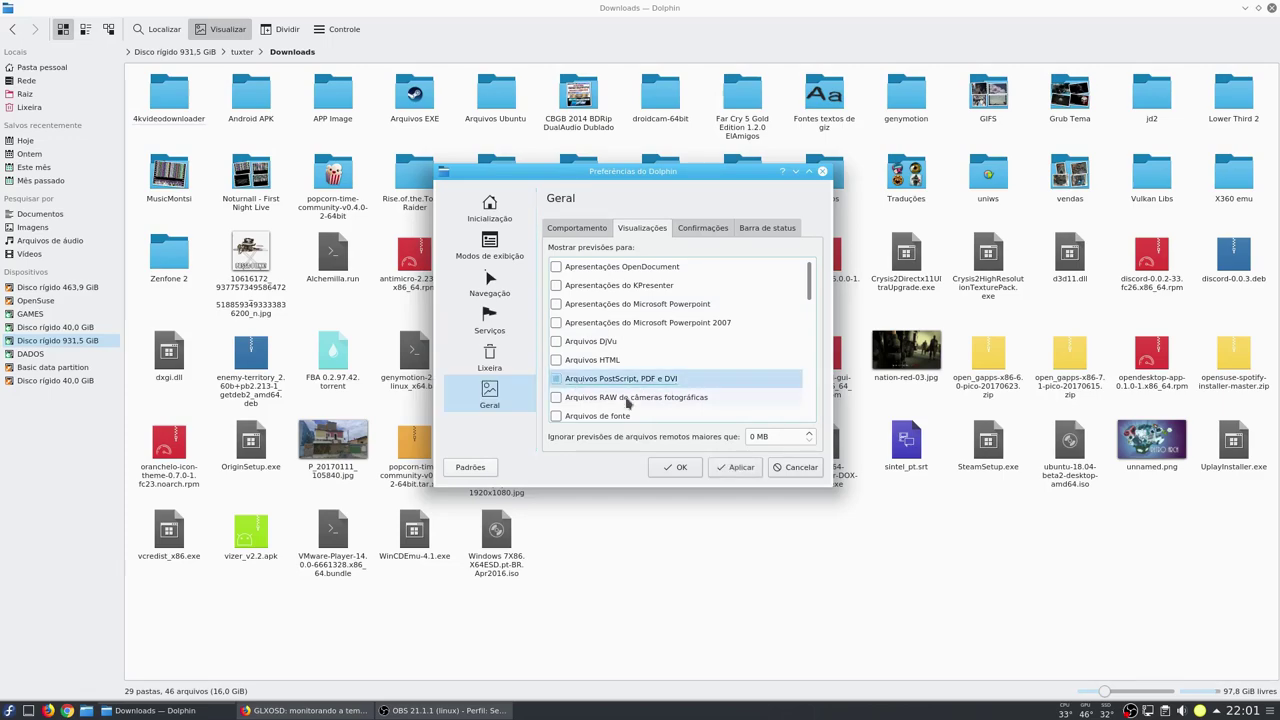
Enable previews for "Arquivos de áudio" and "Executáveis do Microsoft Windows", and apply the changes.
drag(809, 271, 810, 335)
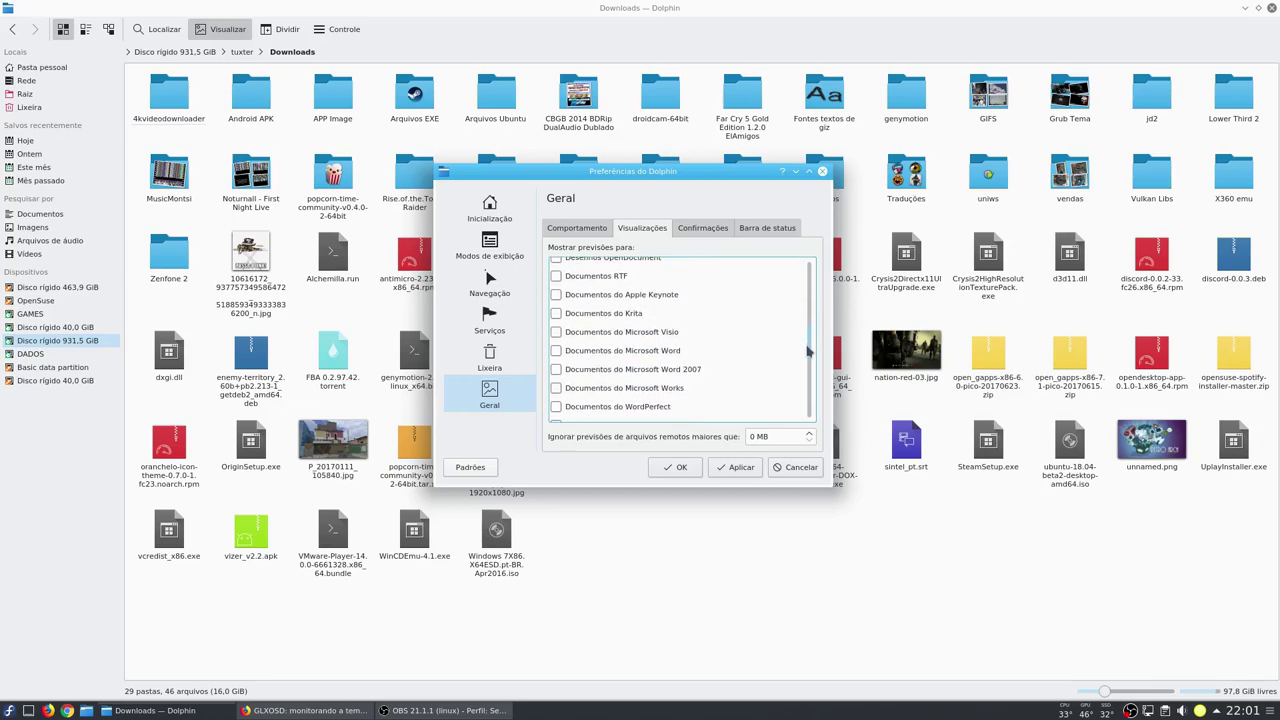
scroll(808, 352, down, 2)
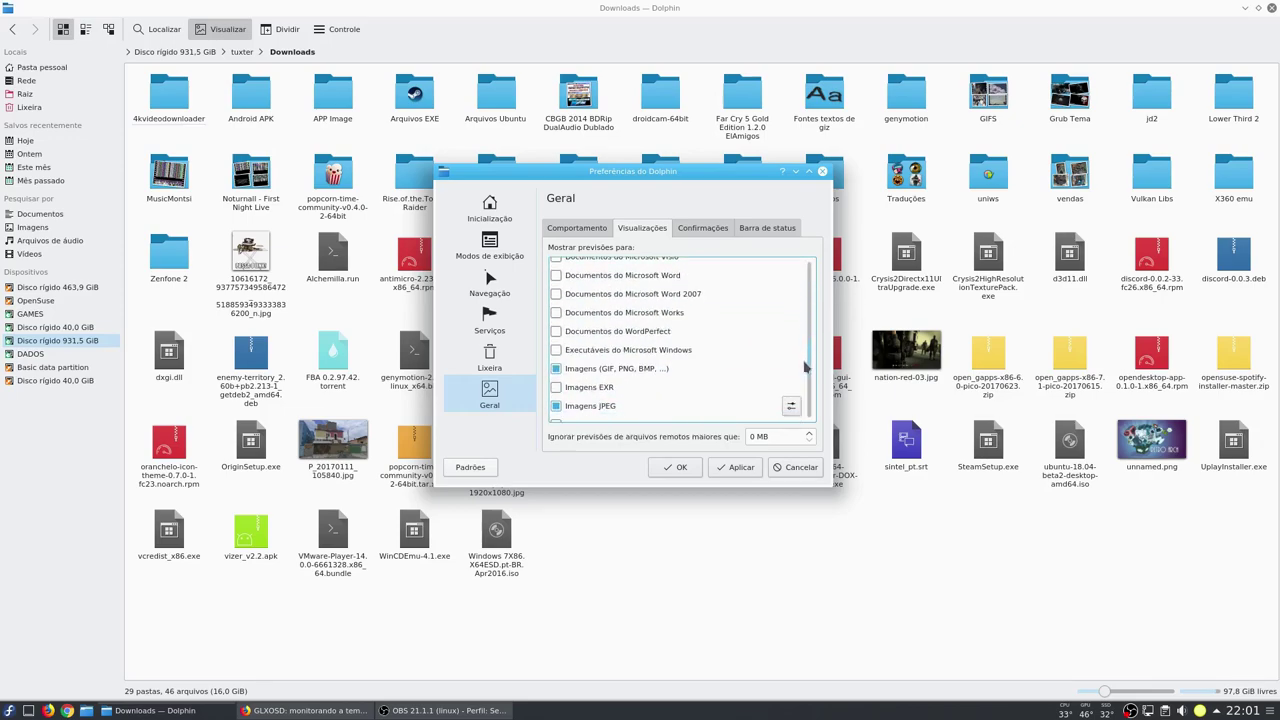
scroll(805, 368, down, 2)
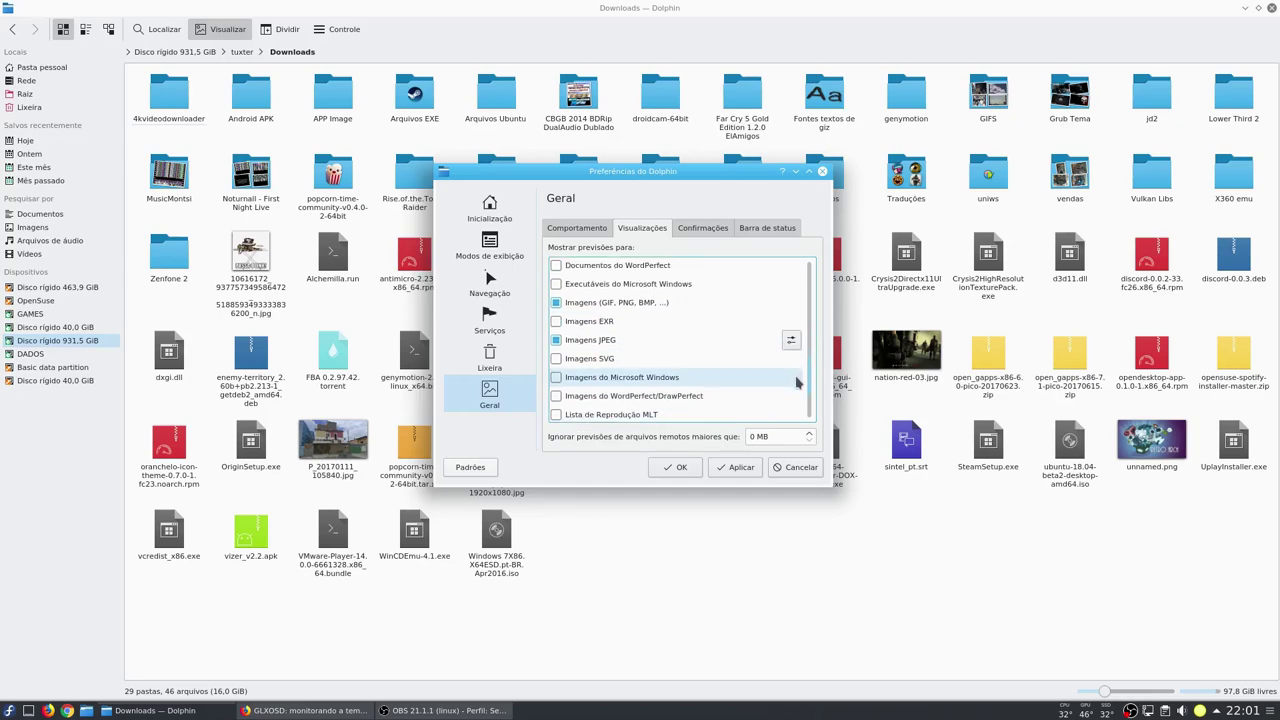
scroll(795, 390, down, 2)
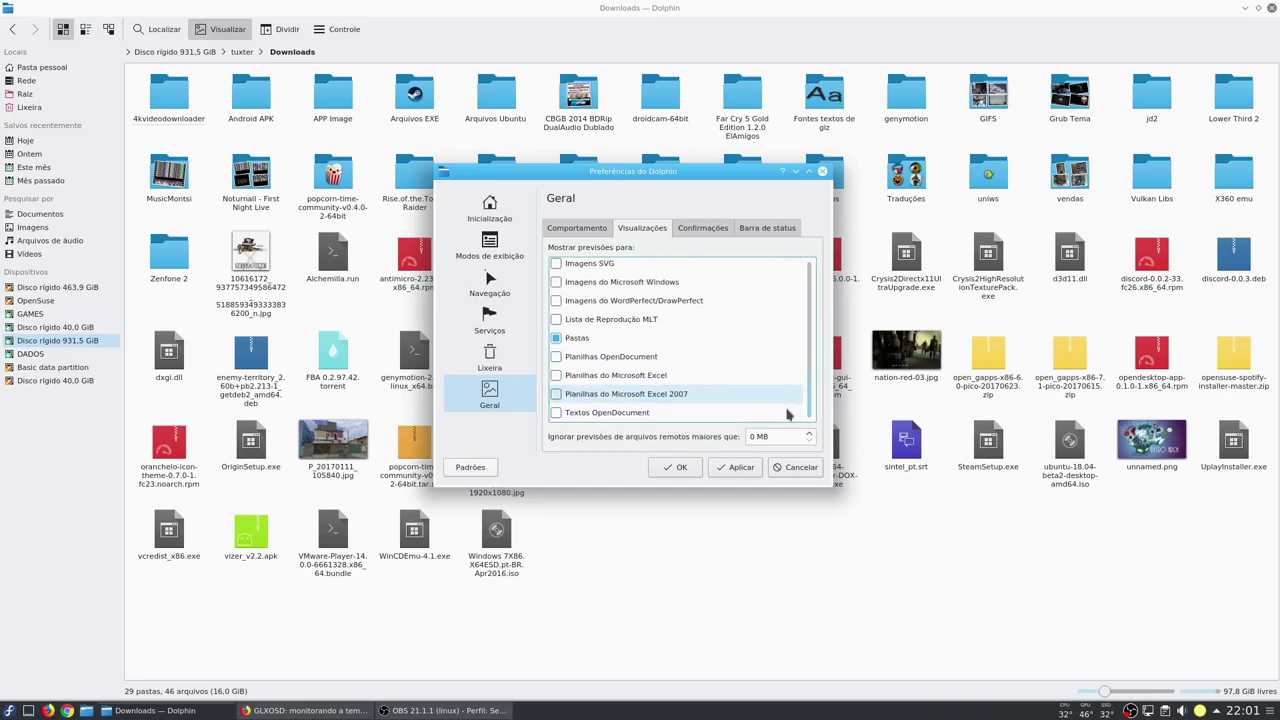
scroll(791, 397, up, 6)
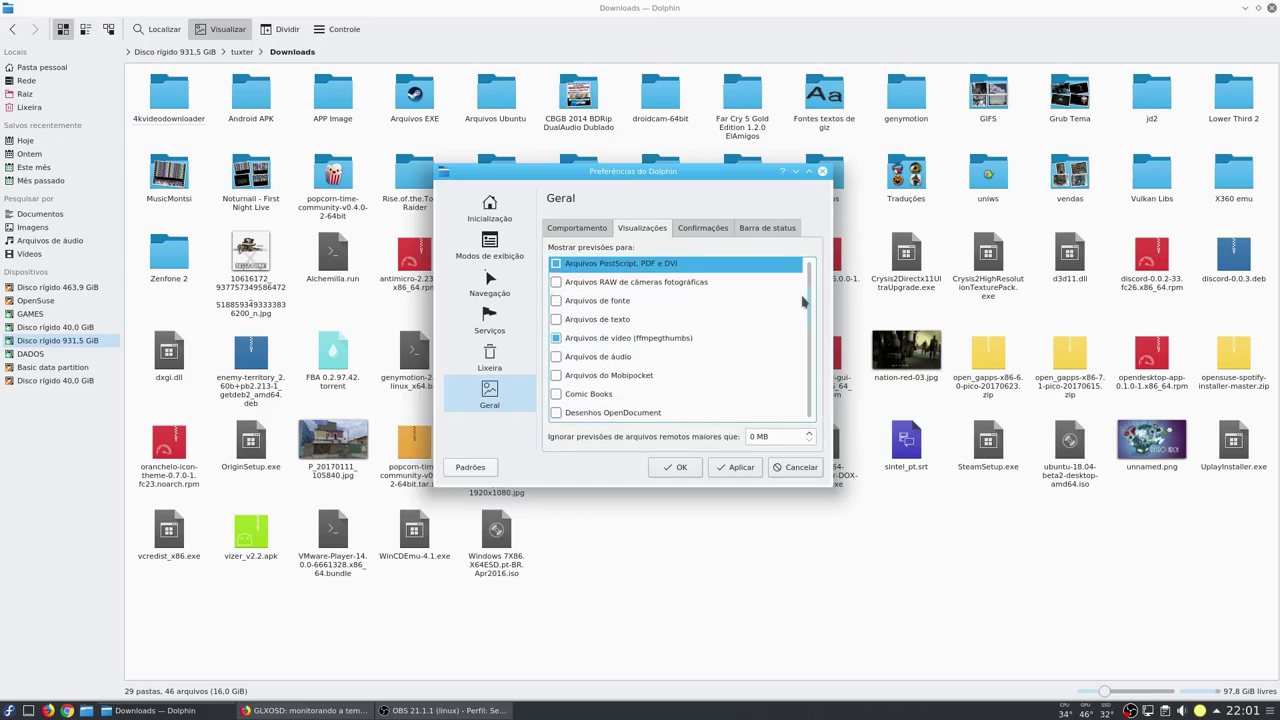
click(757, 360)
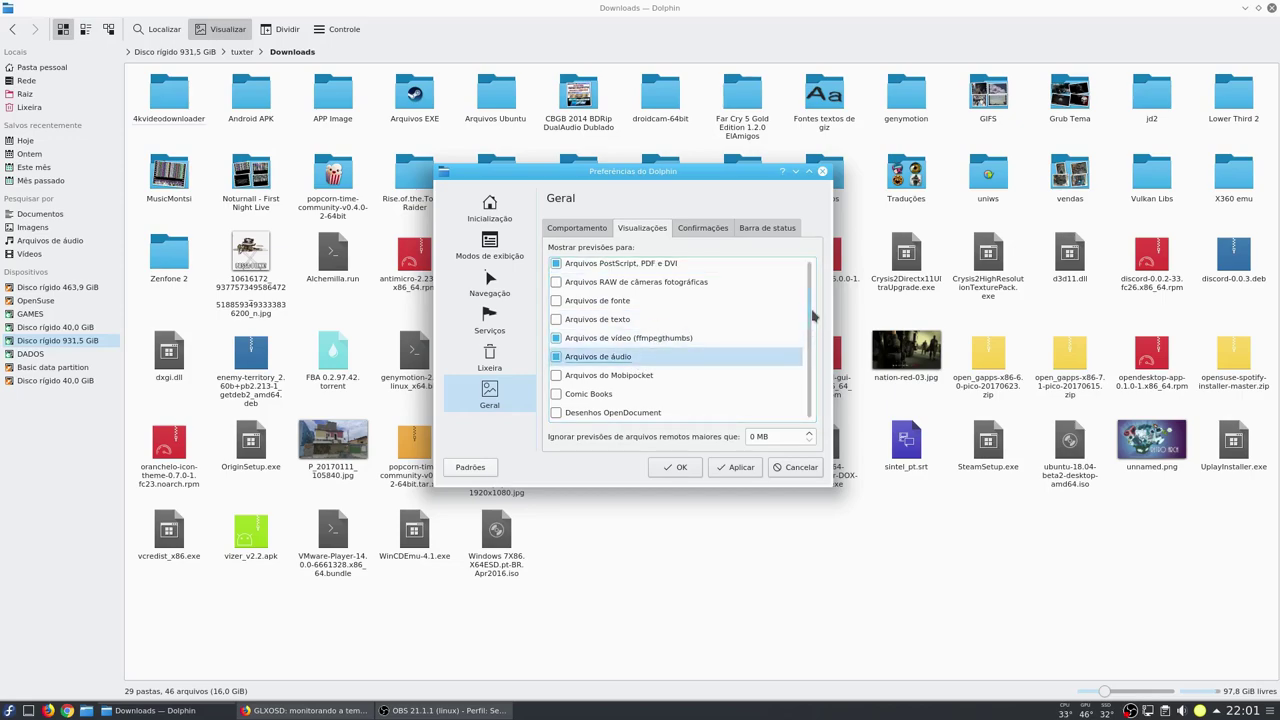
drag(812, 313, 806, 360)
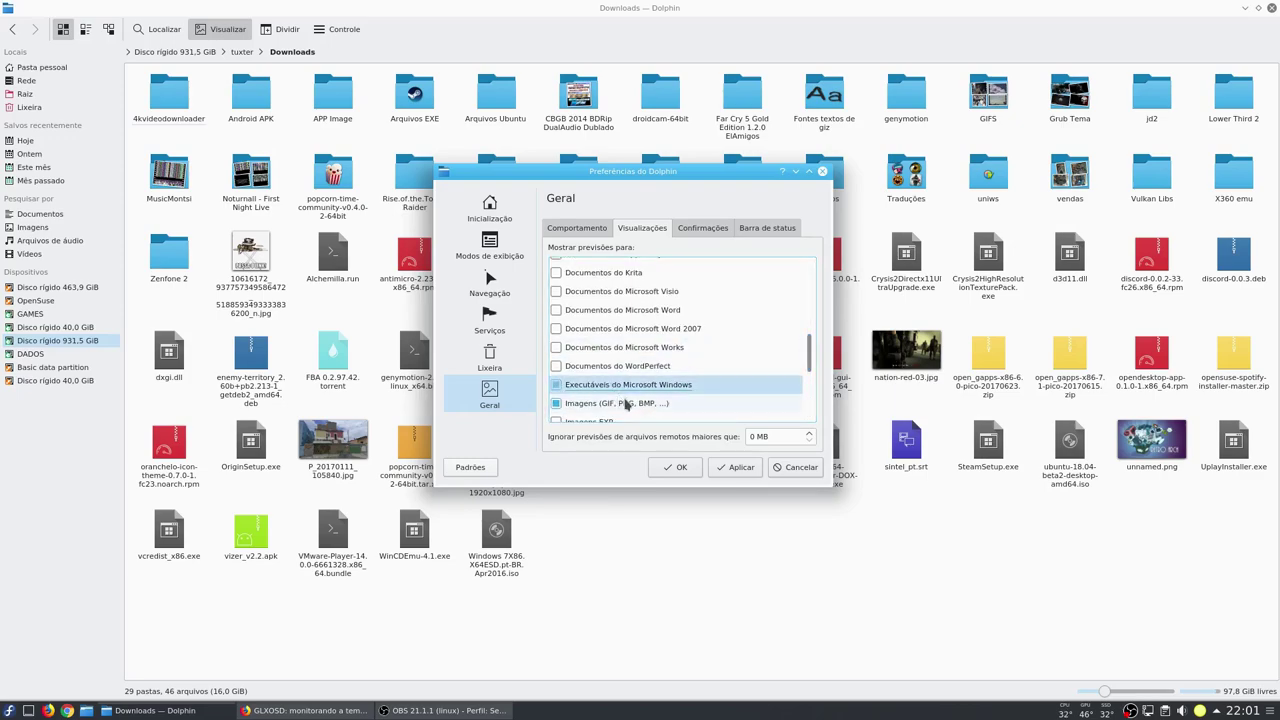
click(737, 468)
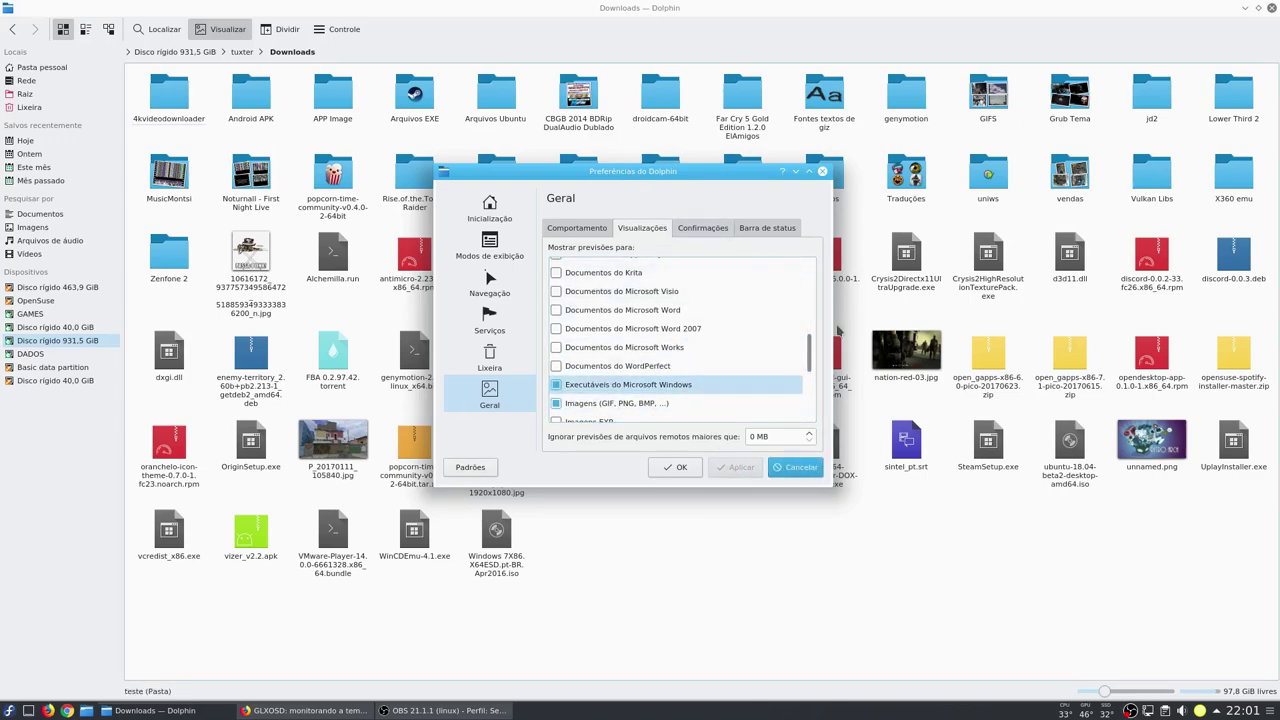
Enable previews for "Imagens SVG" and "Imagens do Microsoft Windows", apply the changes and close the preferences.
drag(807, 352, 807, 375)
click(590, 392)
click(740, 468)
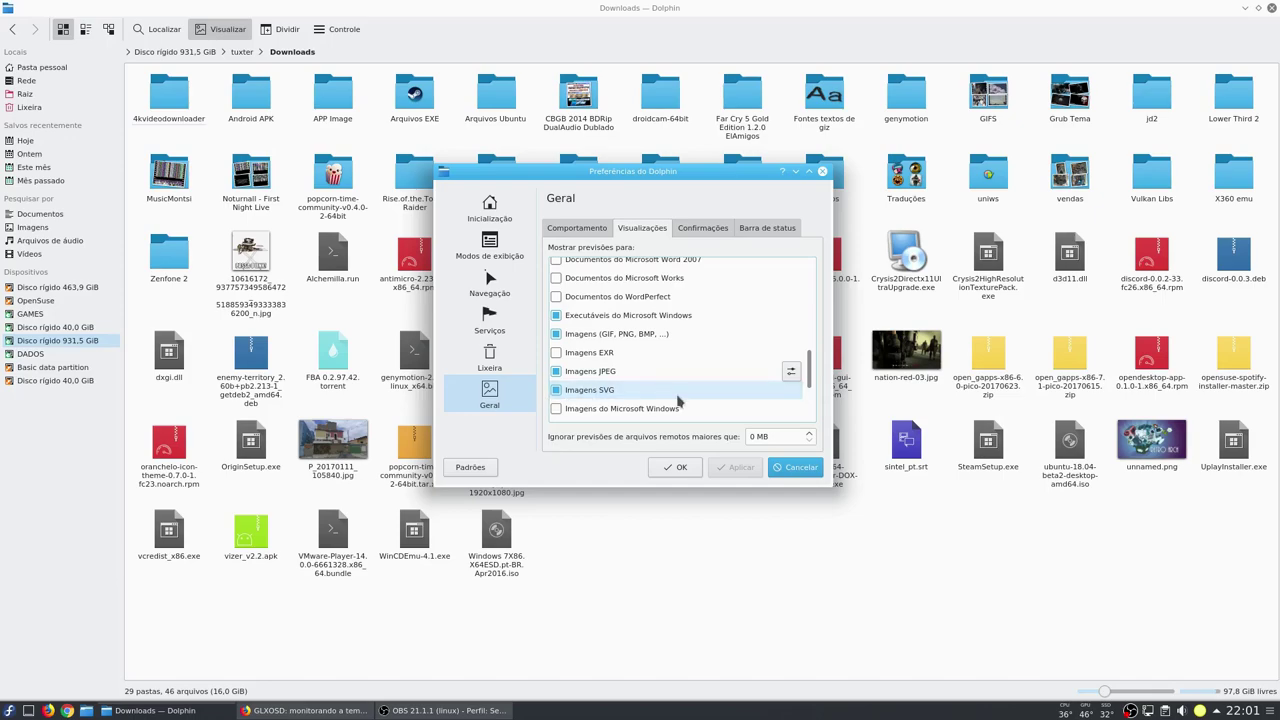
drag(808, 368, 808, 370)
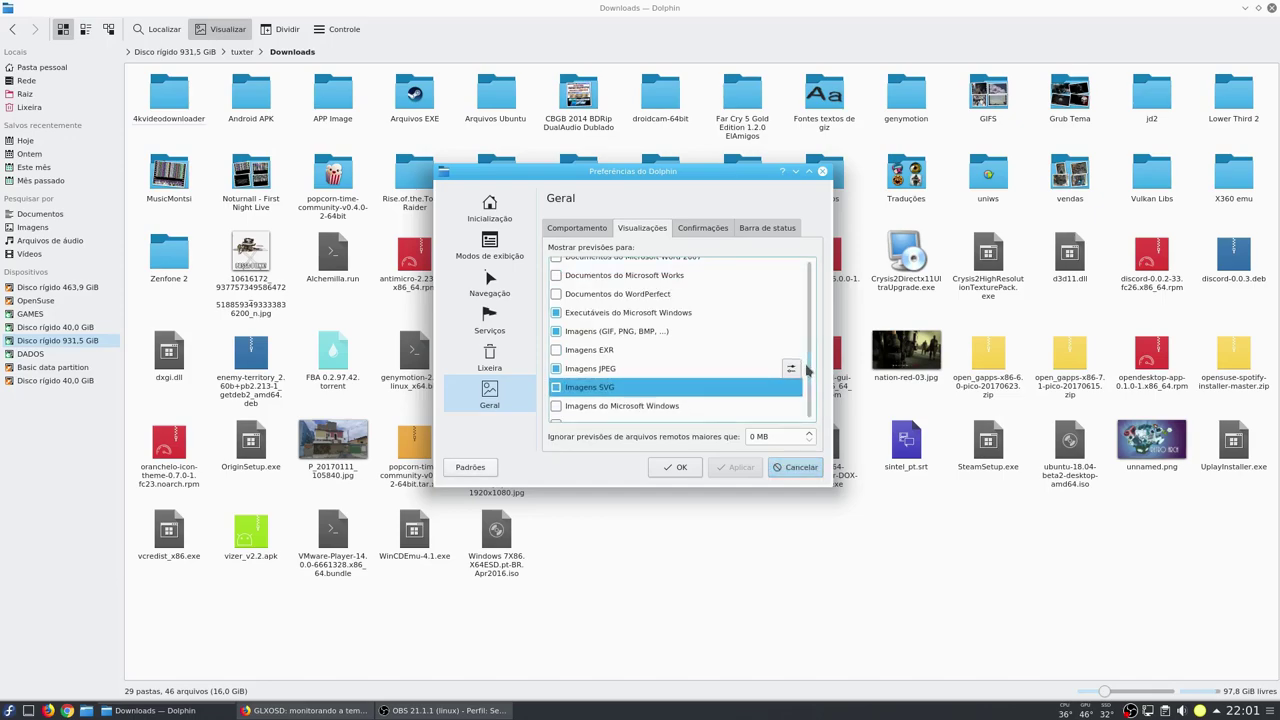
scroll(807, 370, down, 1)
click(622, 387)
click(737, 467)
click(675, 467)
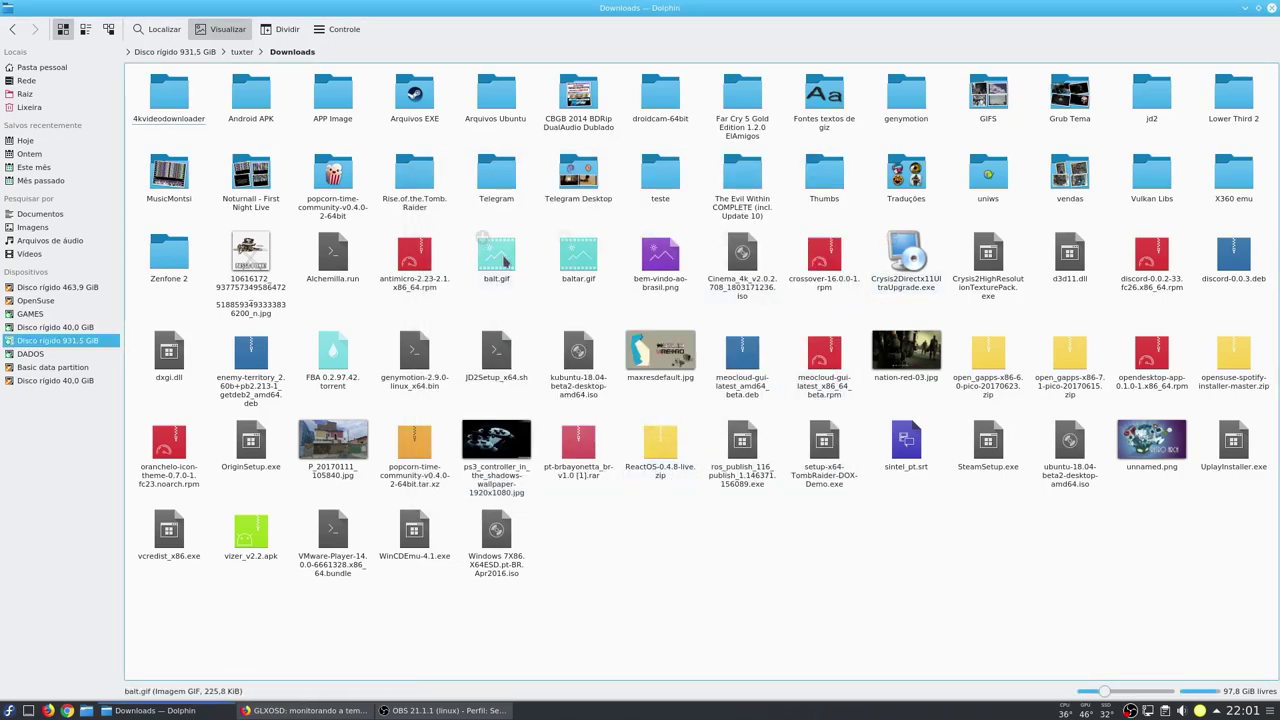
Inspect the thumbnails of the exe files in Downloads, including OriginSetup.exe, SteamSetup.exe and UplayInstaller.exe, and close Dolphin.
click(900, 285)
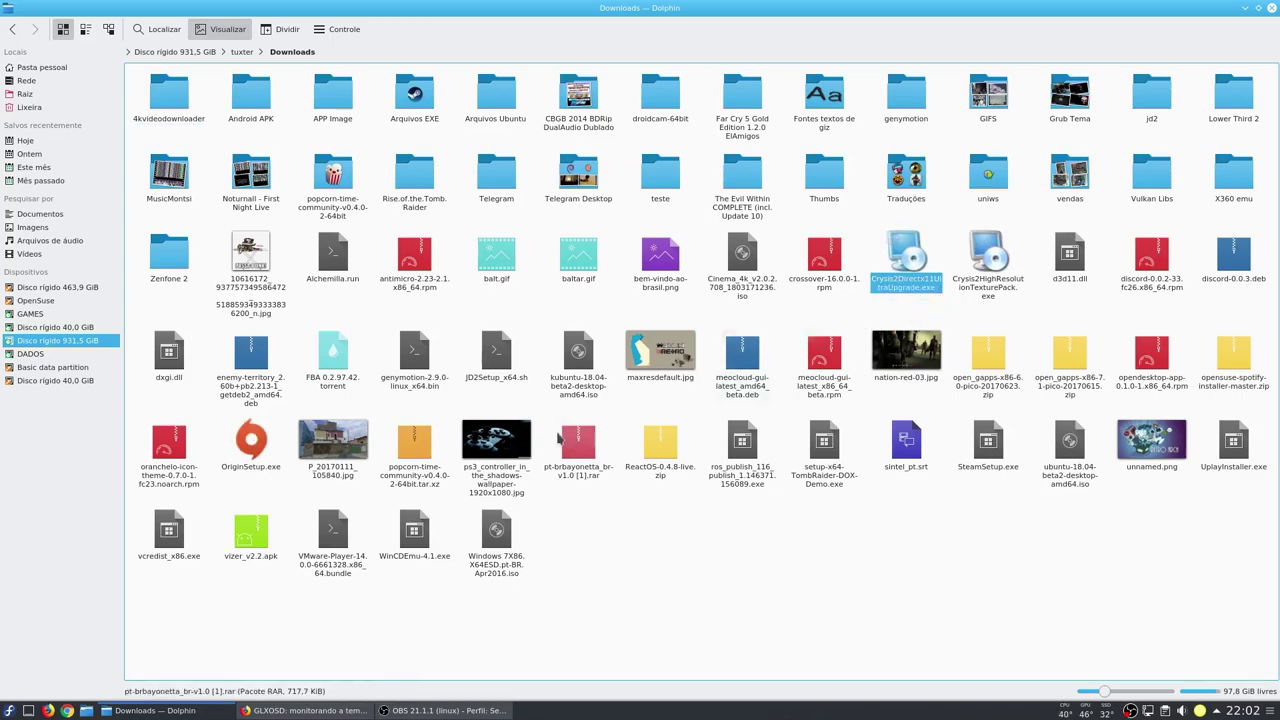
click(250, 445)
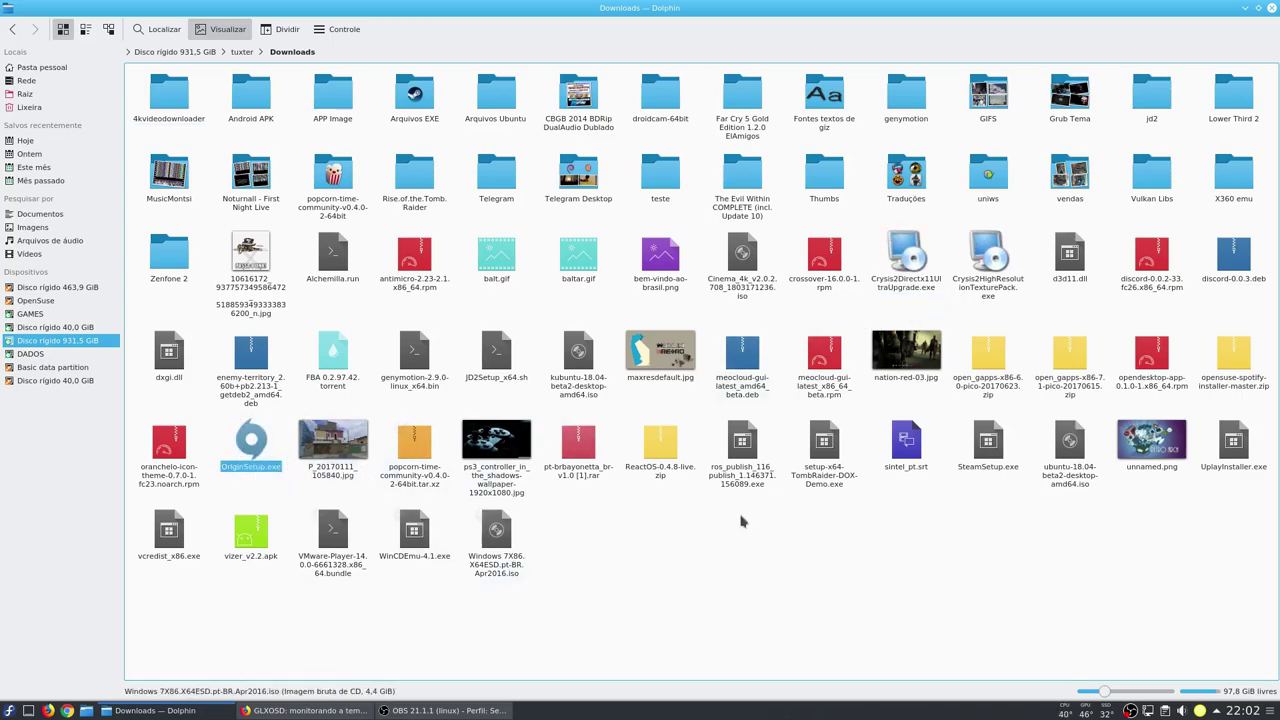
click(986, 488)
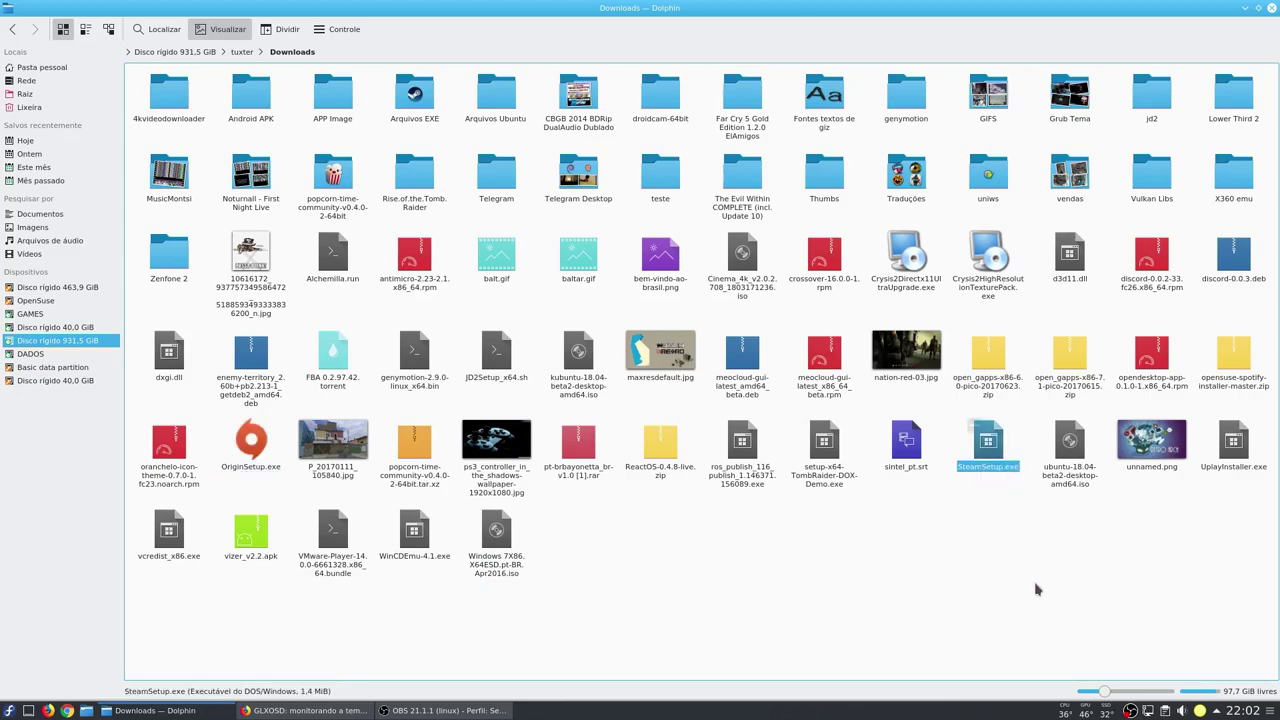
click(1222, 494)
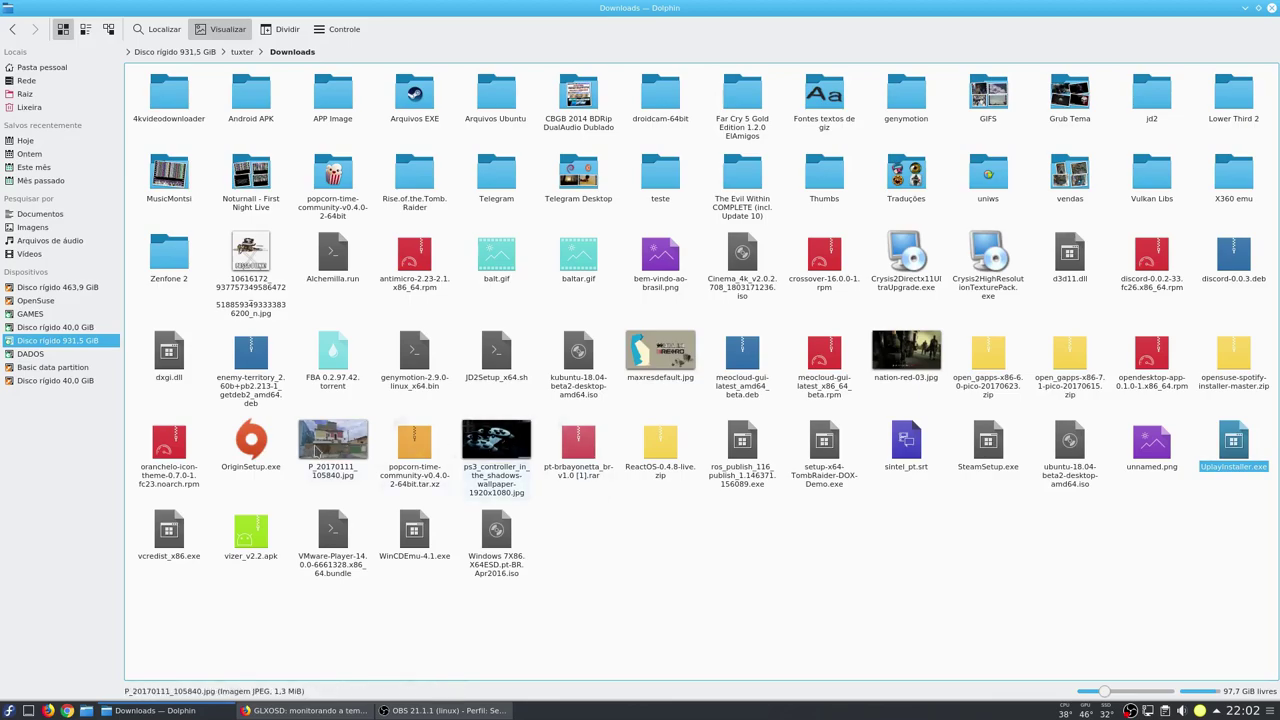
click(728, 476)
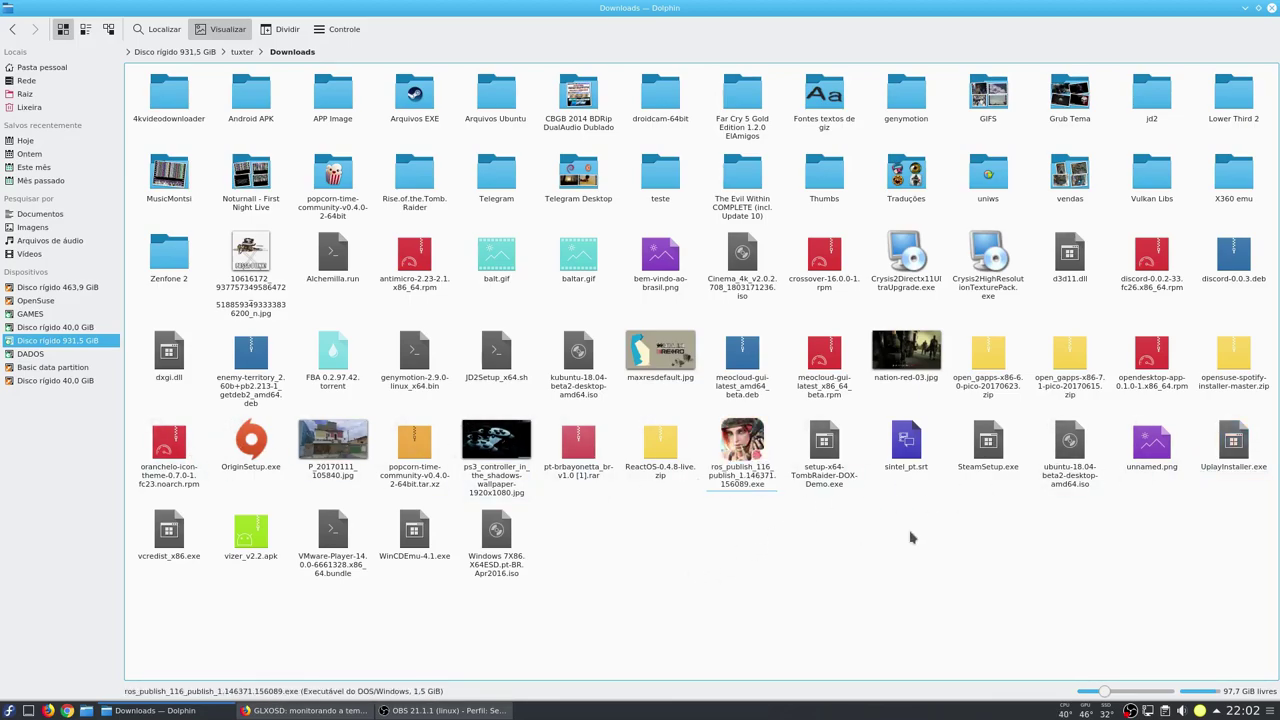
click(1272, 8)
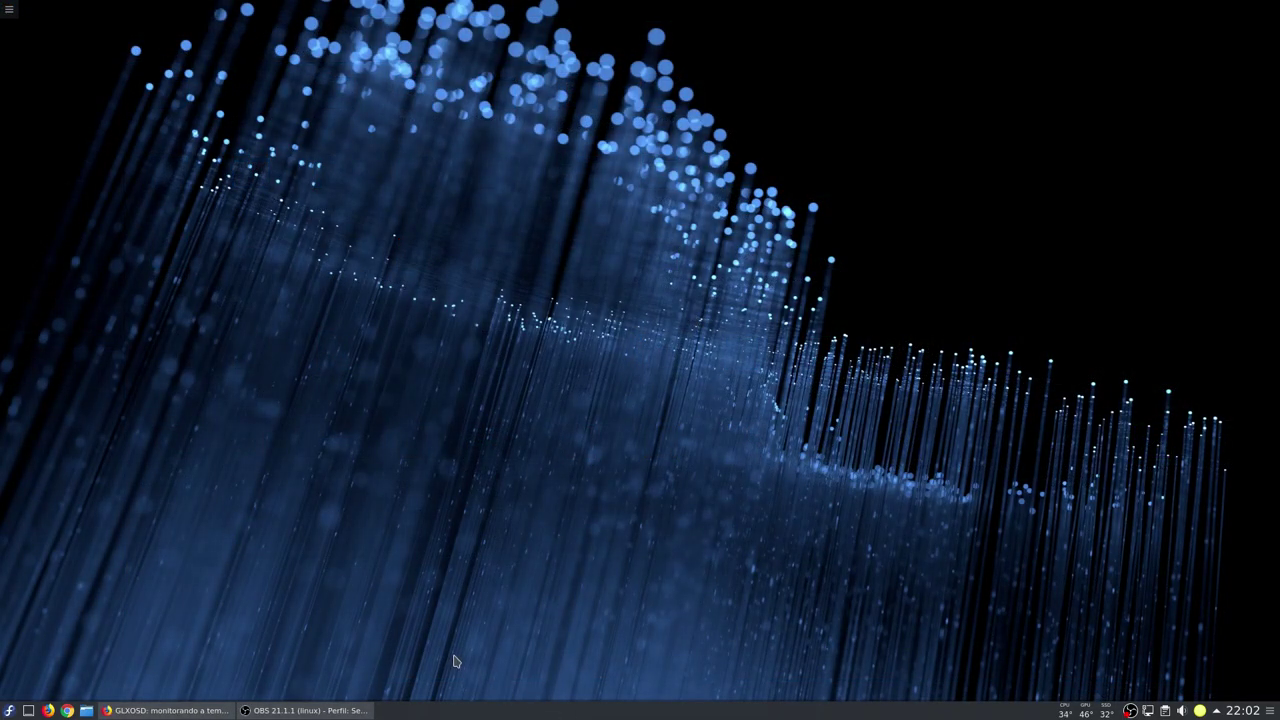
Open Dolphin again, go to the GAMES disk and turn on file previews there.
click(86, 710)
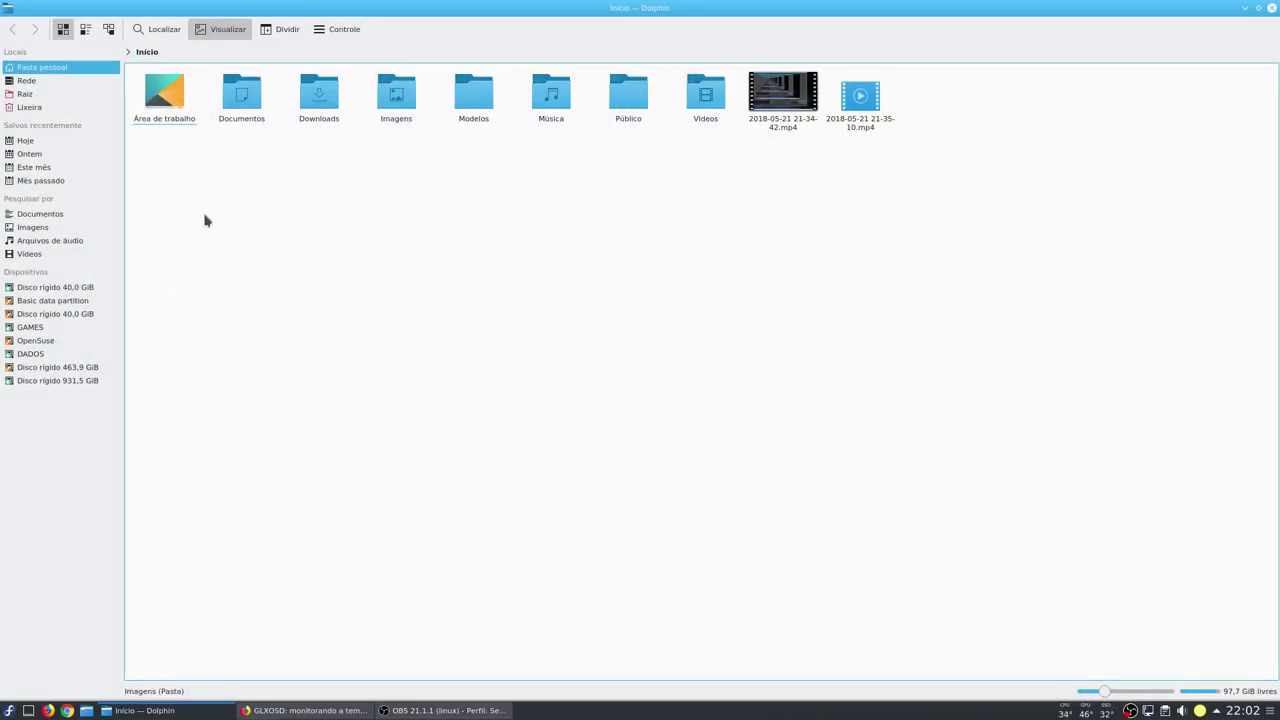
click(40, 328)
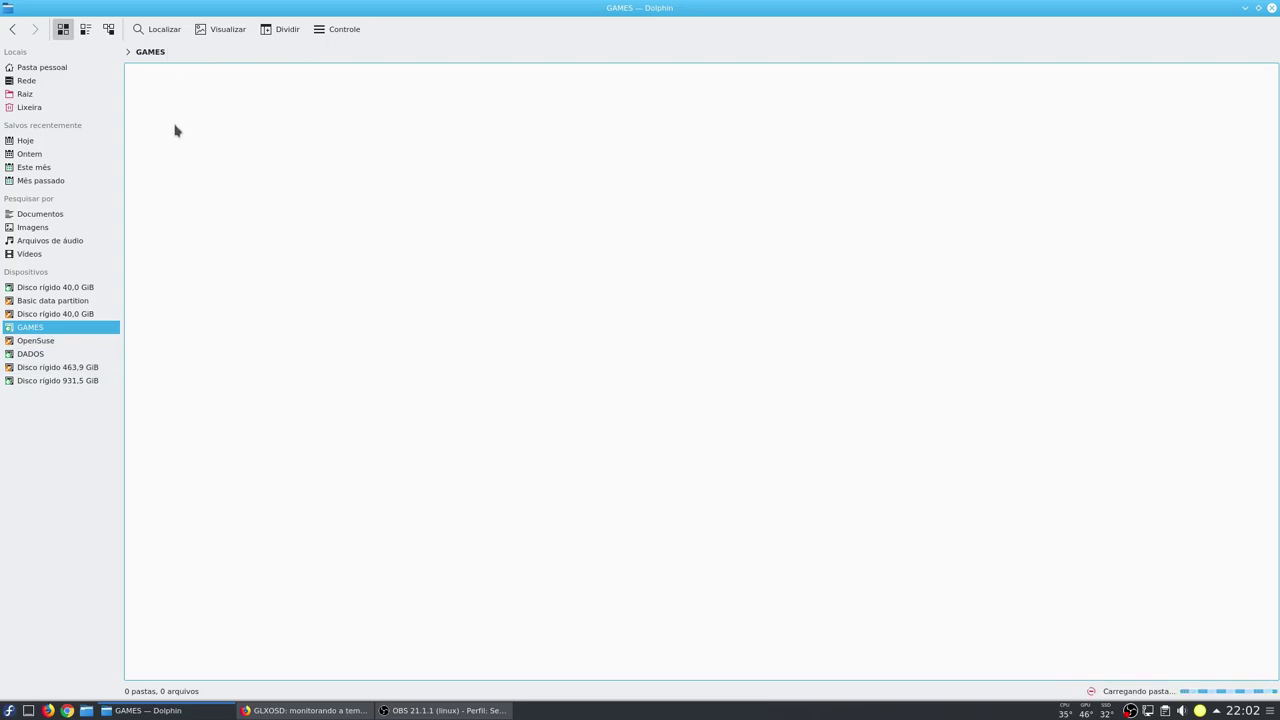
click(229, 31)
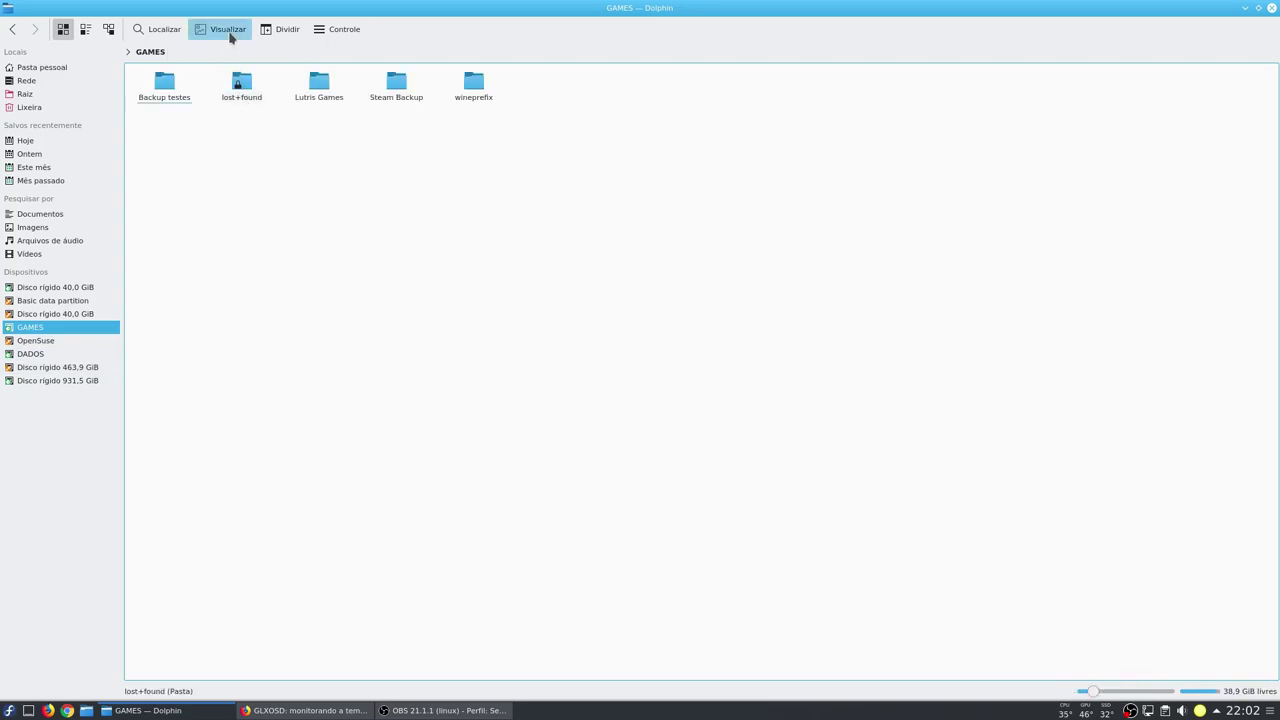
Go to the DADOS disk and turn on file previews there.
click(28, 355)
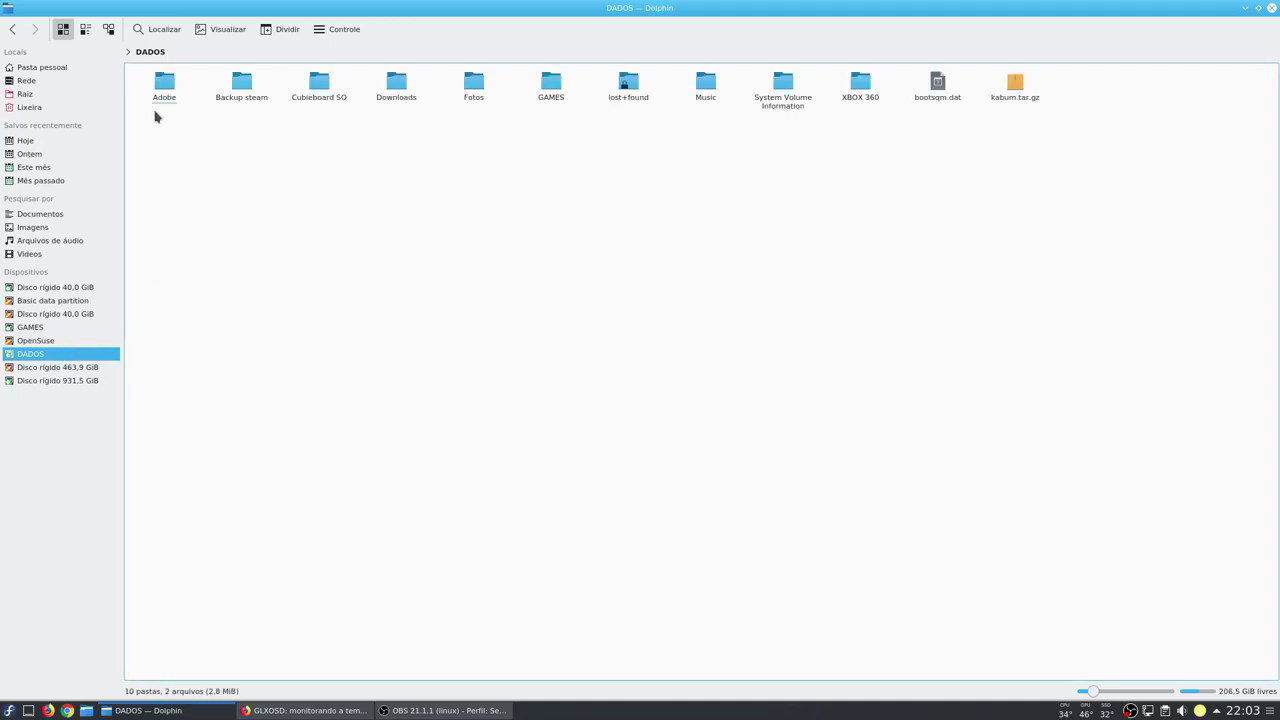
click(229, 30)
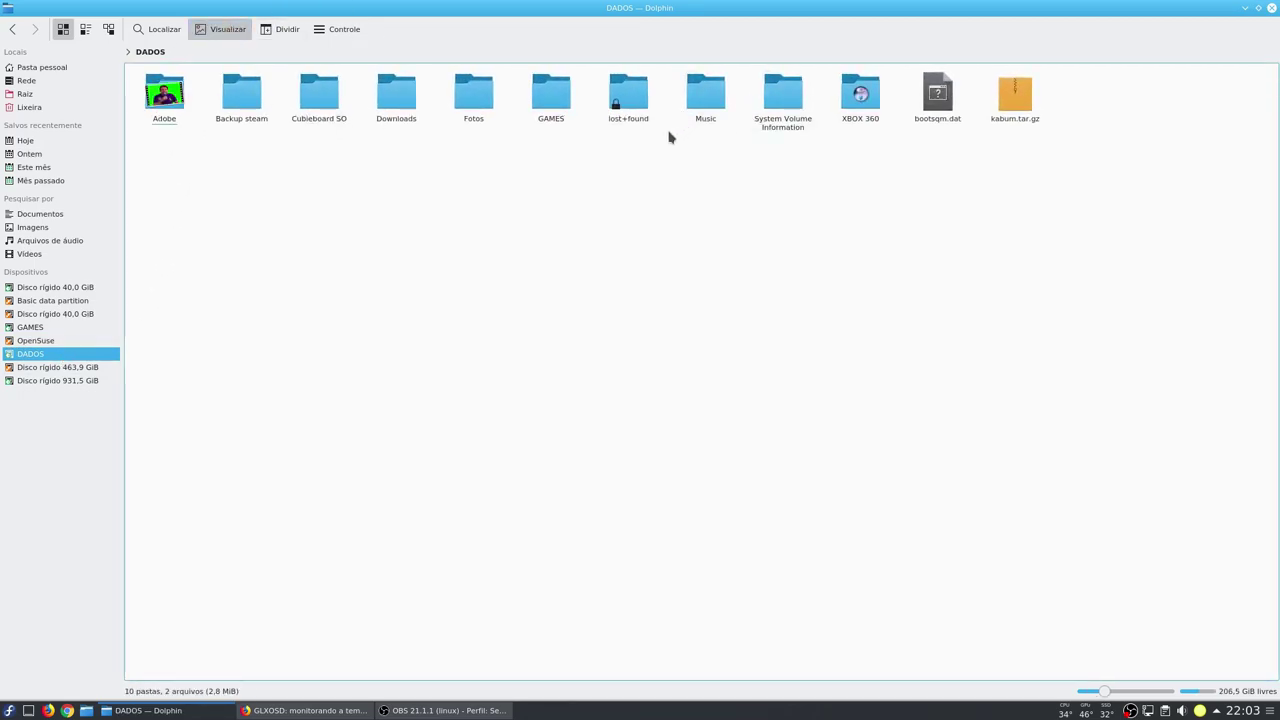
Open a Konsole terminal, load /etc/fstab in nano and examine the mount entries for HD DADOS and HD 500GB GAMES.
key(ctrl+alt+t)
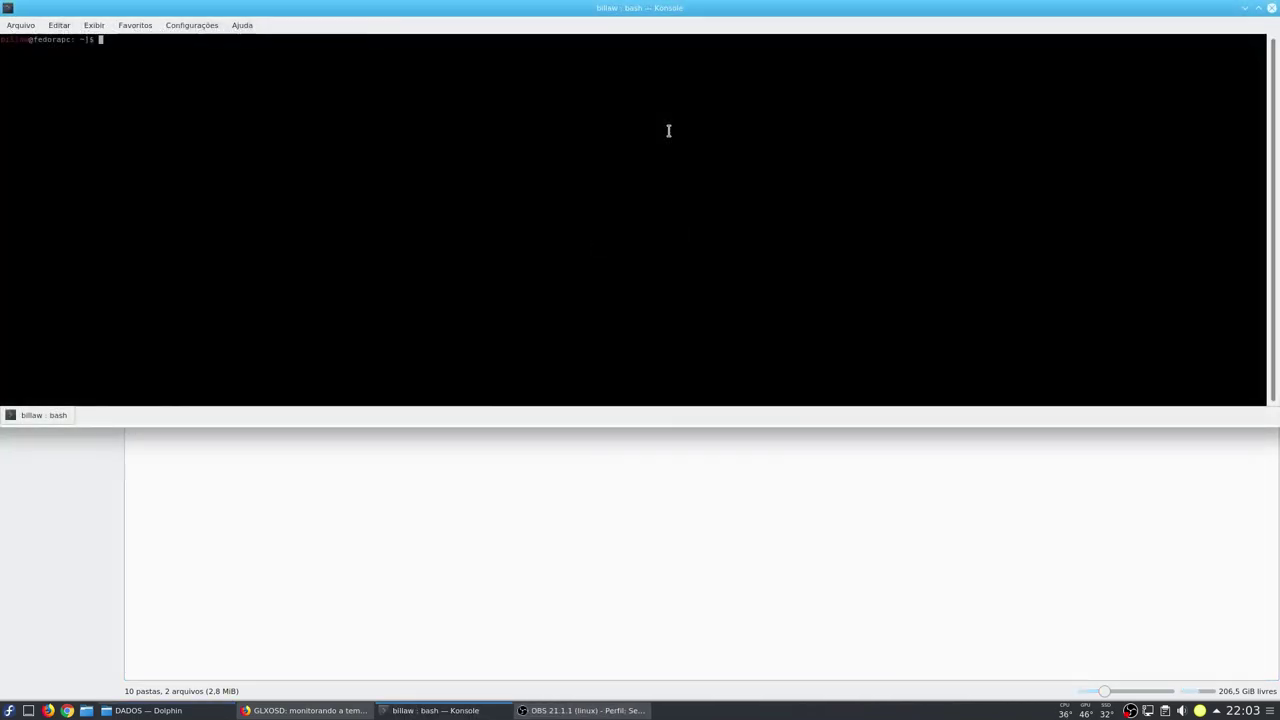
text(nano /et)
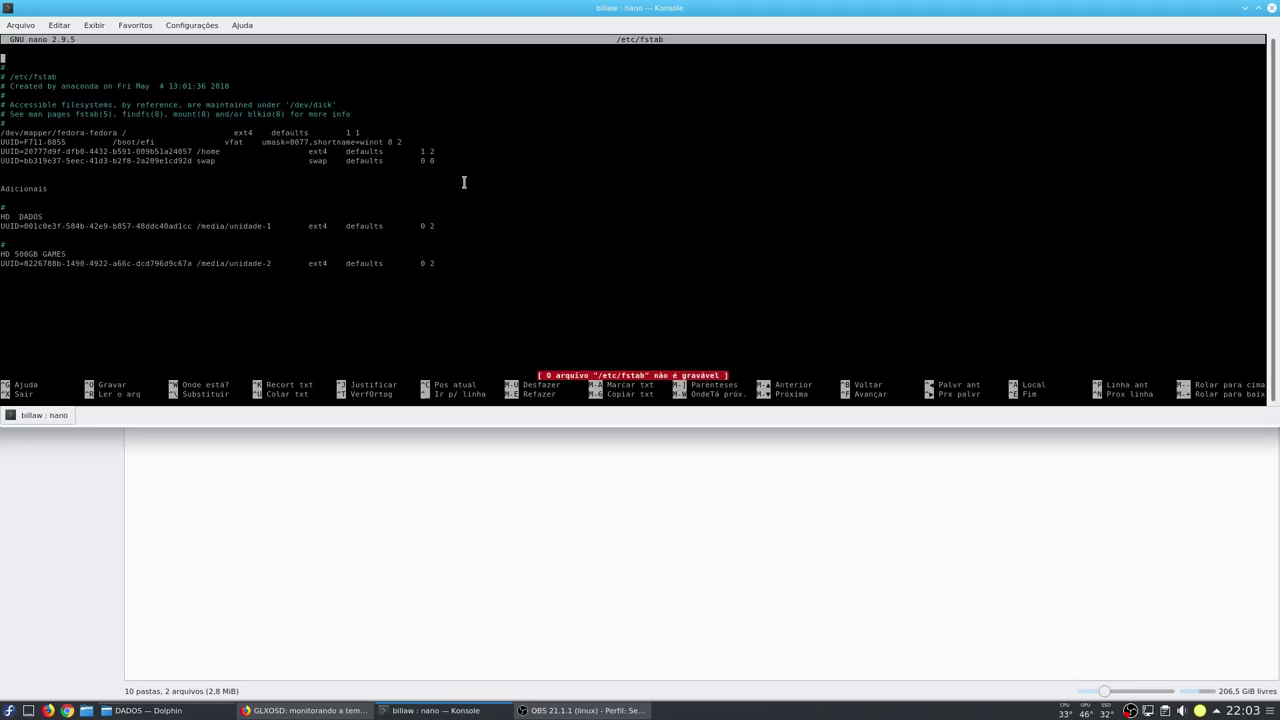
drag(438, 263, 4, 212)
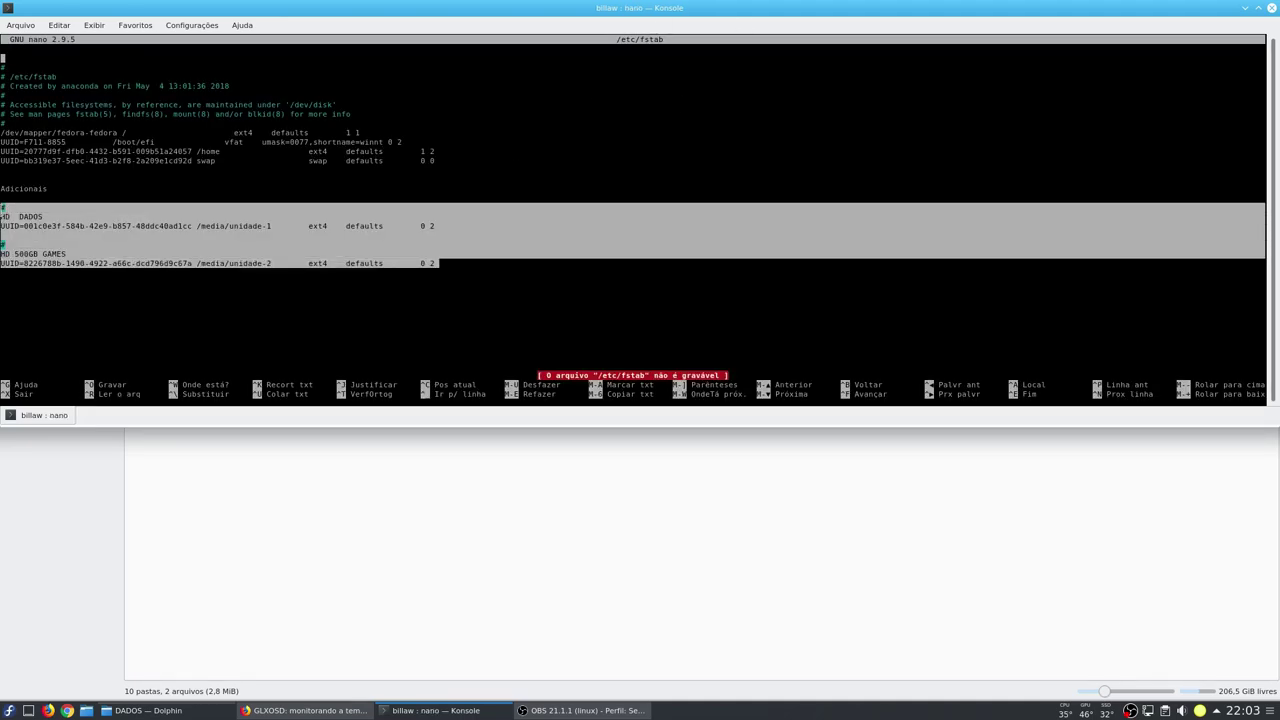
click(78, 230)
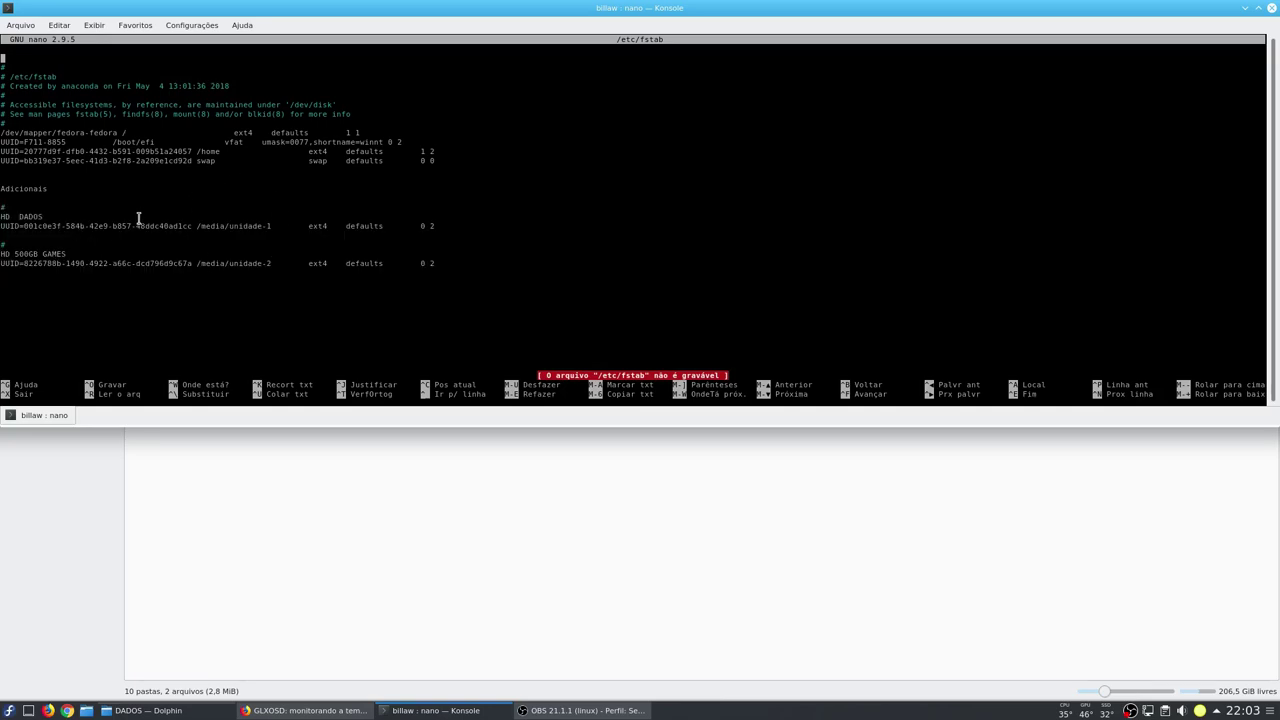
Comment out the swap line in /etc/fstab with # and exit nano without saving.
drag(450, 165, 2, 167)
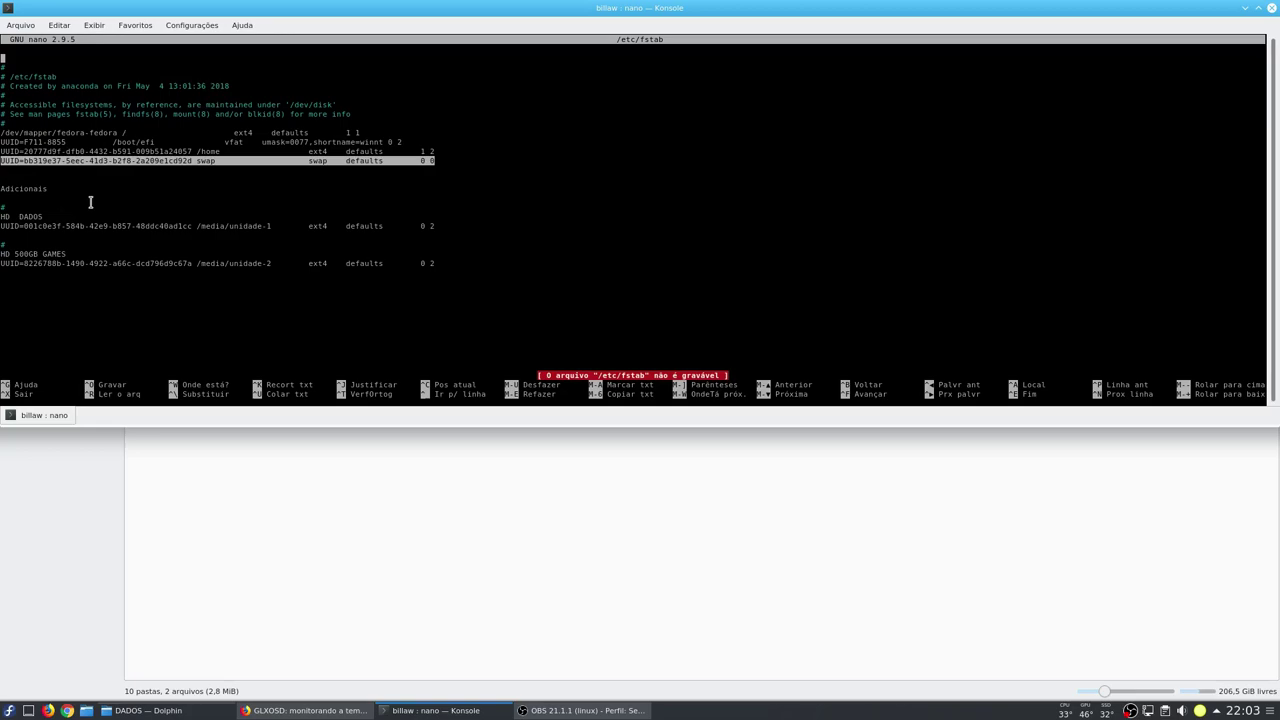
click(16, 199)
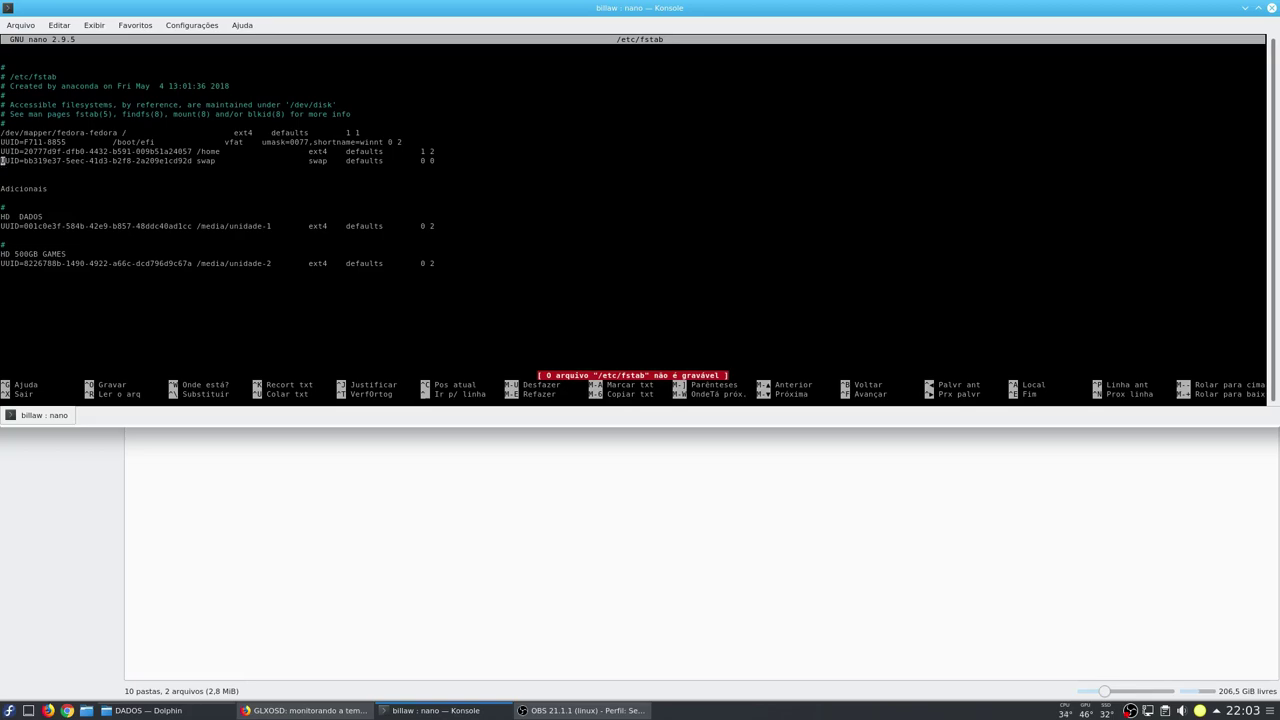
text(#)
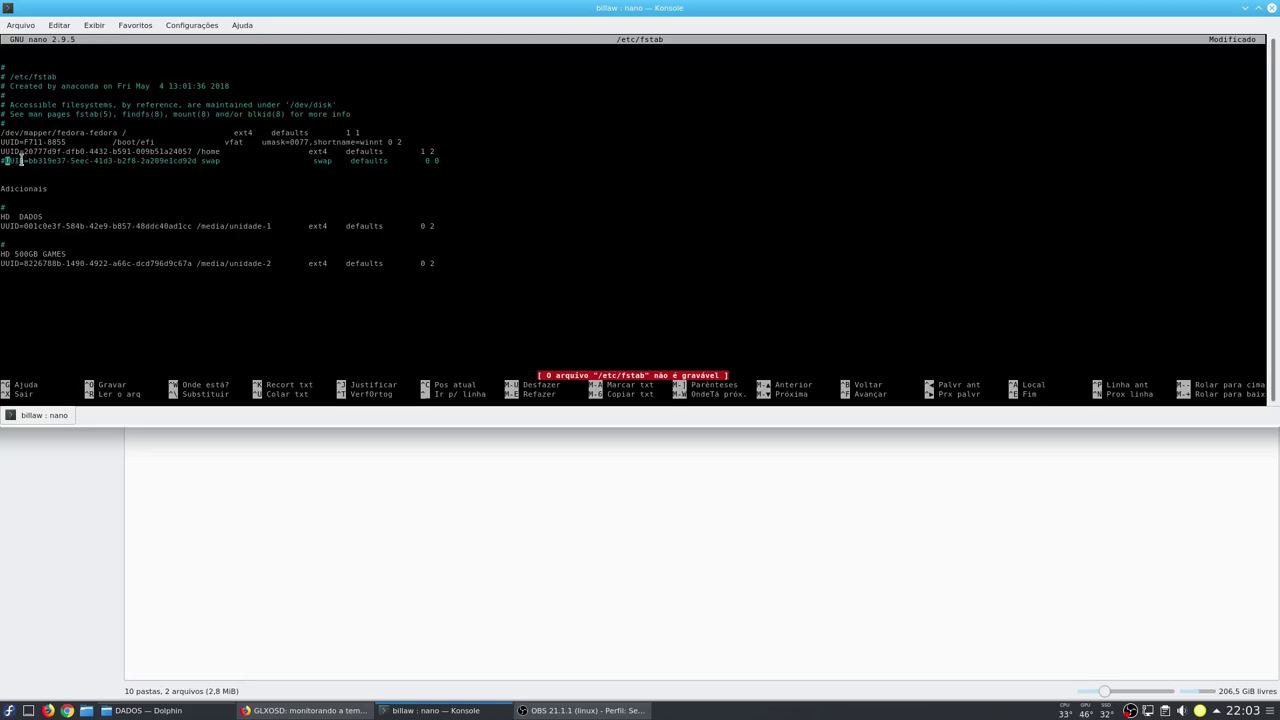
key(ctrl+x)
key(n)
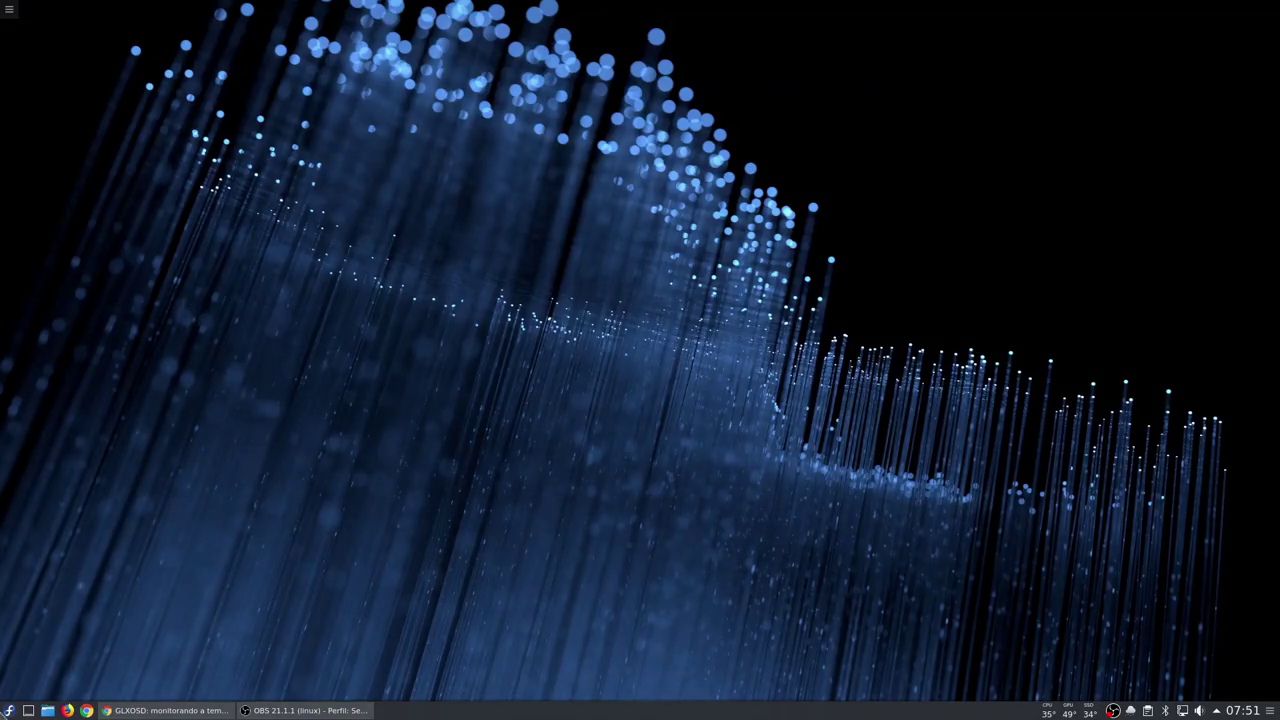
Open Configurações do Sistema, un-maximize its window, enlarge it and move it to the middle of the desktop.
click(9, 709)
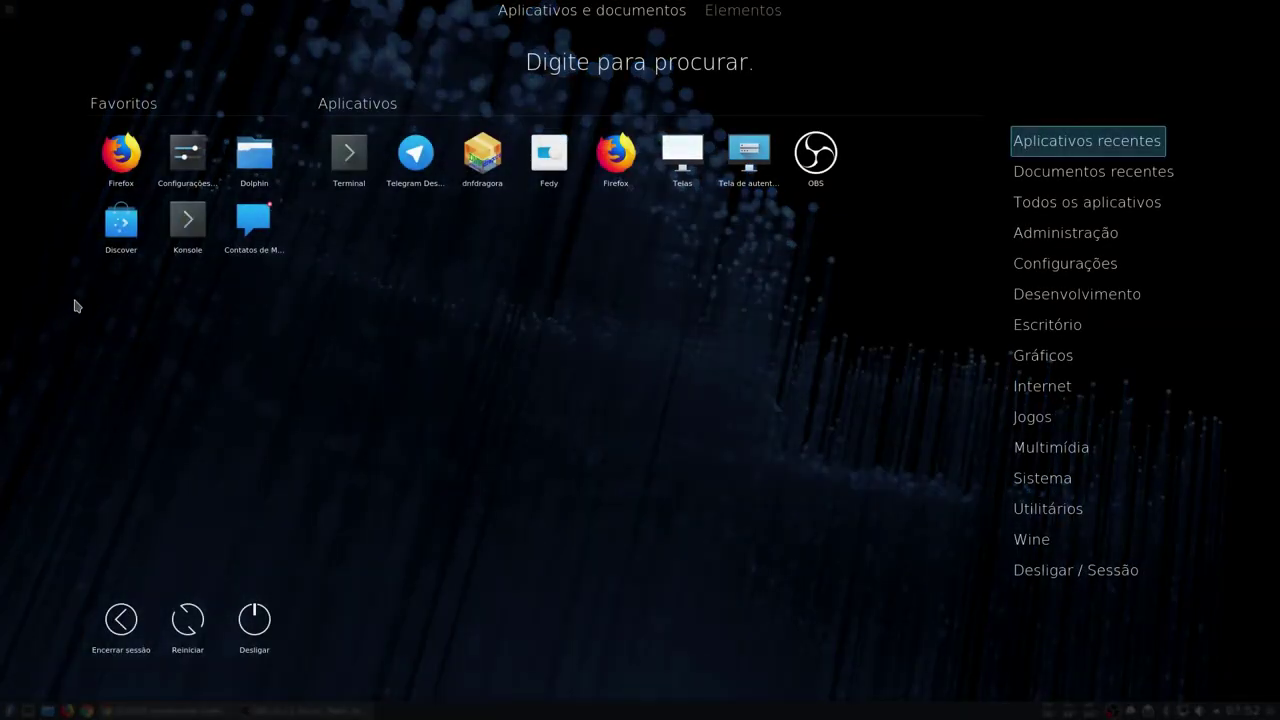
click(174, 180)
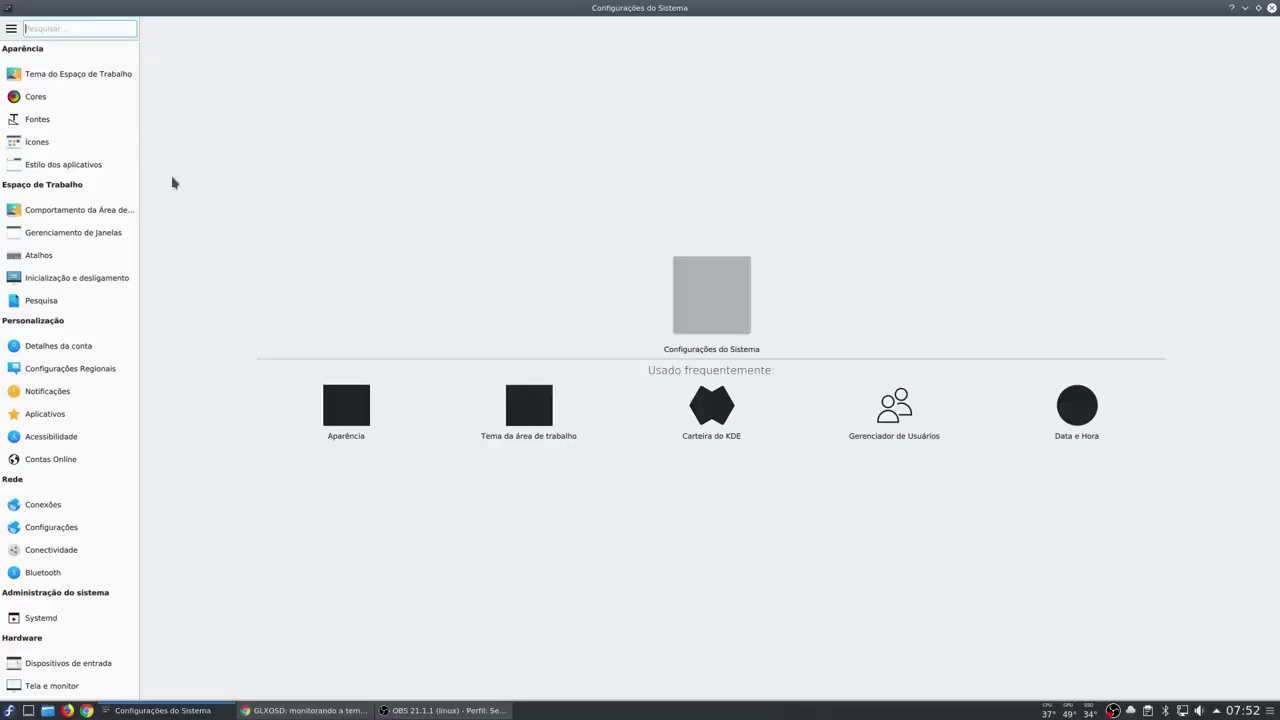
double_click(254, 12)
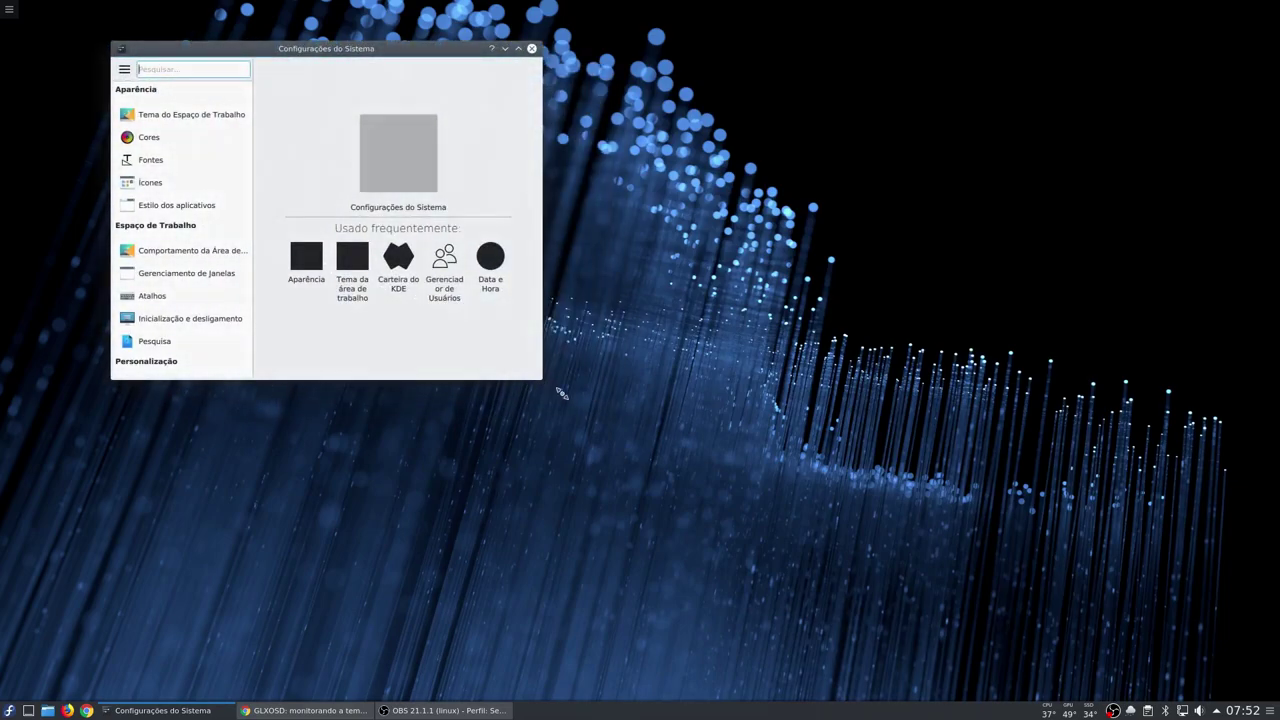
drag(545, 383, 950, 555)
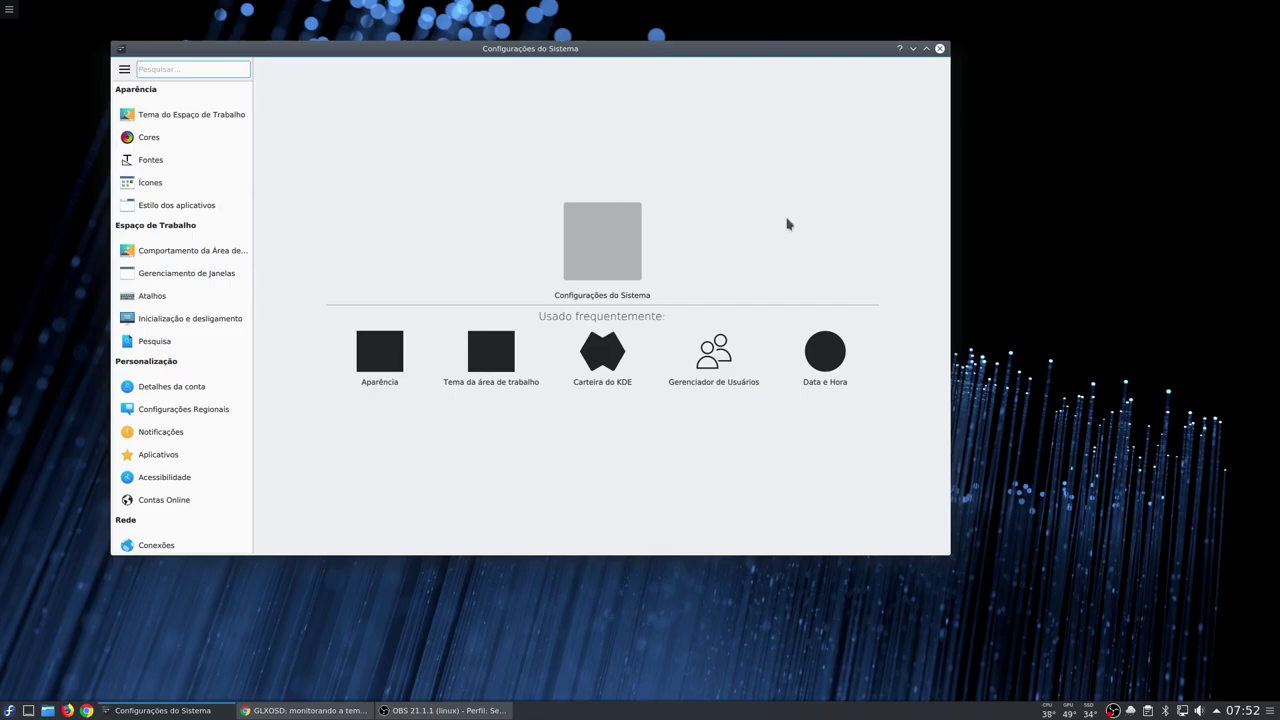
drag(705, 50, 782, 141)
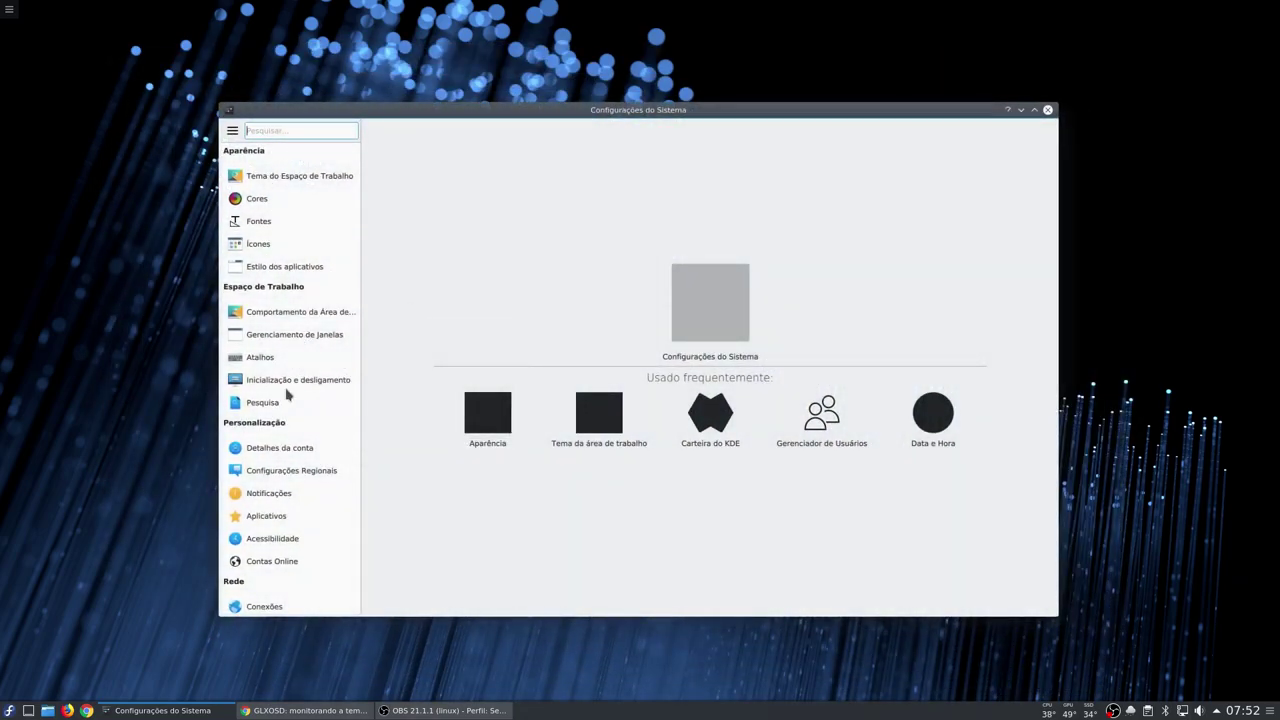
Look through the Tema do Espaço de Trabalho and Comportamento da Área de Trabalho settings, including Efeitos da área de trabalho.
click(296, 315)
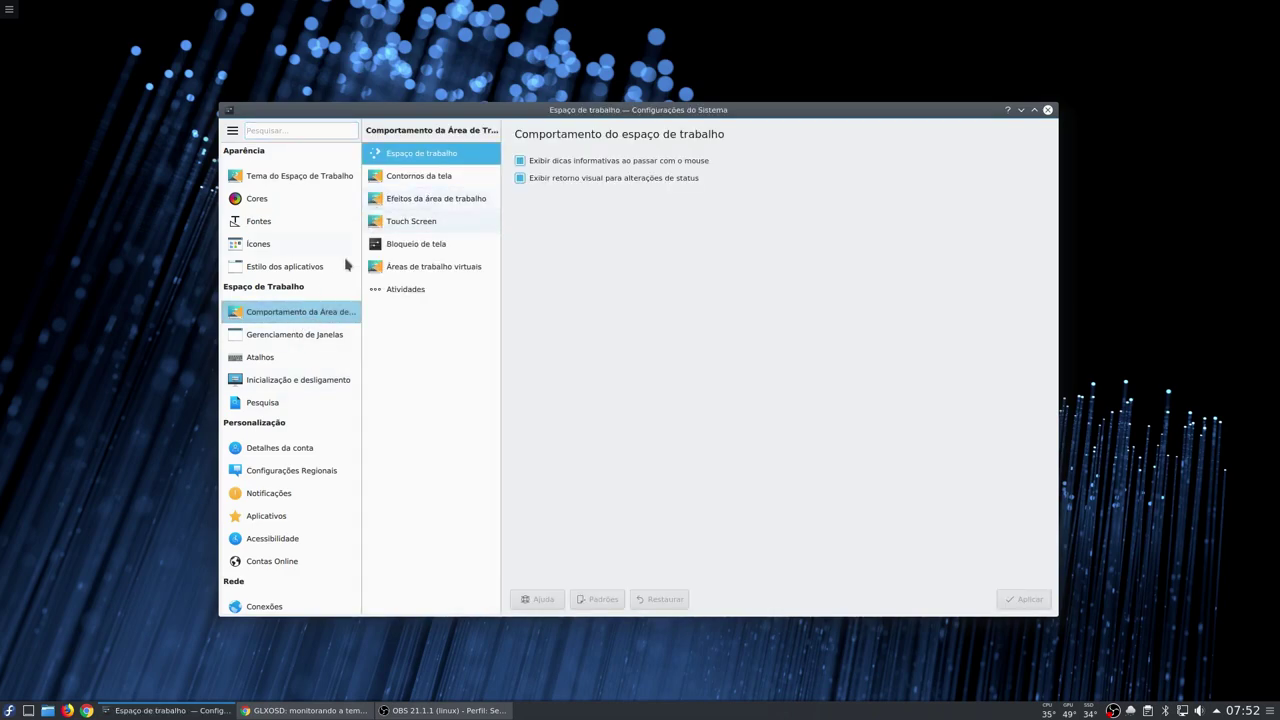
scroll(317, 386, down, 1)
scroll(317, 386, down, 3)
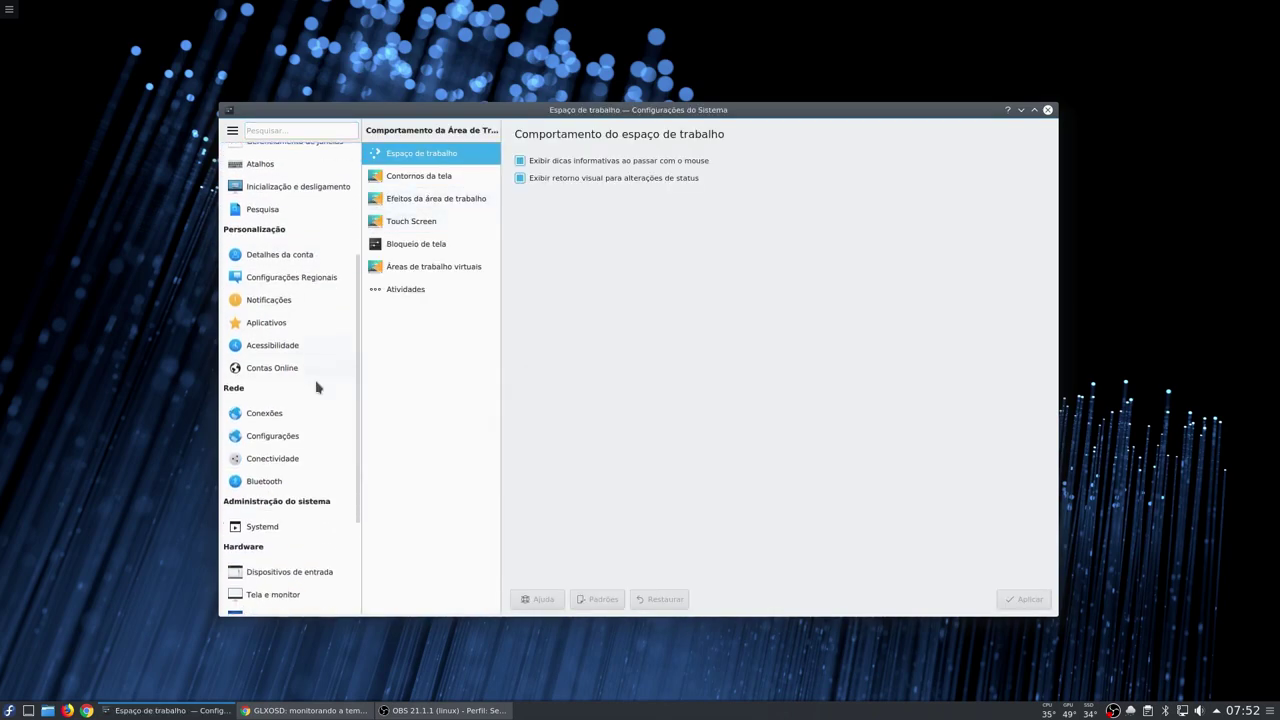
scroll(315, 386, up, 2)
scroll(286, 201, up, 2)
click(286, 176)
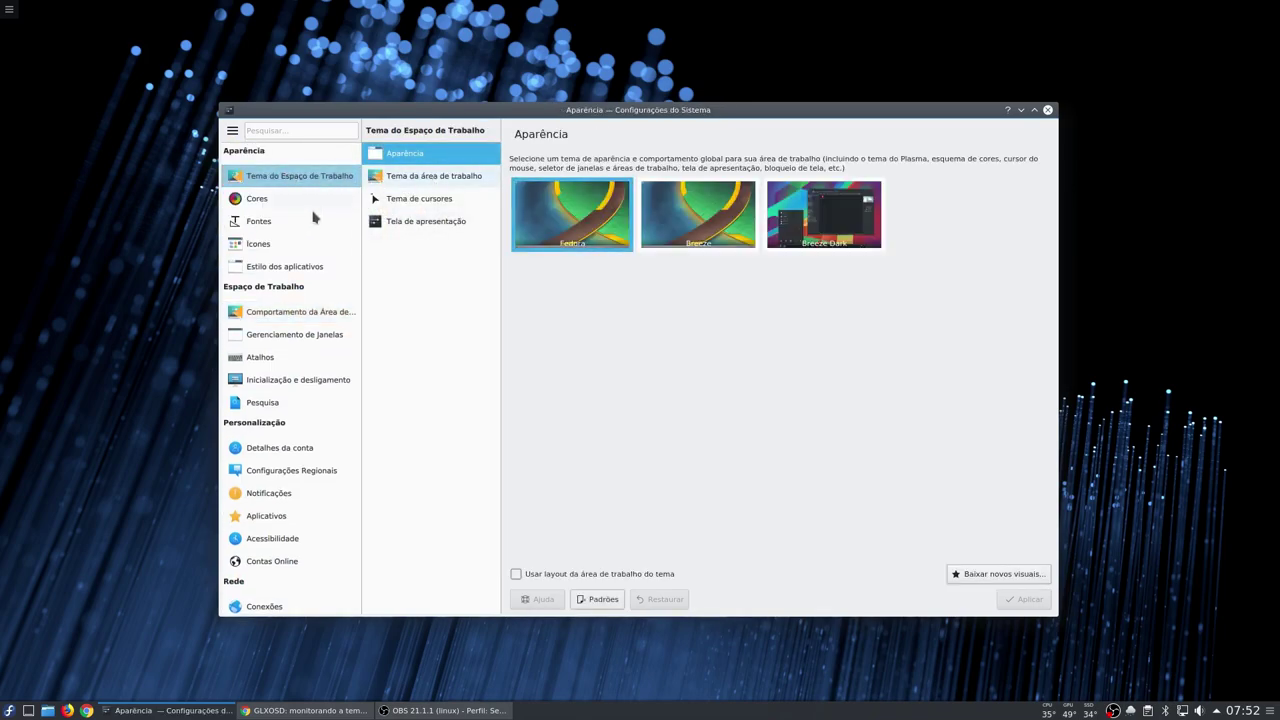
click(291, 318)
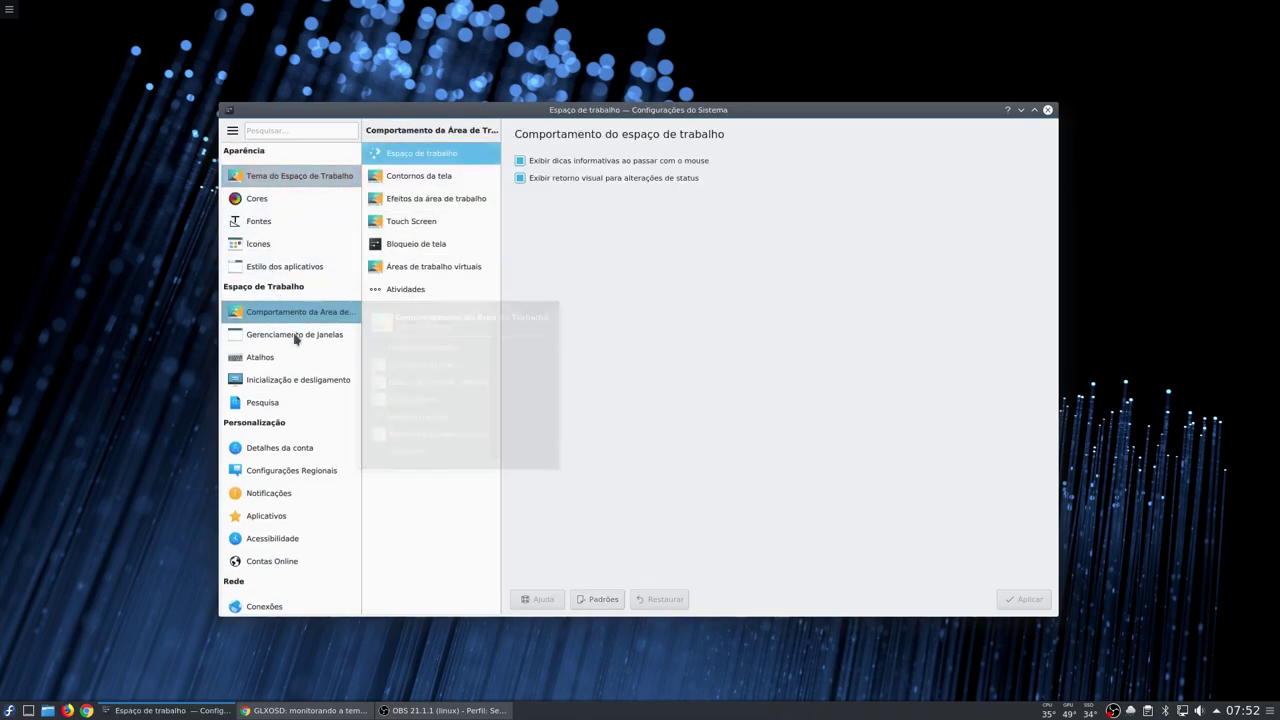
click(425, 177)
click(440, 200)
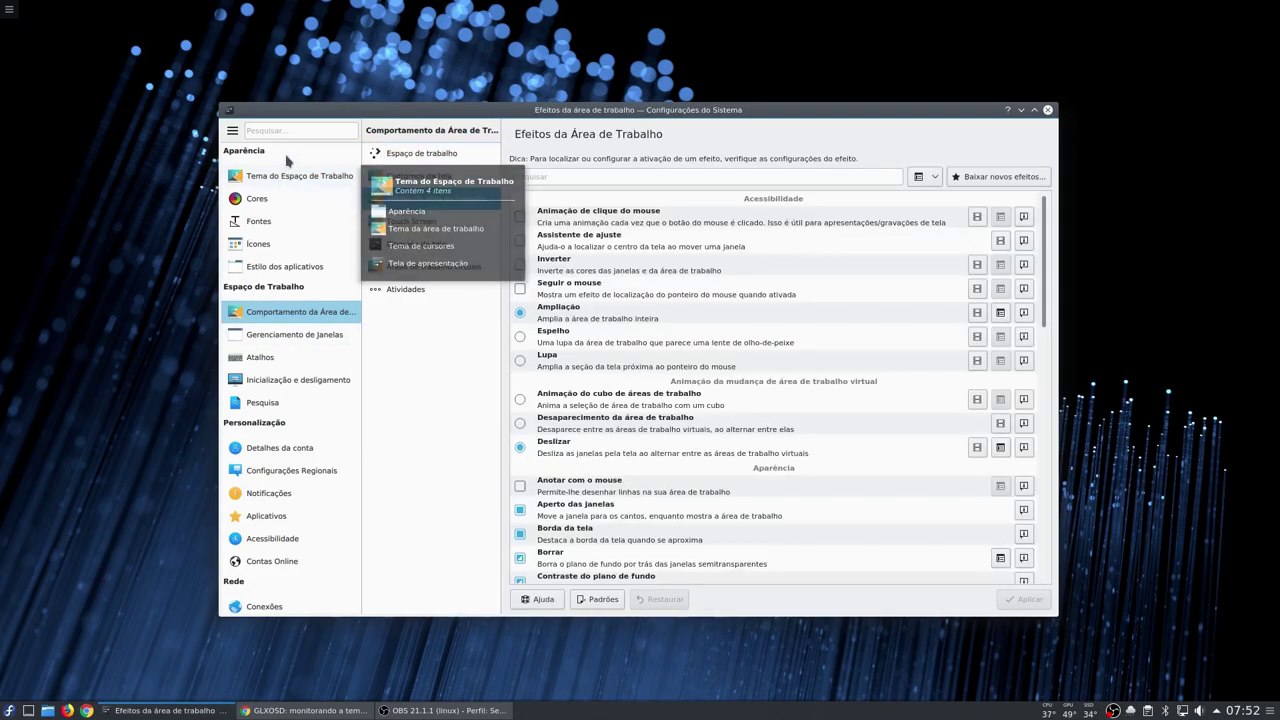
Check the actions offered for the monitor's upper-left corner in Contornos da tela, test that hot corner and return to the settings window.
click(415, 178)
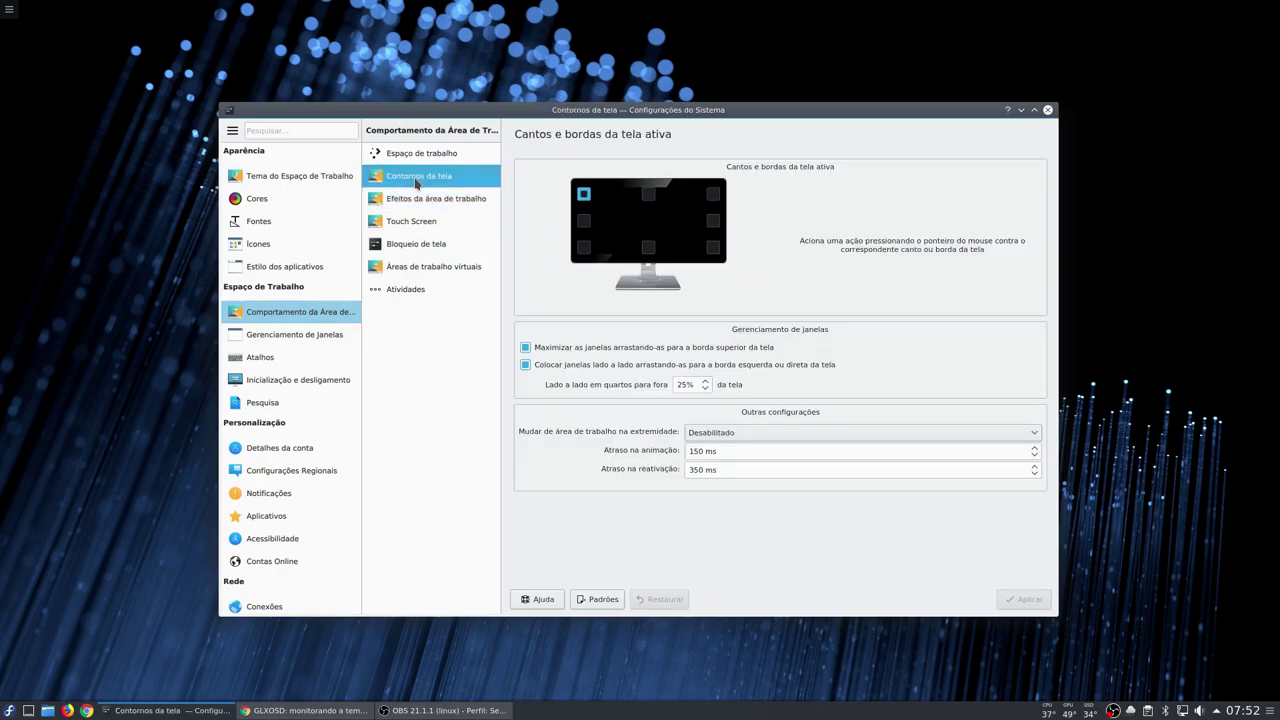
click(420, 156)
click(417, 180)
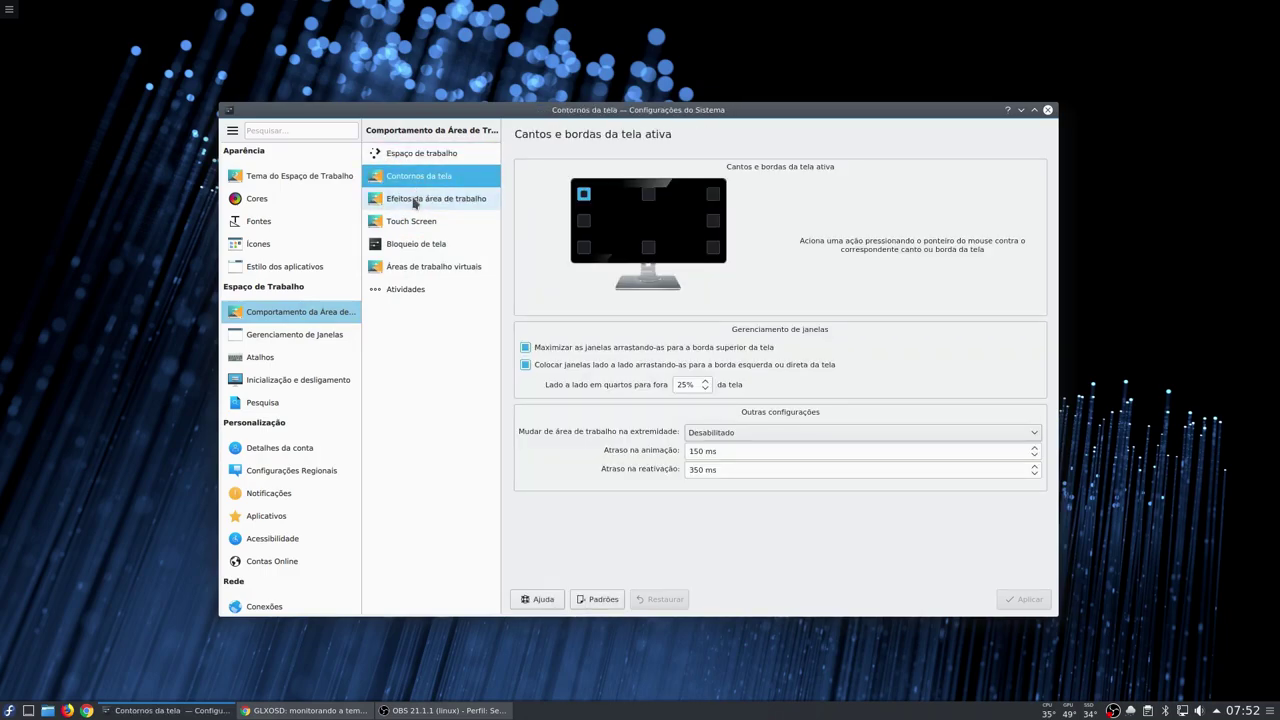
click(583, 194)
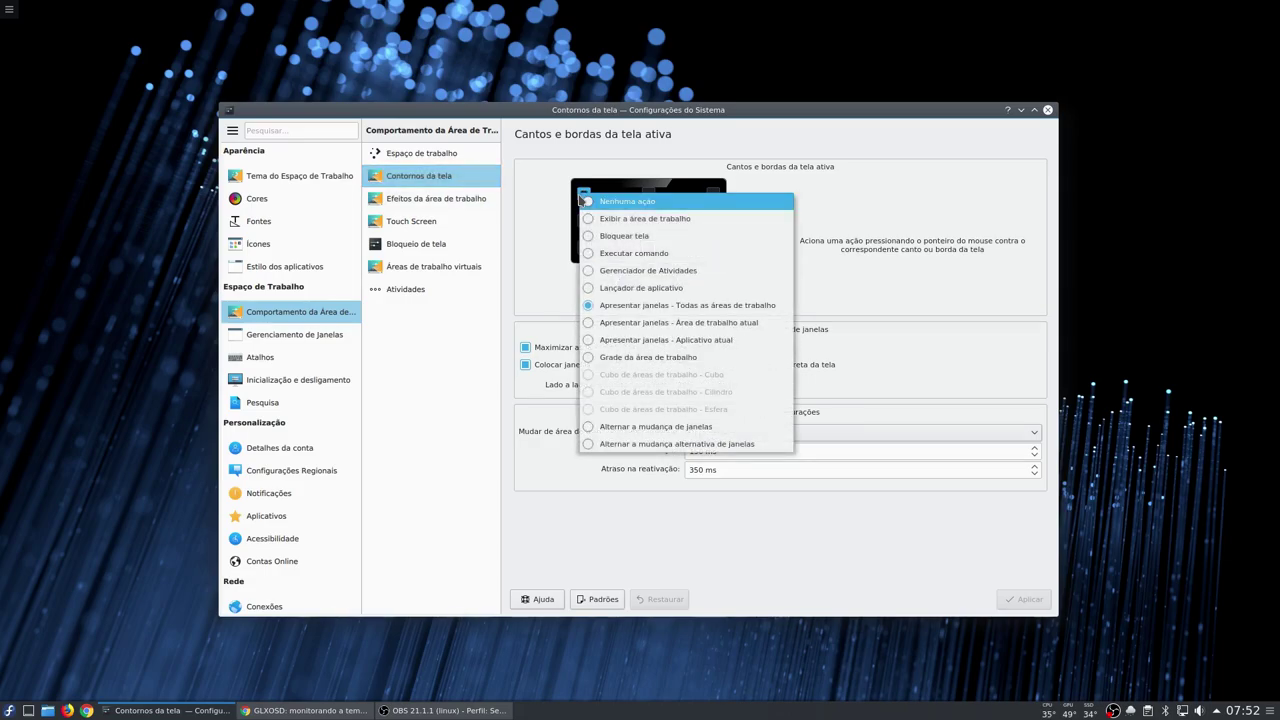
click(545, 178)
mouse_move(4, 6)
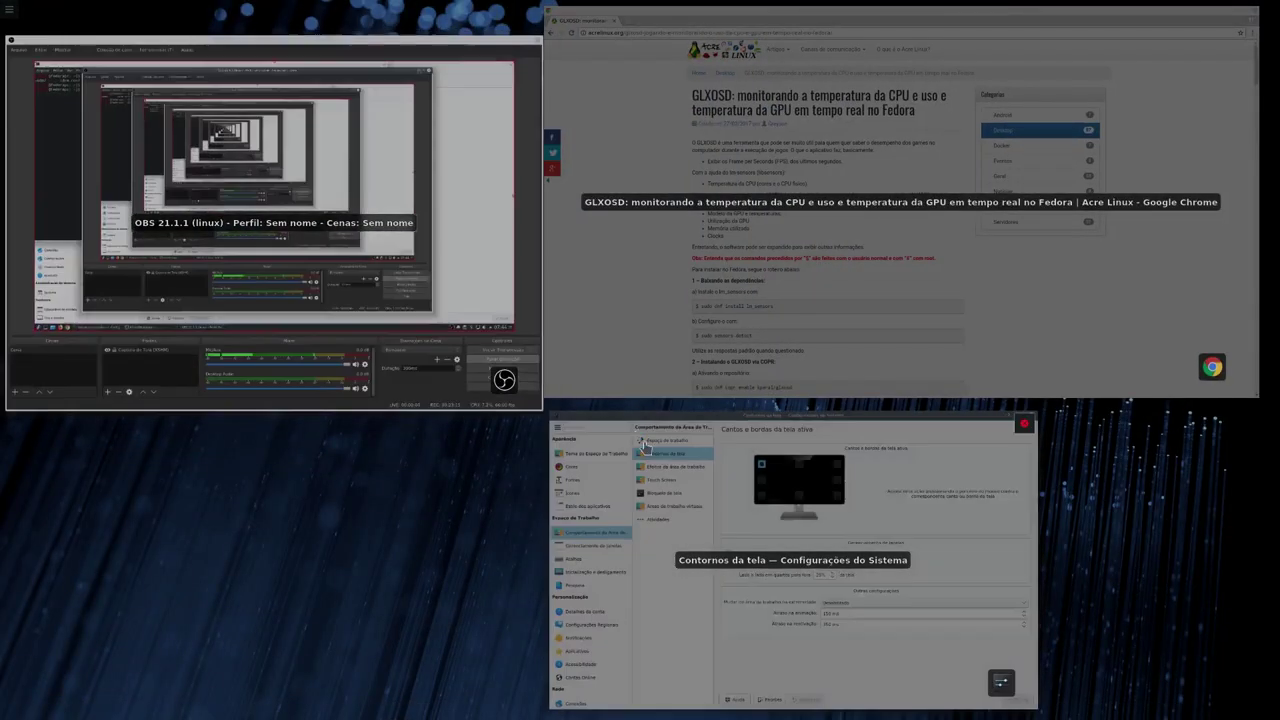
click(620, 445)
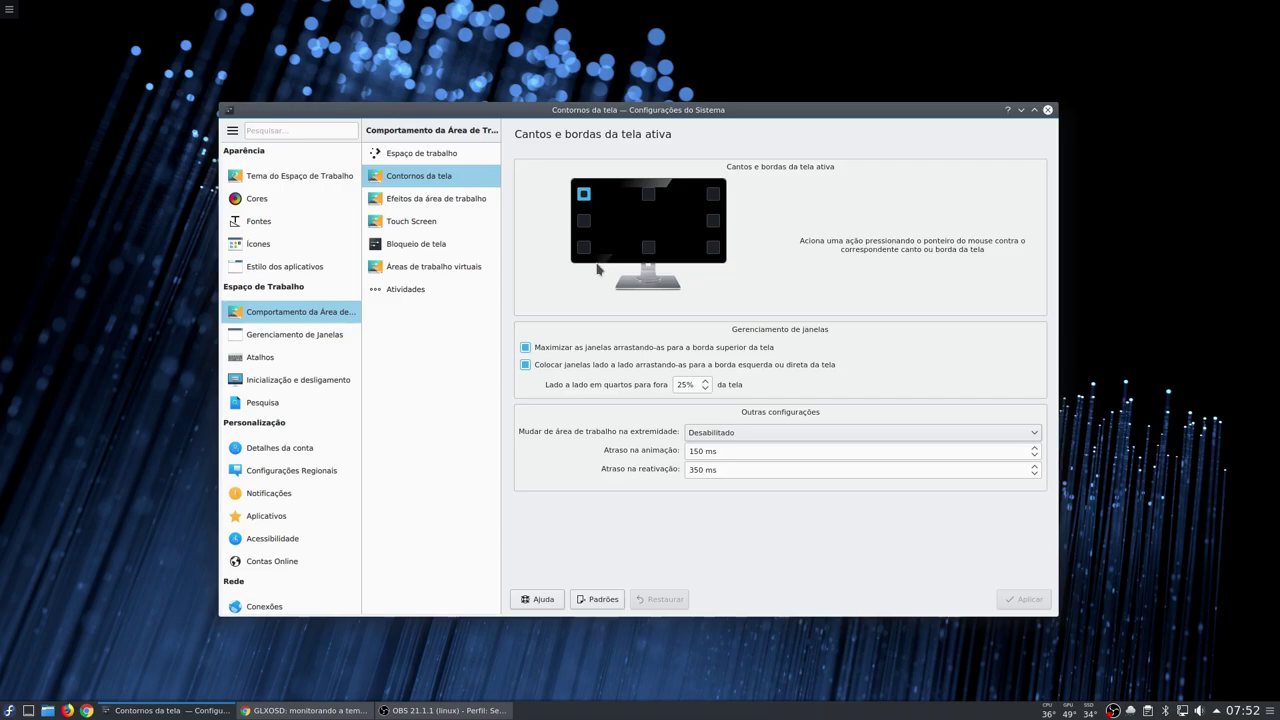
Enable the Deslizar effect for opening and closing windows under Aparência in Efeitos da Área de Trabalho, and apply it.
click(443, 204)
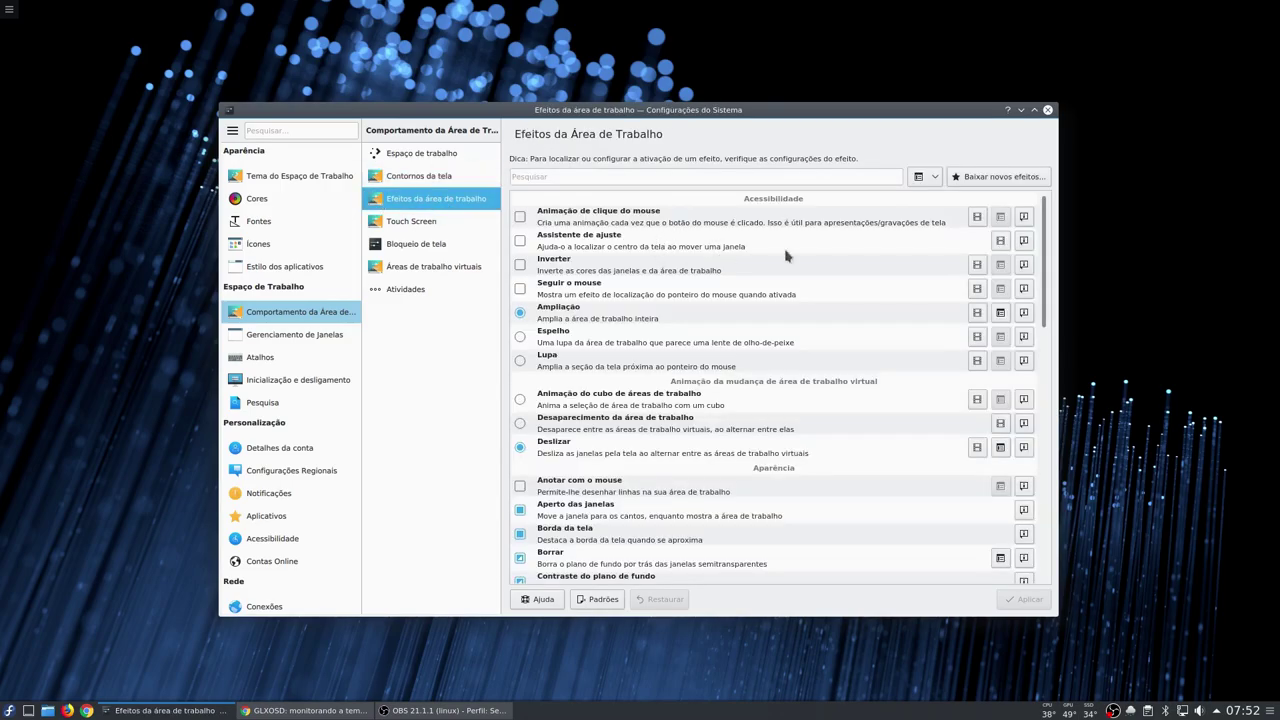
mouse_move(1044, 245)
mouse_down()
mouse_move(1037, 274)
mouse_move(1040, 255)
mouse_up()
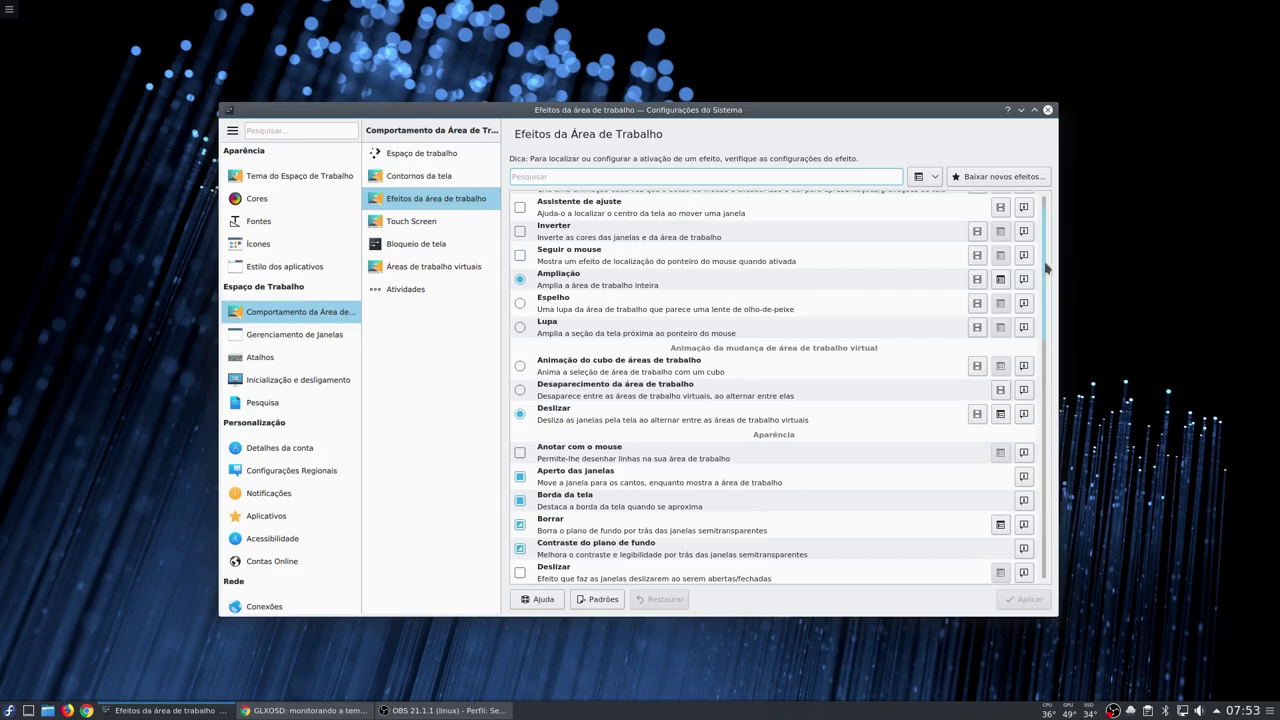
drag(1046, 268, 735, 110)
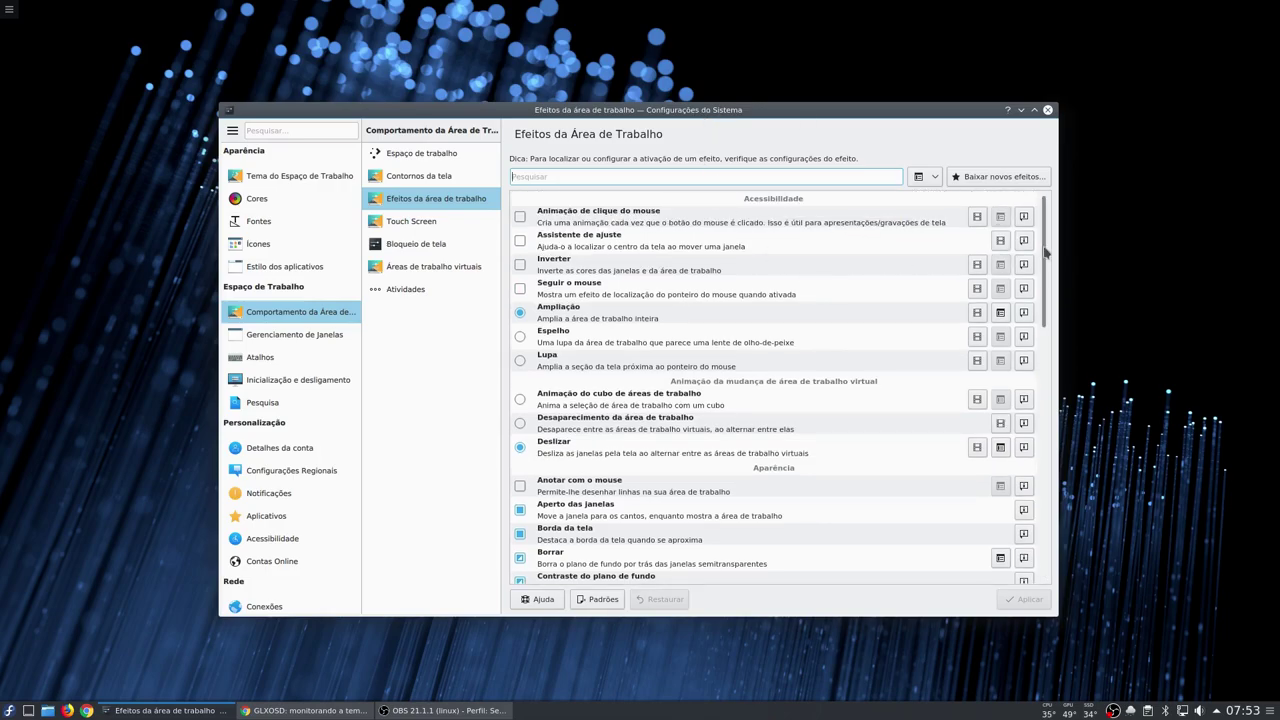
scroll(1044, 256, down, 1)
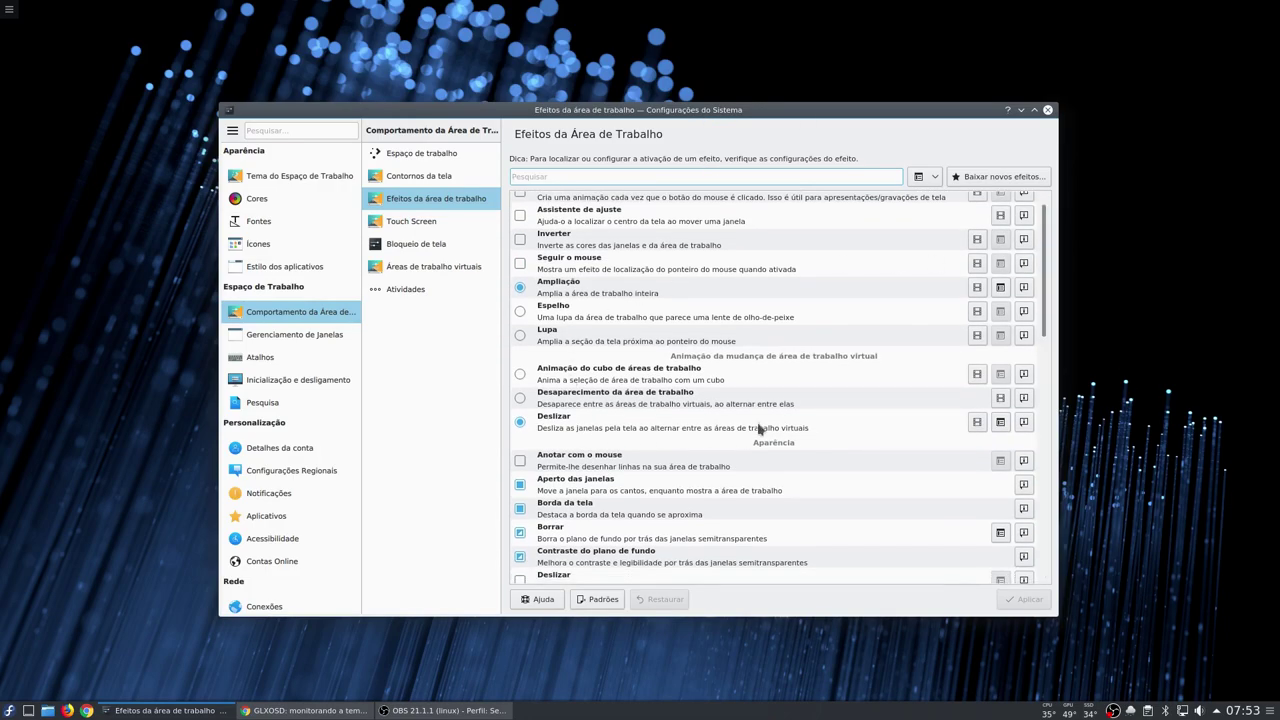
drag(1037, 293, 1037, 368)
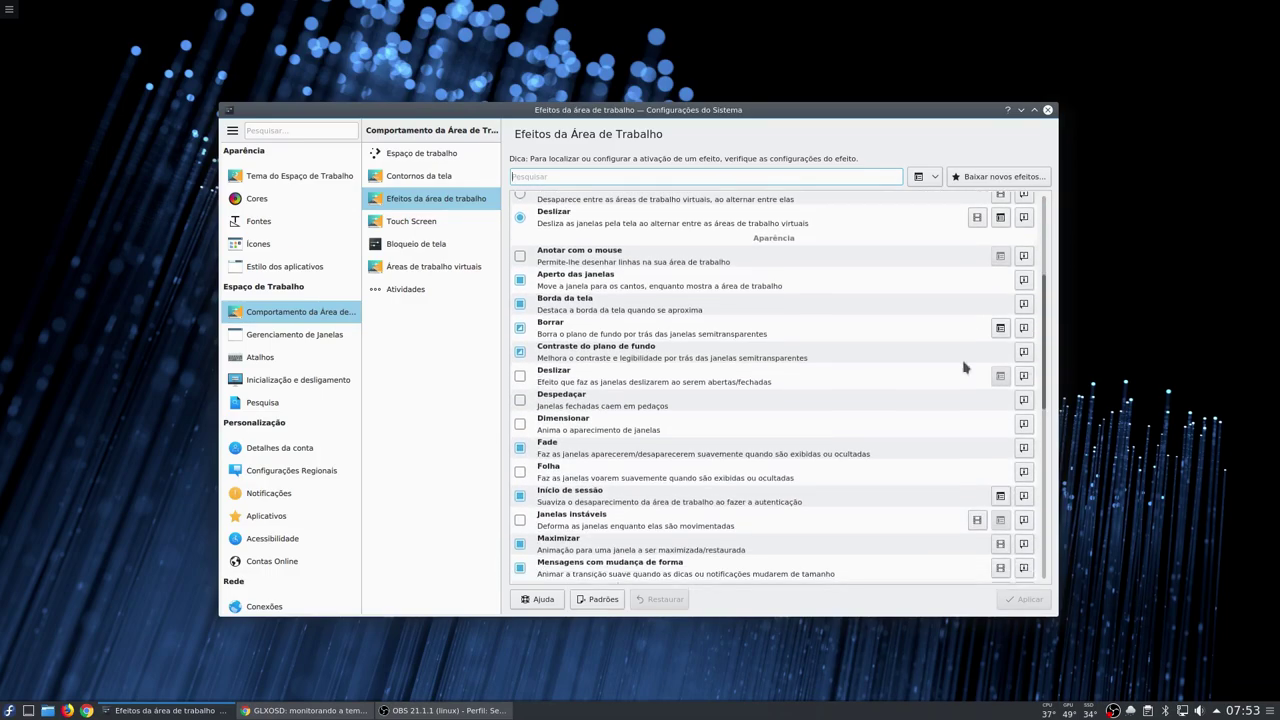
click(520, 376)
click(1024, 599)
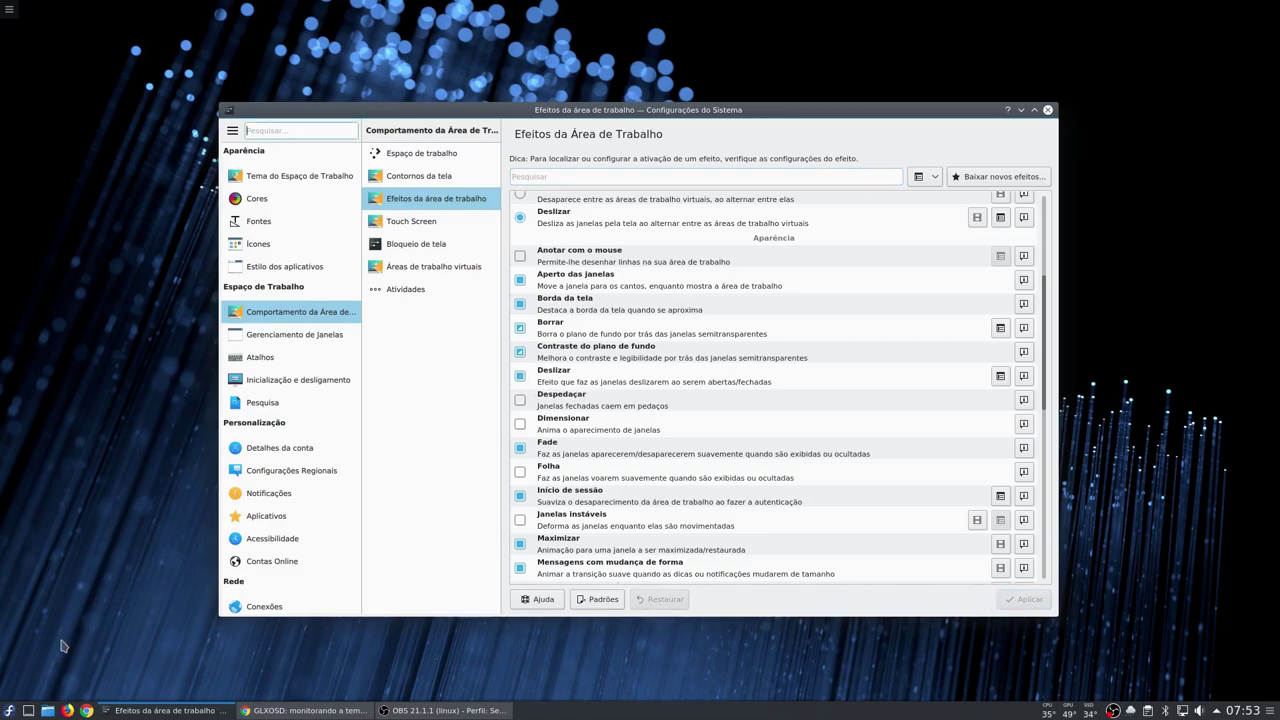
Test the window animations by opening Dolphin, un-maximizing, minimizing and restoring its window, and closing it.
click(47, 710)
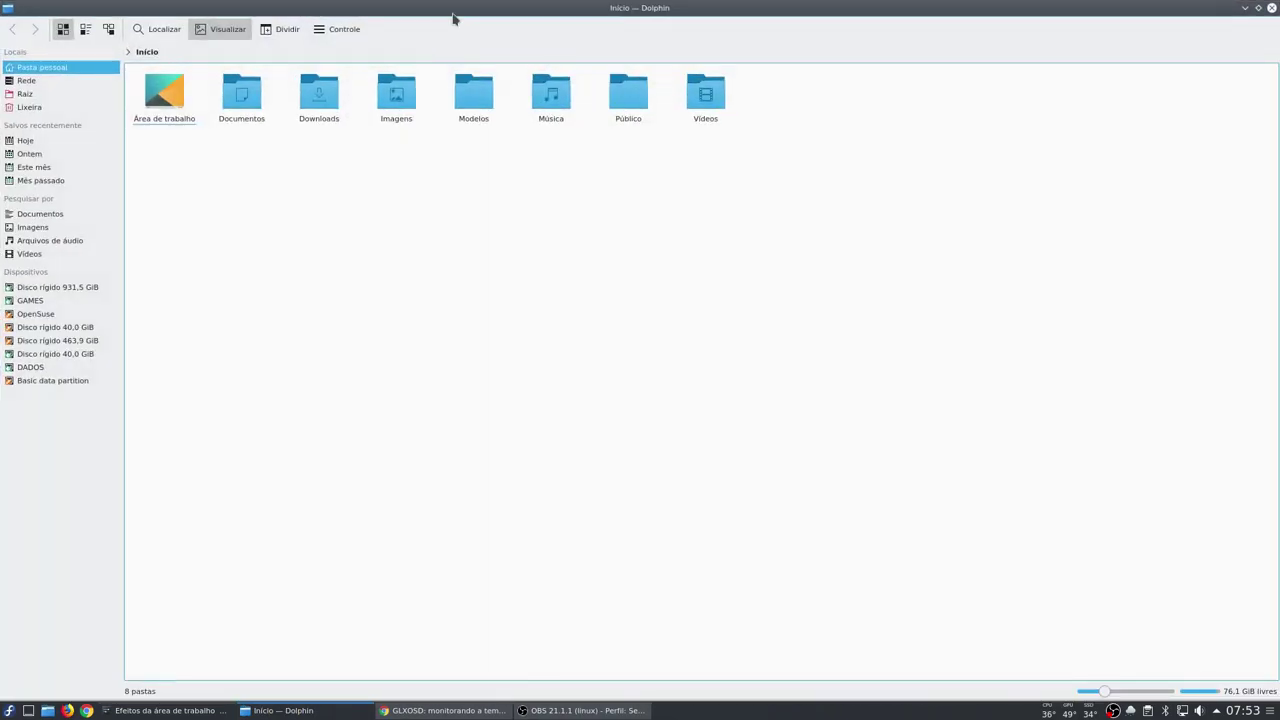
double_click(457, 16)
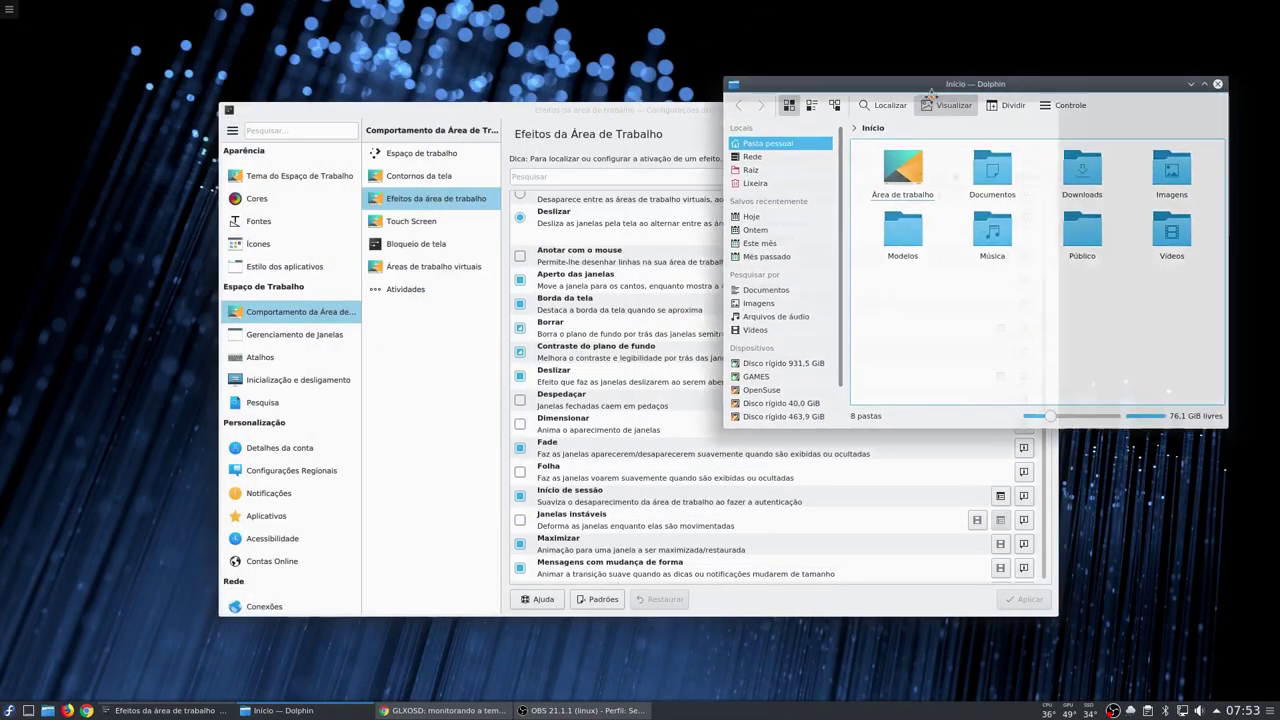
click(313, 712)
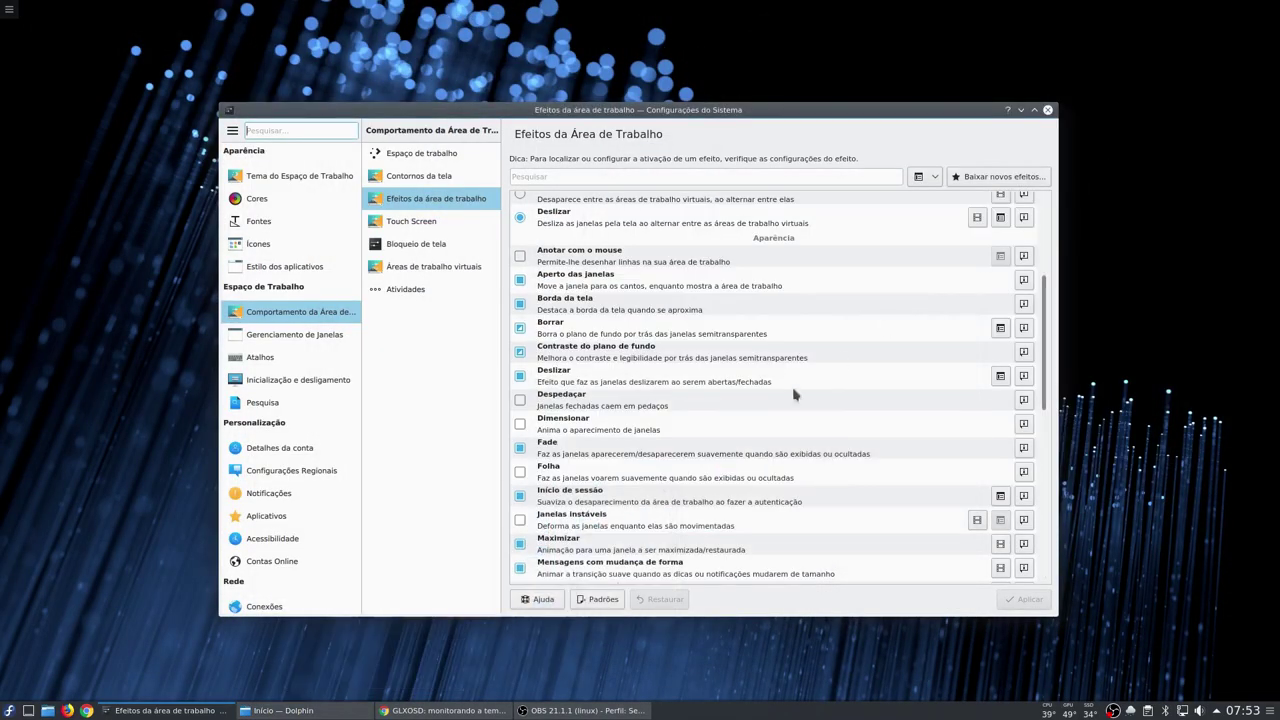
click(313, 712)
click(1131, 152)
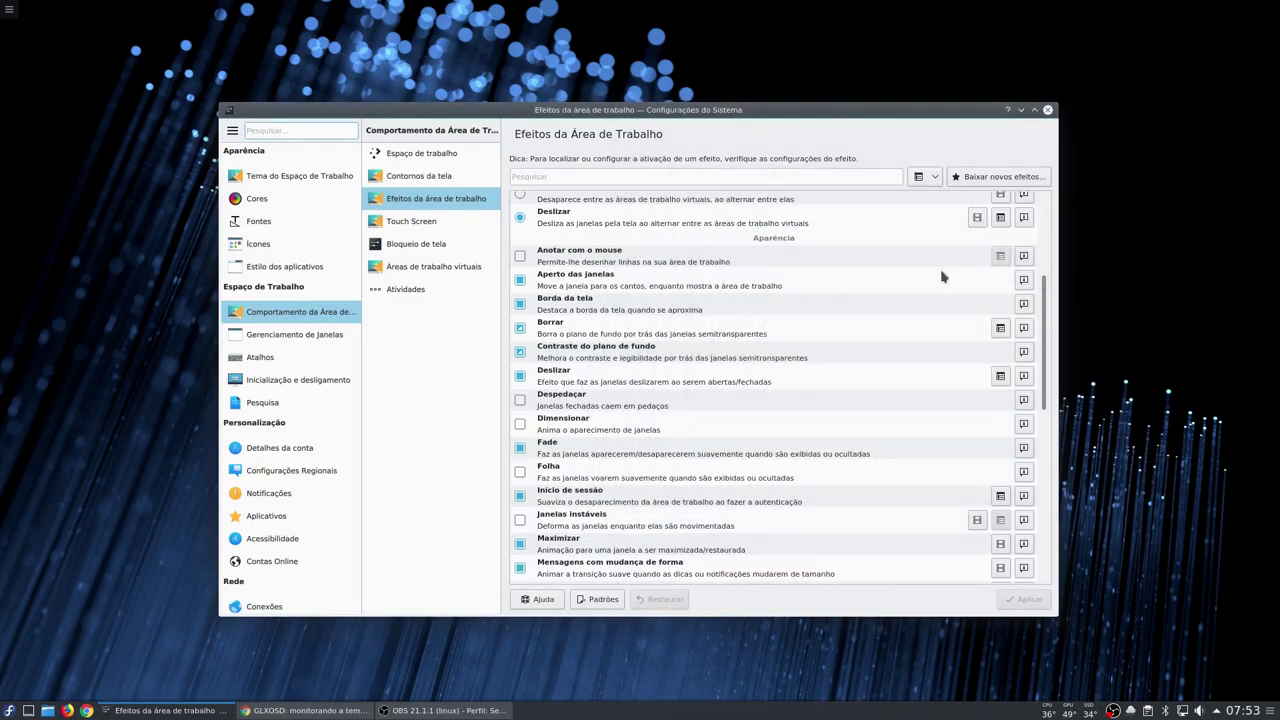
Open Dolphin, move its window a short way across the desktop, and close it to check the window effects.
click(47, 710)
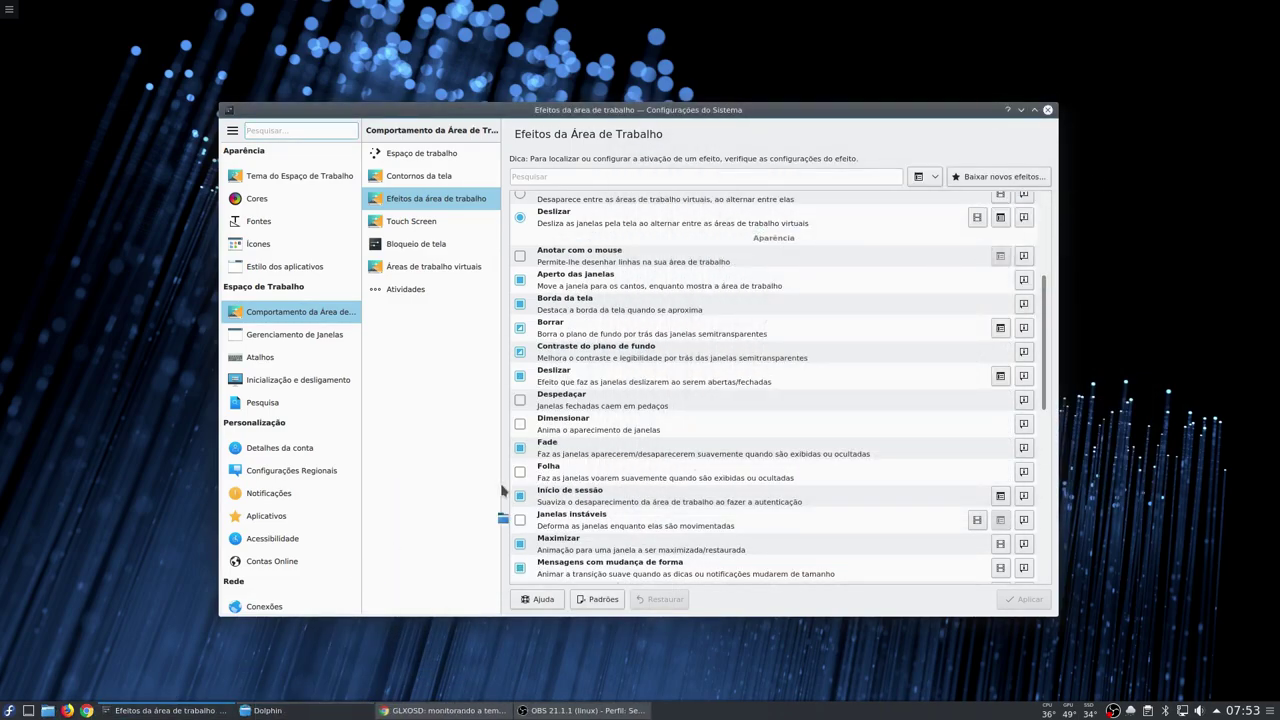
drag(1079, 12, 1017, 122)
click(1209, 120)
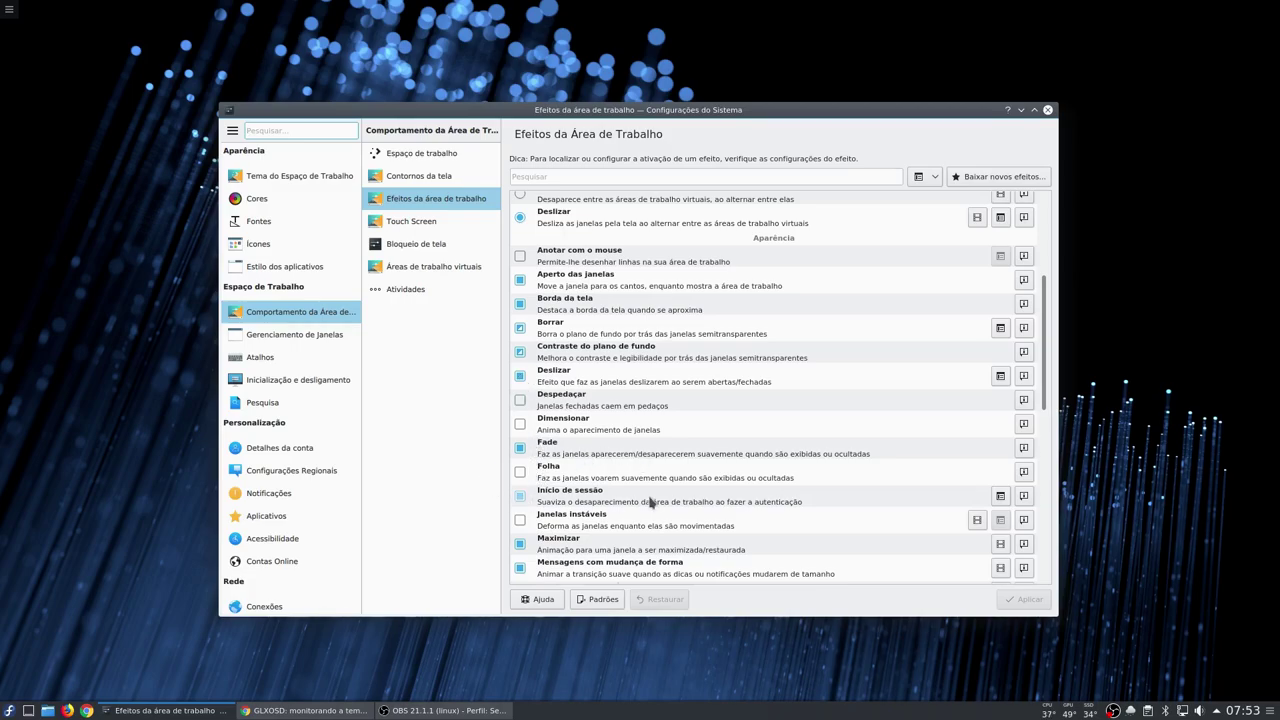
Enable the Janelas instáveis effect under Aparência and apply it.
scroll(714, 472, down, 1)
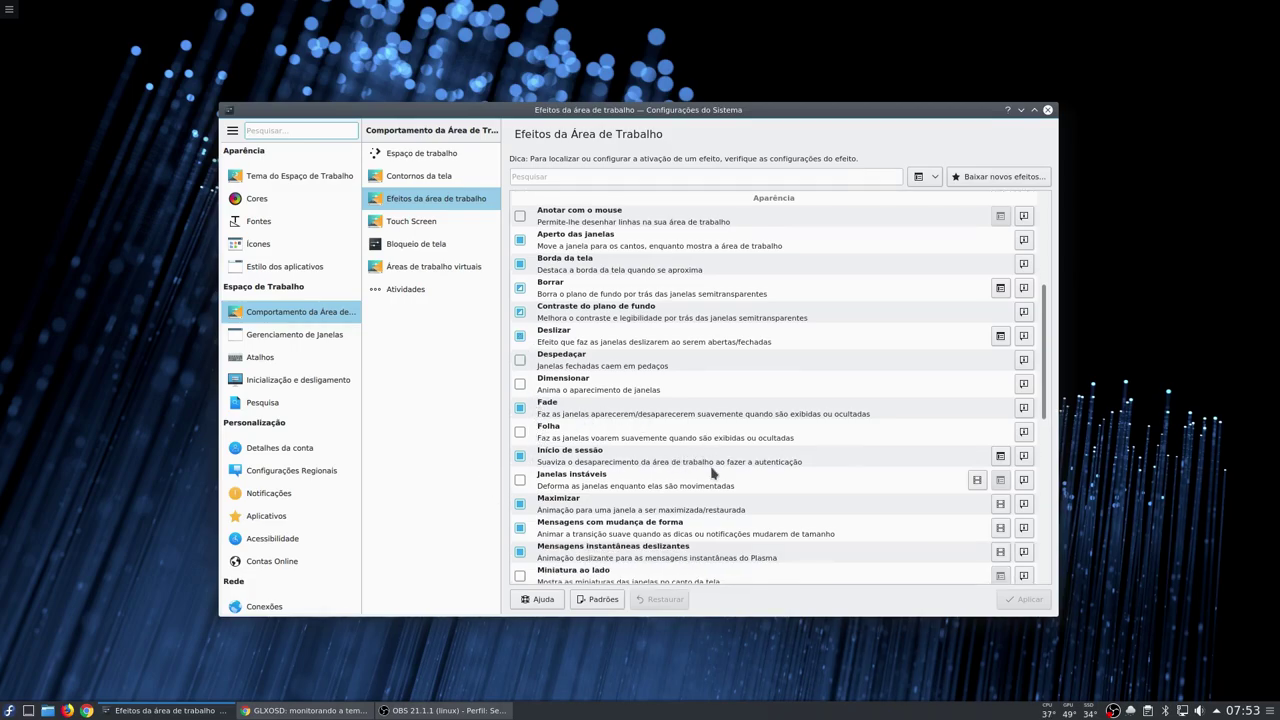
click(520, 480)
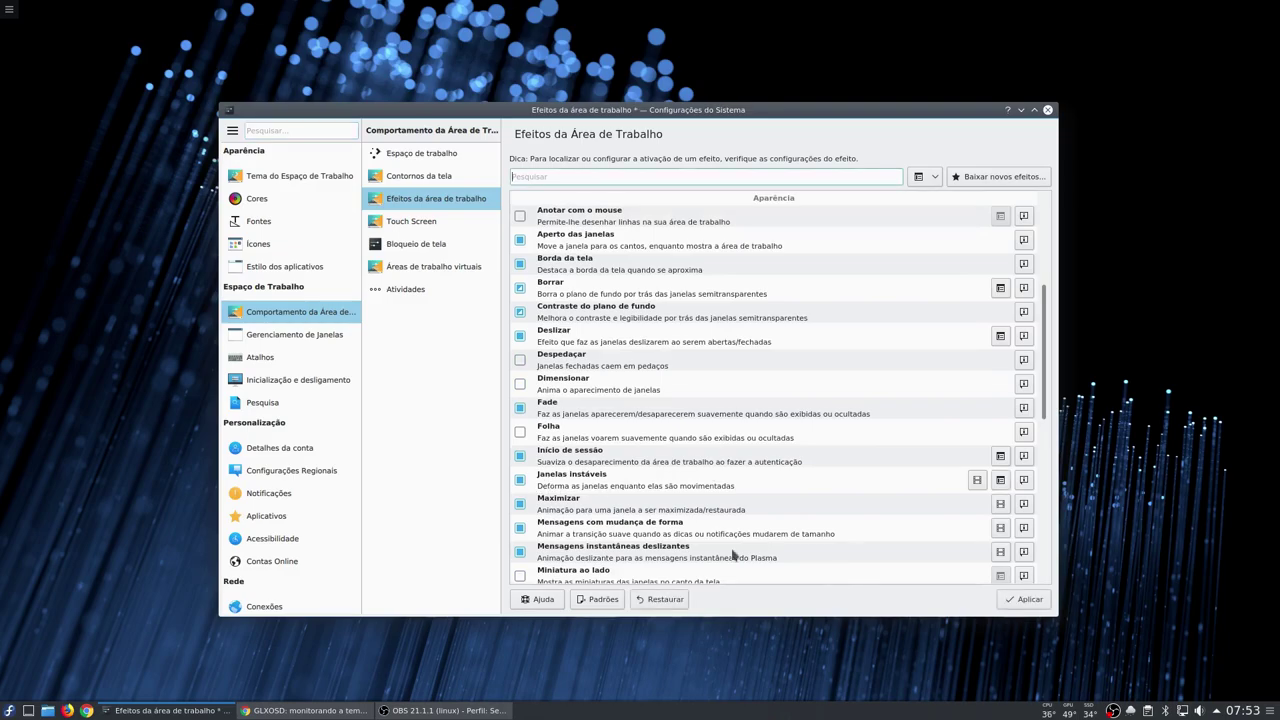
click(1016, 604)
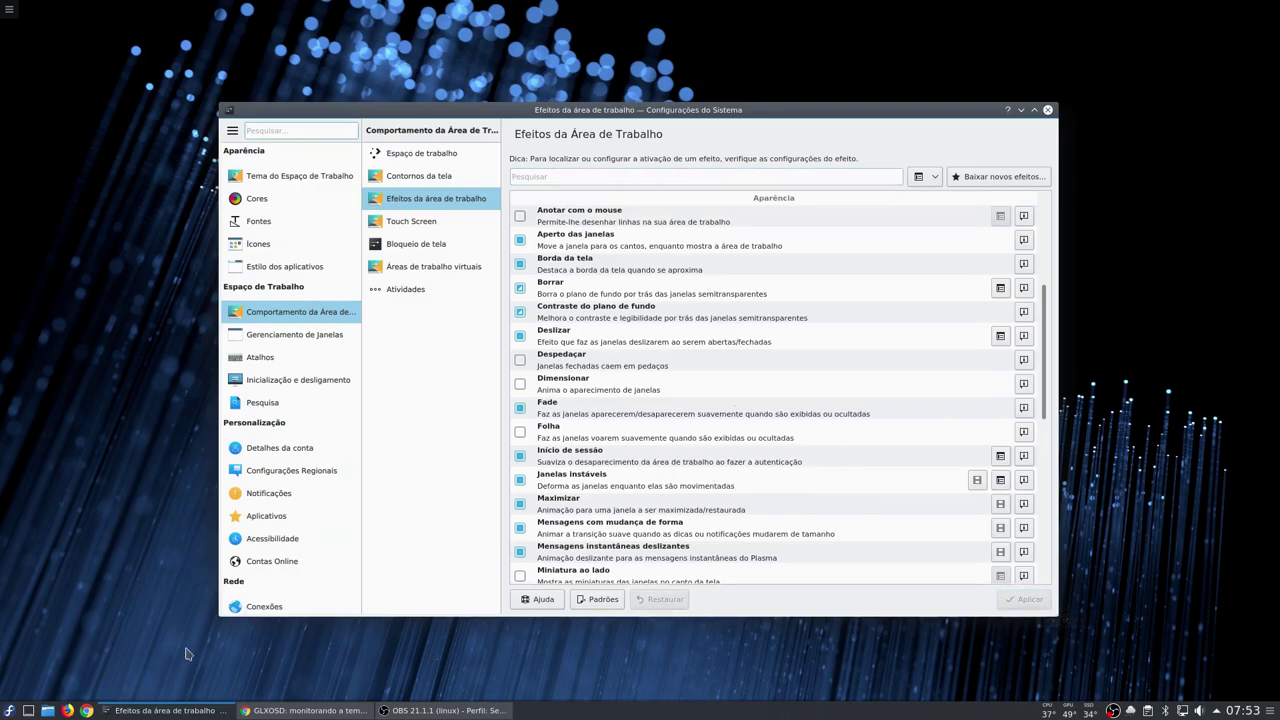
Test the wobbly windows by opening Dolphin, moving its window around, maximizing and restoring it, and closing it.
click(47, 711)
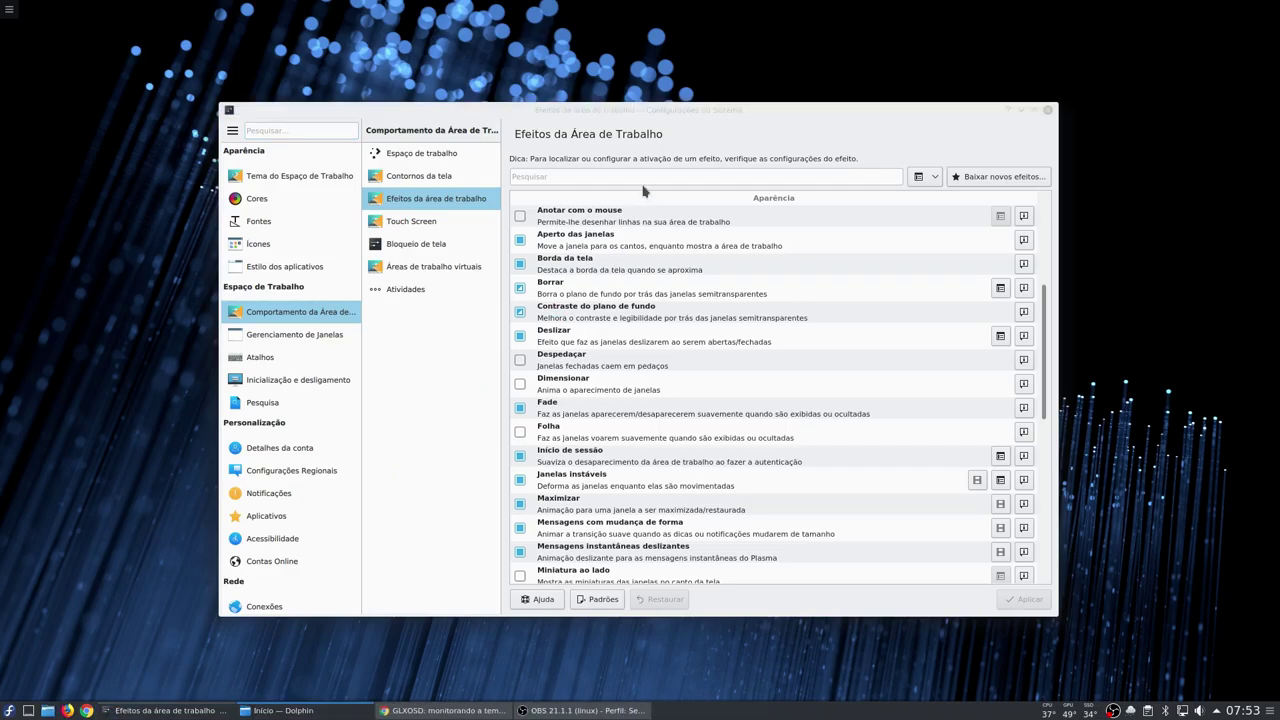
drag(1080, 8, 432, 152)
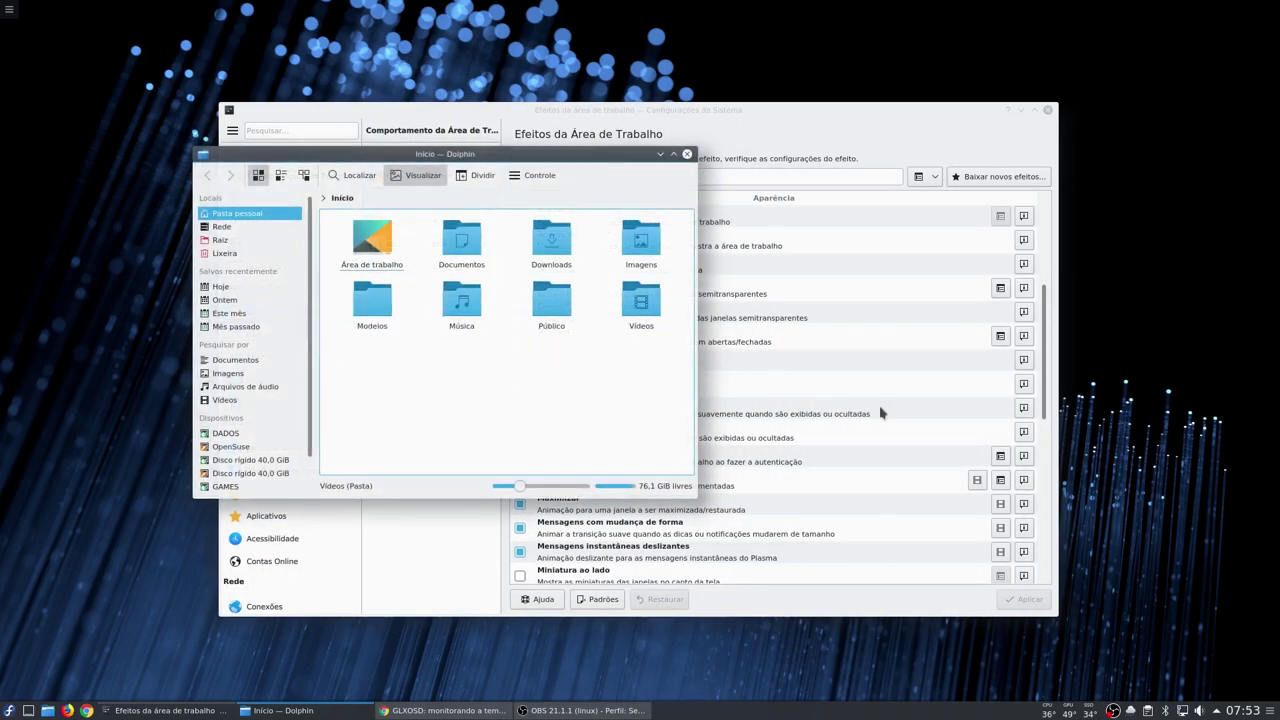
double_click(465, 155)
double_click(465, 5)
drag(517, 163, 668, 230)
key(alt+F4)
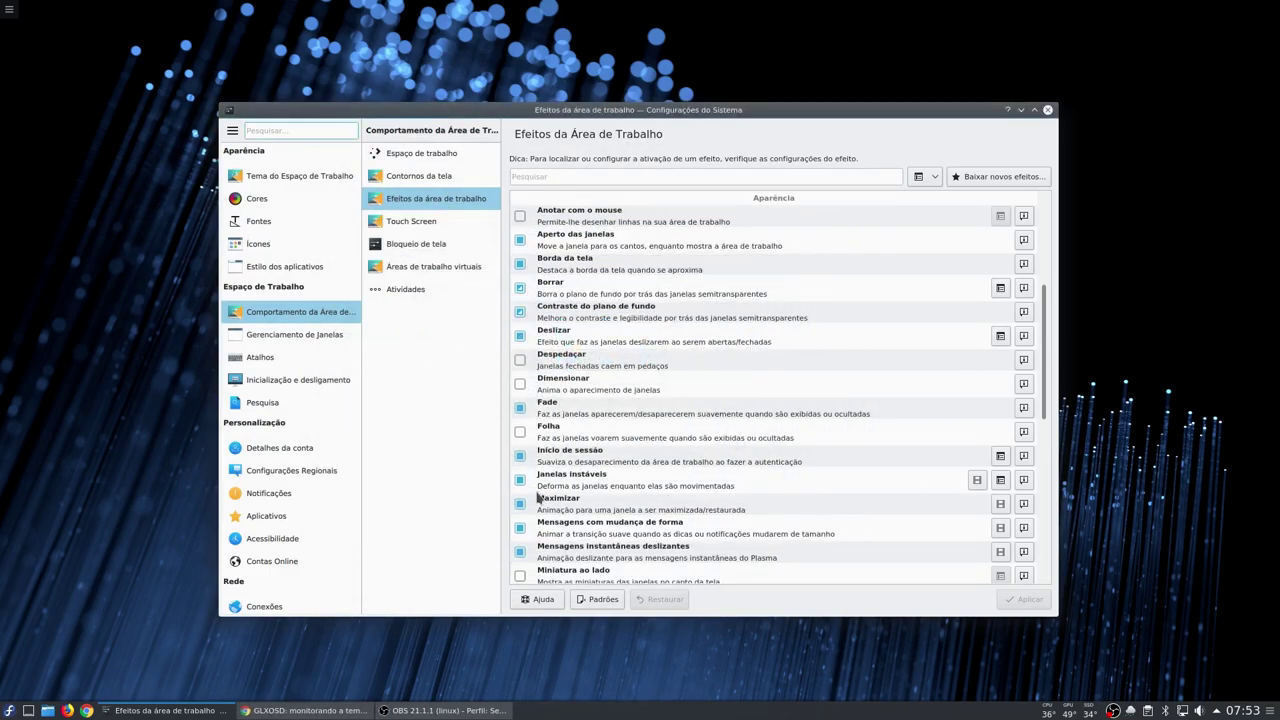
Disable and apply Janelas instáveis, and choose and apply Lâmpada mágica as the window minimizing effect.
click(520, 480)
click(1012, 592)
drag(1046, 368, 1039, 430)
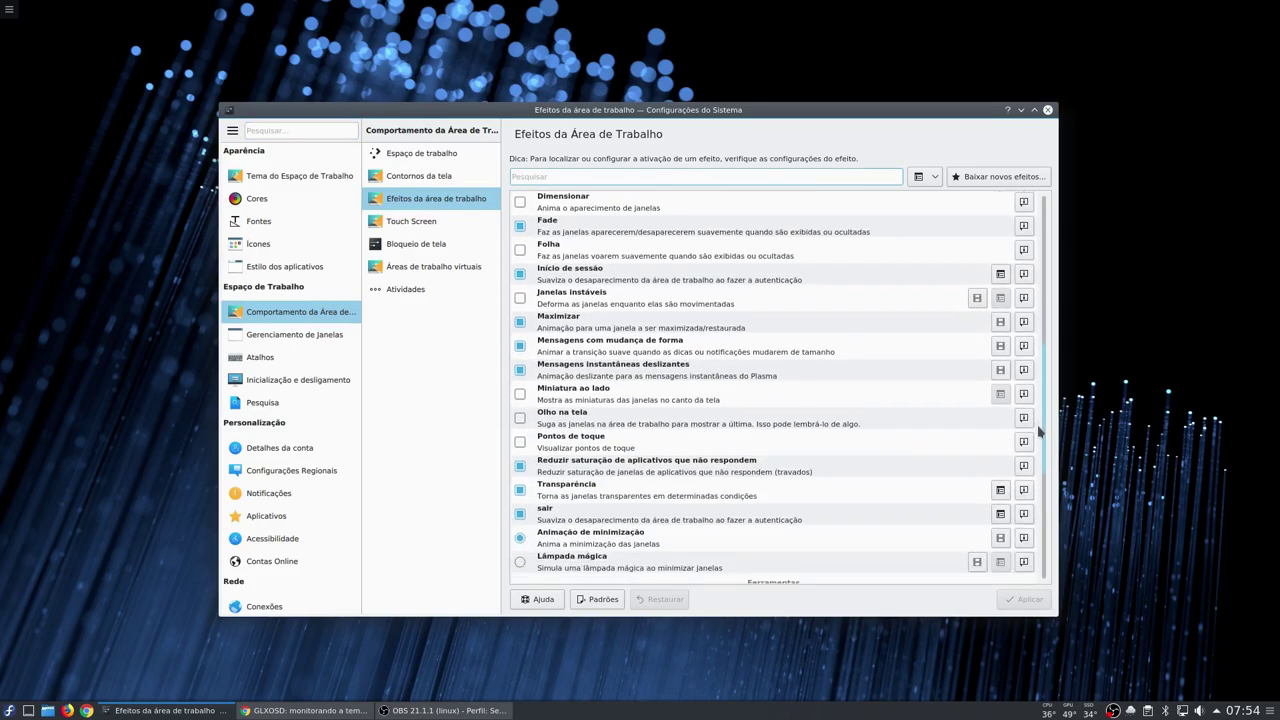
scroll(617, 519, down, 1)
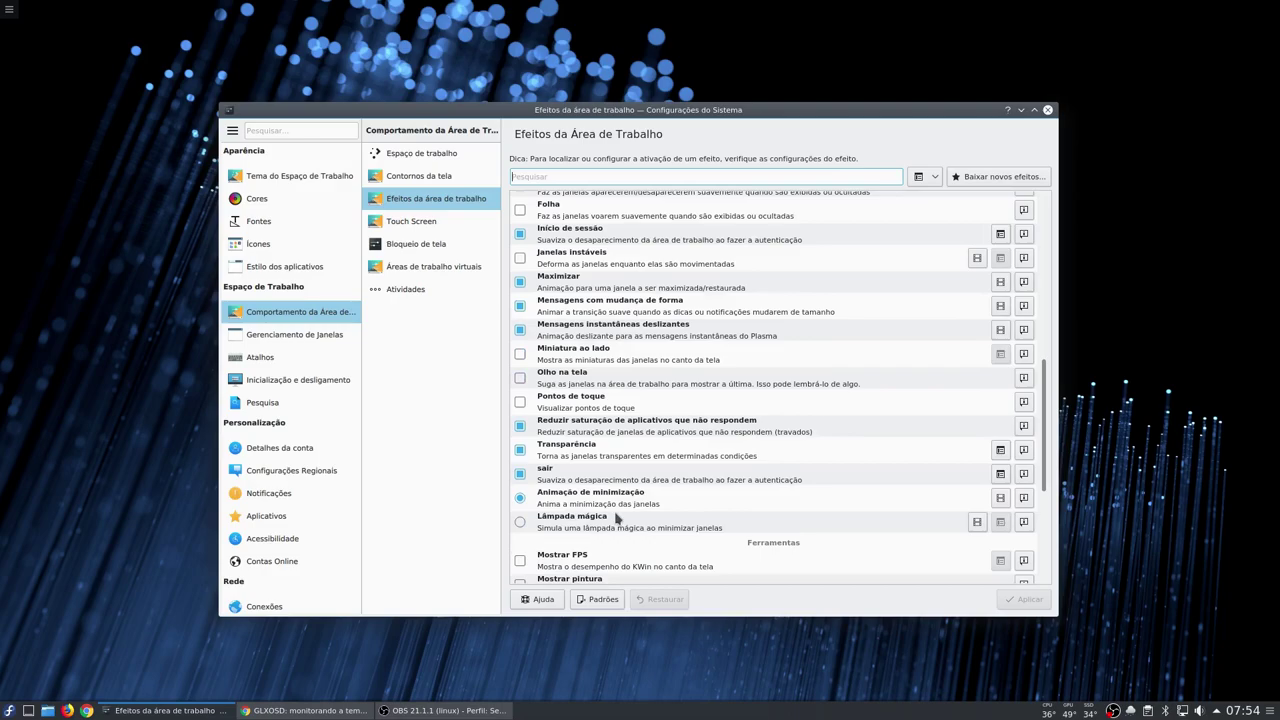
click(521, 523)
drag(994, 592, 1018, 599)
click(1040, 609)
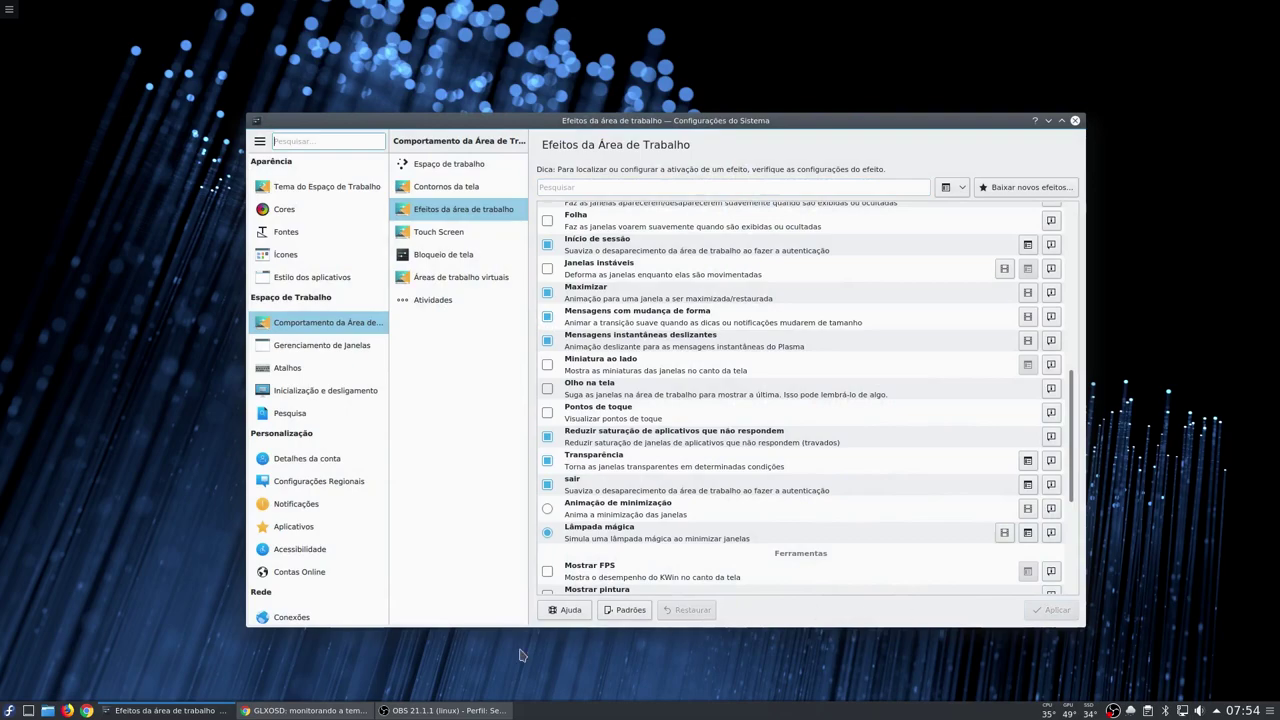
Test the magic lamp effect by opening Dolphin, minimizing and restoring its window repeatedly, and closing it.
click(47, 710)
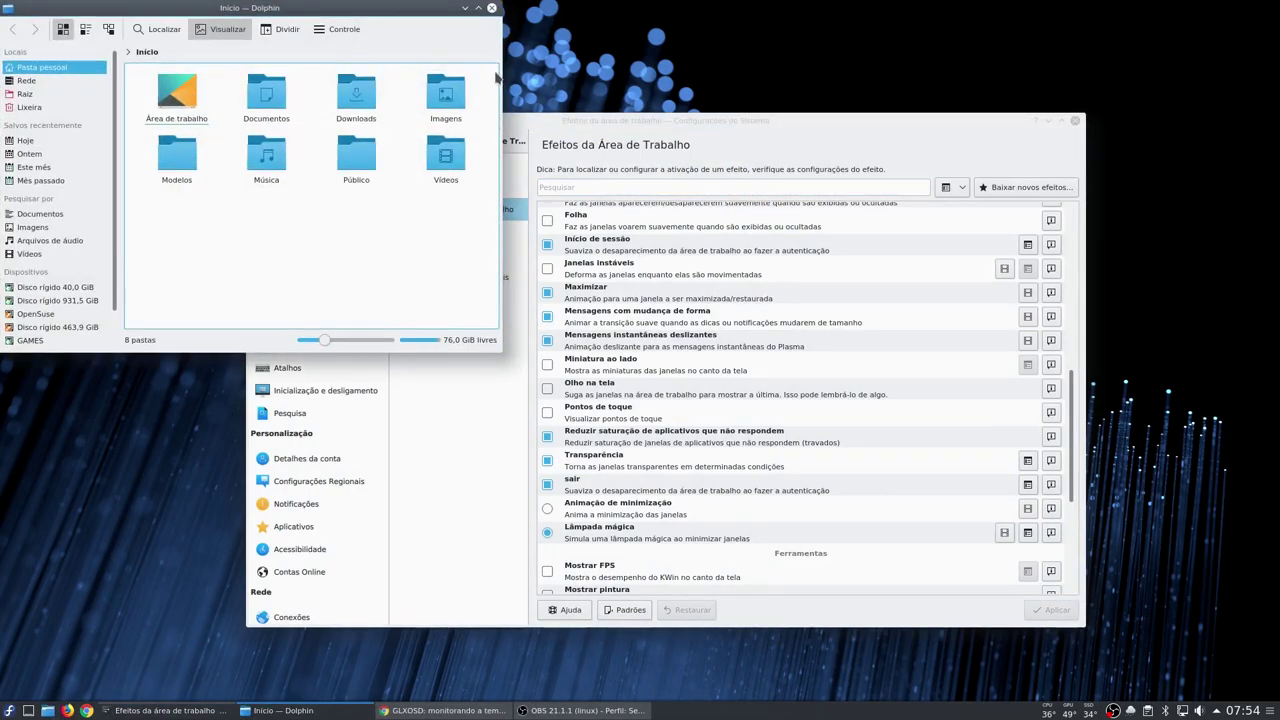
click(464, 9)
click(283, 710)
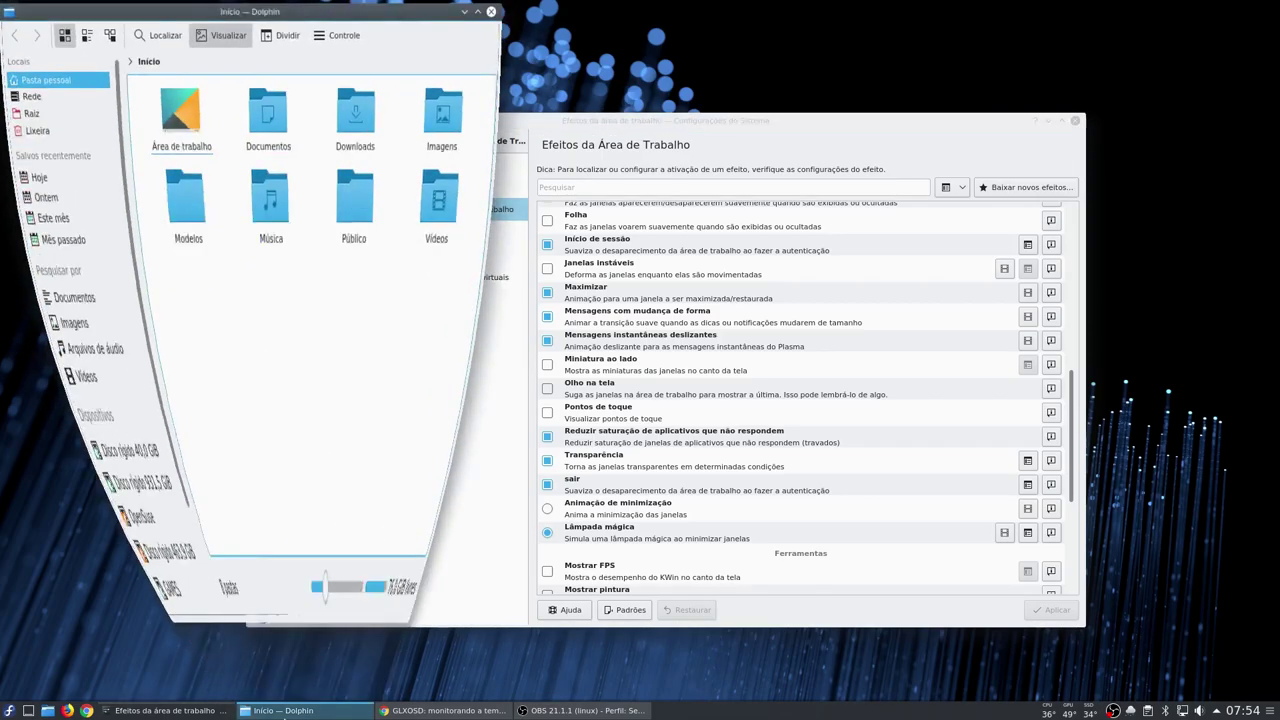
click(283, 710)
click(283, 710)
click(283, 710)
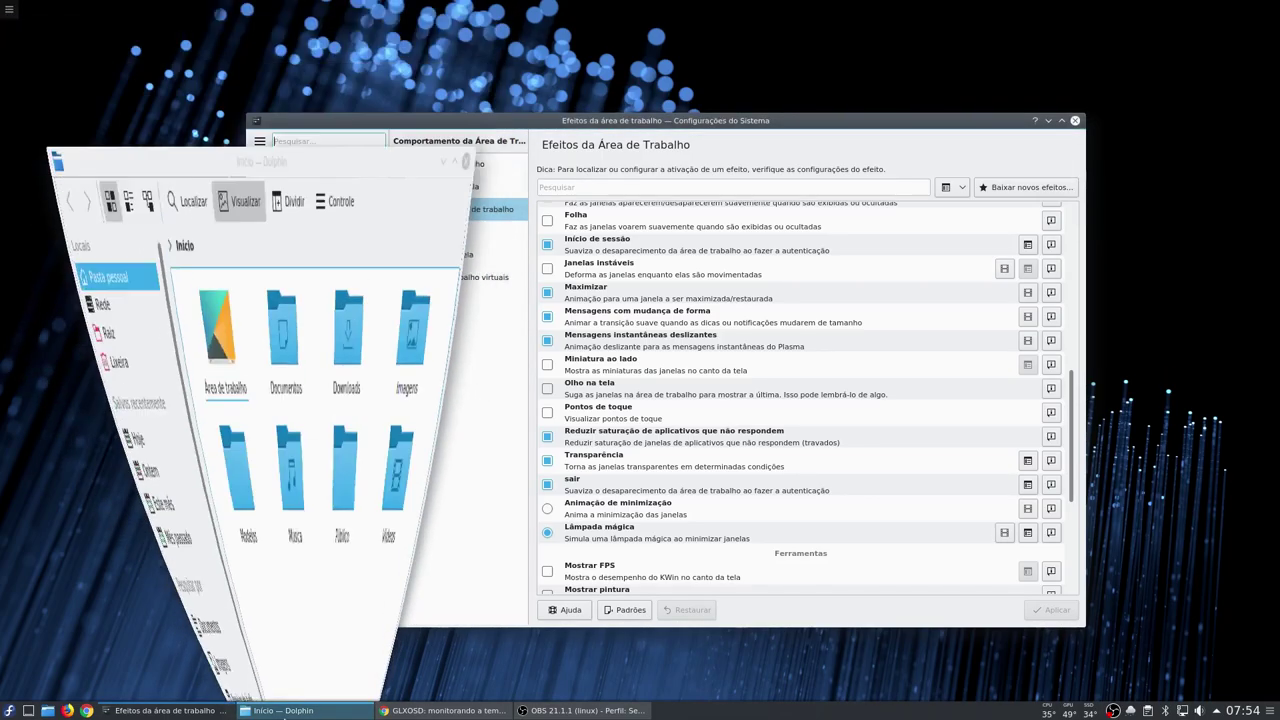
click(485, 12)
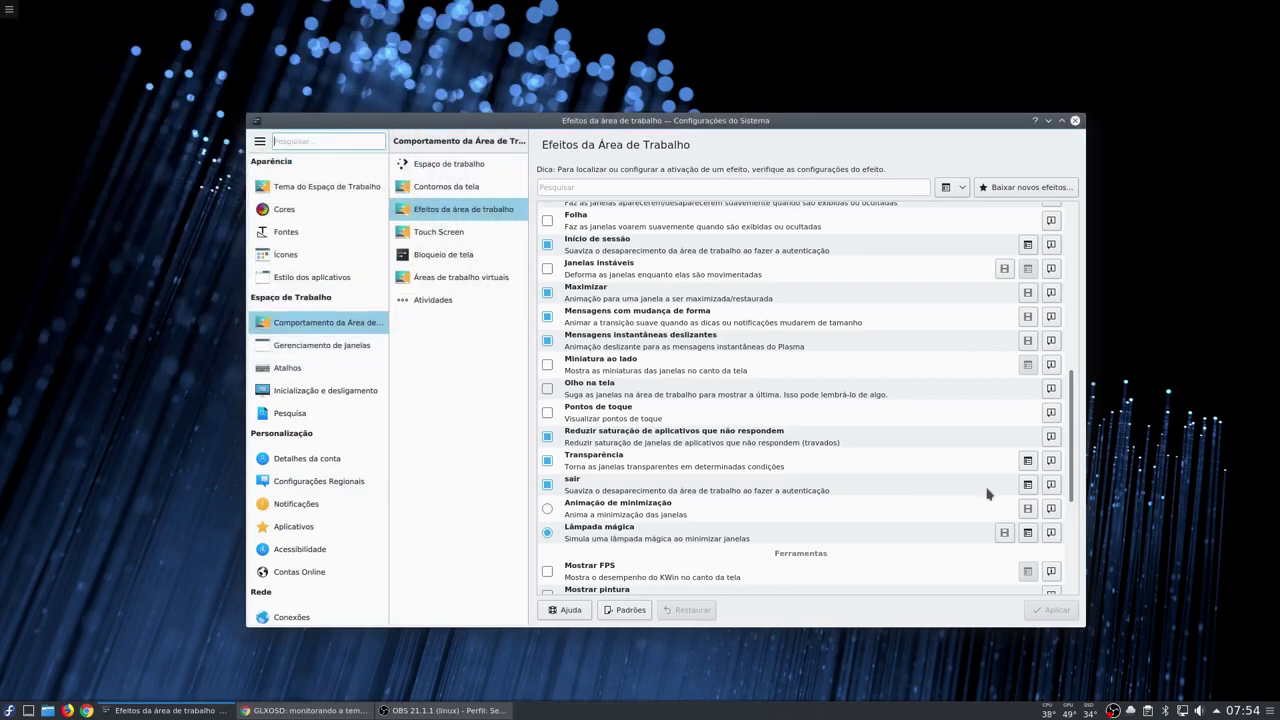
Turn off Lâmpada mágica, select Animação de minimização instead, and apply the changes.
click(549, 535)
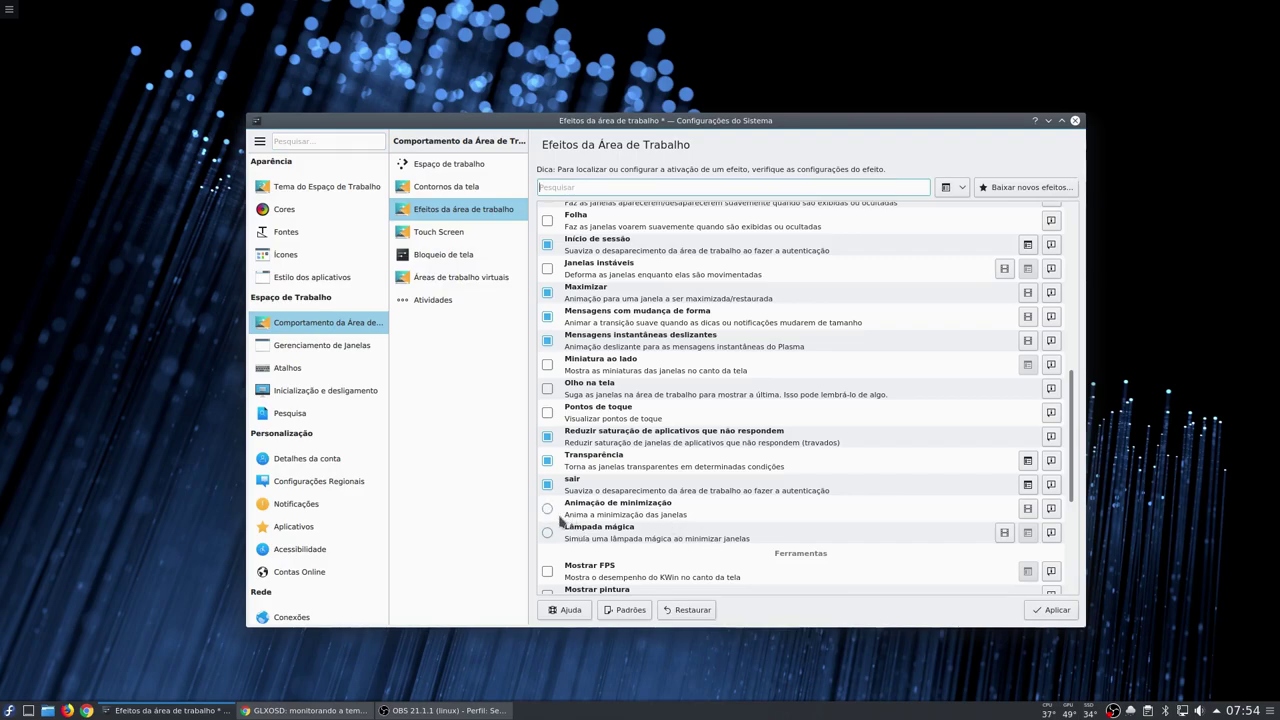
click(1052, 610)
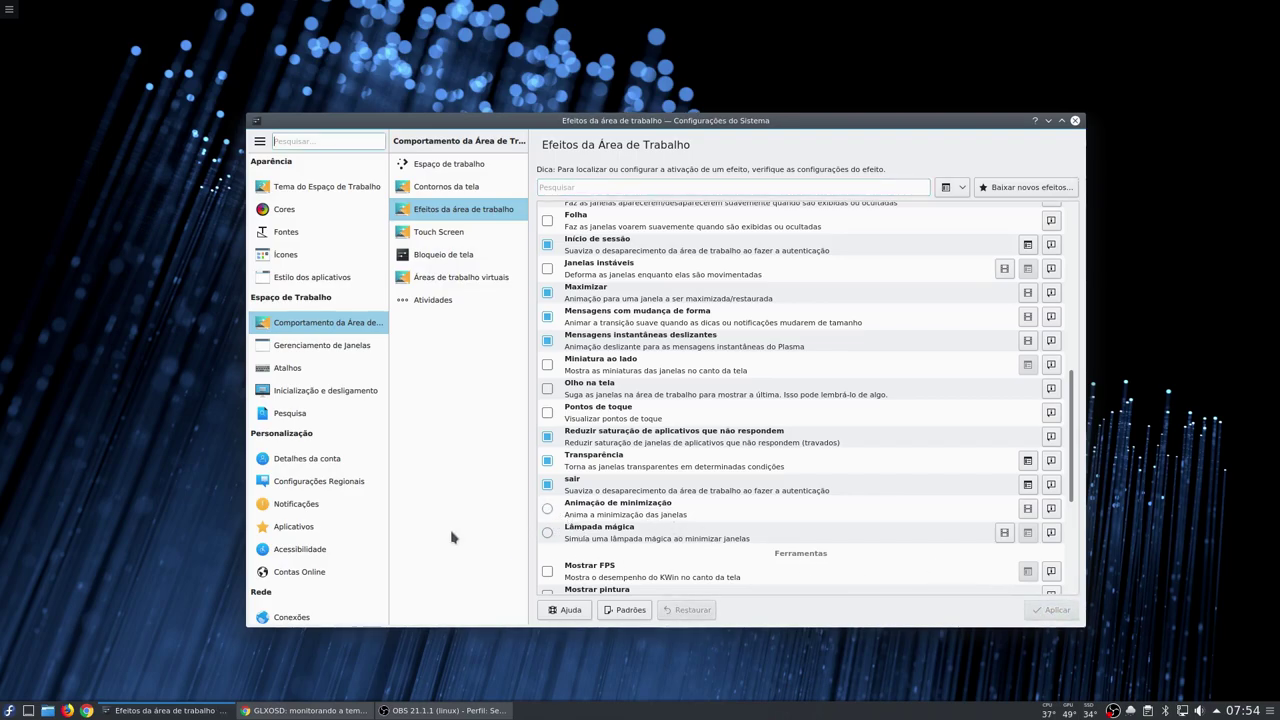
click(548, 508)
click(1052, 610)
Test the standard minimize animation by opening Dolphin, minimizing and restoring its window, and closing it.
click(48, 711)
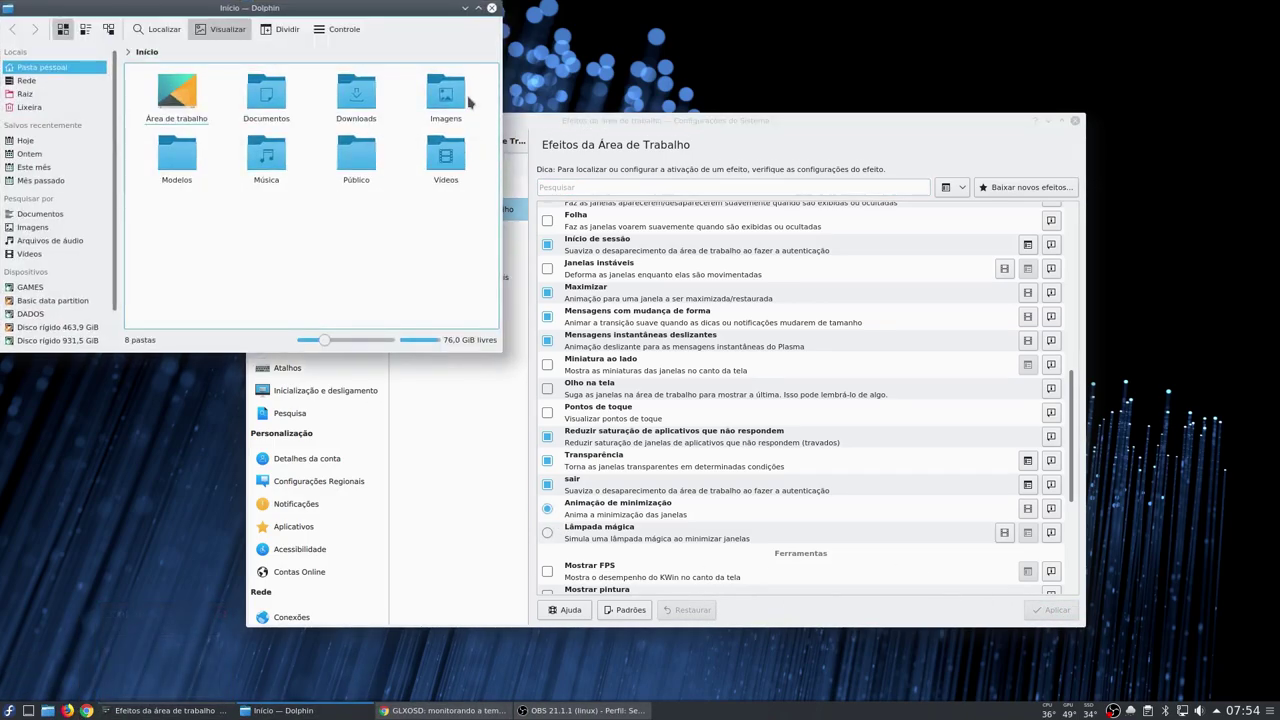
click(464, 8)
click(283, 710)
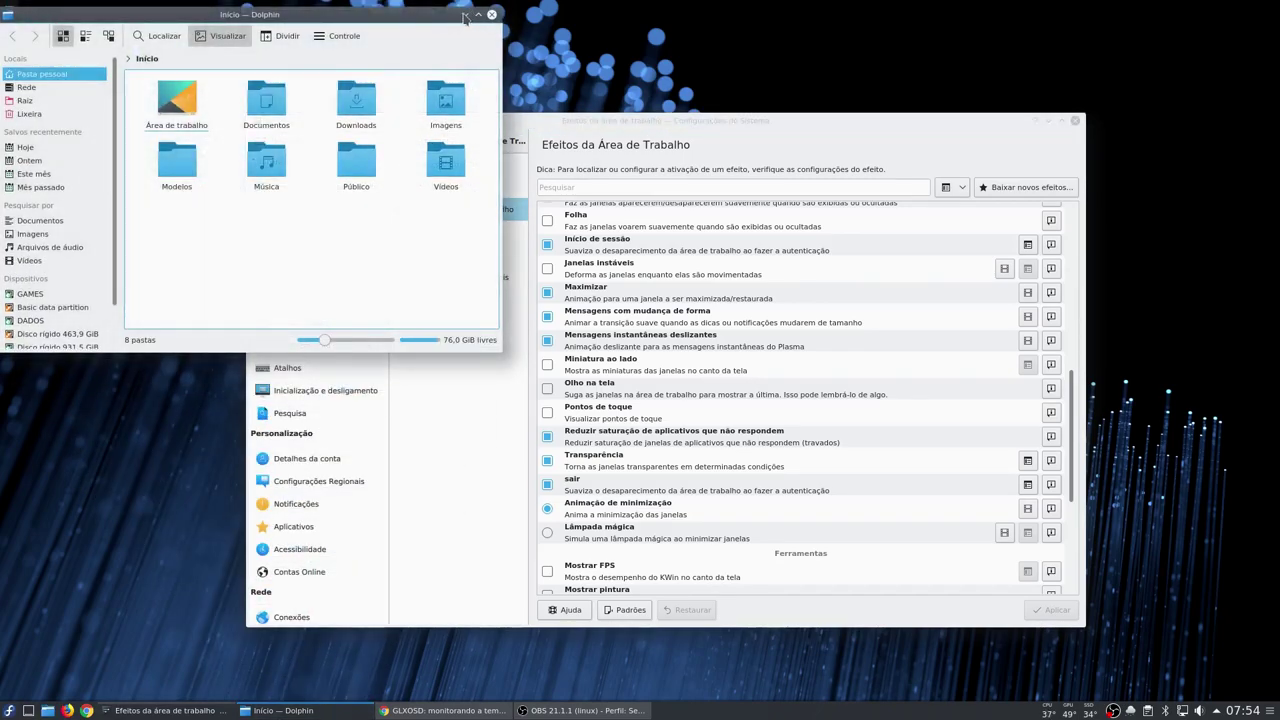
click(491, 14)
Turn off Animação de minimização, enable Mostrar FPS under Ferramentas, and apply the changes.
click(547, 508)
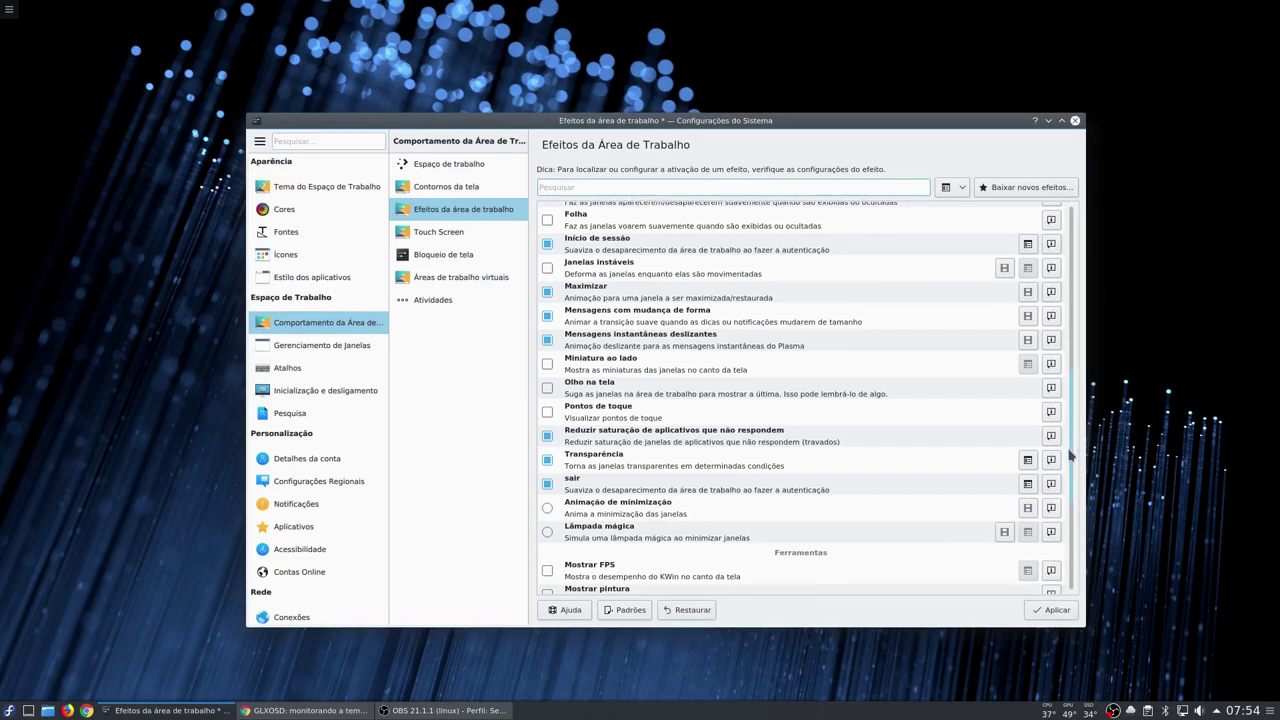
scroll(1060, 486, down, 3)
click(548, 434)
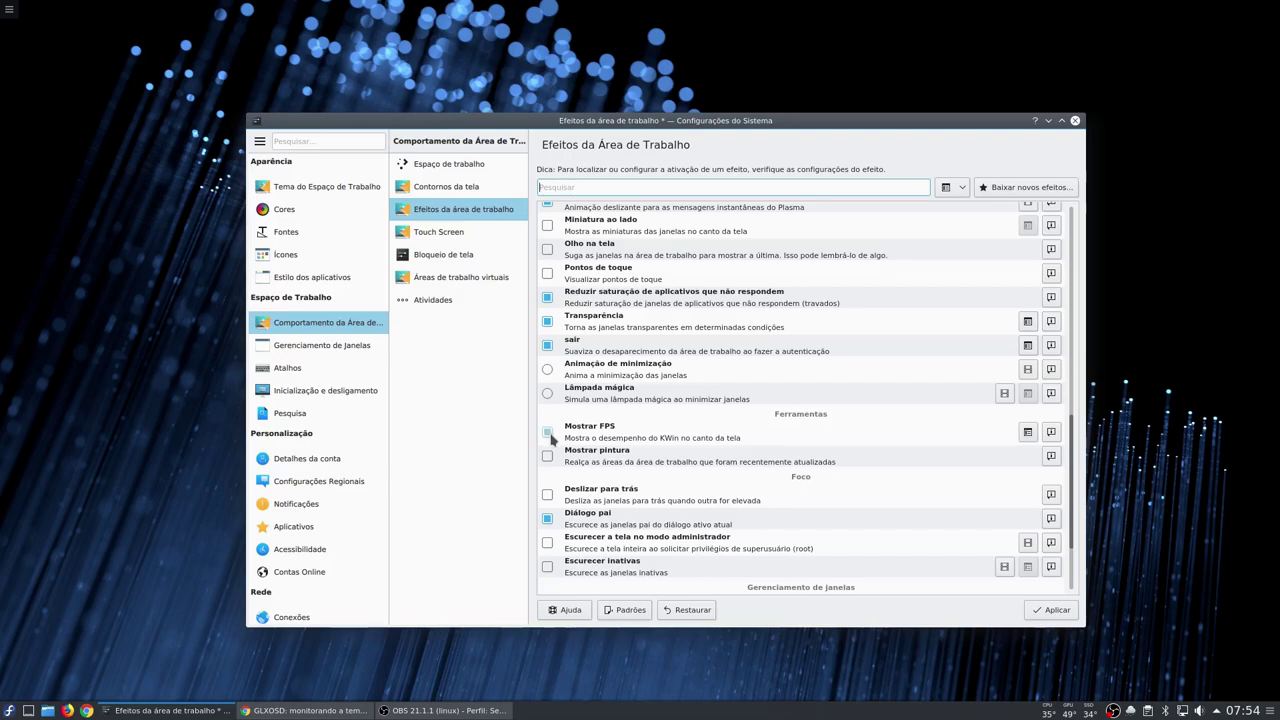
click(1043, 612)
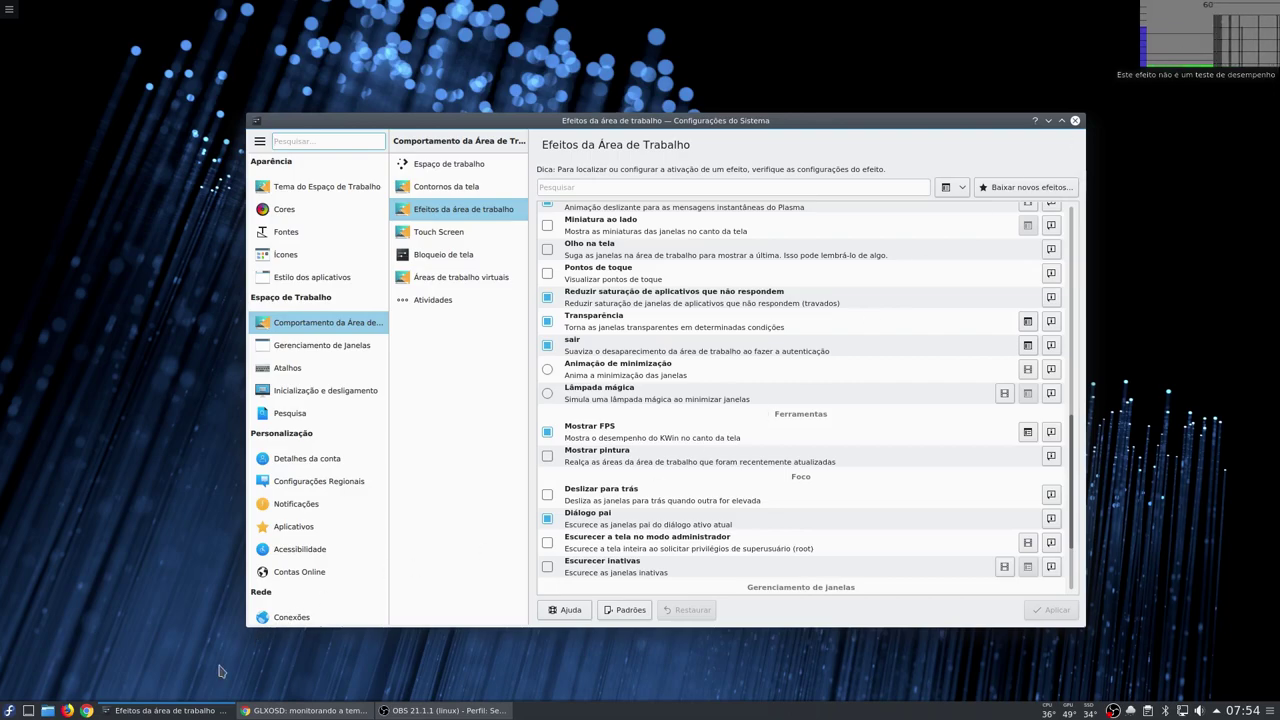
Check the FPS graph while opening and closing Dolphin, and disable Mostrar FPS and apply the change.
click(47, 710)
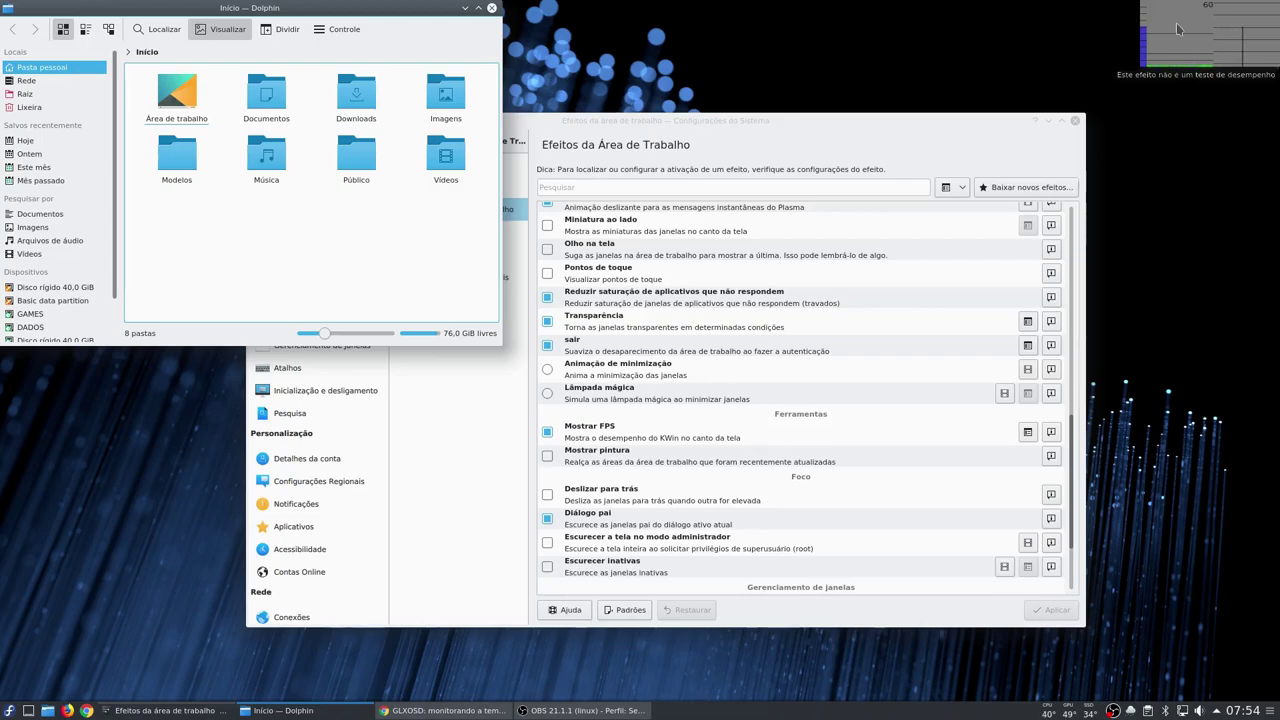
click(492, 8)
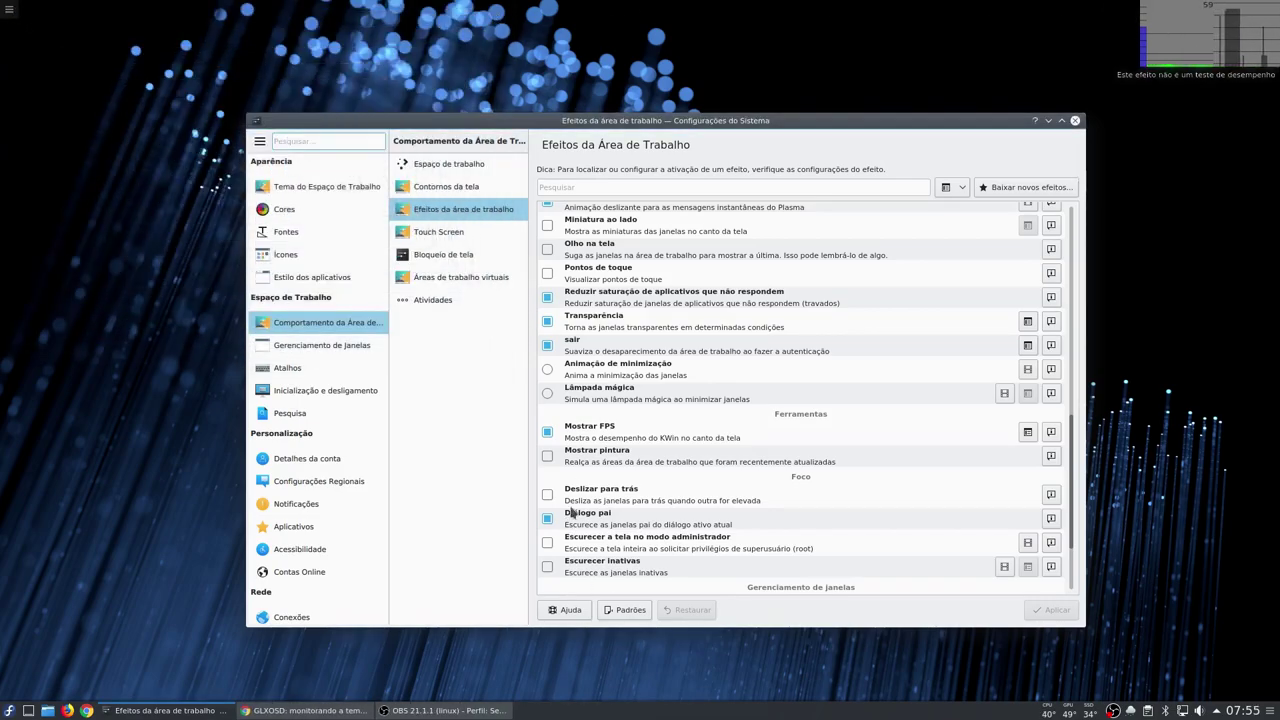
click(548, 432)
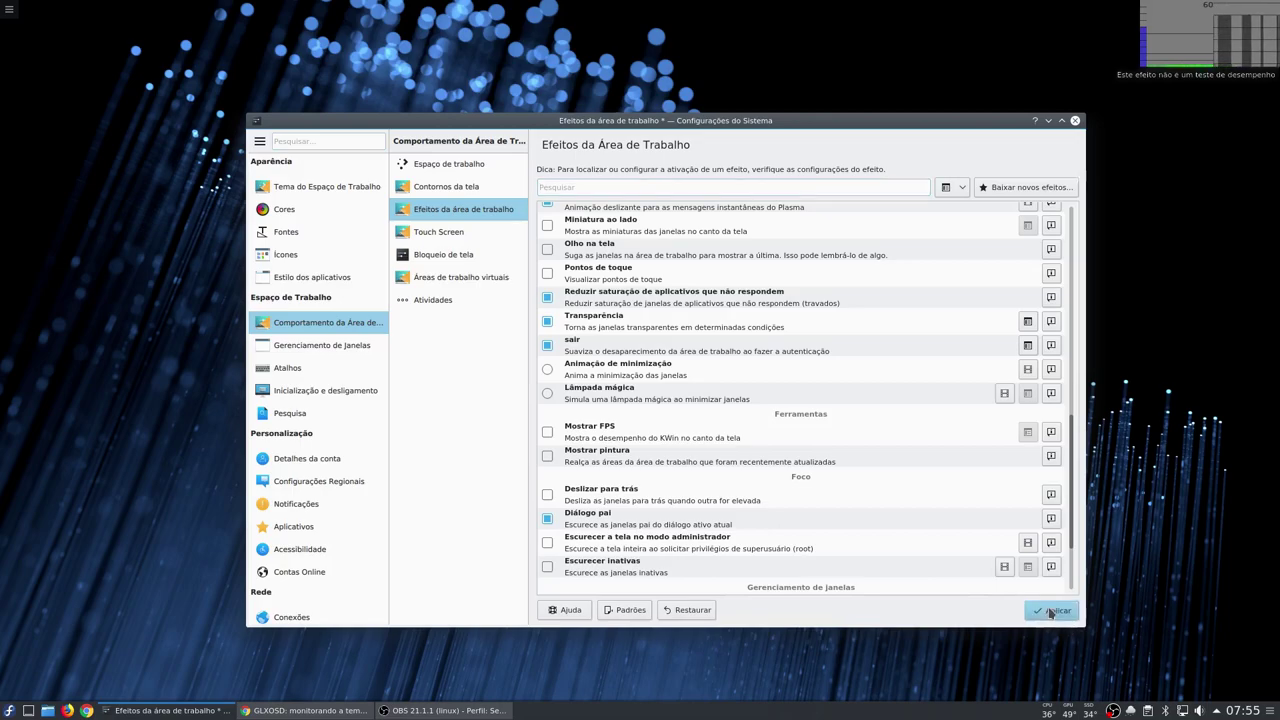
click(1050, 610)
Try cycling through the open windows with the task switcher, and enable and apply the Cubo de áreas de trabalho effect.
scroll(1066, 432, down, 2)
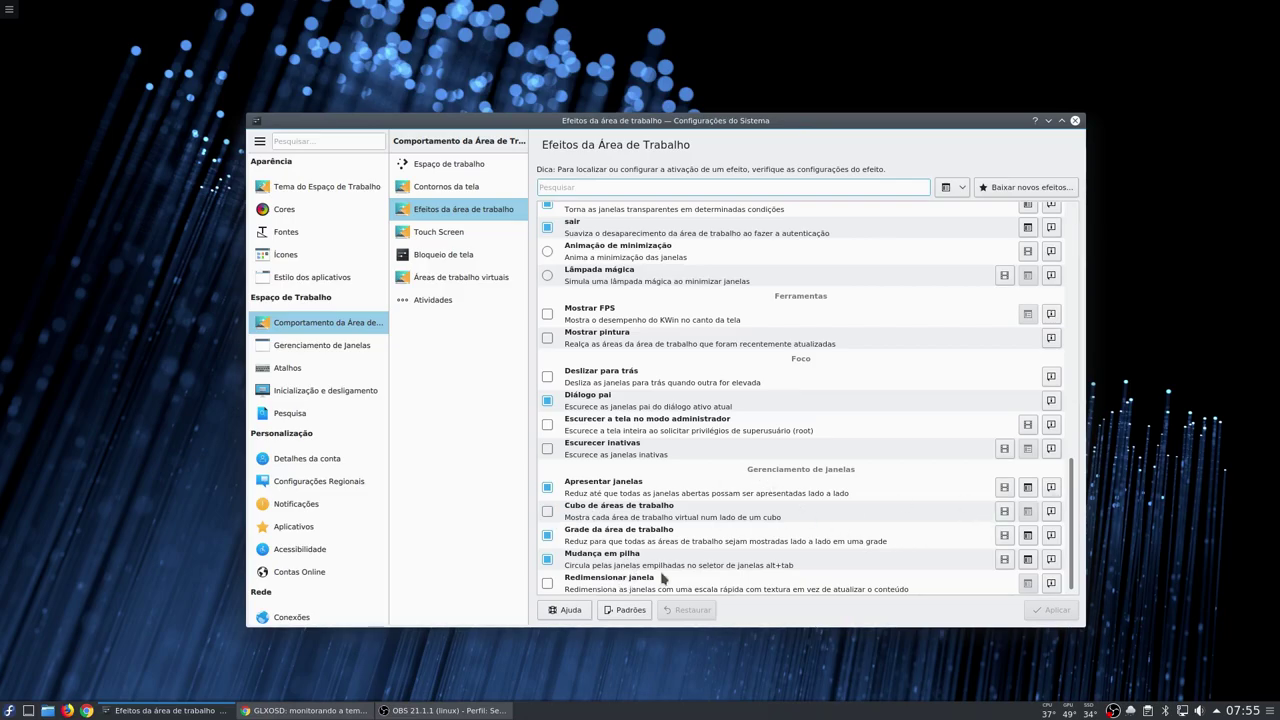
key(alt+Tab)
key(alt+Tab)
key(alt+Tab)
click(548, 514)
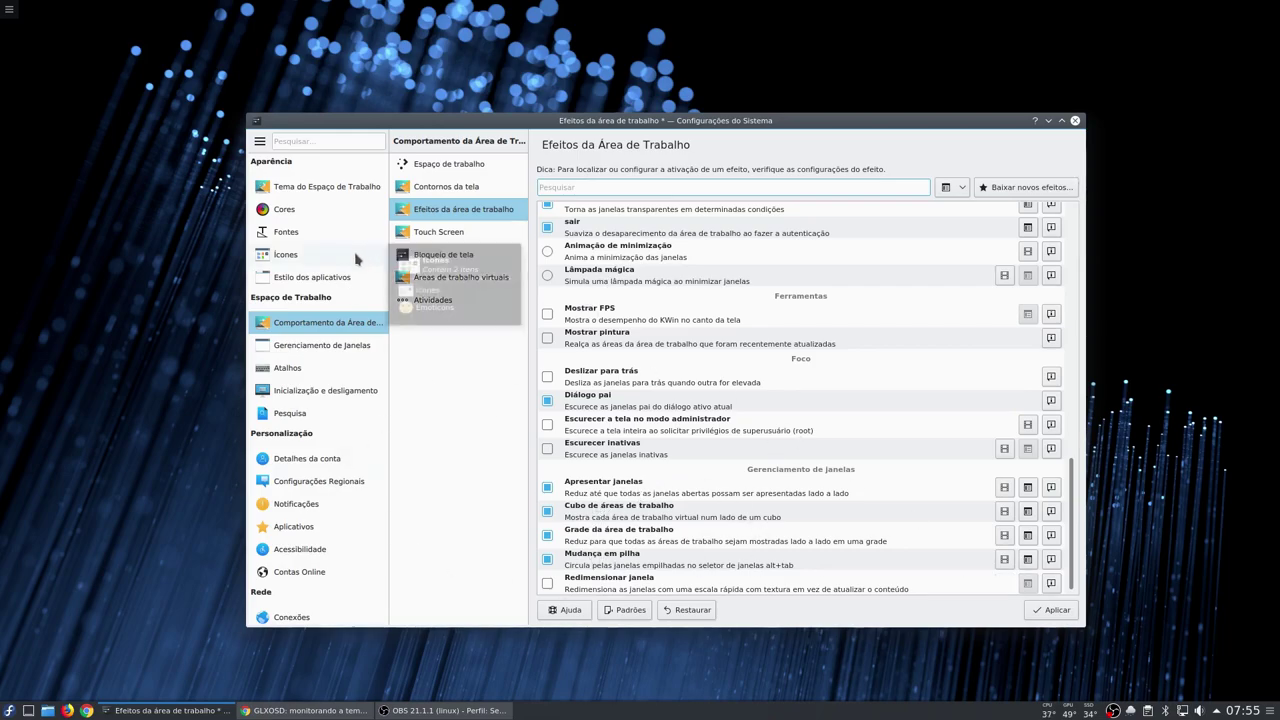
click(1041, 616)
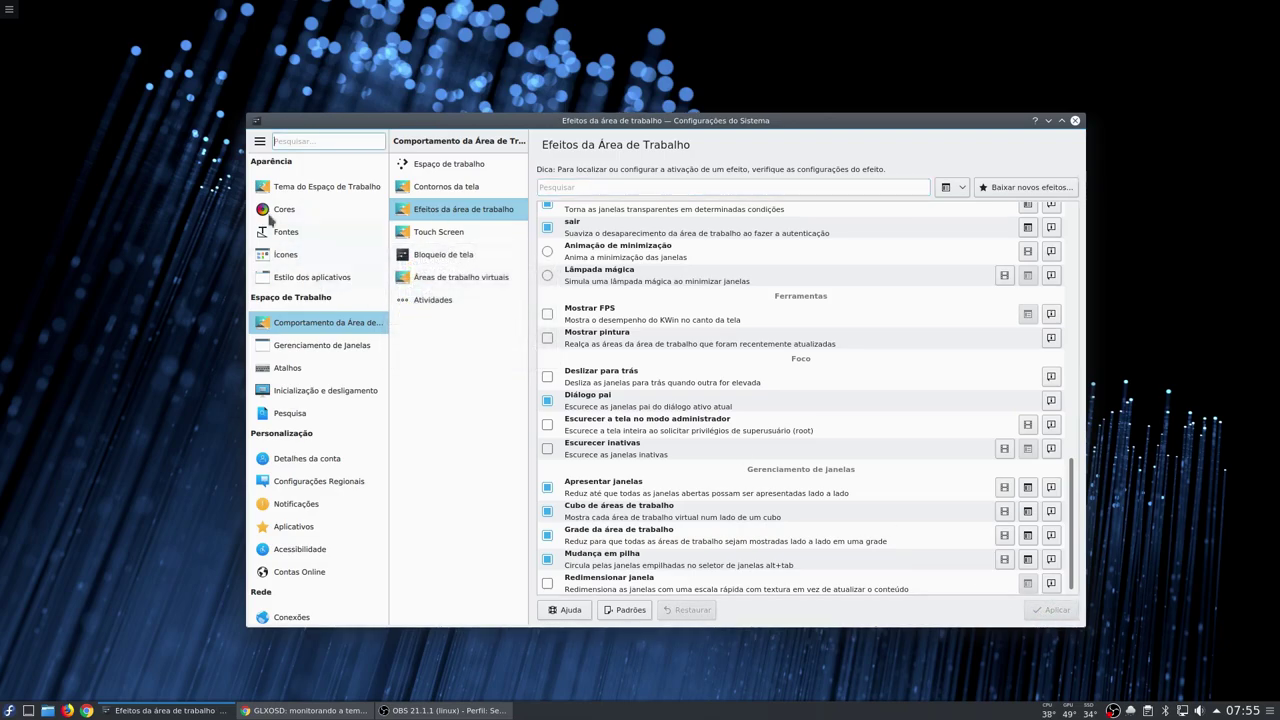
Set Áreas de trabalho virtuais to 4 desktops arranged in 2 rows, and apply the layout.
click(438, 195)
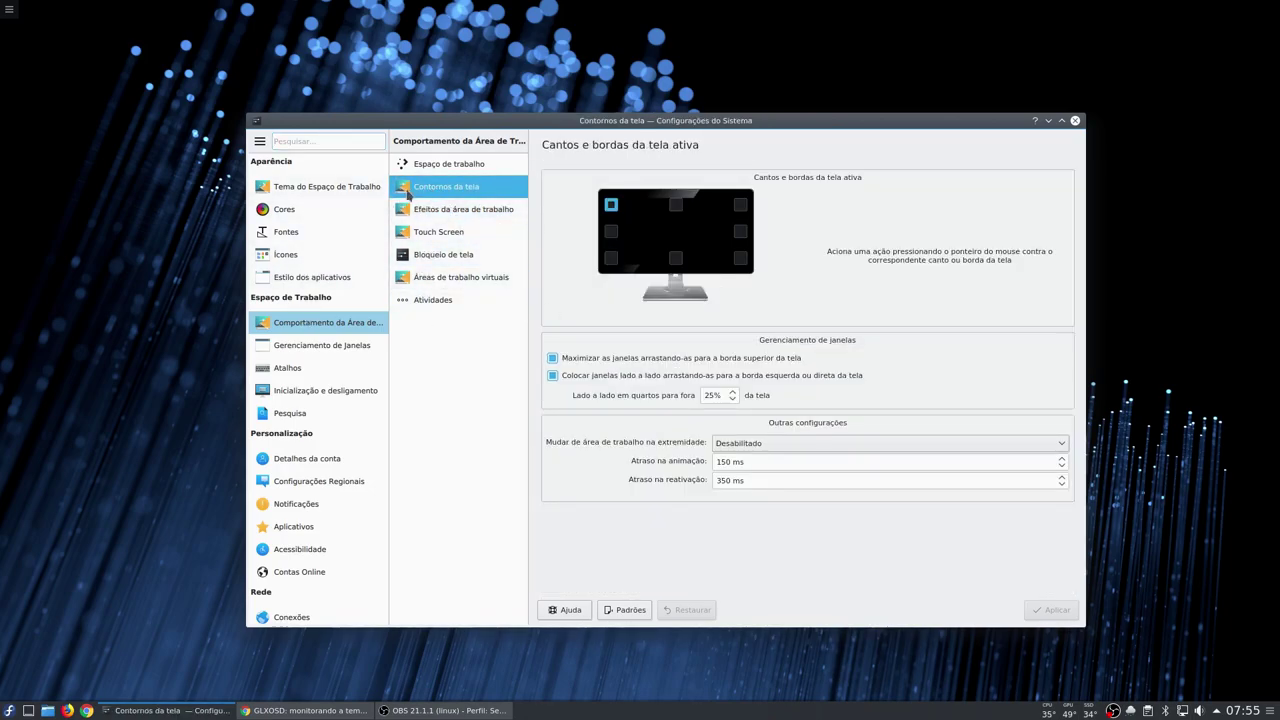
click(445, 166)
click(460, 198)
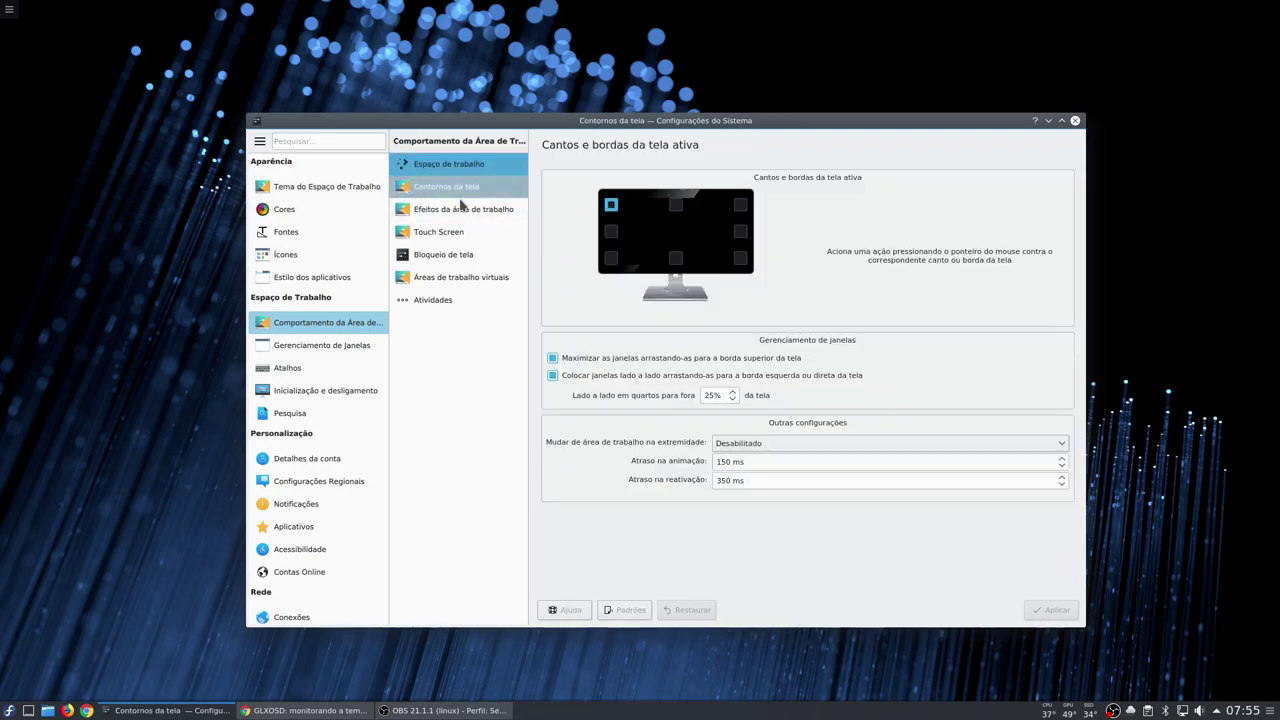
click(460, 277)
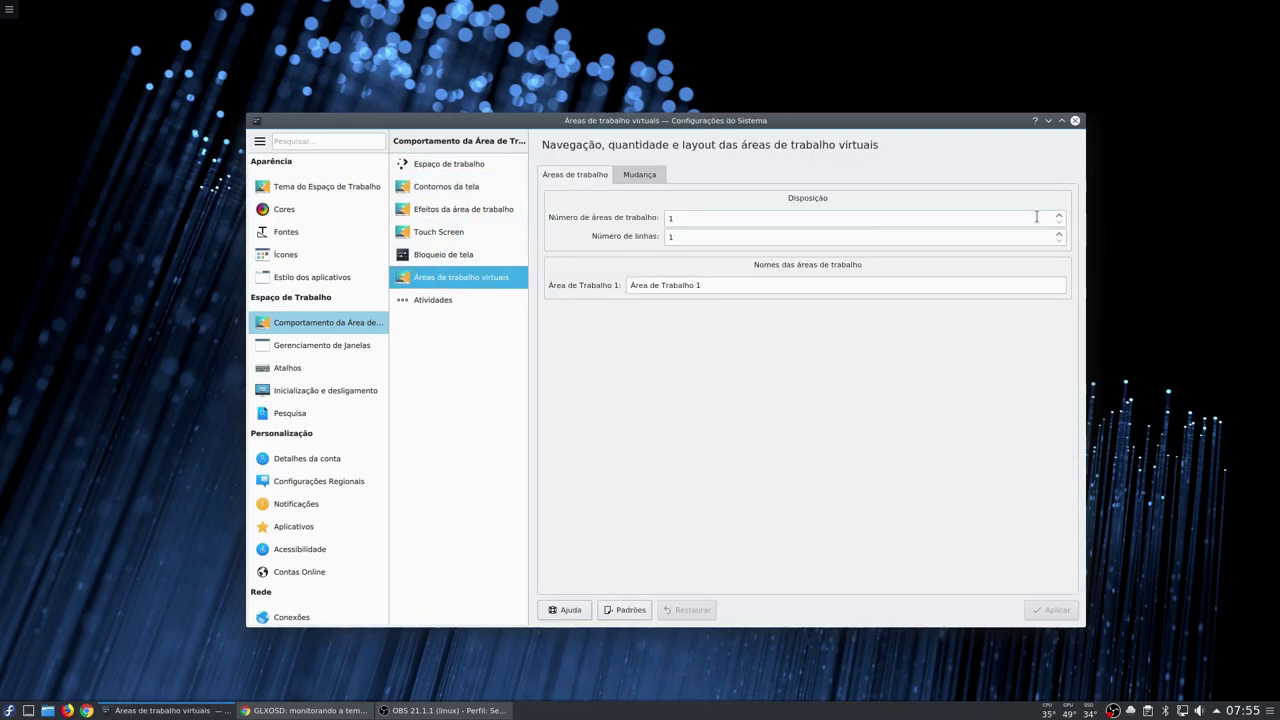
click(1059, 216)
click(1059, 216)
click(1059, 216)
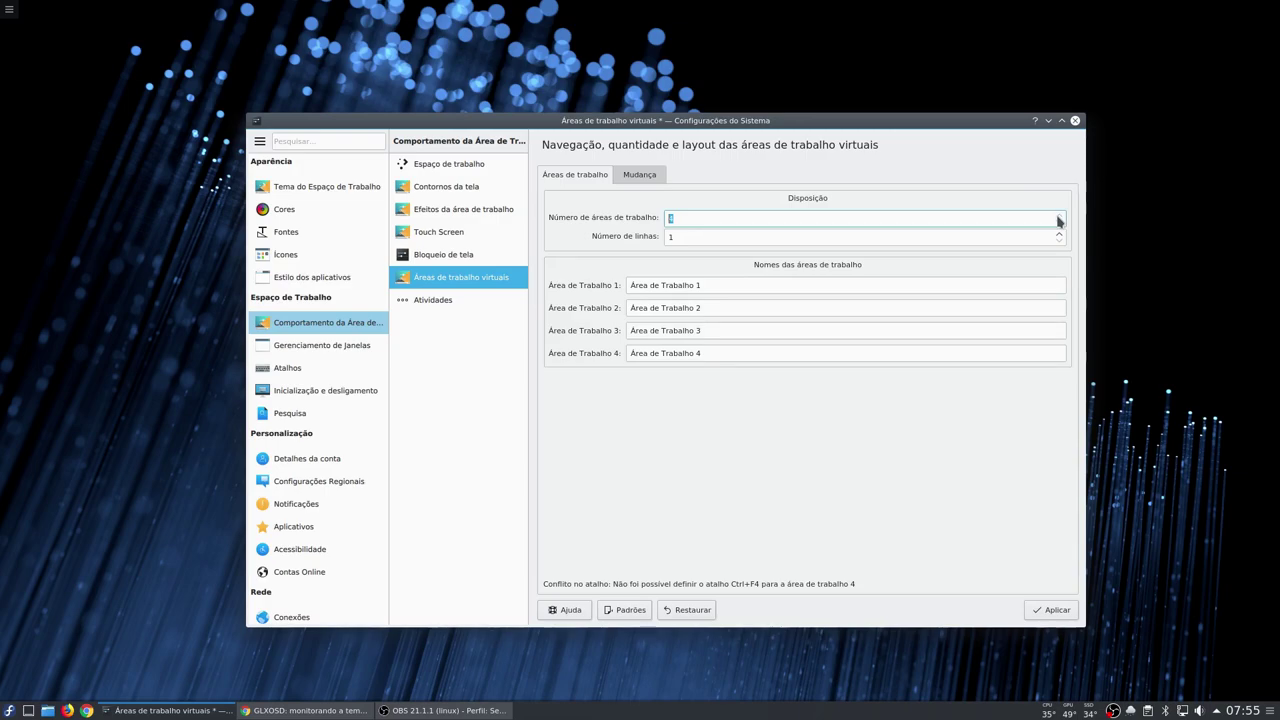
click(1053, 609)
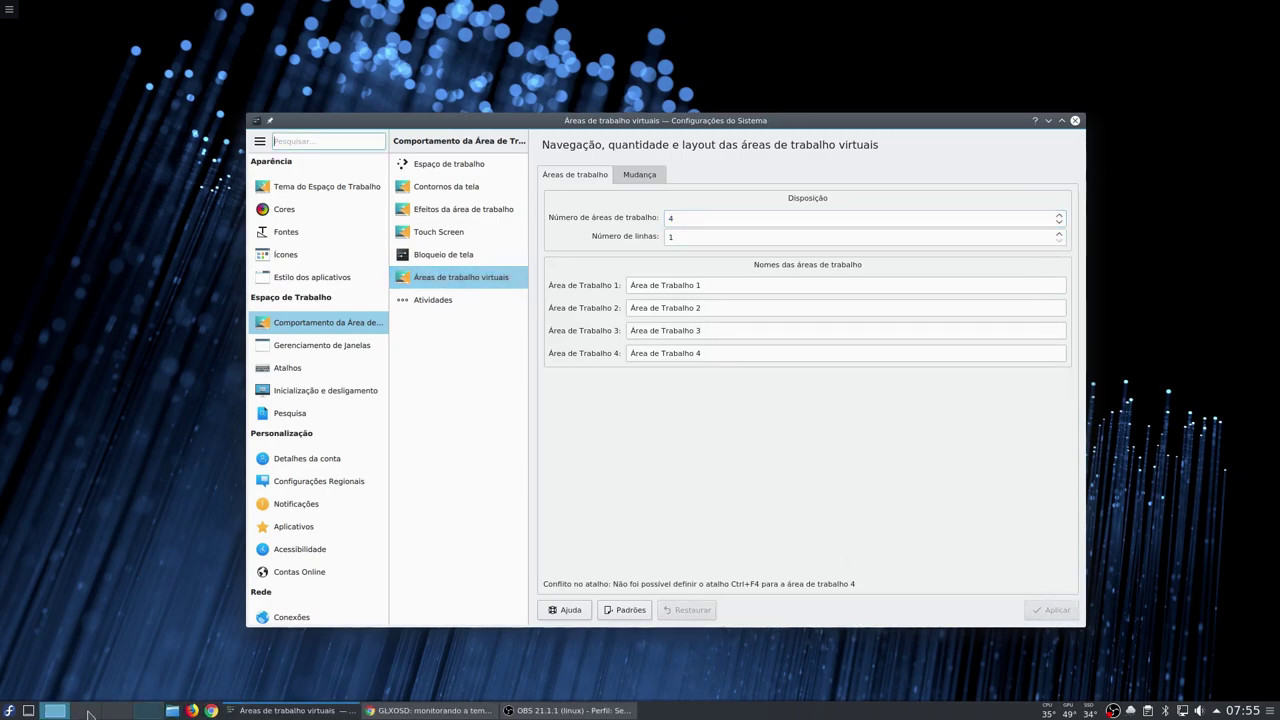
click(1059, 233)
click(1042, 612)
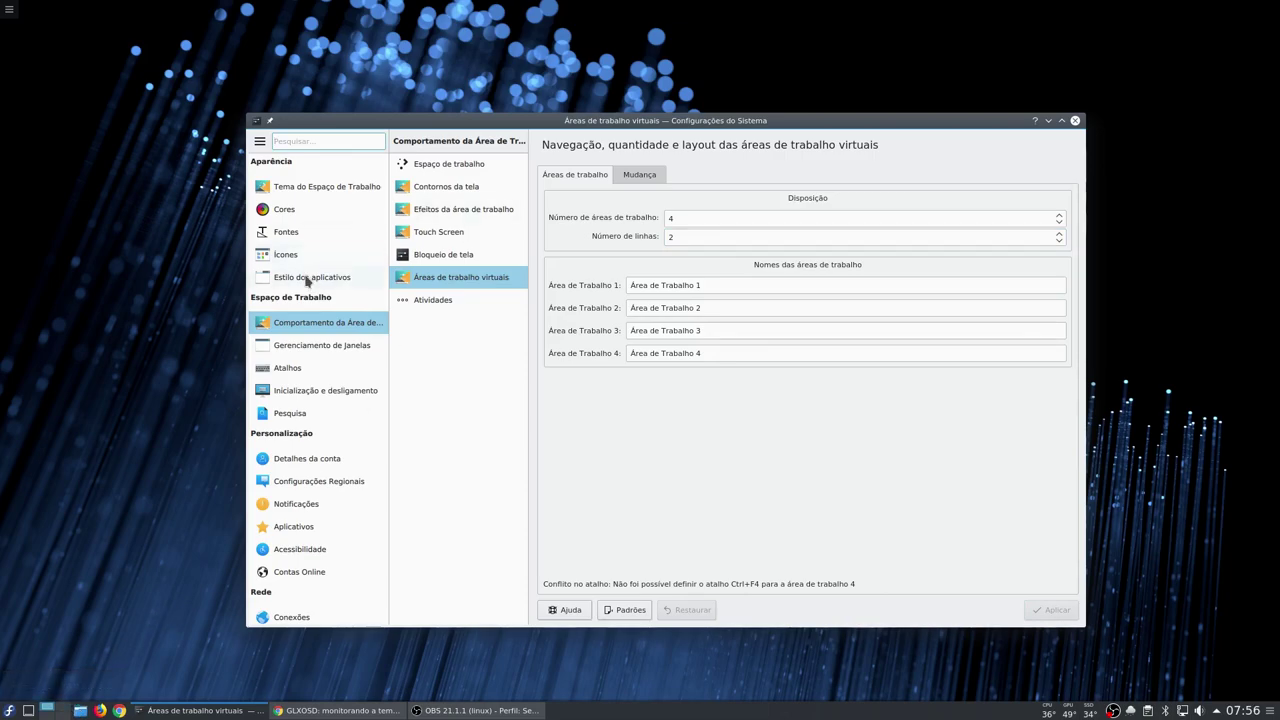
Review the basic and advanced settings of the Cubo de áreas de trabalho effect, including its activation shortcut, without changing them.
click(455, 212)
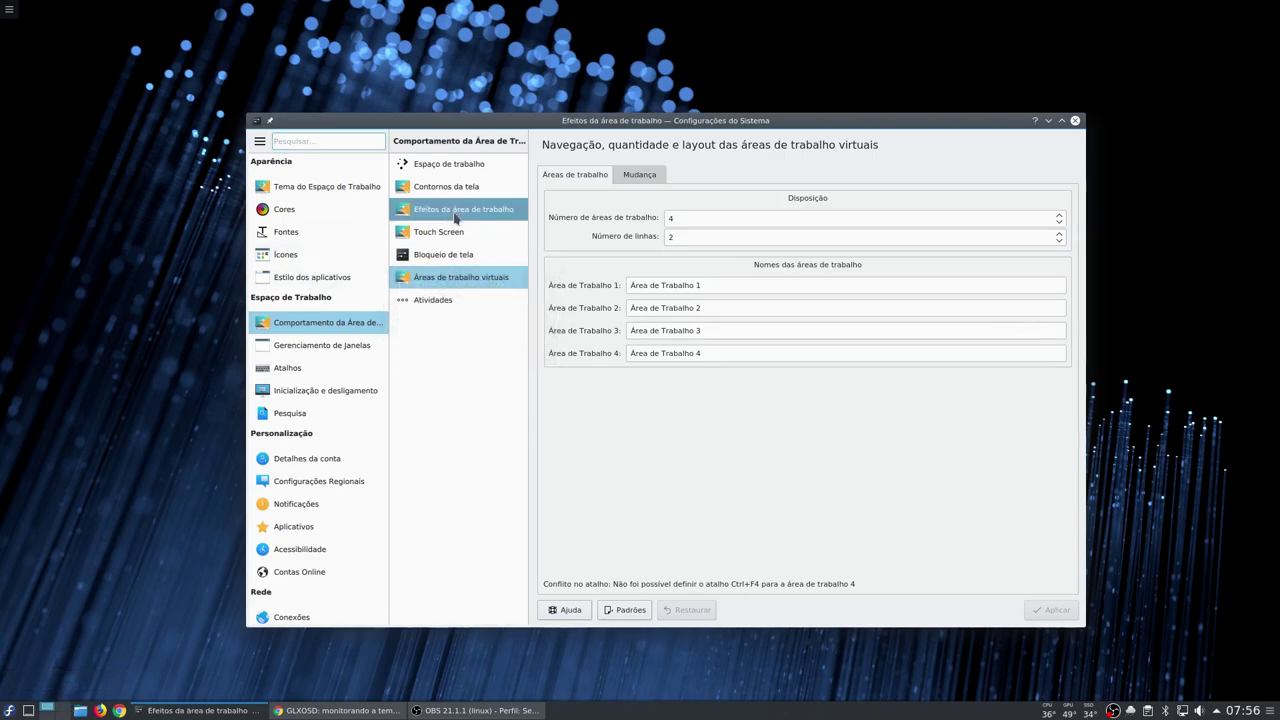
drag(1076, 322, 1072, 601)
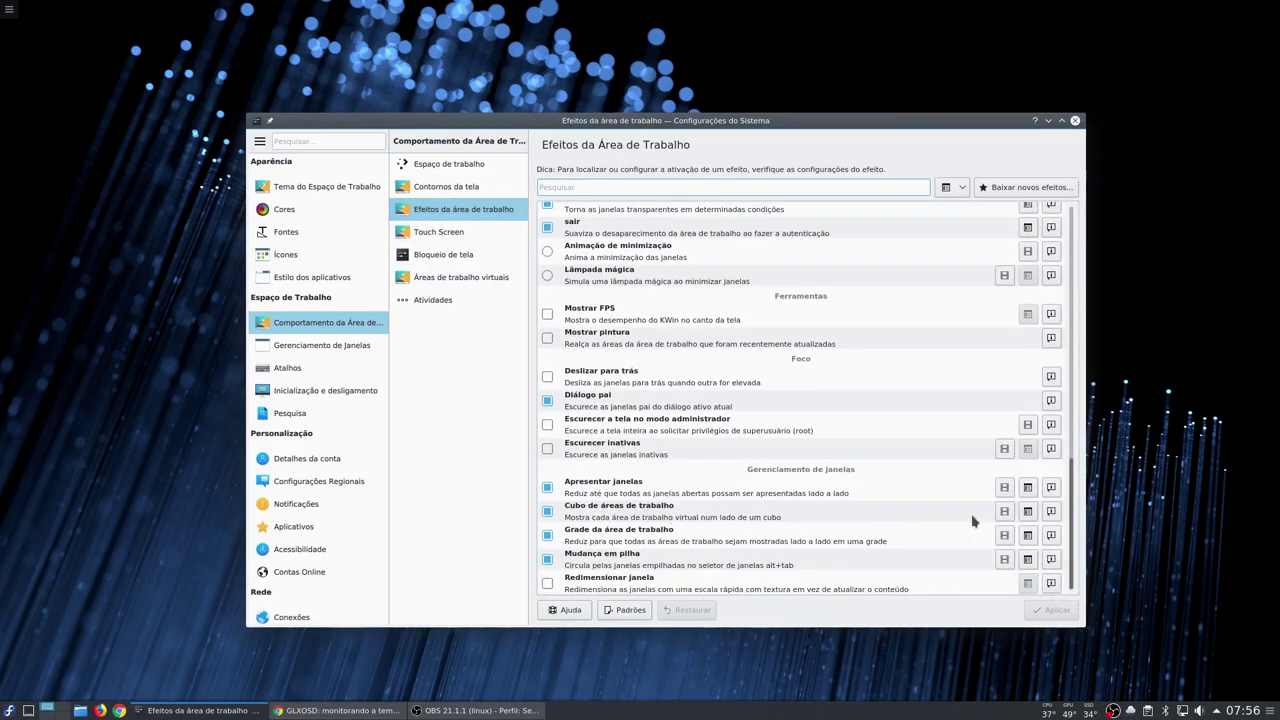
click(1028, 511)
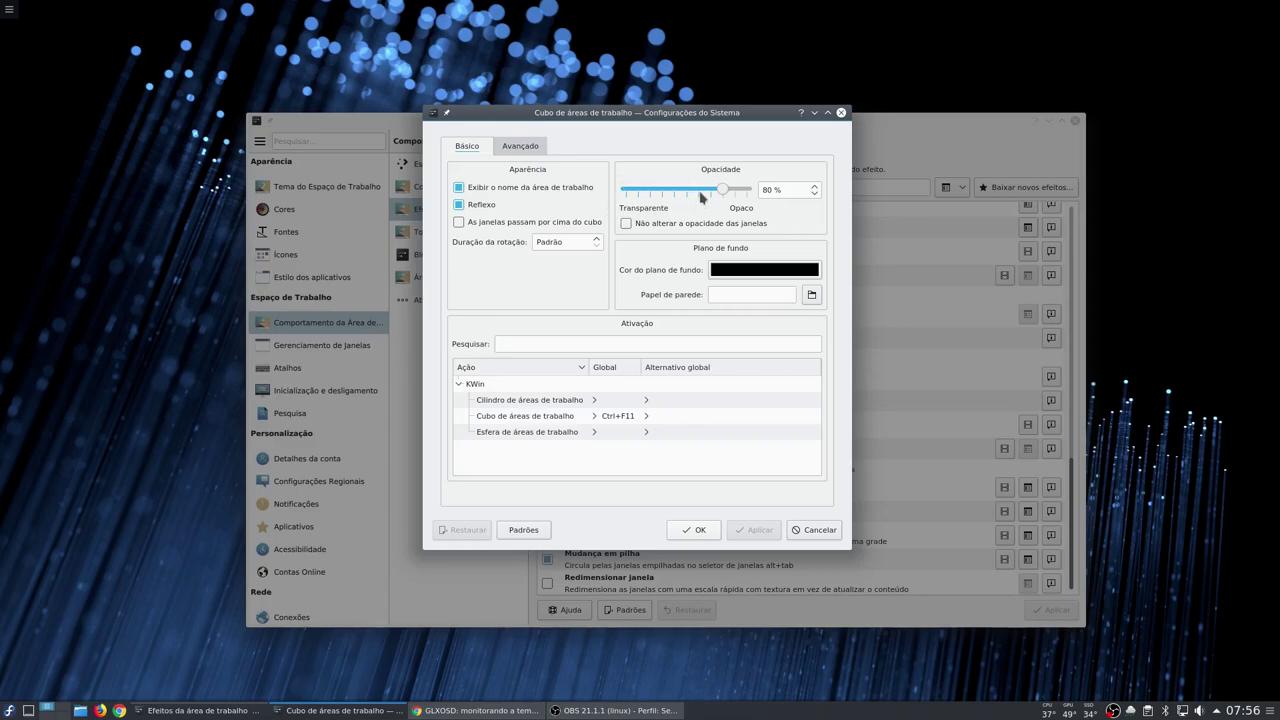
click(518, 146)
click(466, 146)
click(812, 530)
Show the desktop cube, rotate it to see its other faces, and return to Área de Trabalho 1.
key(ctrl+F11)
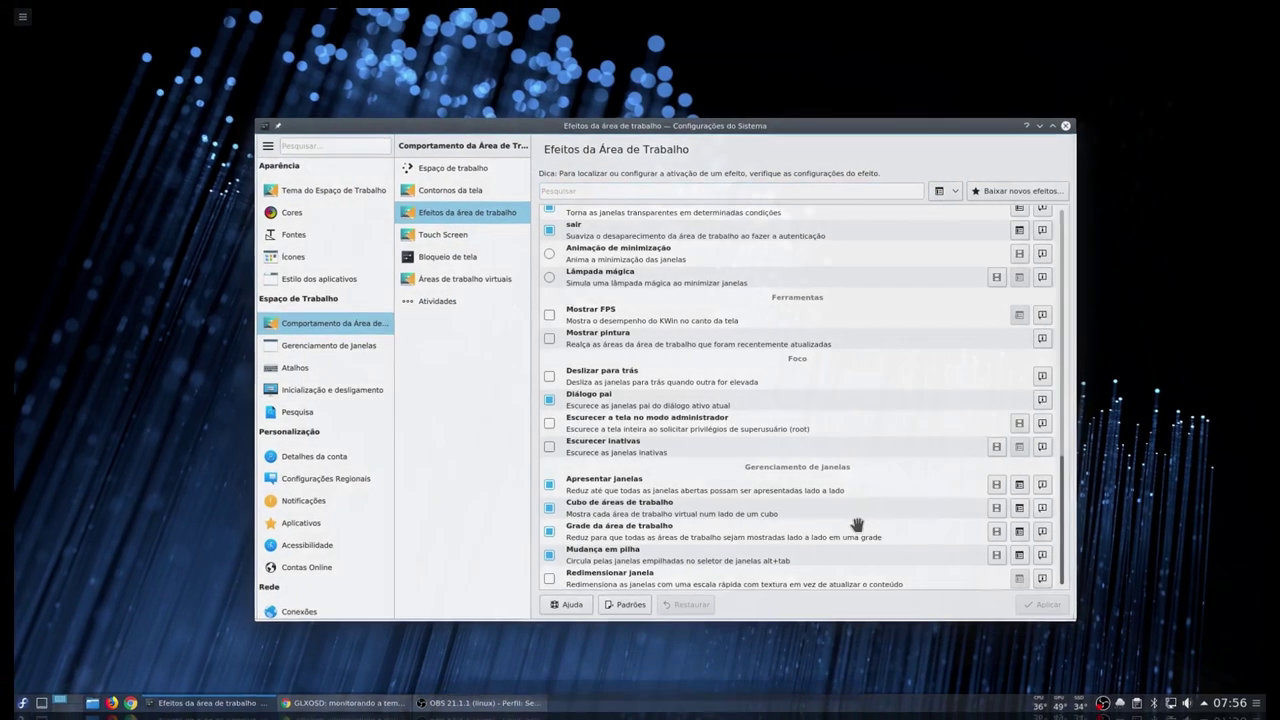
drag(857, 525, 382, 478)
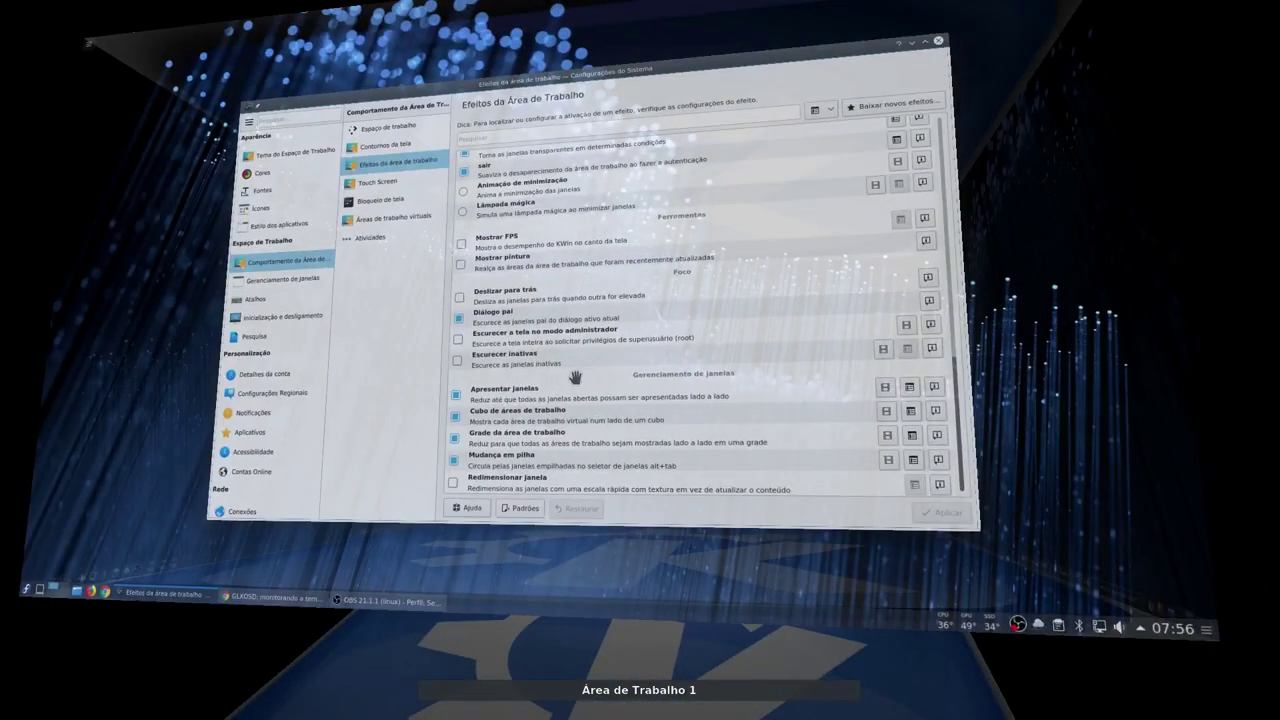
click(592, 525)
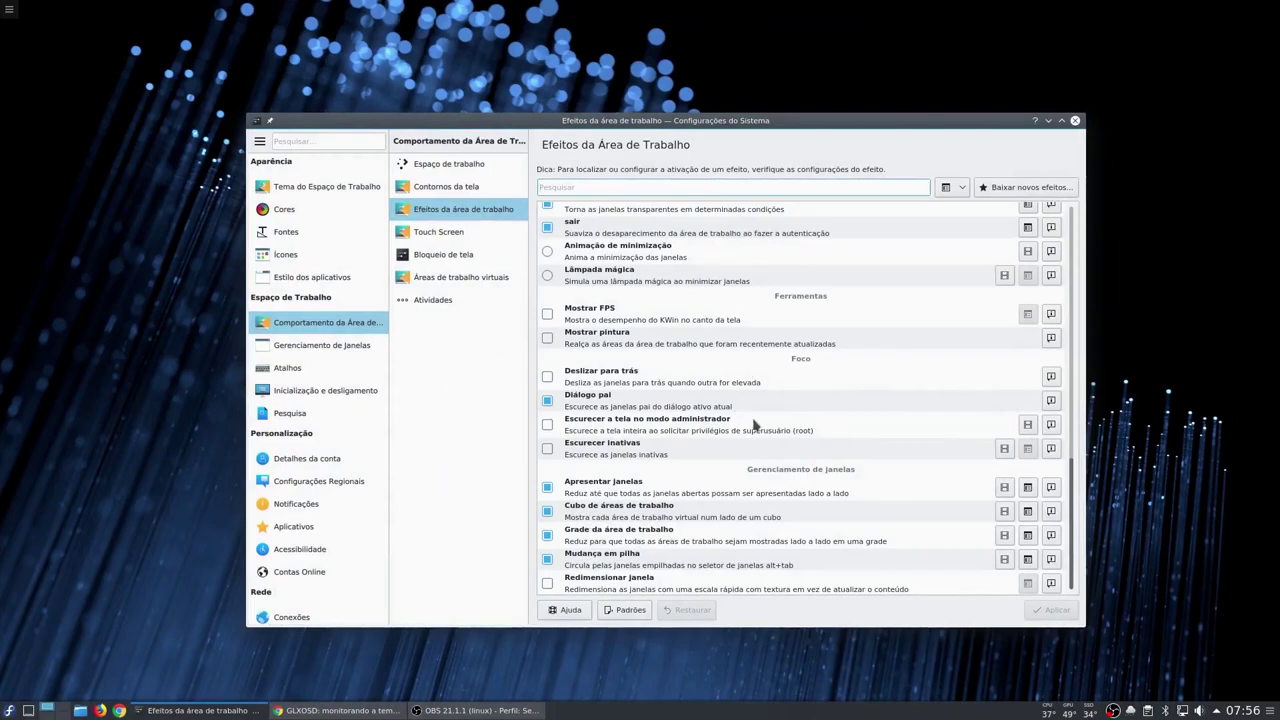
Visit the second virtual desktop and return to the first, and check the Grade da área de trabalho effect's settings without changing them.
click(57, 712)
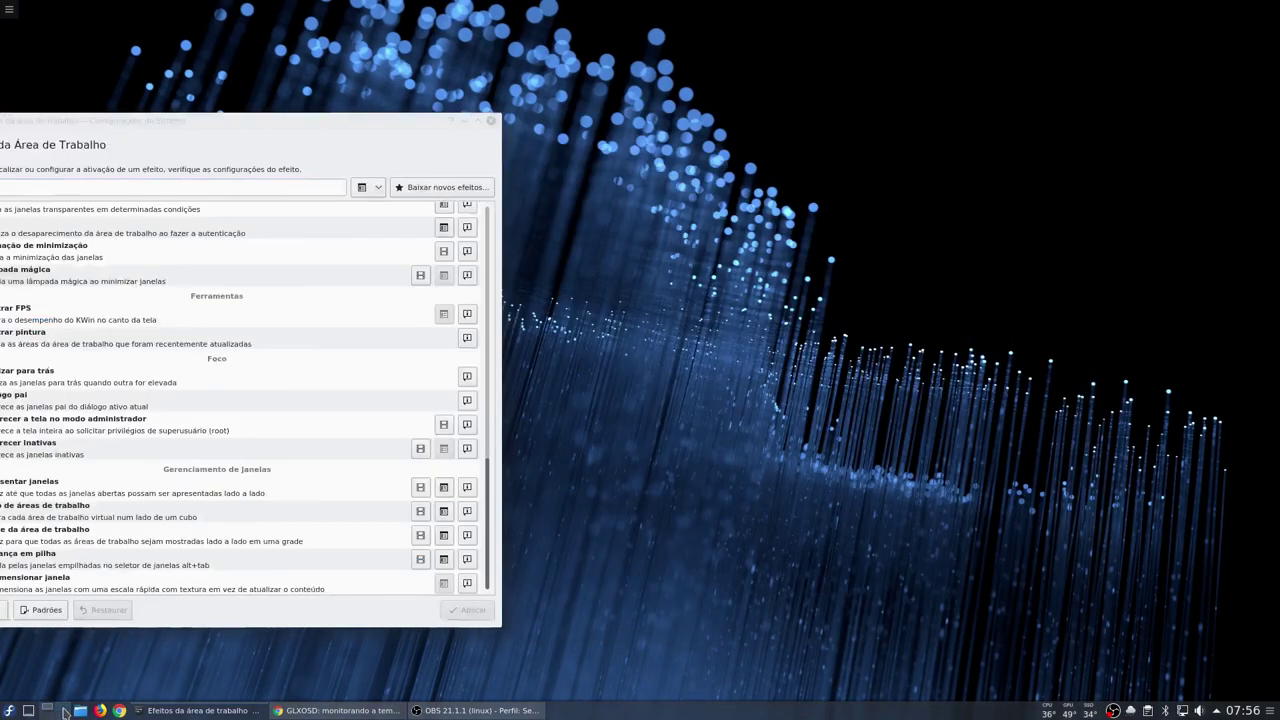
click(47, 712)
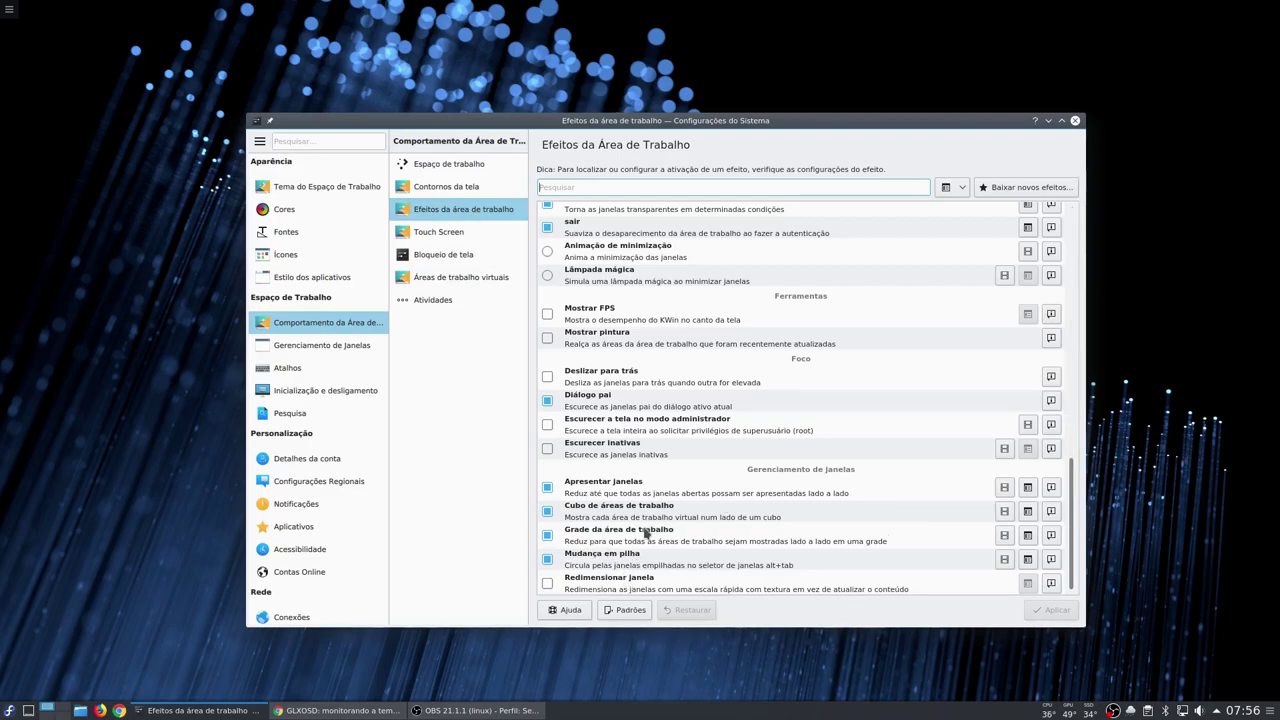
click(1027, 535)
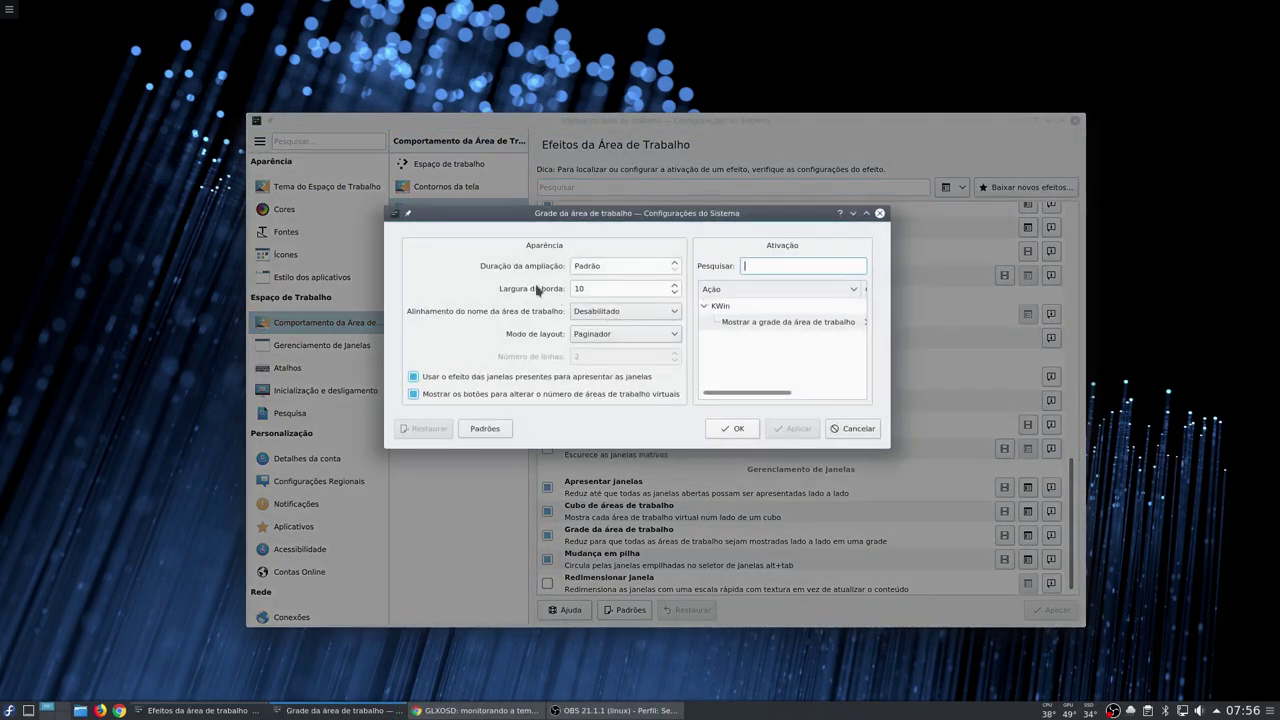
click(865, 435)
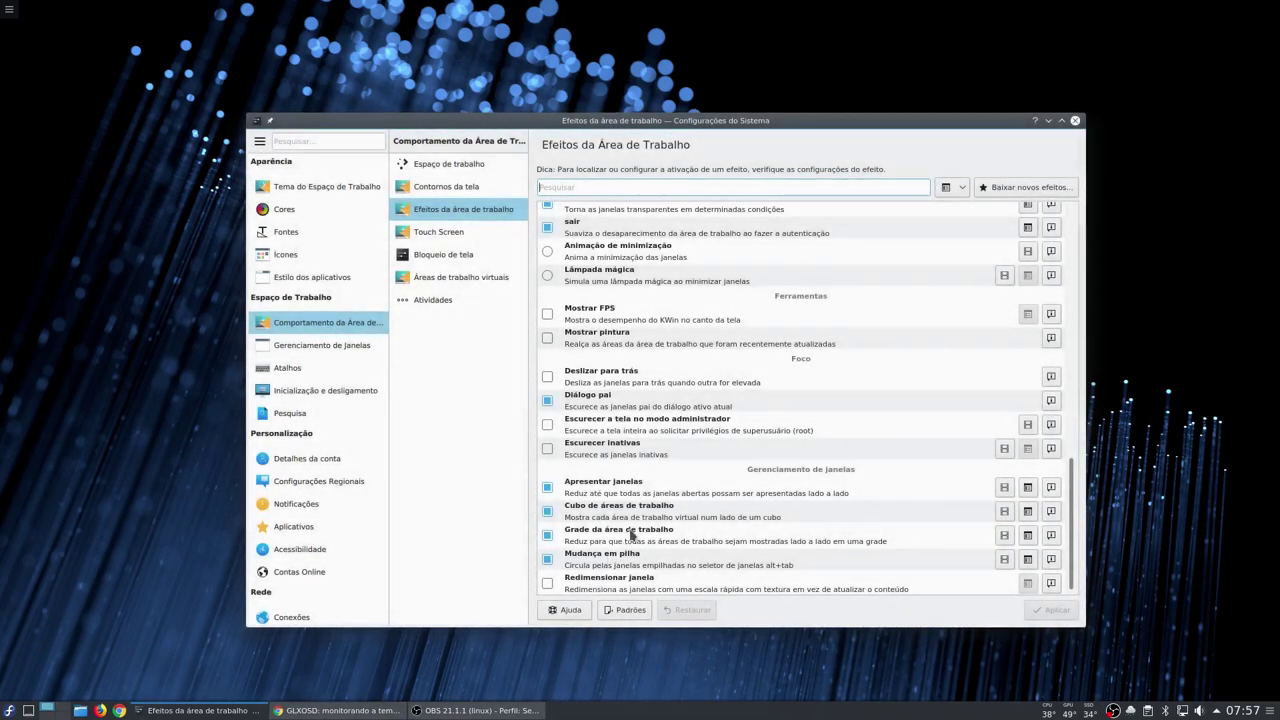
Set the desktop cube's Ampliação to about a fifth of the way toward Distante, apply it, and preview the cube.
click(1027, 511)
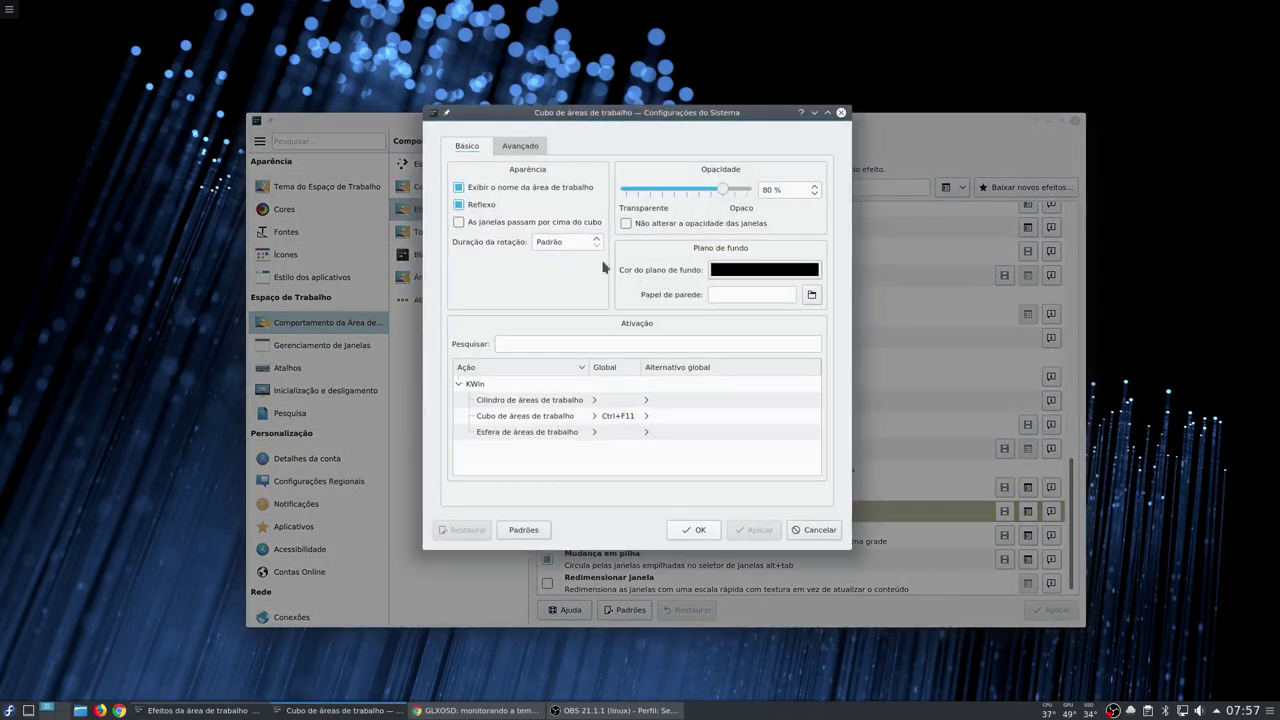
click(519, 148)
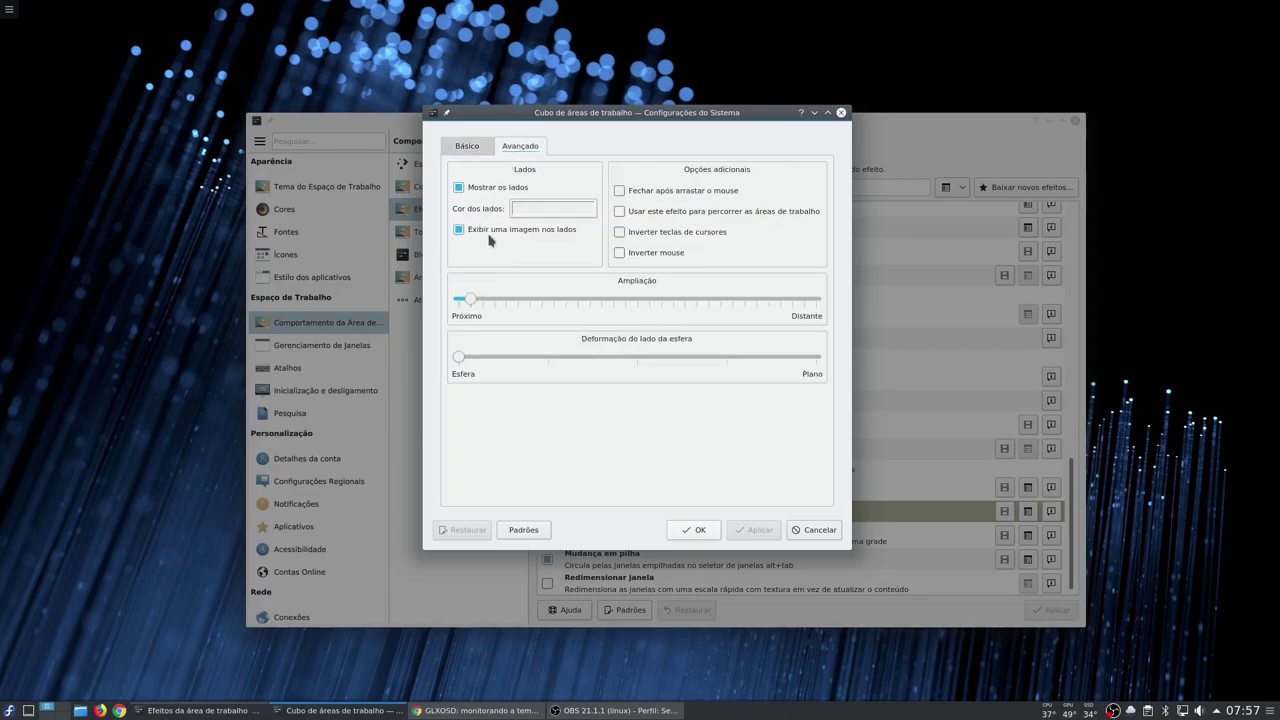
drag(470, 305, 533, 307)
click(740, 530)
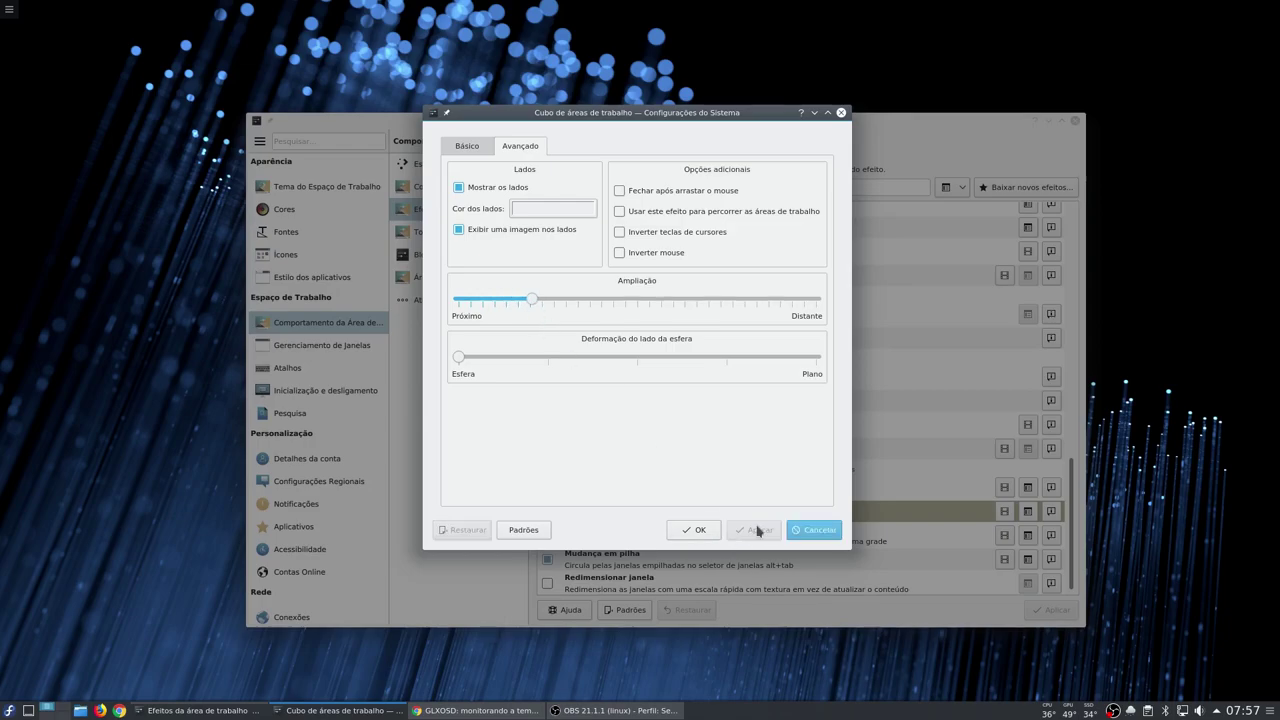
key(ctrl+F11)
drag(758, 530, 636, 390)
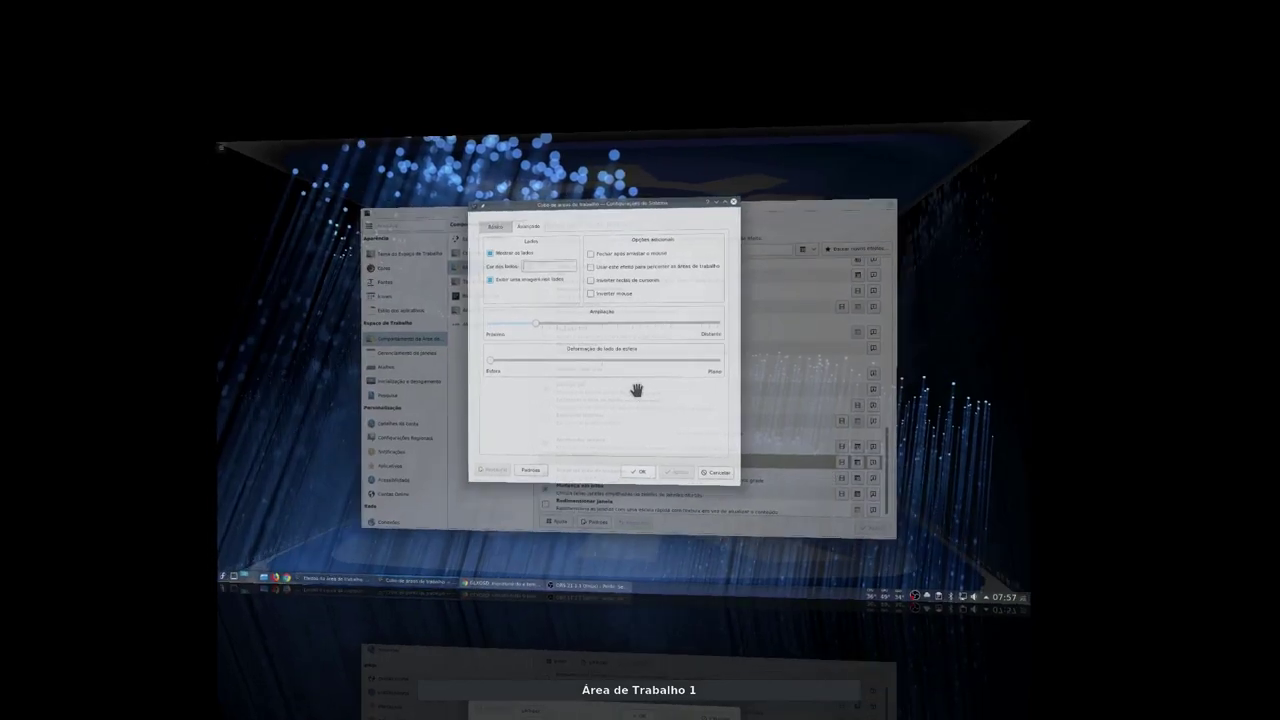
click(631, 388)
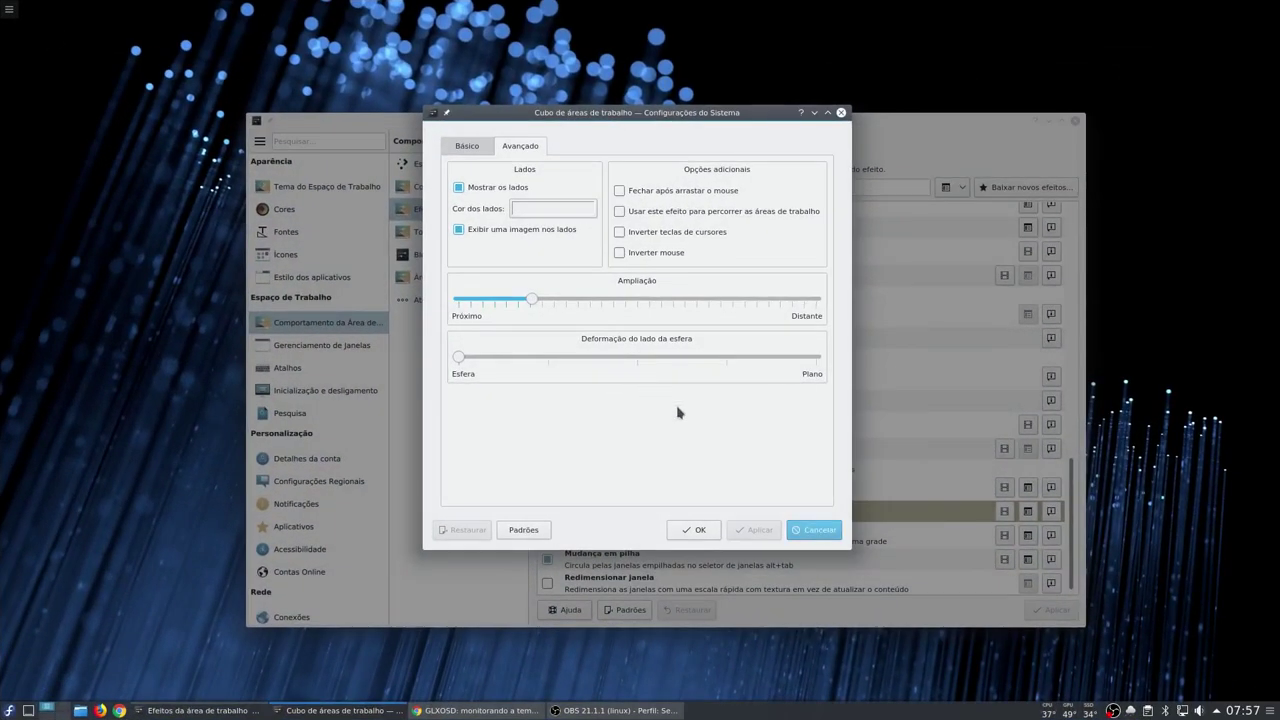
Disable Mostrar os lados, set Deformação do lado da esfera about a third toward Plano, apply, and preview the rotated cube.
click(472, 190)
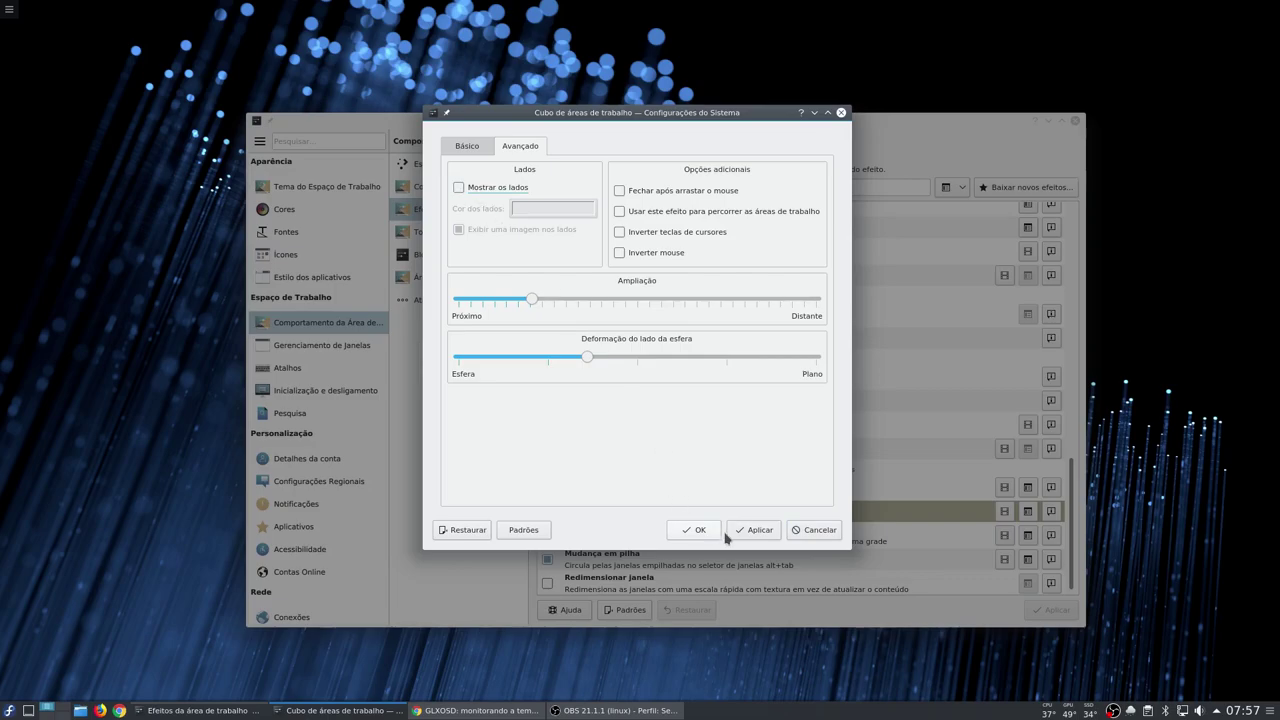
click(730, 535)
key(ctrl+F11)
drag(768, 526, 563, 702)
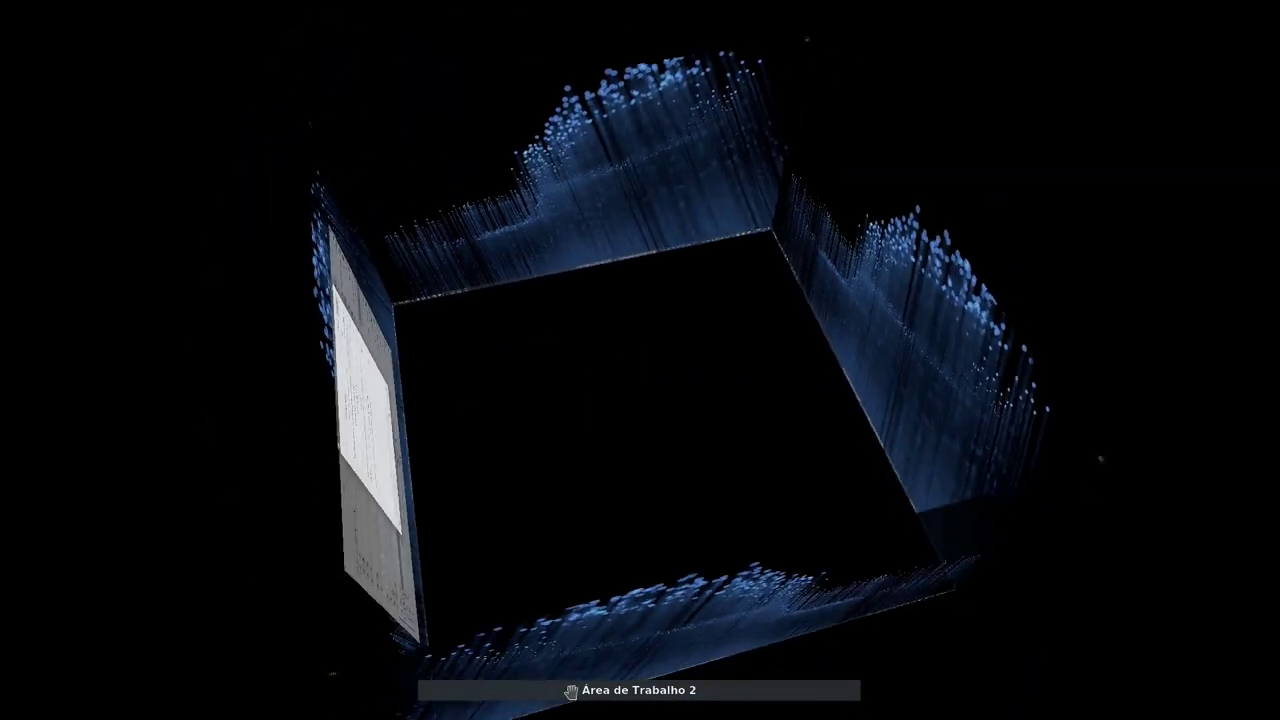
key(ctrl+F11)
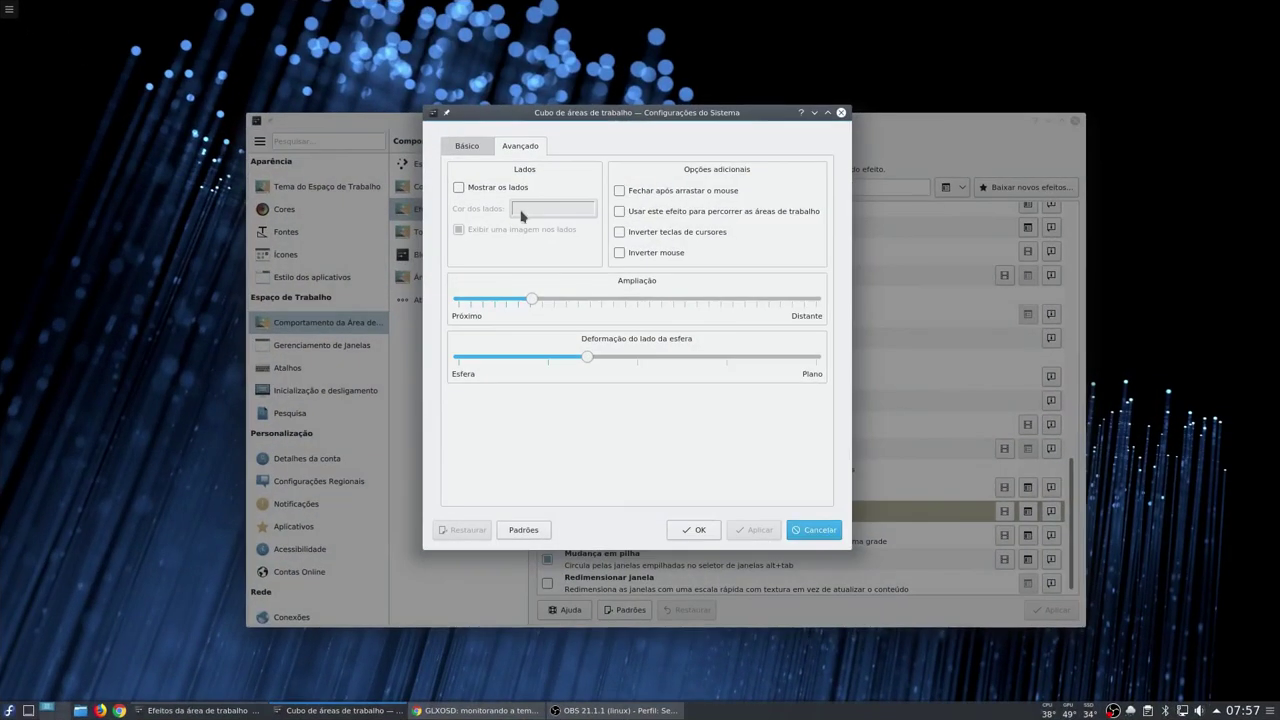
Re-enable Mostrar os lados for the desktop cube, keep the existing side colour, and save the cube settings.
click(507, 189)
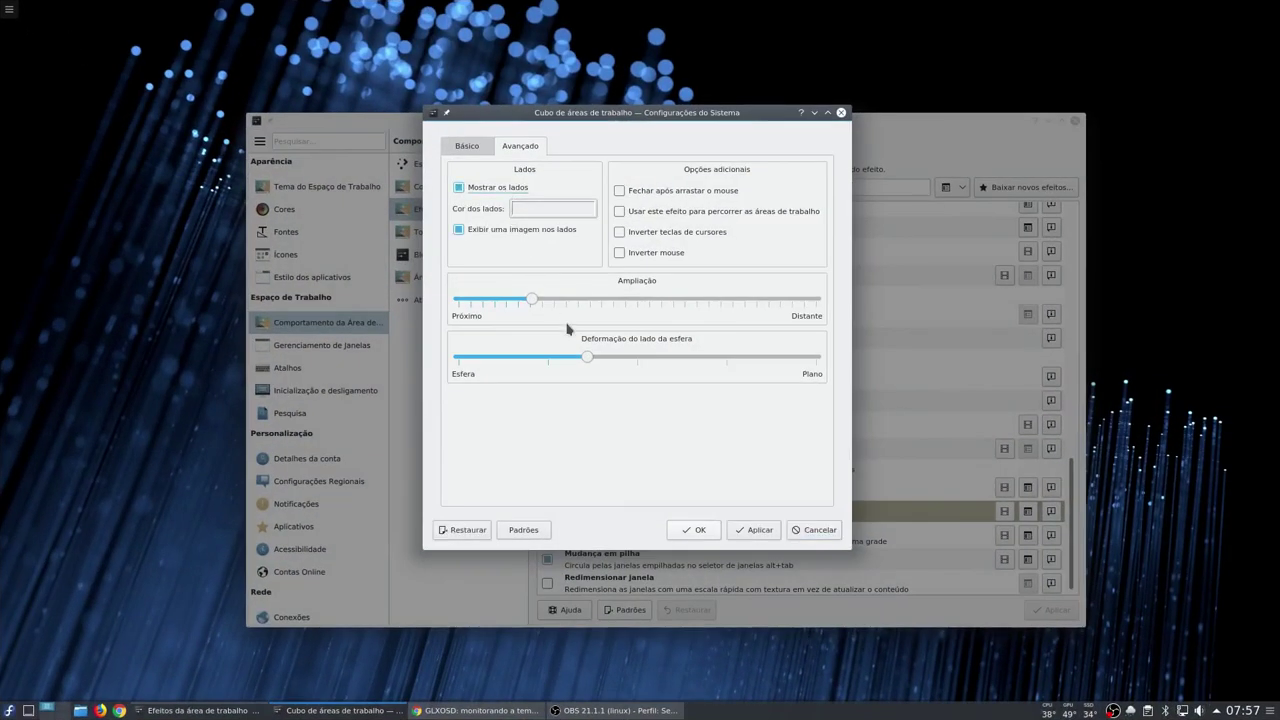
click(539, 211)
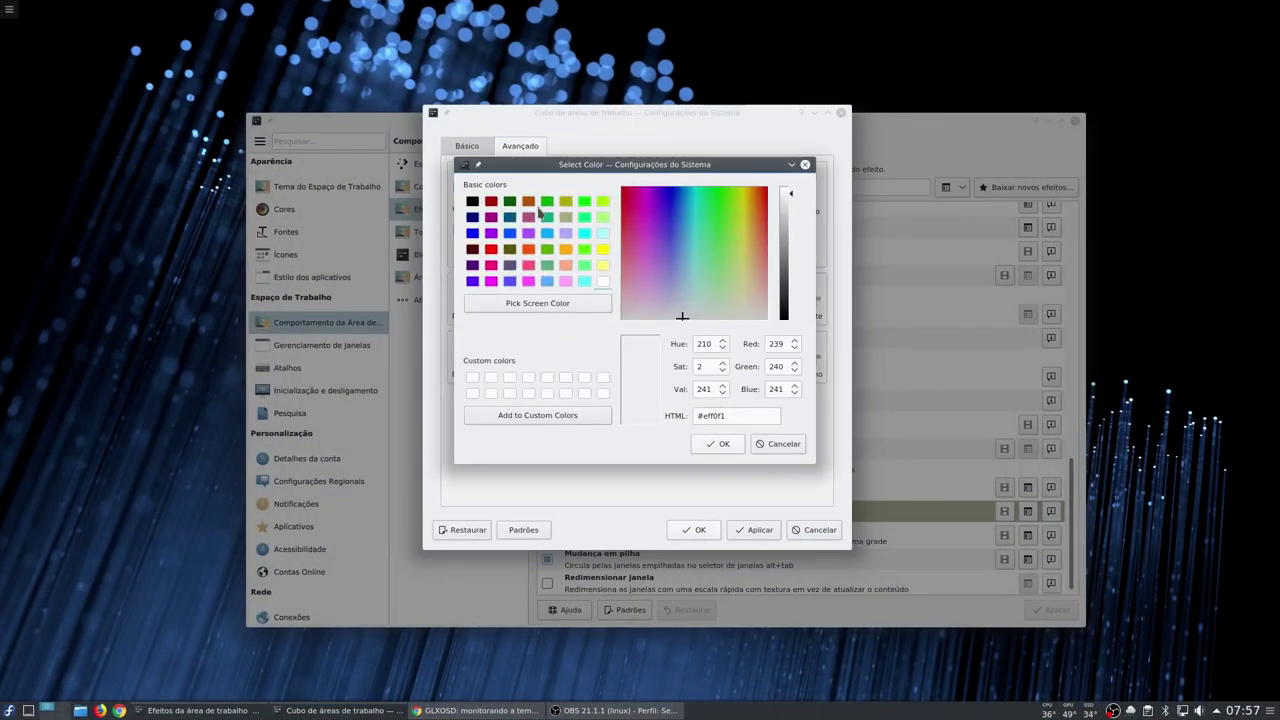
click(760, 444)
click(755, 530)
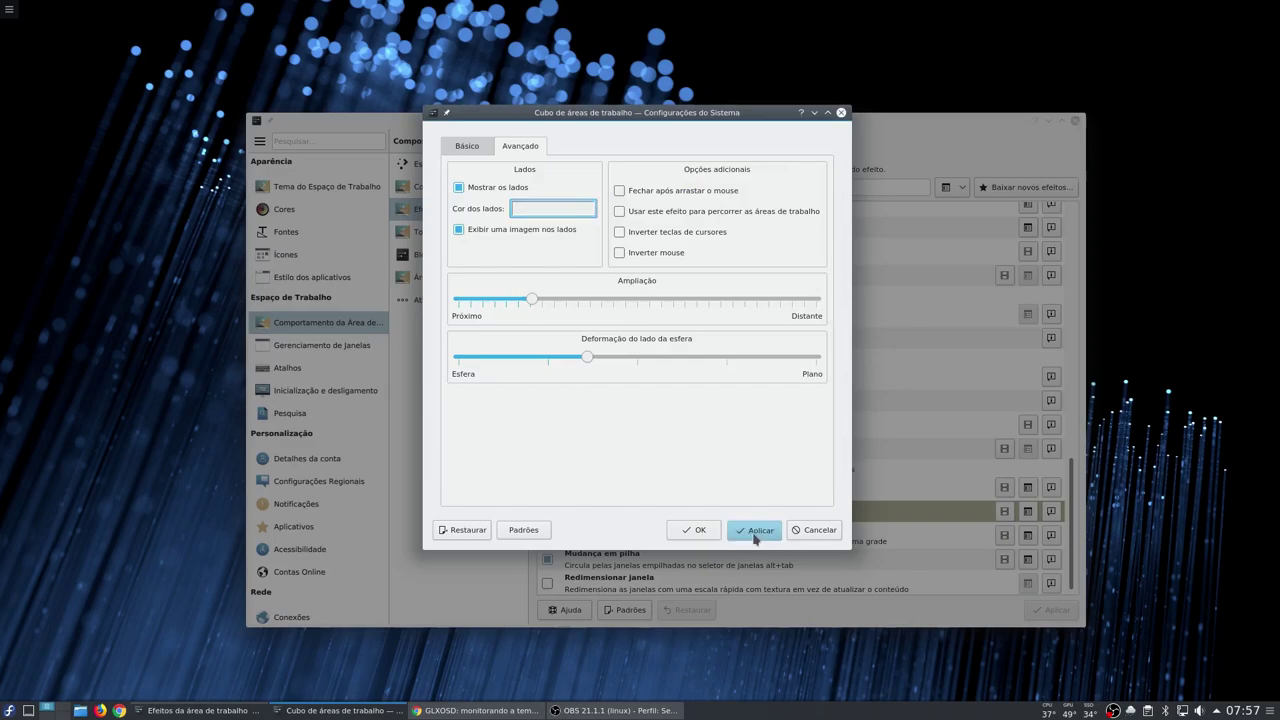
click(696, 533)
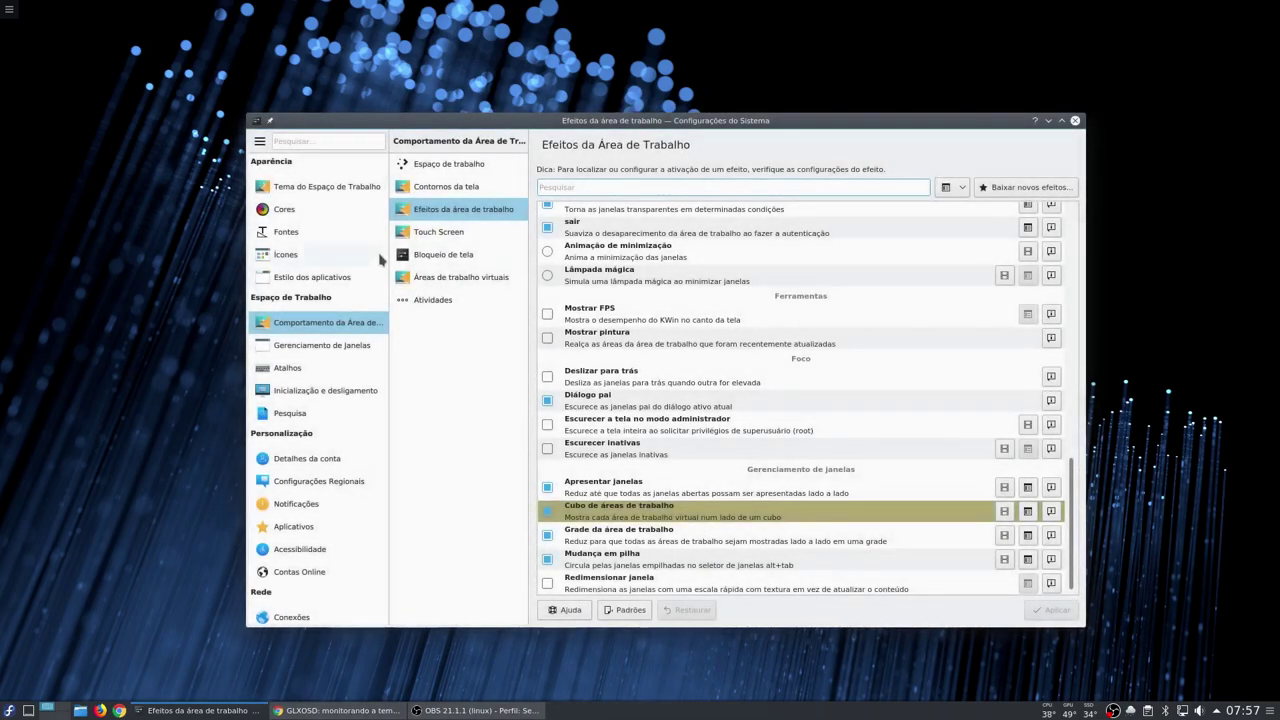
Look at the Contornos da tela settings, and rotate the desktop cube to inspect its sides.
click(444, 188)
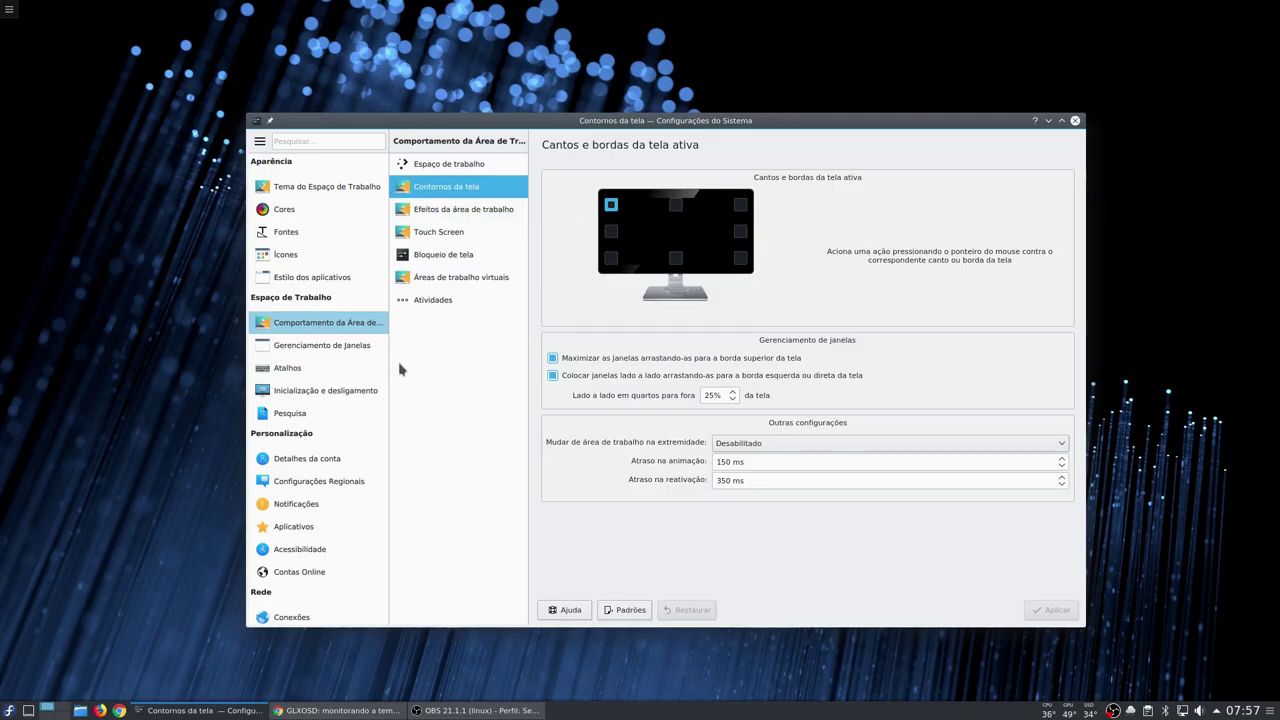
key(ctrl+F11)
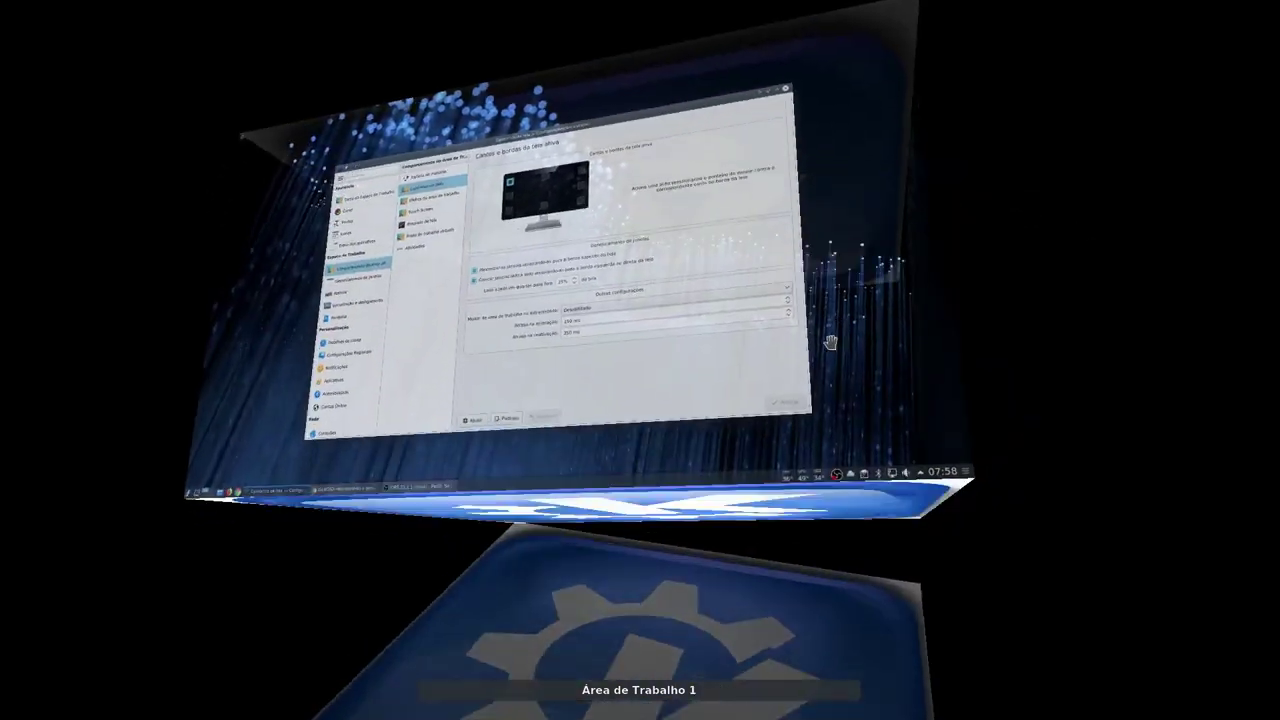
drag(830, 343, 500, 260)
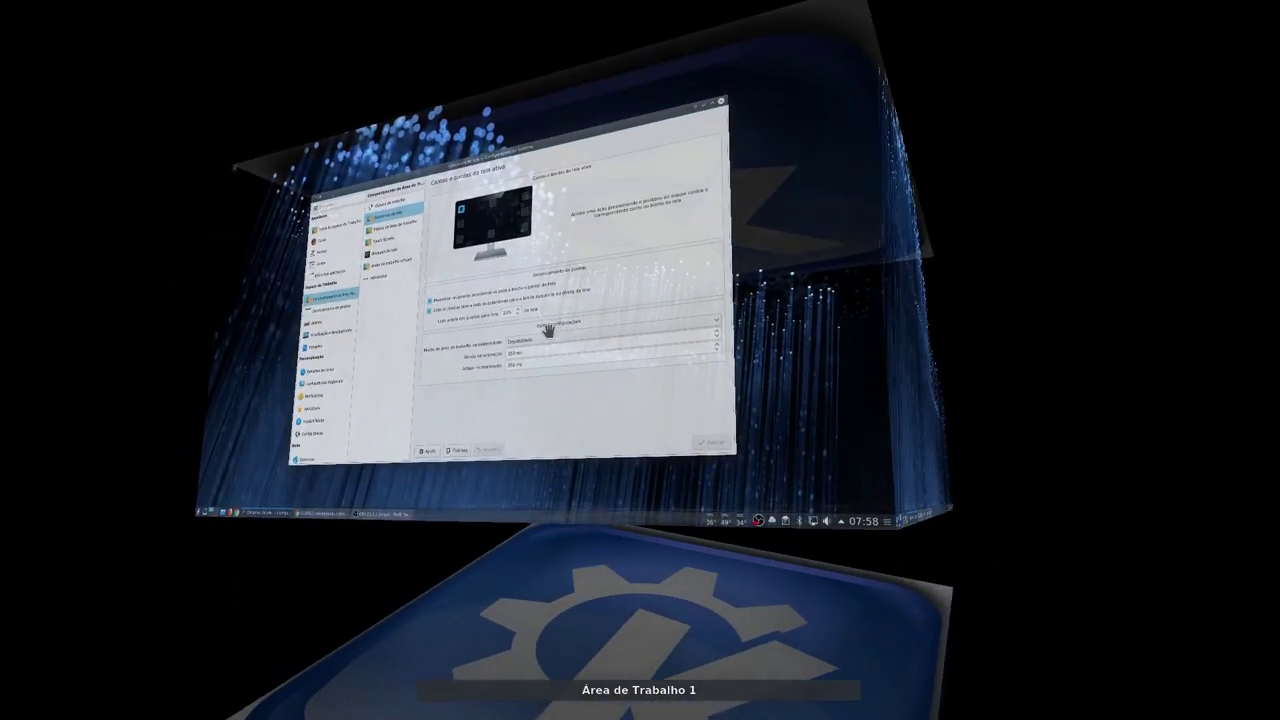
click(330, 297)
Start choosing a Papel de parede for the Cubo de áreas de trabalho effect, browsing to tuxter/Imagens/Fedora on the 931,5 GiB disk.
click(490, 208)
scroll(891, 486, down, 15)
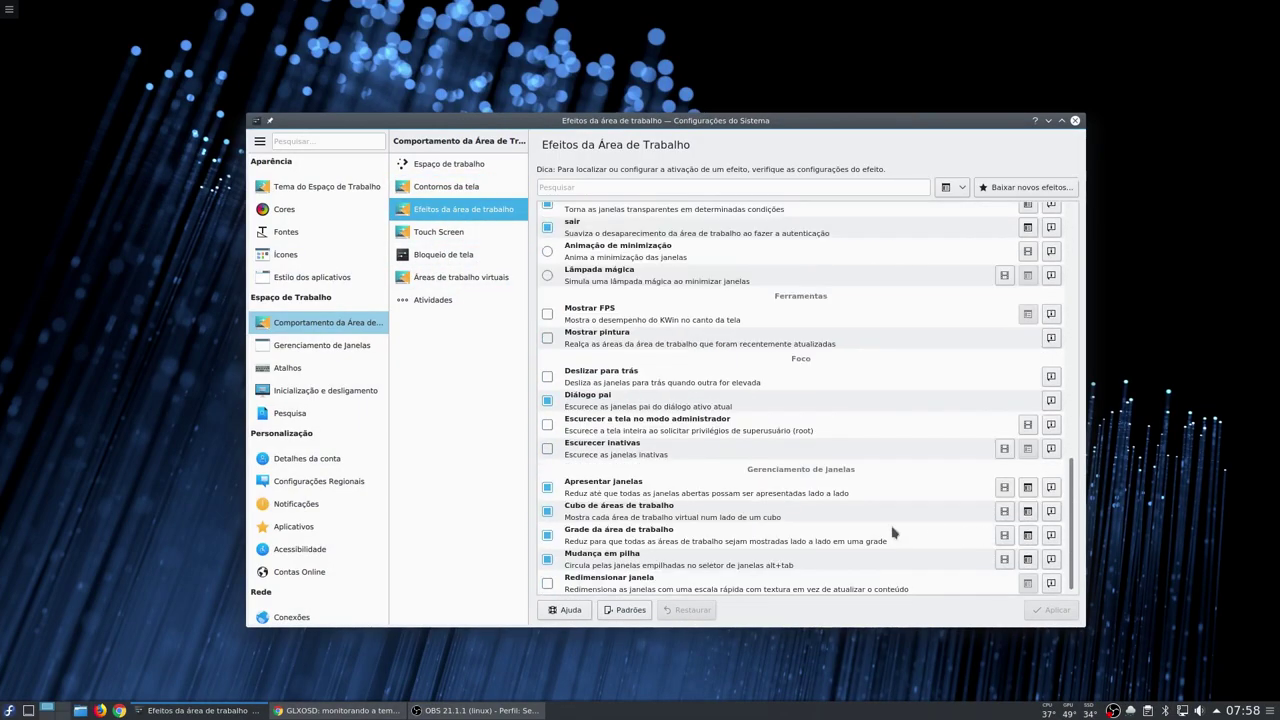
click(1027, 511)
click(811, 295)
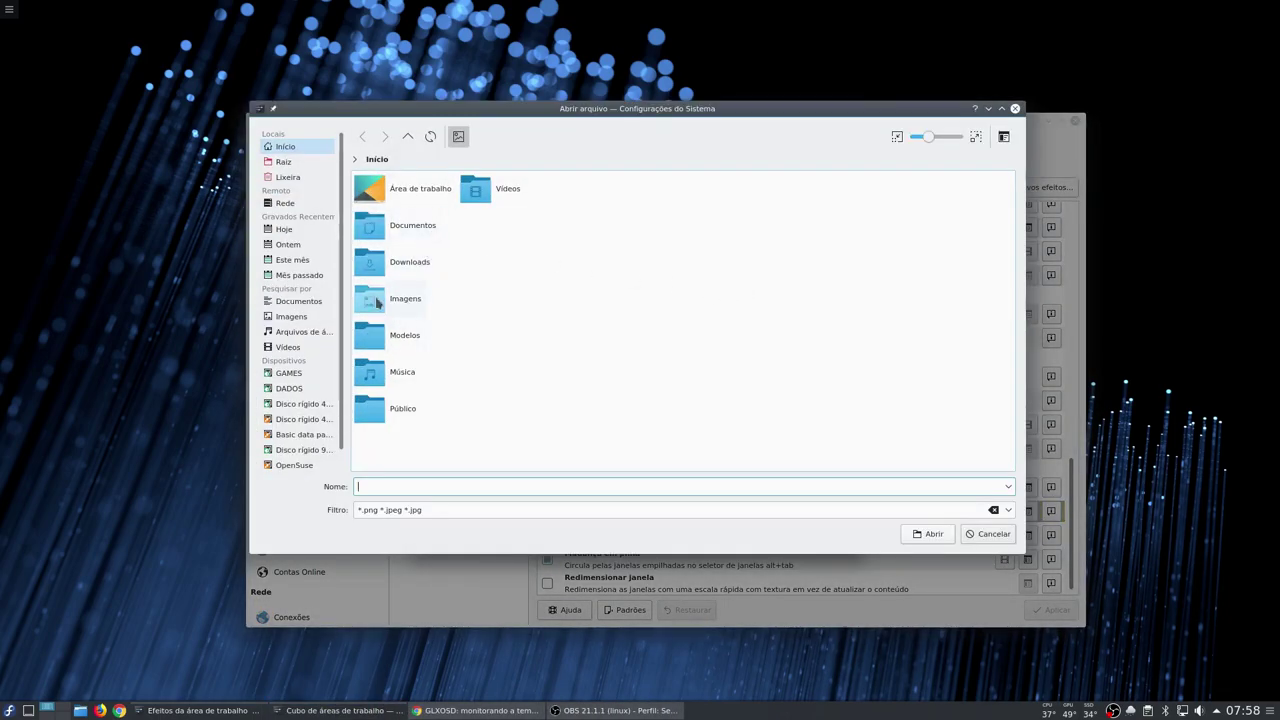
click(289, 163)
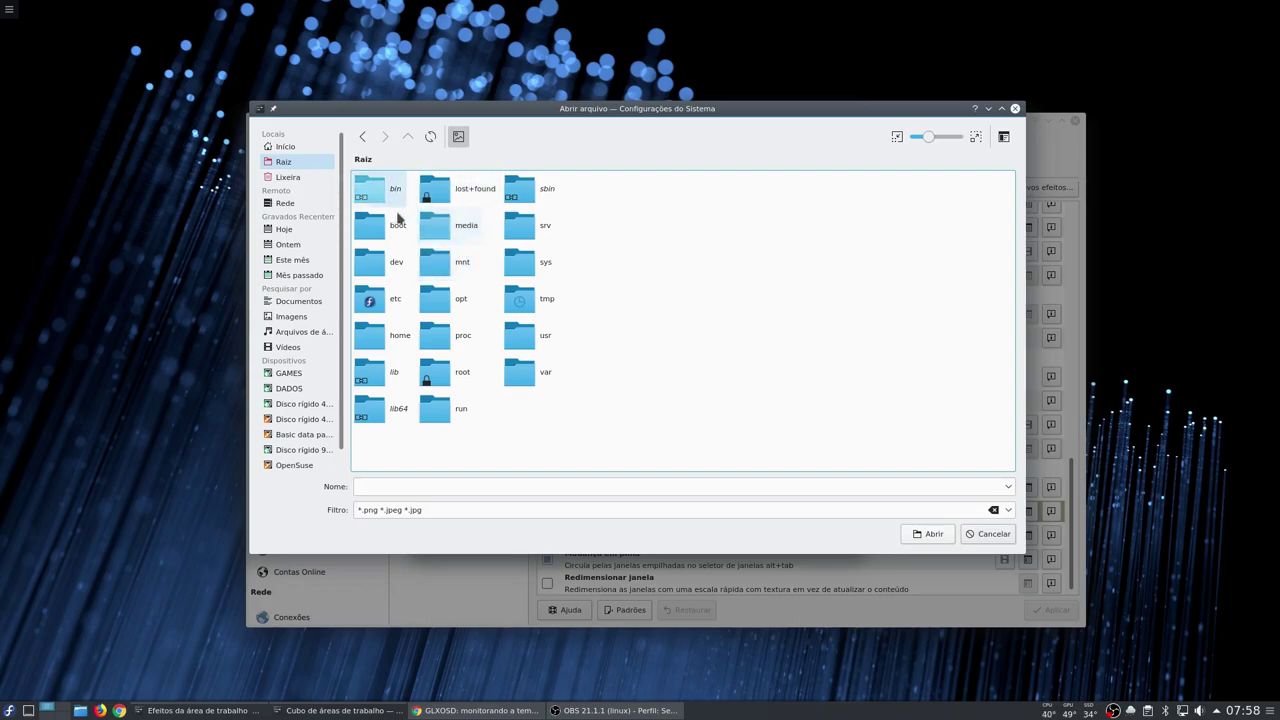
click(300, 449)
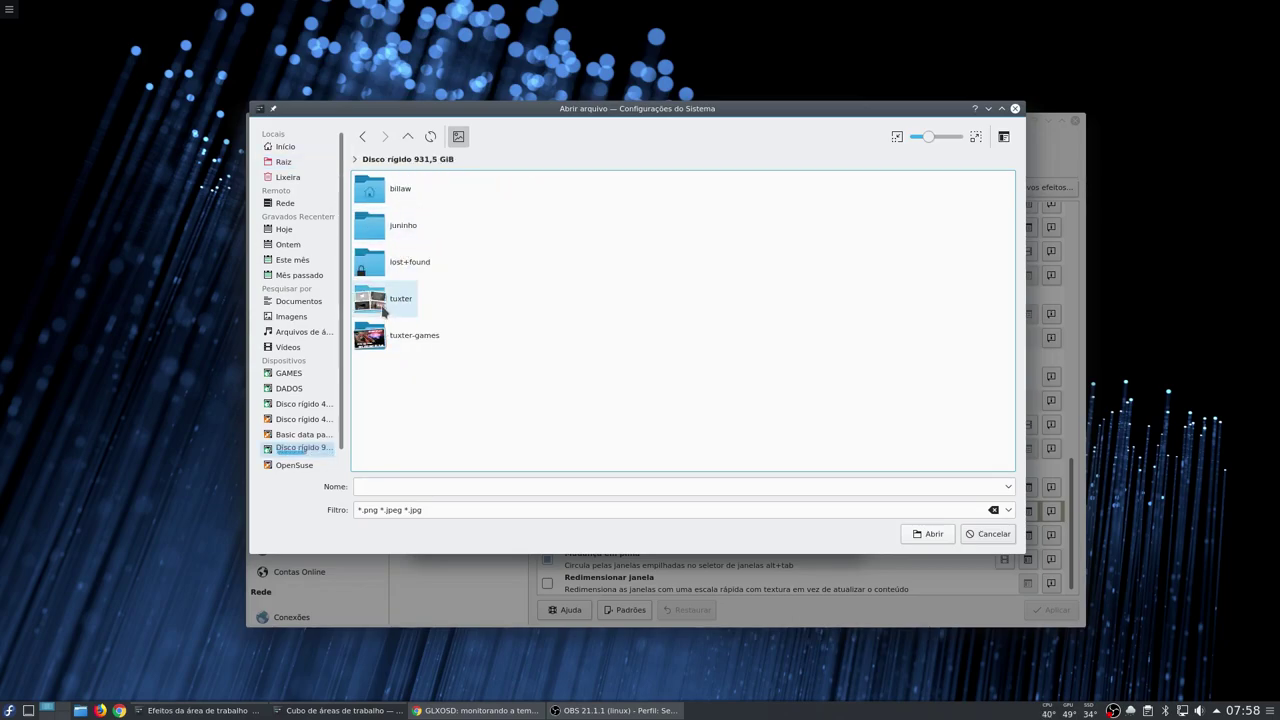
click(383, 312)
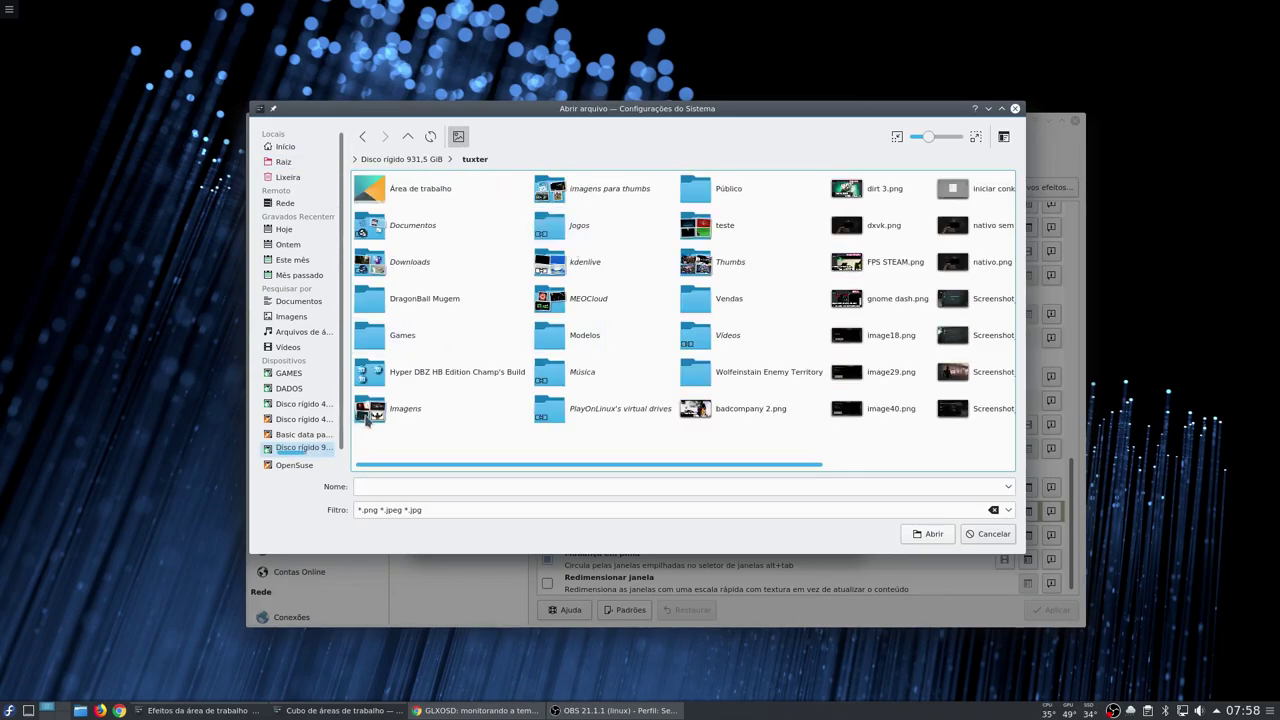
click(367, 415)
click(372, 298)
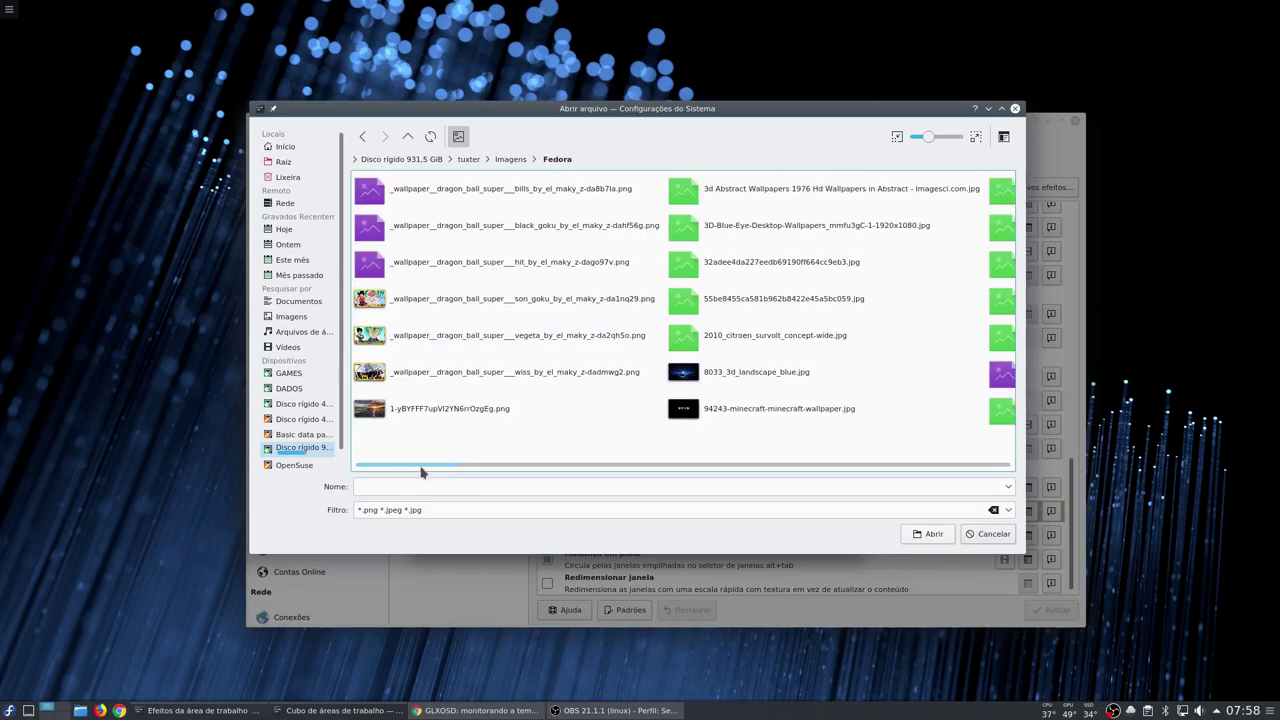
Use 32adee4da227eedb69190ff664cc9eb3.jpg as the desktop cube's background wallpaper and save the cube settings.
scroll(423, 470, right, 5)
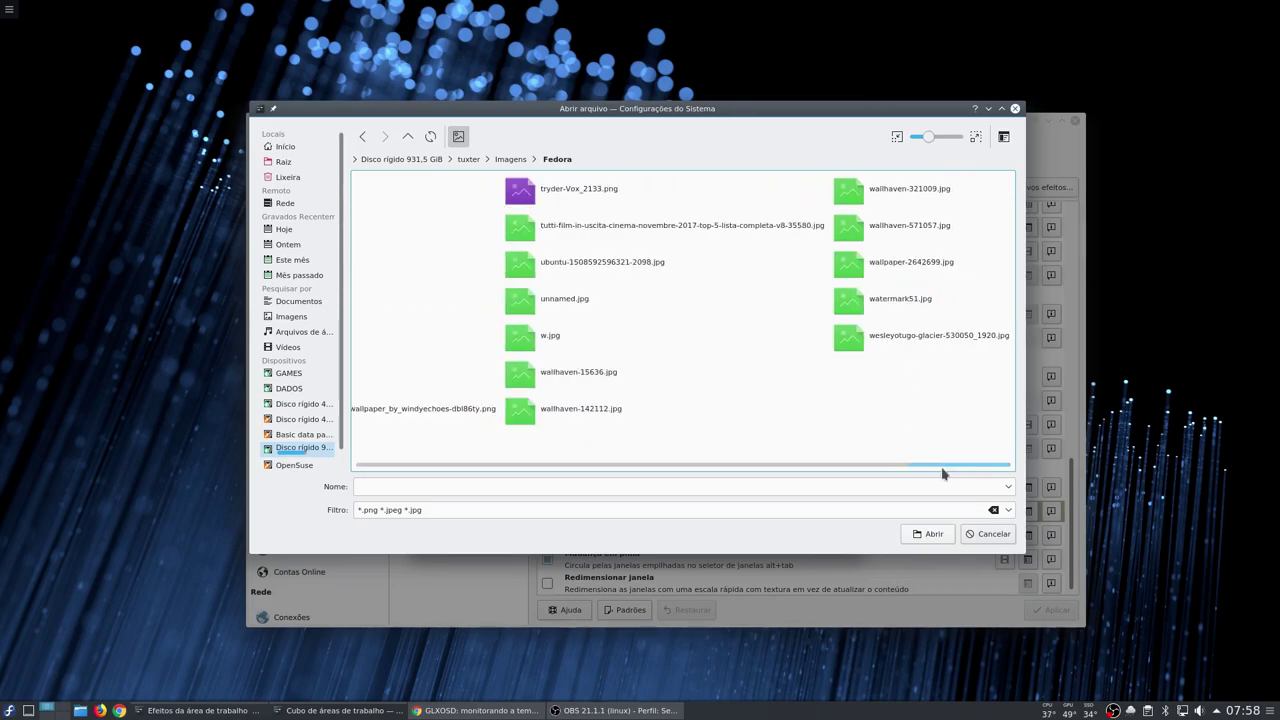
scroll(942, 470, left, 5)
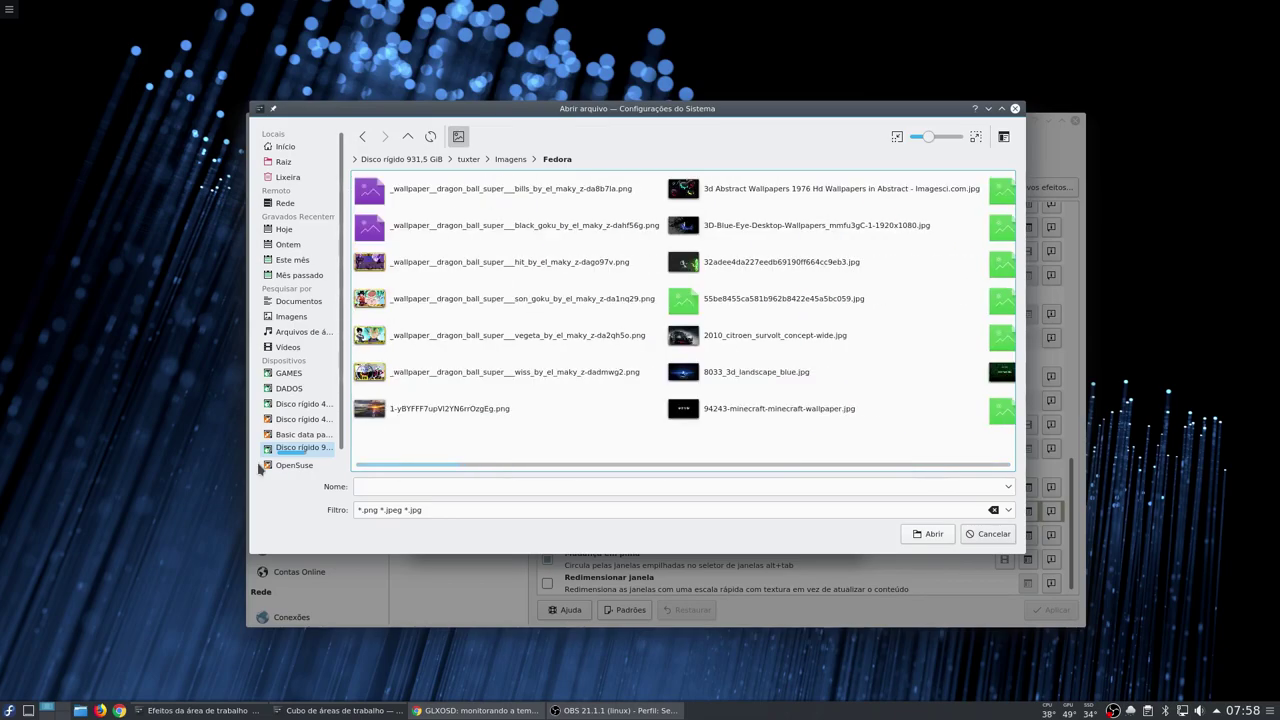
double_click(684, 263)
click(752, 535)
click(694, 529)
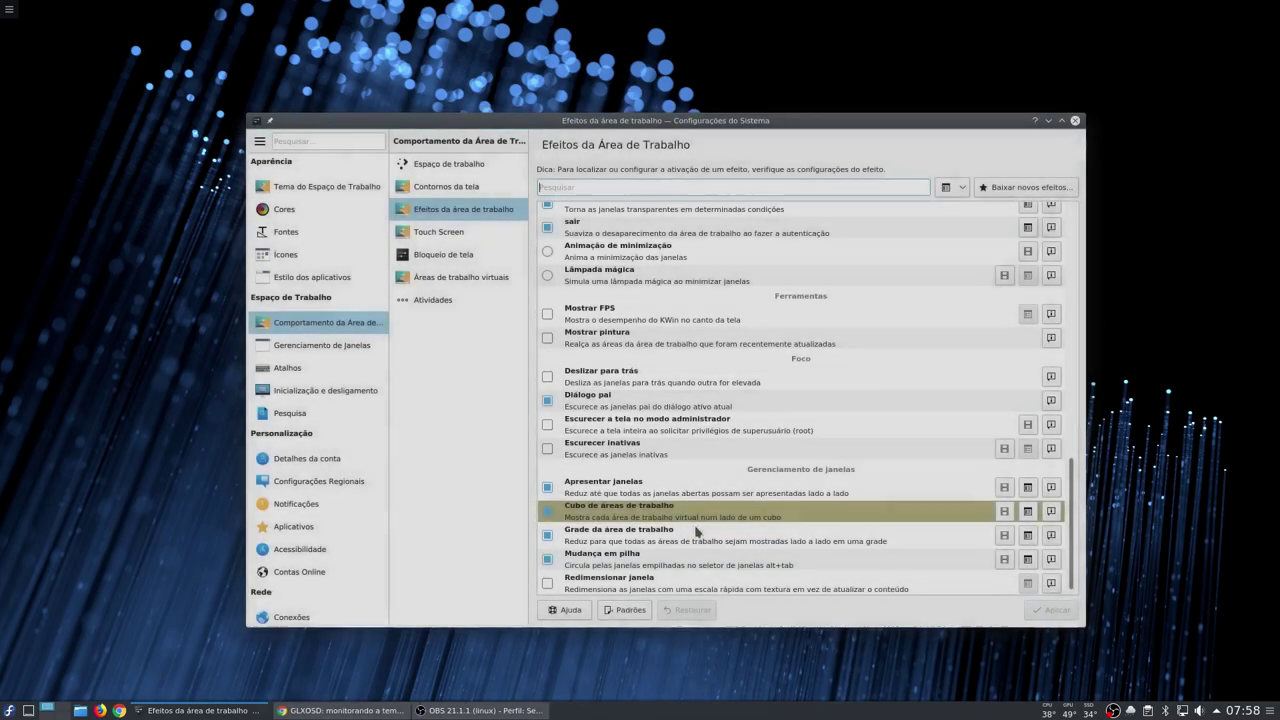
Show and rotate the desktop cube to check its background wallpaper, and return to the desktop.
key(ctrl+F11)
drag(698, 489, 760, 385)
click(760, 385)
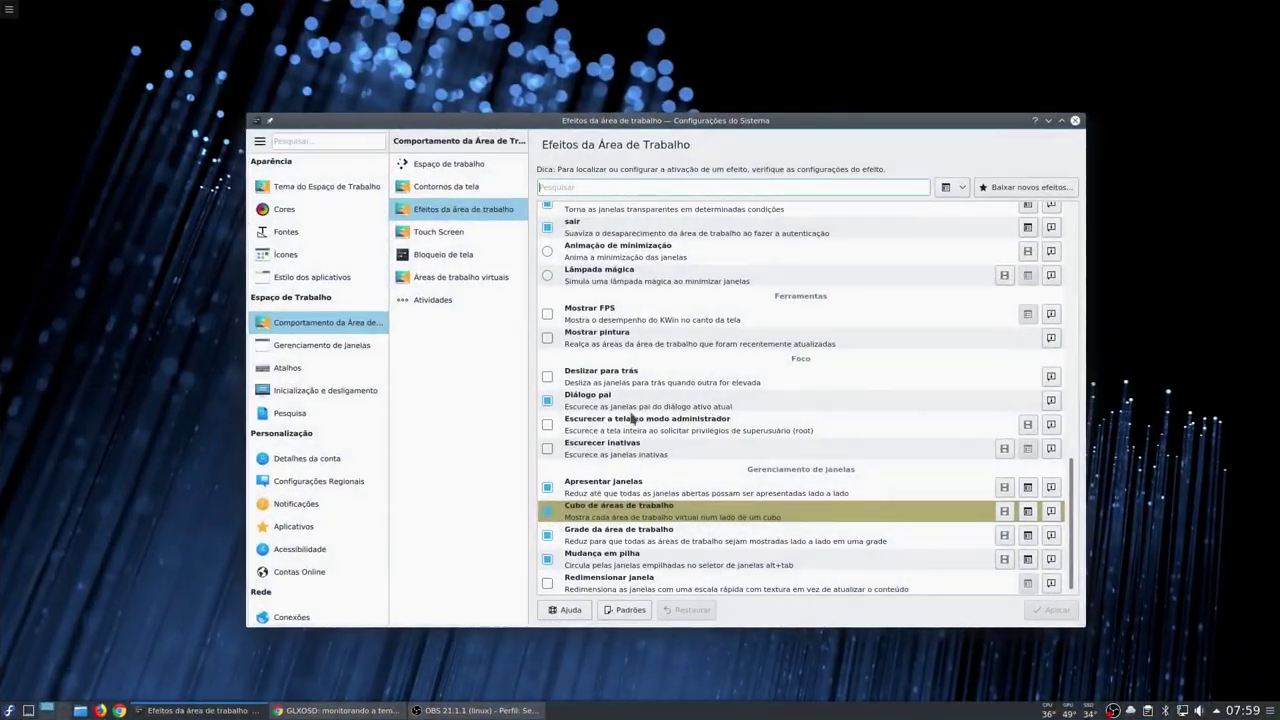
In Contornos da tela, assign Cubo de áreas de trabalho - Cubo to the upper-right screen corner and apply the change.
click(441, 189)
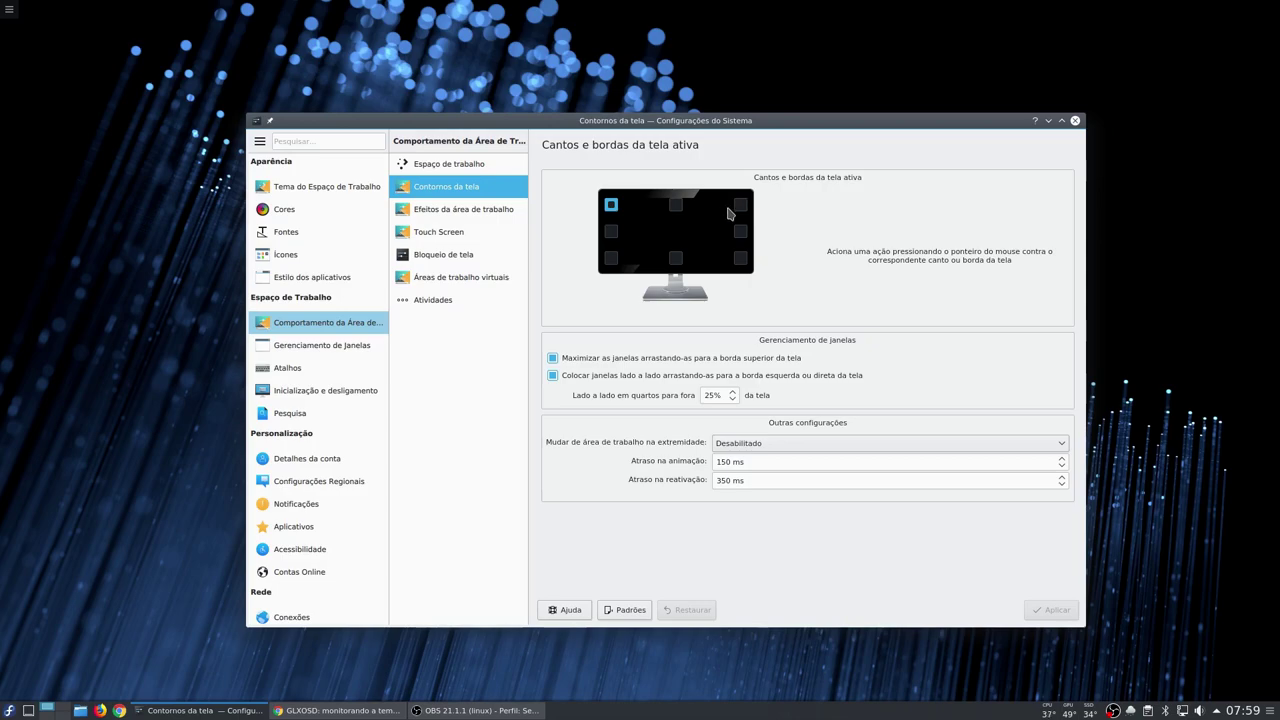
click(740, 210)
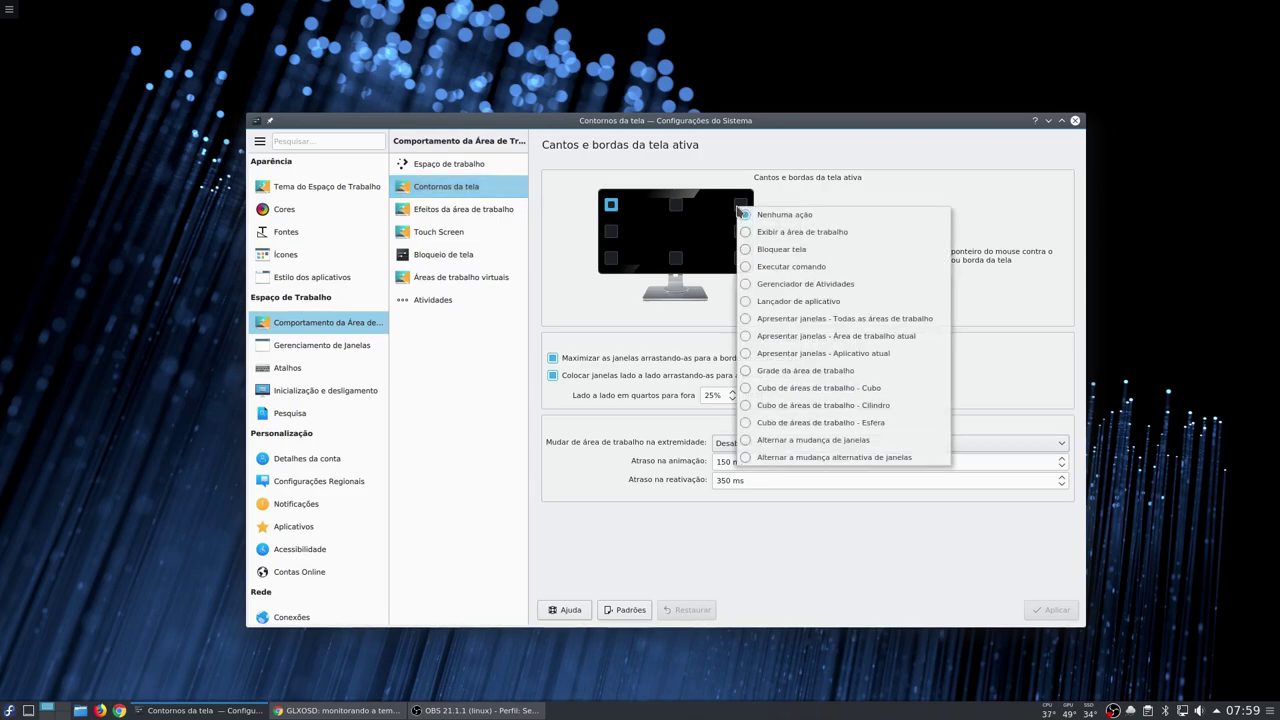
click(762, 390)
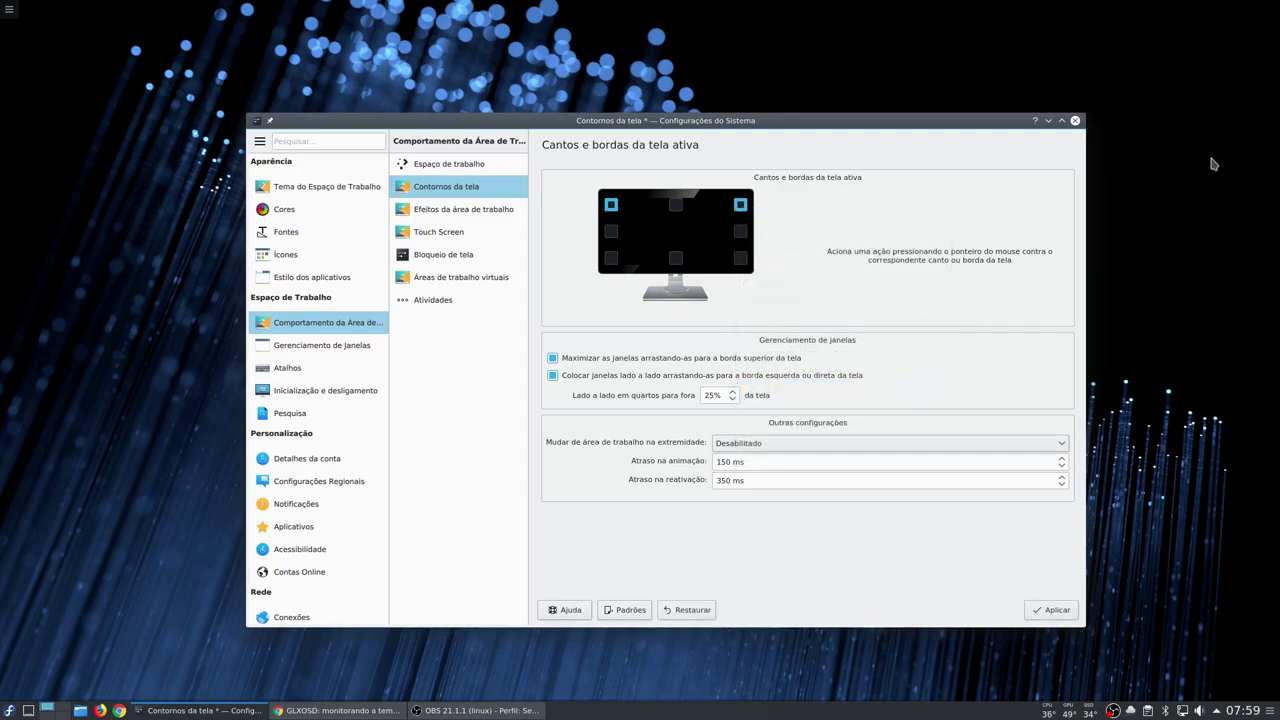
click(1042, 618)
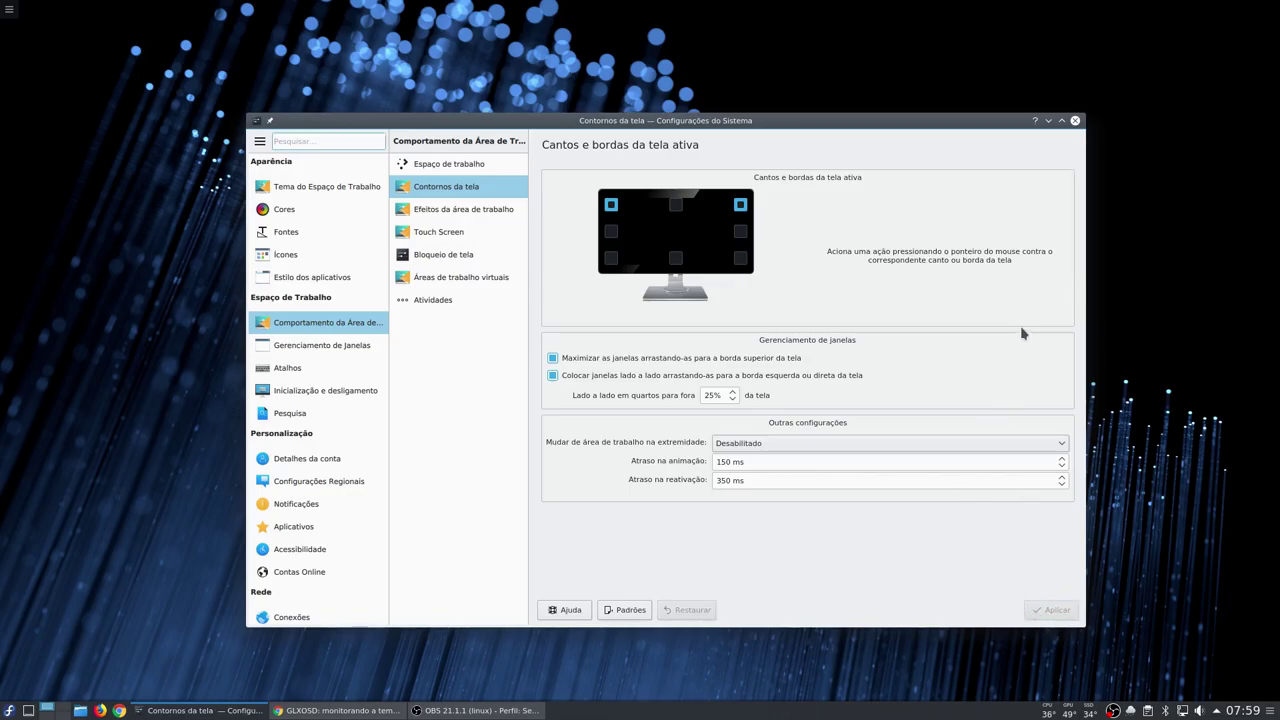
Trigger the desktop cube twice from the upper-right screen corner, rotating it each time and returning to the desktop.
mouse_move(1277, 3)
drag(918, 393, 817, 380)
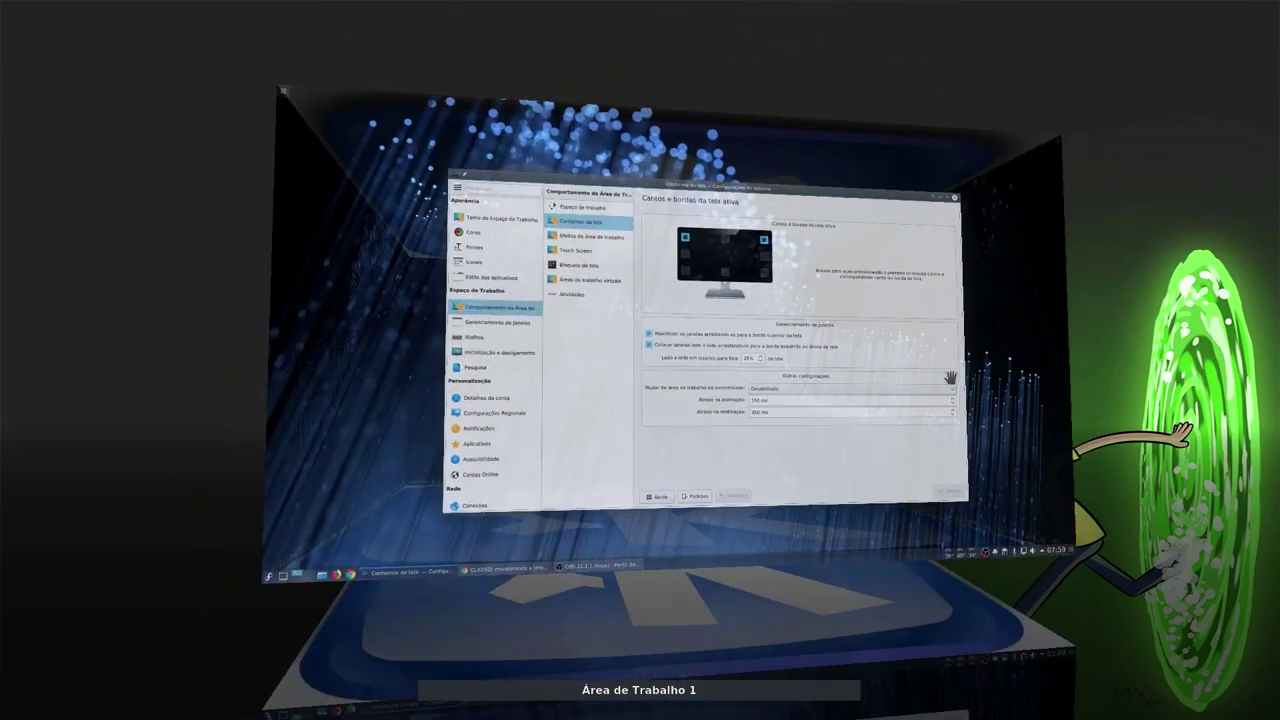
click(815, 380)
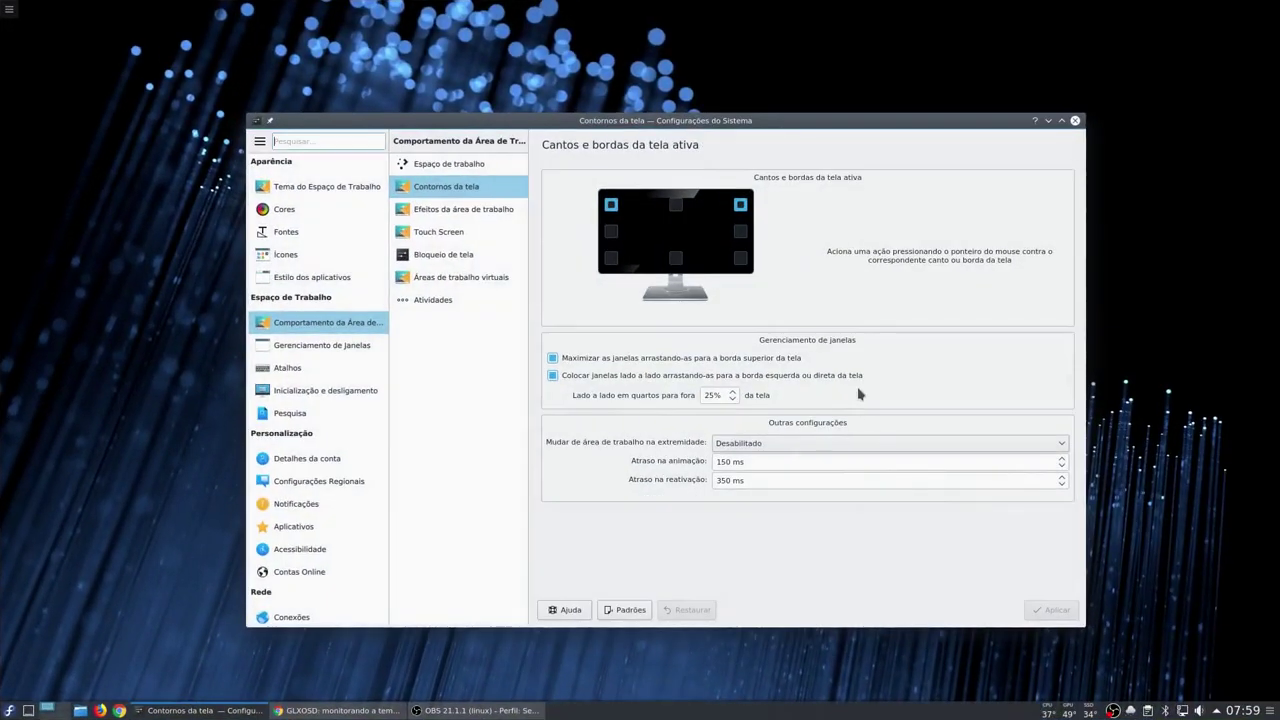
mouse_move(1275, 5)
drag(1000, 150, 938, 211)
click(634, 320)
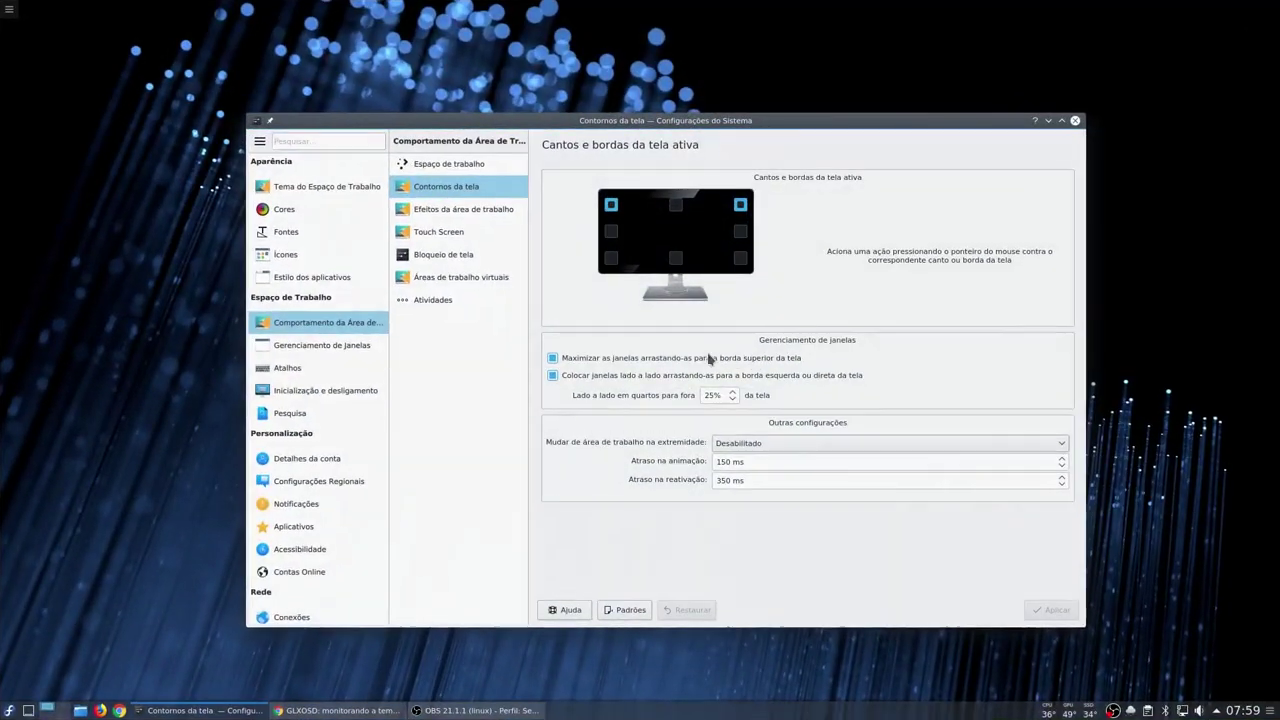
Switch the upper-right corner's action to Cubo de áreas de trabalho - Cilindro, apply it, and trigger and rotate the cylinder to test it.
click(741, 205)
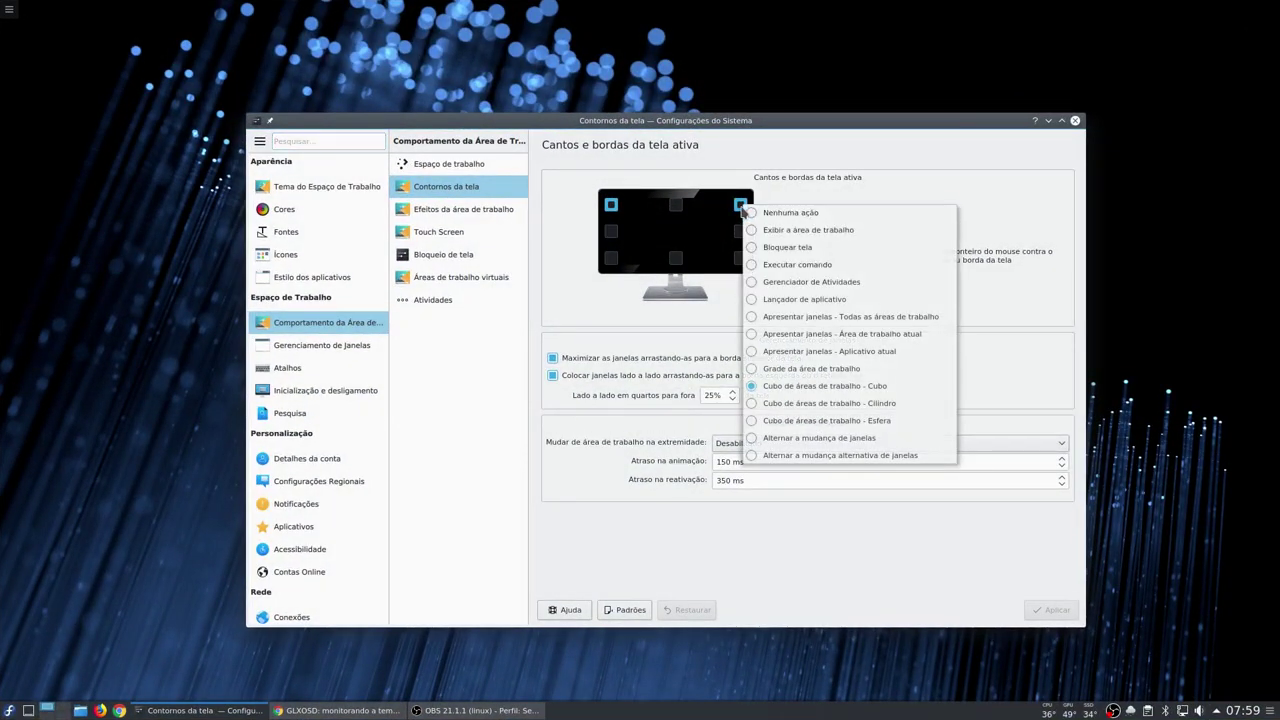
click(842, 405)
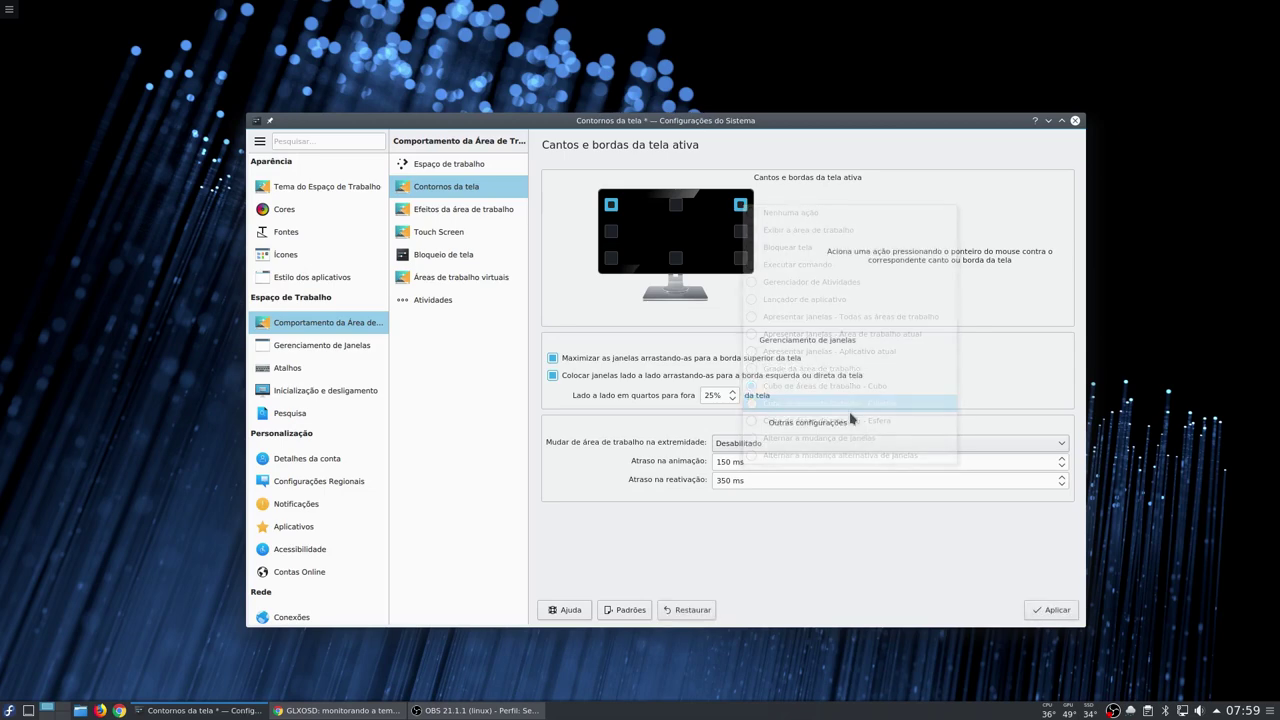
click(1048, 610)
mouse_move(1279, 0)
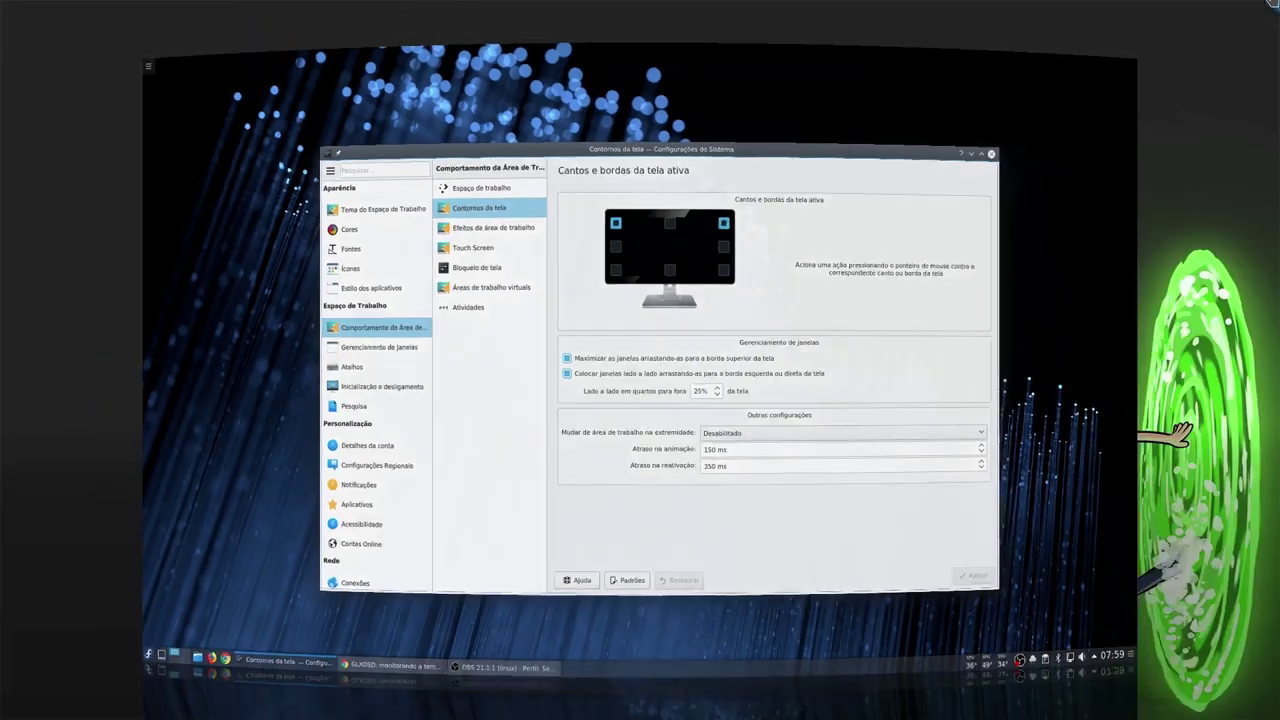
drag(1050, 145, 558, 356)
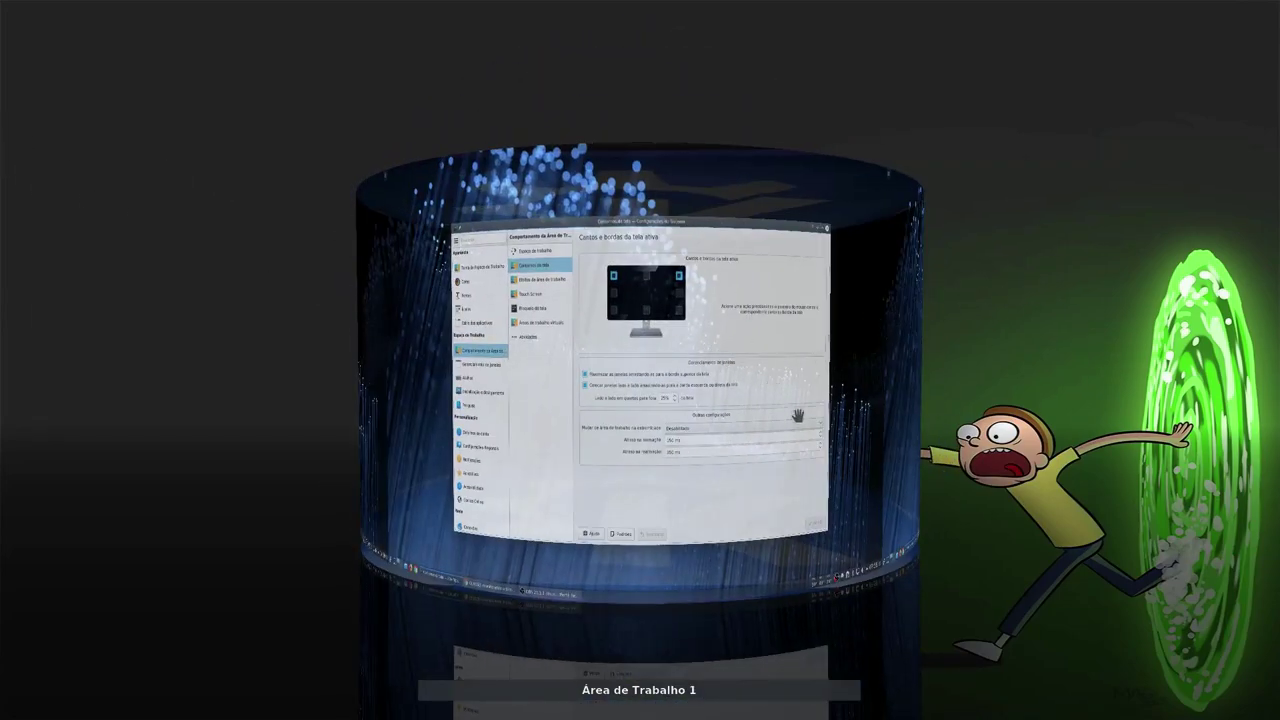
drag(798, 415, 718, 380)
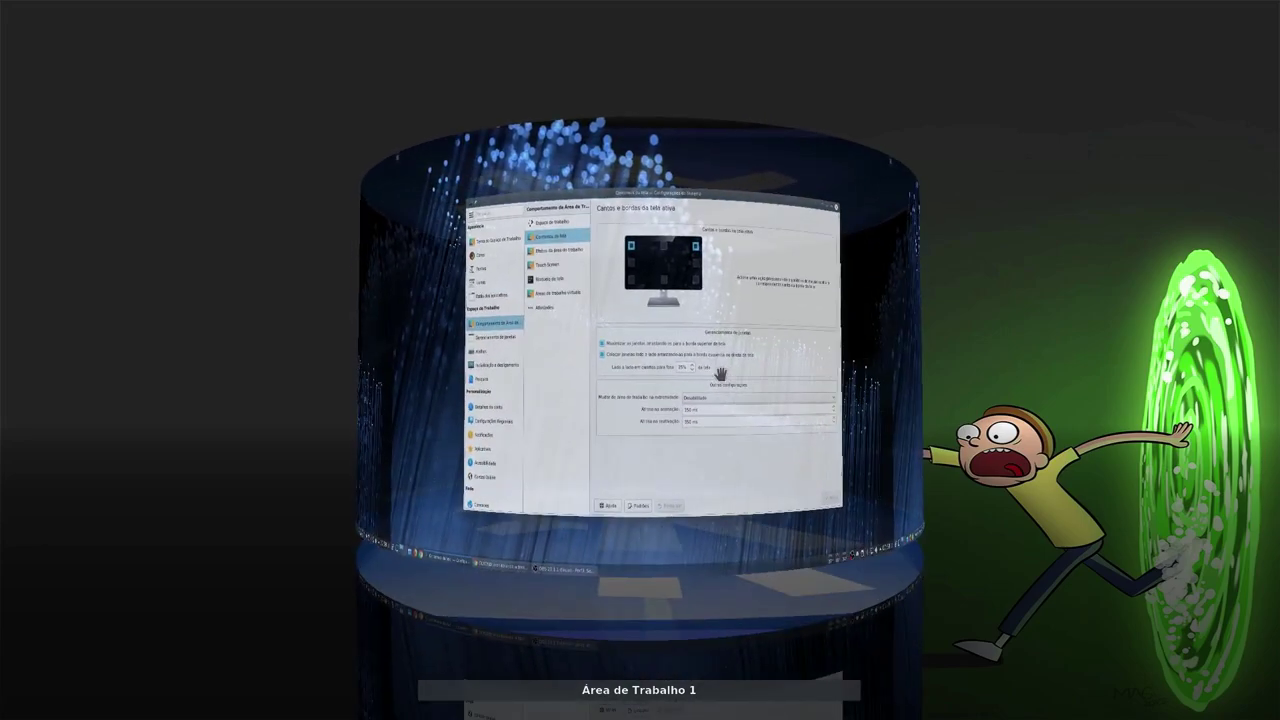
click(718, 380)
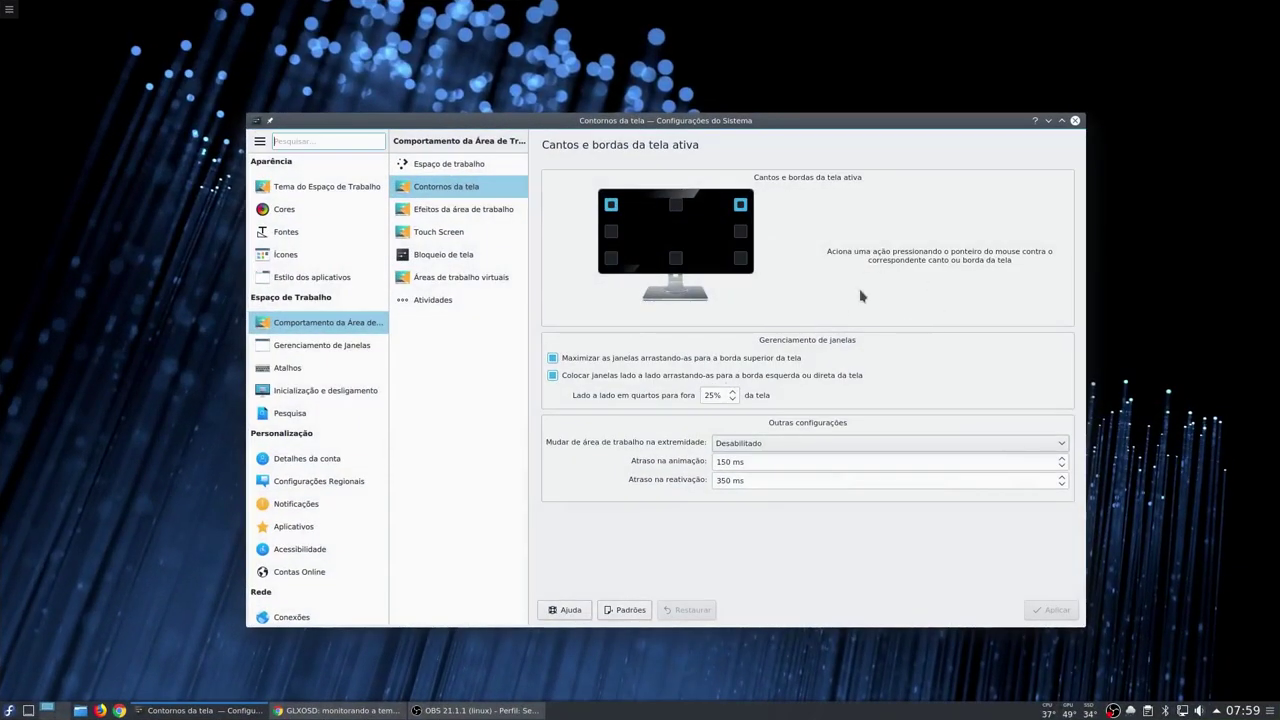
Change the upper-right corner's action to Cubo de áreas de trabalho - Esfera, apply it, and trigger and rotate the sphere to test it.
click(741, 210)
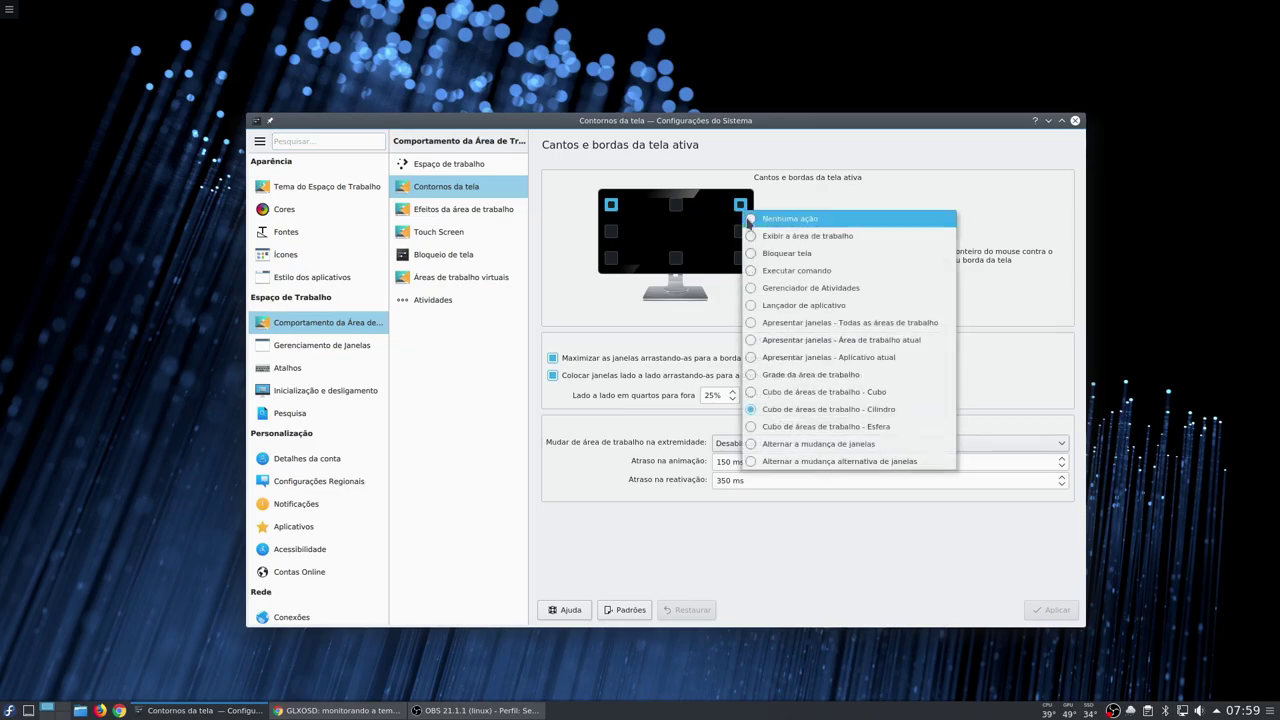
click(820, 428)
click(1056, 609)
mouse_move(1274, 4)
drag(700, 250, 964, 188)
click(761, 295)
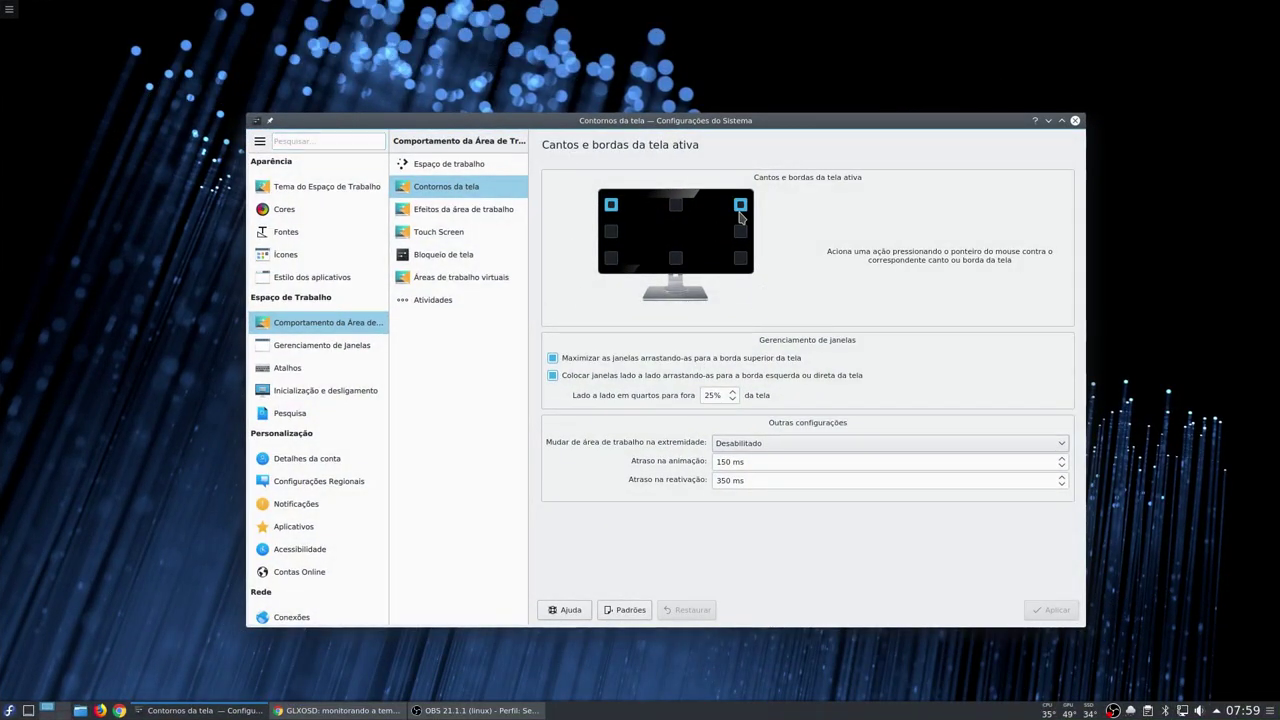
Set the upper-right corner's action back to Cubo de áreas de trabalho - Cubo, apply it, and show the cube once more.
click(740, 205)
click(803, 382)
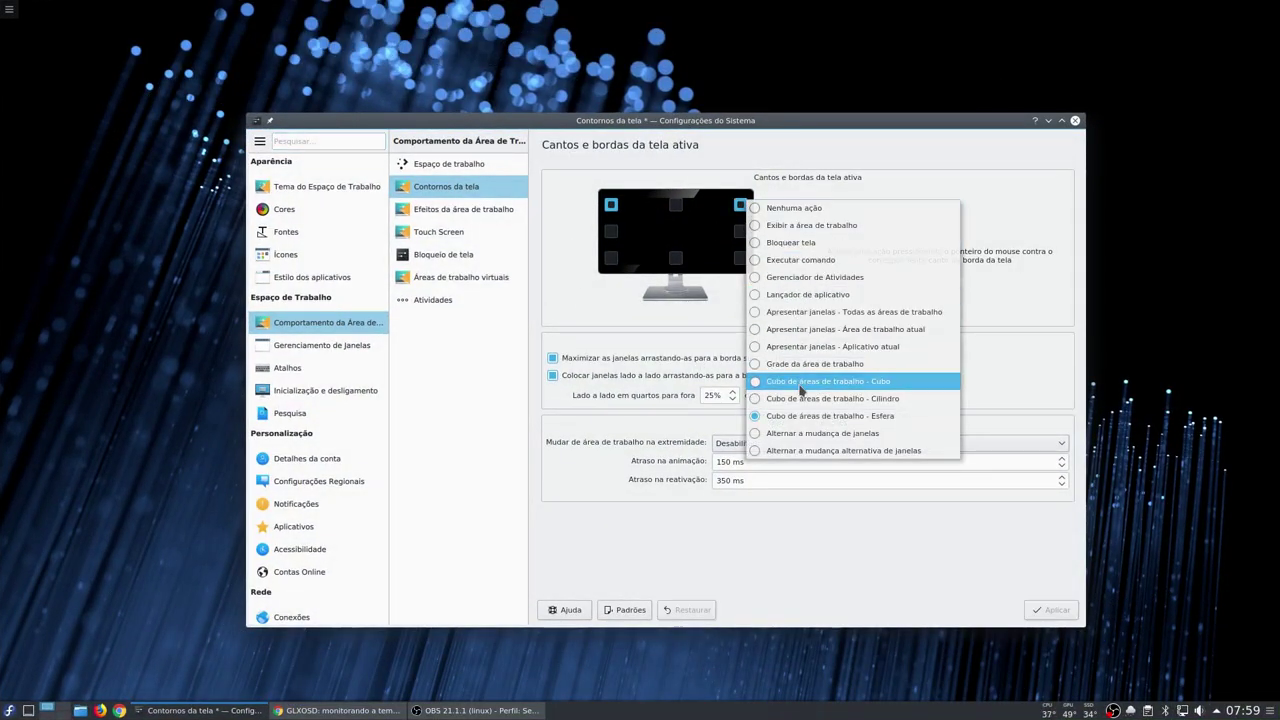
click(1050, 610)
mouse_move(1278, 2)
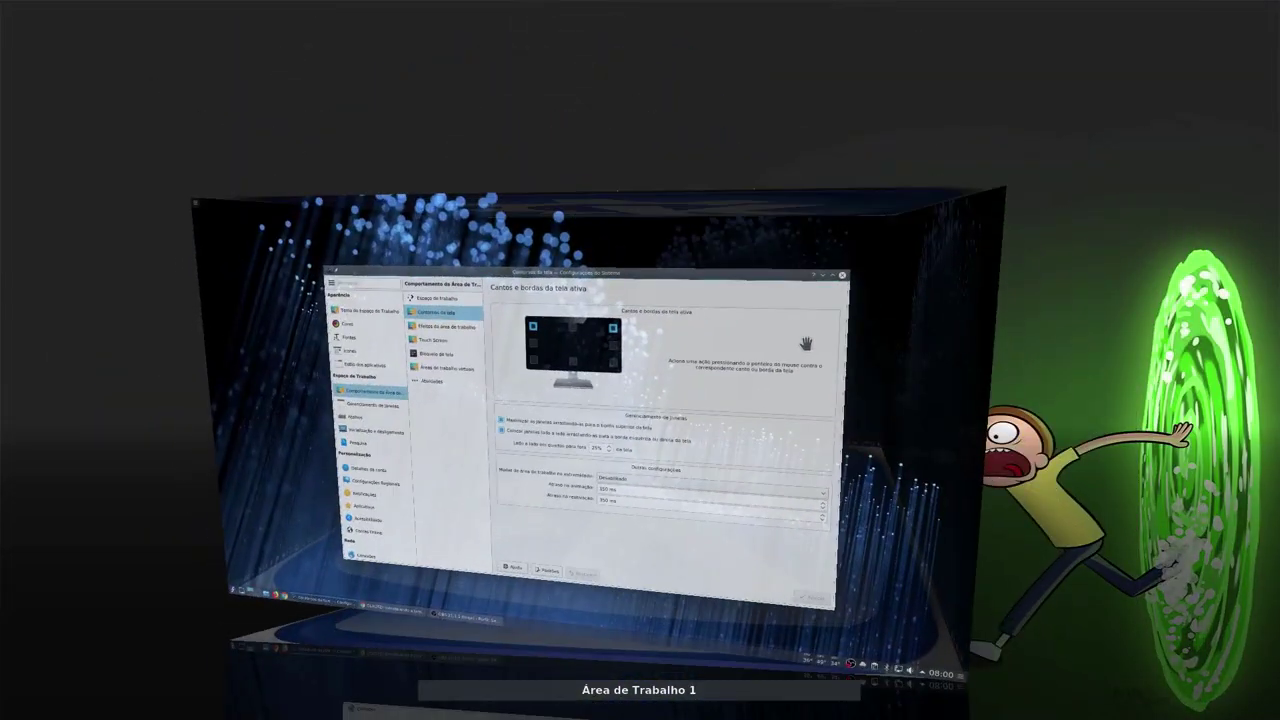
click(636, 395)
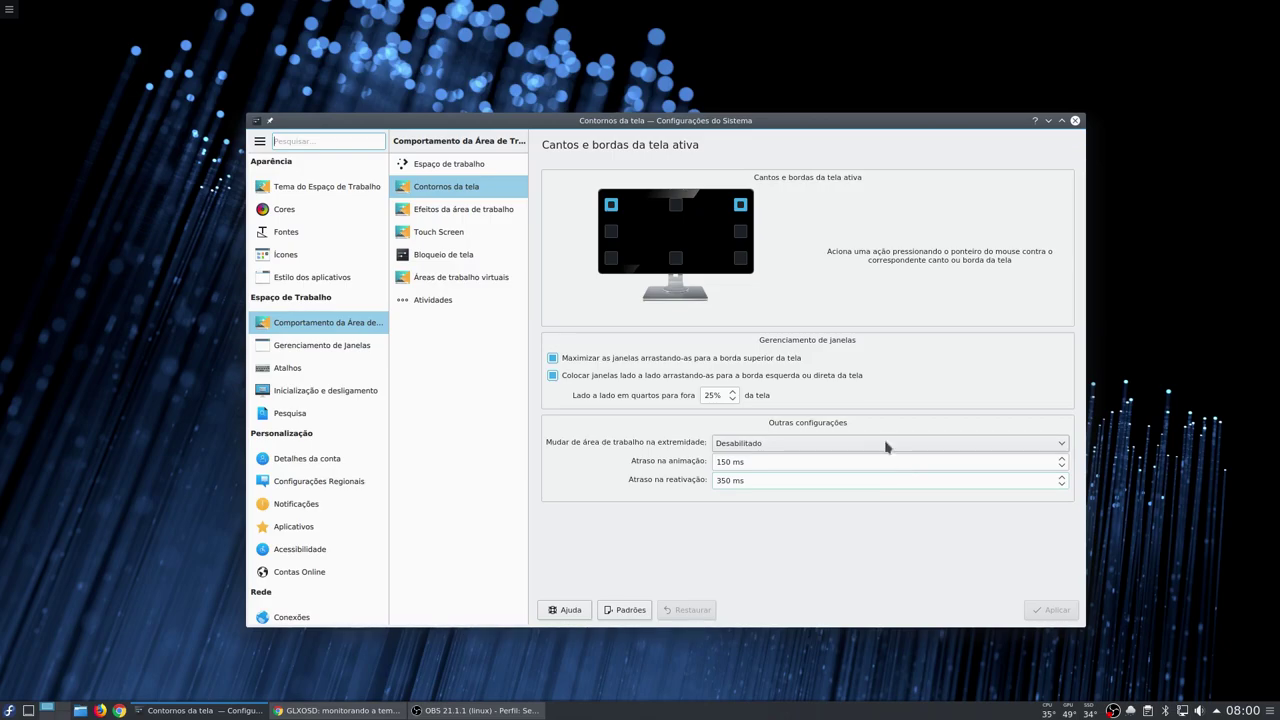
Remove the cube action from the upper-right screen corner by setting it to Nenhuma ação, and apply the change.
drag(628, 120, 620, 93)
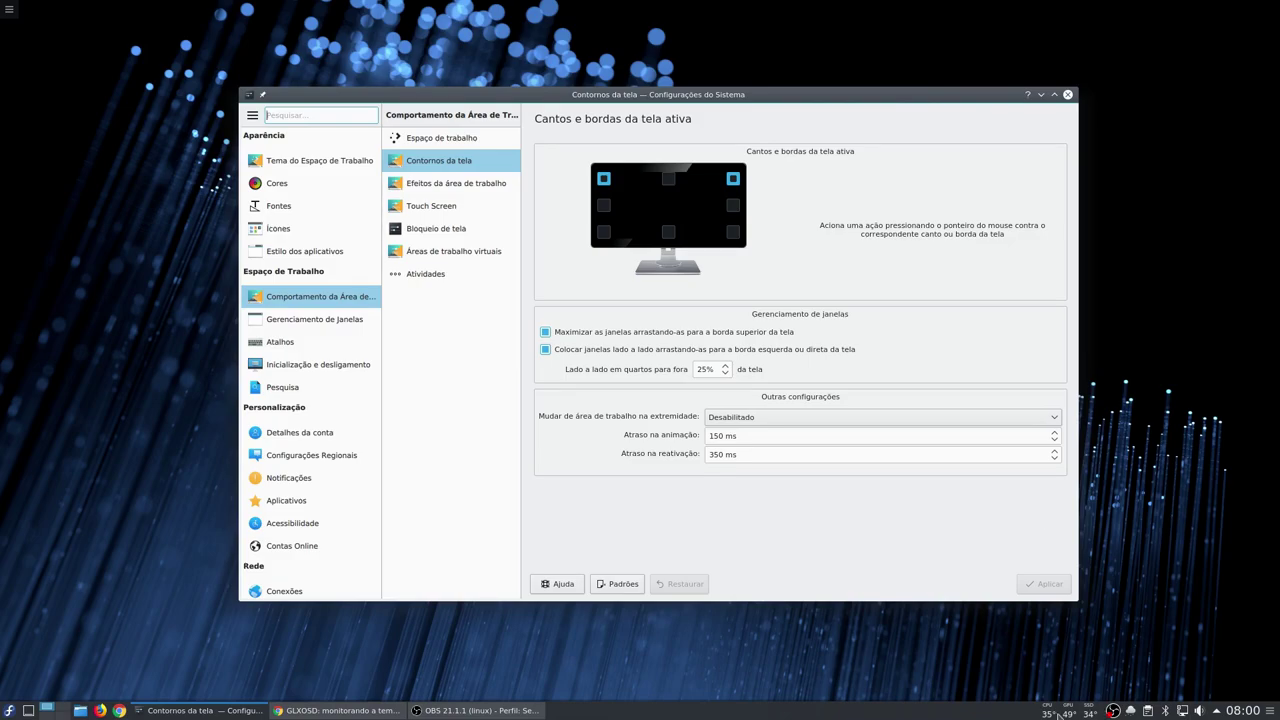
click(786, 349)
click(786, 354)
click(733, 179)
click(746, 188)
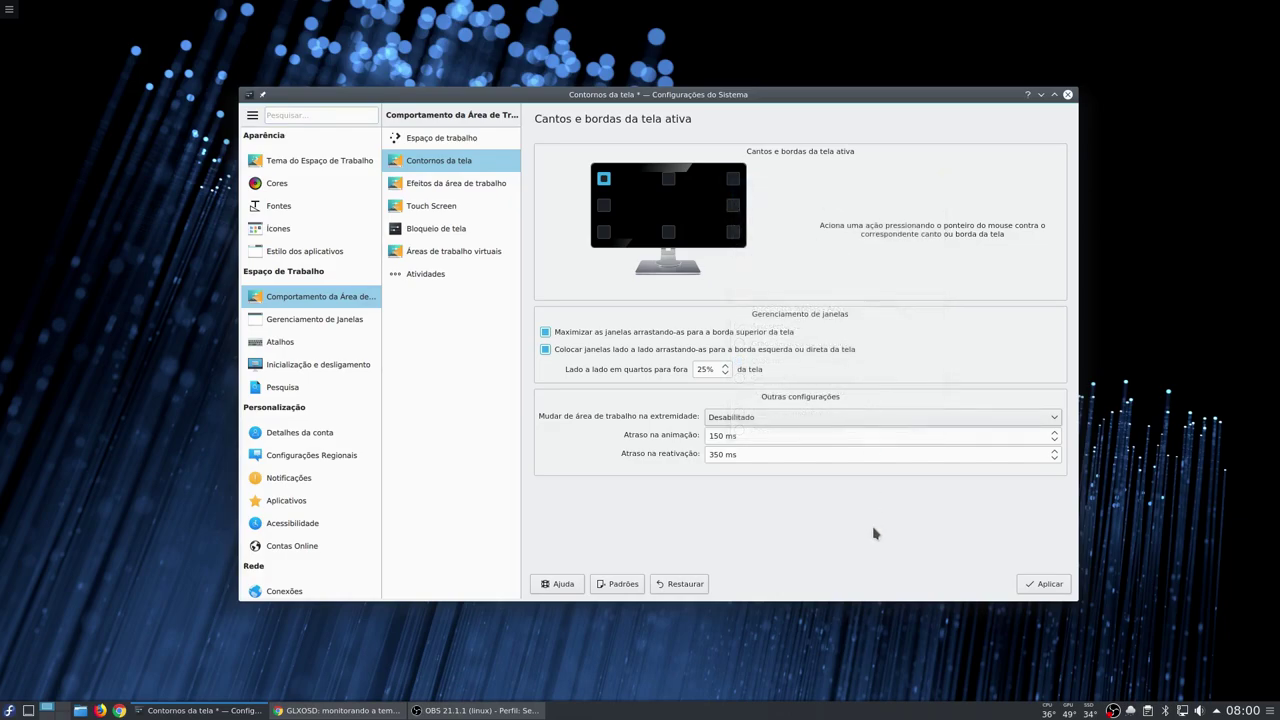
click(1040, 584)
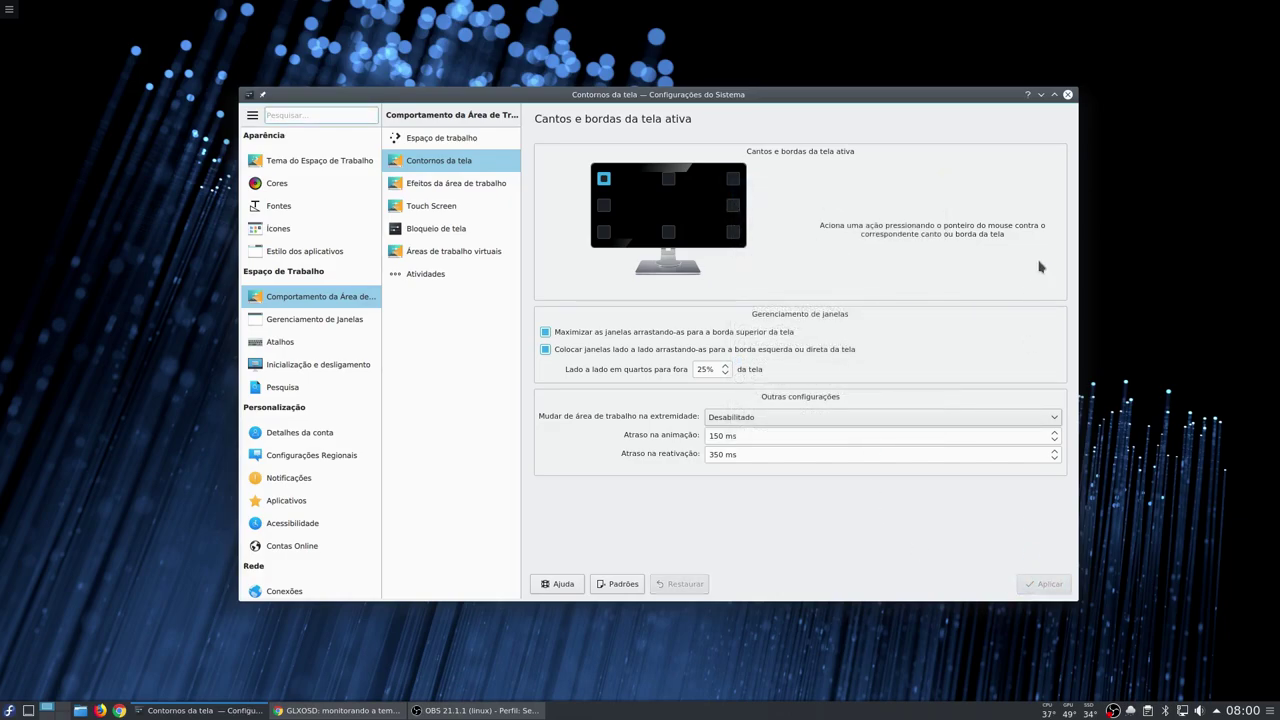